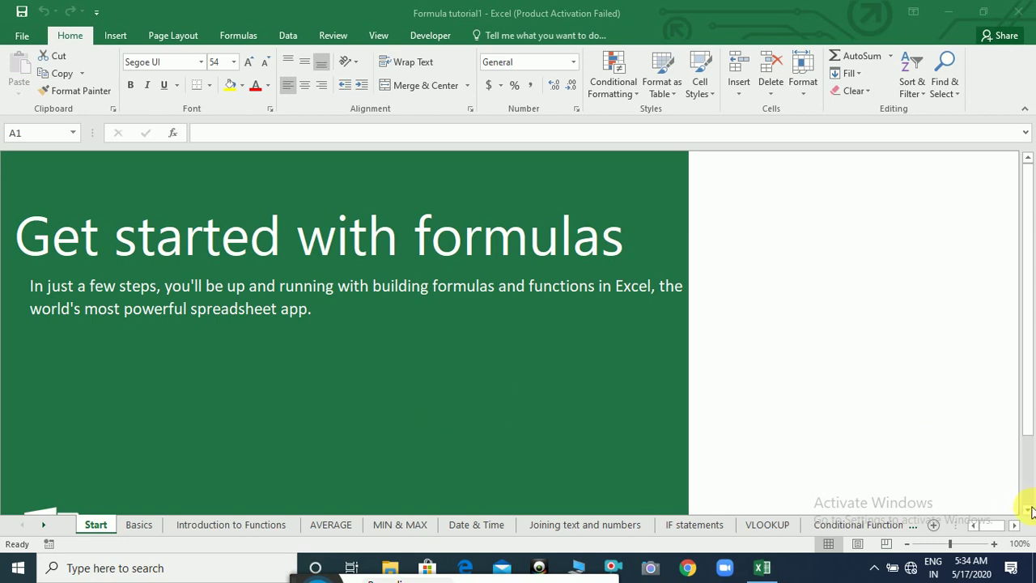
Open the Basics sheet and review its instructions on the basic operators and the equals sign.
{"action": "left_click", "coordinate": [139, 525]}
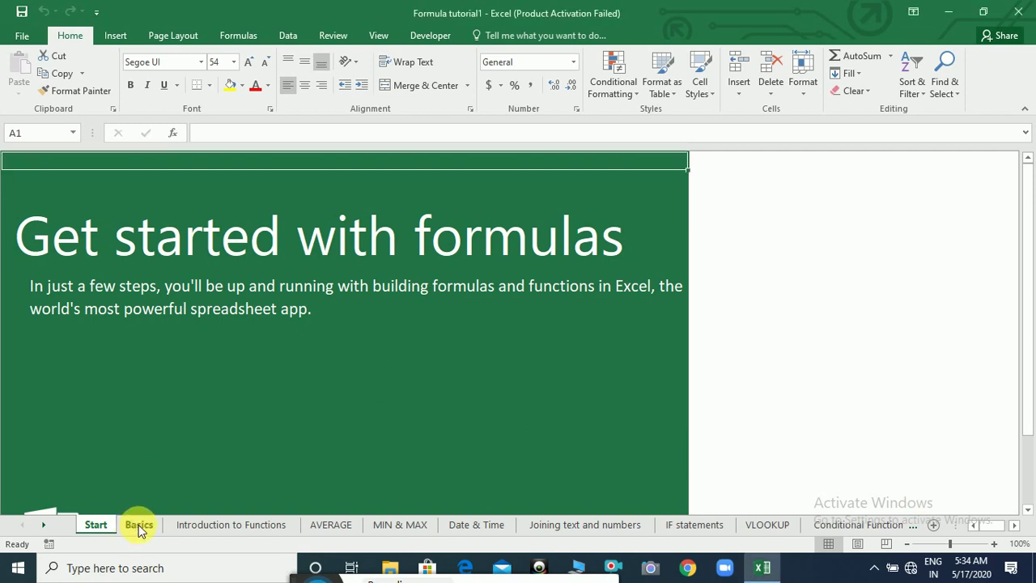
{"action": "left_click", "coordinate": [139, 525]}
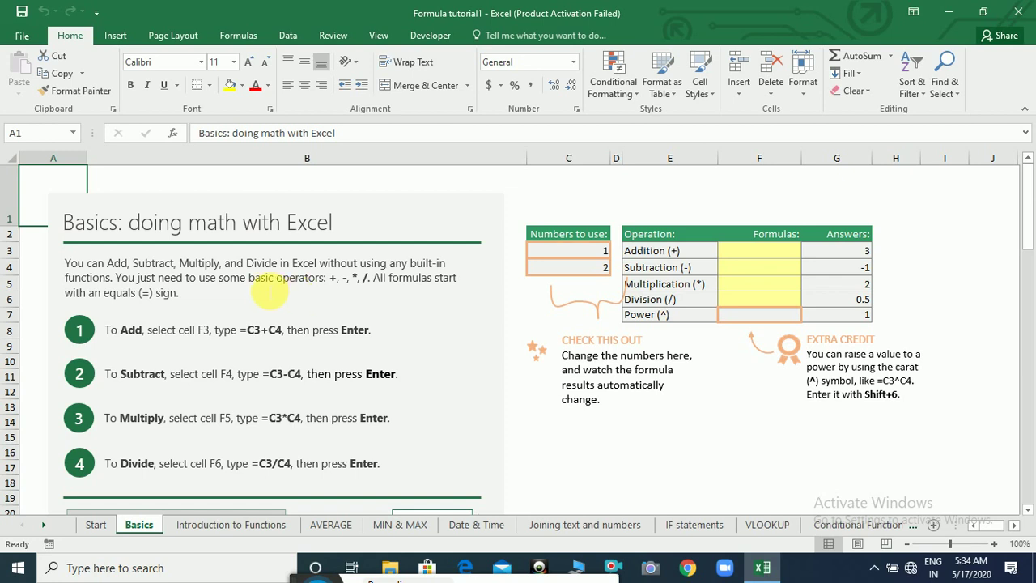
{"action": "left_click", "coordinate": [144, 293]}
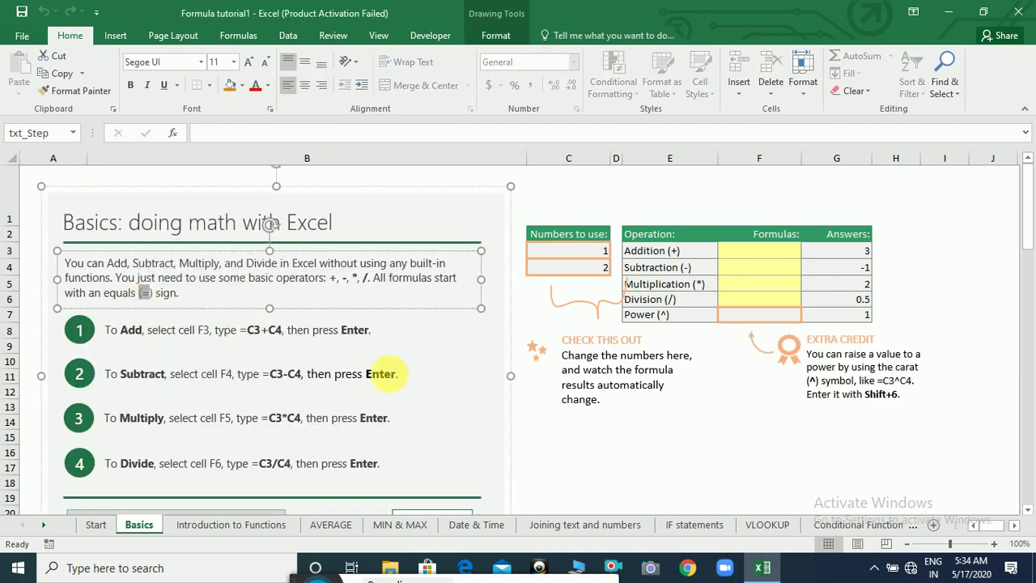
{"action": "left_click", "coordinate": [397, 374]}
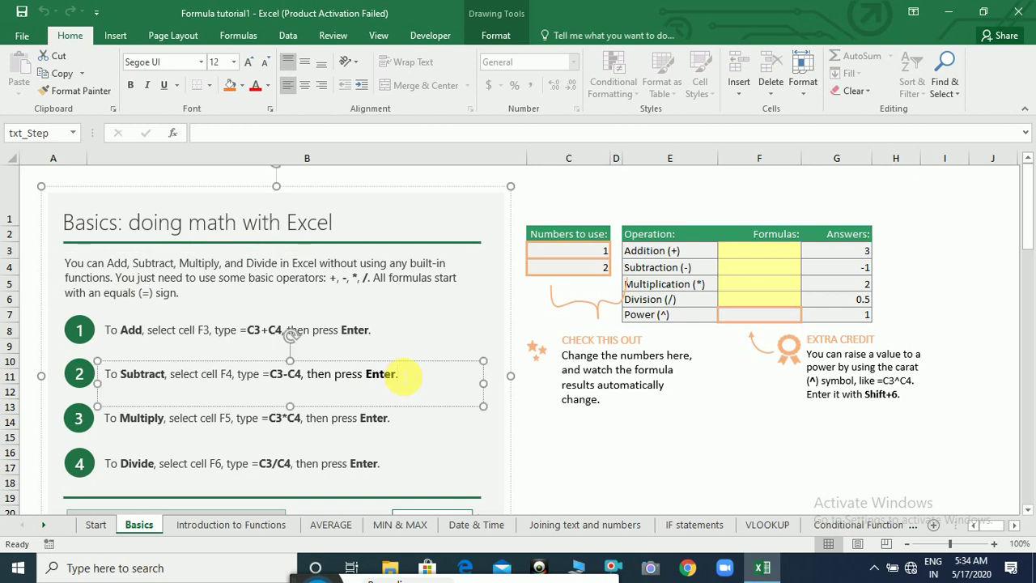
{"action": "left_click", "coordinate": [657, 190]}
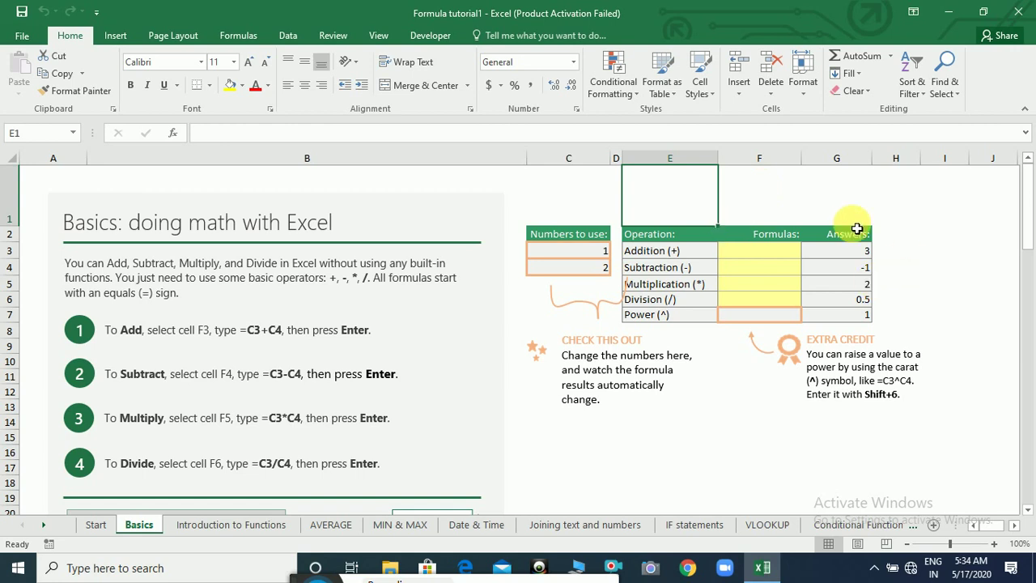
Set the two numbers to use to 120 in cell C3 and 25 in cell C4.
{"action": "left_click", "coordinate": [587, 256]}
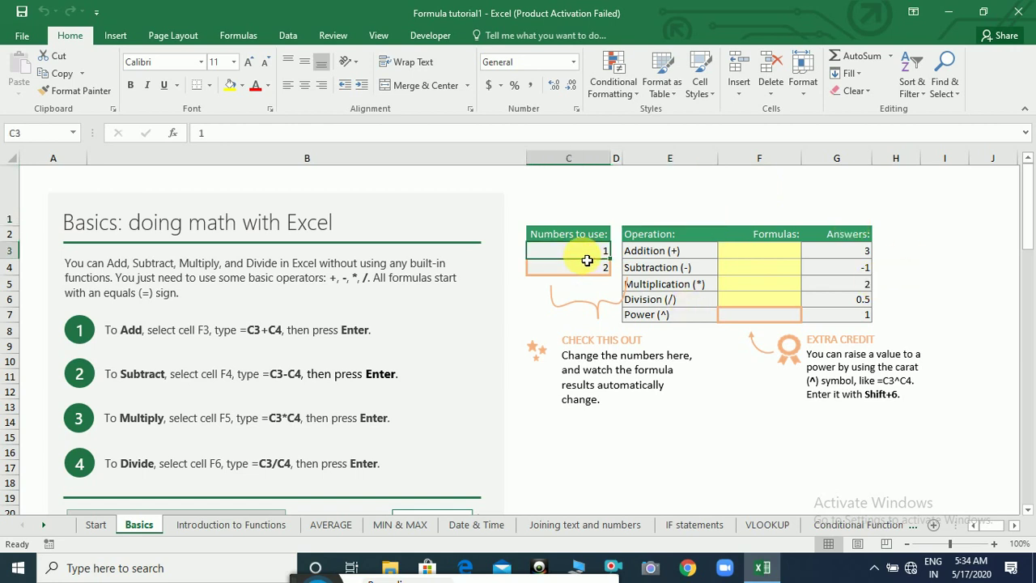
{"action": "type", "text": "120"}
{"action": "key", "text": "Return"}
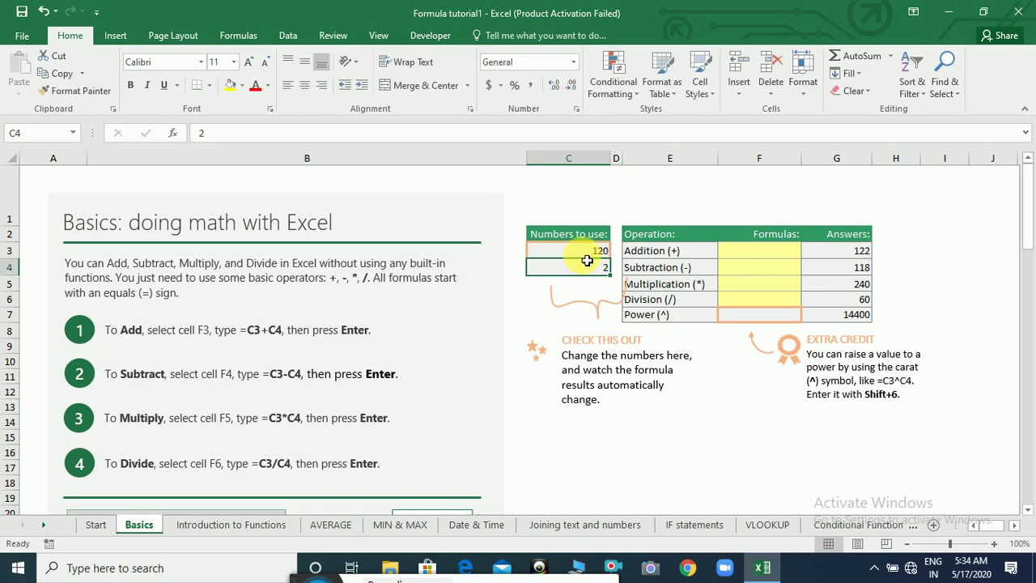
{"action": "type", "text": "25"}
{"action": "key", "text": "Return"}
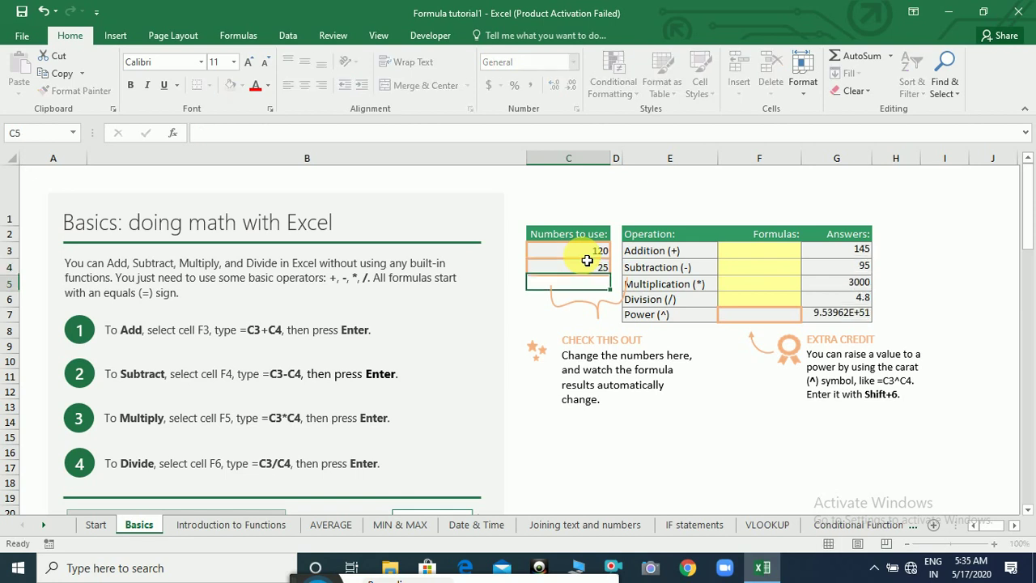
Enter the addition formula =C3+C4 in cell F3.
{"action": "left_click", "coordinate": [757, 257]}
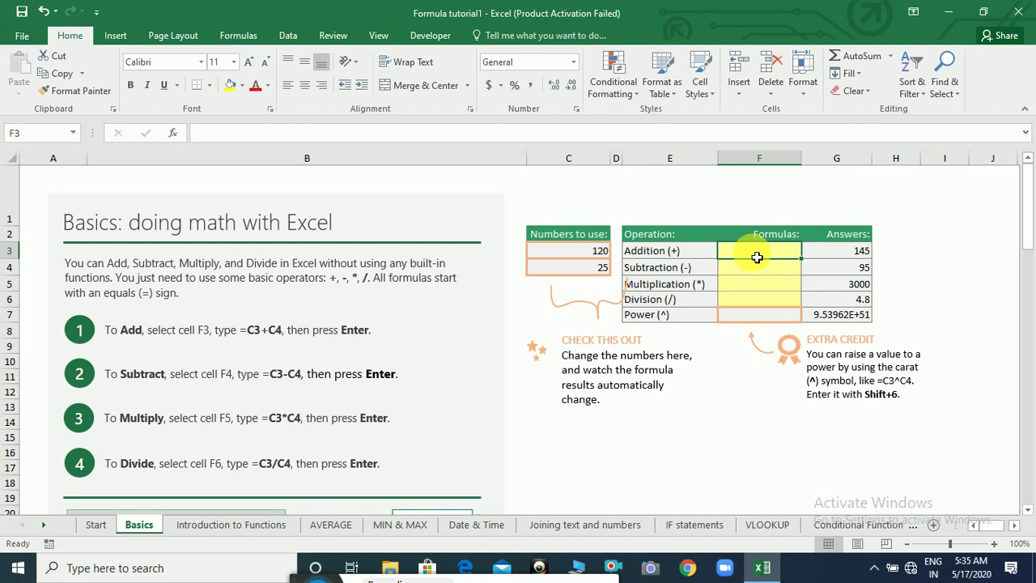
{"action": "type", "text": "="}
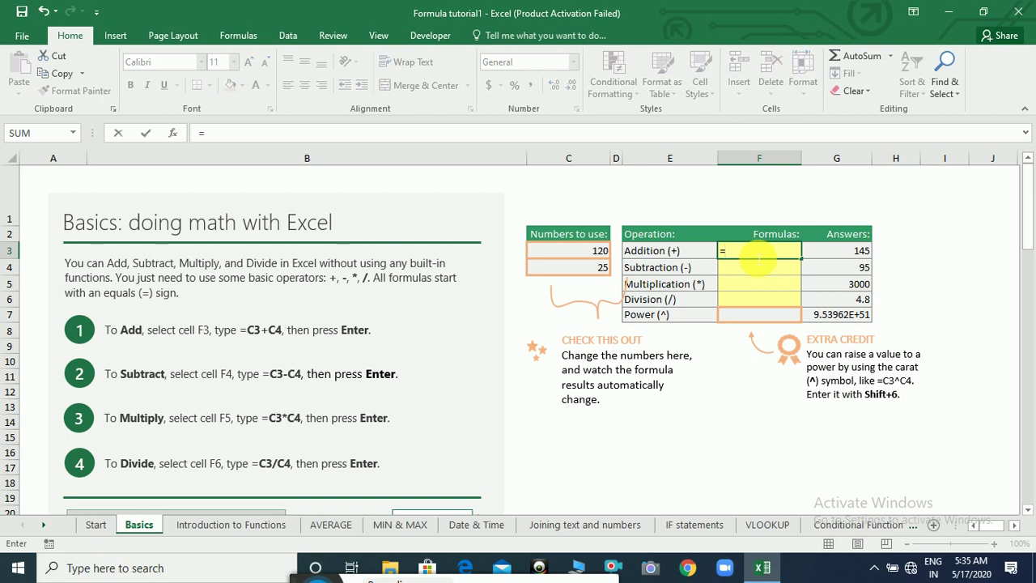
{"action": "left_click", "coordinate": [595, 258]}
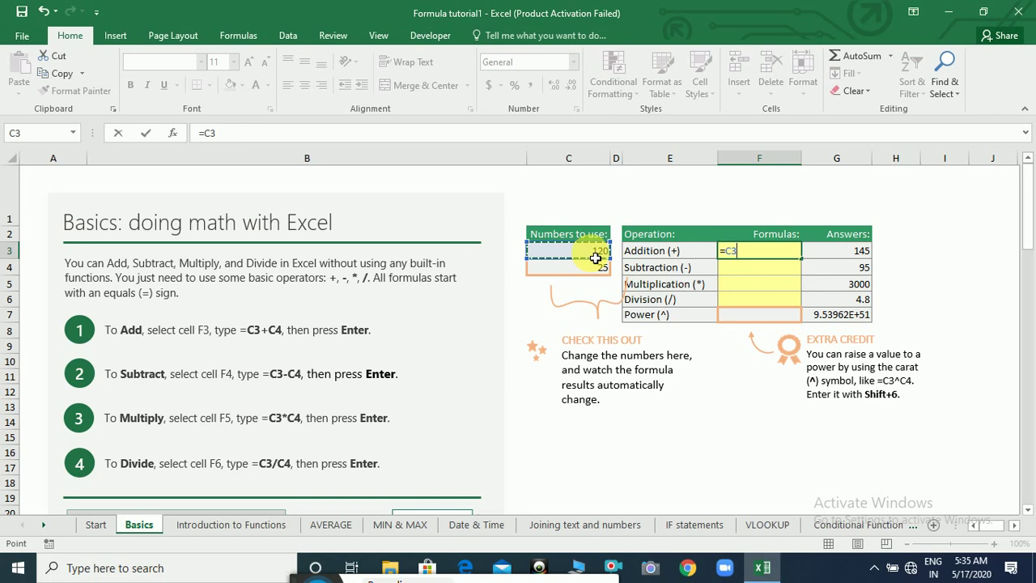
{"action": "type", "text": "+c4"}
{"action": "key", "text": "Return"}
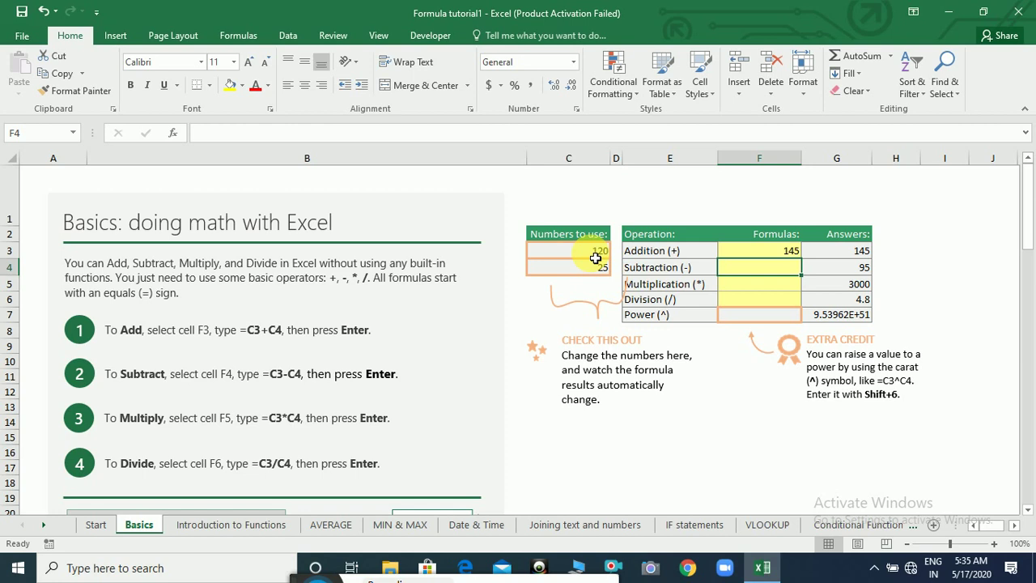
Enter the subtraction formula =C3-C4 in cell F4.
{"action": "type", "text": "="}
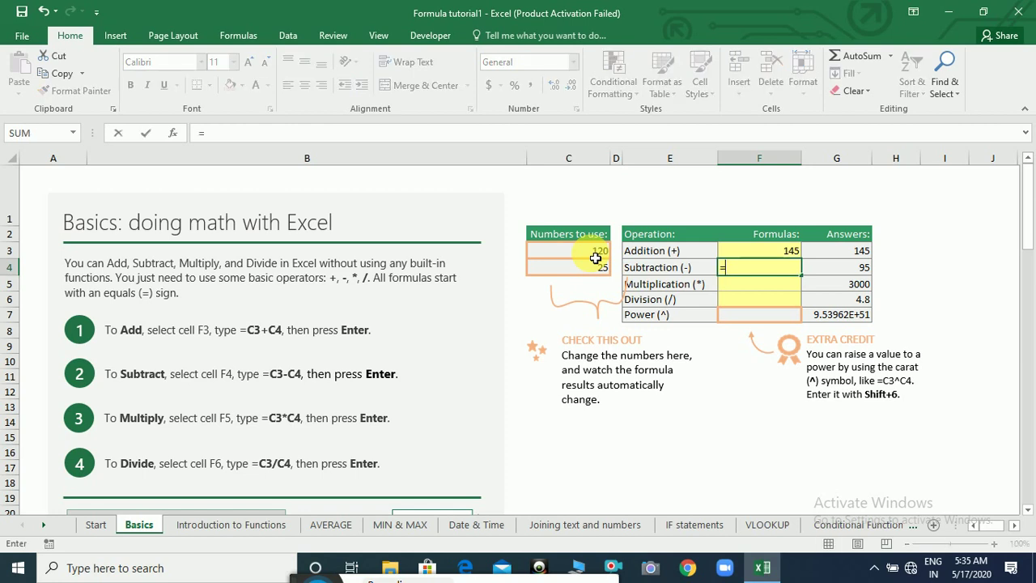
{"action": "type", "text": "c3"}
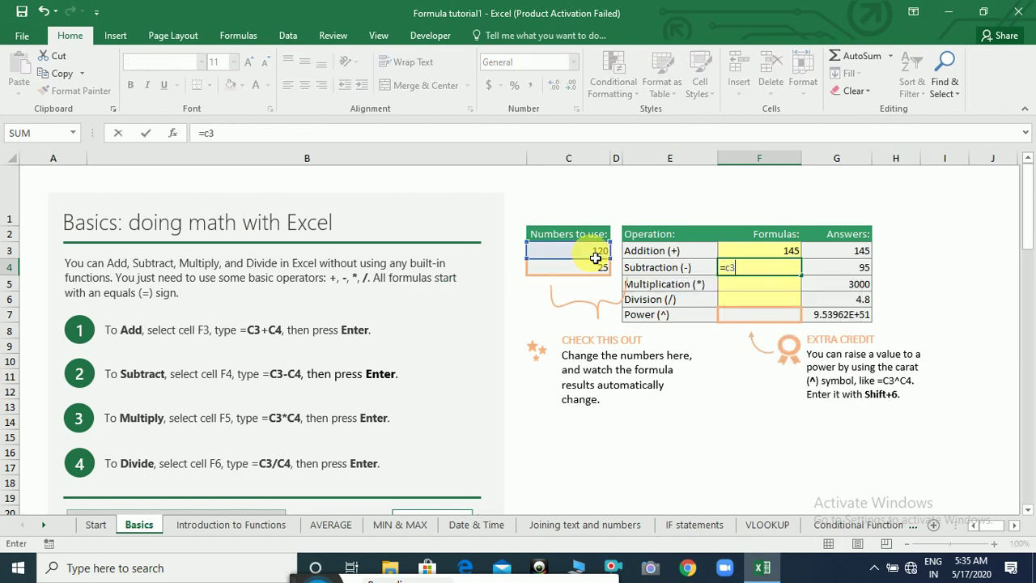
{"action": "type", "text": "-c4"}
{"action": "key", "text": "Return"}
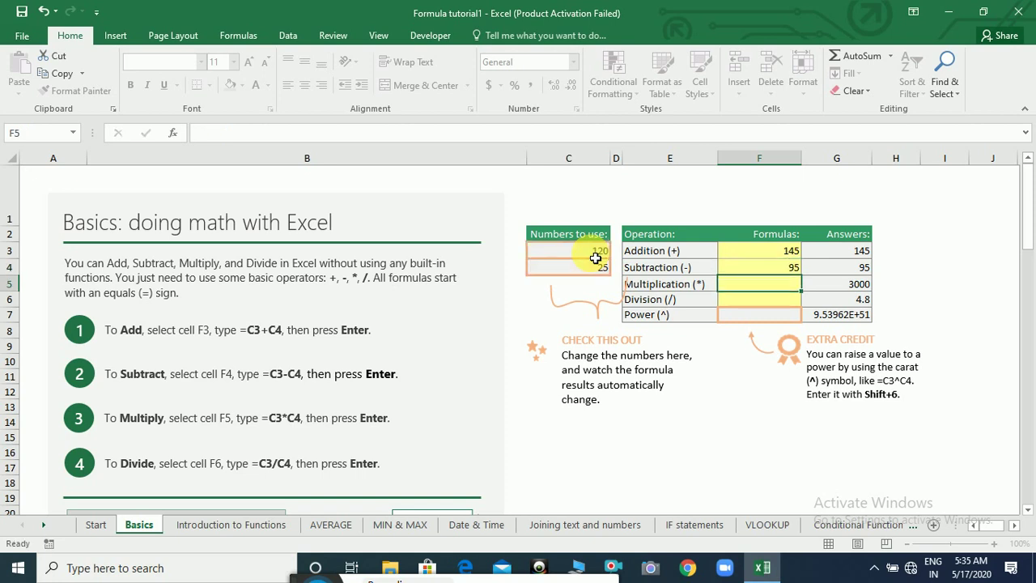
Enter the multiplication formula =C3*C4 in cell F5 and the division formula =C3/C4 in cell F6.
{"action": "type", "text": "=c3"}
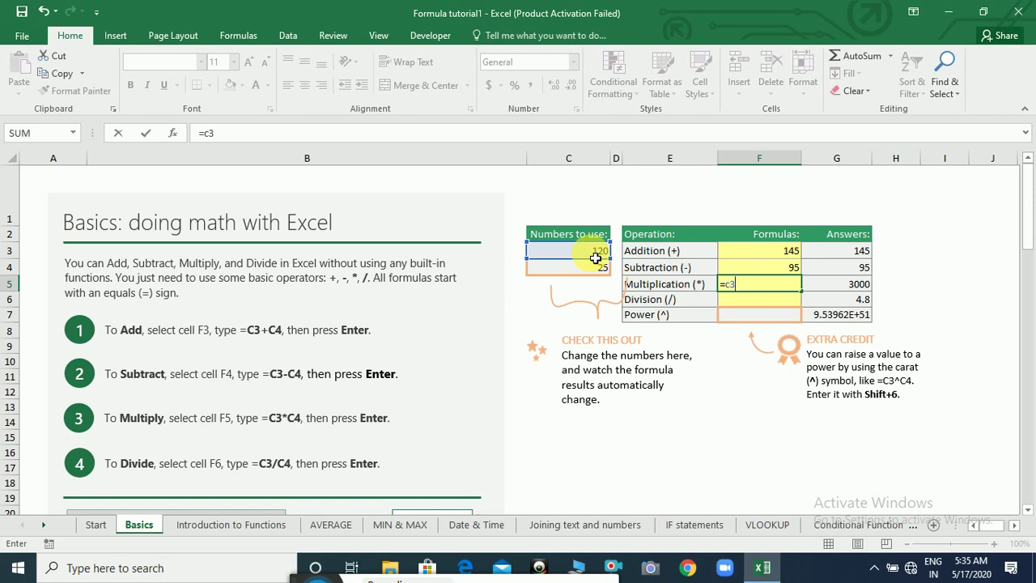
{"action": "type", "text": "*c4"}
{"action": "key", "text": "Return"}
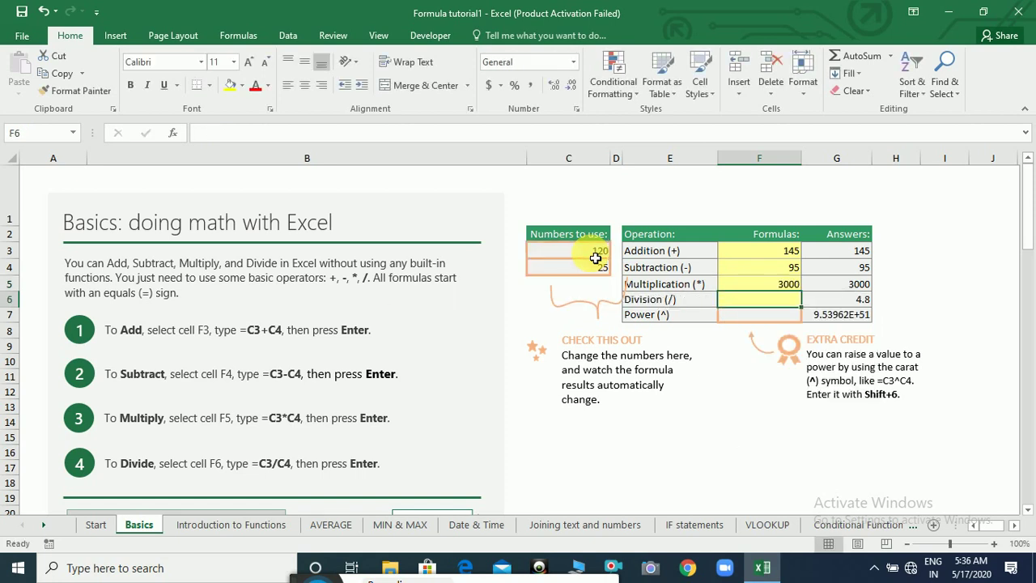
{"action": "type", "text": "=c"}
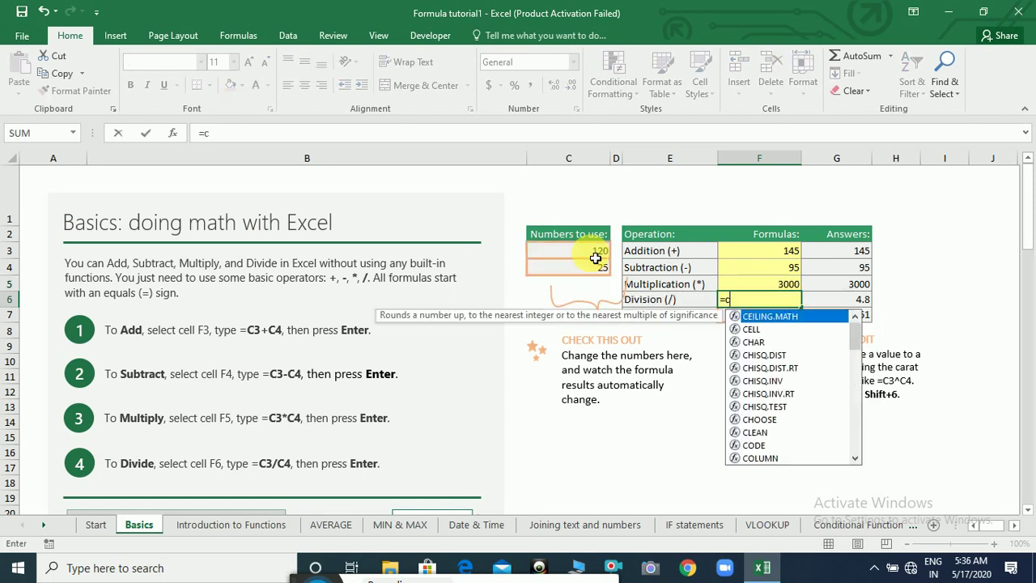
{"action": "type", "text": "3/c4"}
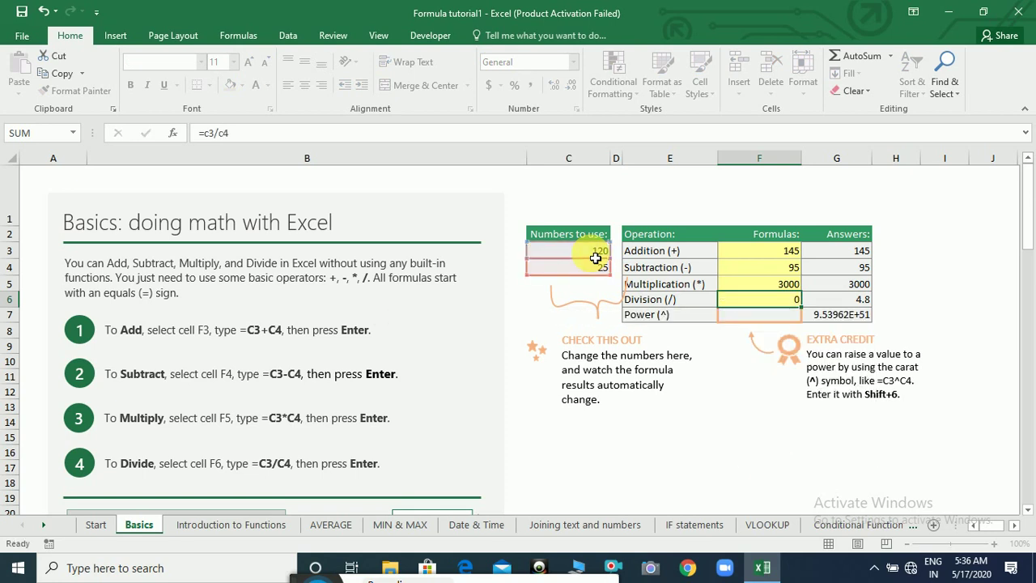
{"action": "key", "text": "Return"}
Enter the power formula =C3^3 in cell F7 and check it in the formula bar.
{"action": "type", "text": "="}
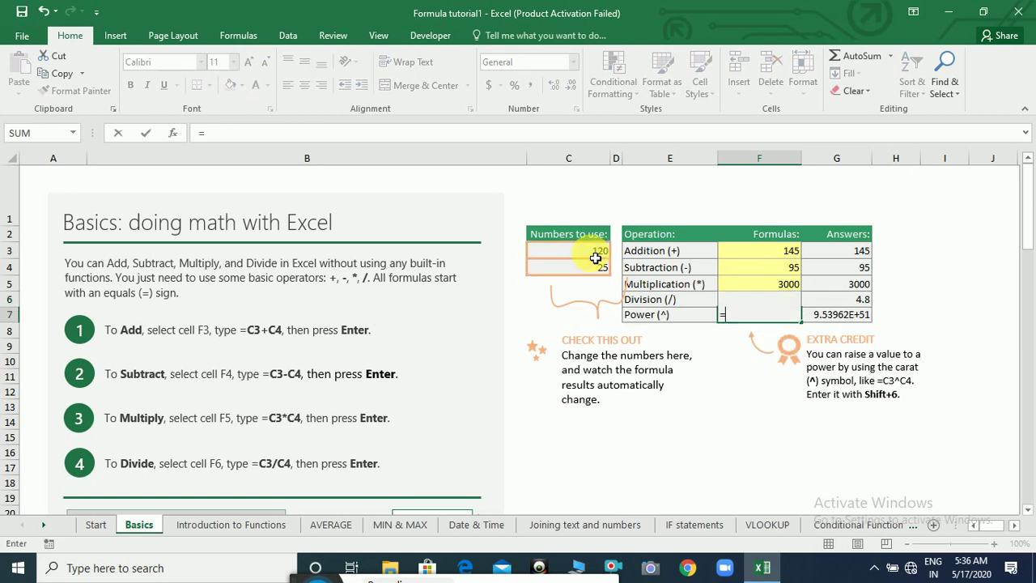
{"action": "type", "text": "c3"}
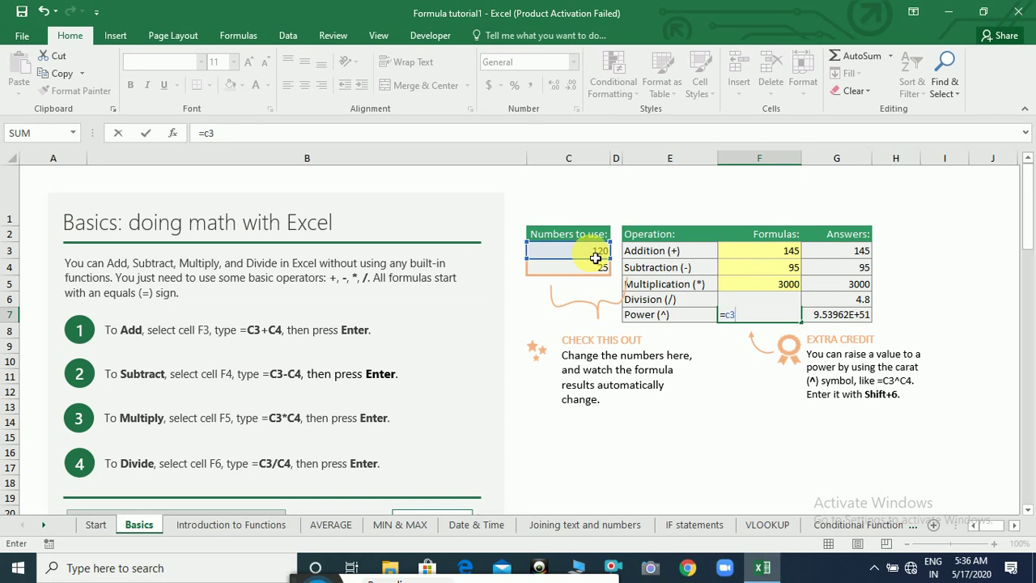
{"action": "type", "text": "^"}
{"action": "type", "text": "3"}
{"action": "key", "text": "Return"}
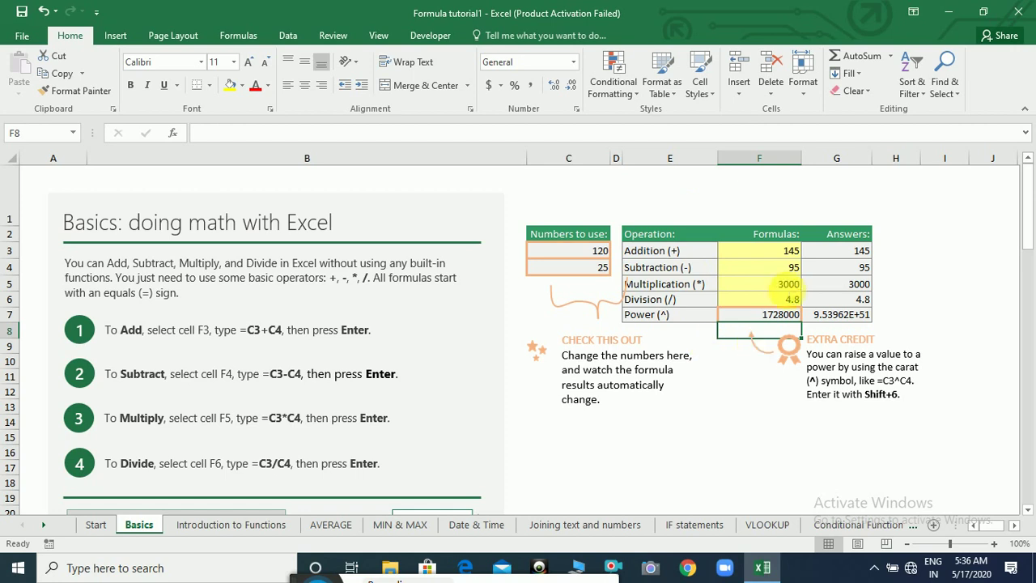
{"action": "left_click", "coordinate": [779, 320]}
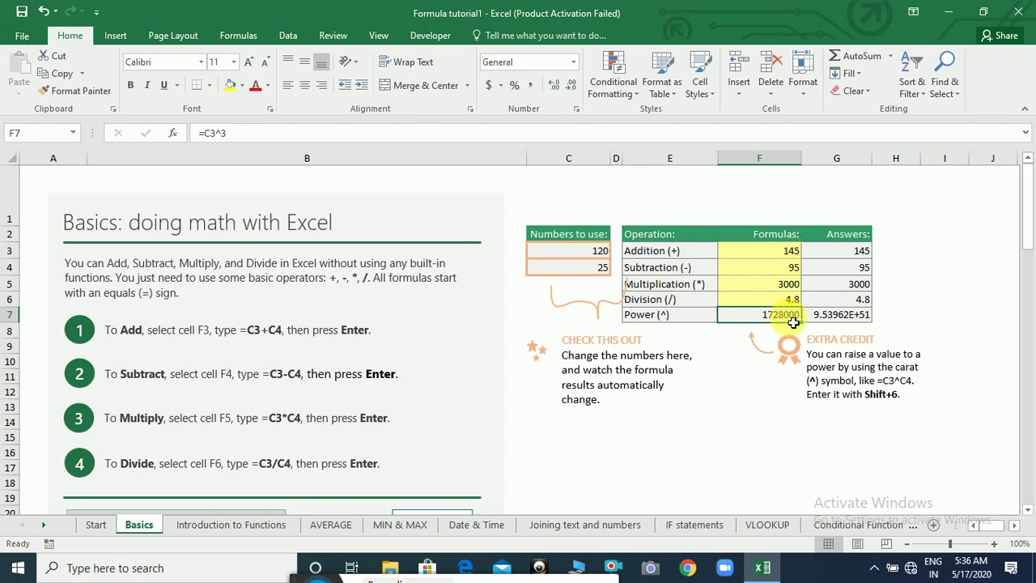
Change the input numbers to 50 in cell C3 and 20 in cell C4.
{"action": "left_click", "coordinate": [589, 258]}
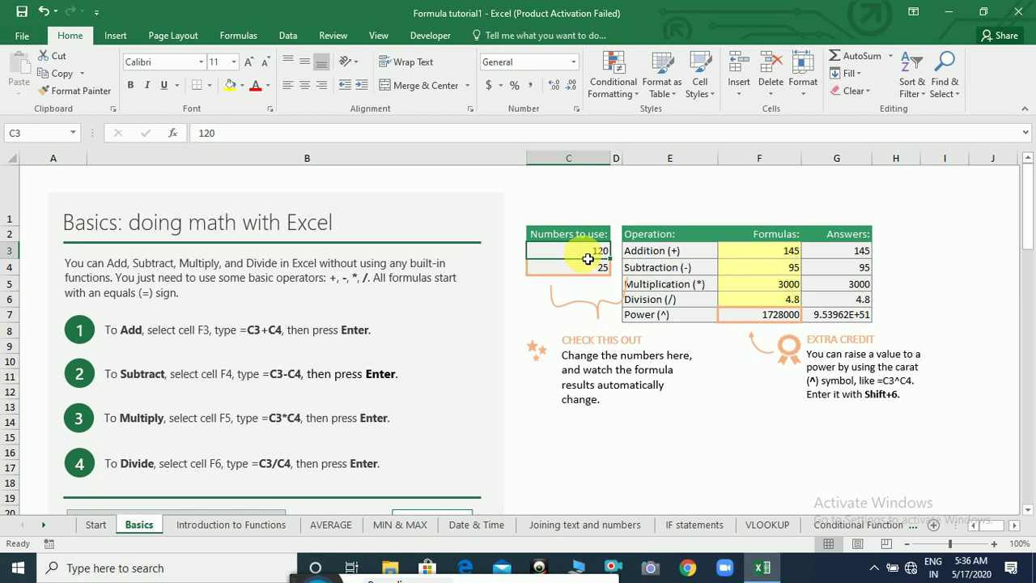
{"action": "type", "text": "50"}
{"action": "key", "text": "Return"}
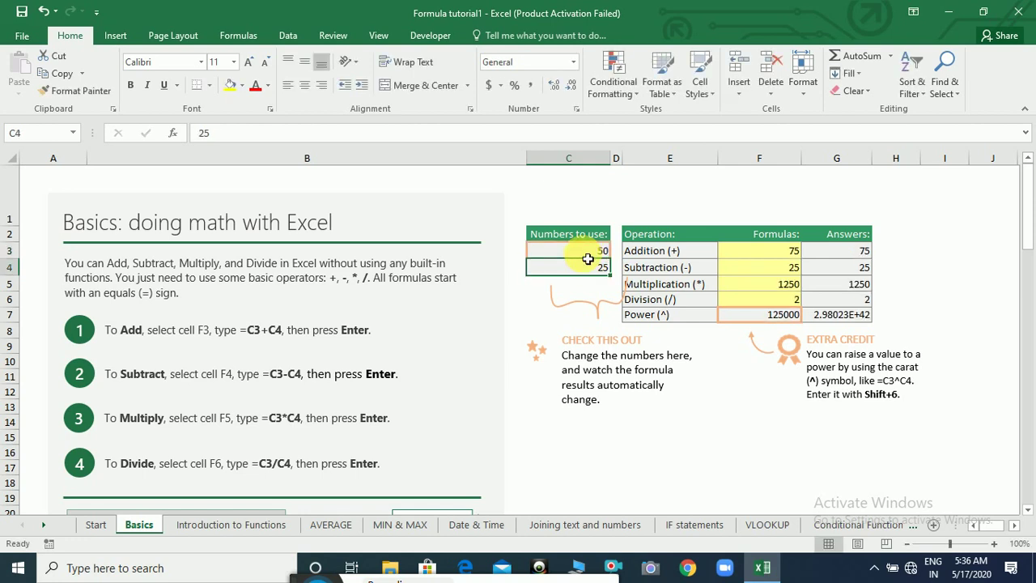
{"action": "type", "text": "20"}
{"action": "key", "text": "Return"}
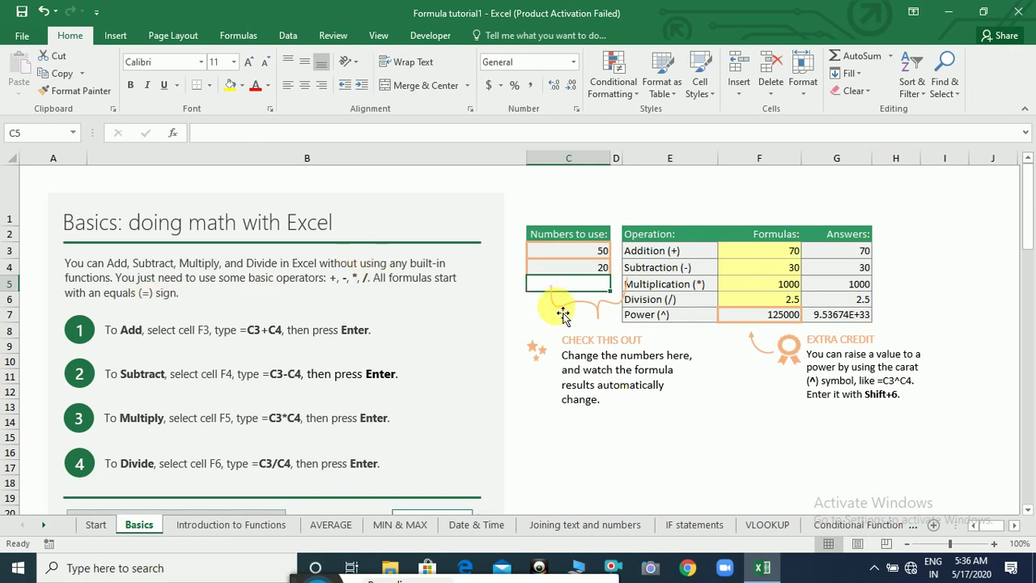
Examine the section on formulas, cells and ranges, including the formula in the yellow cell of the Values example.
{"action": "left_click", "coordinate": [1028, 509]}
{"action": "left_click_drag", "start_coordinate": [1028, 513], "coordinate": [1028, 512]}
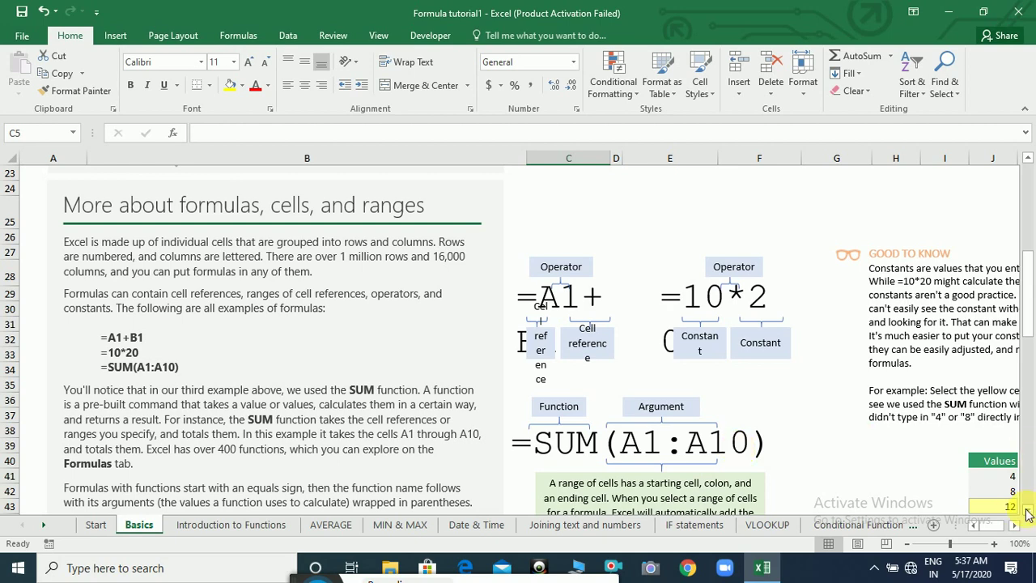
{"action": "scroll", "coordinate": [1026, 513], "scroll_direction": "down", "scroll_amount": 4}
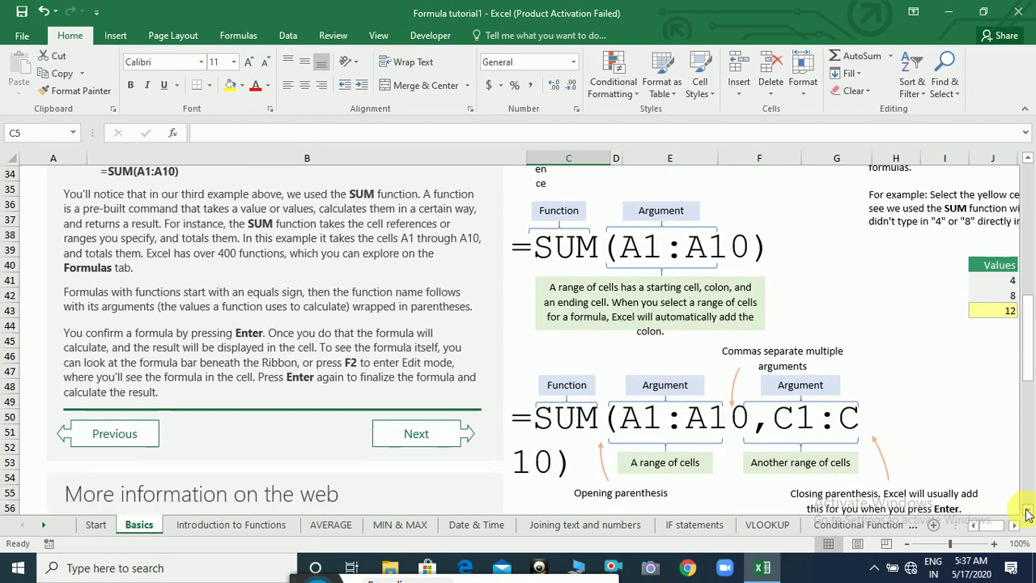
{"action": "scroll", "coordinate": [1027, 513], "scroll_direction": "down", "scroll_amount": 1}
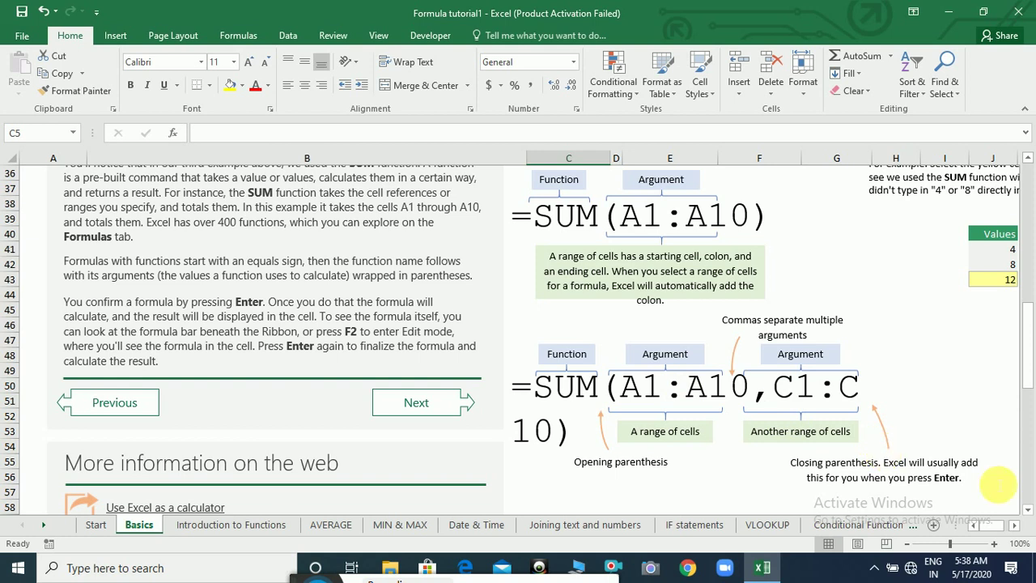
{"action": "scroll", "coordinate": [1028, 510], "scroll_direction": "down", "scroll_amount": 2}
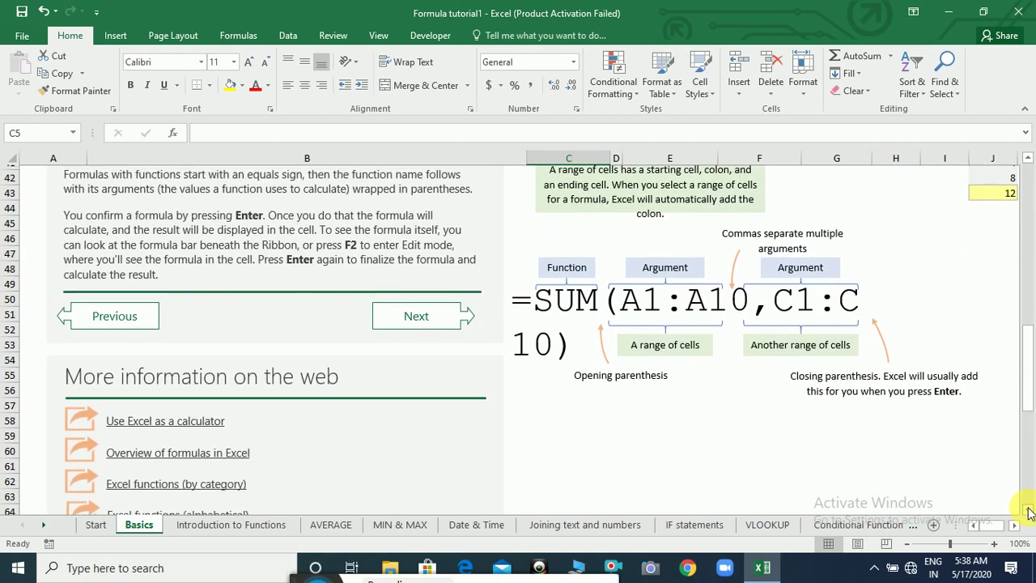
{"action": "scroll", "coordinate": [1015, 524], "scroll_direction": "right", "scroll_amount": 4}
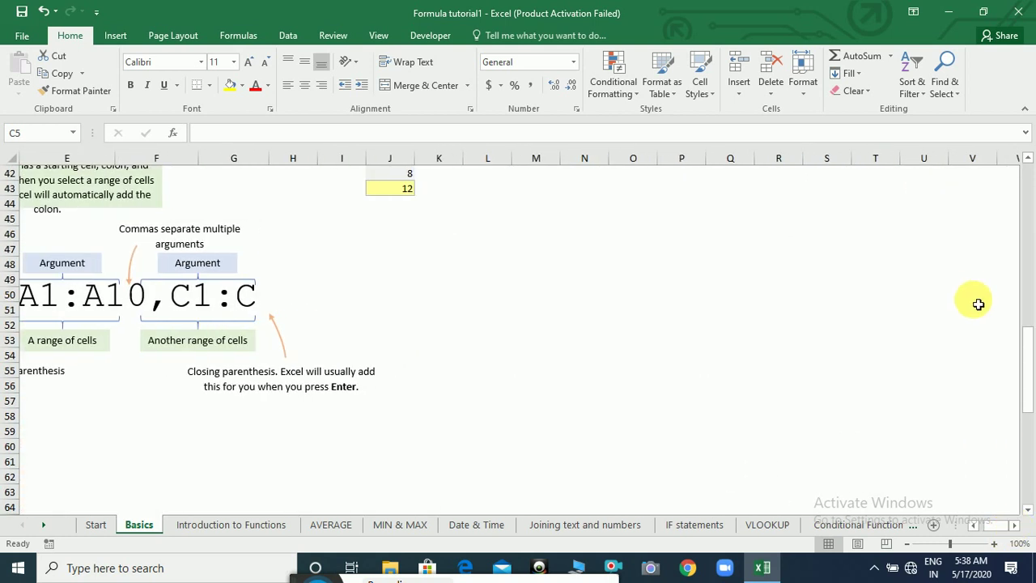
{"action": "scroll", "coordinate": [1028, 166], "scroll_direction": "up", "scroll_amount": 3}
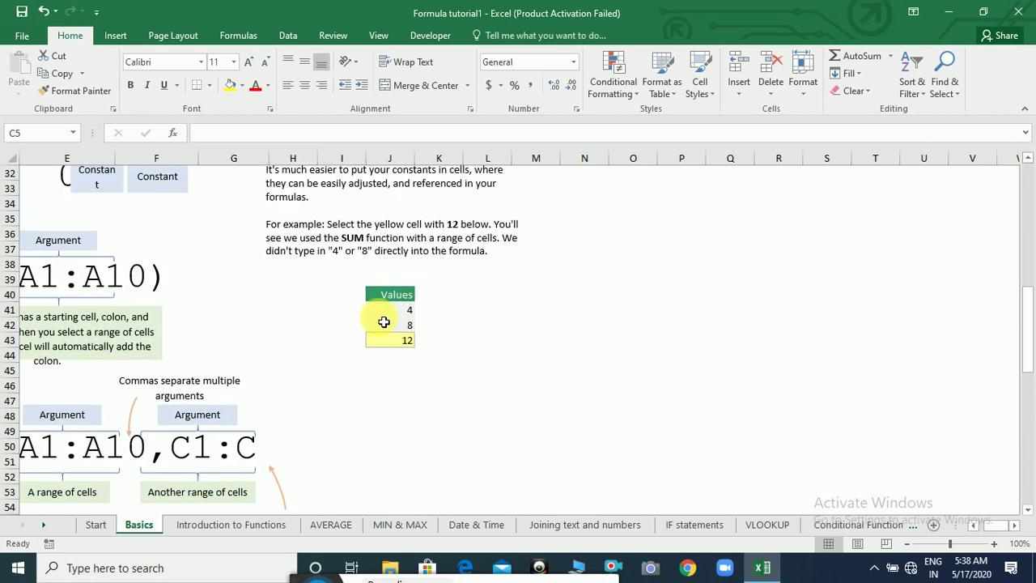
{"action": "left_click_drag", "start_coordinate": [406, 318], "coordinate": [406, 340]}
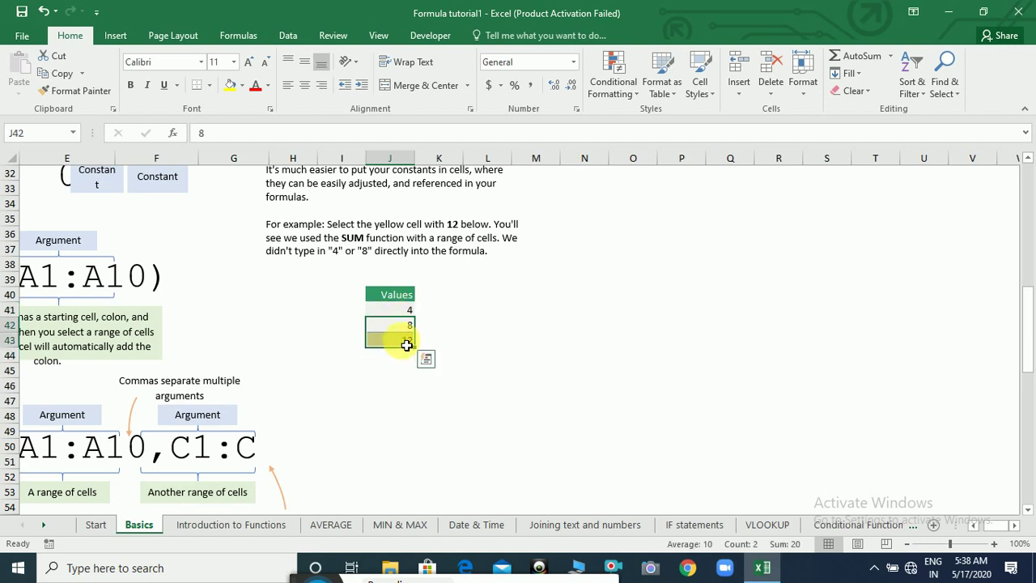
{"action": "left_click", "coordinate": [405, 340]}
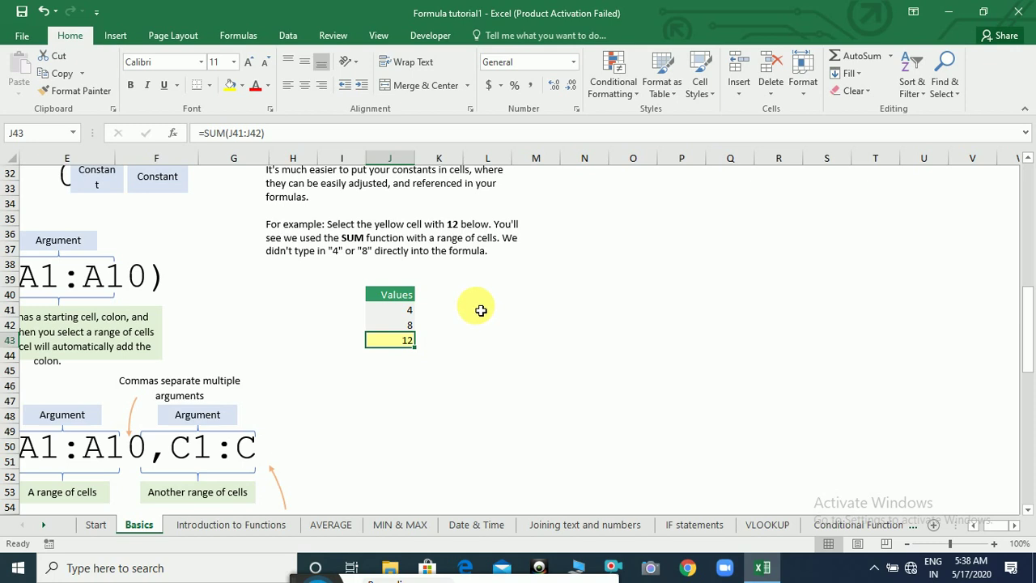
Enter the formula =SUM(J41,J42) in cell K43 beside the yellow total, using the two value cells as separate arguments.
{"action": "left_click", "coordinate": [450, 344]}
{"action": "type", "text": "=sim"}
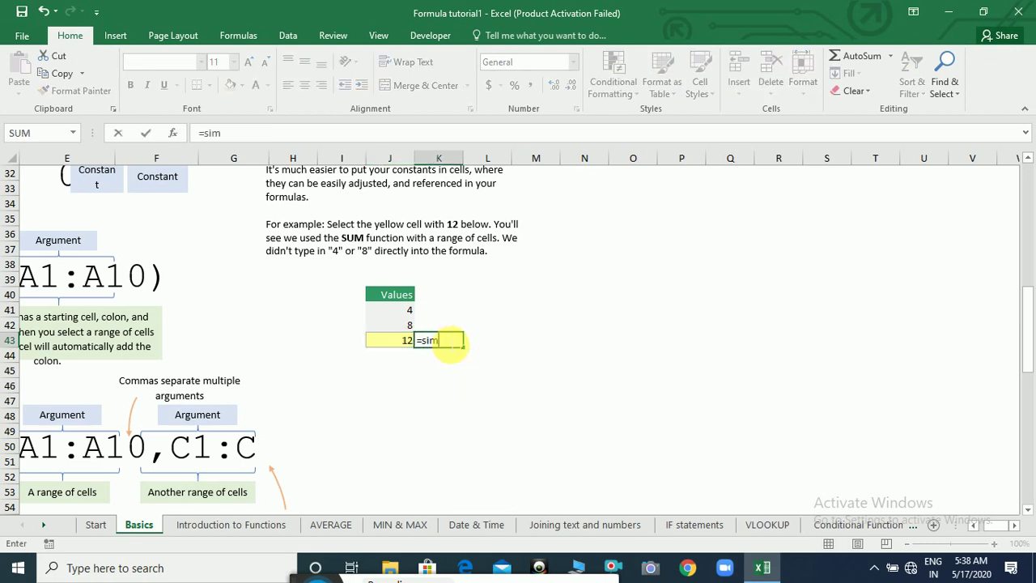
{"action": "type", "text": "("}
{"action": "key", "text": "BackSpace"}
{"action": "key", "text": "BackSpace"}
{"action": "key", "text": "BackSpace"}
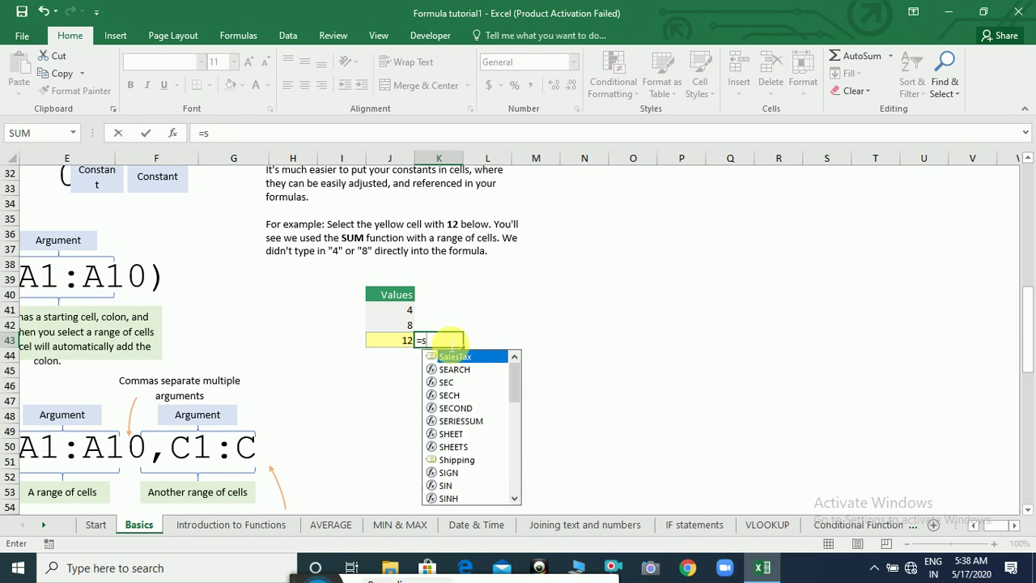
{"action": "type", "text": "um("}
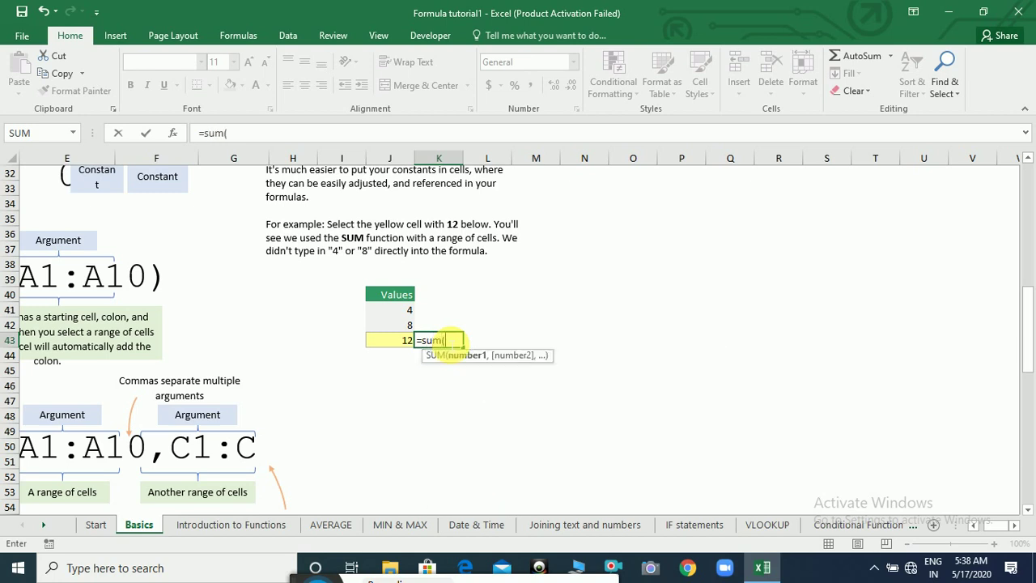
{"action": "left_click", "coordinate": [385, 314]}
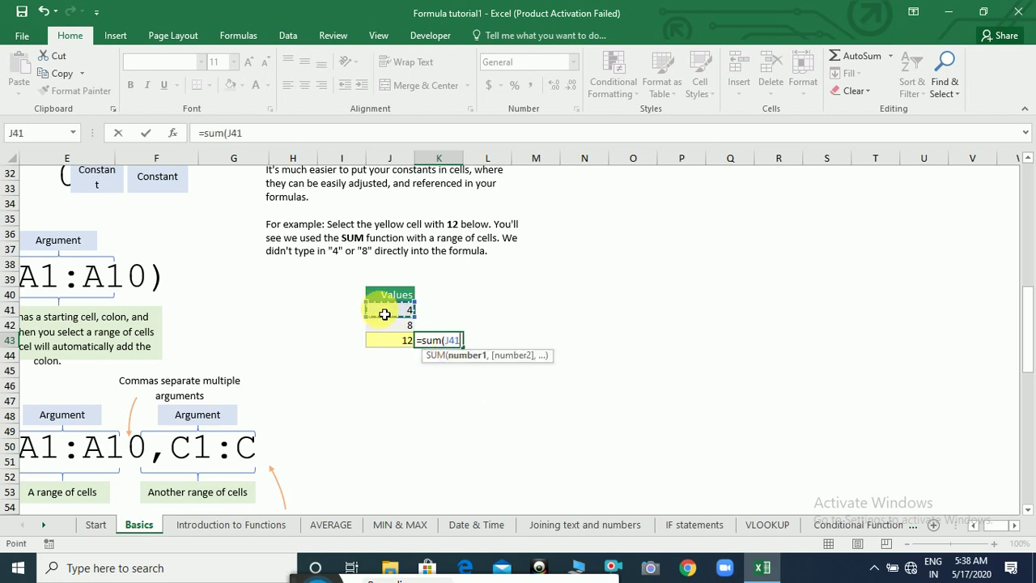
{"action": "type", "text": ","}
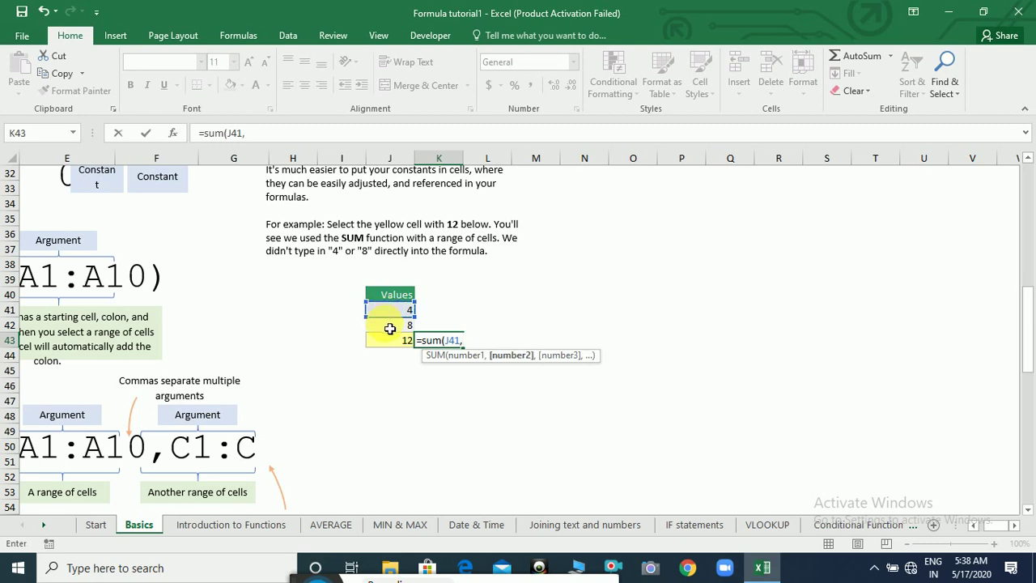
{"action": "left_click", "coordinate": [390, 328]}
{"action": "type", "text": ")"}
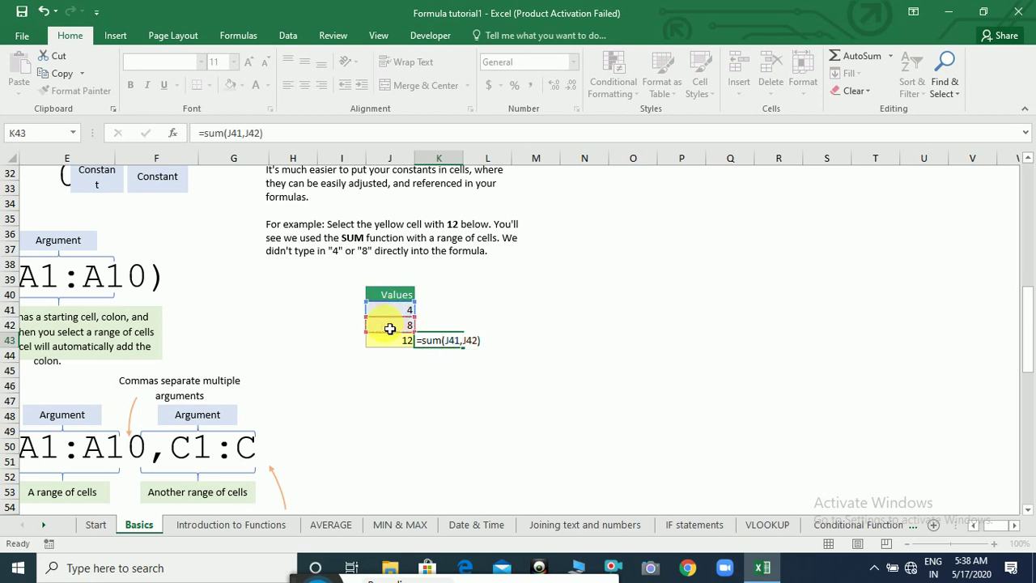
{"action": "key", "text": "Return"}
Enter the range formula =SUM(J41:J42) in cell K44.
{"action": "type", "text": "=sum("}
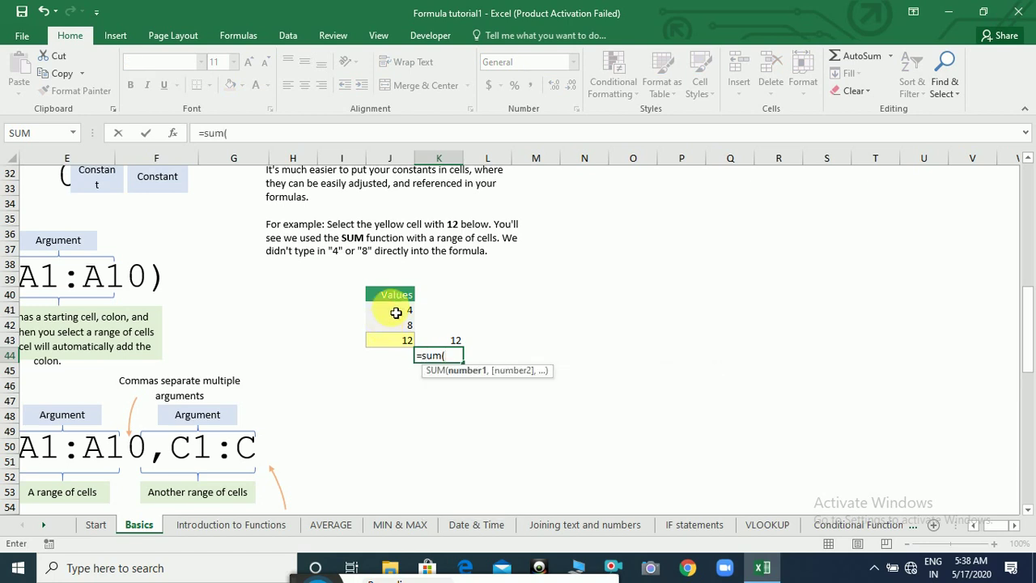
{"action": "left_click_drag", "start_coordinate": [396, 311], "coordinate": [396, 327]}
{"action": "type", "text": ")"}
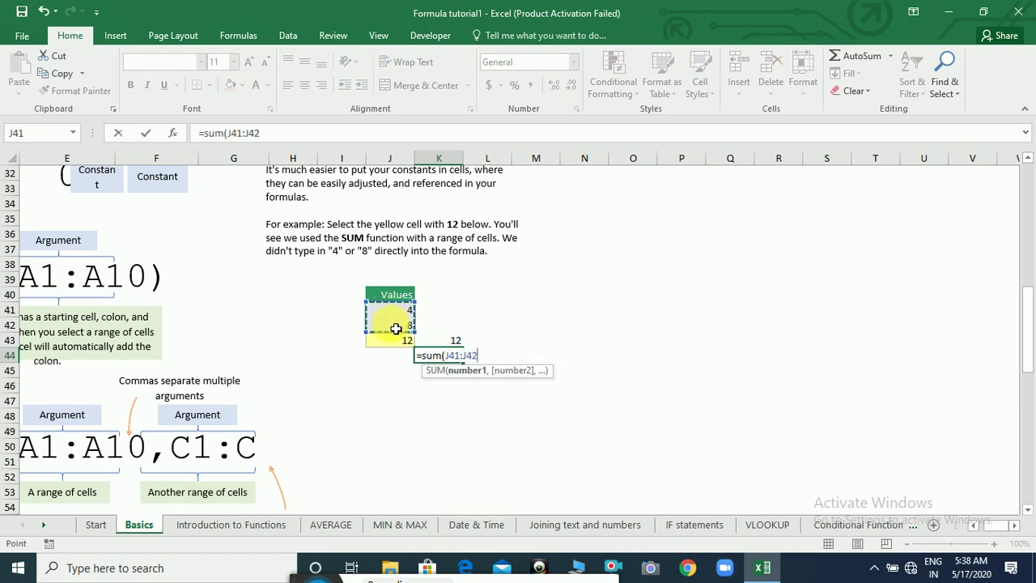
{"action": "key", "text": "Return"}
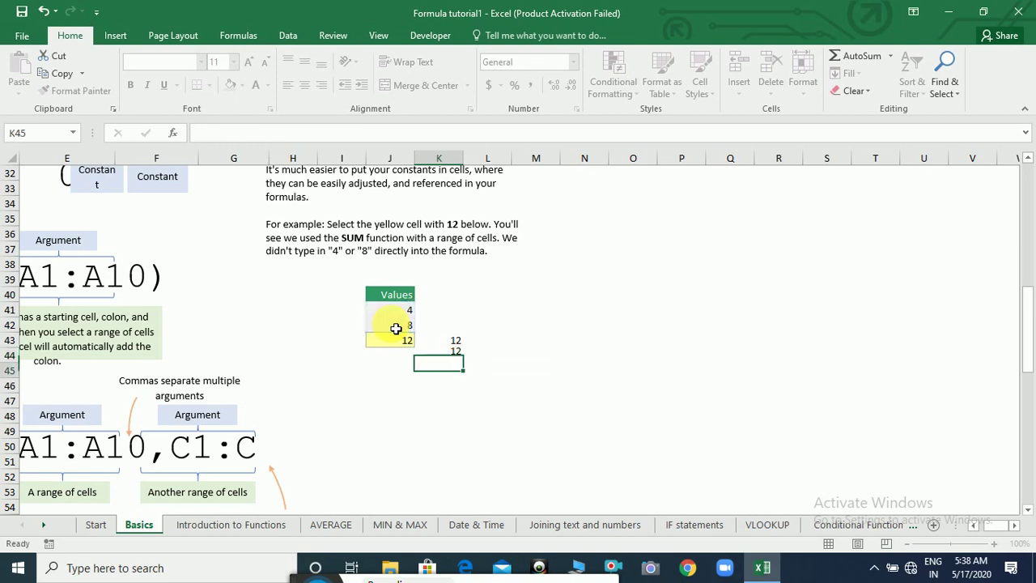
Enter the sum in cell K45 with the range written with two dots, as =sum(j41..j42).
{"action": "type", "text": "=sum("}
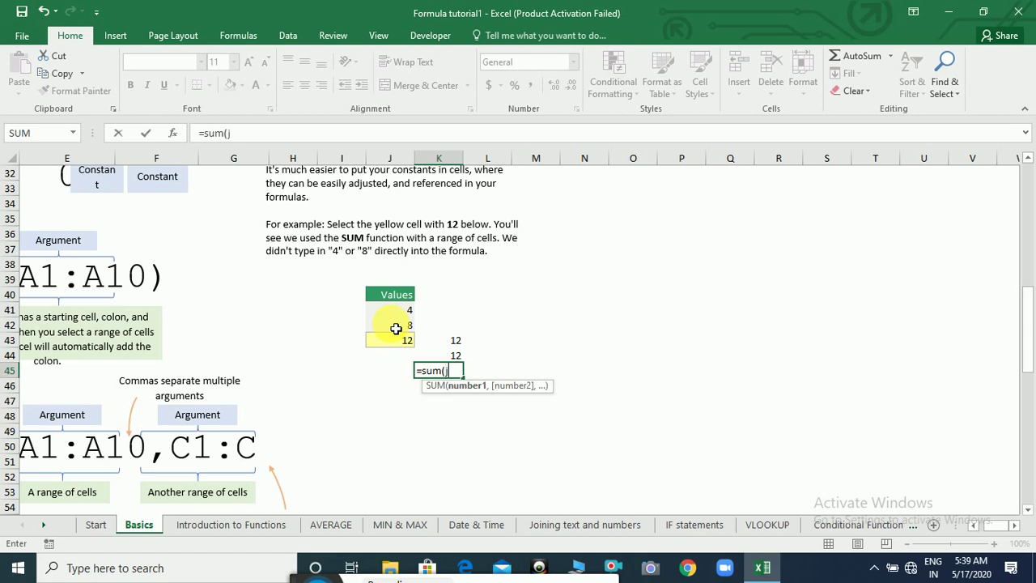
{"action": "type", "text": "j3"}
{"action": "key", "text": "BackSpace"}
{"action": "type", "text": "41"}
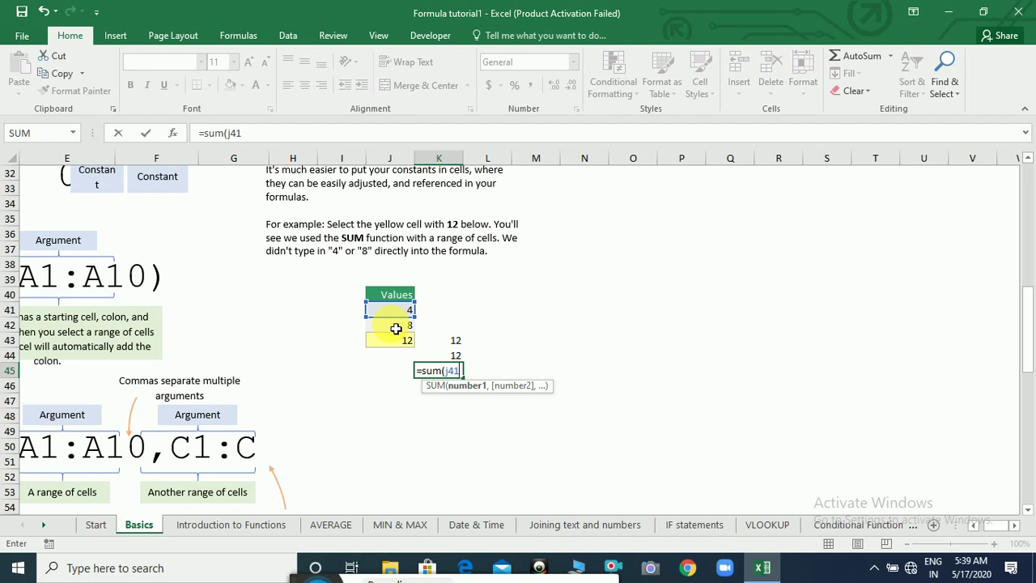
{"action": "type", "text": ".."}
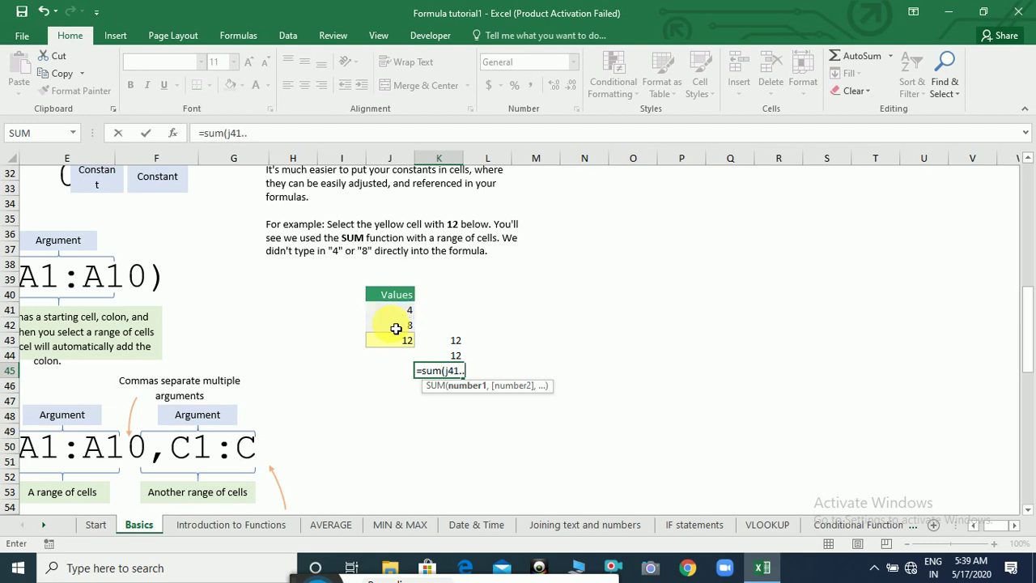
{"action": "type", "text": "j42"}
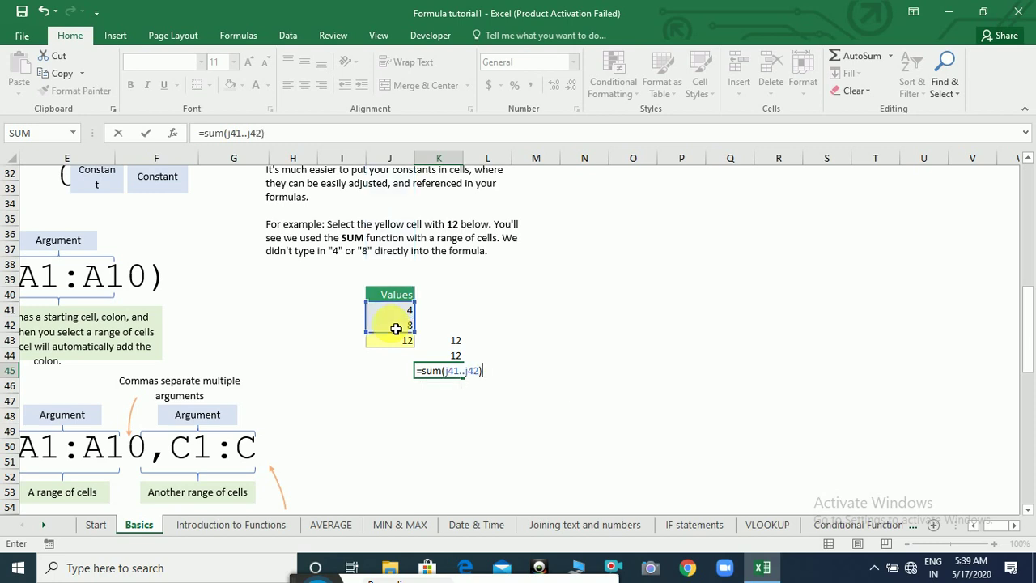
{"action": "type", "text": ")"}
{"action": "key", "text": "Return"}
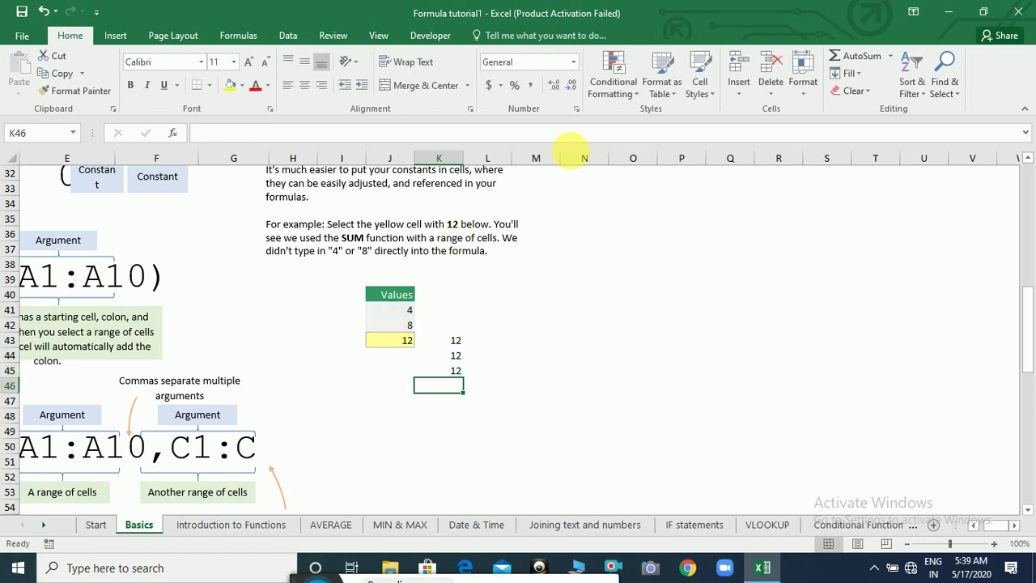
Review the constants note and inspect the SUM formula inside the yellow total cell J43 without changing it.
{"action": "left_click", "coordinate": [1027, 160]}
{"action": "left_click", "coordinate": [1027, 159]}
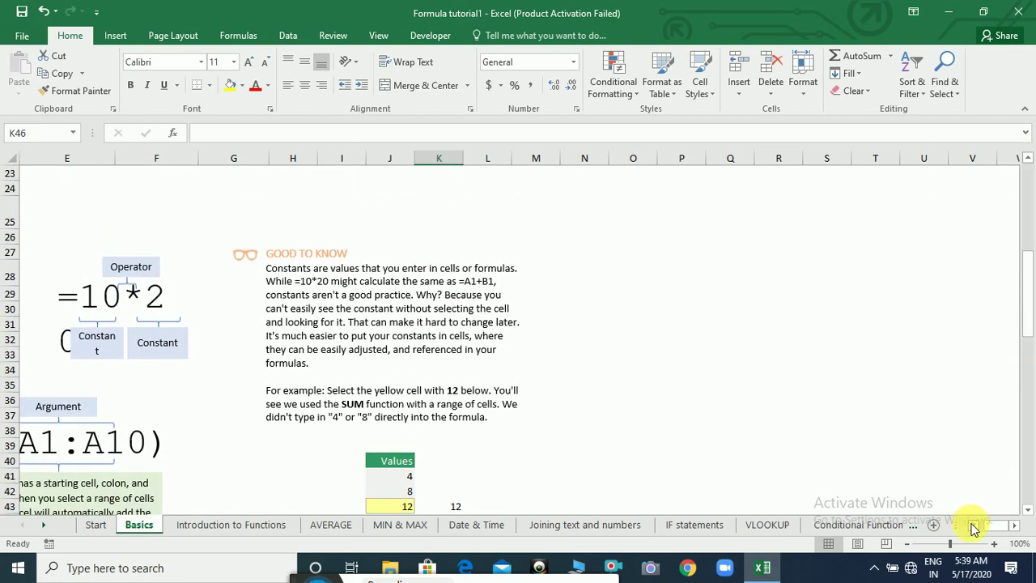
{"action": "left_click", "coordinate": [1028, 510]}
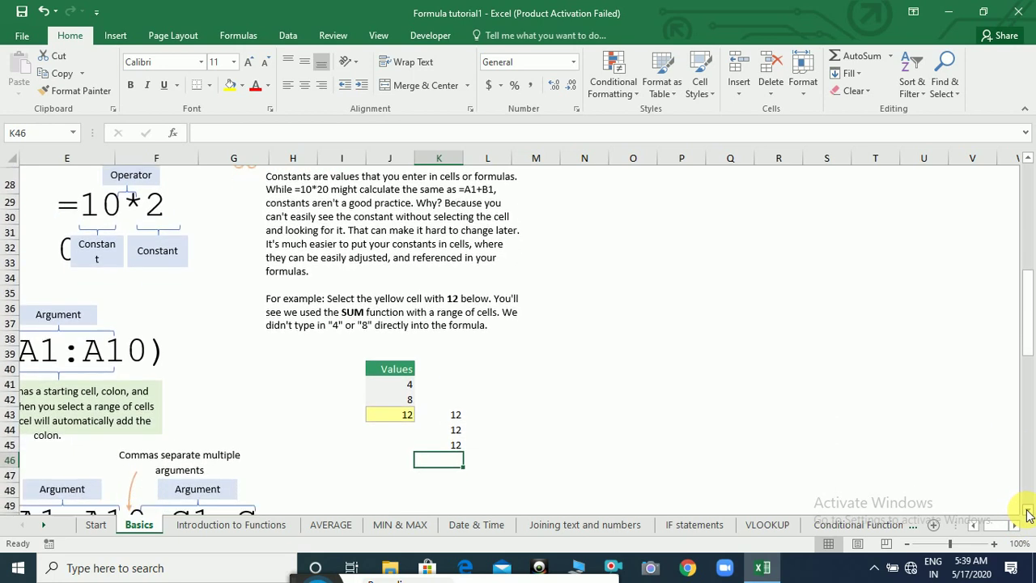
{"action": "left_click", "coordinate": [1028, 510]}
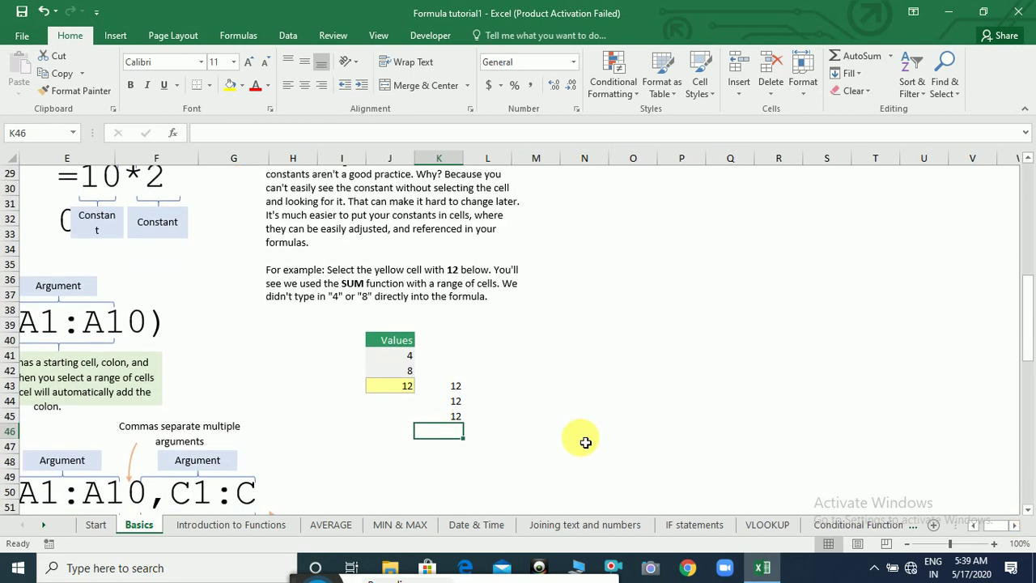
{"action": "left_click", "coordinate": [394, 393]}
{"action": "double_click", "coordinate": [394, 393]}
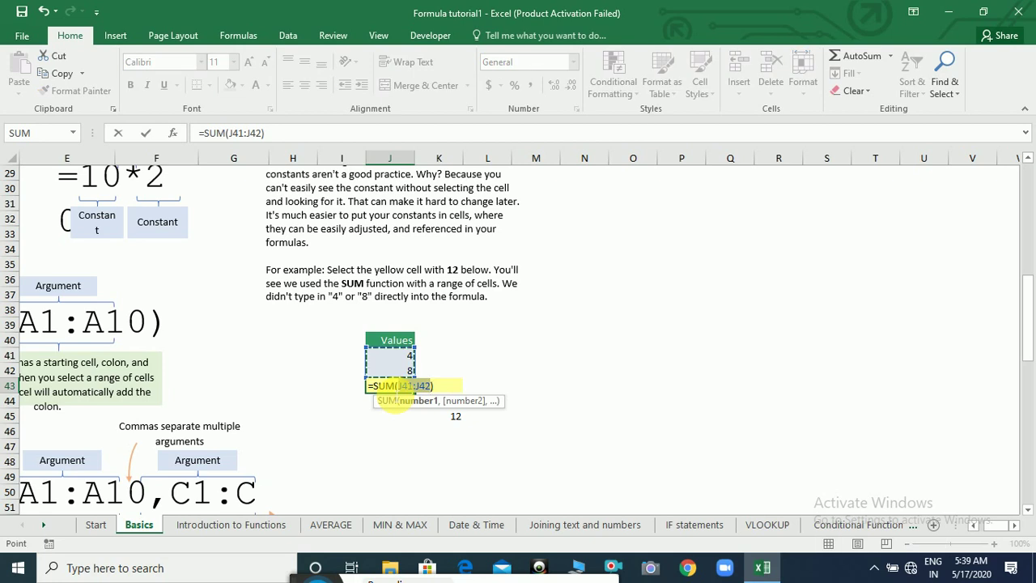
{"action": "key", "text": "Return"}
{"action": "left_click_drag", "start_coordinate": [395, 394], "coordinate": [424, 409]}
{"action": "left_click", "coordinate": [413, 402]}
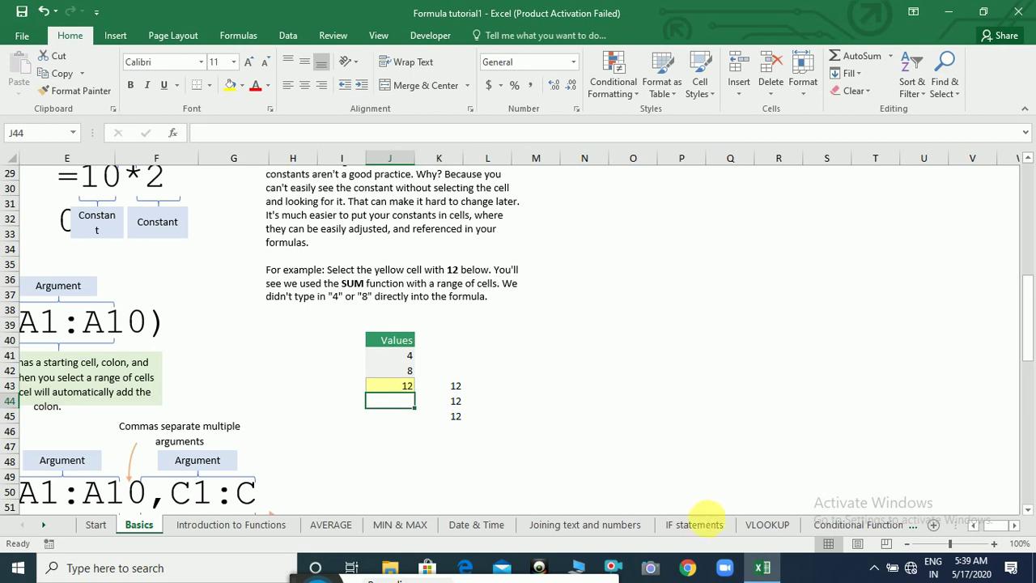
Change the example values to 112 in cell J41 and 145 in cell J42.
{"action": "left_click", "coordinate": [410, 359]}
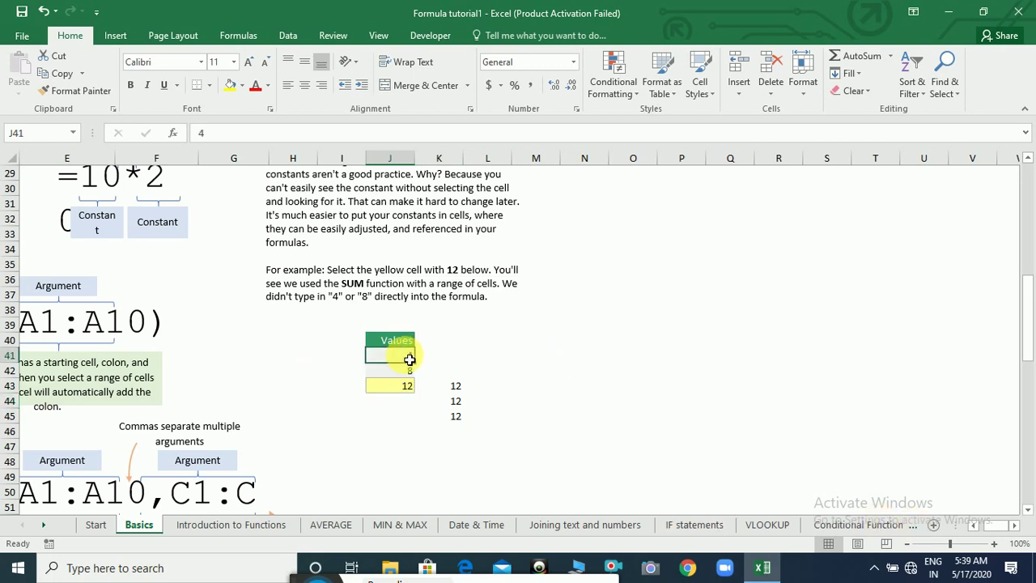
{"action": "type", "text": "112"}
{"action": "key", "text": "Return"}
{"action": "type", "text": "1"}
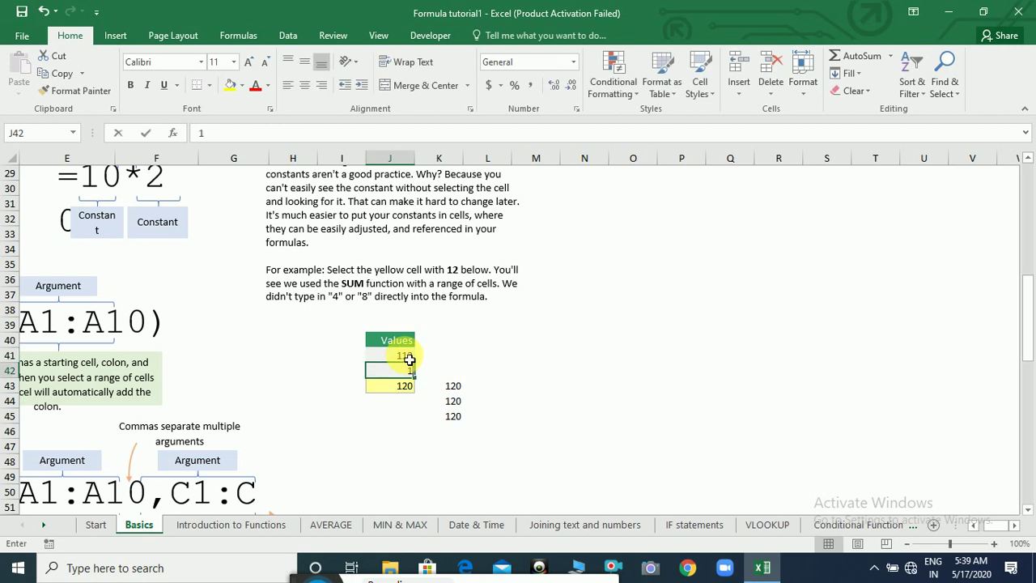
{"action": "type", "text": "45"}
{"action": "key", "text": "Return"}
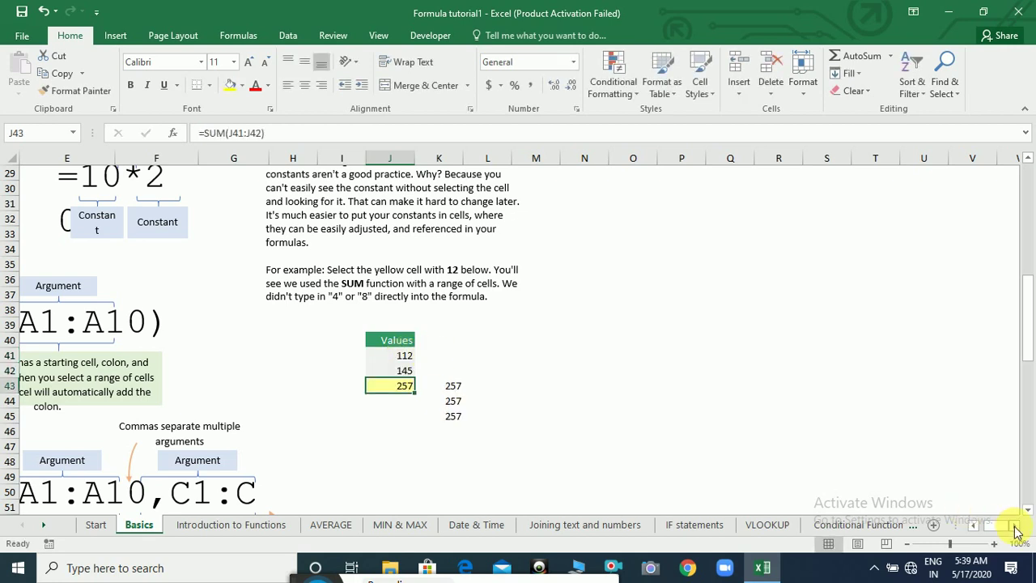
Examine the rest of the Basics sheet, including the SUM syntax diagrams, the web links and the opening arithmetic table.
{"action": "left_click", "coordinate": [975, 526]}
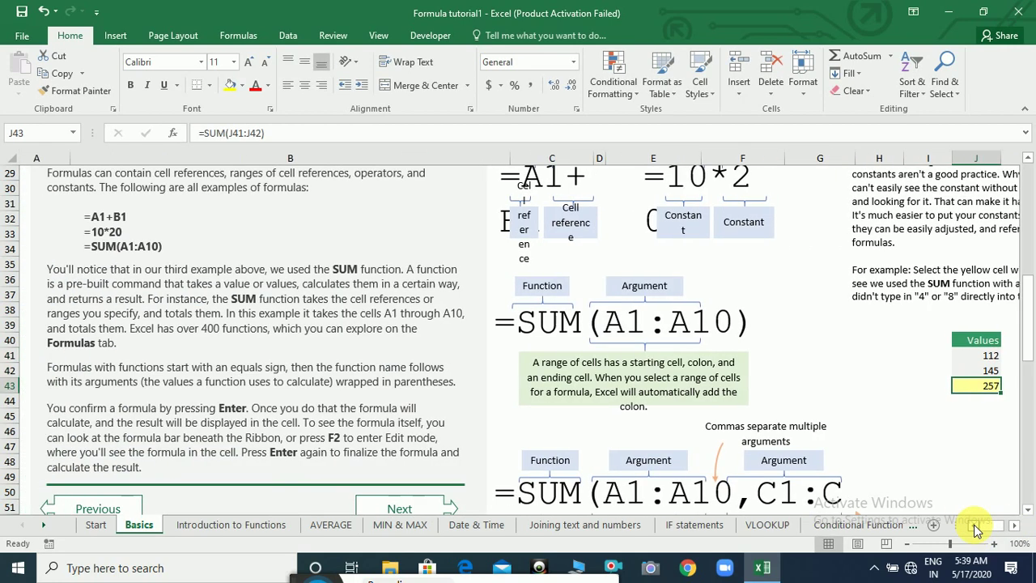
{"action": "left_click", "coordinate": [1030, 510]}
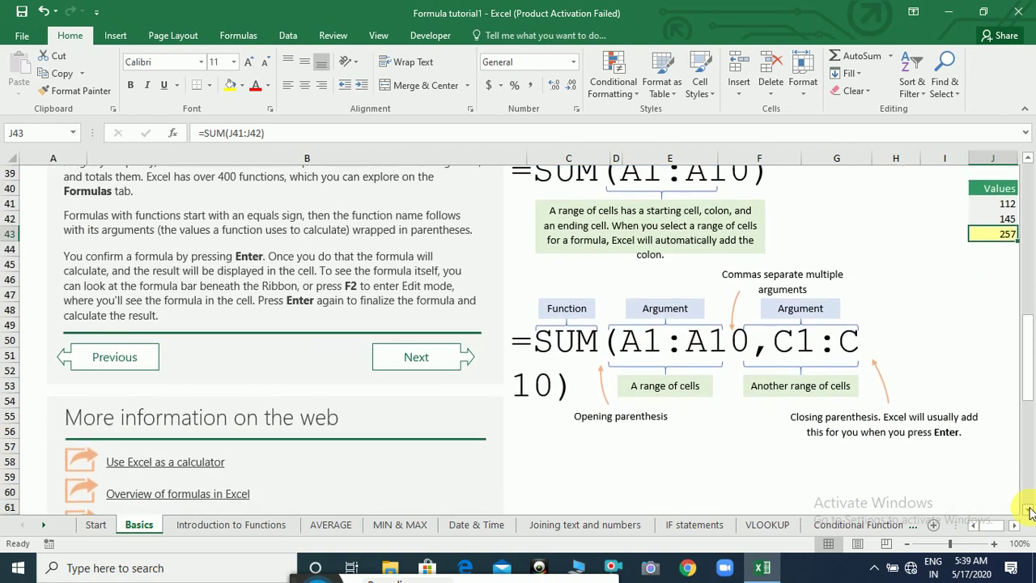
{"action": "left_click", "coordinate": [1030, 510]}
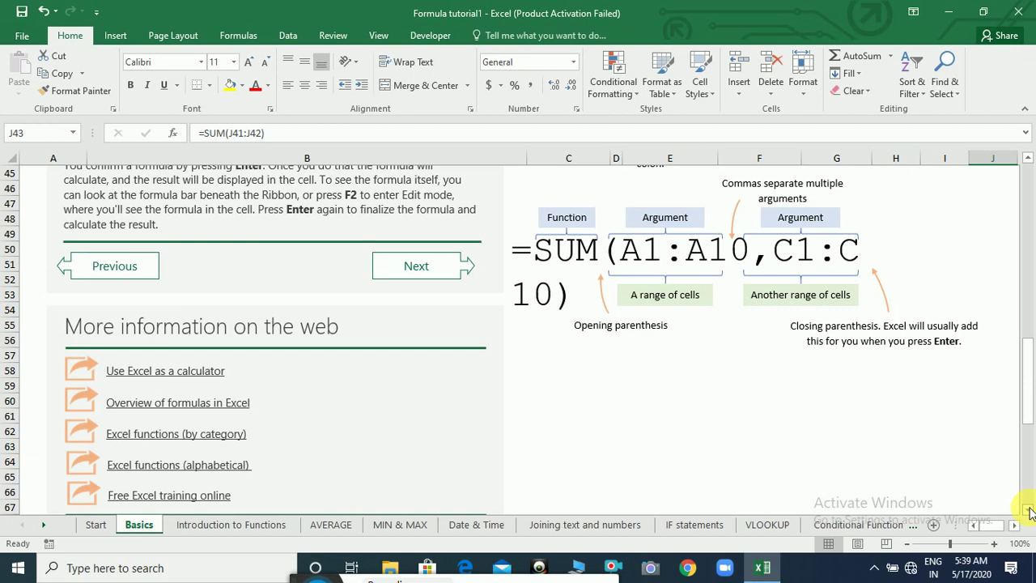
{"action": "left_click", "coordinate": [1030, 510]}
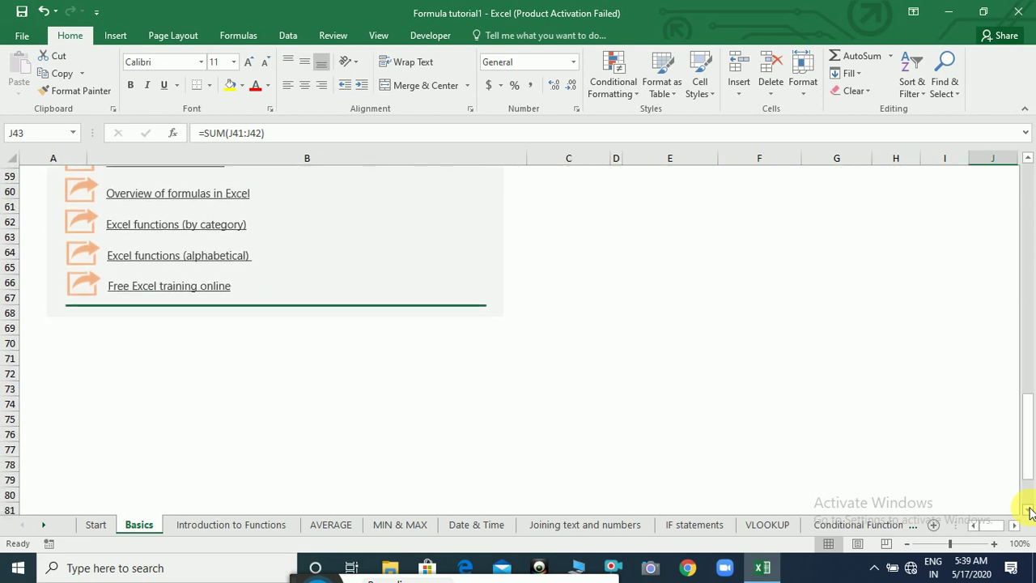
{"action": "left_click", "coordinate": [1017, 526]}
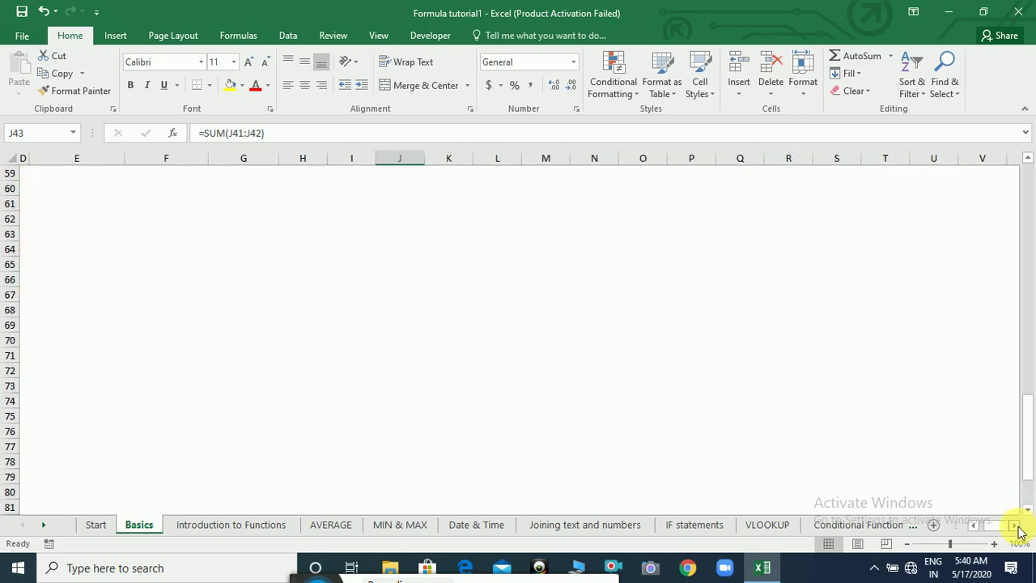
{"action": "left_click", "coordinate": [1029, 161]}
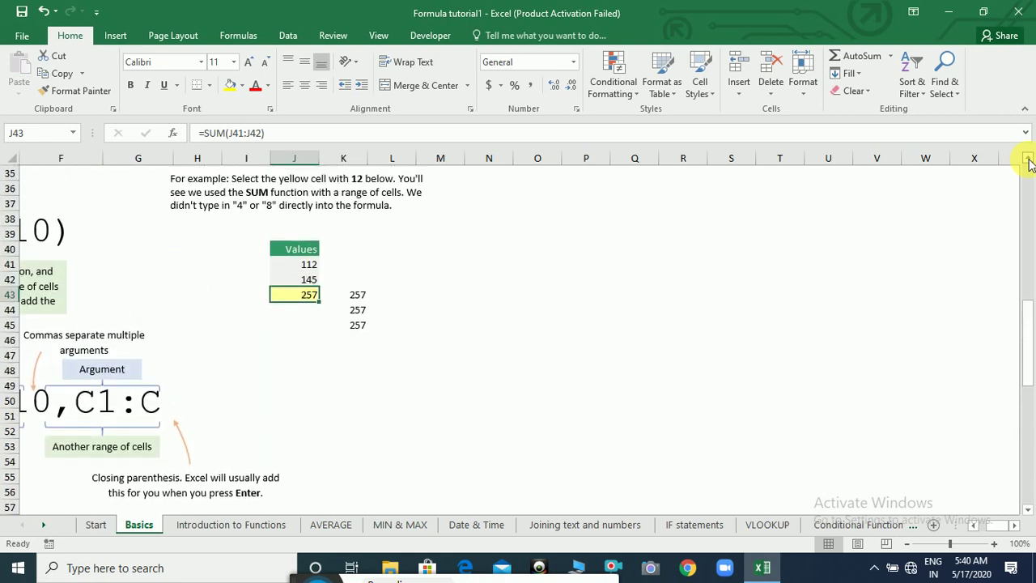
{"action": "left_click", "coordinate": [974, 528]}
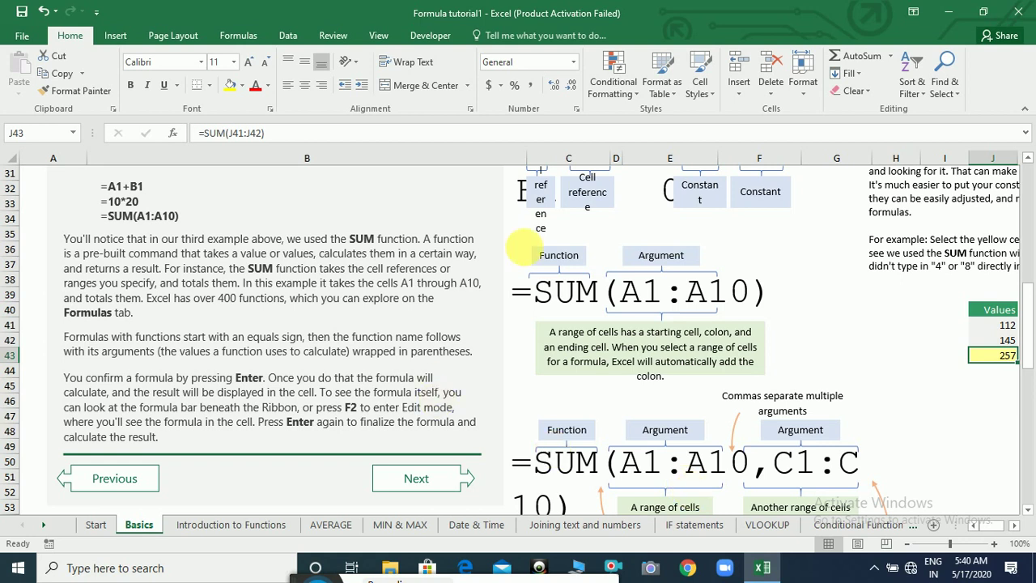
{"action": "left_click", "coordinate": [1030, 174]}
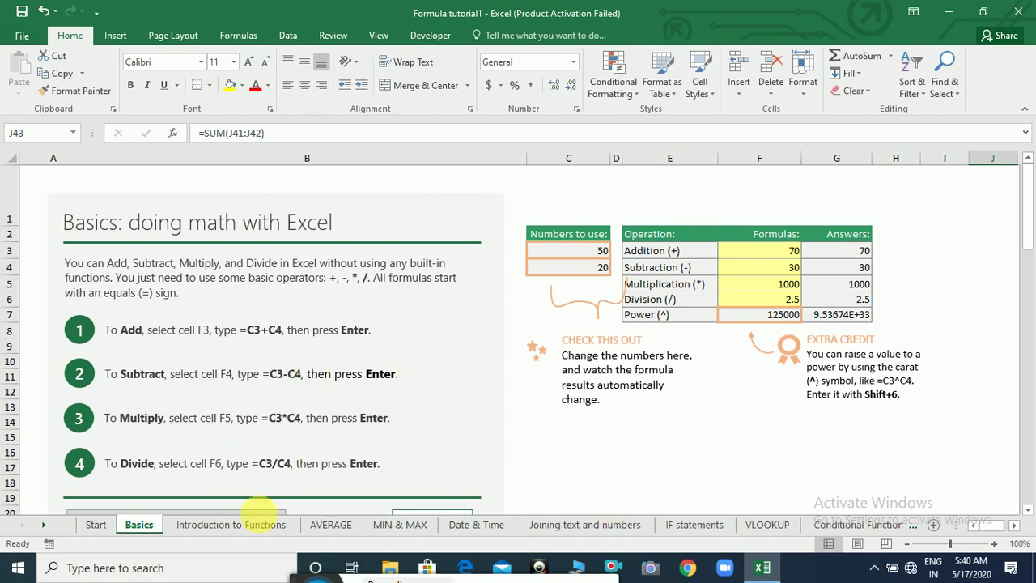
Switch to the Introduction to Functions sheet and look over its SUM and COUNT exercises.
{"action": "left_click", "coordinate": [258, 524]}
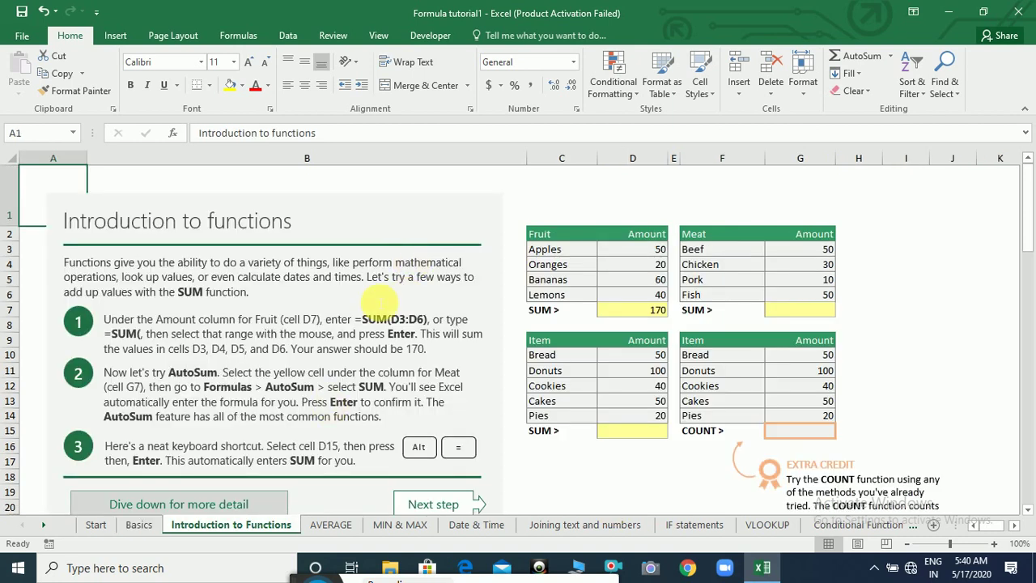
{"action": "left_click", "coordinate": [1027, 510]}
{"action": "left_click", "coordinate": [1026, 510]}
{"action": "left_click", "coordinate": [1026, 510]}
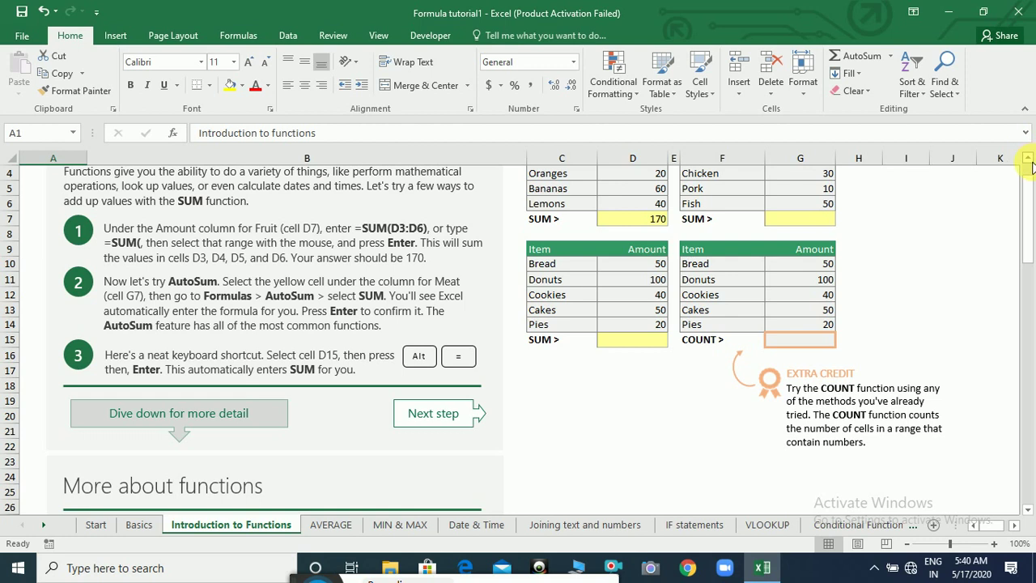
{"action": "scroll", "coordinate": [1028, 165], "scroll_direction": "up", "scroll_amount": 1}
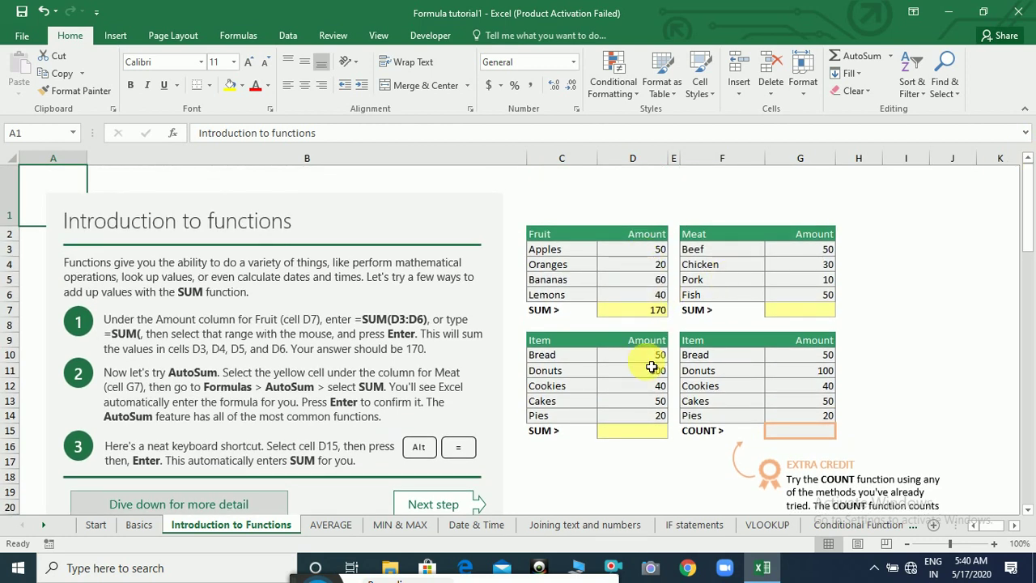
Total the Meat amounts in cell G7 with a SUM formula listing the cells individually, =SUM(G3,G4,G5,G6).
{"action": "left_click", "coordinate": [795, 314]}
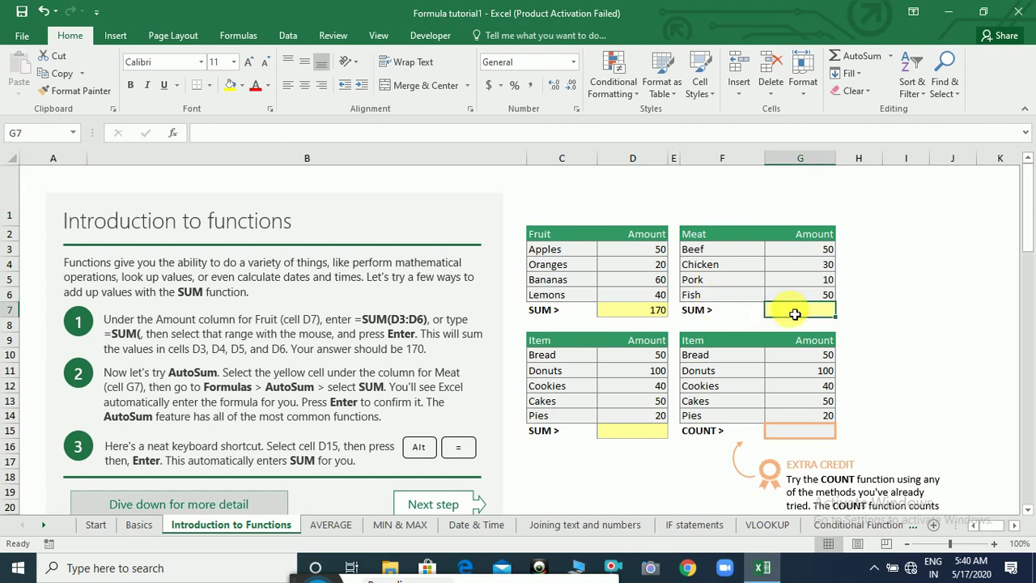
{"action": "type", "text": "="}
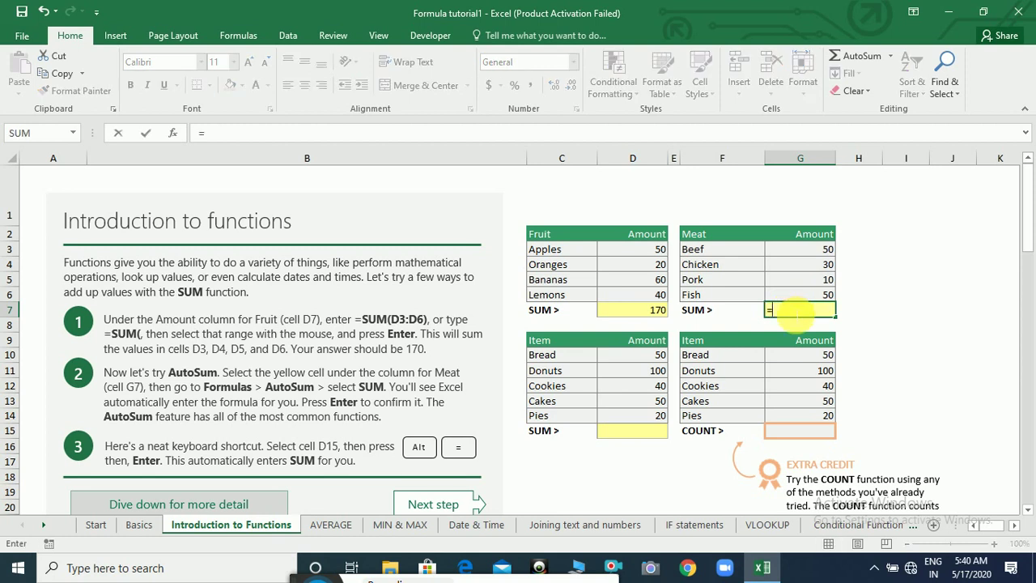
{"action": "type", "text": "s"}
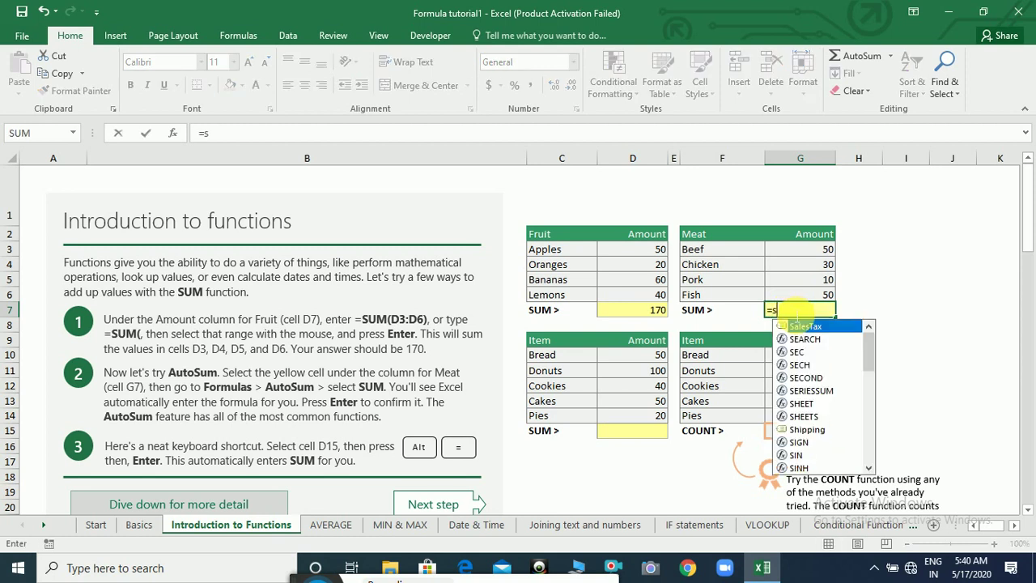
{"action": "type", "text": "um("}
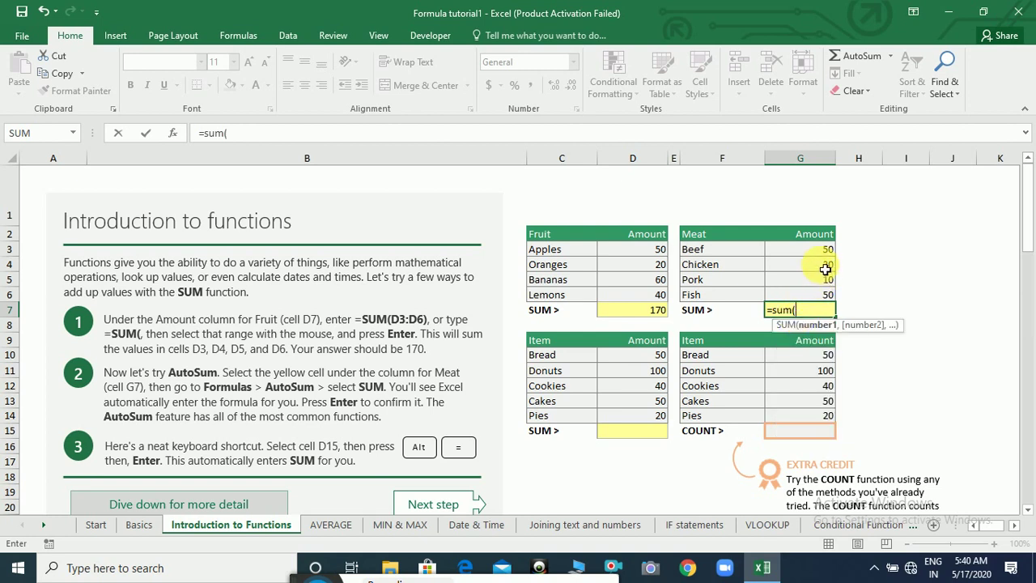
{"action": "left_click", "coordinate": [822, 254]}
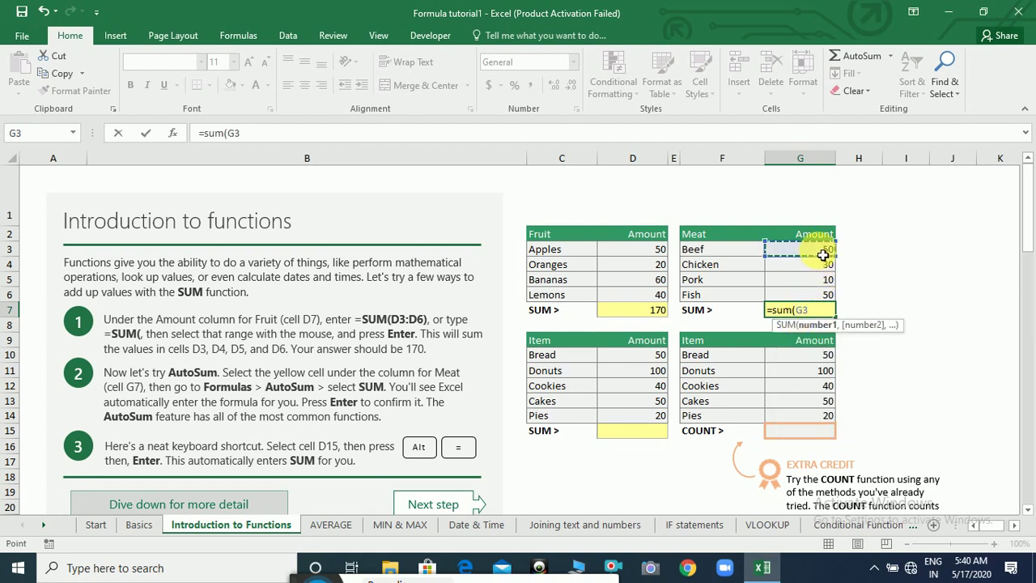
{"action": "type", "text": ","}
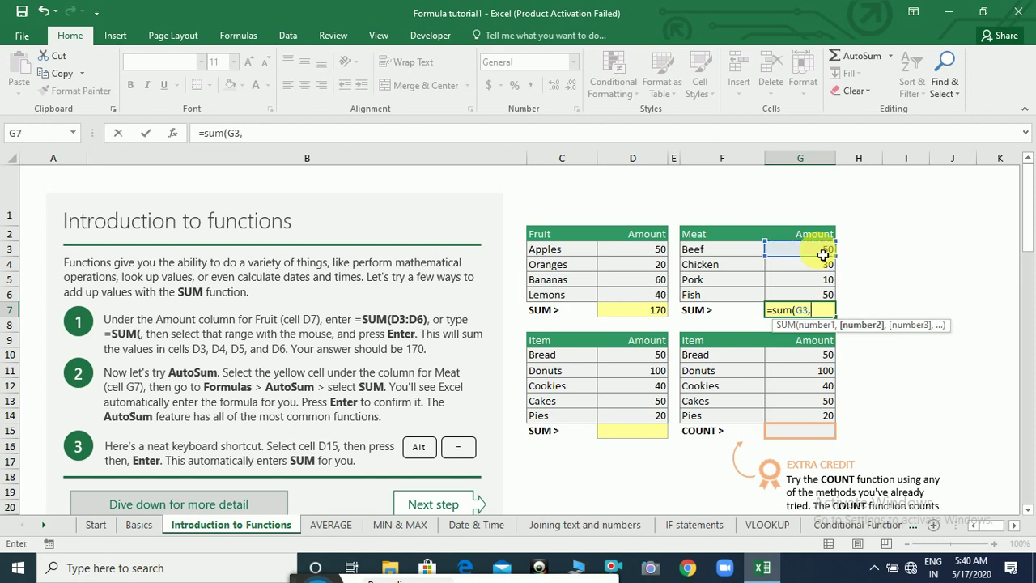
{"action": "left_click", "coordinate": [823, 270]}
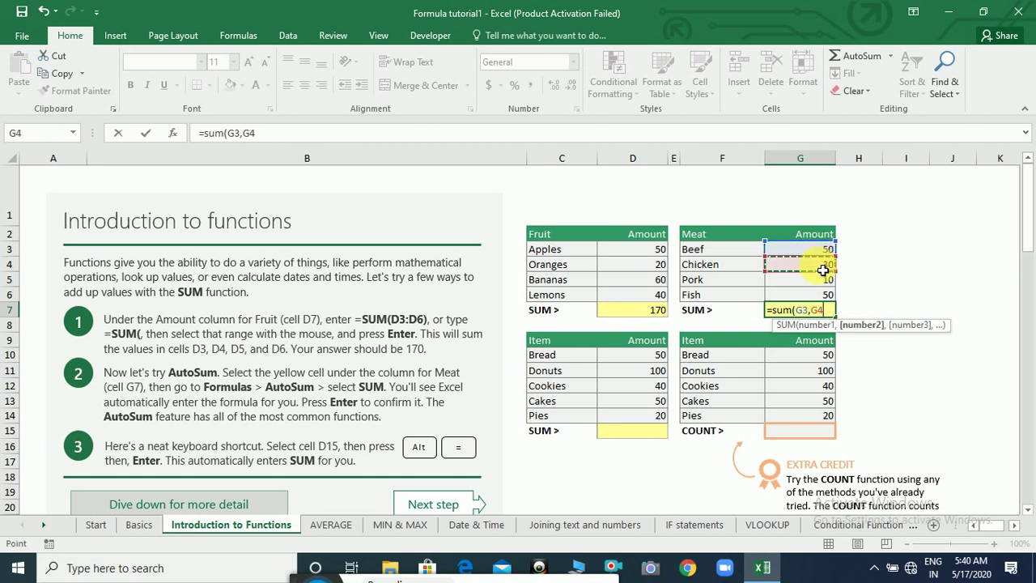
{"action": "type", "text": ","}
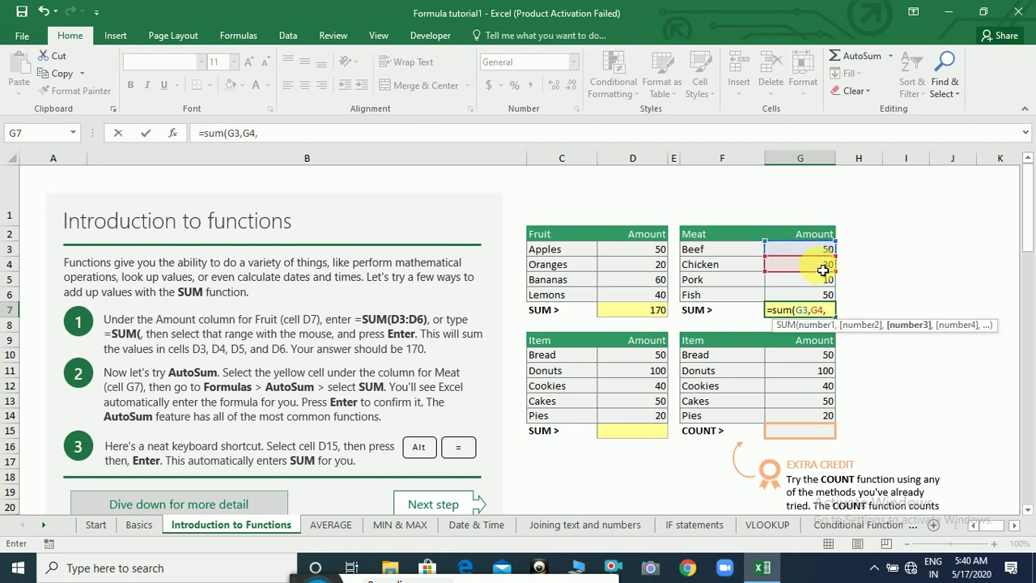
{"action": "left_click", "coordinate": [823, 286]}
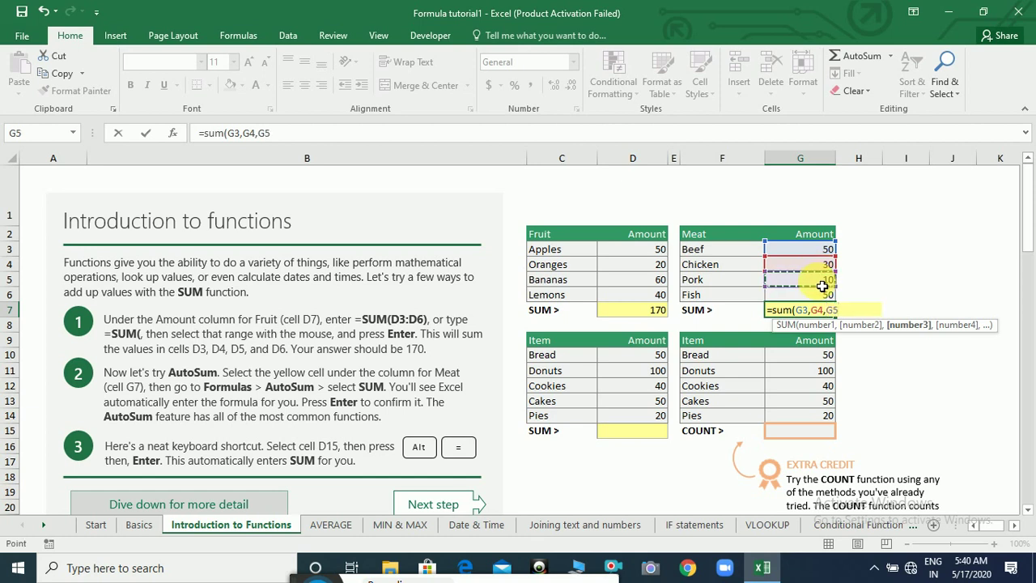
{"action": "type", "text": ","}
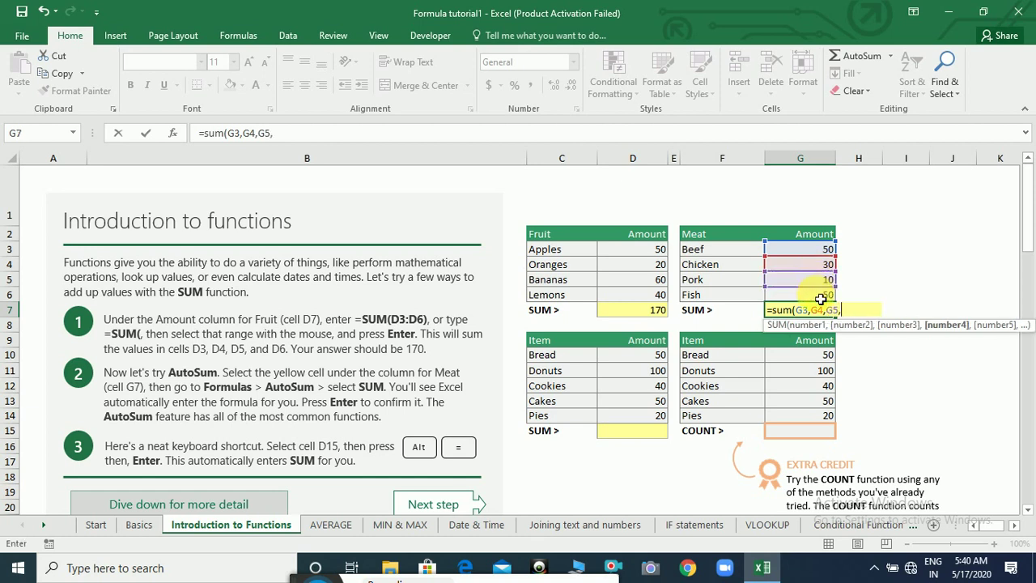
{"action": "left_click", "coordinate": [821, 296]}
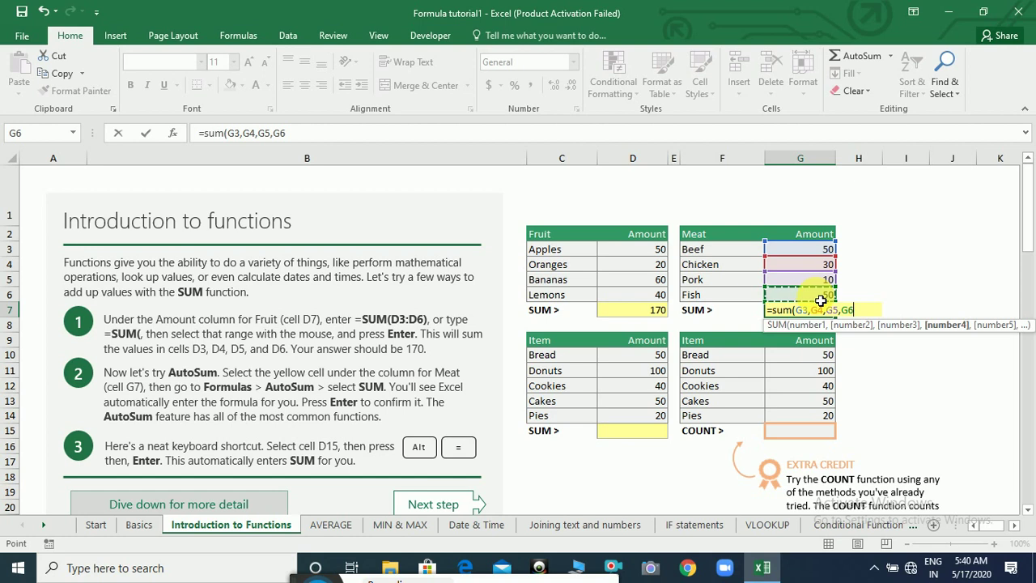
{"action": "type", "text": ")"}
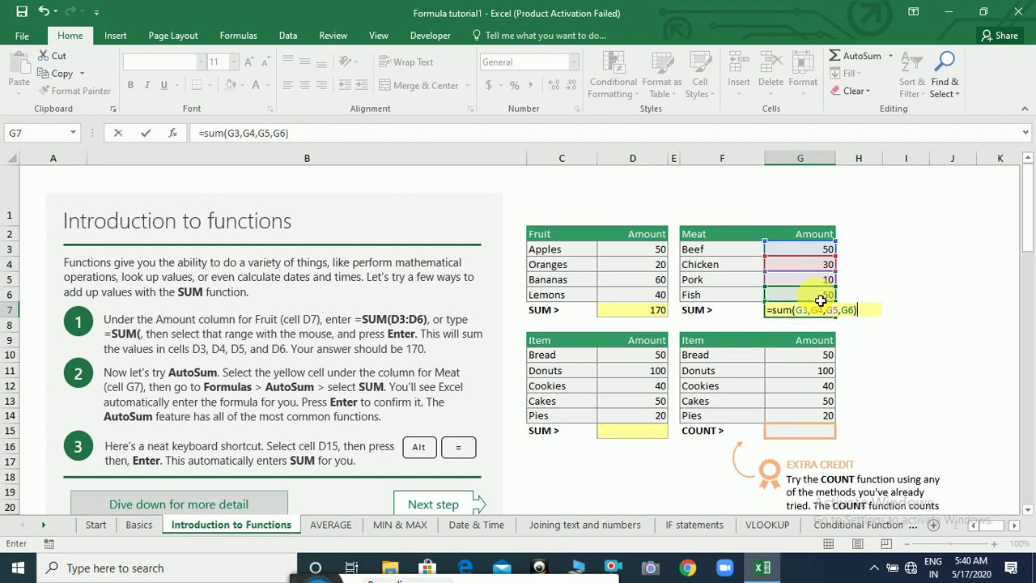
{"action": "key", "text": "Return"}
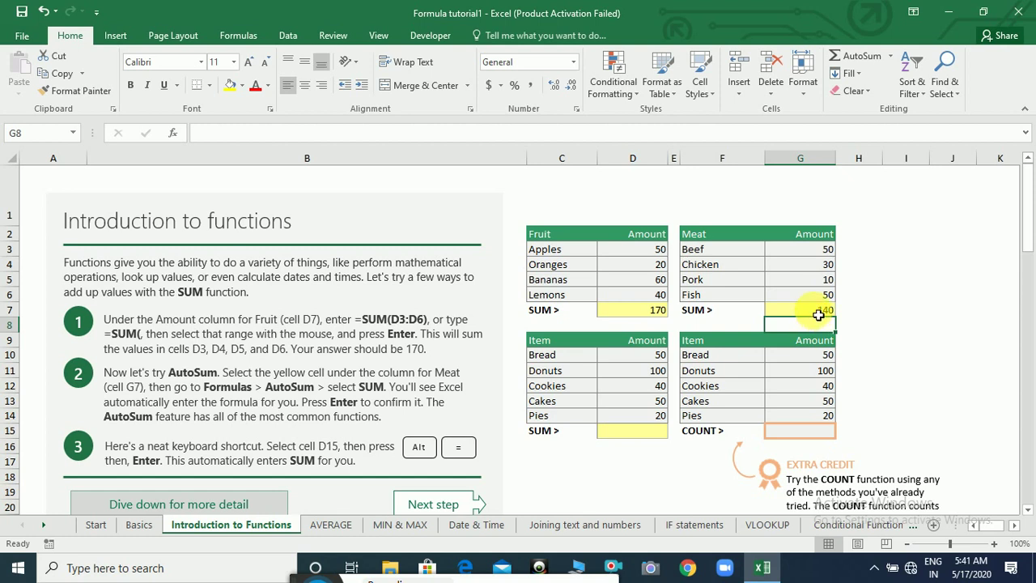
{"action": "left_click", "coordinate": [819, 313]}
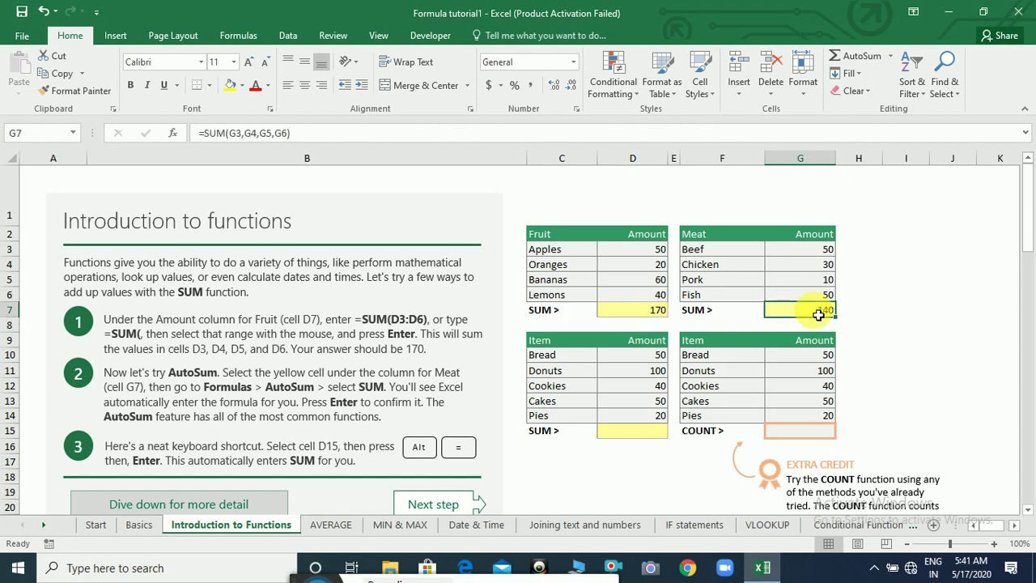
Re-enter the Fruit total in cell D7 as a range formula, =SUM(D3:D6).
{"action": "left_click", "coordinate": [639, 315]}
{"action": "type", "text": "=sum("}
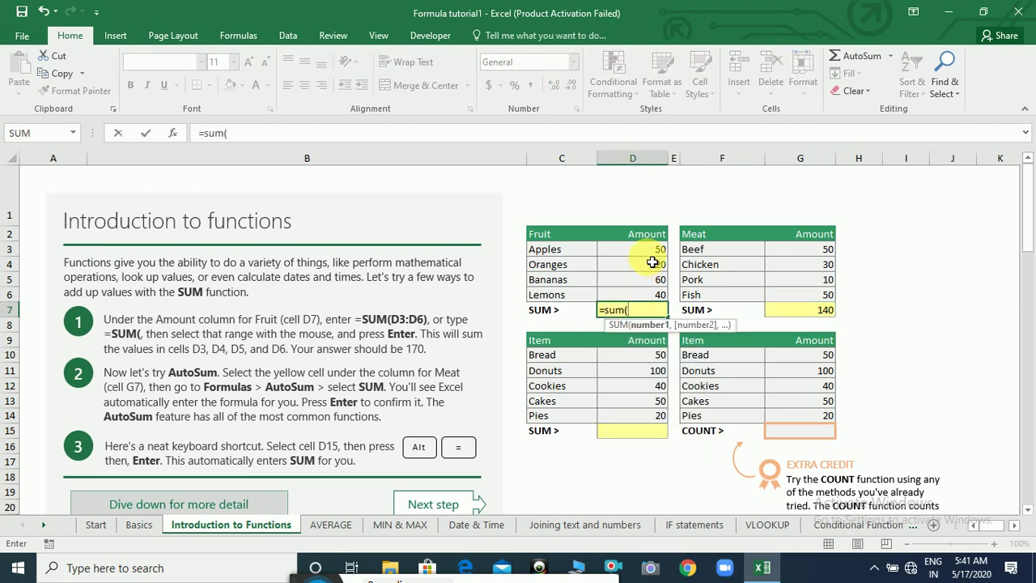
{"action": "left_click_drag", "start_coordinate": [652, 253], "coordinate": [655, 295]}
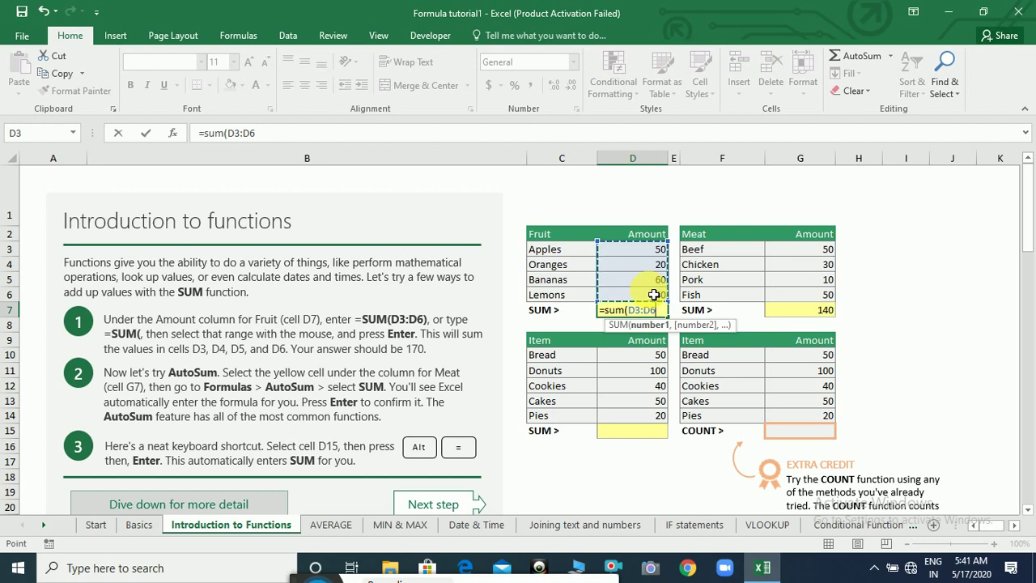
{"action": "type", "text": ")"}
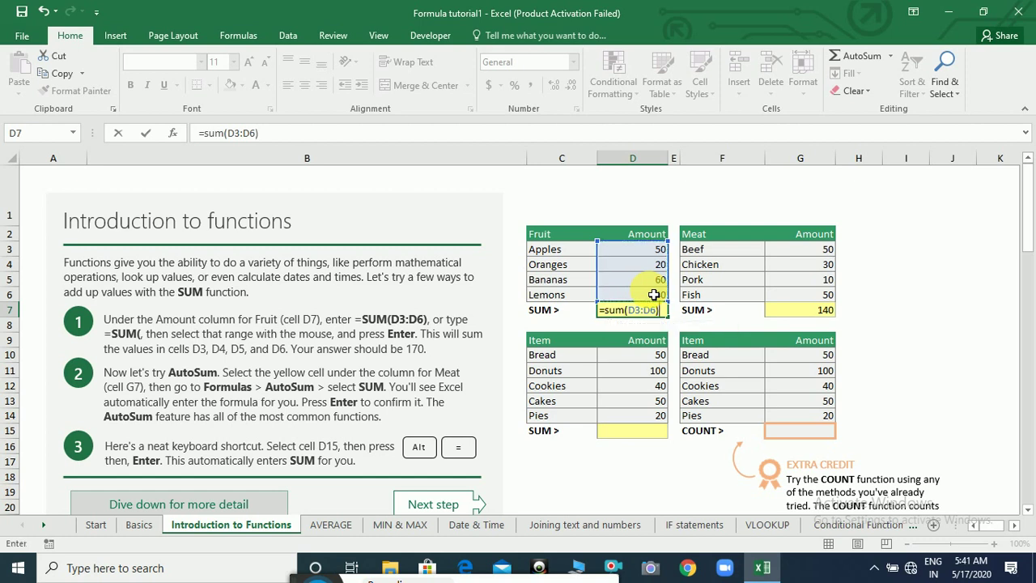
{"action": "key", "text": "Return"}
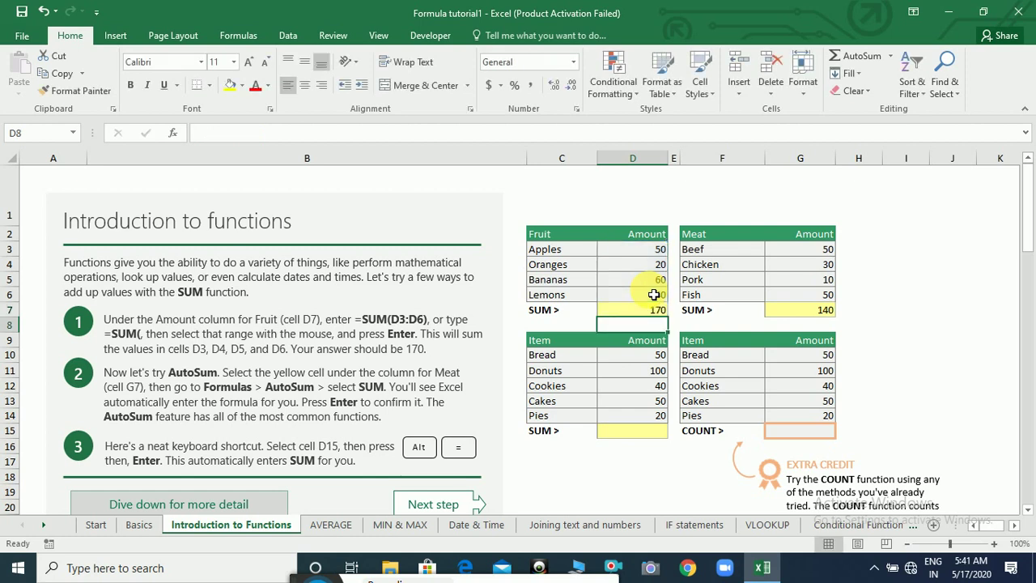
Use AutoSum in cell D15 to total the item amounts in D10:D14.
{"action": "left_click", "coordinate": [646, 437]}
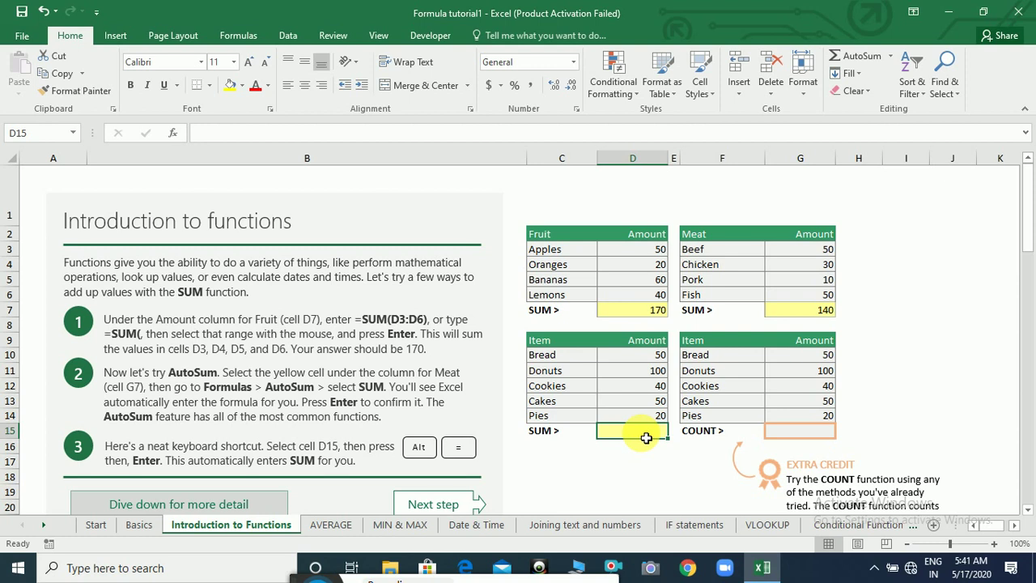
{"action": "key", "text": "alt+equal"}
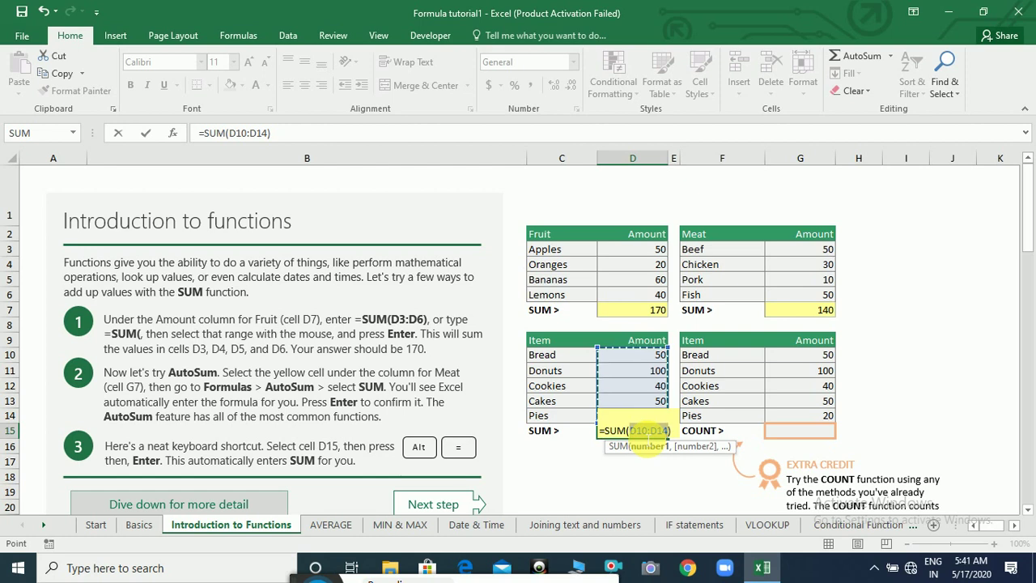
{"action": "key", "text": "Return"}
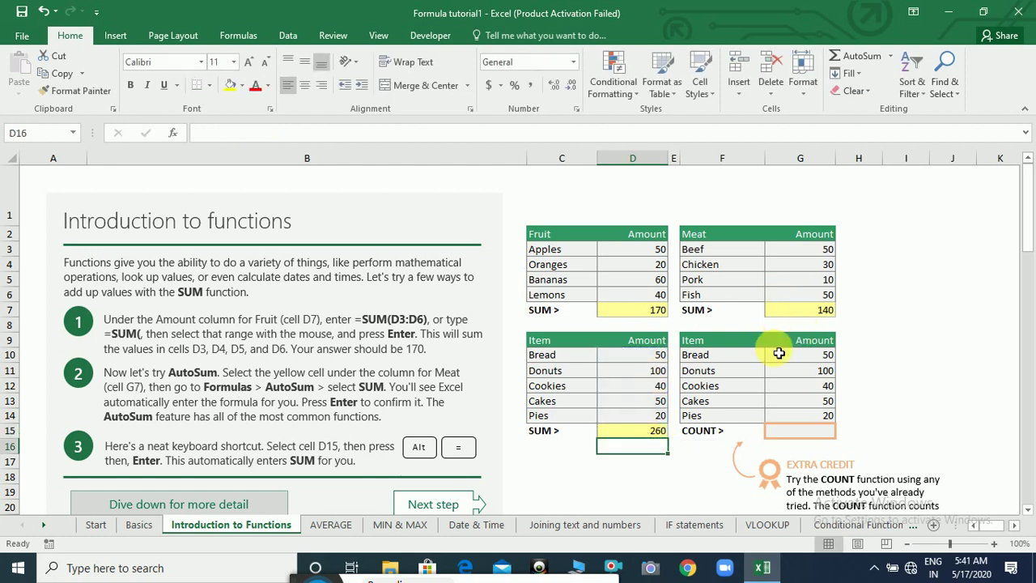
Count the item amounts in cell G15 with individually listed cells, =COUNT(G10,G11,G12,G13).
{"action": "left_click", "coordinate": [791, 434]}
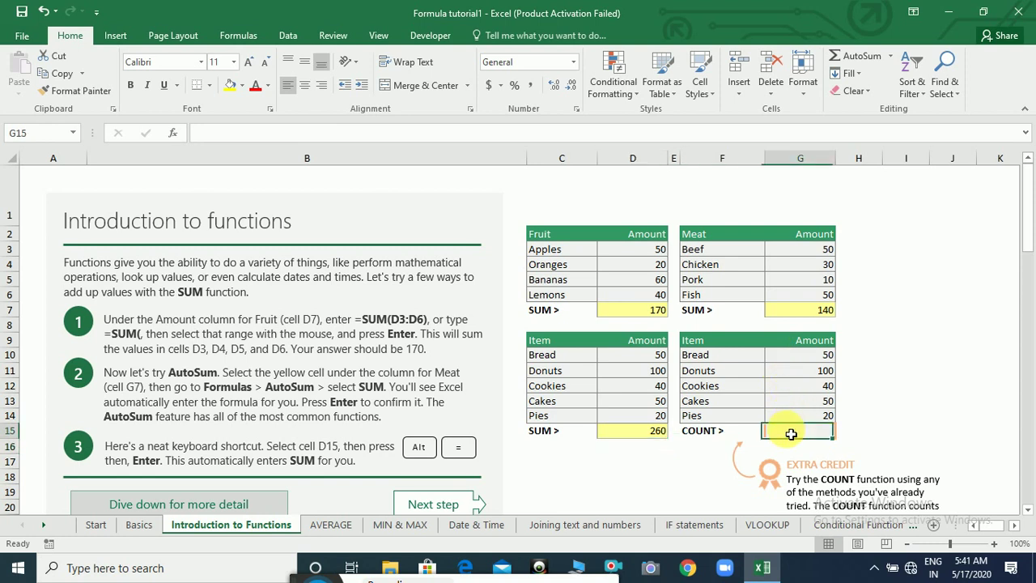
{"action": "type", "text": "=count("}
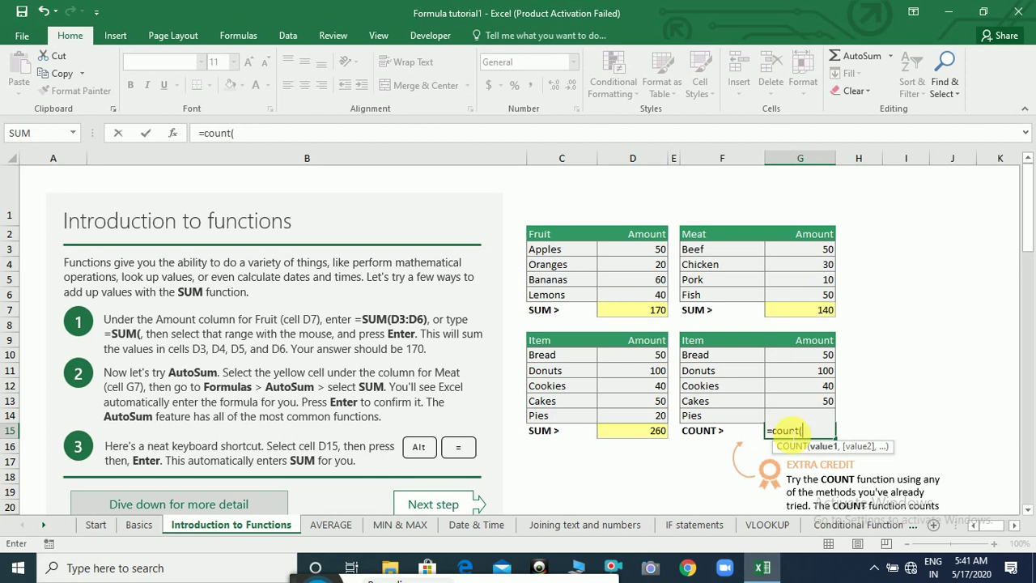
{"action": "left_click", "coordinate": [810, 361]}
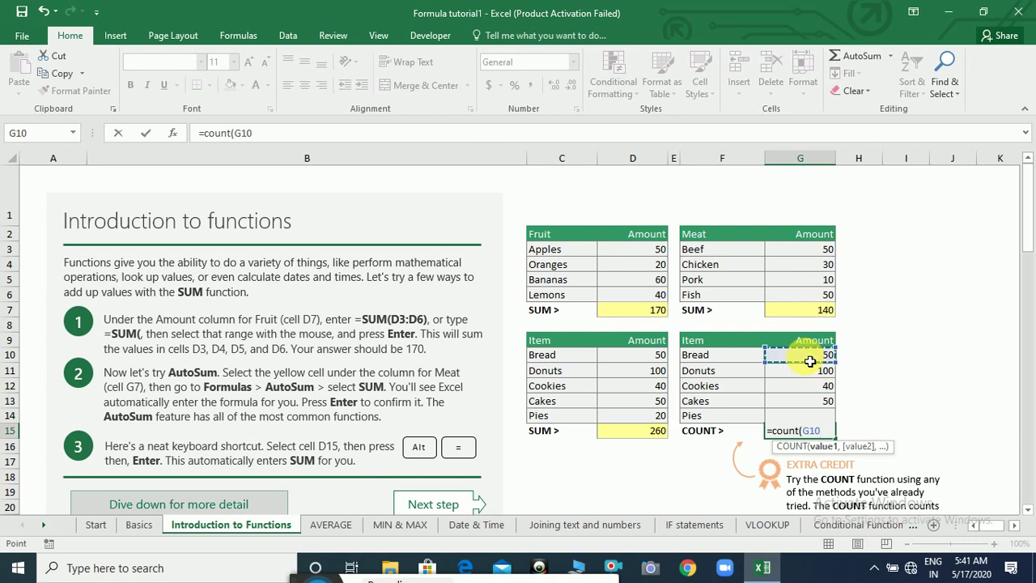
{"action": "type", "text": ","}
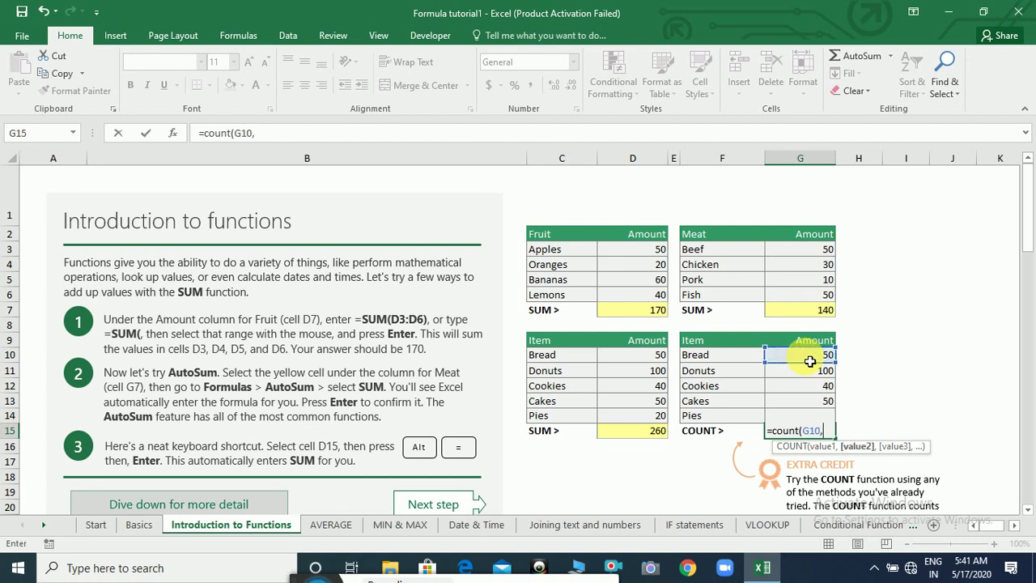
{"action": "left_click", "coordinate": [811, 374]}
{"action": "type", "text": ","}
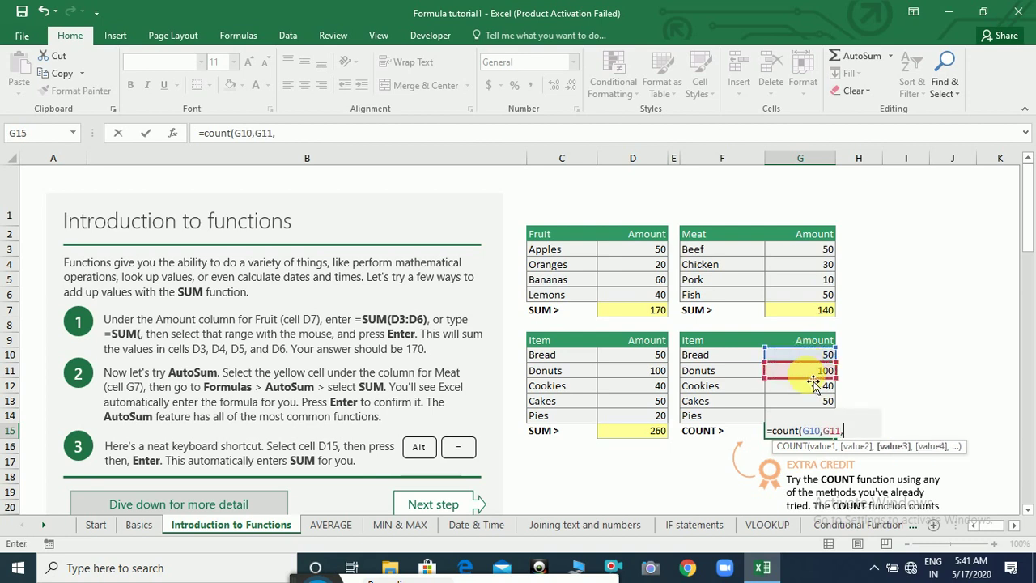
{"action": "left_click", "coordinate": [811, 389]}
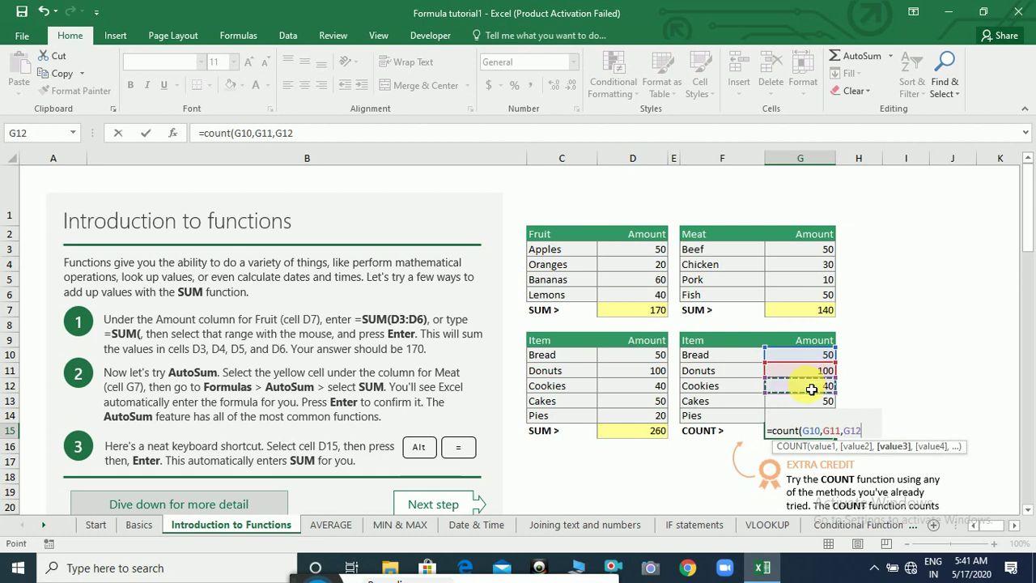
{"action": "type", "text": ","}
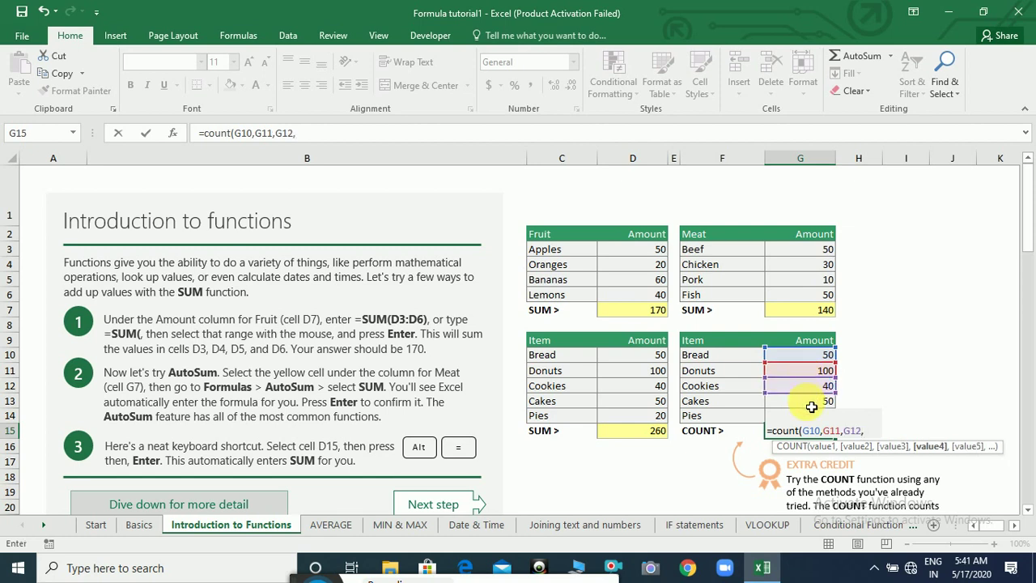
{"action": "left_click", "coordinate": [811, 400]}
{"action": "type", "text": ")"}
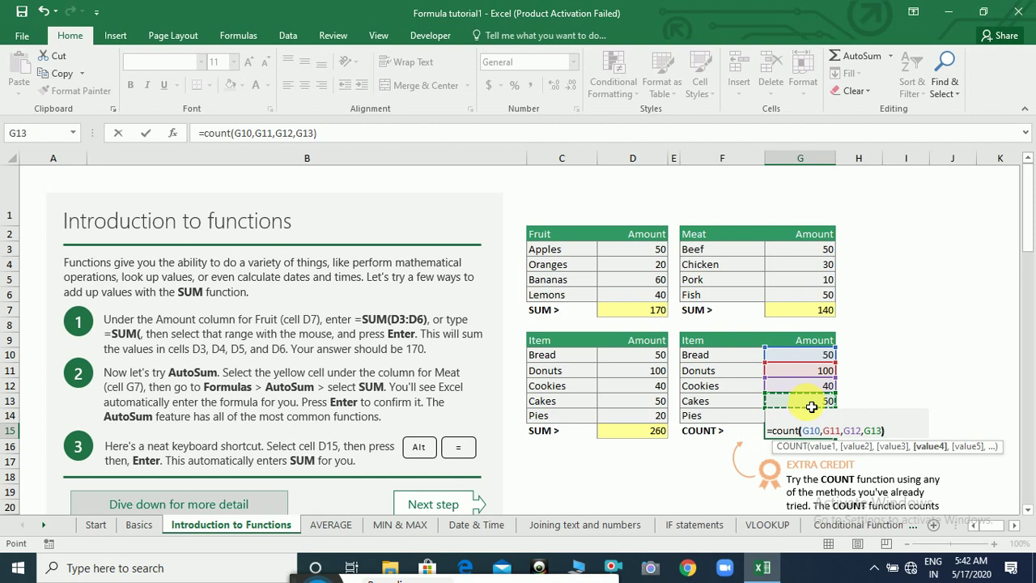
{"action": "key", "text": "Return"}
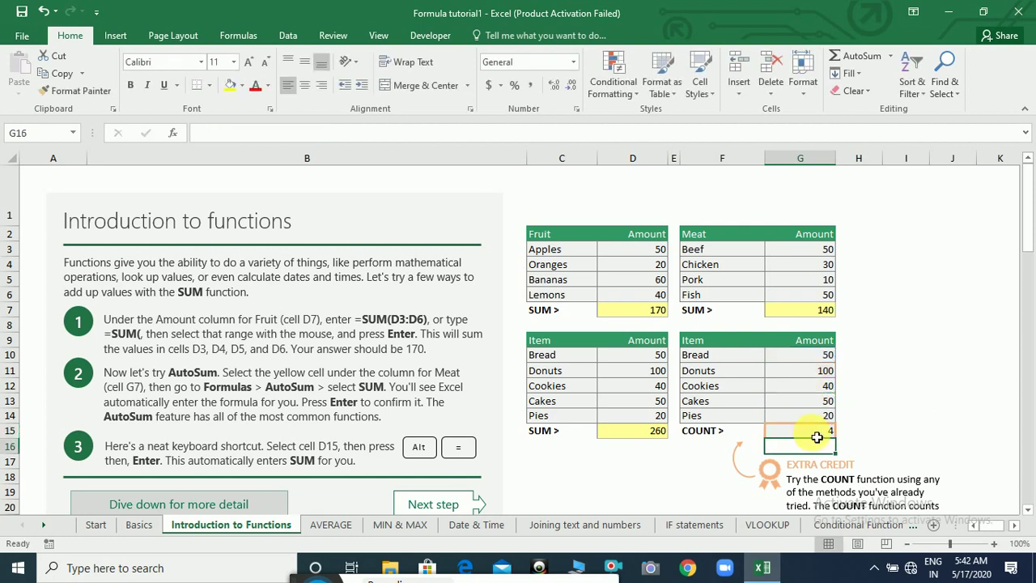
Replace the formula in cell G15 with the range version =COUNT(G10:G13) and select the cell again.
{"action": "left_click", "coordinate": [817, 434]}
{"action": "type", "text": "="}
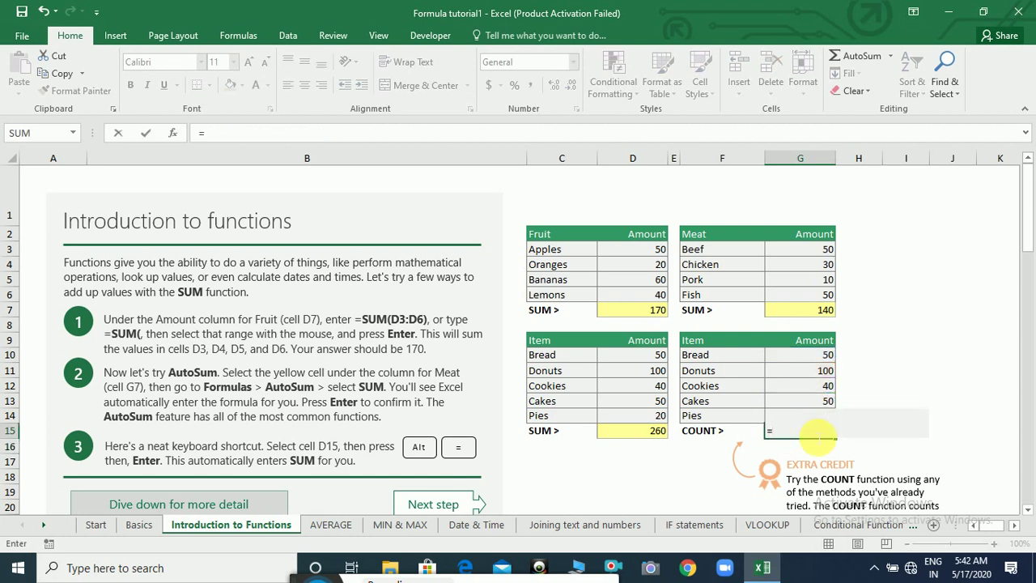
{"action": "type", "text": "count("}
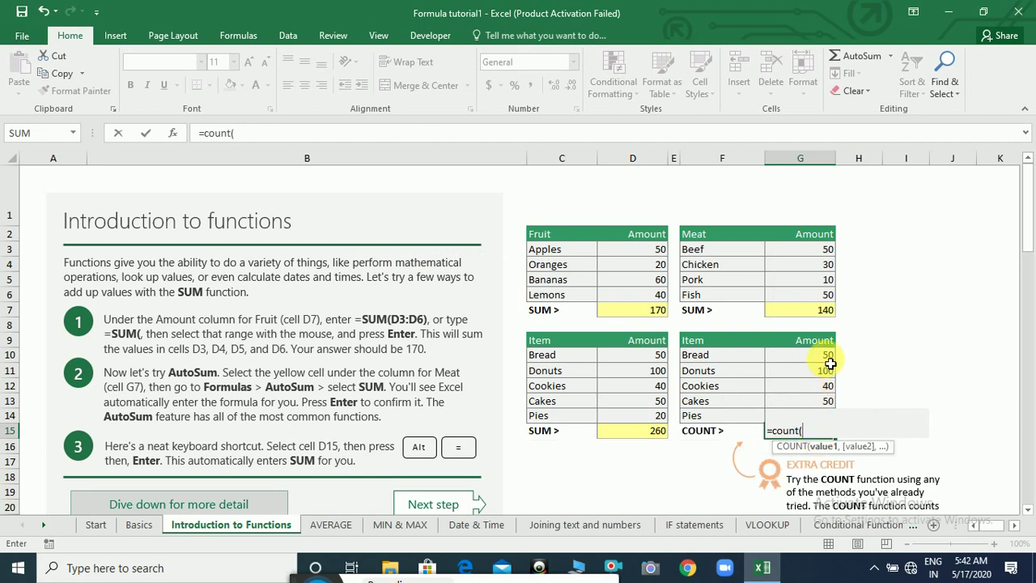
{"action": "left_click_drag", "start_coordinate": [830, 364], "coordinate": [828, 403]}
{"action": "type", "text": ")"}
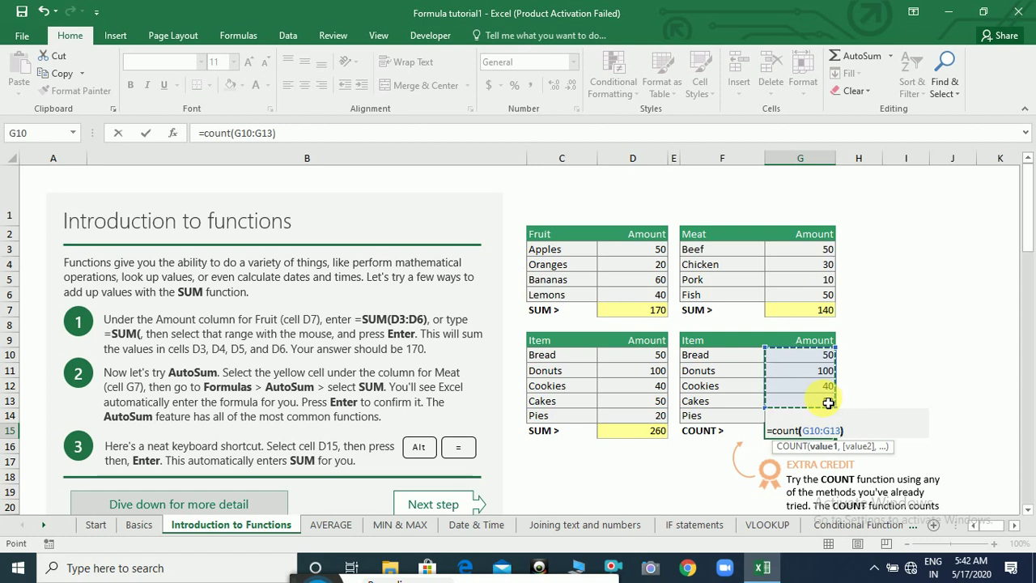
{"action": "key", "text": "Return"}
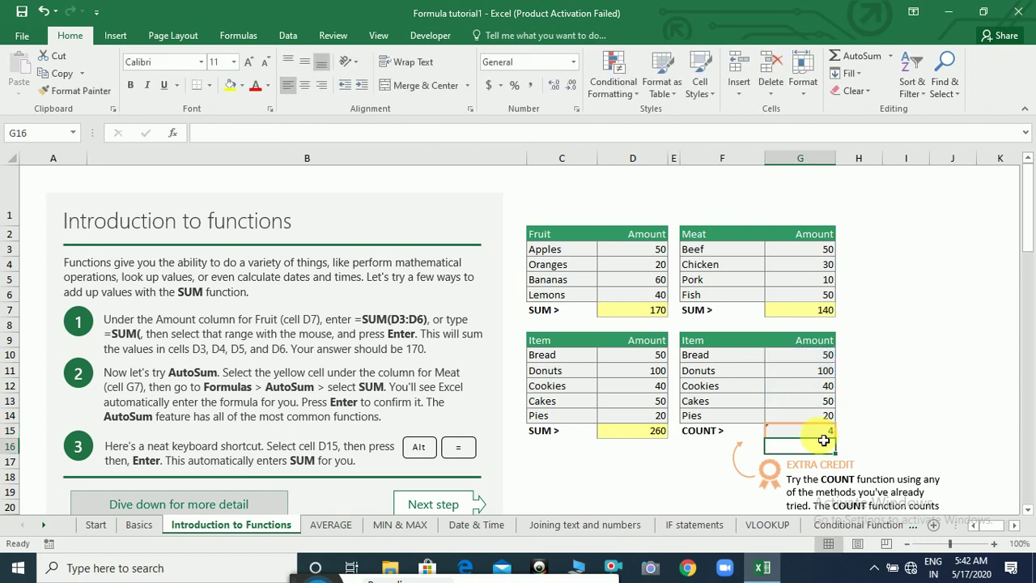
{"action": "left_click", "coordinate": [823, 440]}
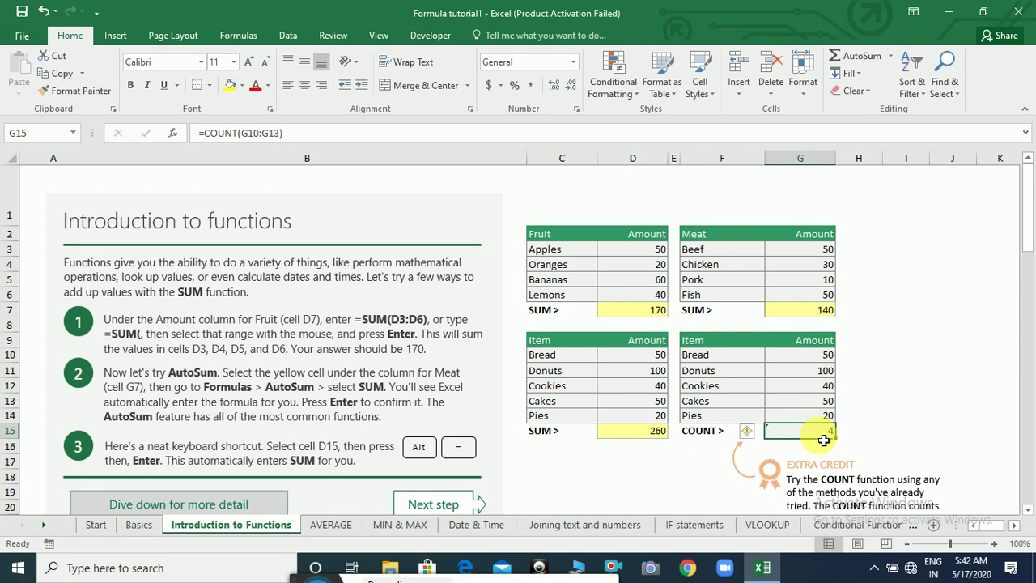
Replace the formula in cell G15 with a count of all five item amounts, =COUNT(G10:G14).
{"action": "type", "text": "="}
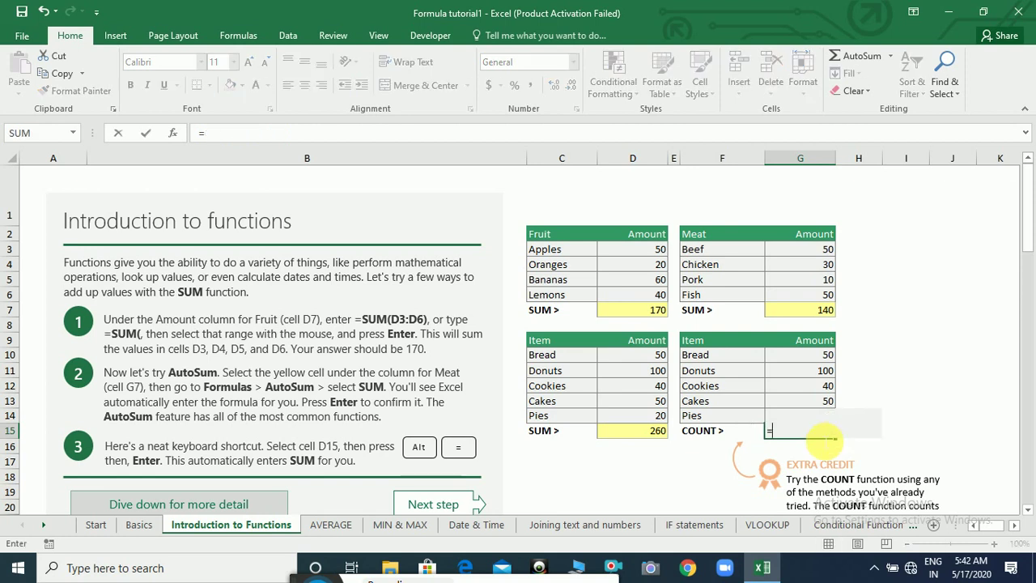
{"action": "type", "text": "count("}
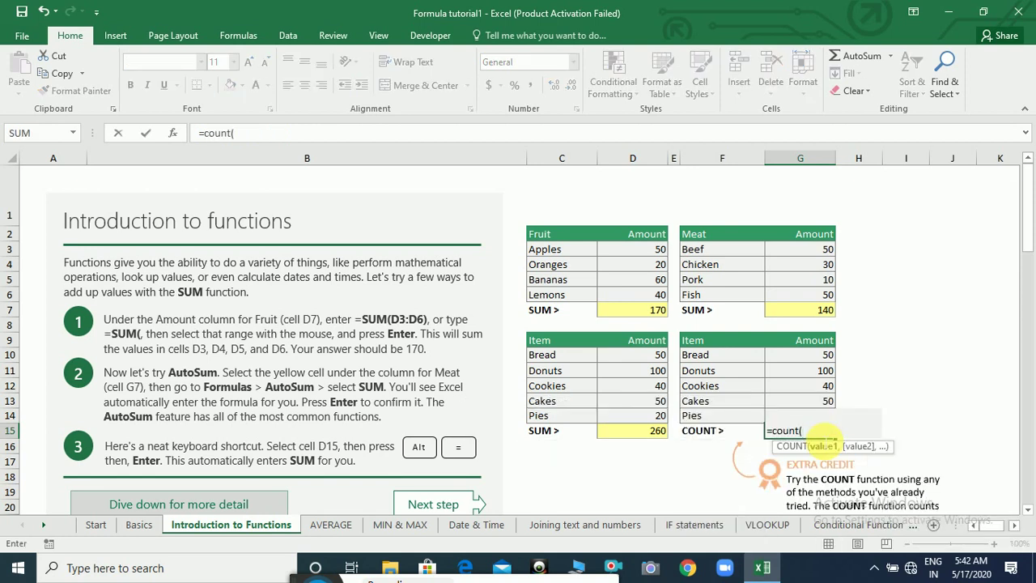
{"action": "type", "text": "g"}
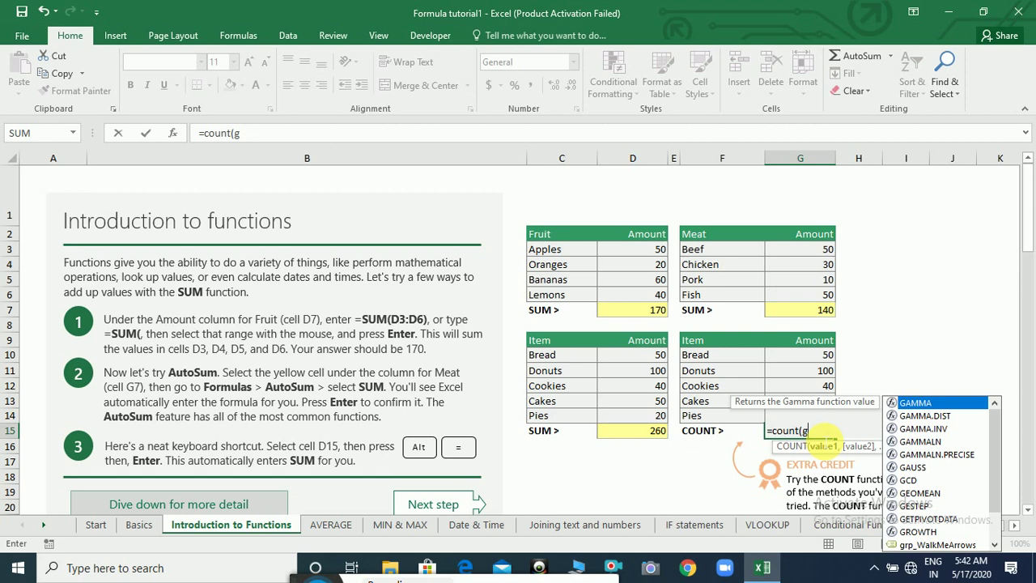
{"action": "type", "text": "10"}
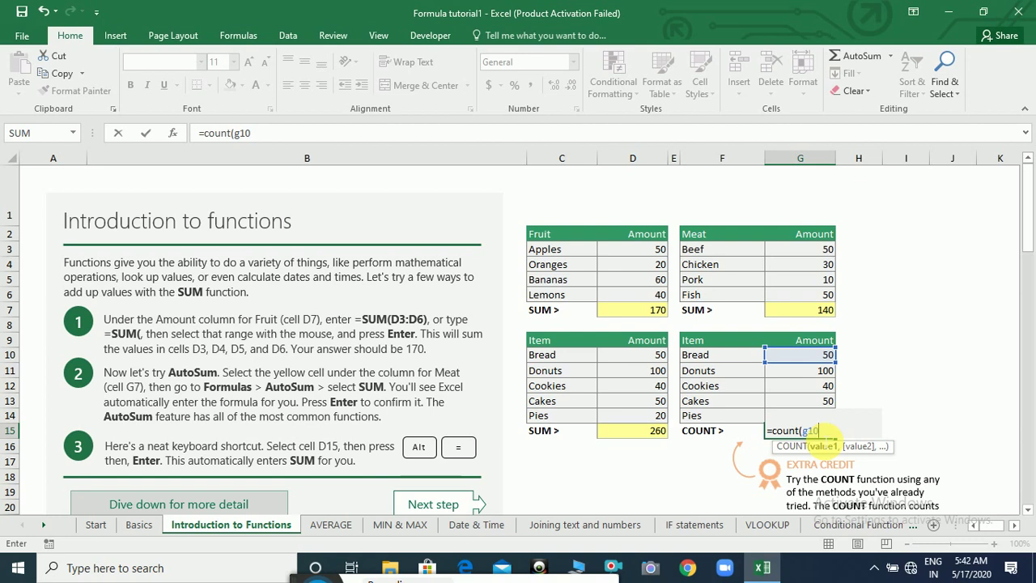
{"action": "type", "text": ".."}
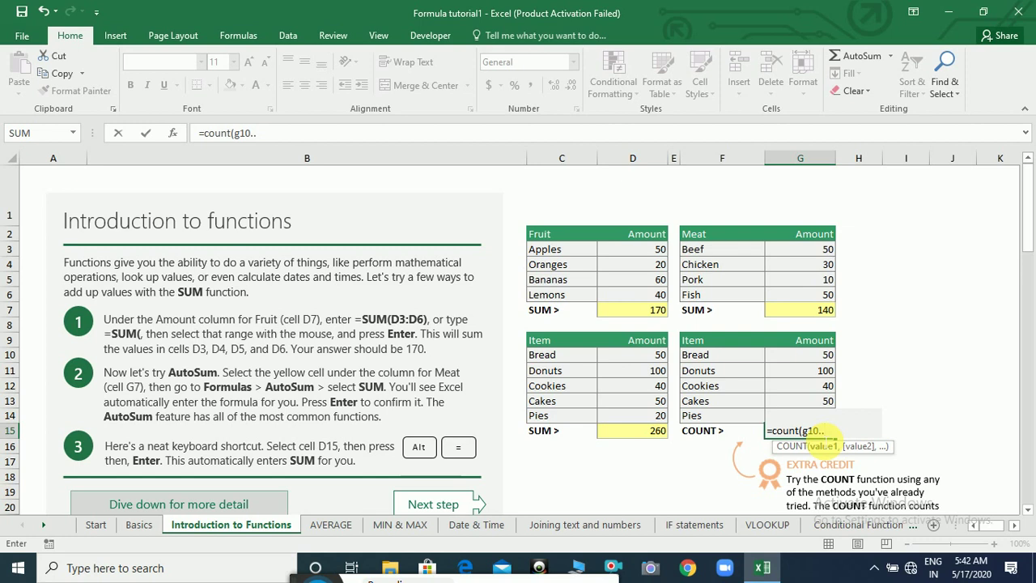
{"action": "type", "text": "g14"}
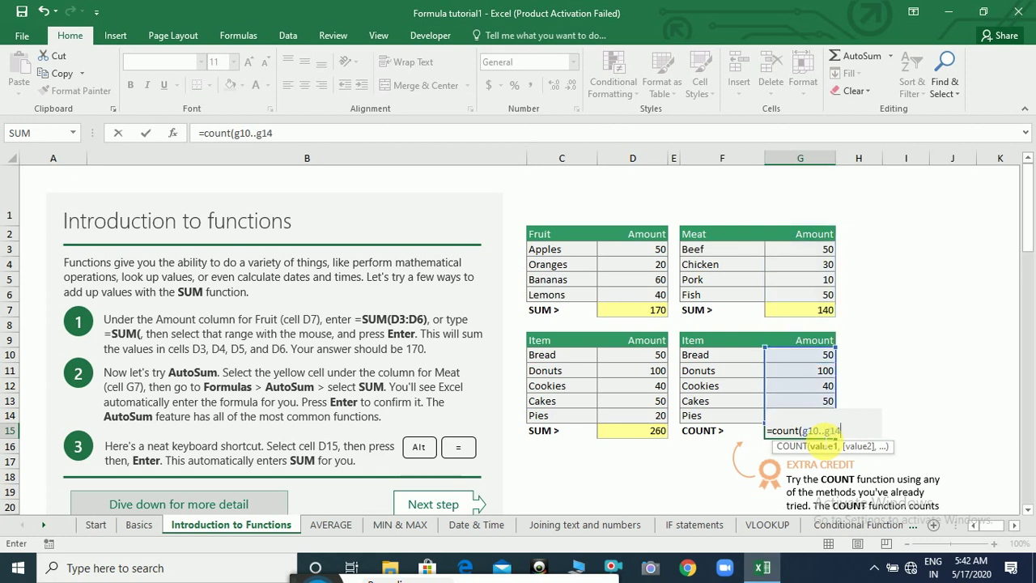
{"action": "key", "text": "Return"}
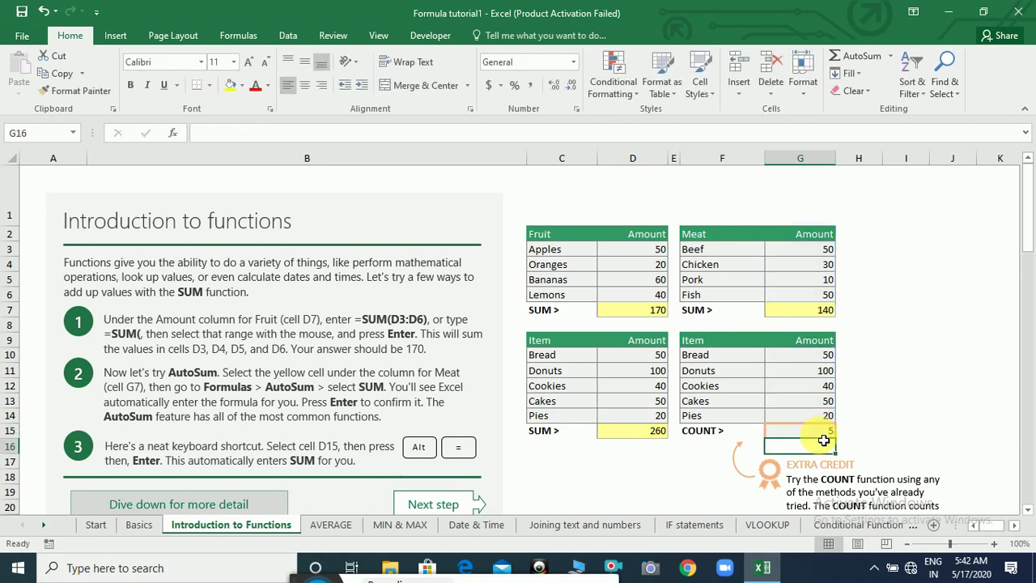
Insert an AutoSum formula in cell G15 and change its function from SUM to COUNT, keeping the range G10:G14.
{"action": "left_click", "coordinate": [821, 434]}
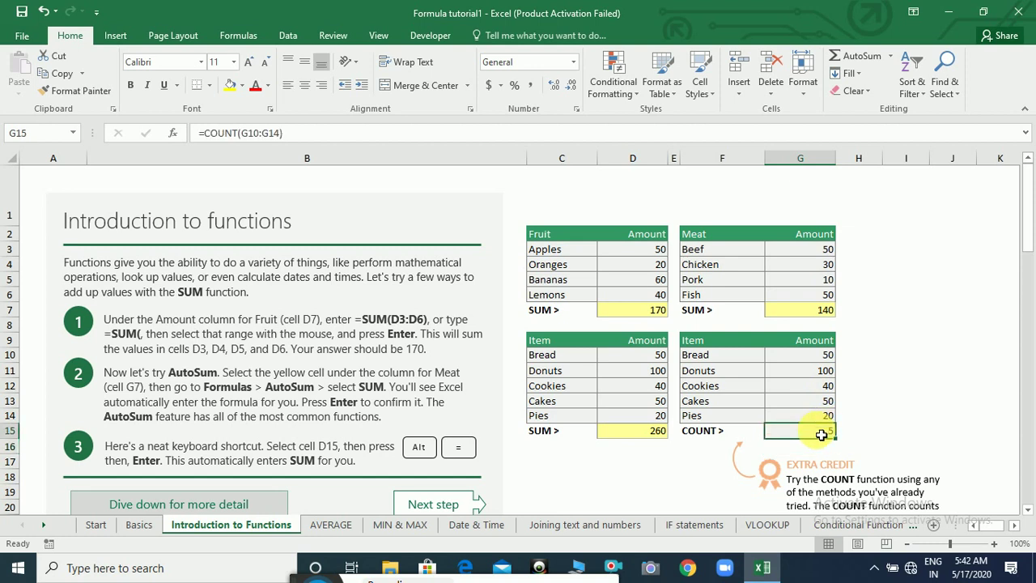
{"action": "key", "text": "alt+equal"}
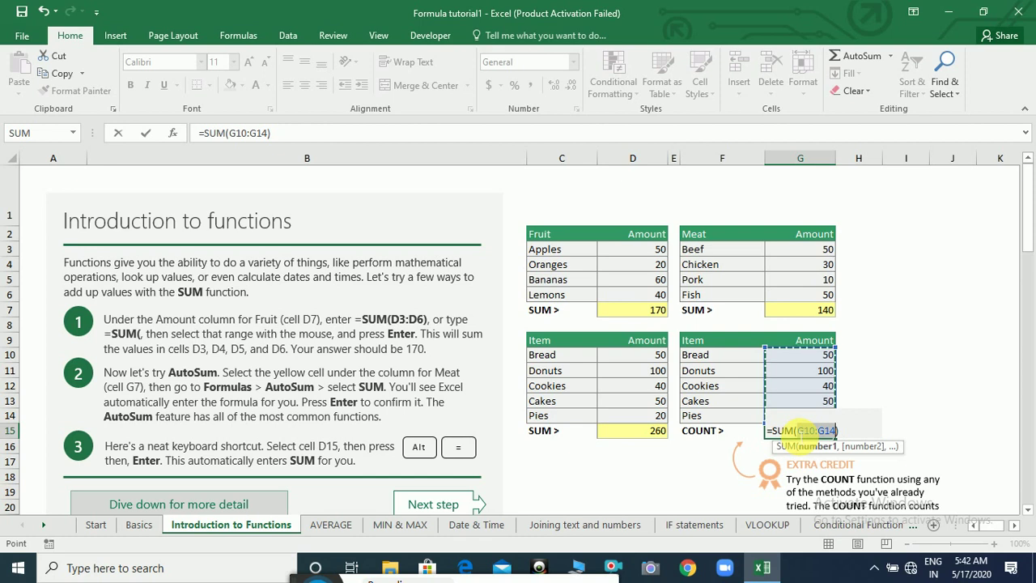
{"action": "left_click", "coordinate": [795, 431]}
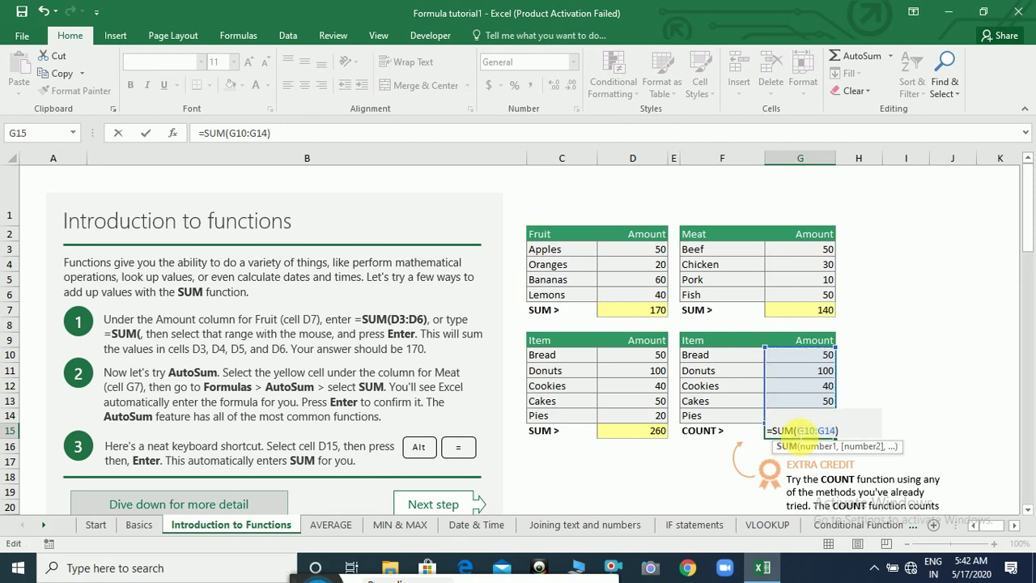
{"action": "key", "text": "BackSpace"}
{"action": "key", "text": "BackSpace"}
{"action": "key", "text": "BackSpace"}
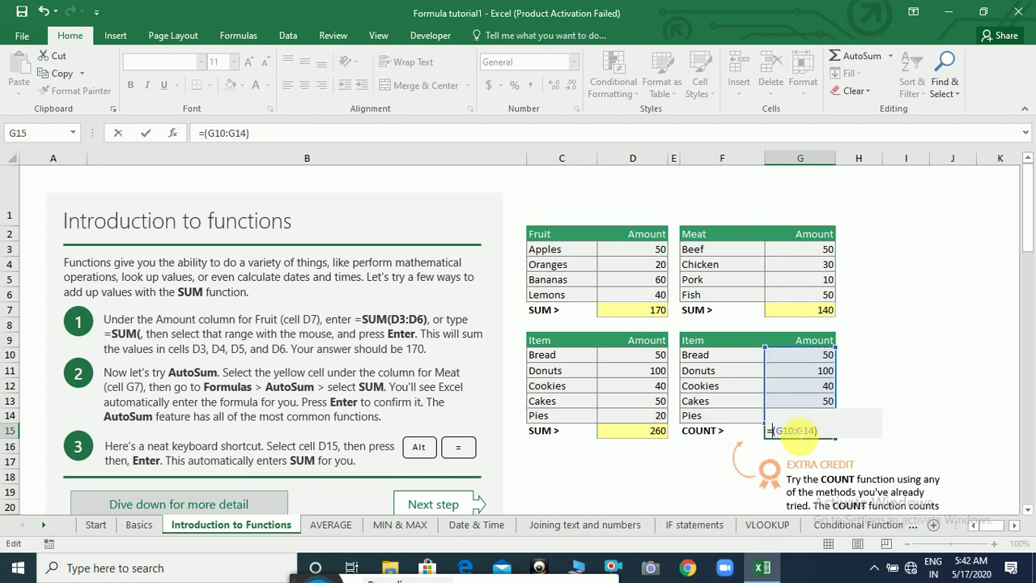
{"action": "type", "text": "count"}
{"action": "key", "text": "Return"}
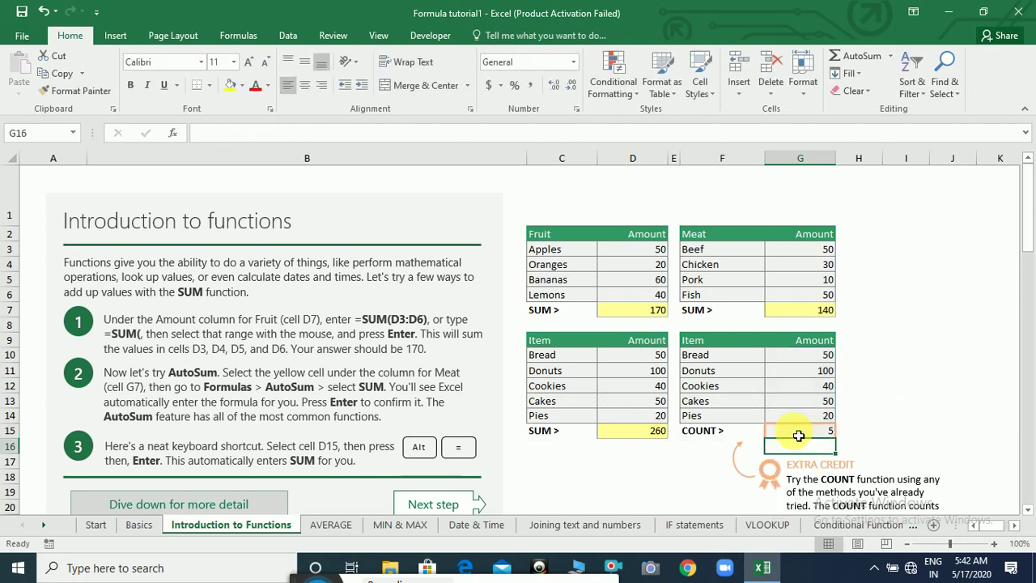
Edit the formula in cell G15 to use COUNTA, giving =COUNTA(G10:G14).
{"action": "left_click", "coordinate": [798, 434]}
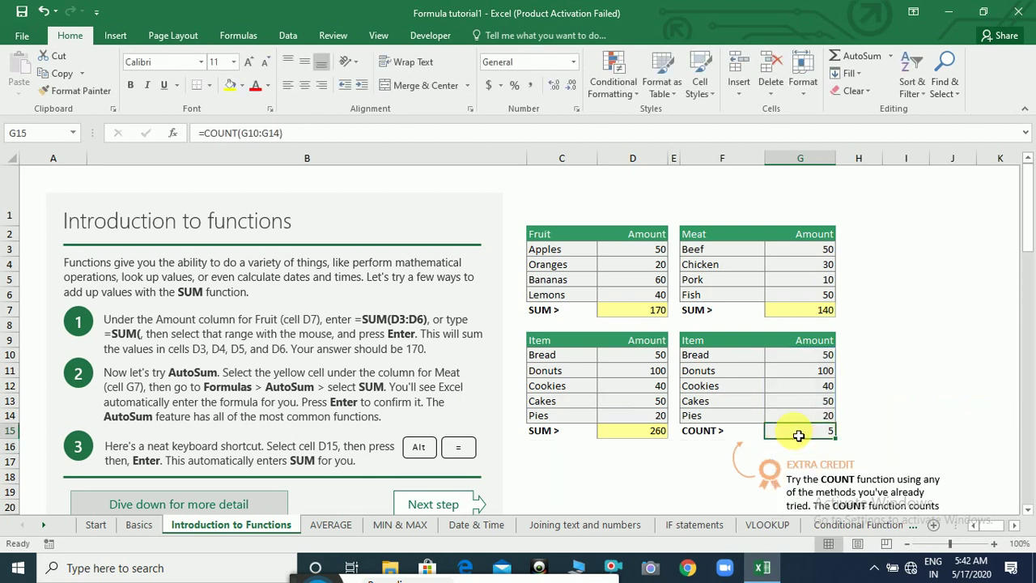
{"action": "key", "text": "F2"}
{"action": "left_click", "coordinate": [814, 431]}
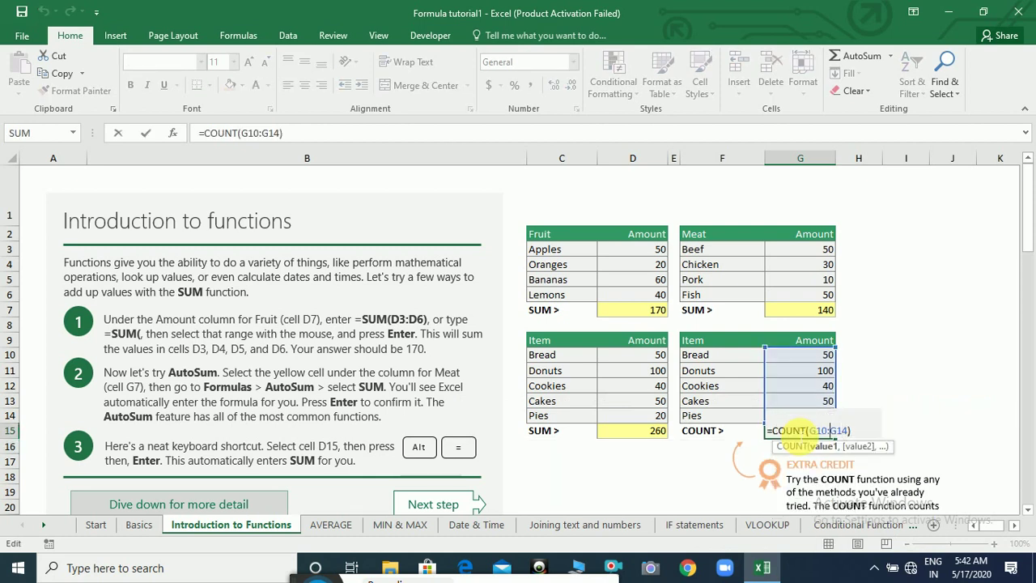
{"action": "type", "text": "A"}
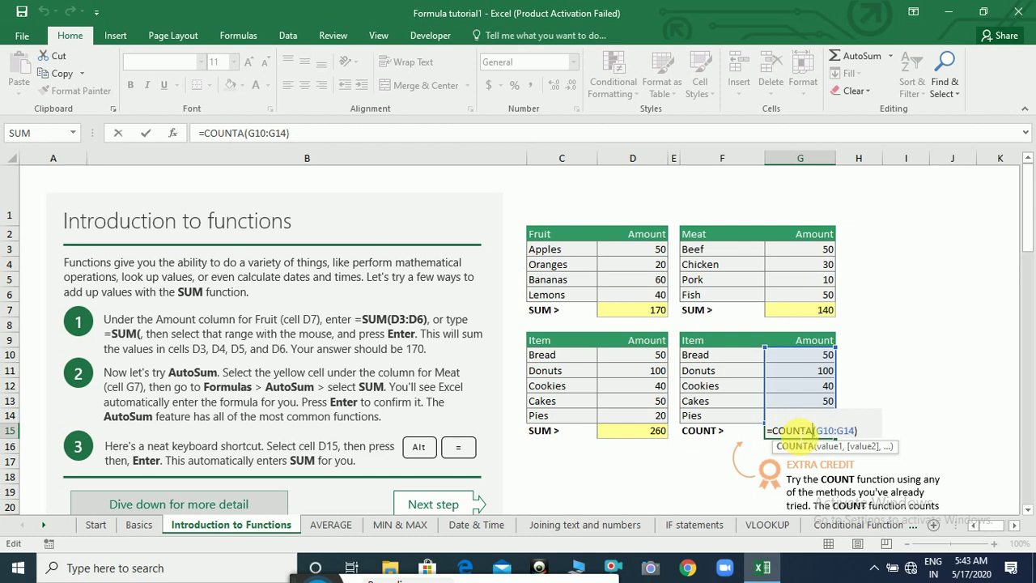
{"action": "key", "text": "Return"}
Change the function in cell G15 to COUNTBLANK so it counts the empty cells in G10:G14.
{"action": "left_click", "coordinate": [798, 436]}
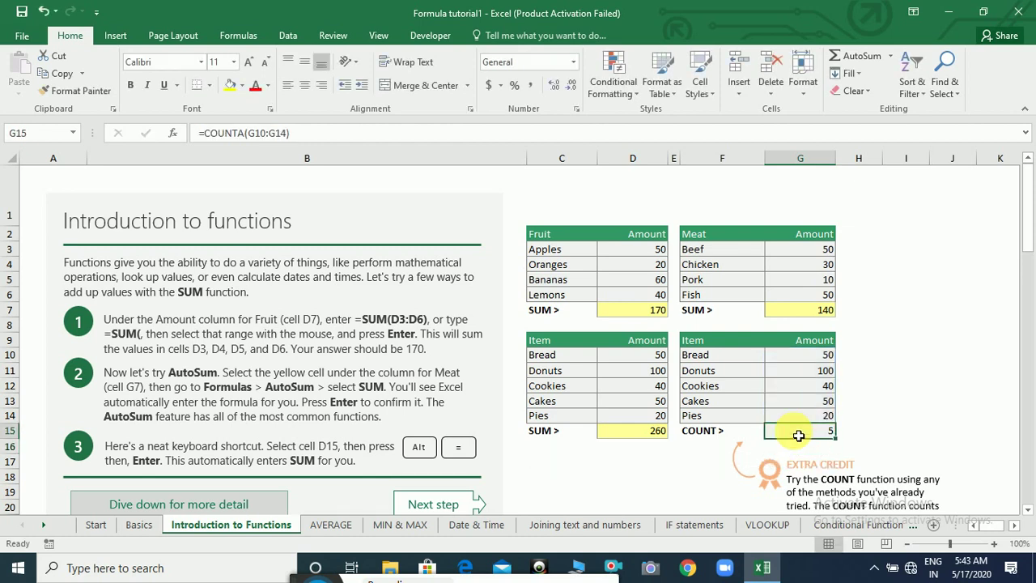
{"action": "double_click", "coordinate": [798, 435]}
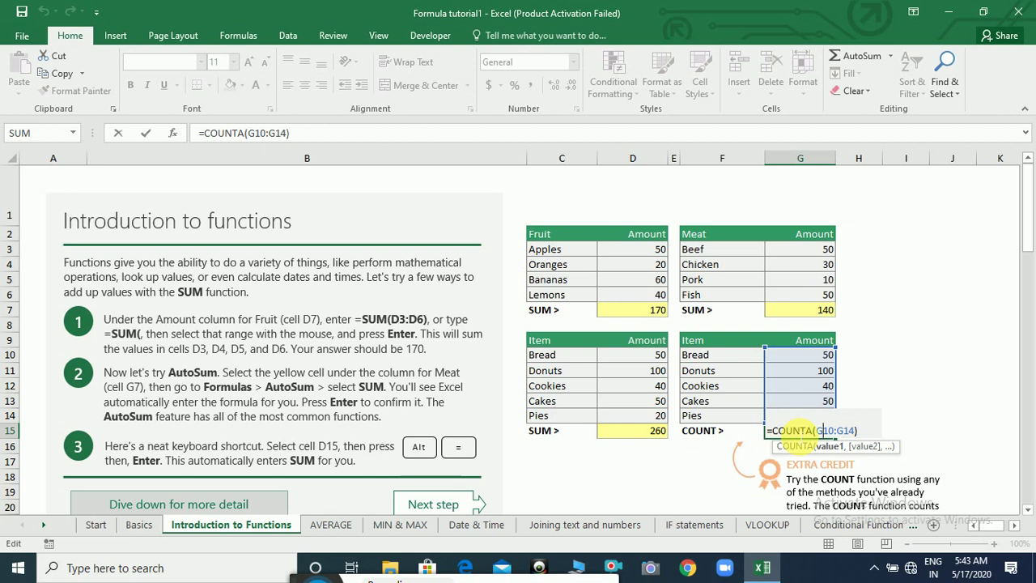
{"action": "key", "text": "BackSpace"}
{"action": "type", "text": "blank"}
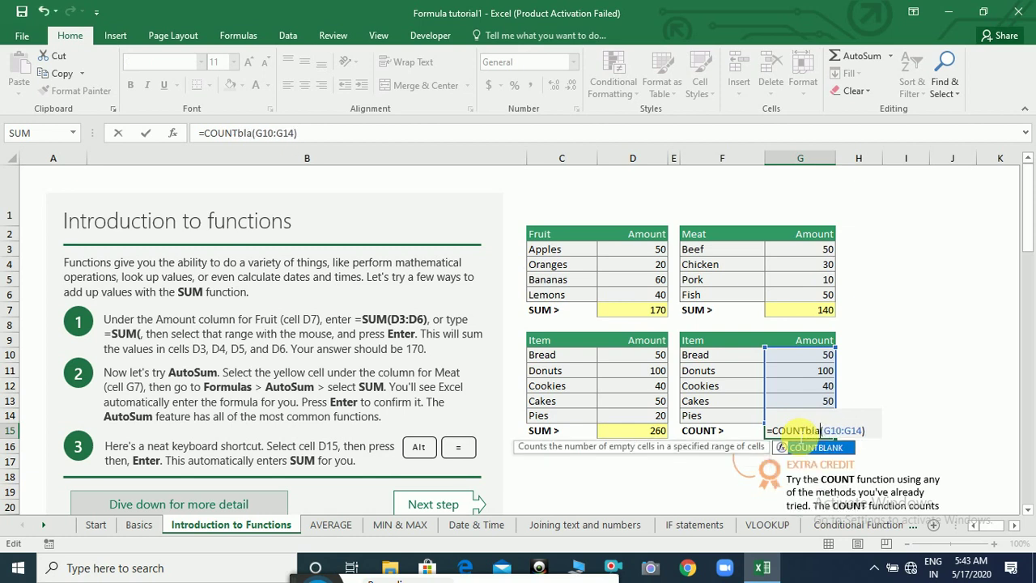
{"action": "key", "text": "Return"}
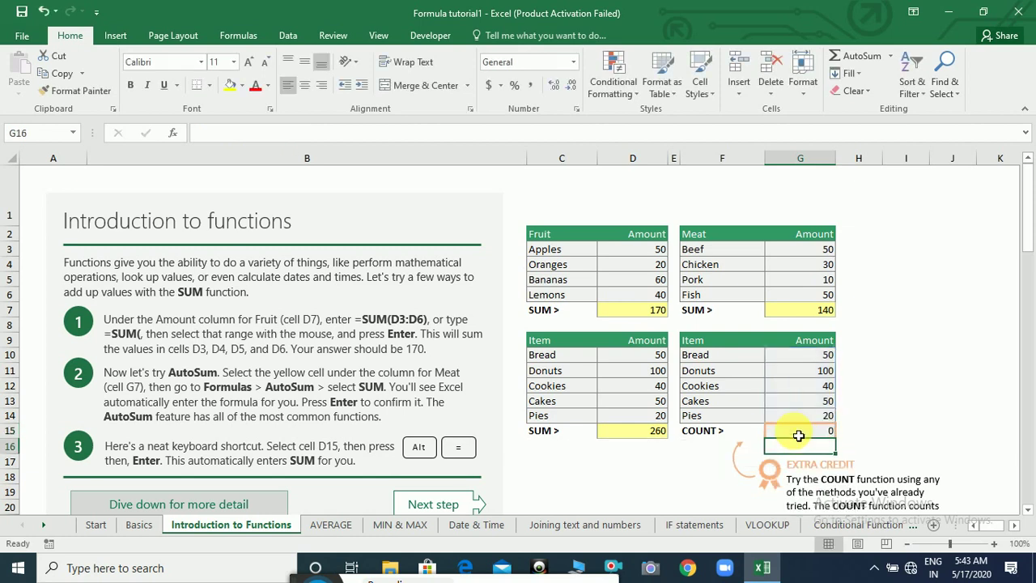
Clear the Cookies amount in G12 and the Bread amount in G10, and return to cell G15.
{"action": "left_click", "coordinate": [798, 436]}
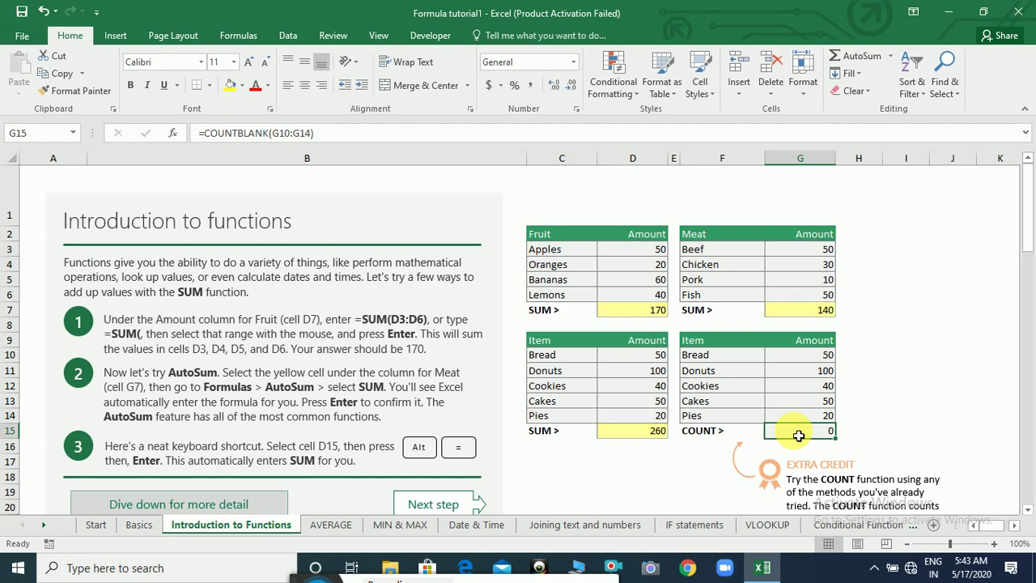
{"action": "key", "text": "Up"}
{"action": "key", "text": "Up"}
{"action": "key", "text": "Up"}
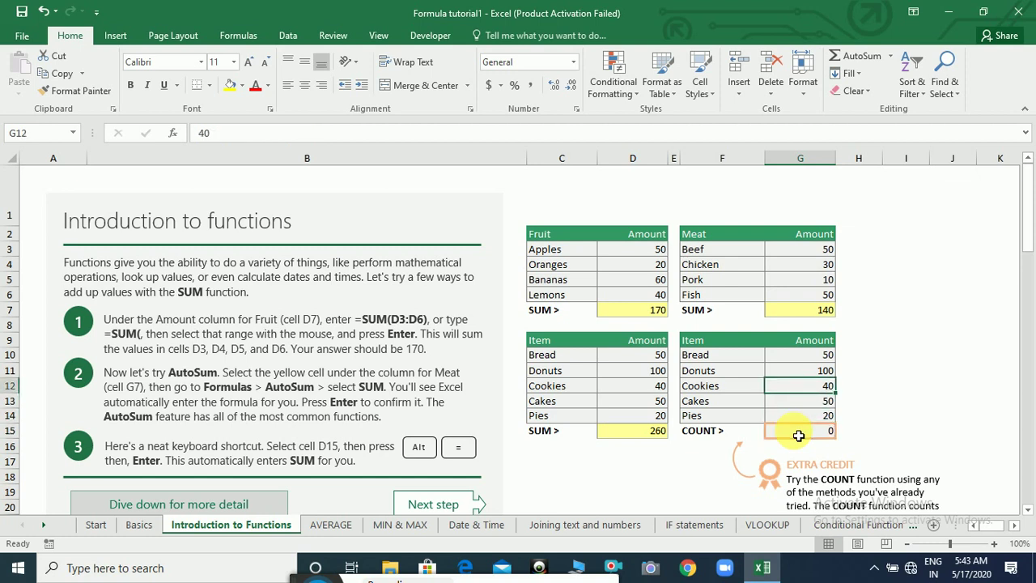
{"action": "key", "text": "Delete"}
{"action": "key", "text": "Down"}
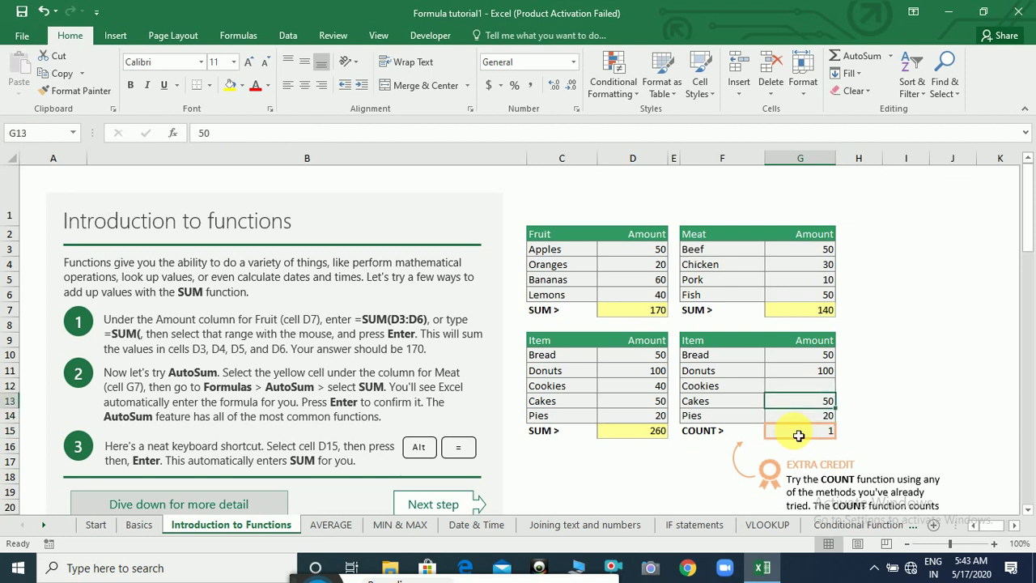
{"action": "key", "text": "Up"}
{"action": "key", "text": "Up"}
{"action": "key", "text": "Up"}
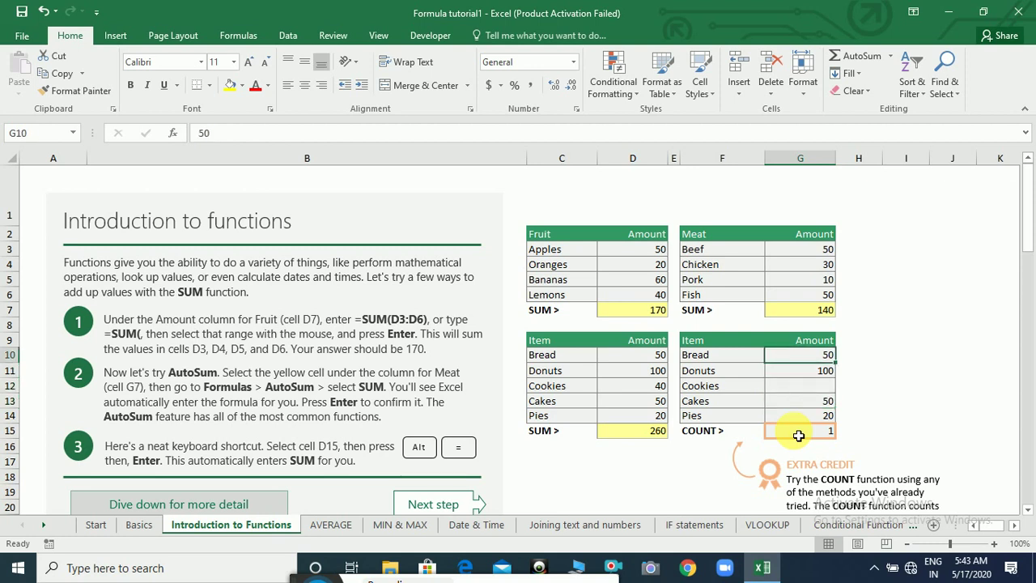
{"action": "key", "text": "Delete"}
{"action": "key", "text": "Down"}
{"action": "key", "text": "Down"}
{"action": "key", "text": "Down"}
{"action": "key", "text": "Down"}
{"action": "key", "text": "Down"}
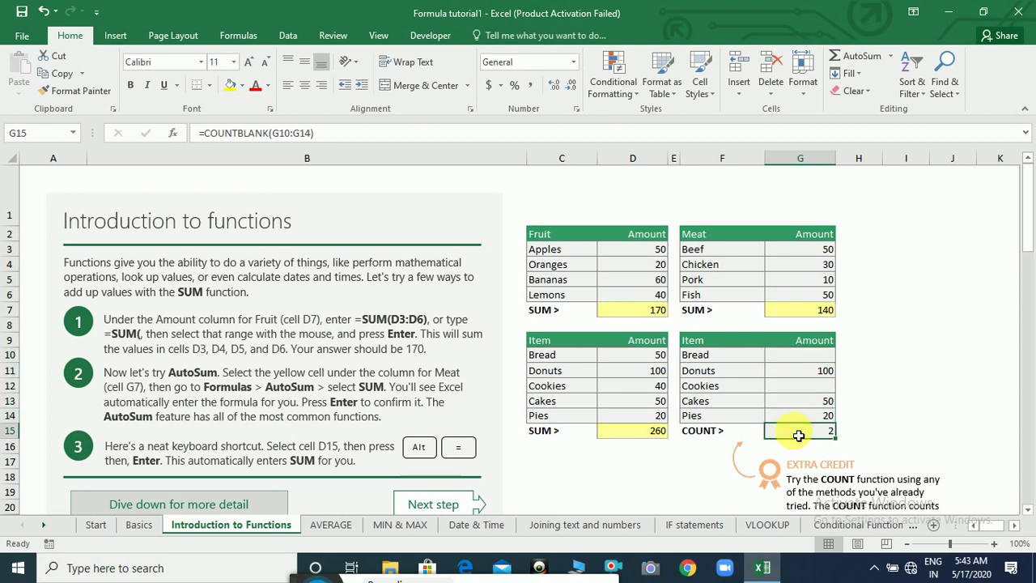
Replace COUNTBLANK with COUNTA in cell G15's formula to count the non-empty cells in G10:G14.
{"action": "double_click", "coordinate": [798, 435]}
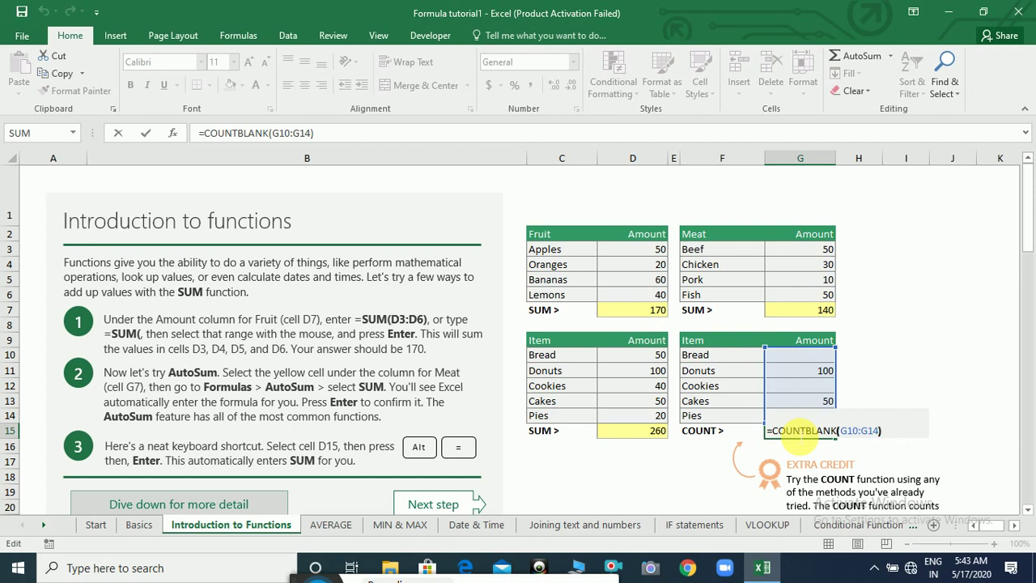
{"action": "key", "text": "Left"}
{"action": "key", "text": "Left"}
{"action": "key", "text": "Left"}
{"action": "key", "text": "Left"}
{"action": "key", "text": "Left"}
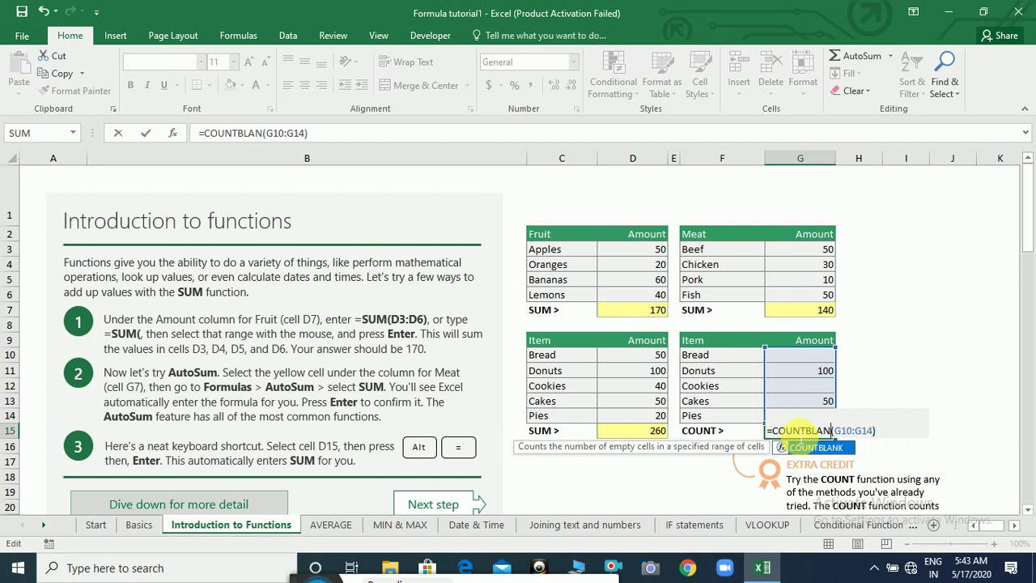
{"action": "key", "text": "BackSpace"}
{"action": "key", "text": "BackSpace"}
{"action": "key", "text": "BackSpace"}
{"action": "key", "text": "BackSpace"}
{"action": "key", "text": "BackSpace"}
{"action": "type", "text": "A"}
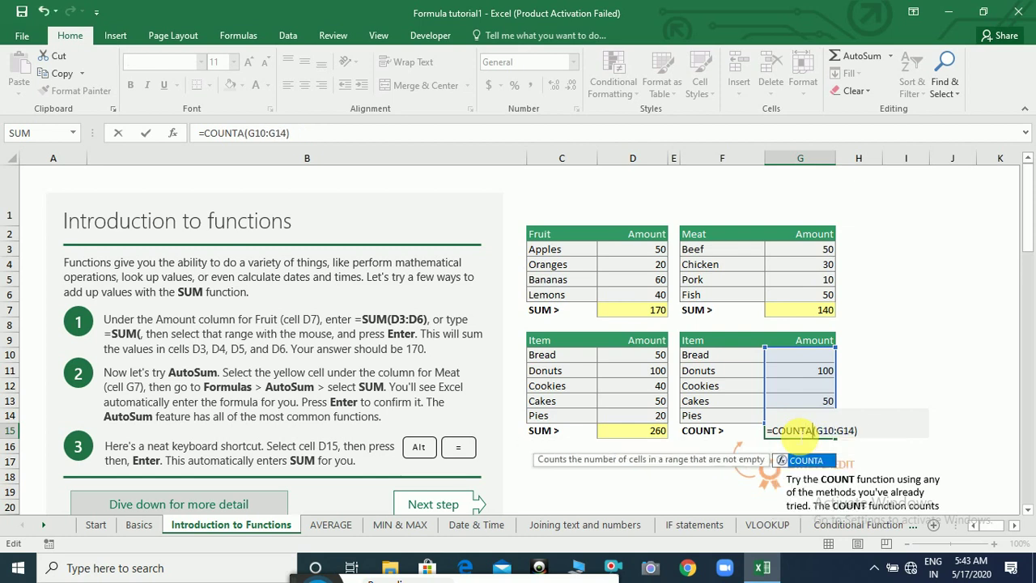
{"action": "key", "text": "Return"}
Change the function in cell G15 to MAX, giving =MAX(G10:G14) for the largest item amount.
{"action": "left_click", "coordinate": [798, 436]}
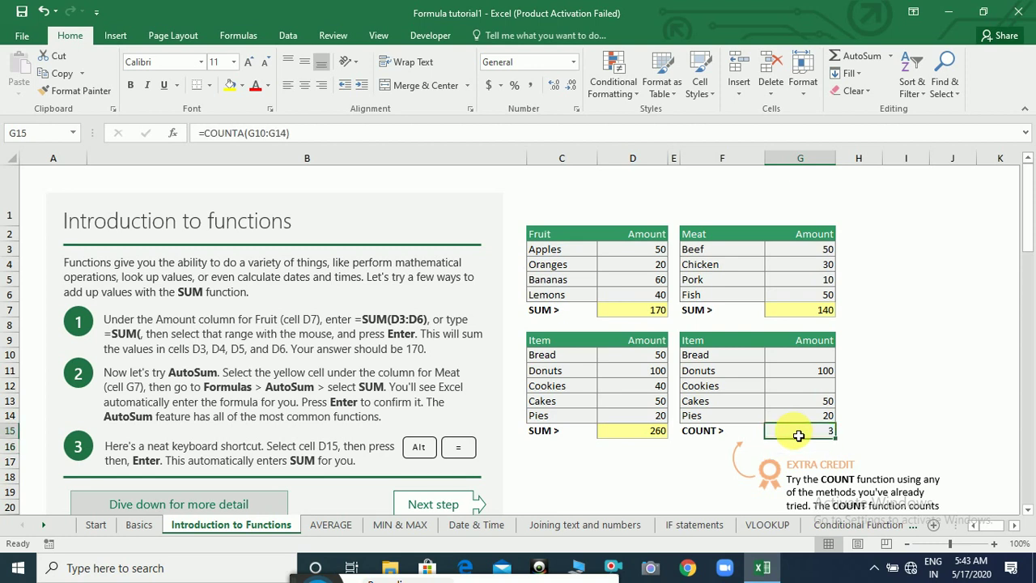
{"action": "double_click", "coordinate": [798, 435]}
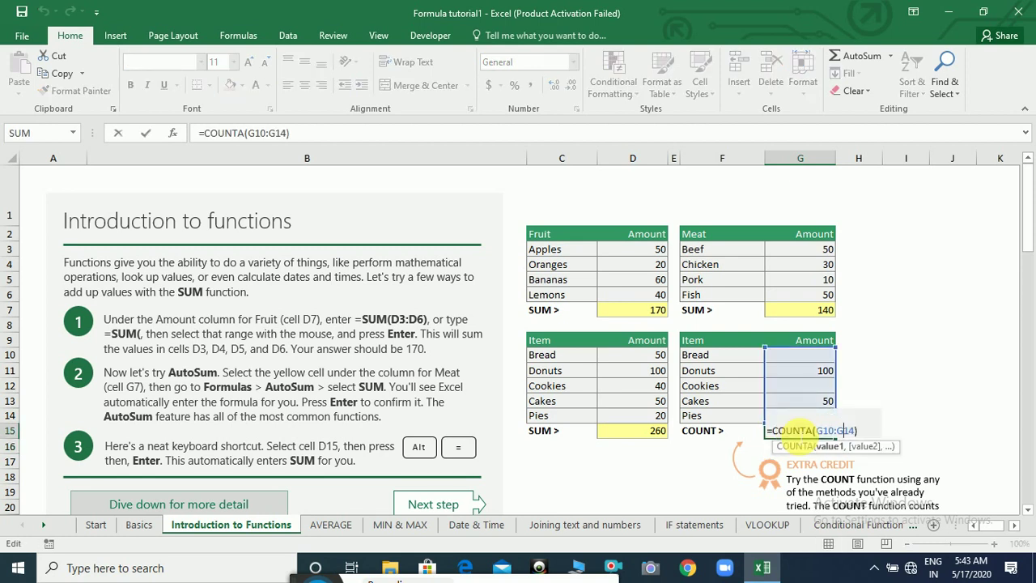
{"action": "key", "text": "Left"}
{"action": "key", "text": "Left"}
{"action": "key", "text": "Left"}
{"action": "key", "text": "BackSpace"}
{"action": "key", "text": "BackSpace"}
{"action": "key", "text": "BackSpace"}
{"action": "key", "text": "BackSpace"}
{"action": "key", "text": "BackSpace"}
{"action": "key", "text": "BackSpace"}
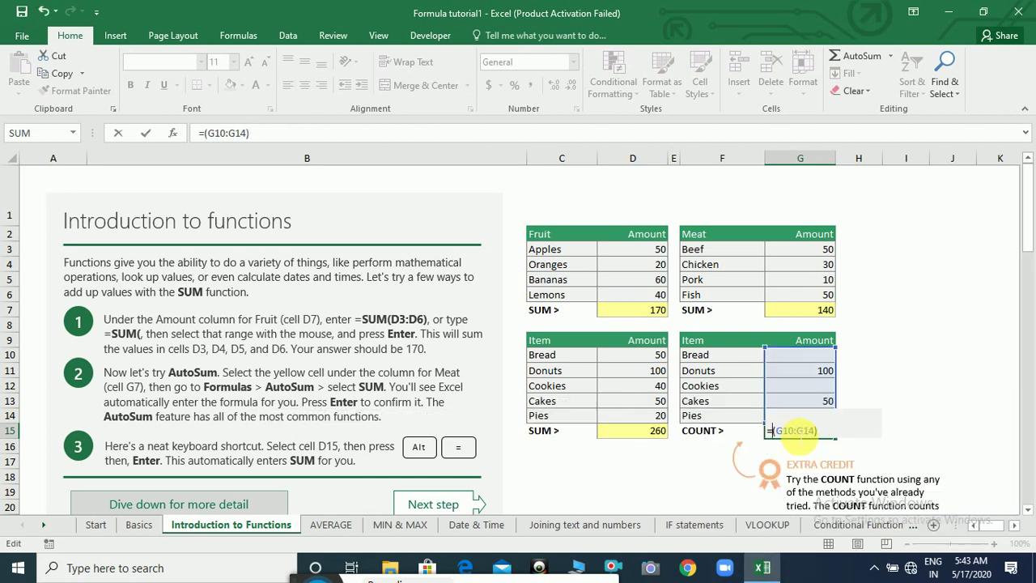
{"action": "type", "text": "ma"}
{"action": "type", "text": "x"}
{"action": "key", "text": "Return"}
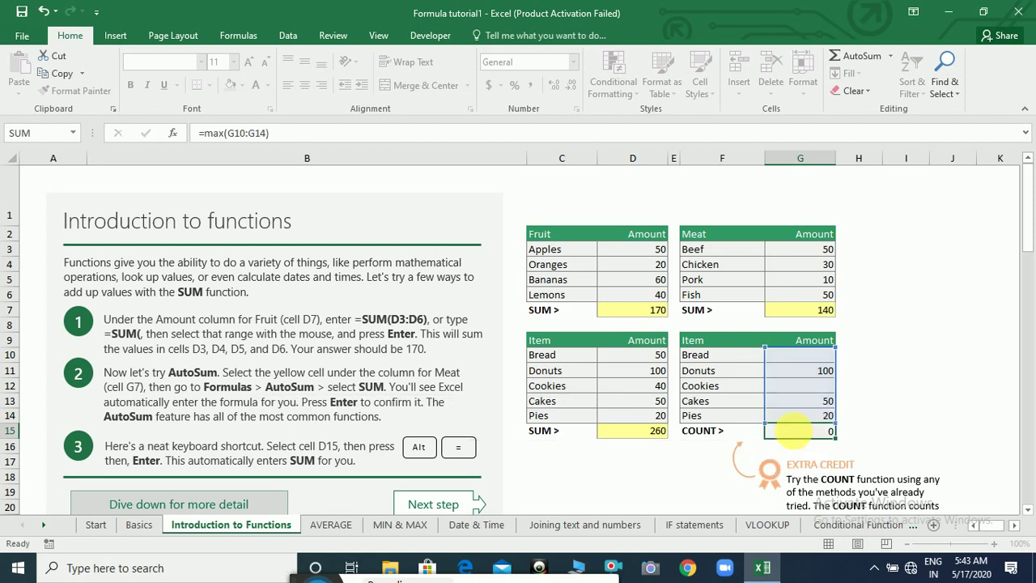
Change the function in cell G15 to MIN so it finds the smallest amount in G10:G14.
{"action": "left_click", "coordinate": [803, 434]}
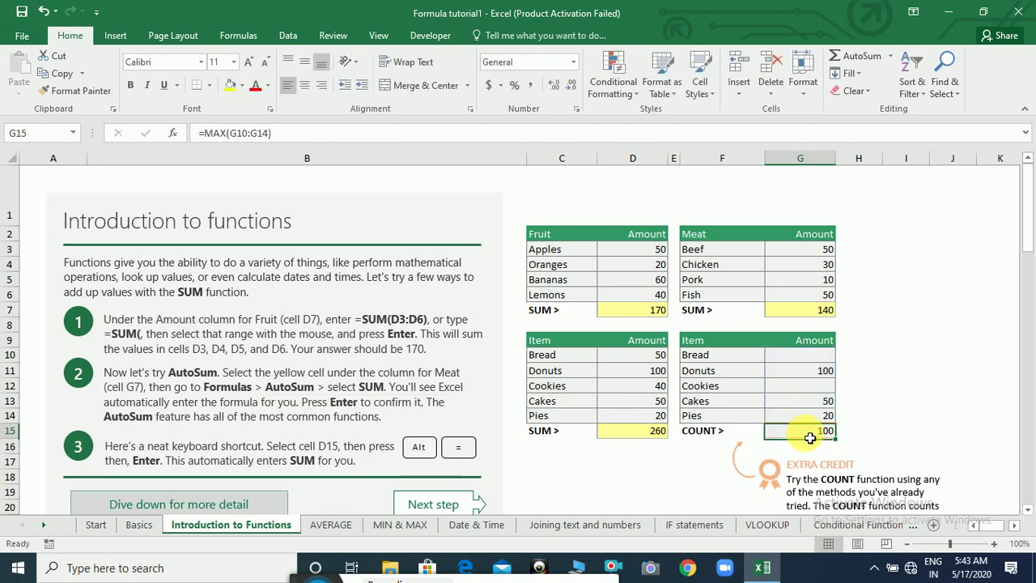
{"action": "double_click", "coordinate": [809, 435]}
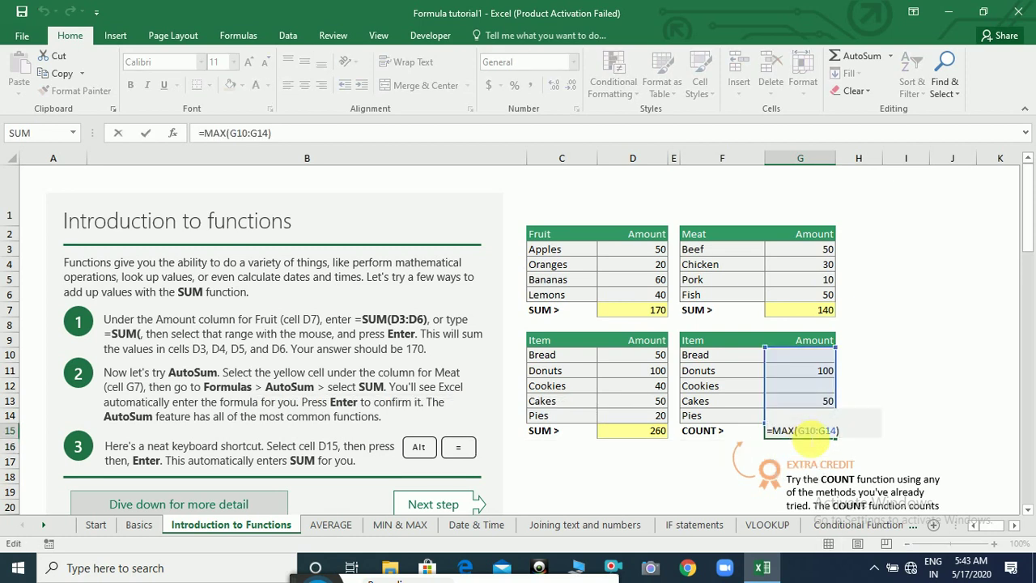
{"action": "key", "text": "Left"}
{"action": "key", "text": "Left"}
{"action": "key", "text": "Left"}
{"action": "key", "text": "Left"}
{"action": "key", "text": "Left"}
{"action": "key", "text": "Left"}
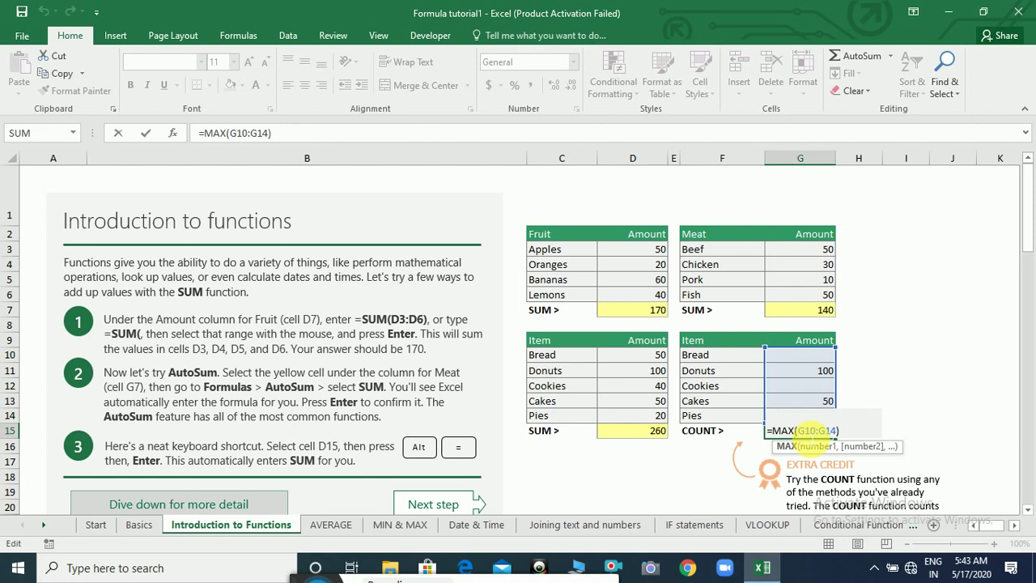
{"action": "key", "text": "BackSpace"}
{"action": "key", "text": "BackSpace"}
{"action": "type", "text": "i"}
{"action": "key", "text": "Return"}
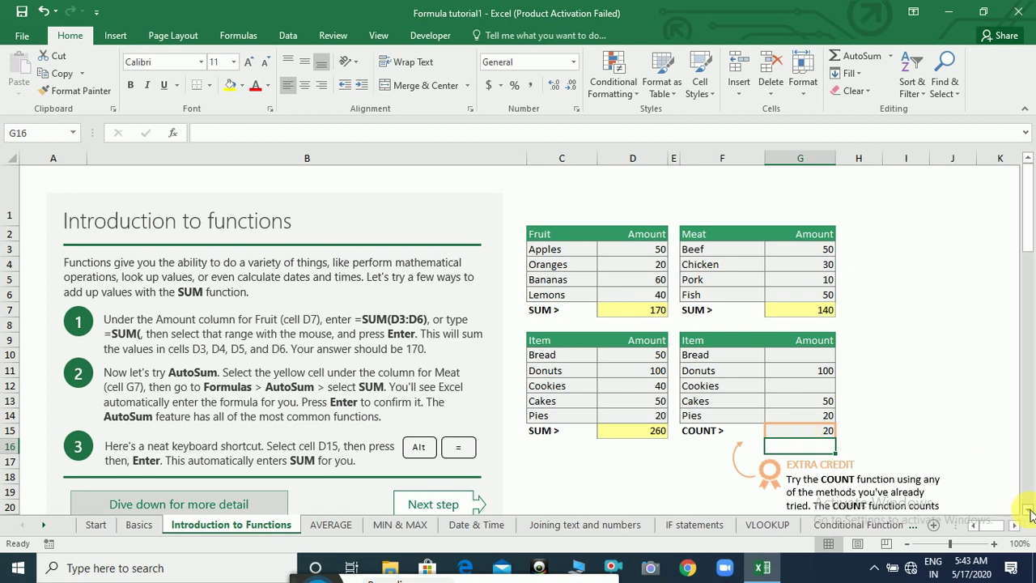
Read through the rest of the Introduction to Functions sheet, including the SUM function anatomy, the TODAY function and the constants note.
{"action": "scroll", "coordinate": [1030, 513], "scroll_direction": "down", "scroll_amount": 3}
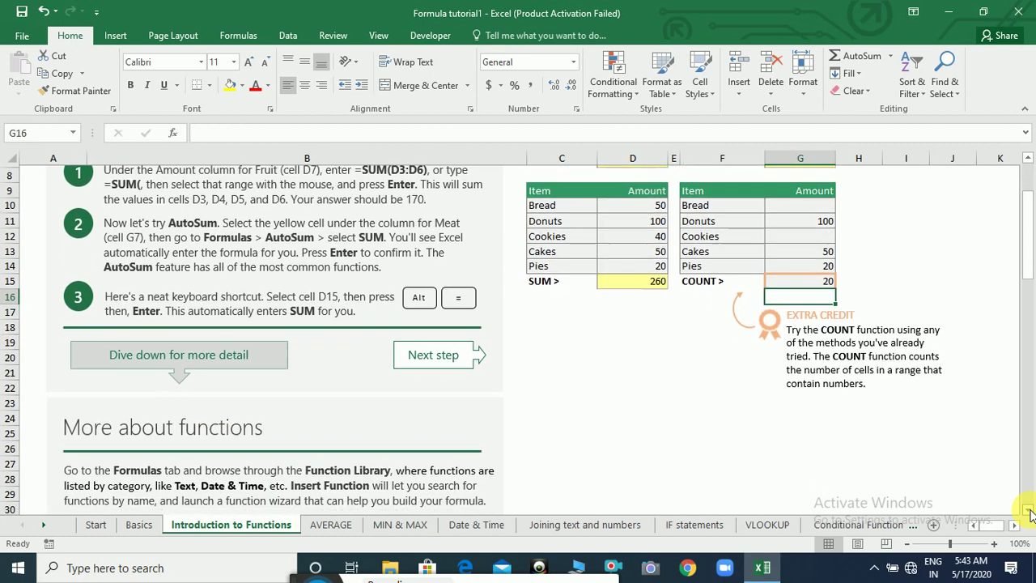
{"action": "scroll", "coordinate": [1030, 513], "scroll_direction": "down", "scroll_amount": 3}
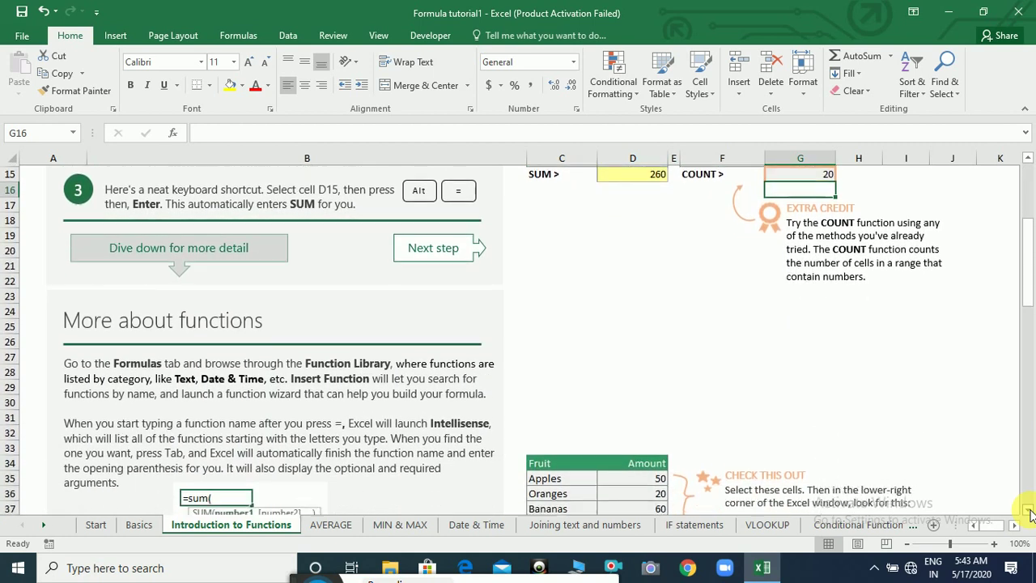
{"action": "scroll", "coordinate": [1030, 513], "scroll_direction": "down", "scroll_amount": 1}
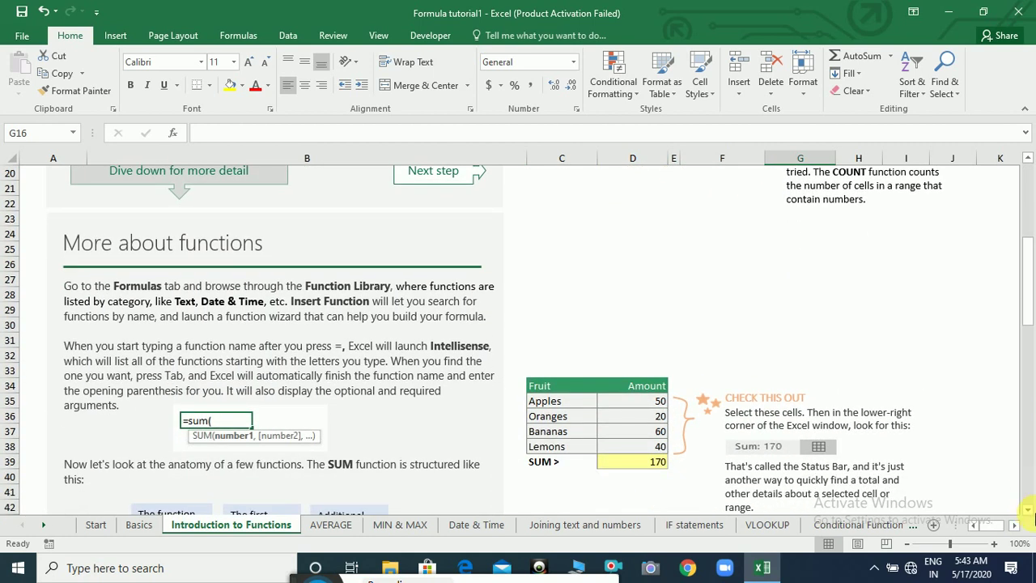
{"action": "scroll", "coordinate": [1029, 513], "scroll_direction": "down", "scroll_amount": 3}
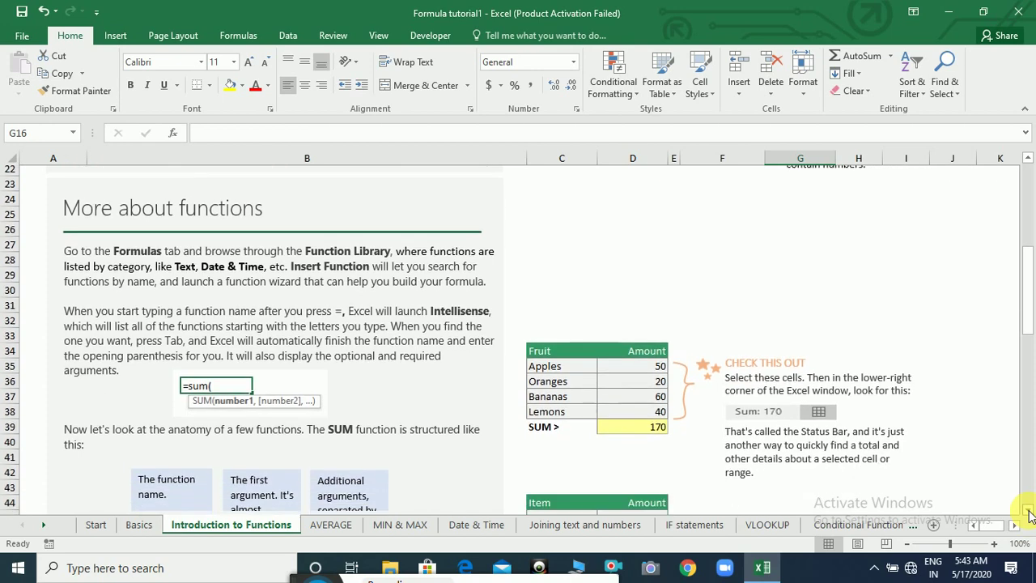
{"action": "scroll", "coordinate": [1030, 513], "scroll_direction": "down", "scroll_amount": 3}
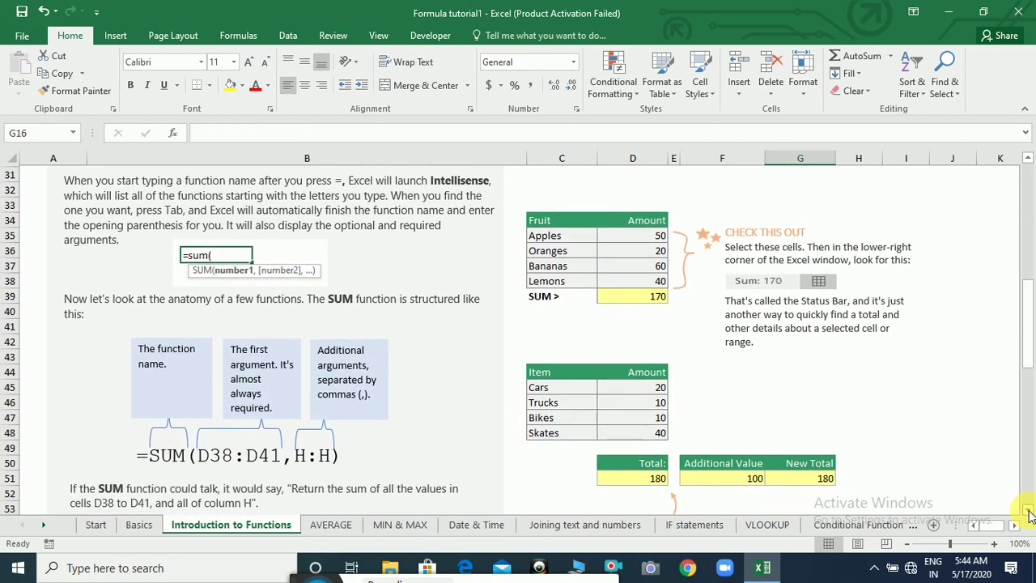
{"action": "scroll", "coordinate": [1030, 513], "scroll_direction": "down", "scroll_amount": 2}
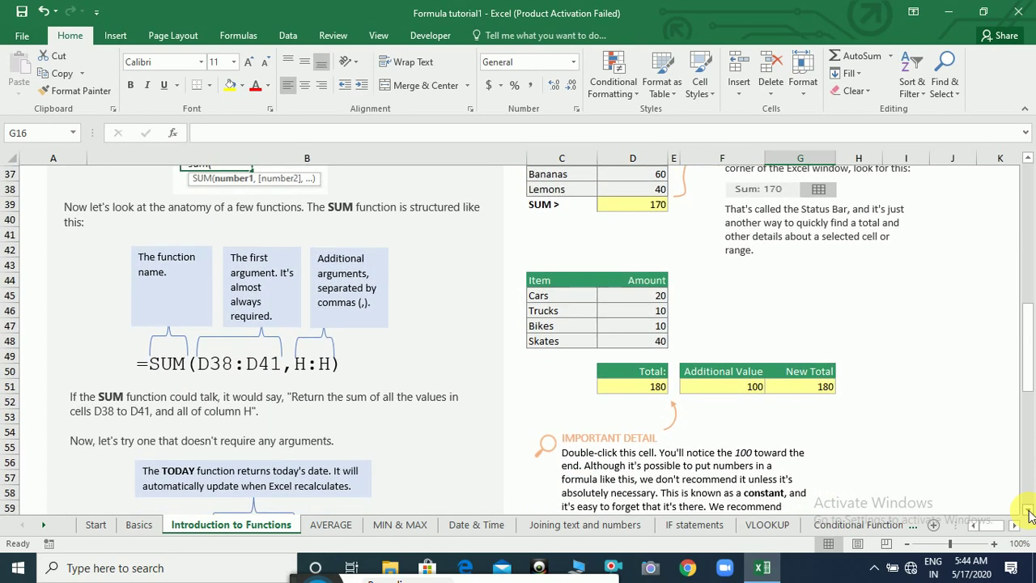
{"action": "scroll", "coordinate": [1029, 513], "scroll_direction": "down", "scroll_amount": 1}
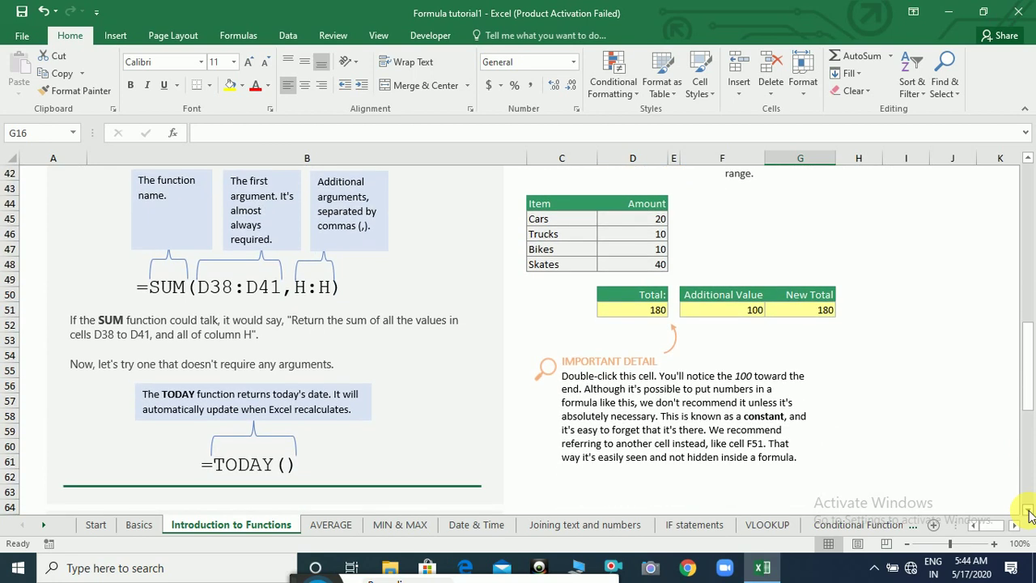
{"action": "scroll", "coordinate": [1030, 513], "scroll_direction": "down", "scroll_amount": 3}
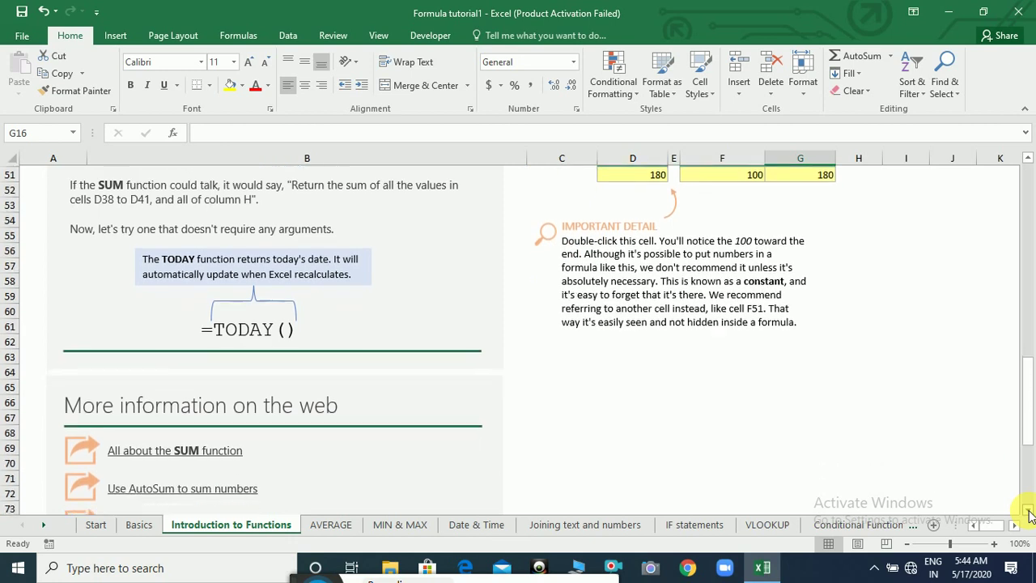
{"action": "scroll", "coordinate": [1030, 161], "scroll_direction": "up", "scroll_amount": 3}
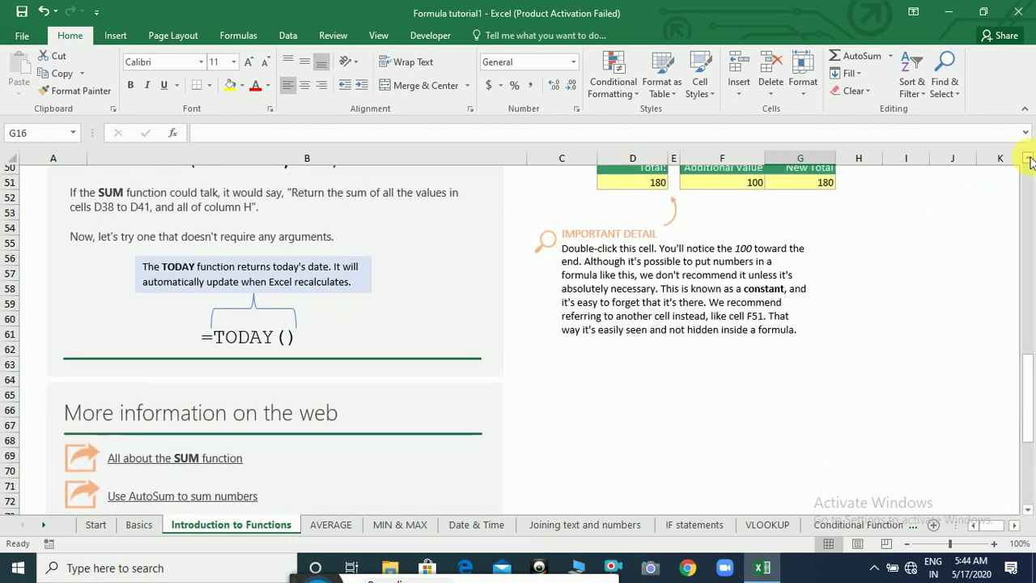
{"action": "scroll", "coordinate": [1030, 161], "scroll_direction": "up", "scroll_amount": 3}
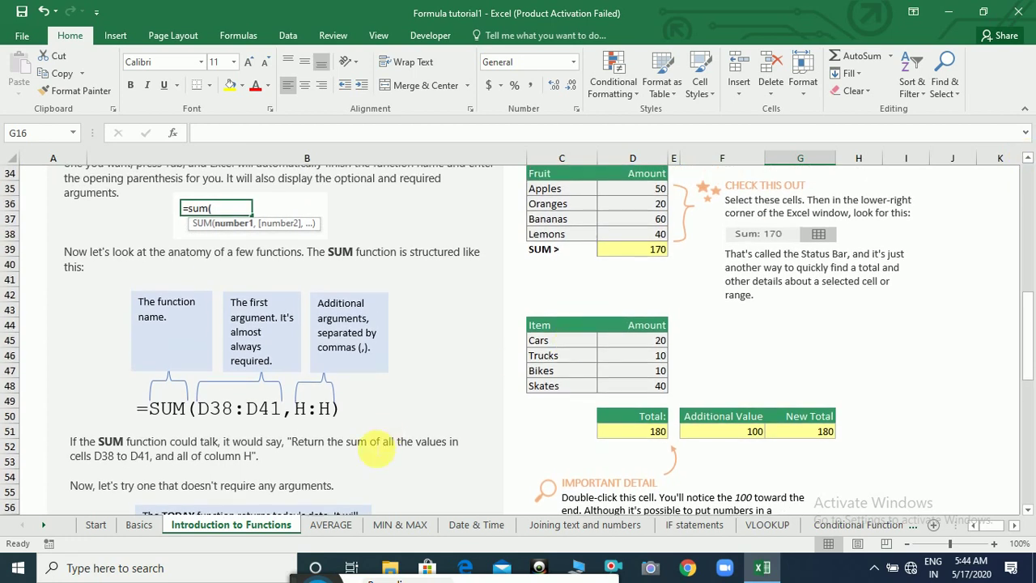
On the AVERAGE sheet, enter an AVERAGE formula in cell D7 for the Fruit amounts in D3:D6.
{"action": "left_click", "coordinate": [338, 526]}
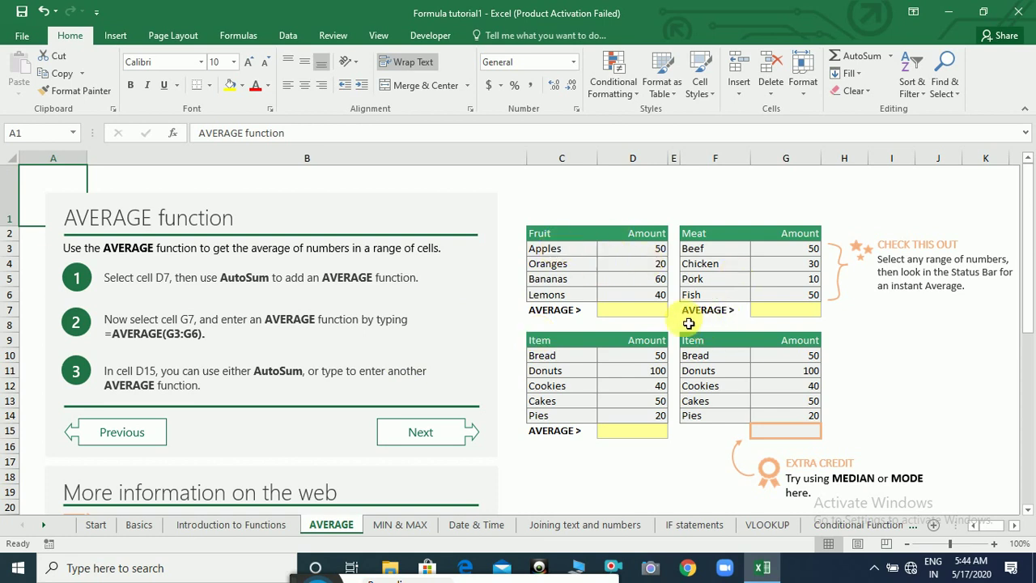
{"action": "left_click", "coordinate": [662, 314]}
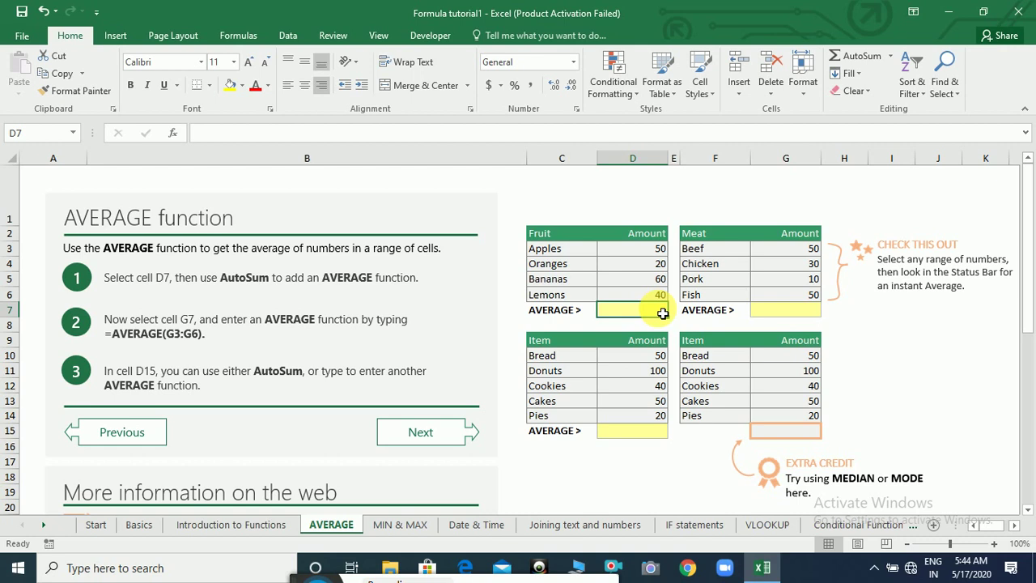
{"action": "type", "text": "="}
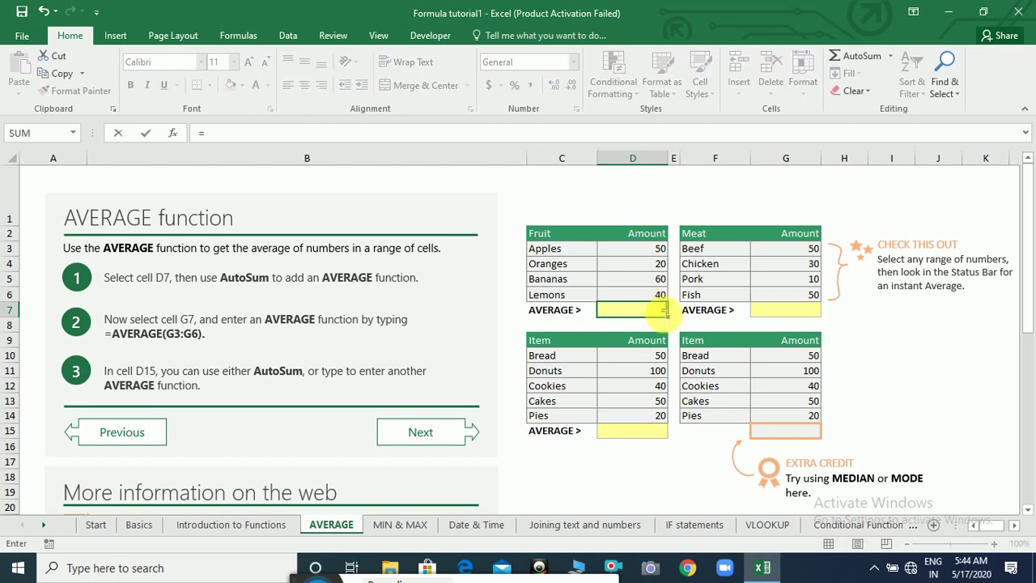
{"action": "type", "text": "average"}
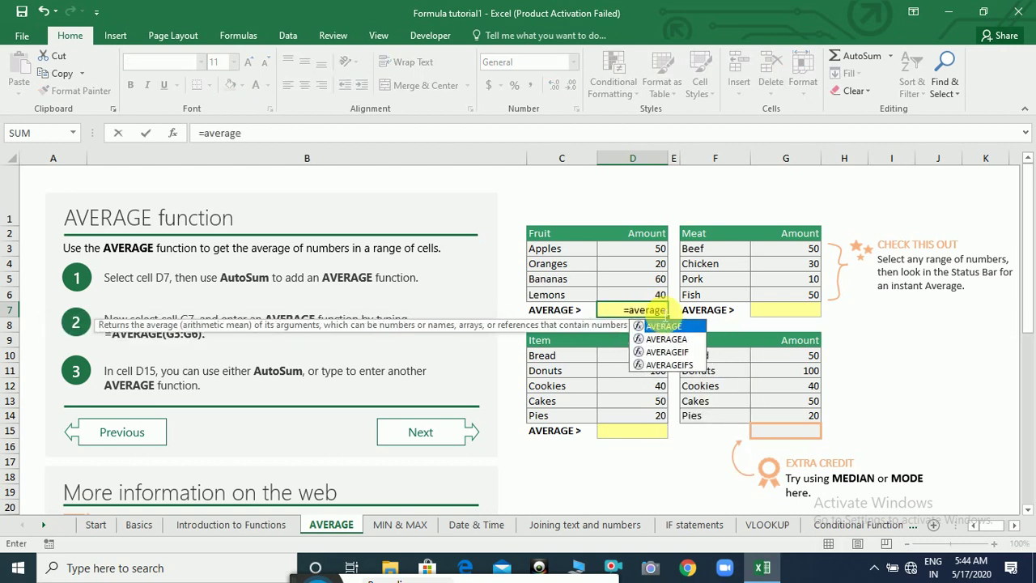
{"action": "type", "text": "("}
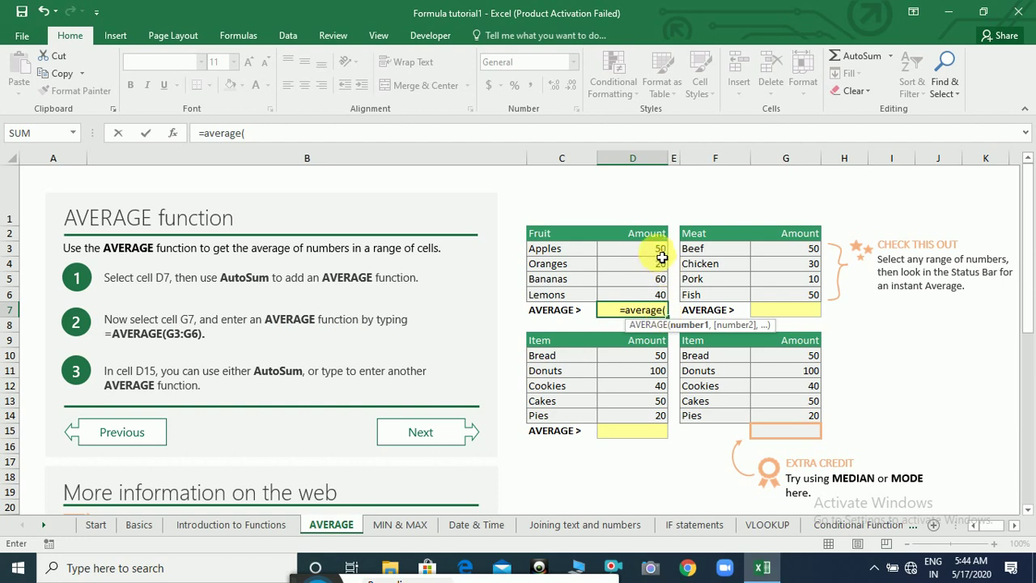
{"action": "left_click_drag", "start_coordinate": [663, 255], "coordinate": [662, 301]}
{"action": "key", "text": "Return"}
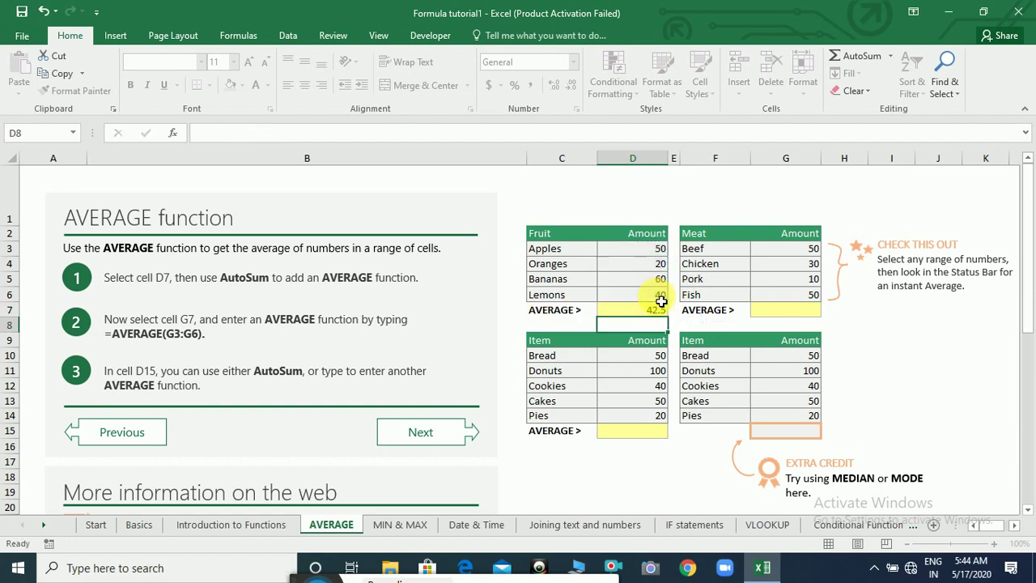
Enter an AVERAGE formula in cell G7 for the Meat amounts in G3:G6.
{"action": "left_click", "coordinate": [778, 314]}
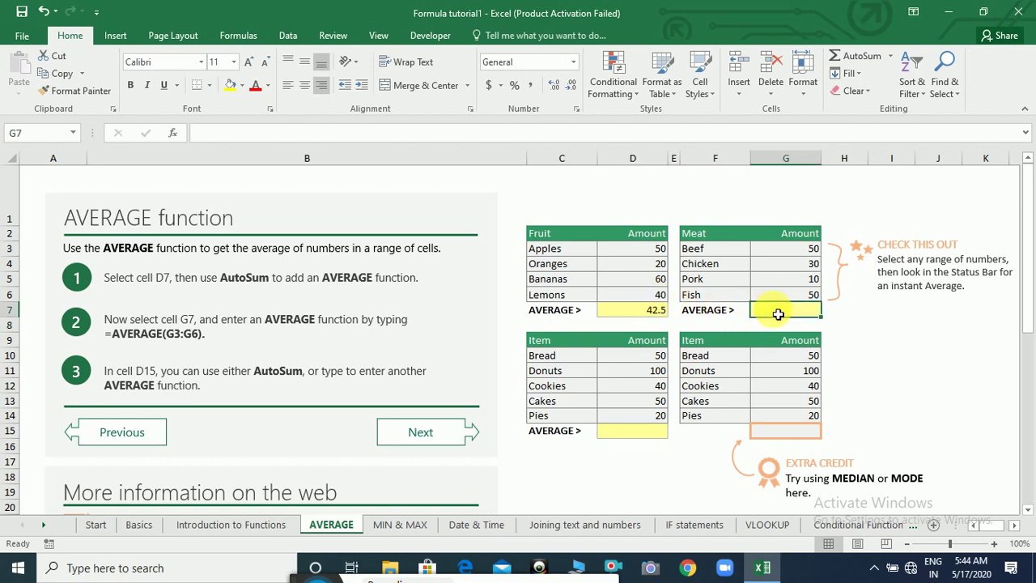
{"action": "type", "text": "=average"}
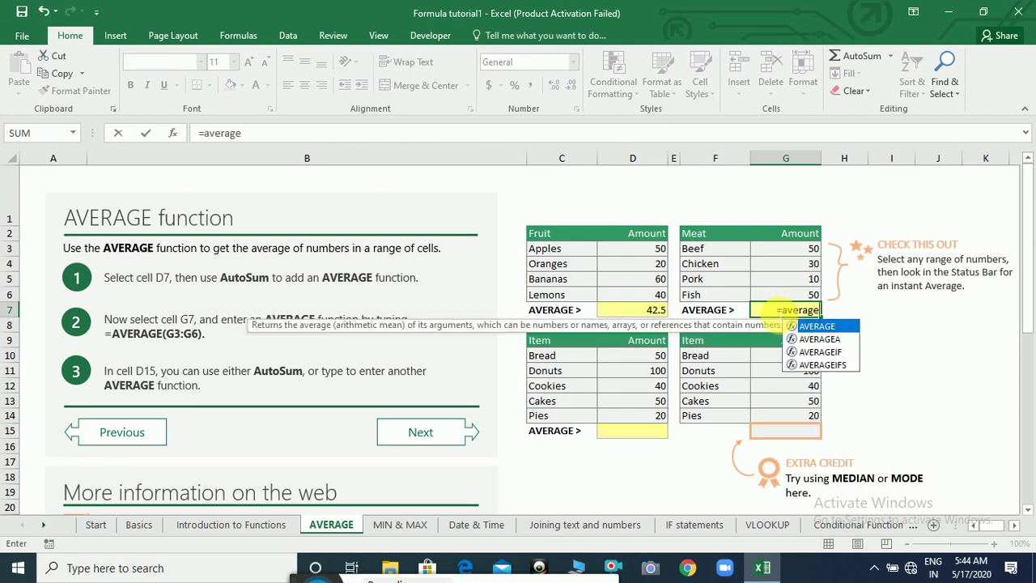
{"action": "type", "text": "("}
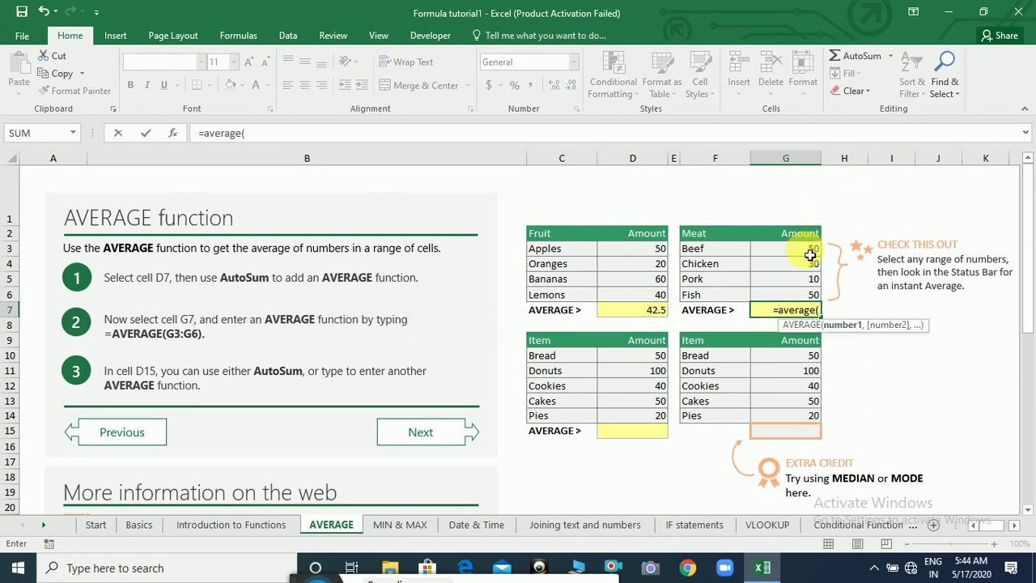
{"action": "left_click_drag", "start_coordinate": [809, 255], "coordinate": [810, 295]}
{"action": "key", "text": "Return"}
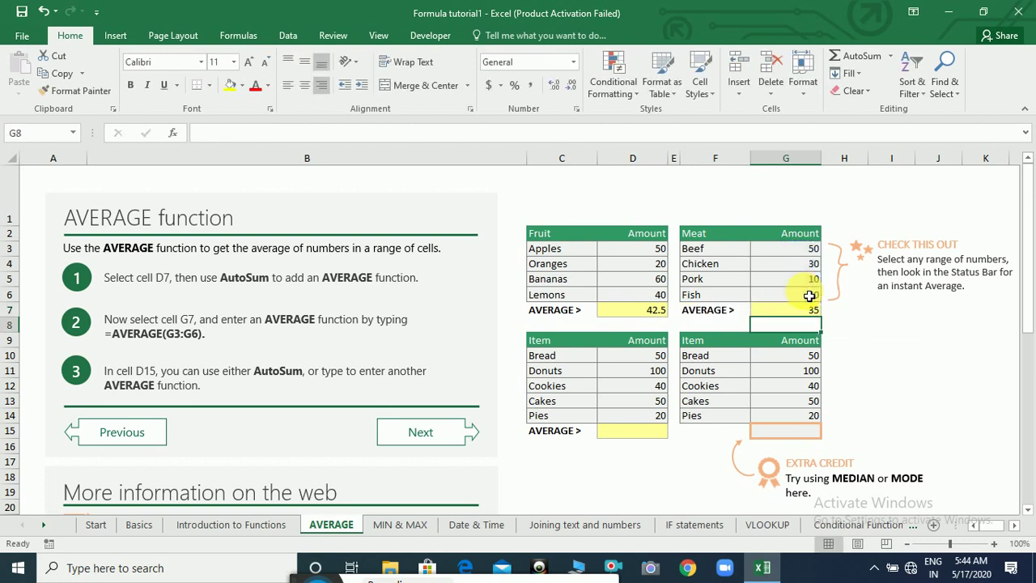
Insert an AutoSum formula in cell D15 and change its function to AVERAGE, giving =AVERAGE(D10:D14).
{"action": "left_click", "coordinate": [620, 434]}
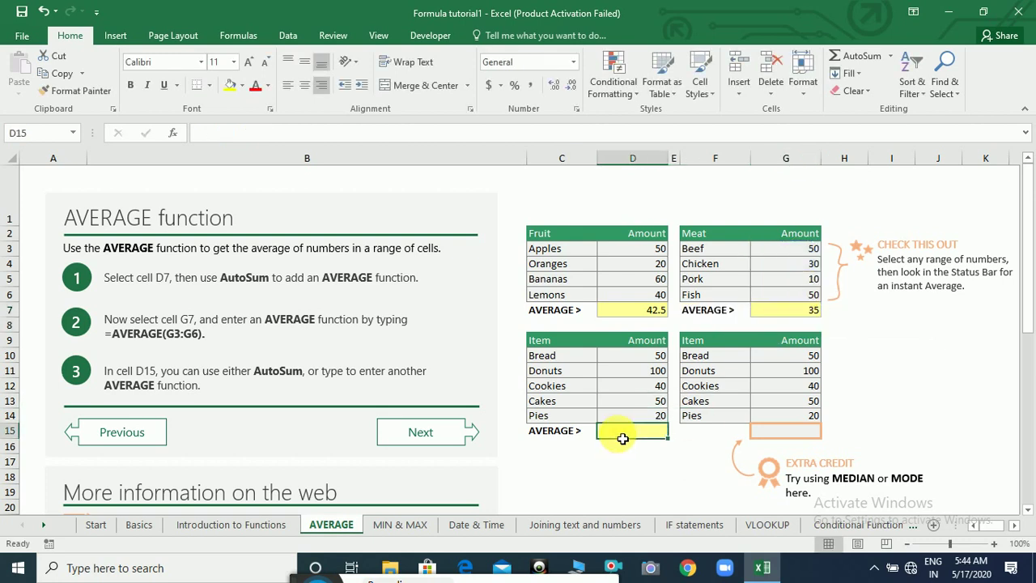
{"action": "left_click", "coordinate": [802, 434]}
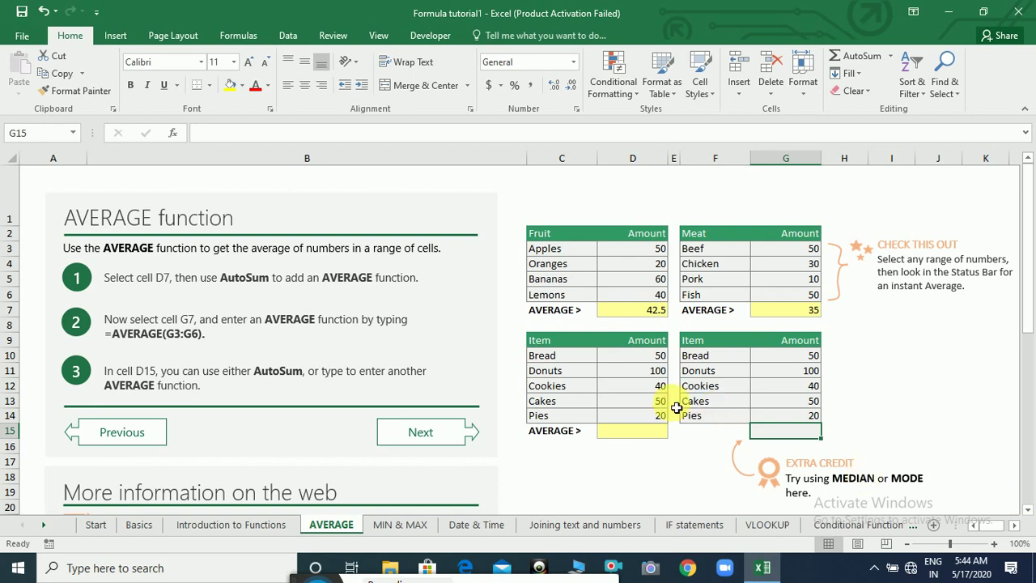
{"action": "left_click", "coordinate": [659, 435]}
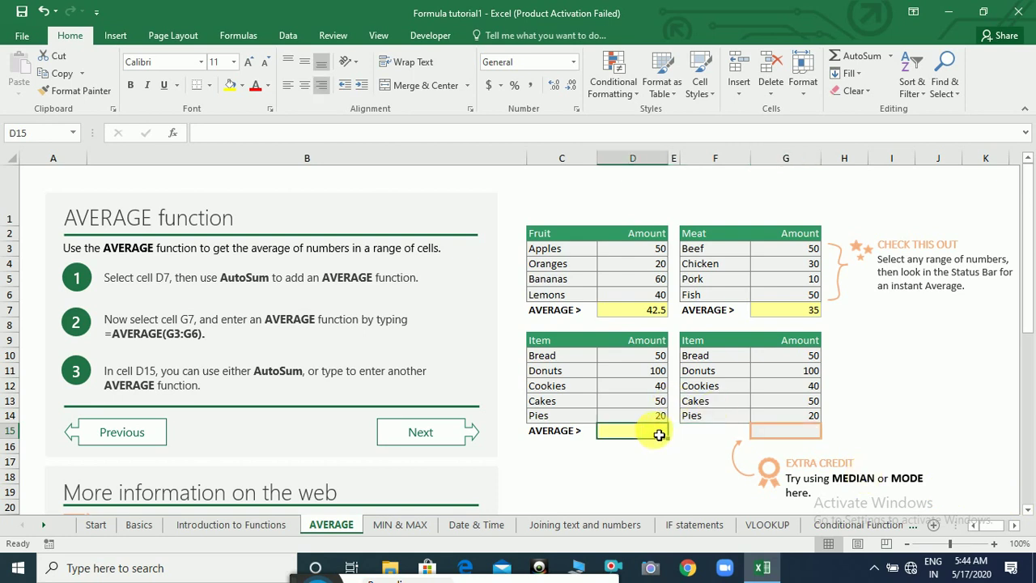
{"action": "key", "text": "alt+="}
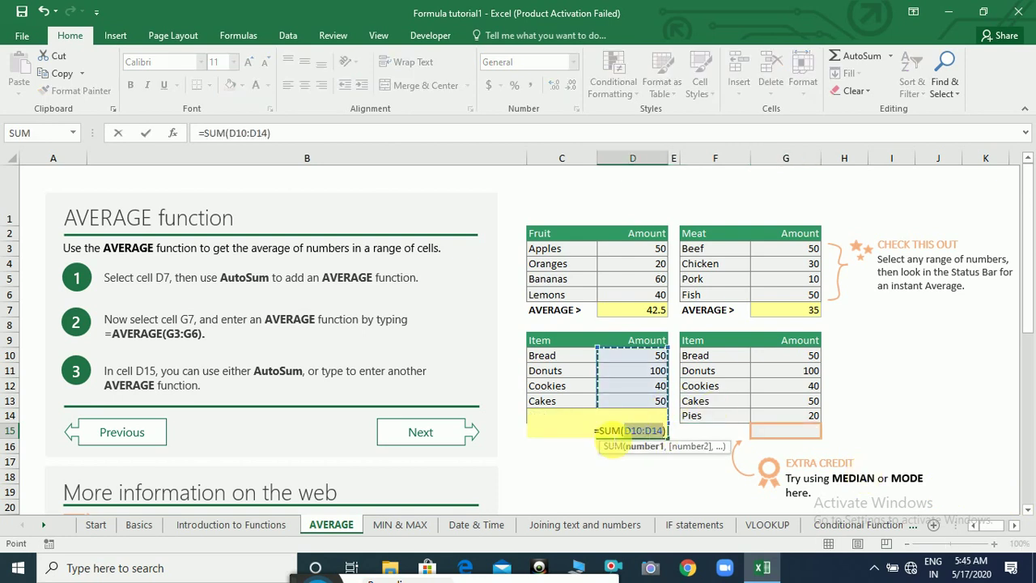
{"action": "double_click", "coordinate": [611, 431]}
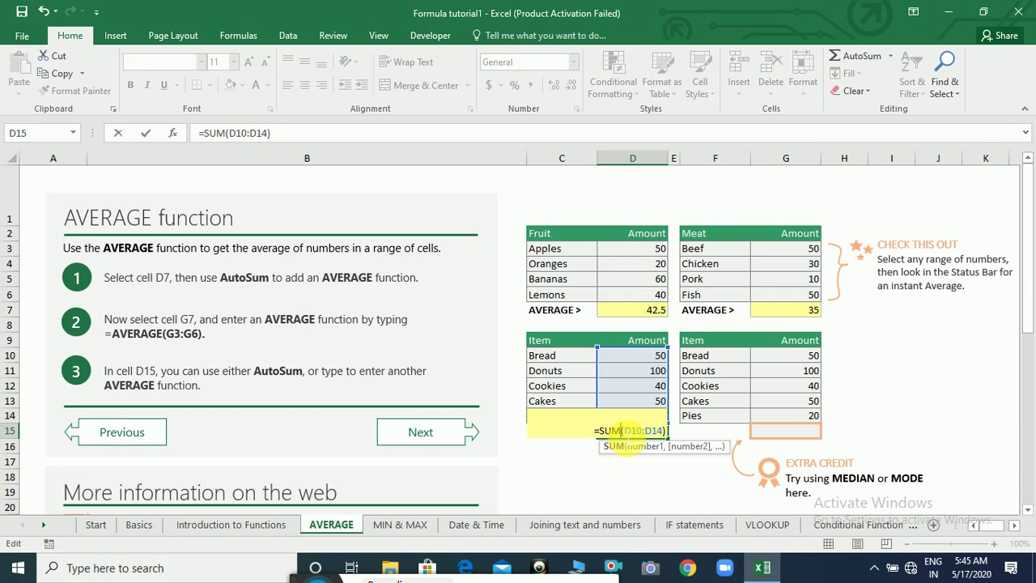
{"action": "type", "text": "S"}
{"action": "key", "text": "BackSpace"}
{"action": "type", "text": "average"}
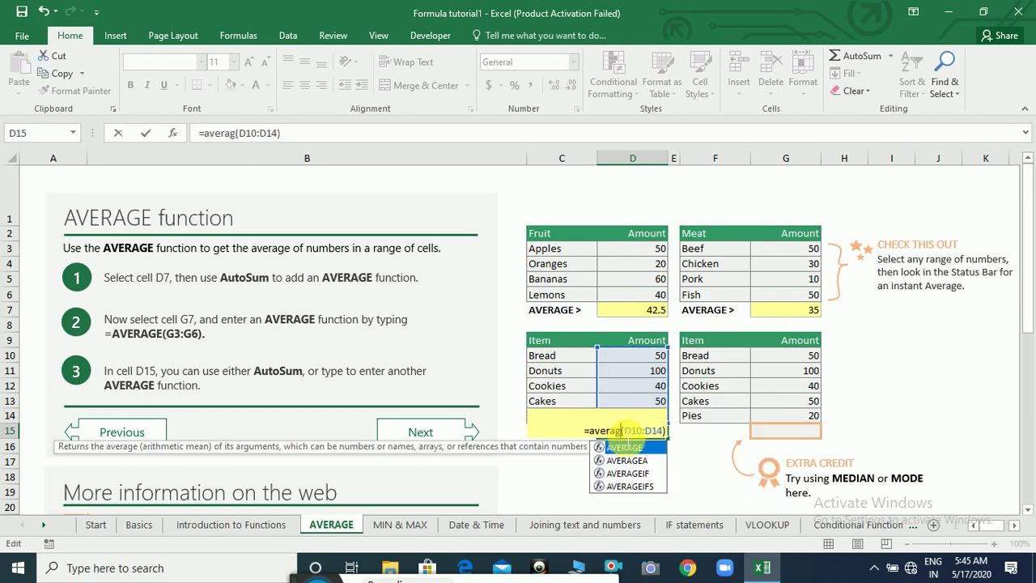
{"action": "key", "text": "Return"}
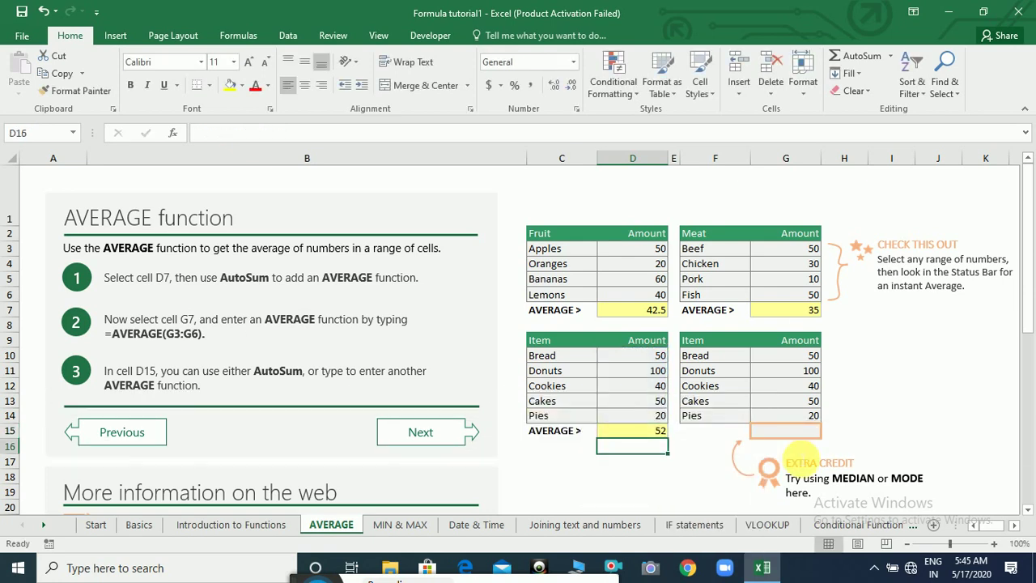
Read the MEDIAN and MODE extra-credit note, and enter =MODE(G10:G14) in cell G15.
{"action": "left_click", "coordinate": [1029, 515]}
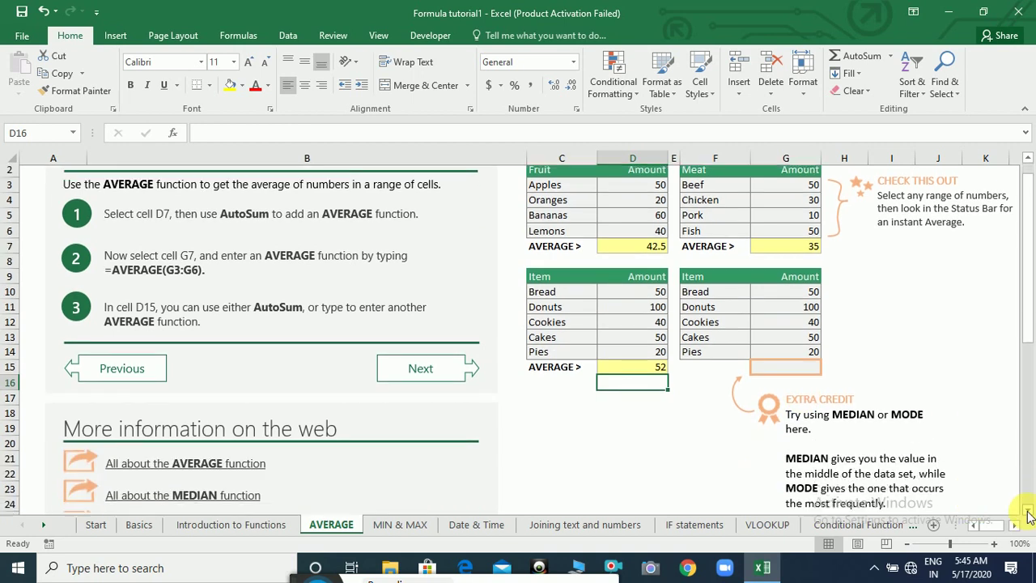
{"action": "left_click", "coordinate": [1029, 515]}
{"action": "left_click", "coordinate": [1029, 515]}
{"action": "left_click", "coordinate": [1028, 514]}
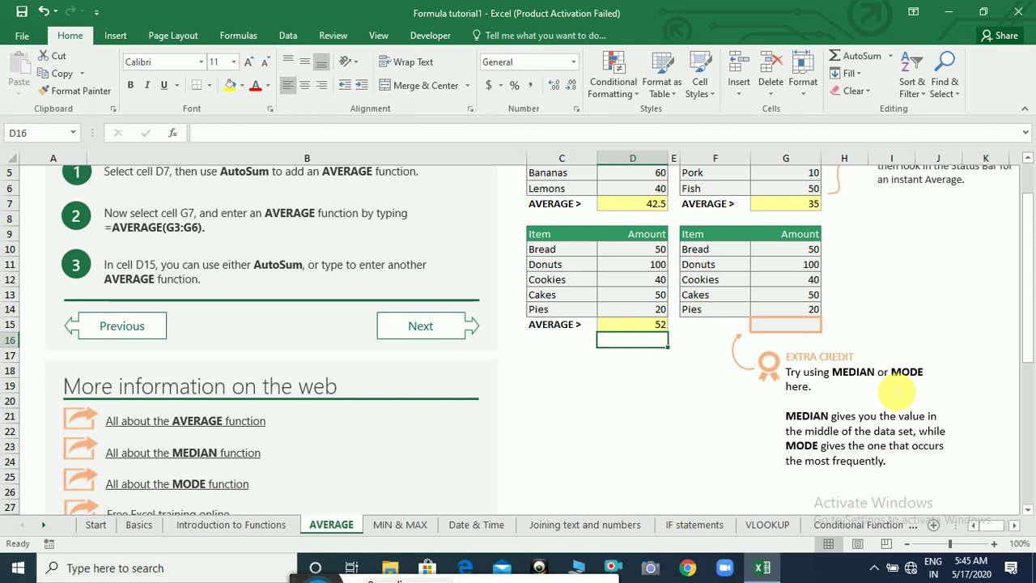
{"action": "left_click", "coordinate": [817, 333]}
{"action": "type", "text": "=mode"}
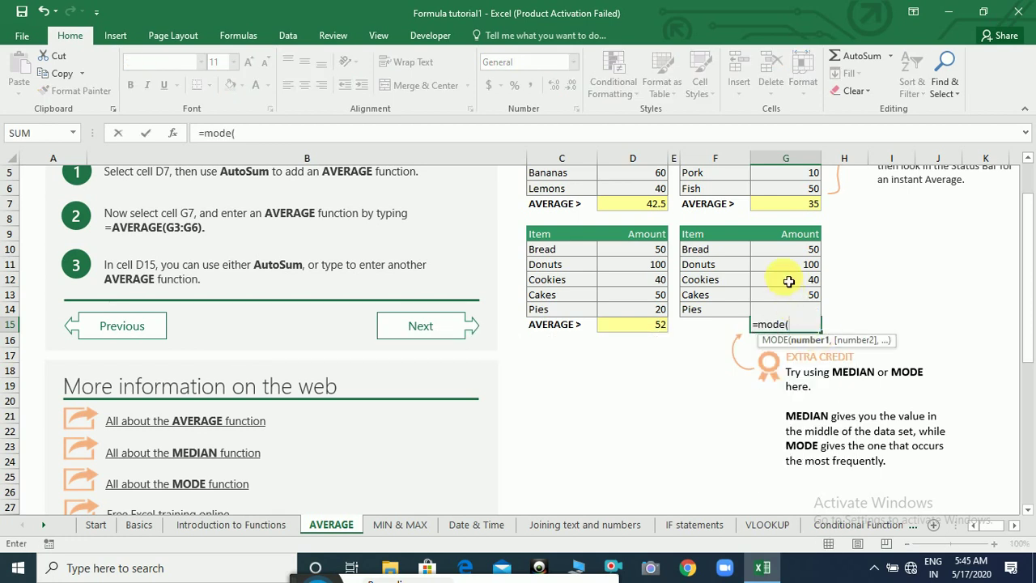
{"action": "type", "text": "("}
{"action": "left_click_drag", "start_coordinate": [796, 256], "coordinate": [797, 310]}
{"action": "key", "text": "Return"}
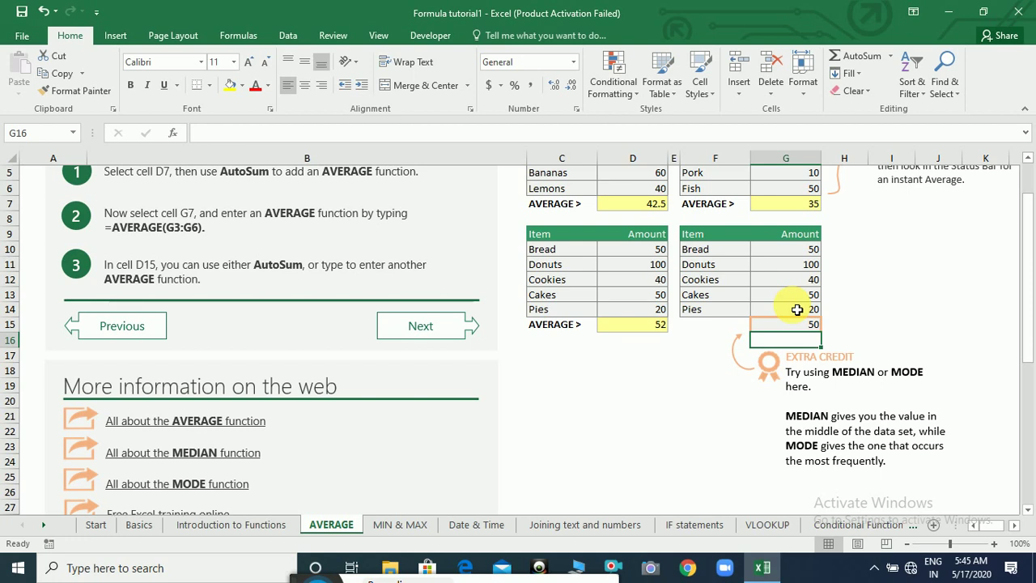
Change the function in cell G15 from MODE to MEDIAN, keeping the range G10:G14.
{"action": "key", "text": "Up"}
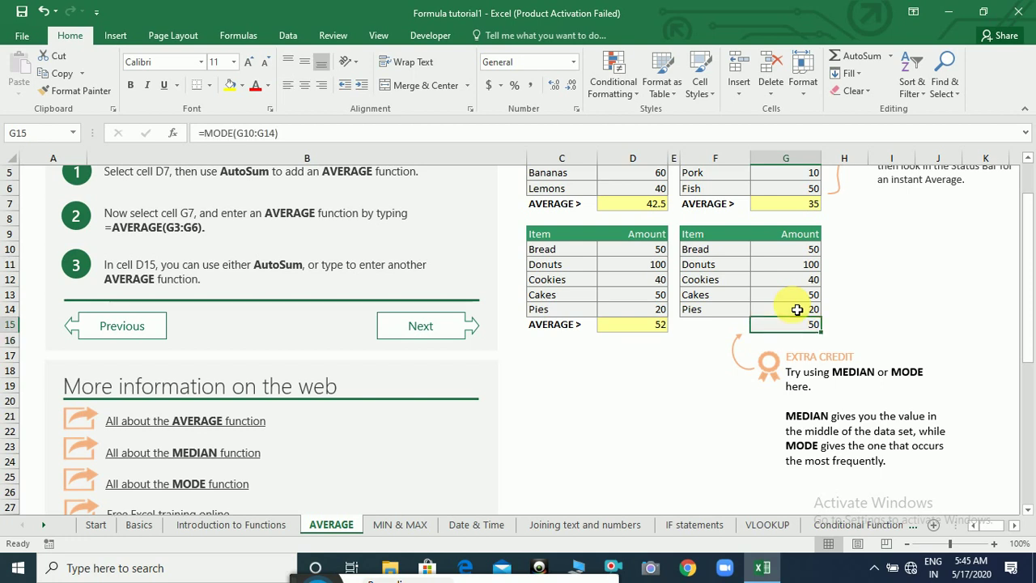
{"action": "key", "text": "F2"}
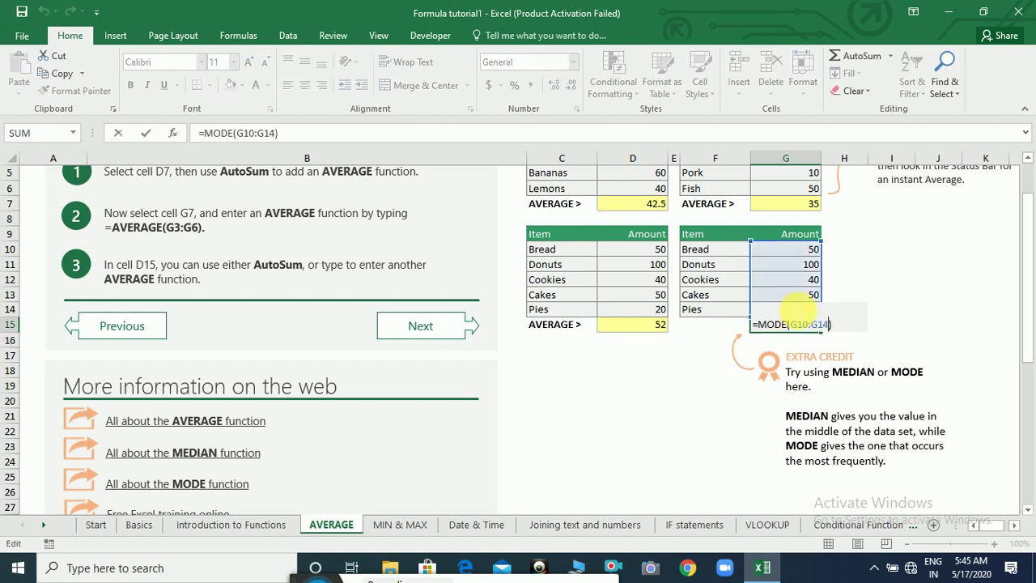
{"action": "key", "text": "Left"}
{"action": "key", "text": "Left"}
{"action": "key", "text": "Left"}
{"action": "key", "text": "Left"}
{"action": "key", "text": "Left"}
{"action": "key", "text": "Left"}
{"action": "key", "text": "BackSpace"}
{"action": "key", "text": "BackSpace"}
{"action": "key", "text": "BackSpace"}
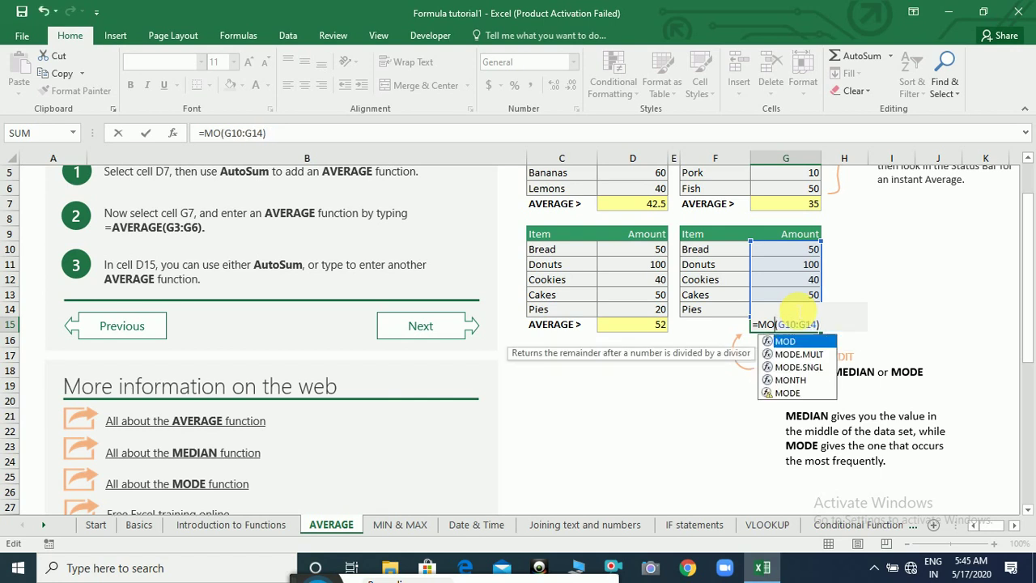
{"action": "type", "text": "edian"}
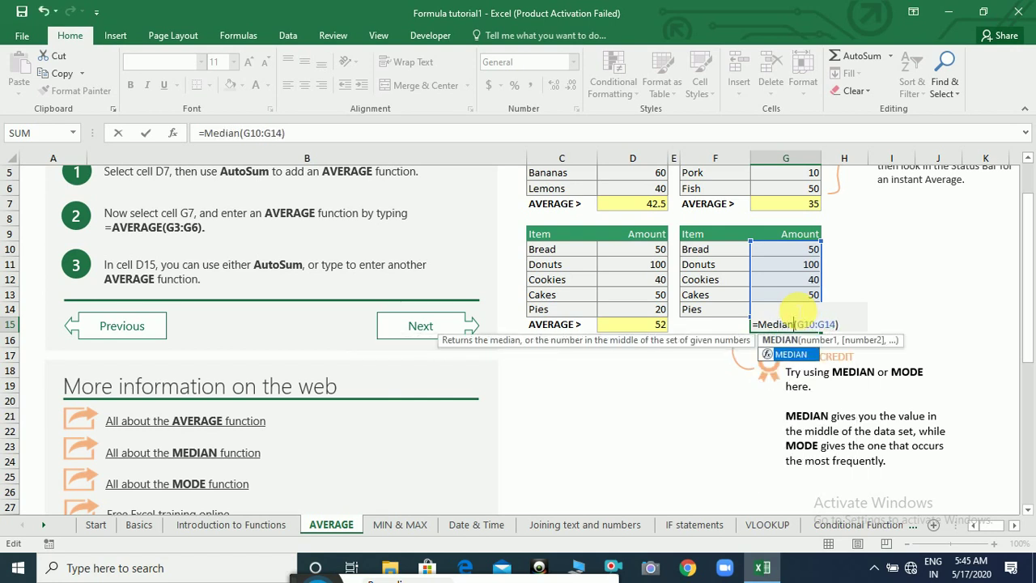
{"action": "key", "text": "Return"}
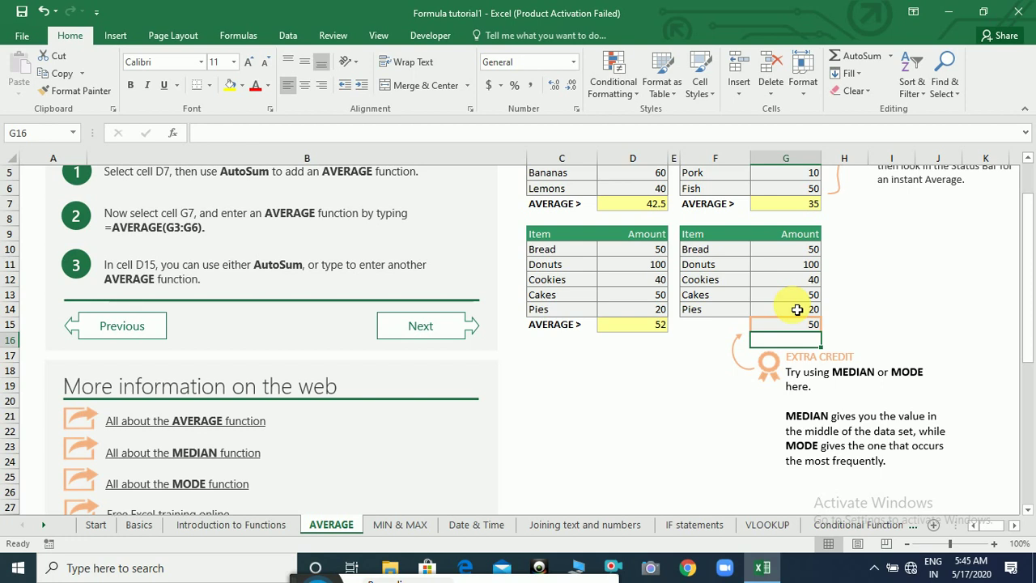
On the MIN & MAX sheet, enter =MIN(D3:D6) in cell D7 for the Fruit amounts.
{"action": "left_click", "coordinate": [1029, 511]}
{"action": "left_click", "coordinate": [1028, 511]}
{"action": "left_click", "coordinate": [1029, 512]}
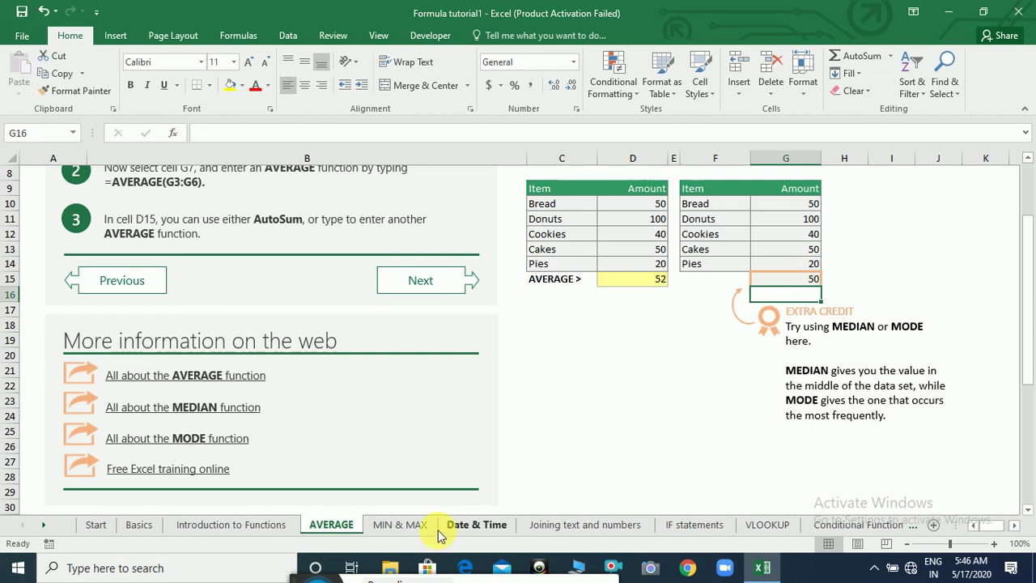
{"action": "left_click", "coordinate": [400, 525]}
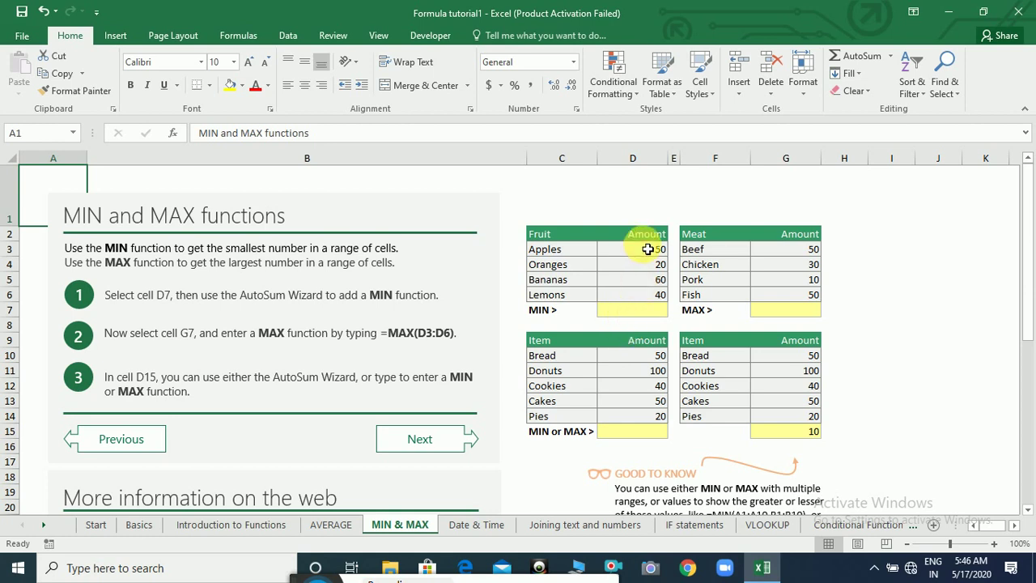
{"action": "left_click", "coordinate": [641, 313]}
{"action": "type", "text": "="}
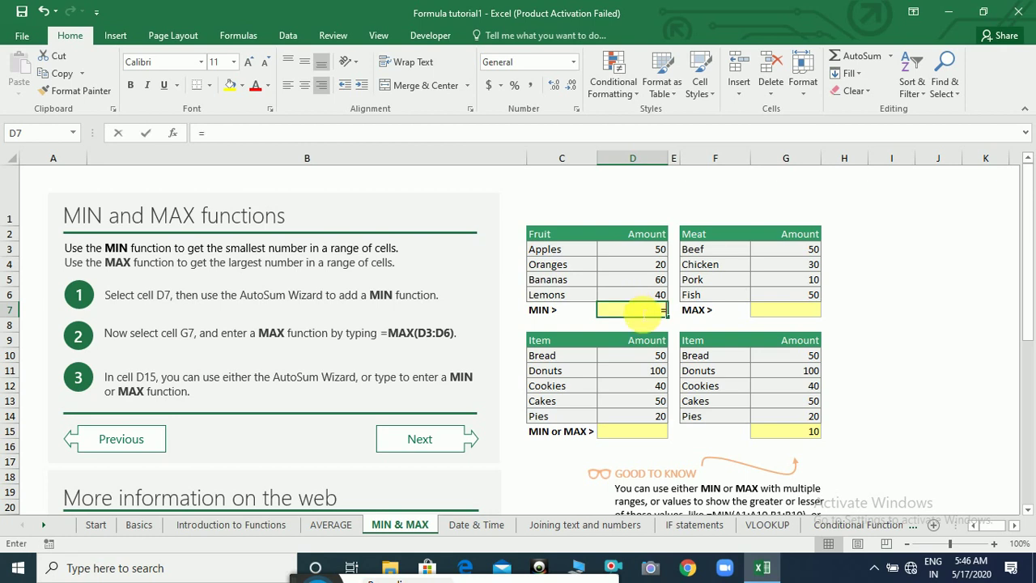
{"action": "type", "text": "min("}
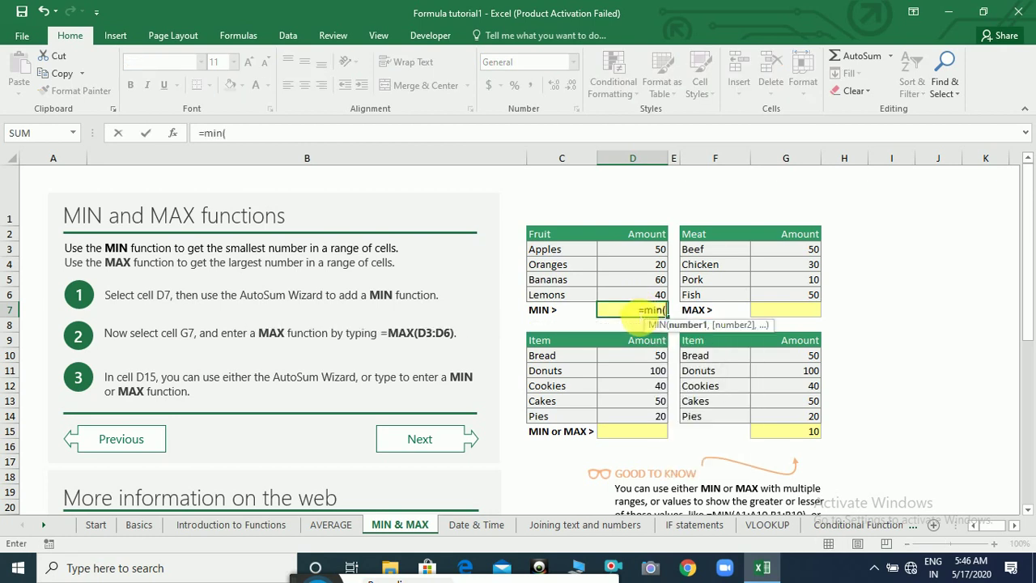
{"action": "type", "text": "d3"}
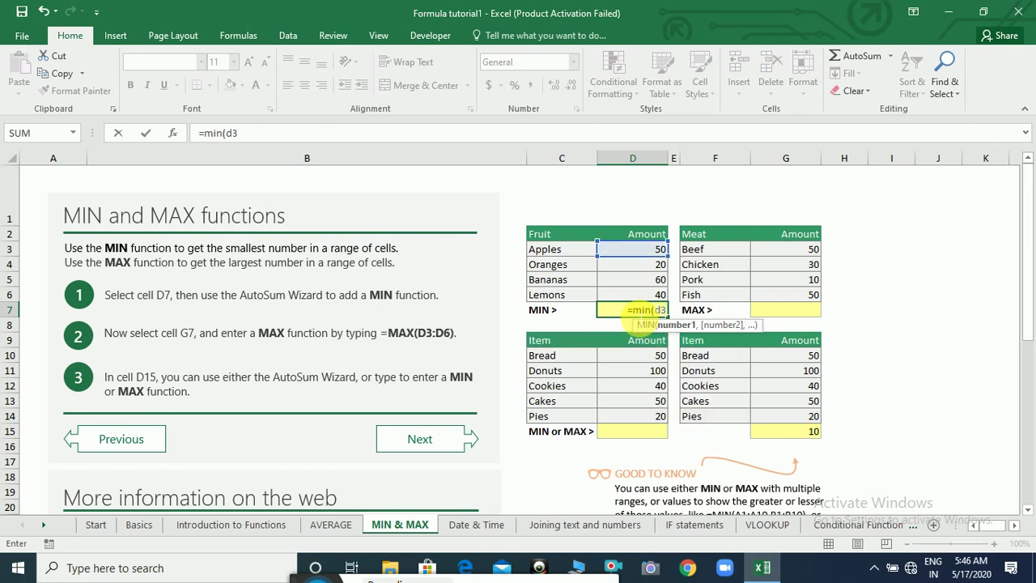
{"action": "type", "text": ":d6"}
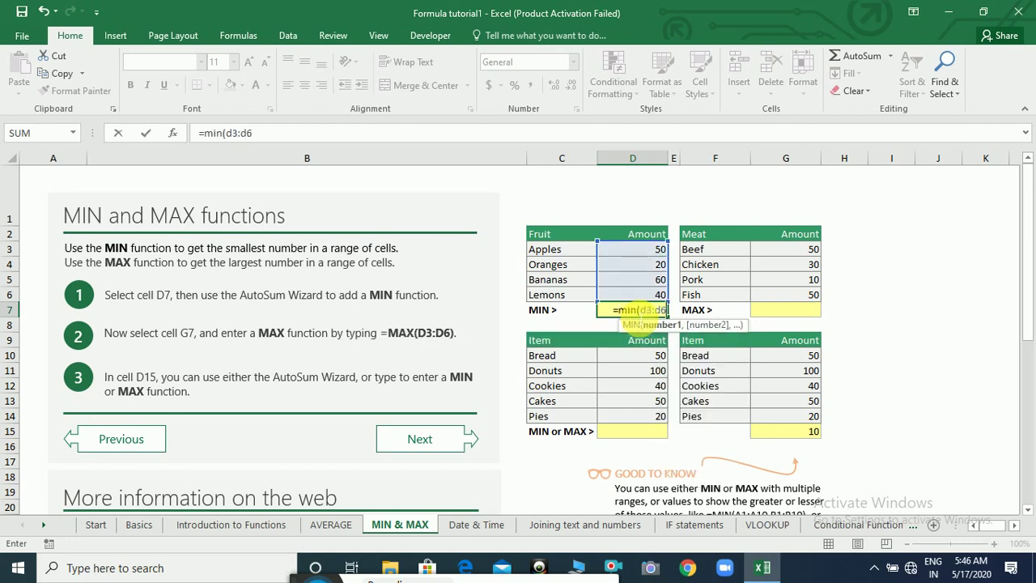
{"action": "type", "text": ")"}
{"action": "key", "text": "Return"}
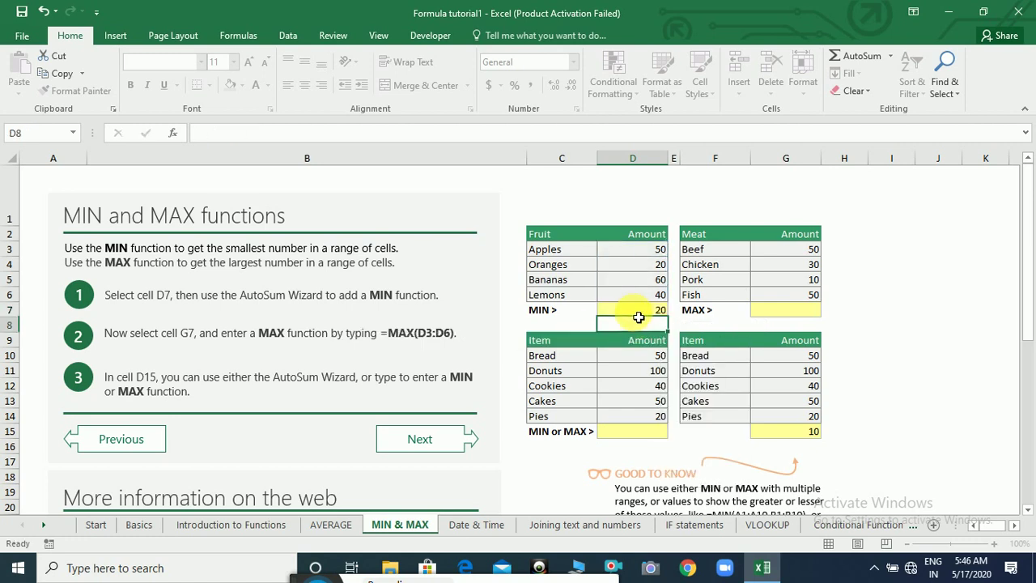
Enter =MAX(G3:G6) in cell G7 for the Meat amounts.
{"action": "left_click", "coordinate": [766, 312]}
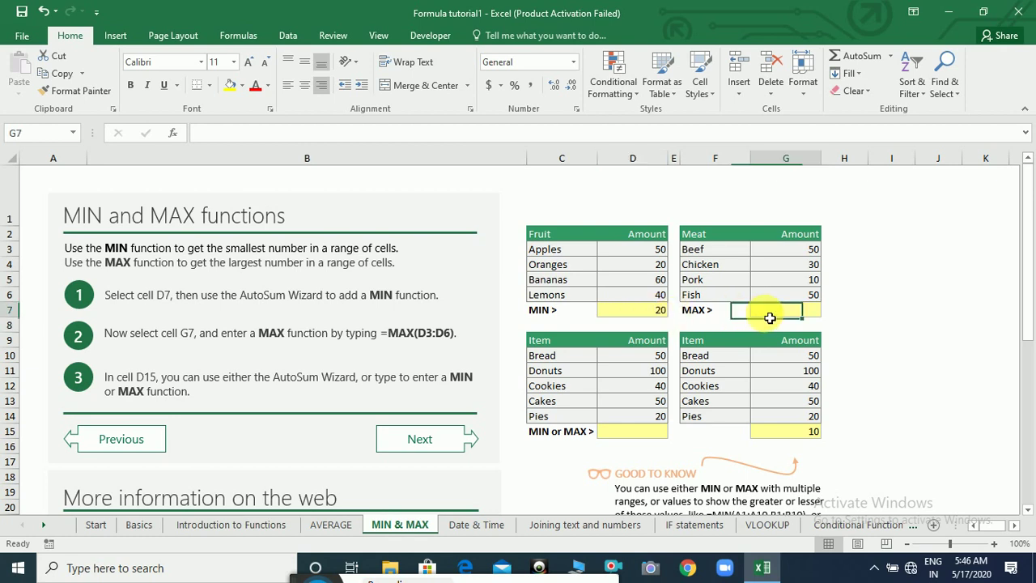
{"action": "type", "text": "=max("}
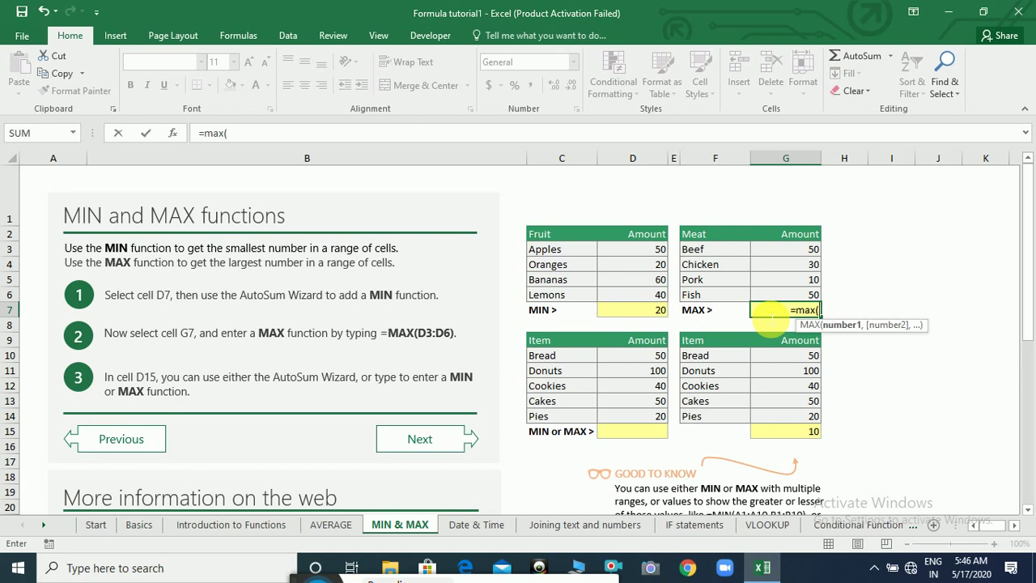
{"action": "left_click_drag", "start_coordinate": [816, 254], "coordinate": [813, 302]}
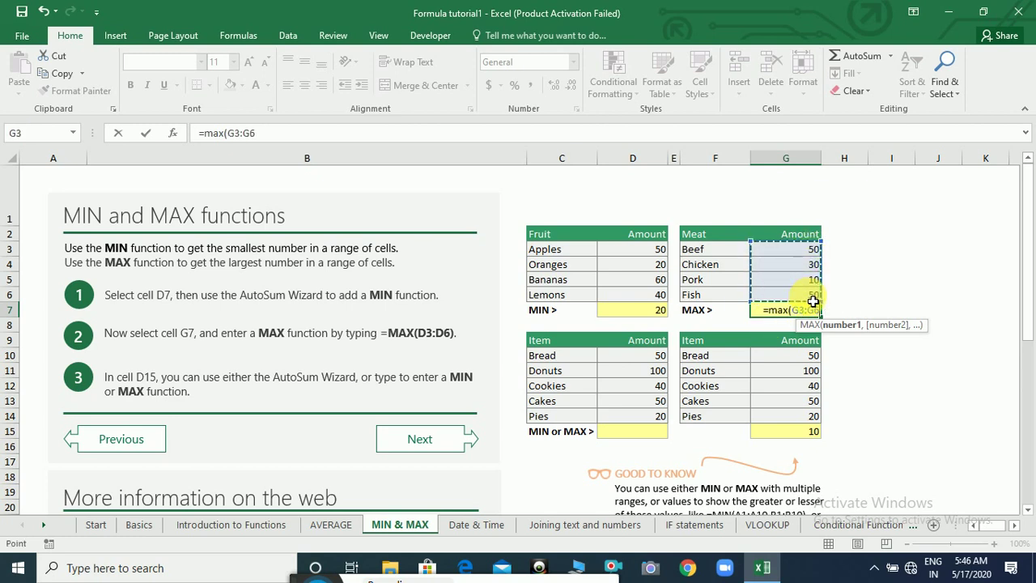
{"action": "type", "text": ")"}
{"action": "key", "text": "Return"}
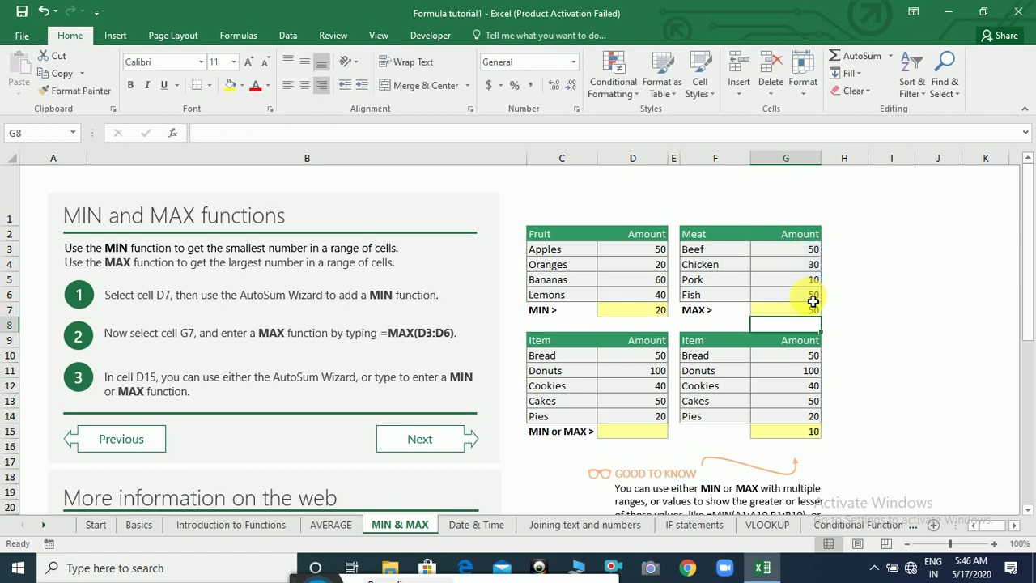
Enter =MIN(D3:D6,G3:G6) in cell D15, and check it against the Fruit and Meat amounts.
{"action": "left_click", "coordinate": [640, 433]}
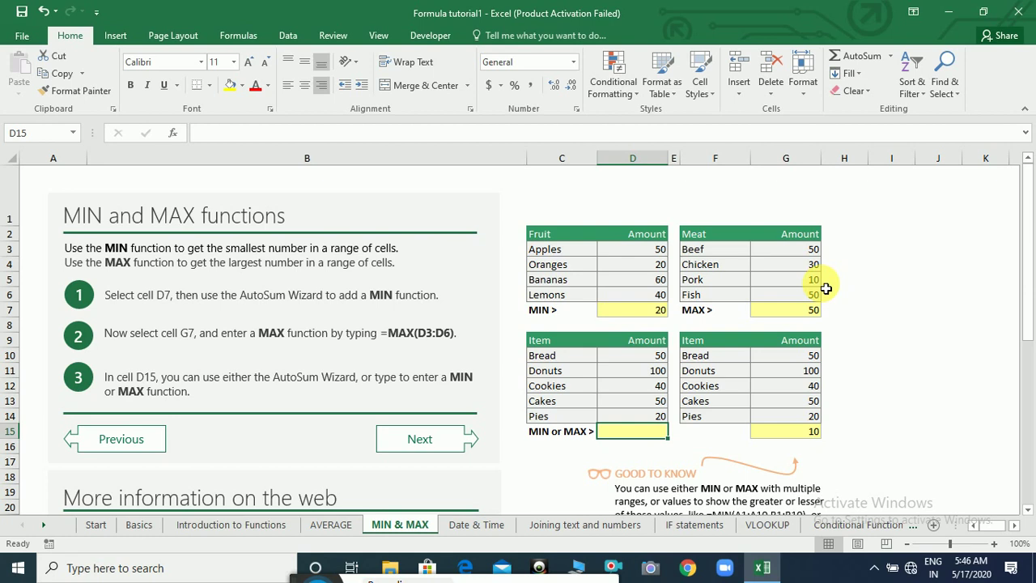
{"action": "type", "text": "=min"}
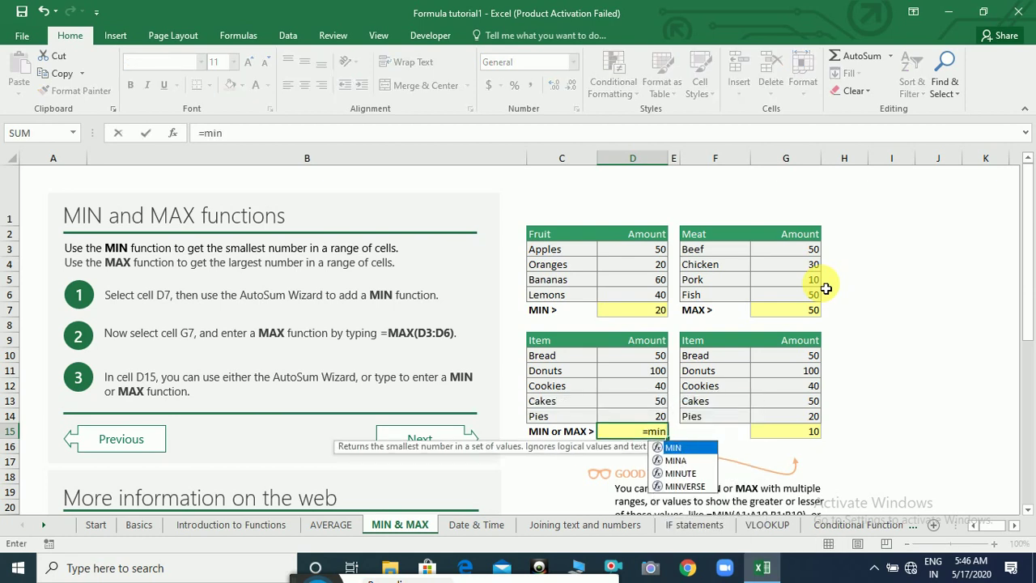
{"action": "type", "text": "("}
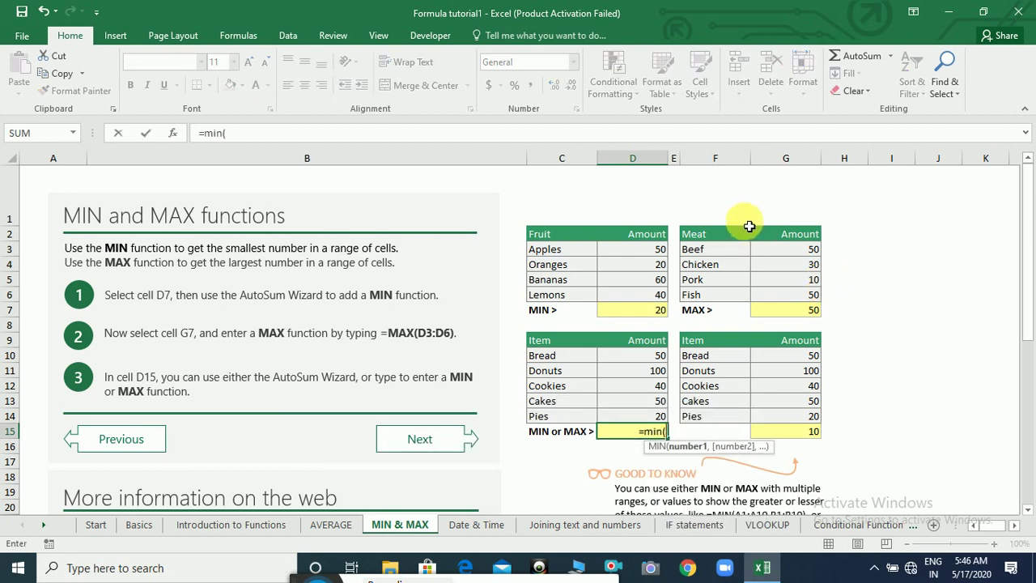
{"action": "left_click_drag", "start_coordinate": [648, 255], "coordinate": [650, 294]}
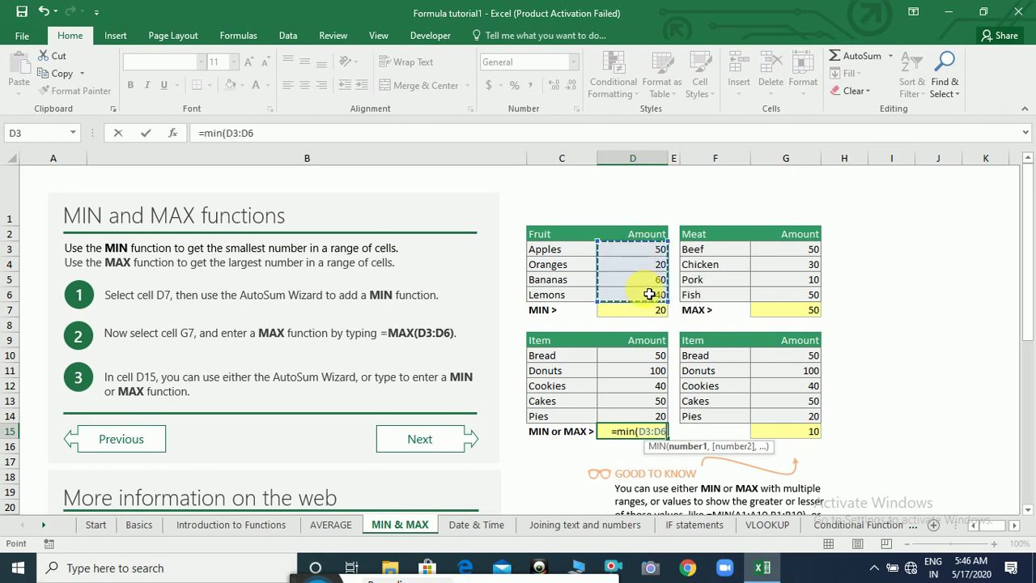
{"action": "type", "text": ","}
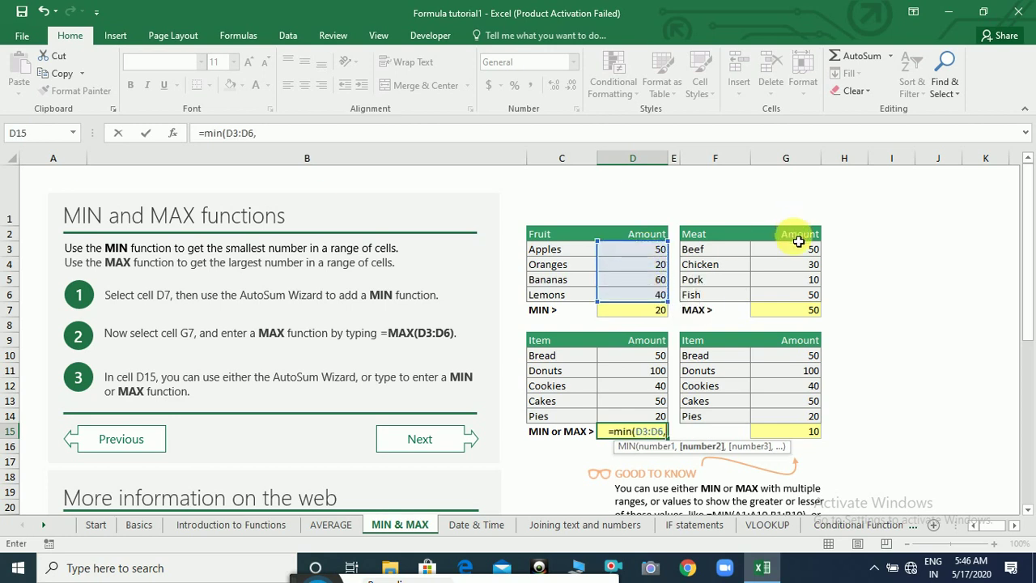
{"action": "left_click_drag", "start_coordinate": [797, 253], "coordinate": [797, 294]}
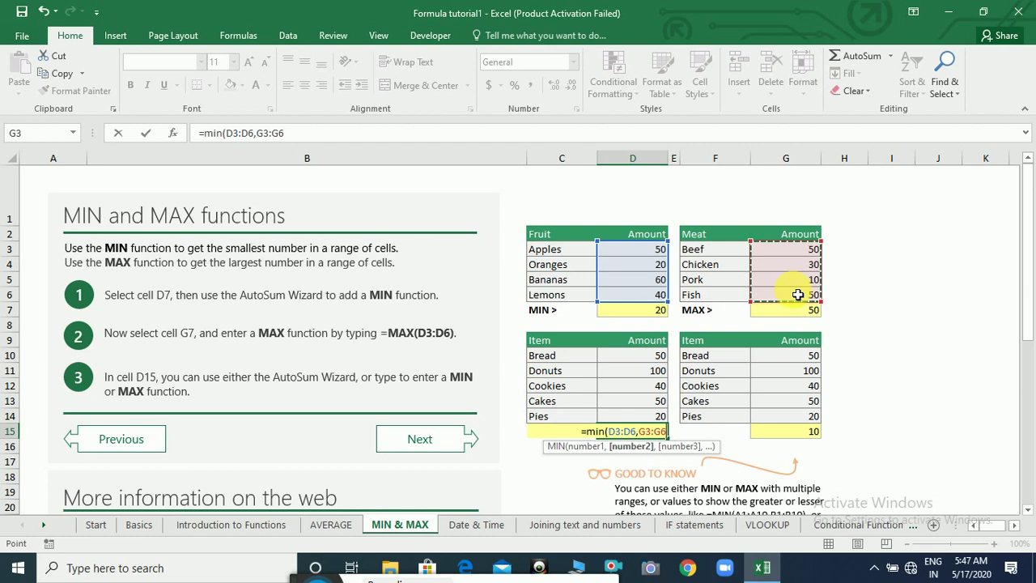
{"action": "type", "text": ")"}
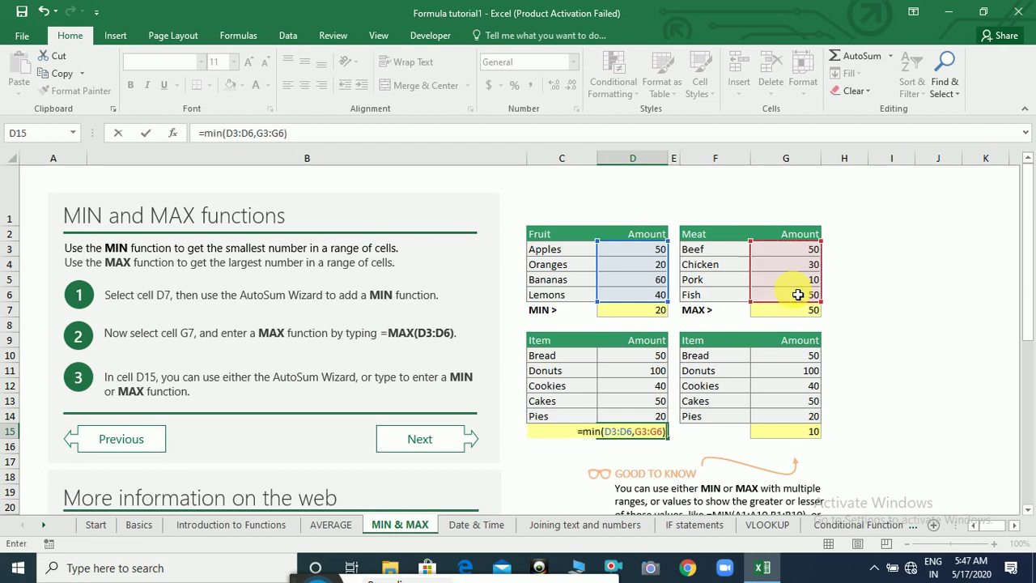
{"action": "key", "text": "Return"}
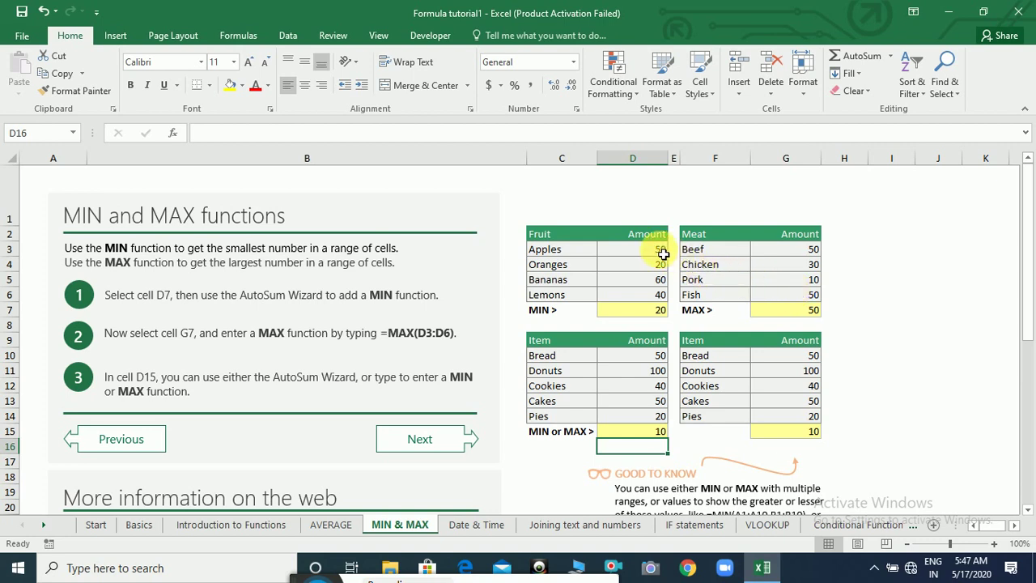
{"action": "left_click_drag", "start_coordinate": [662, 252], "coordinate": [664, 295]}
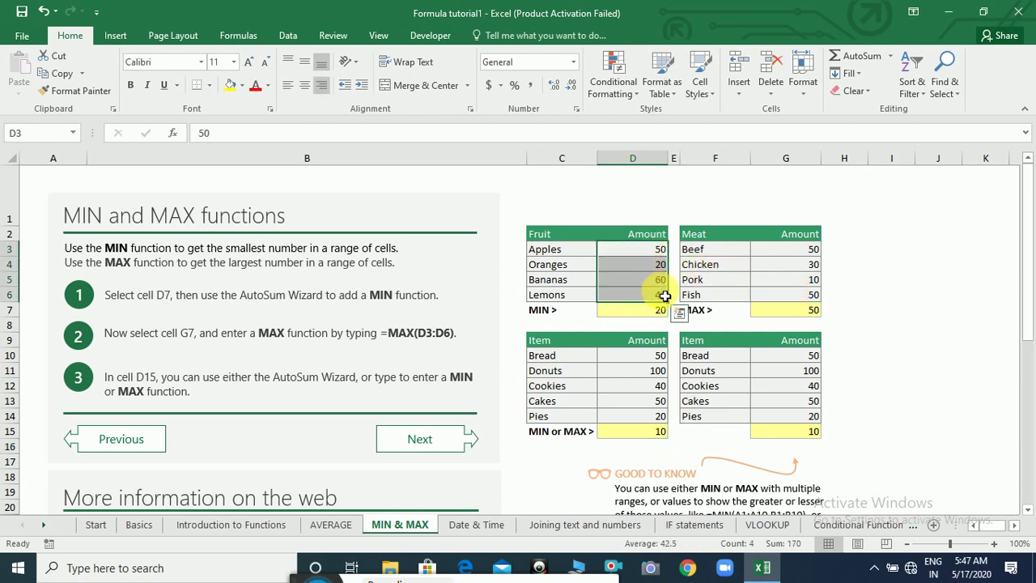
{"action": "left_click_drag", "start_coordinate": [792, 254], "coordinate": [793, 298]}
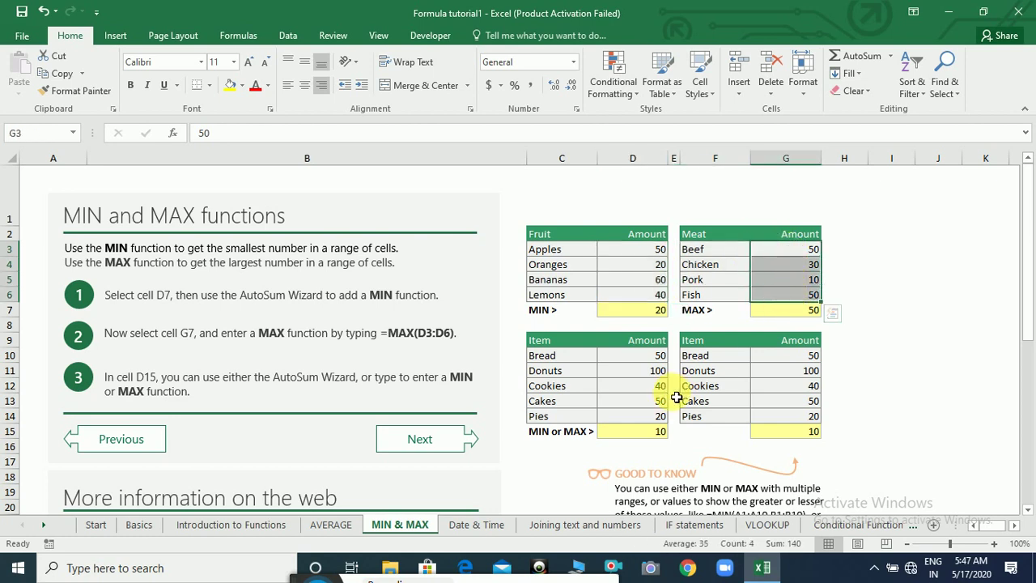
Change the function in cell D15 from MIN to MAX, keeping the ranges D3:D6 and G3:G6.
{"action": "left_click", "coordinate": [660, 436]}
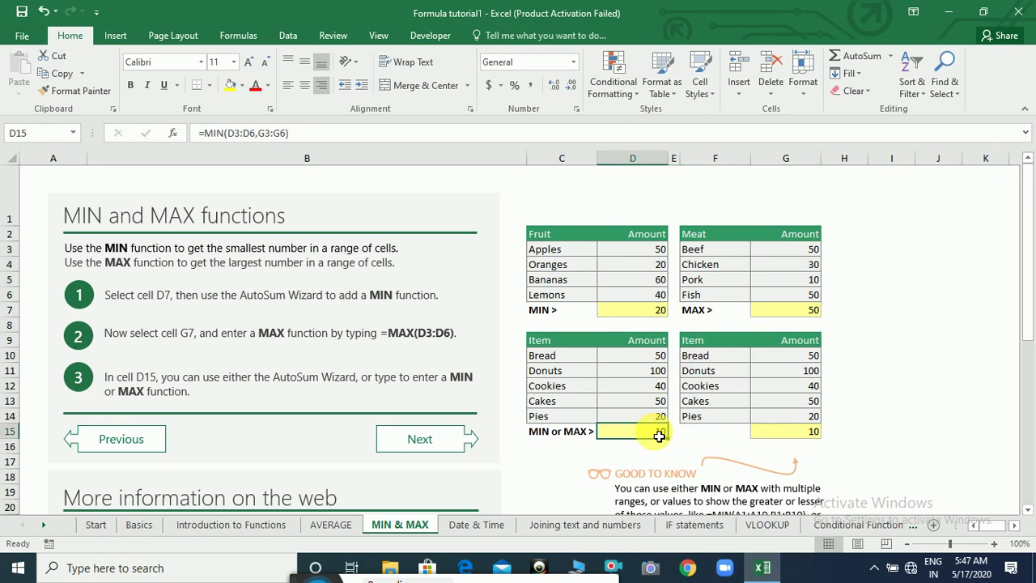
{"action": "double_click", "coordinate": [660, 436]}
{"action": "key", "text": "Left"}
{"action": "key", "text": "Left"}
{"action": "key", "text": "Left"}
{"action": "key", "text": "Left"}
{"action": "key", "text": "Left"}
{"action": "key", "text": "Left"}
{"action": "key", "text": "Left"}
{"action": "key", "text": "Left"}
{"action": "key", "text": "Left"}
{"action": "key", "text": "Left"}
{"action": "key", "text": "Left"}
{"action": "key", "text": "Left"}
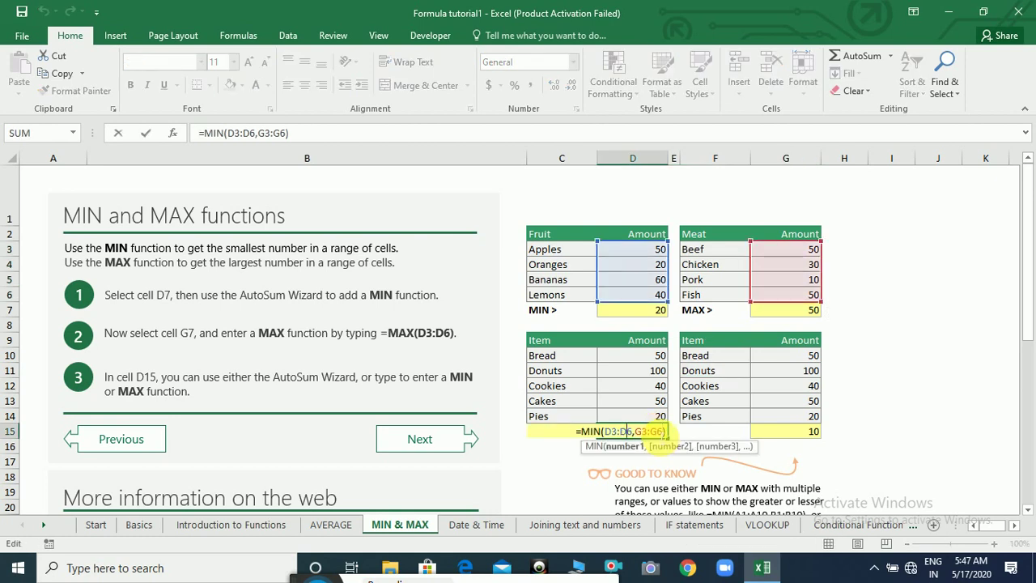
{"action": "key", "text": "BackSpace"}
{"action": "key", "text": "BackSpace"}
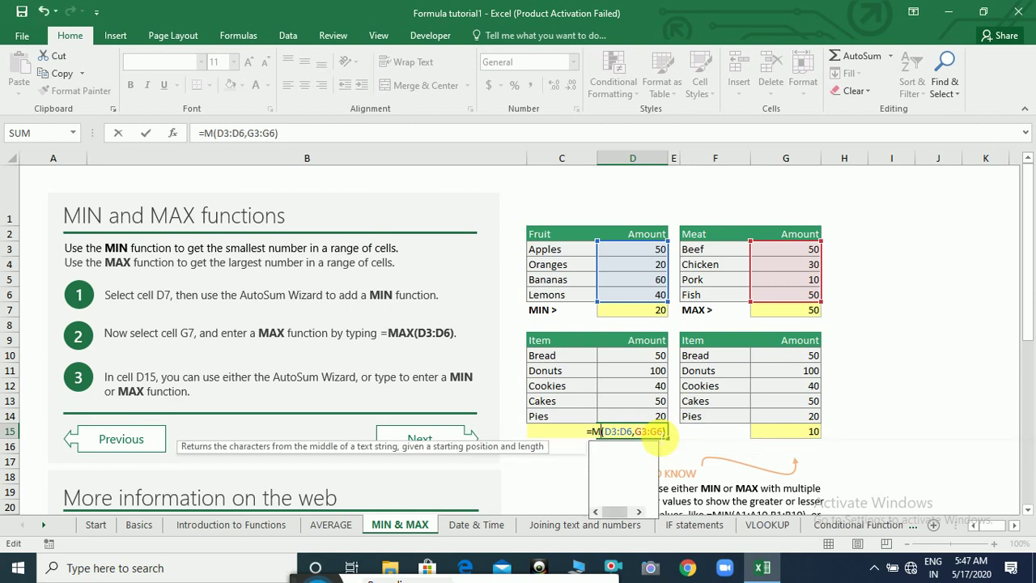
{"action": "type", "text": "ax"}
{"action": "key", "text": "Return"}
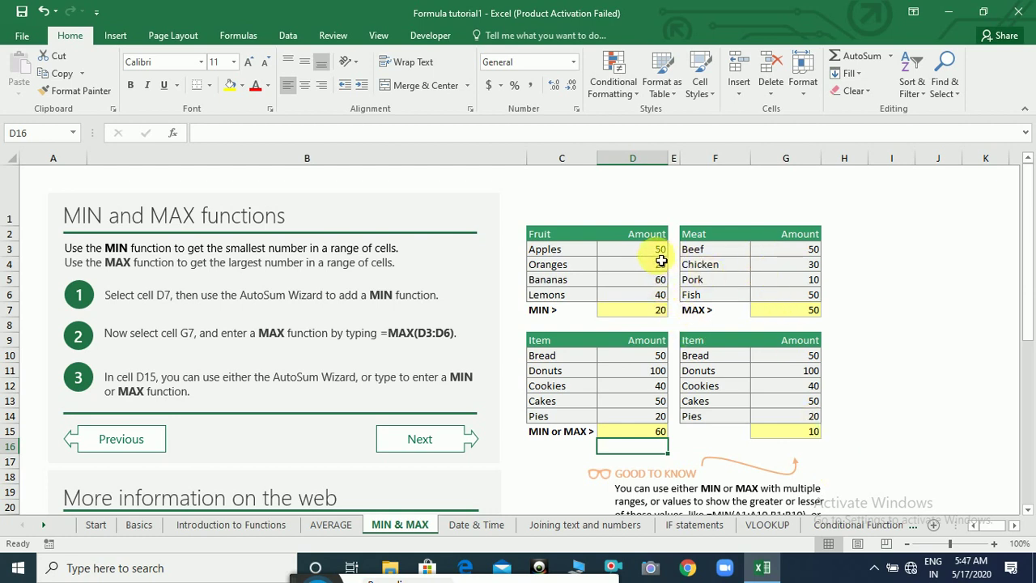
Check the Fruit and Meat amounts, and set the Beef amount in cell G3 to 150.
{"action": "left_click_drag", "start_coordinate": [661, 255], "coordinate": [661, 298]}
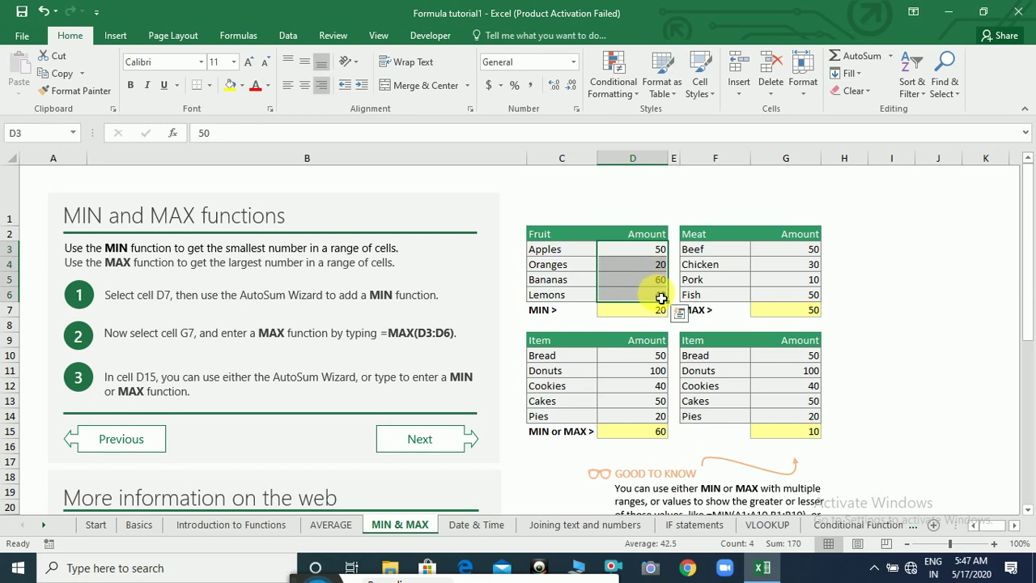
{"action": "left_click_drag", "start_coordinate": [808, 255], "coordinate": [804, 285]}
{"action": "left_click", "coordinate": [809, 255]}
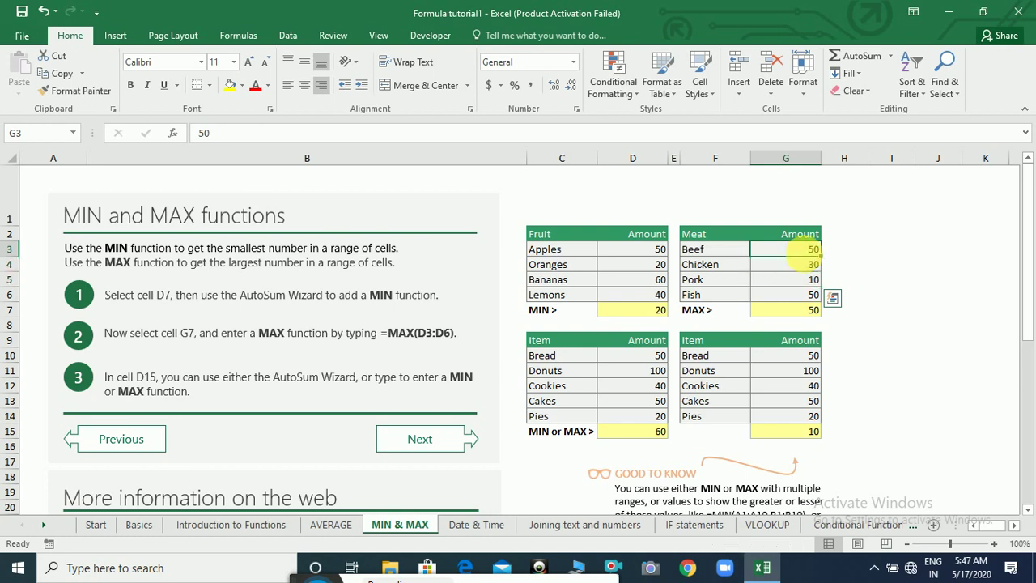
{"action": "double_click", "coordinate": [810, 251]}
{"action": "type", "text": "1"}
{"action": "key", "text": "Return"}
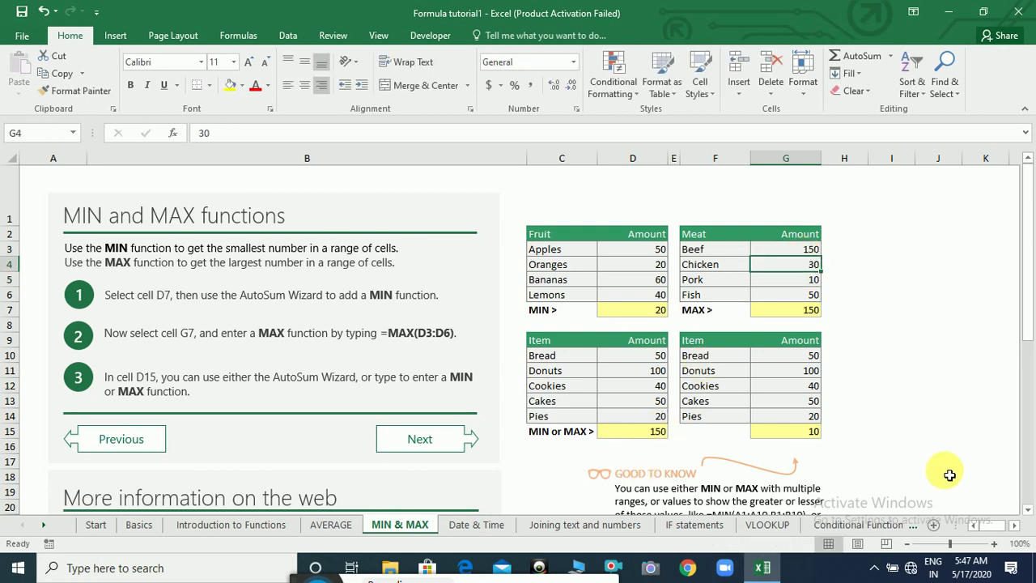
Read the Good to Know note about using MIN or MAX with multiple ranges or values.
{"action": "left_click", "coordinate": [1027, 510]}
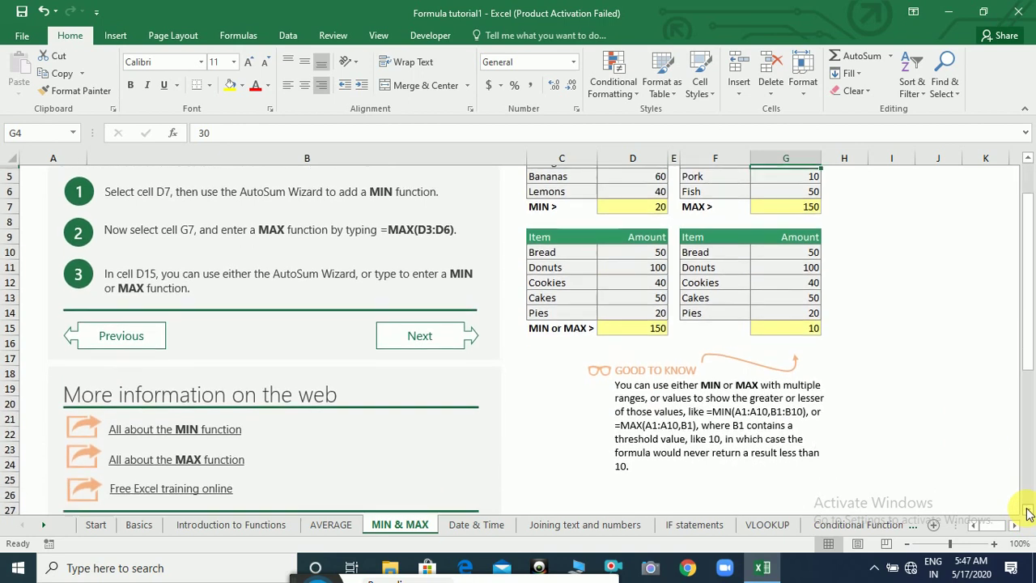
{"action": "left_click", "coordinate": [1027, 510]}
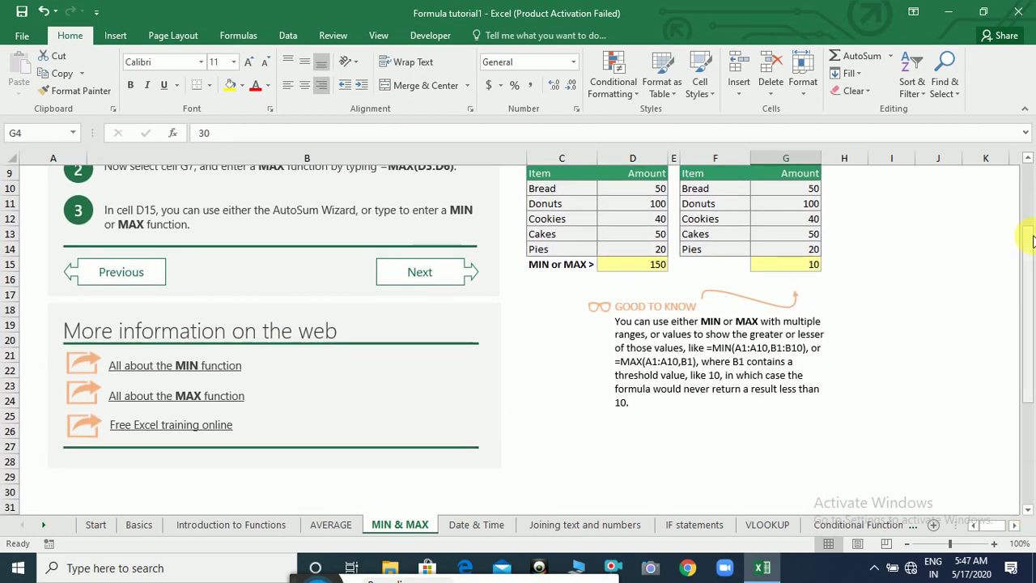
Switch from the MIN & MAX sheet to the Date & Time sheet and go to the Date functions table.
{"action": "scroll", "coordinate": [1028, 170], "scroll_direction": "up", "scroll_amount": 3}
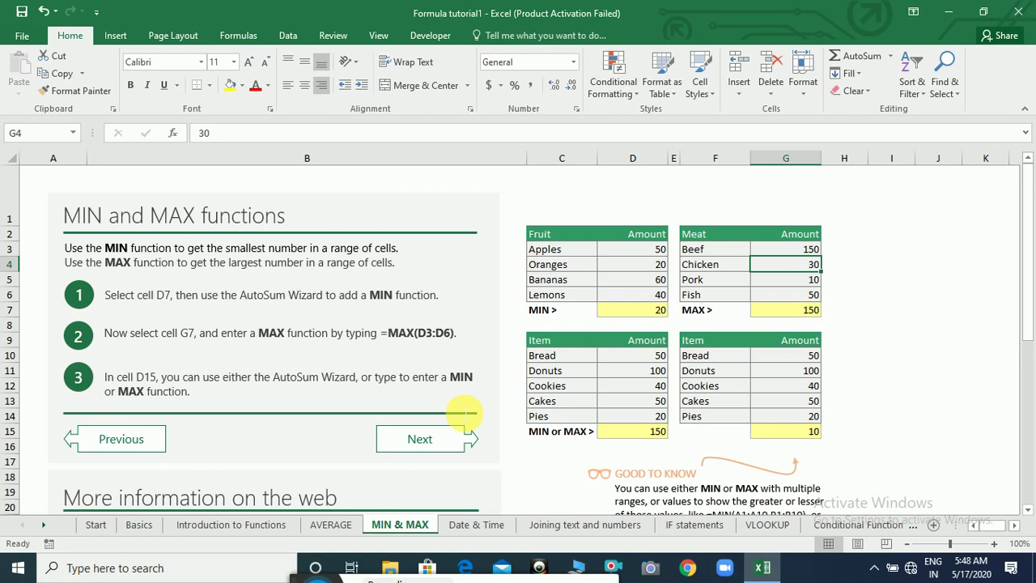
{"action": "left_click", "coordinate": [472, 524]}
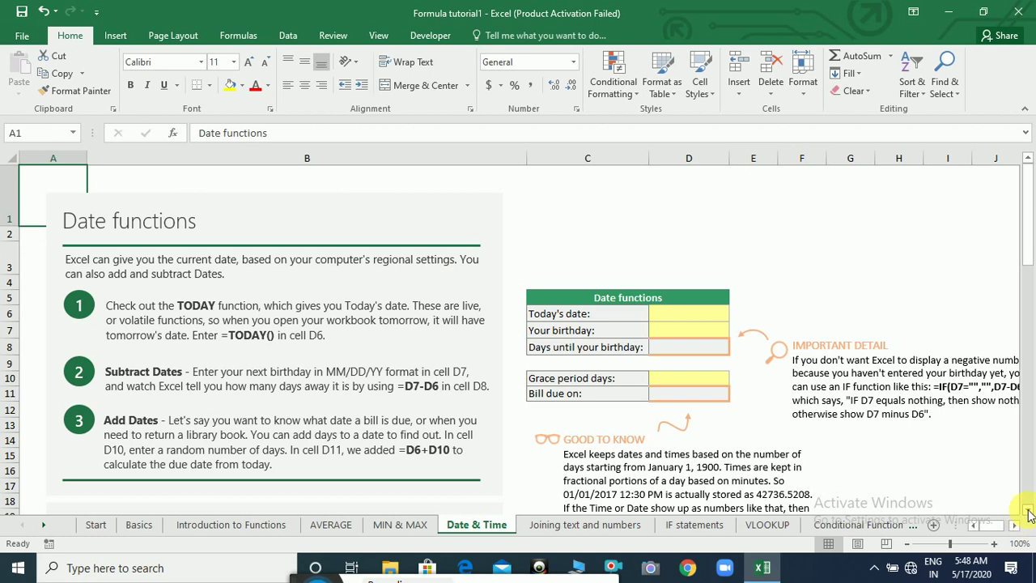
{"action": "scroll", "coordinate": [1026, 518], "scroll_direction": "down", "scroll_amount": 1}
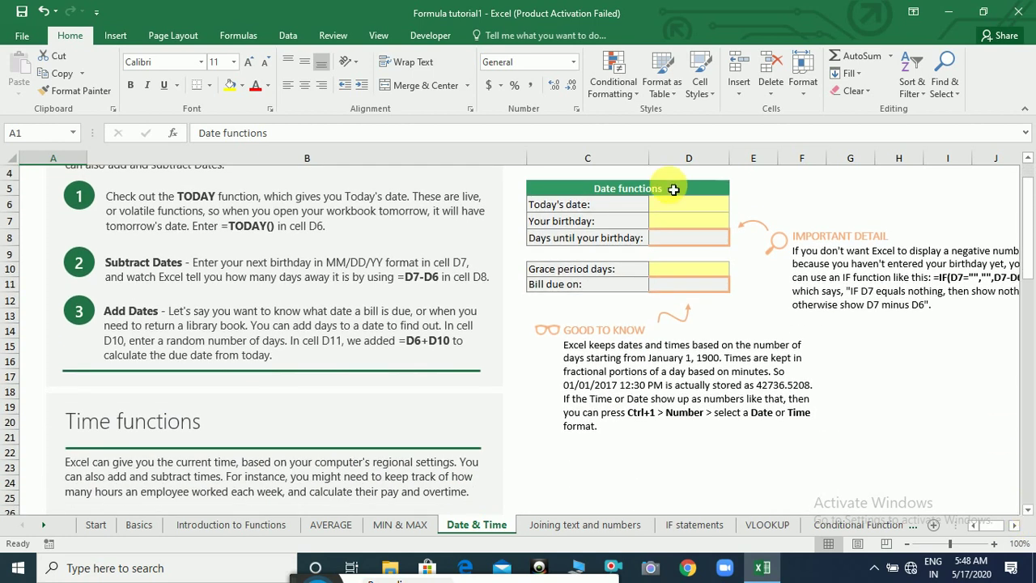
Enter =TODAY() in cell D6 beside Today's date in the Date functions table.
{"action": "left_click", "coordinate": [581, 222]}
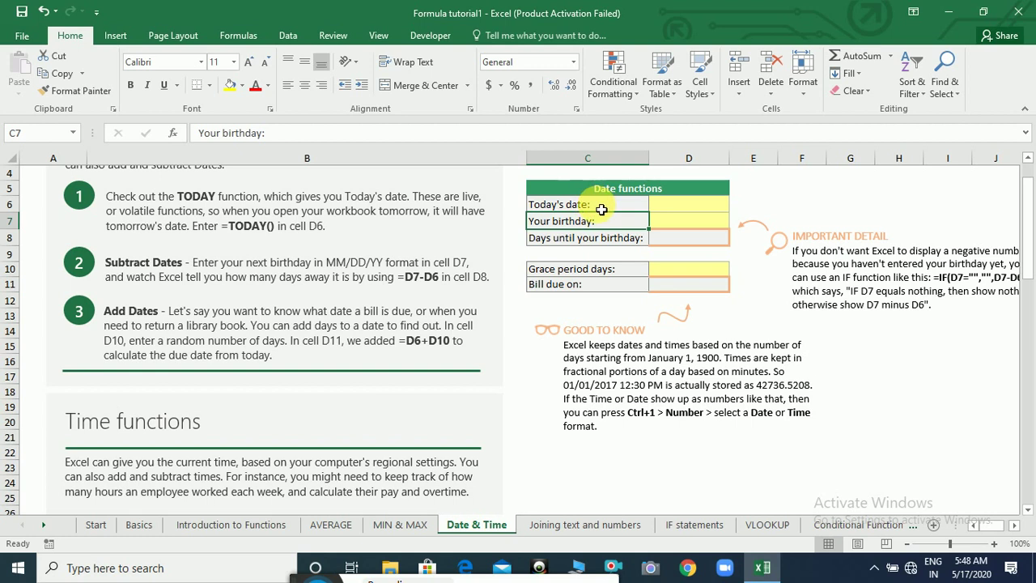
{"action": "left_click", "coordinate": [602, 207]}
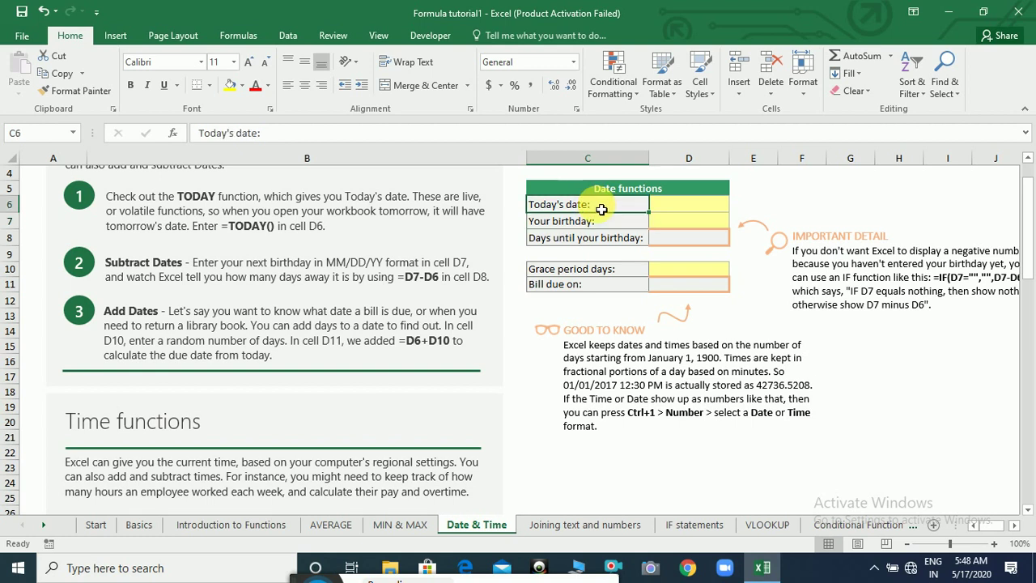
{"action": "left_click", "coordinate": [686, 210]}
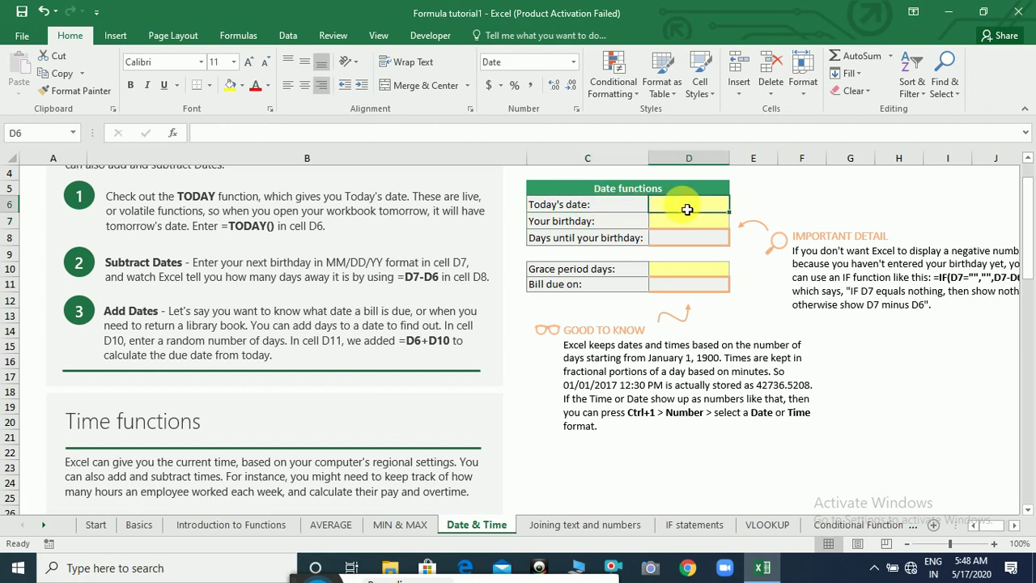
{"action": "type", "text": "=t"}
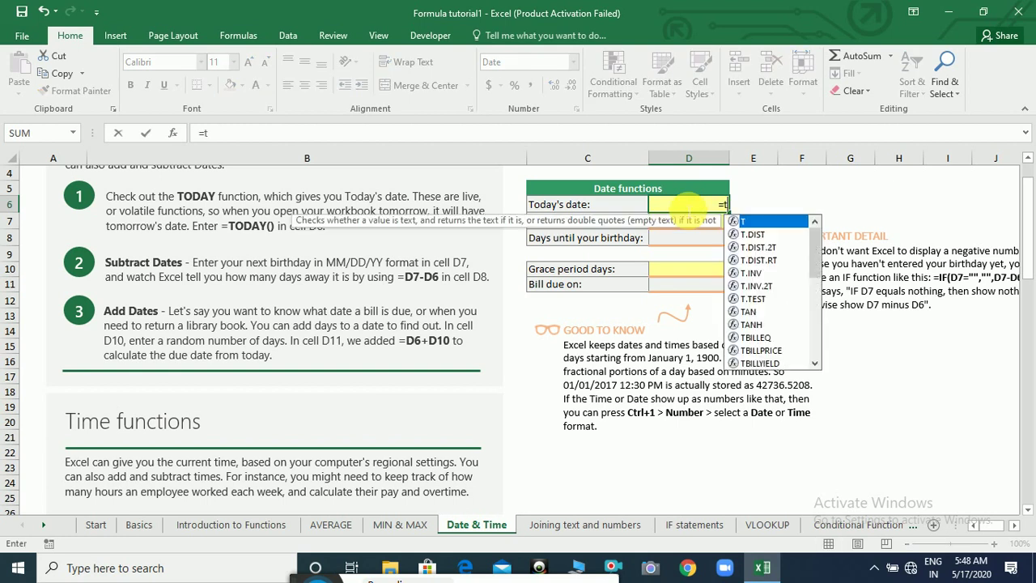
{"action": "type", "text": "oday"}
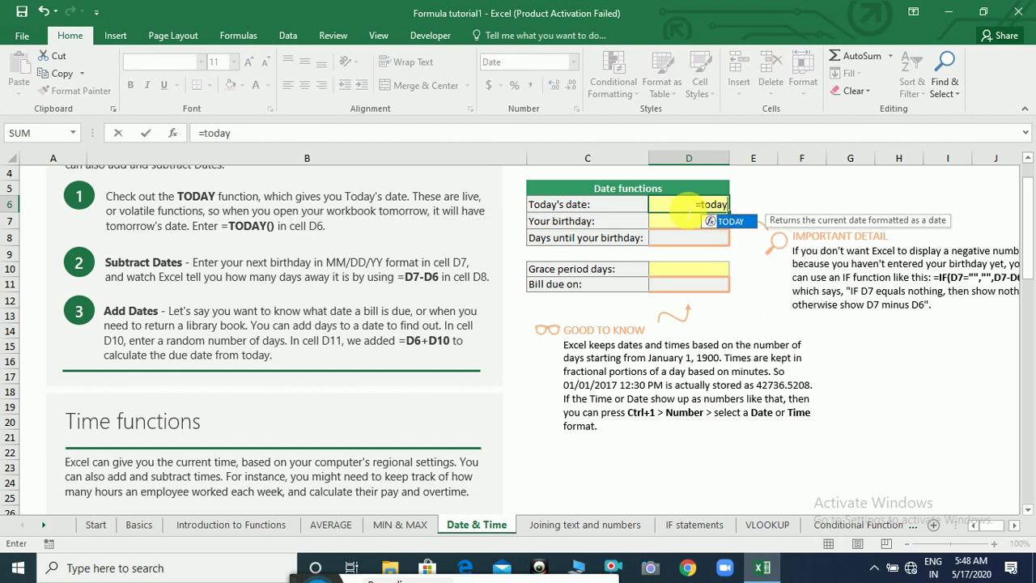
{"action": "type", "text": "()"}
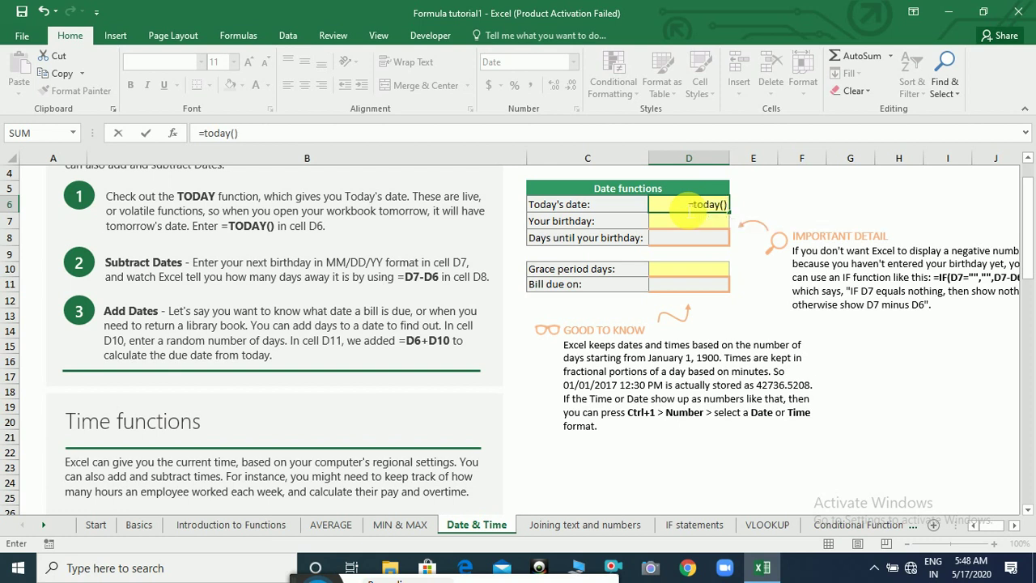
{"action": "key", "text": "Return"}
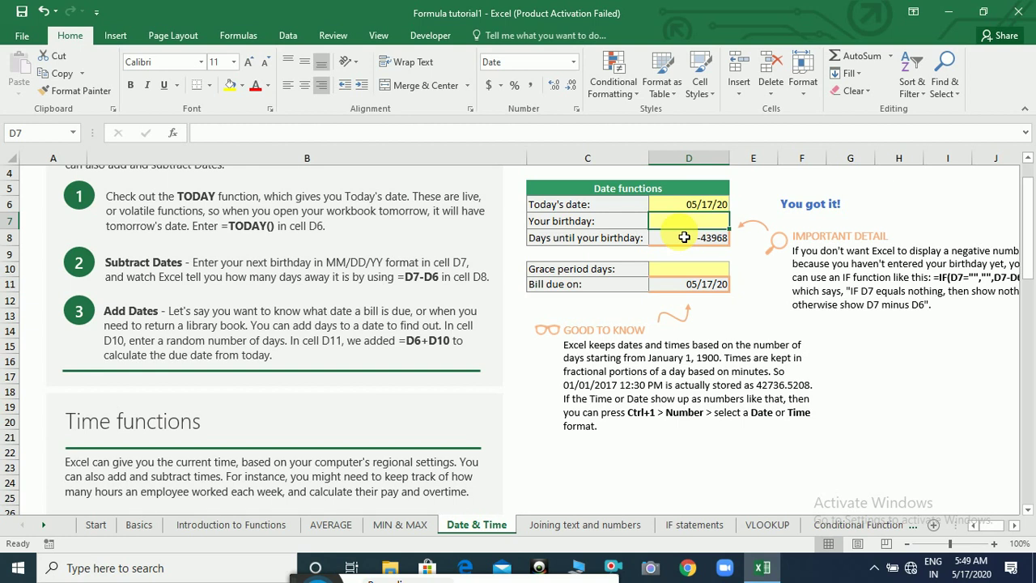
Enter the birthday date in MM/DD/YY format in cell D7.
{"action": "type", "text": "03/"}
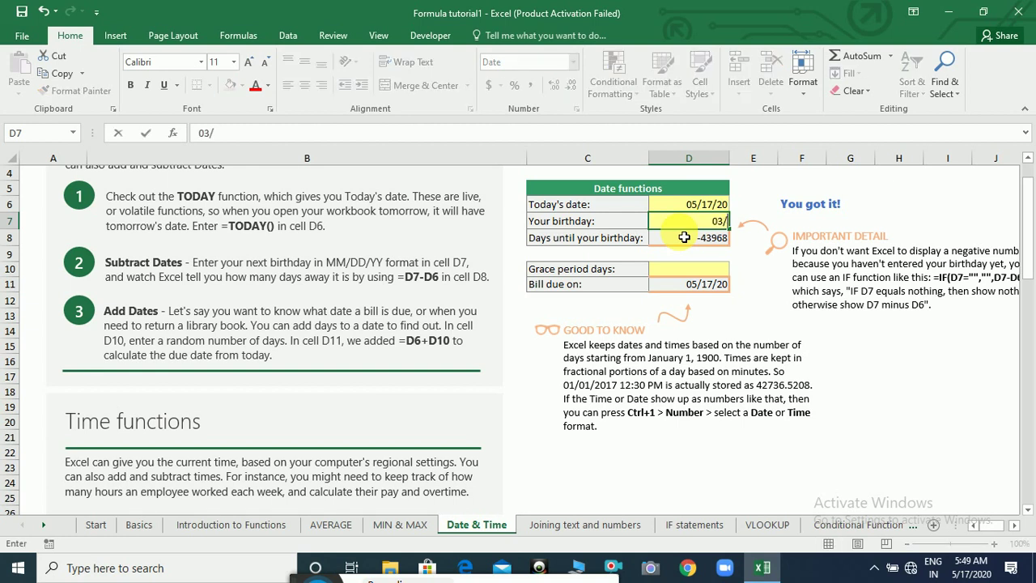
{"action": "type", "text": "01/80"}
{"action": "key", "text": "Return"}
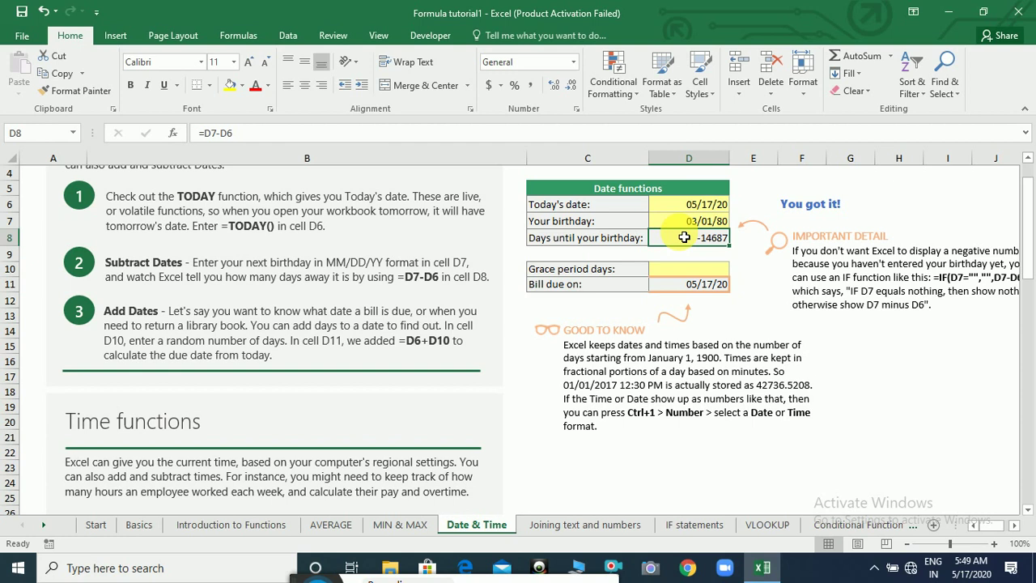
Replace the Days until your birthday formula in cell D8 with =D6-D7.
{"action": "type", "text": "="}
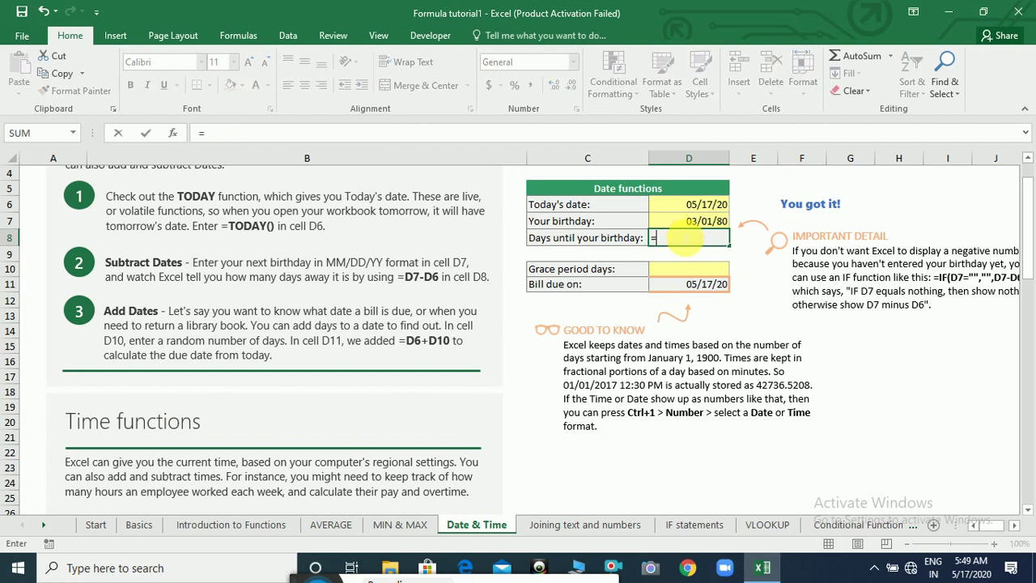
{"action": "left_click", "coordinate": [704, 212]}
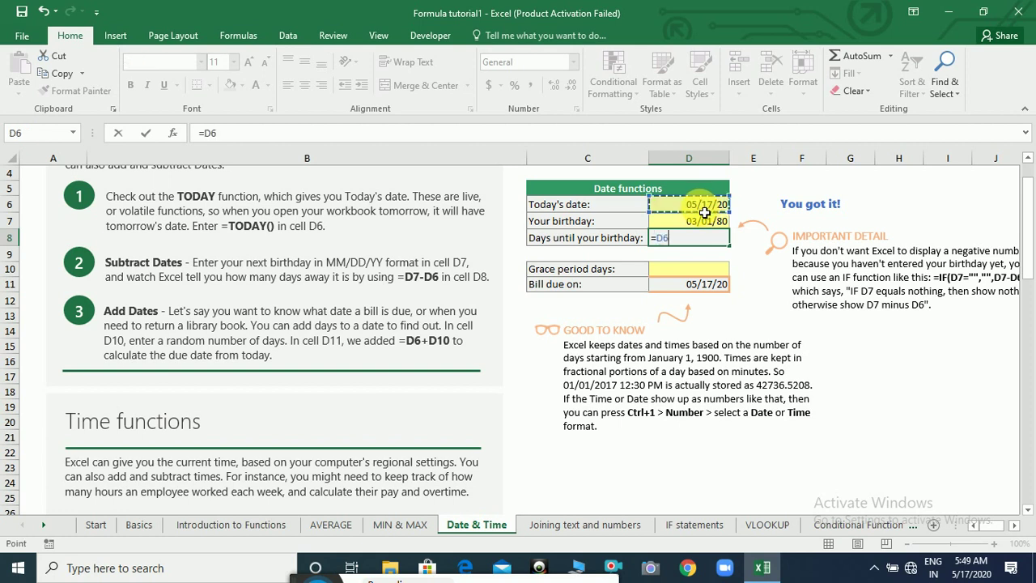
{"action": "type", "text": "-"}
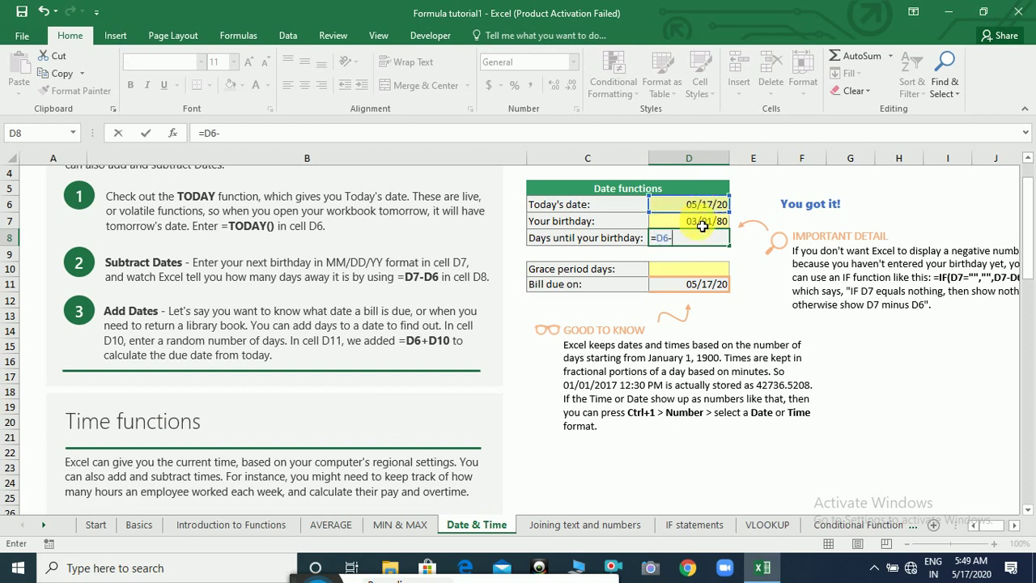
{"action": "left_click", "coordinate": [703, 225]}
{"action": "key", "text": "Return"}
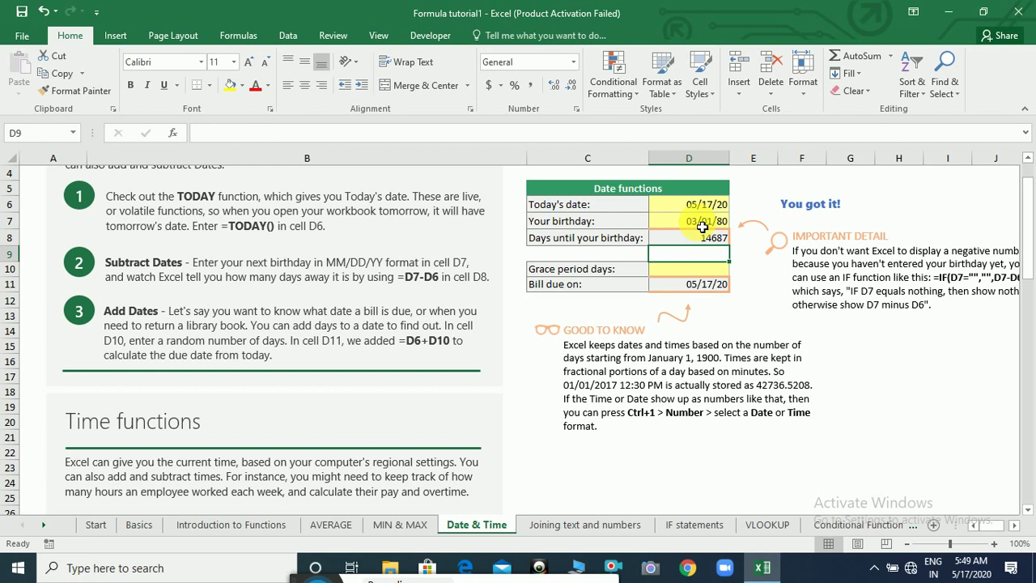
Enter =D7-D6 in cell D8 to subtract today's date from the birthday, and check the formula.
{"action": "left_click", "coordinate": [702, 241]}
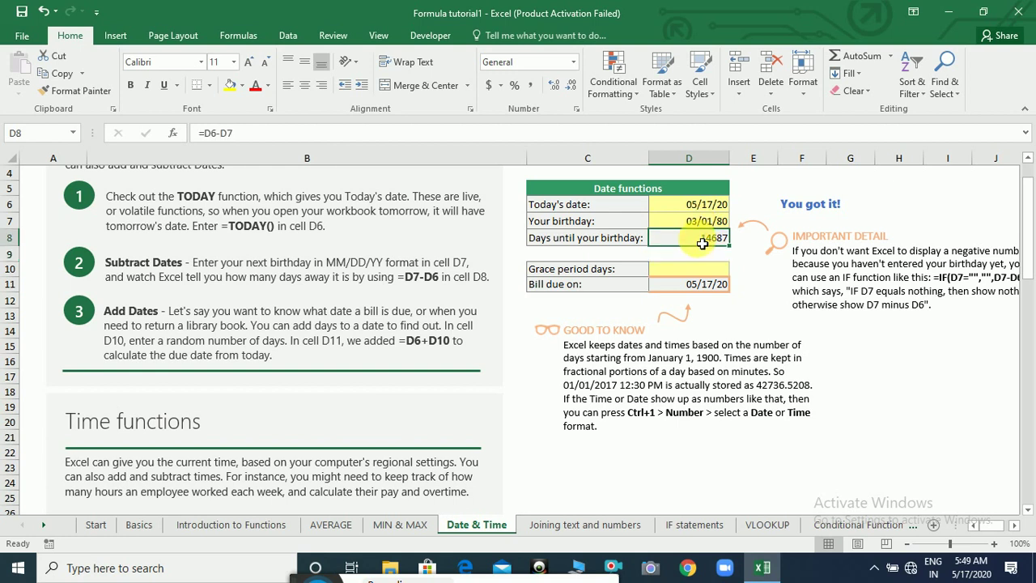
{"action": "type", "text": "="}
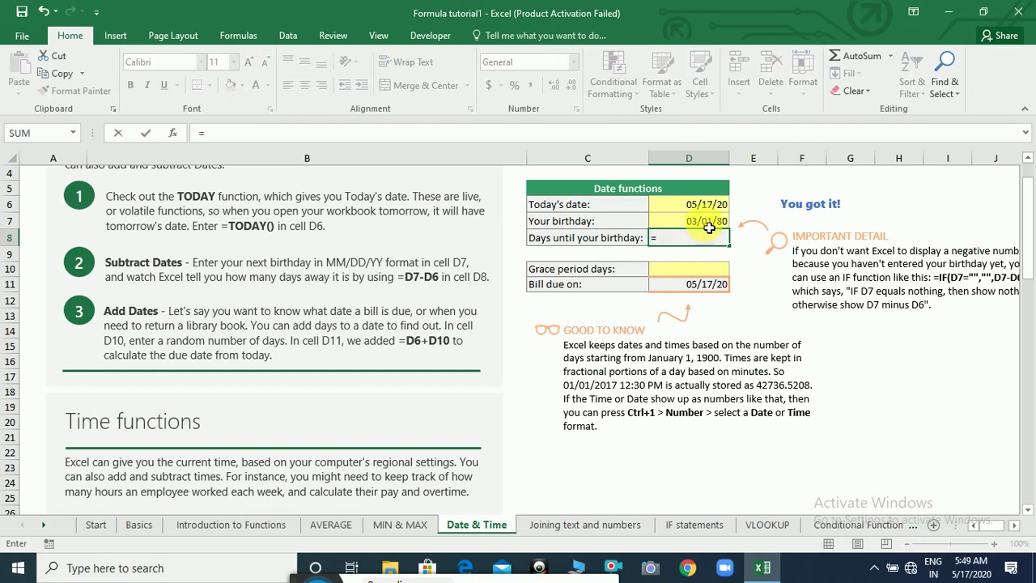
{"action": "left_click", "coordinate": [712, 225]}
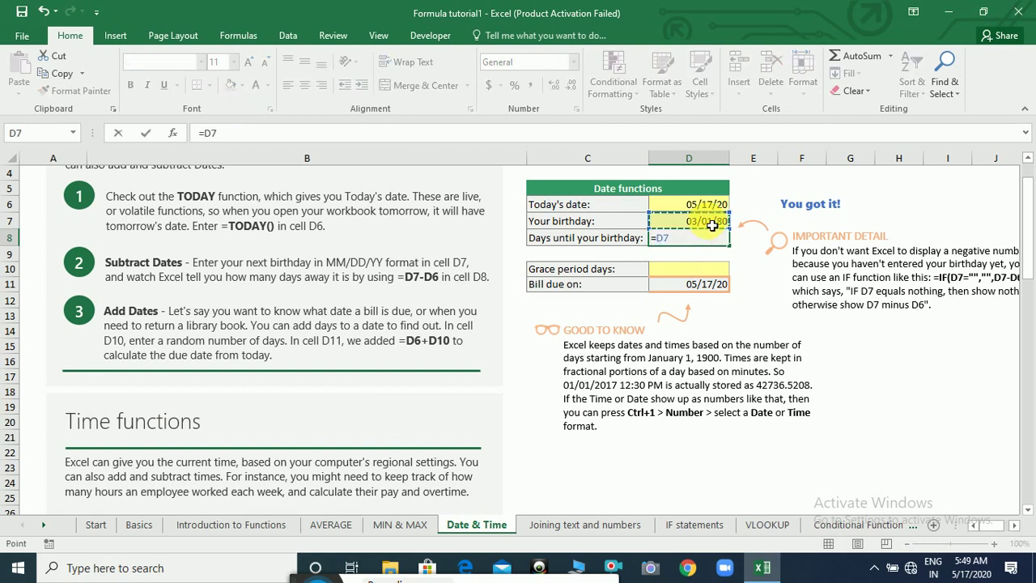
{"action": "type", "text": "-"}
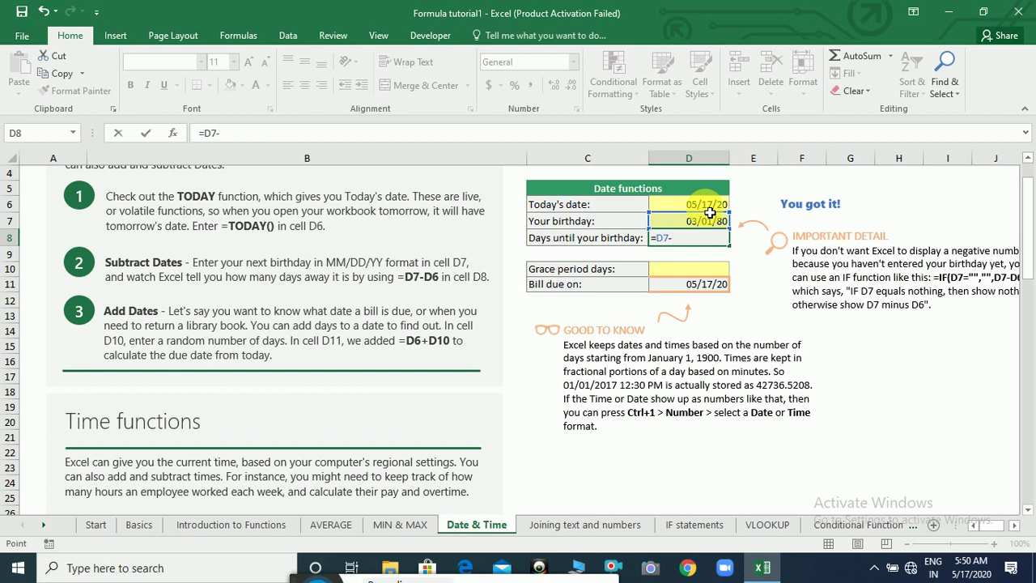
{"action": "left_click", "coordinate": [710, 210]}
{"action": "key", "text": "Return"}
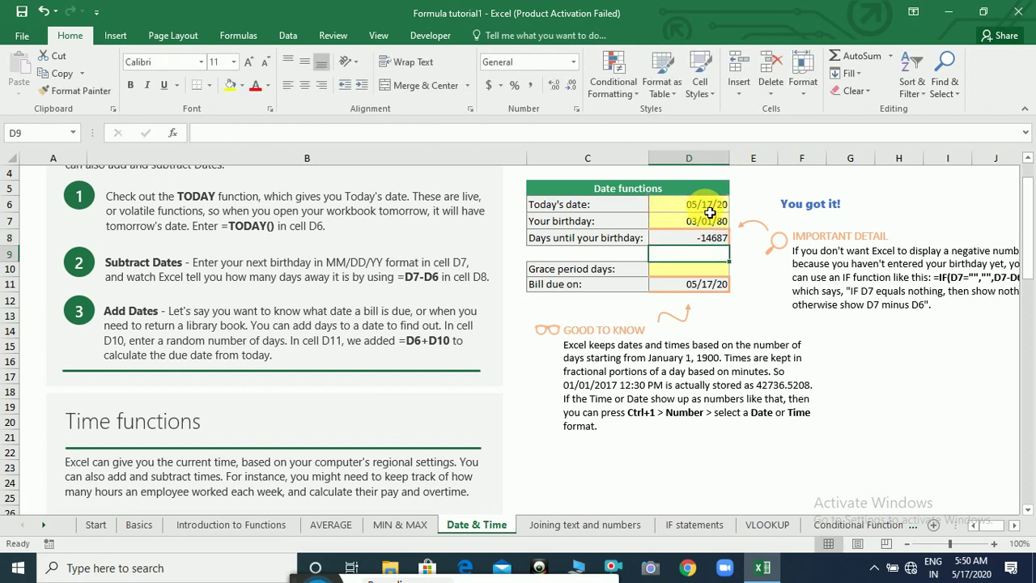
{"action": "key", "text": "Up"}
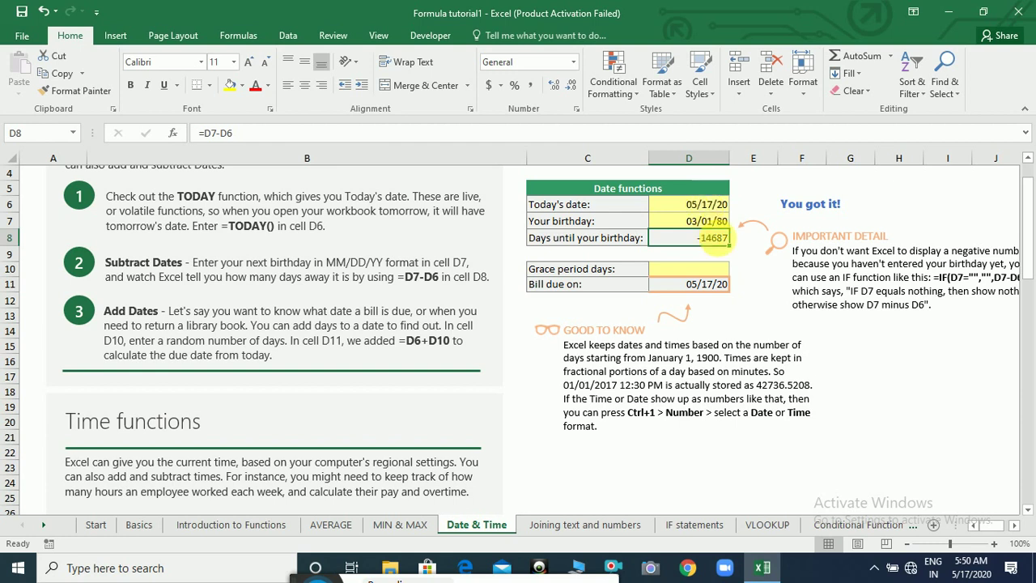
Enter =D7+D6 in cell D10 beside Grace period days.
{"action": "left_click", "coordinate": [695, 276]}
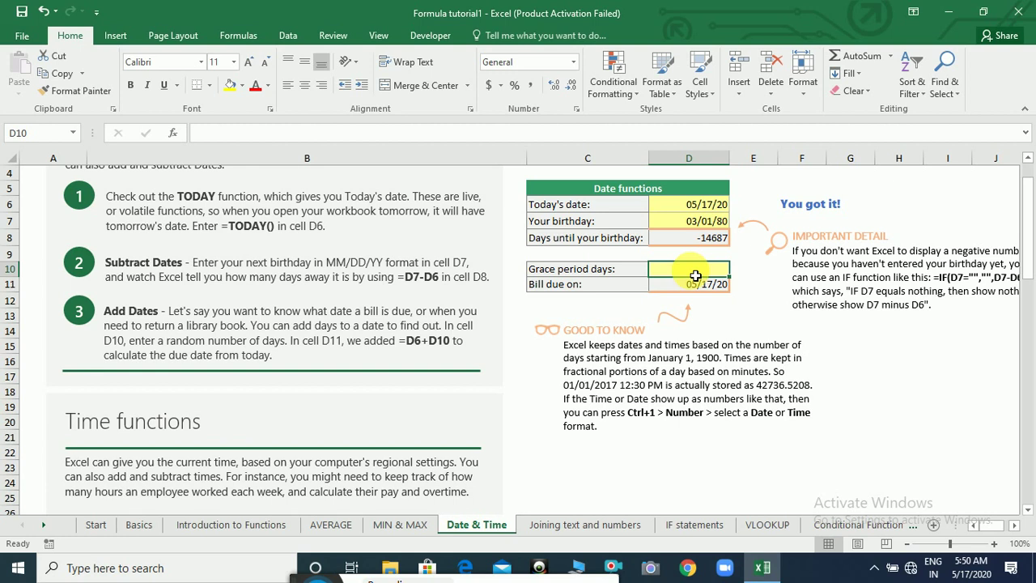
{"action": "type", "text": "="}
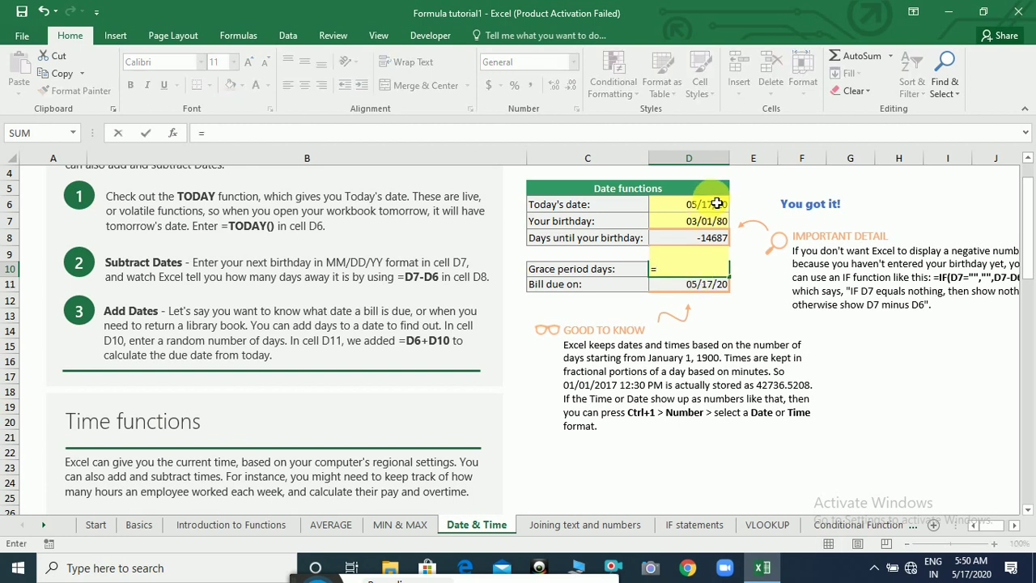
{"action": "left_click", "coordinate": [711, 223]}
{"action": "type", "text": "+"}
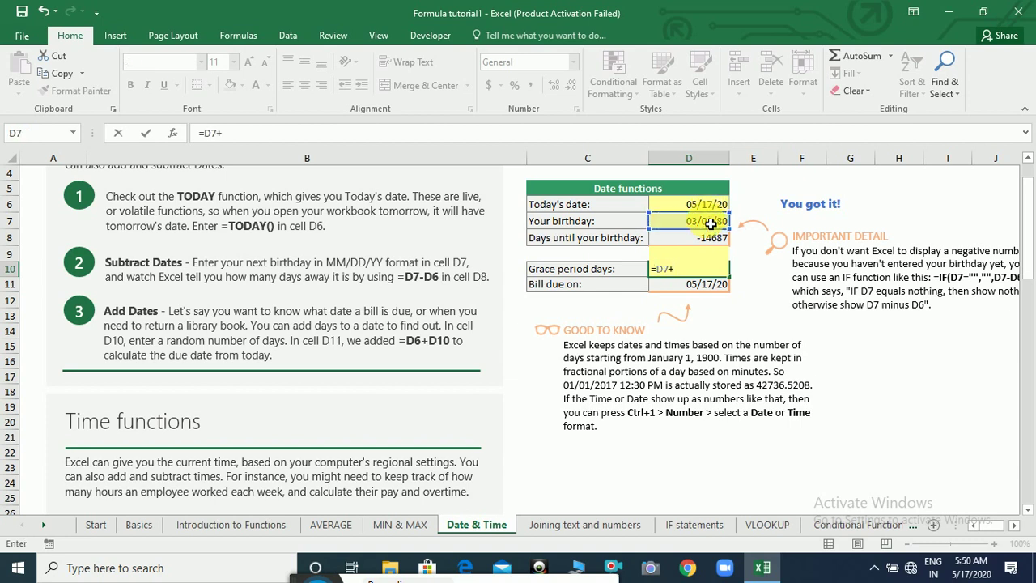
{"action": "left_click", "coordinate": [711, 209]}
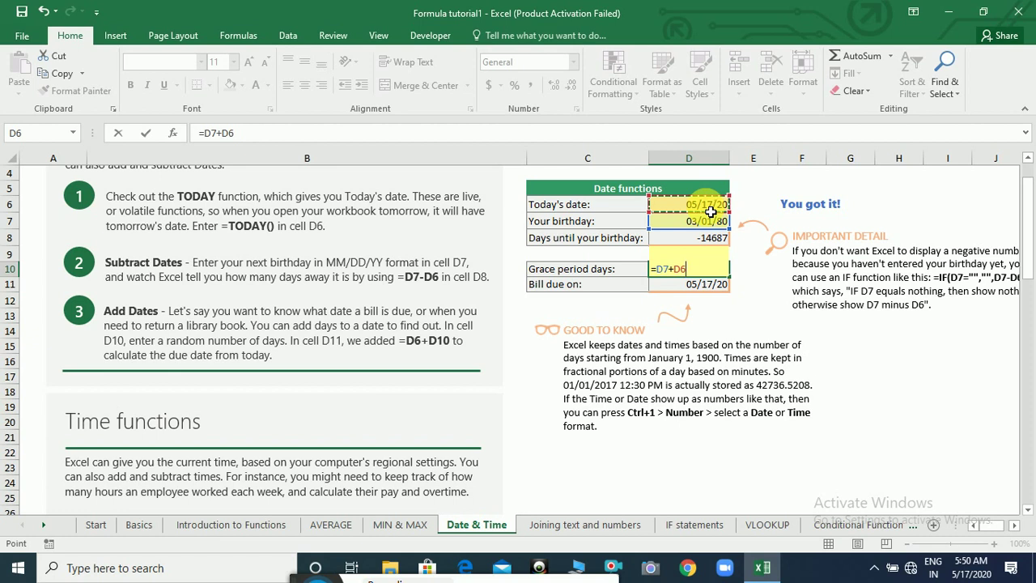
{"action": "key", "text": "Return"}
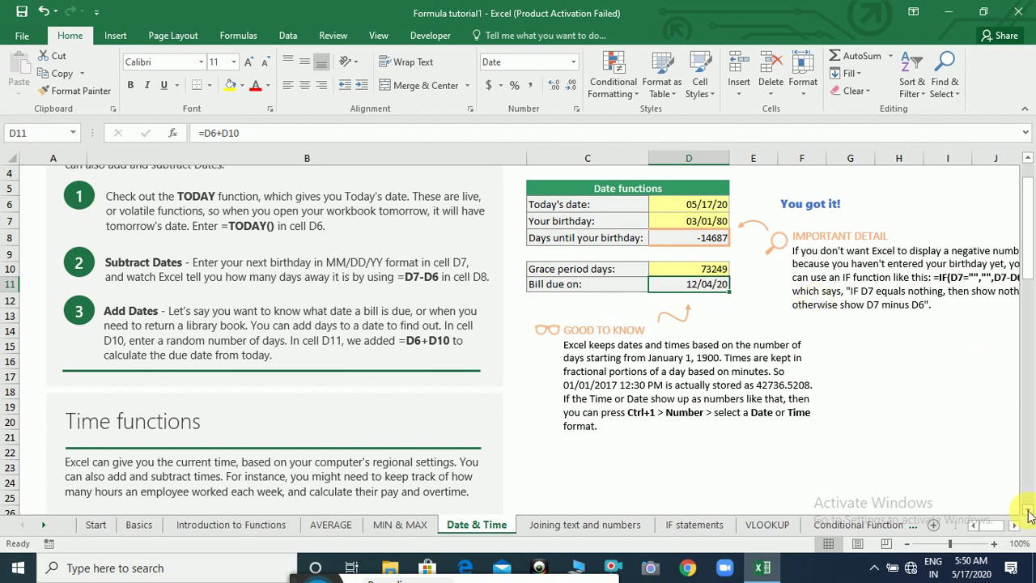
Enter =NOW() in the empty cell G26 beside the Time functions section.
{"action": "scroll", "coordinate": [1030, 514], "scroll_direction": "down", "scroll_amount": 4}
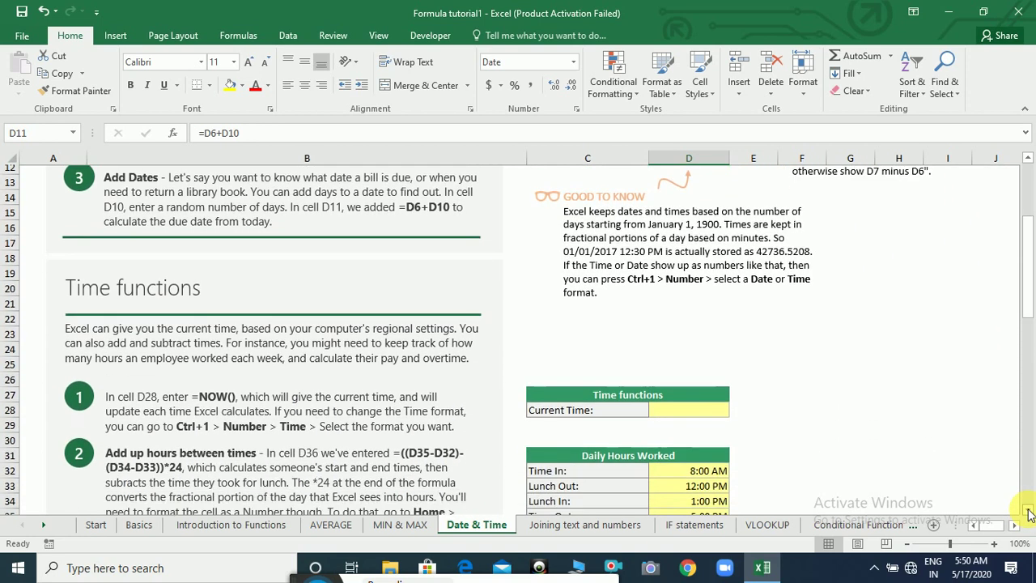
{"action": "scroll", "coordinate": [1030, 515], "scroll_direction": "down", "scroll_amount": 2}
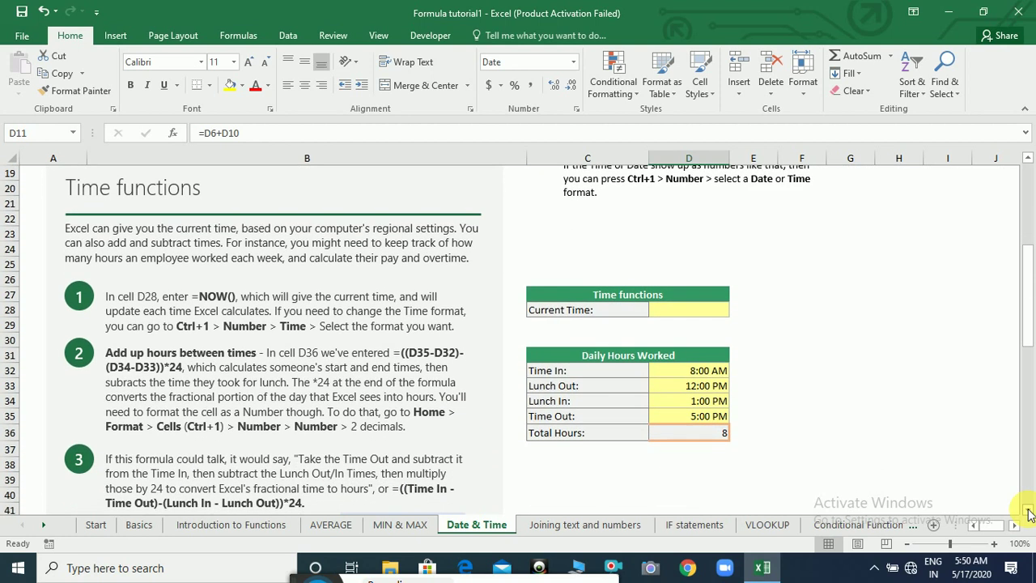
{"action": "left_click", "coordinate": [824, 236]}
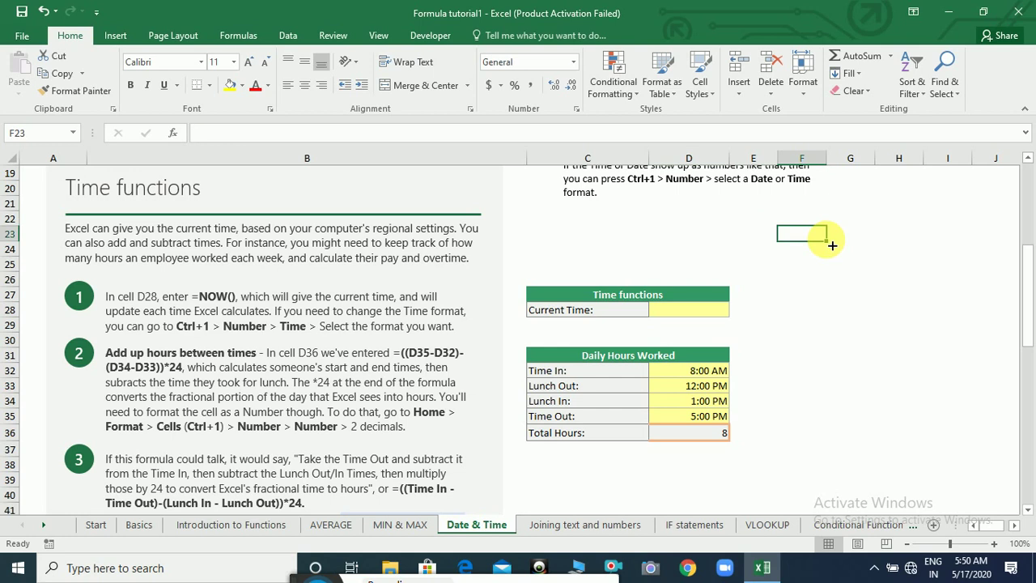
{"action": "left_click", "coordinate": [862, 285]}
{"action": "type", "text": "=no"}
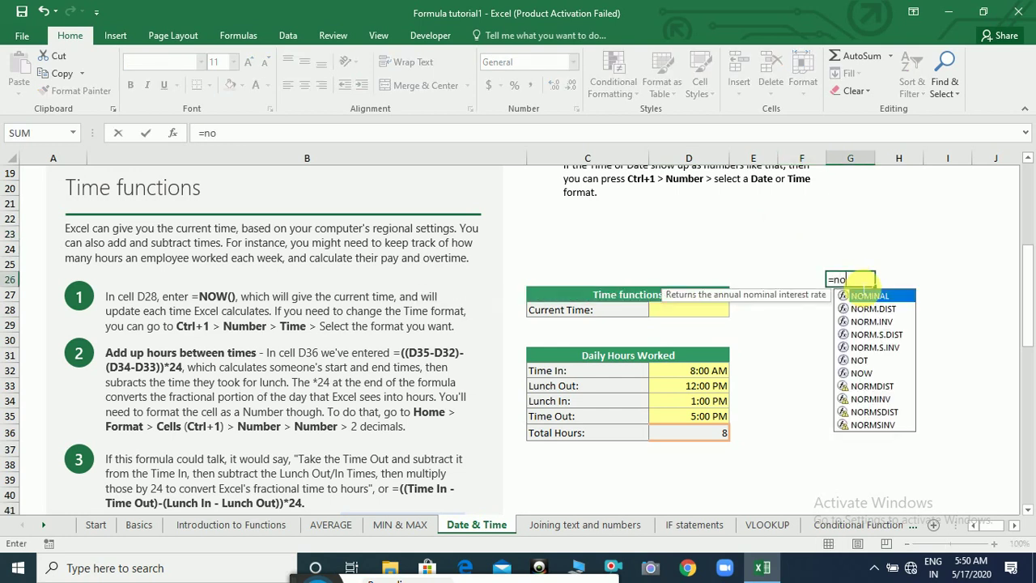
{"action": "type", "text": "w("}
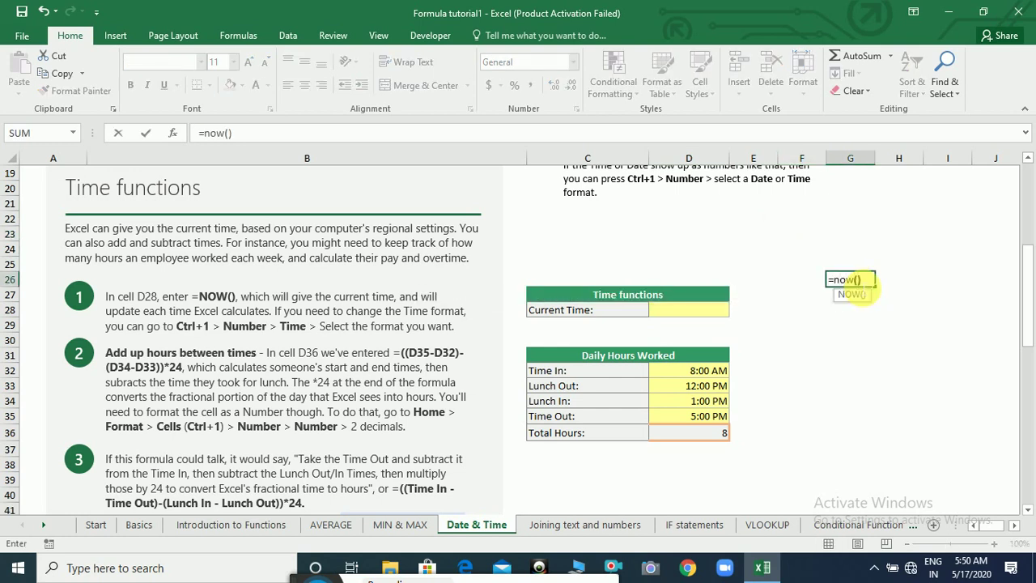
{"action": "type", "text": ")"}
{"action": "key", "text": "Return"}
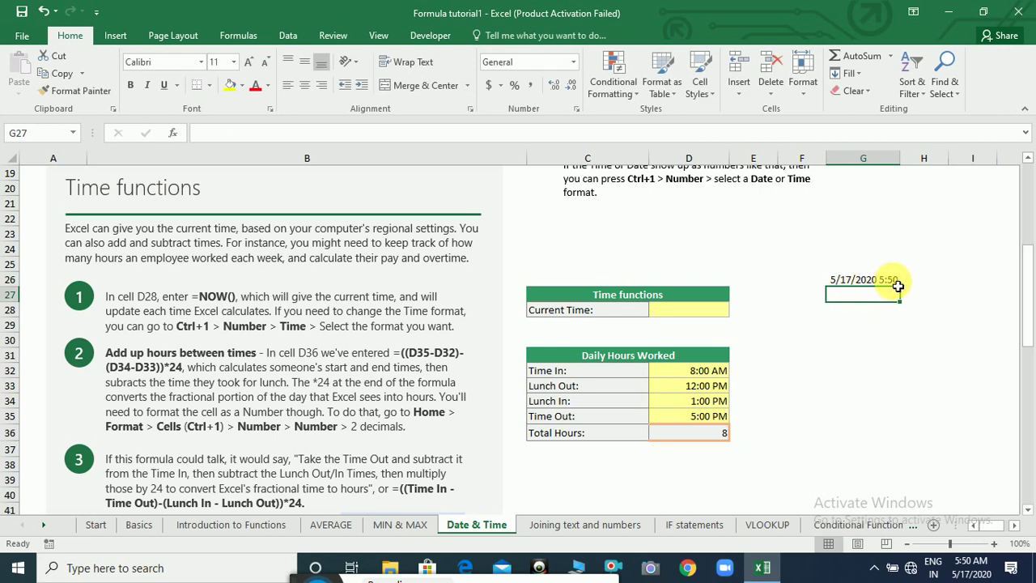
Enter =NOW() in cell D28 beside Current Time.
{"action": "left_click", "coordinate": [694, 314]}
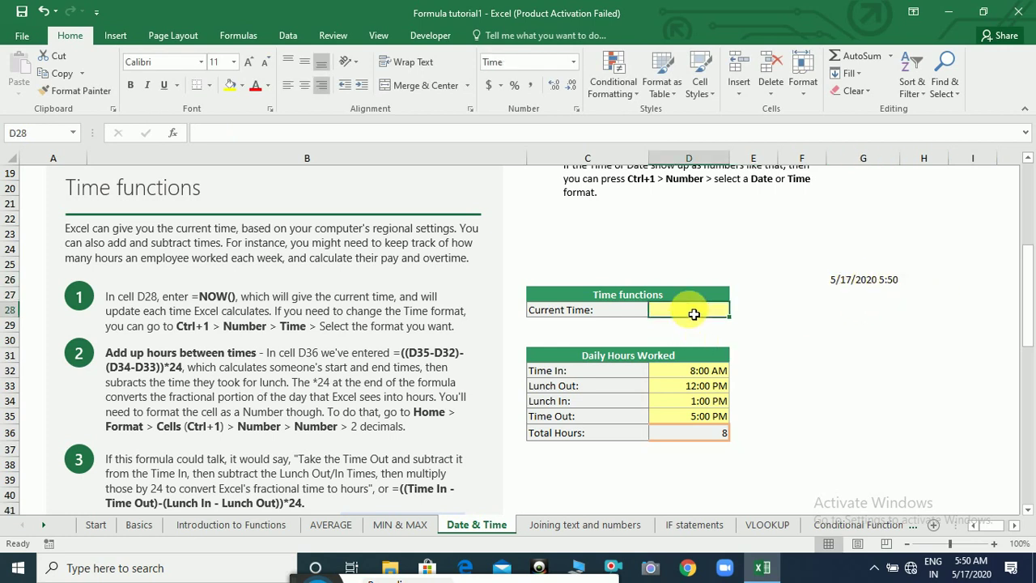
{"action": "type", "text": "=now"}
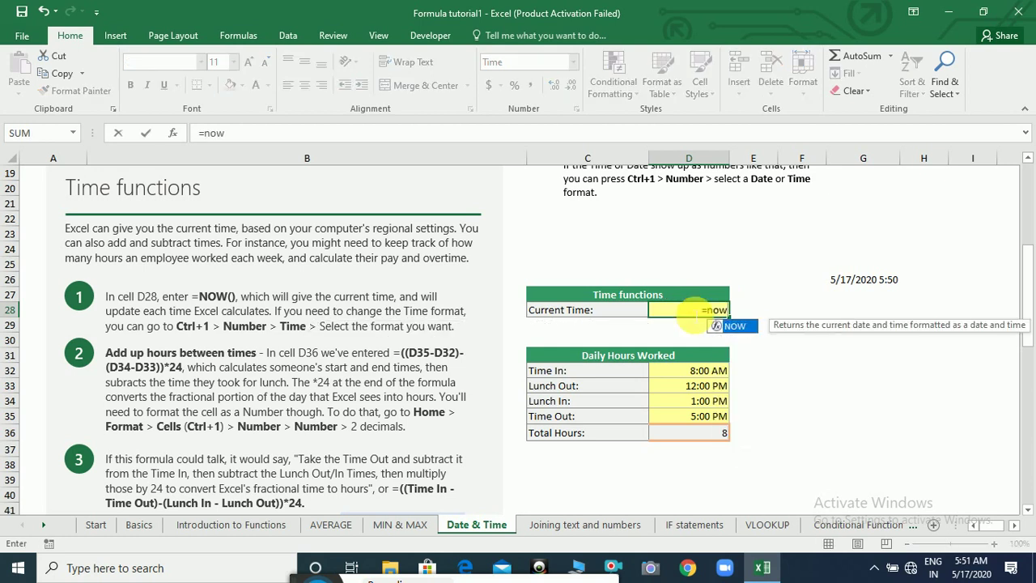
{"action": "type", "text": "()"}
{"action": "key", "text": "Return"}
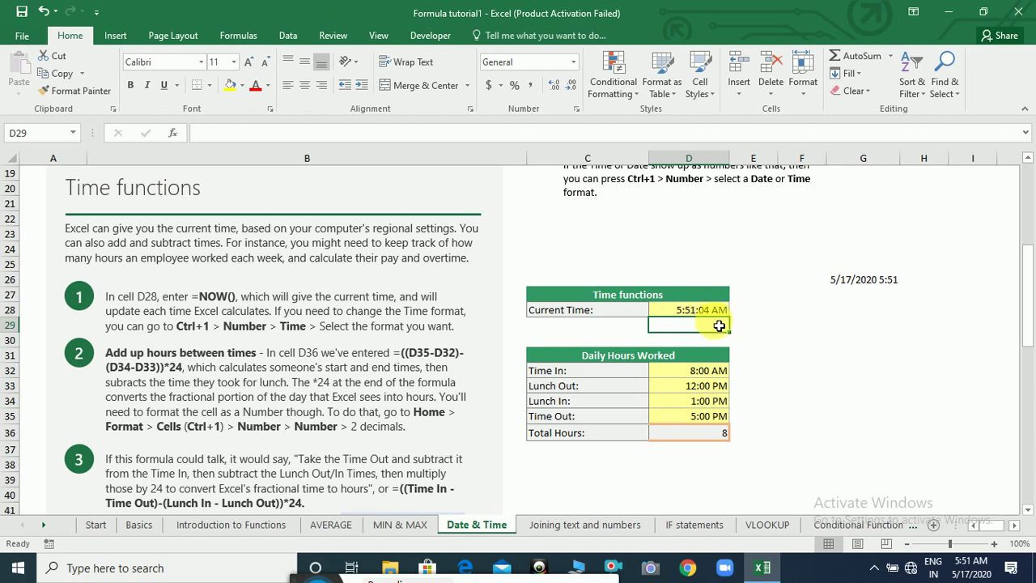
Format cell G26 with the Time number format of type 1:30:55 PM and compare it with cell D28.
{"action": "left_click", "coordinate": [857, 288]}
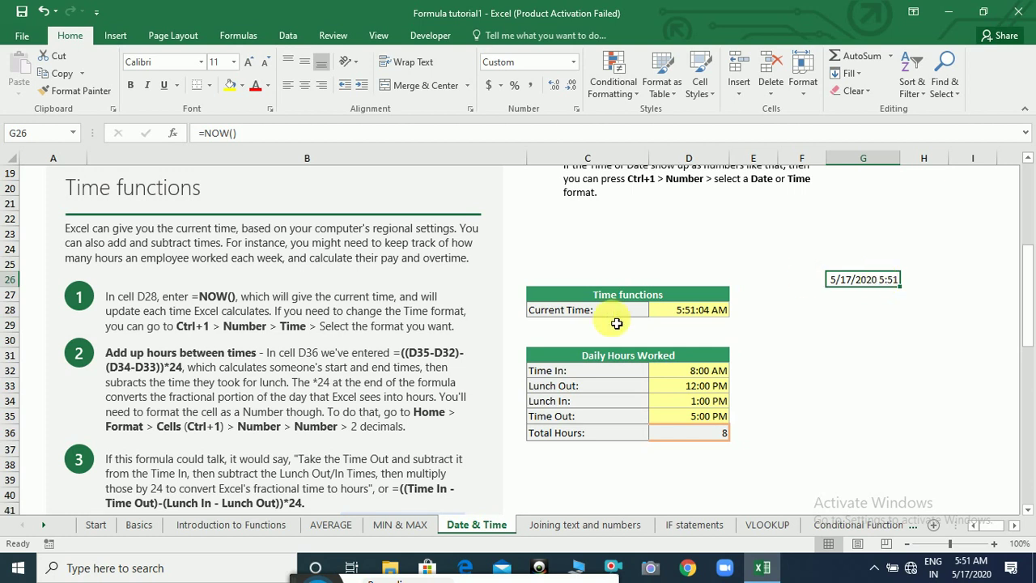
{"action": "right_click", "coordinate": [892, 281]}
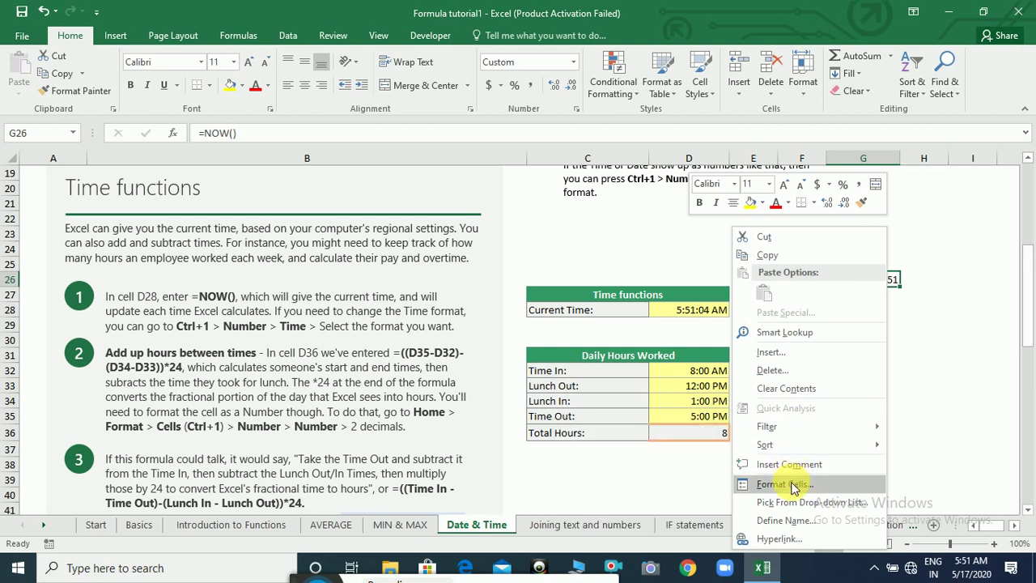
{"action": "key", "text": "Escape"}
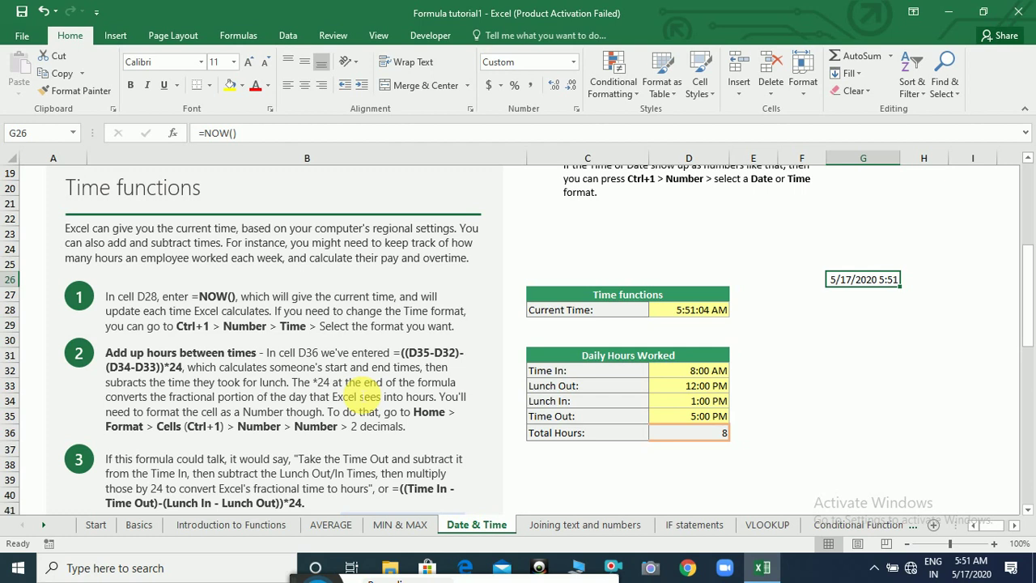
{"action": "key", "text": "ctrl+1"}
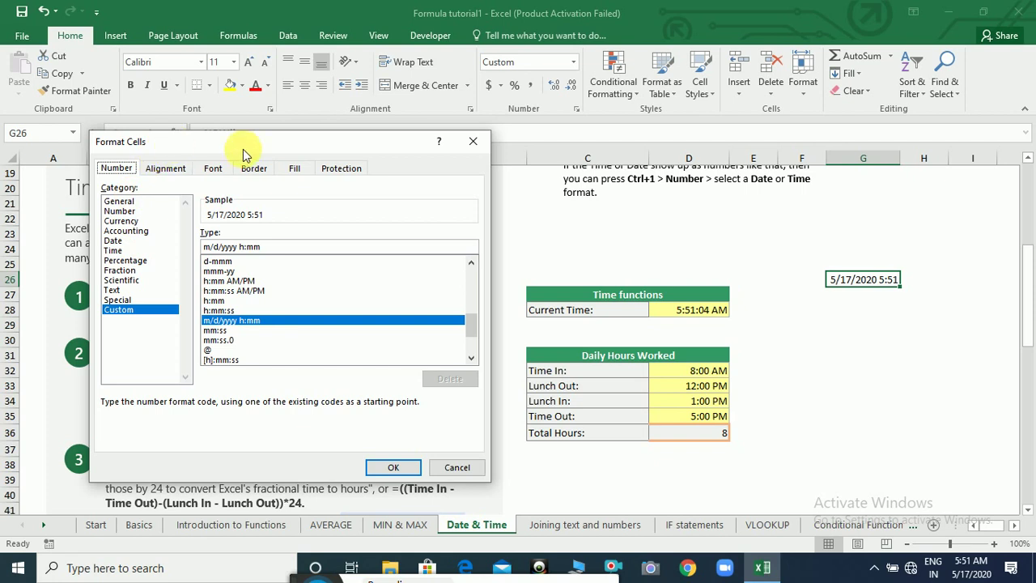
{"action": "left_click_drag", "start_coordinate": [244, 154], "coordinate": [383, 180]}
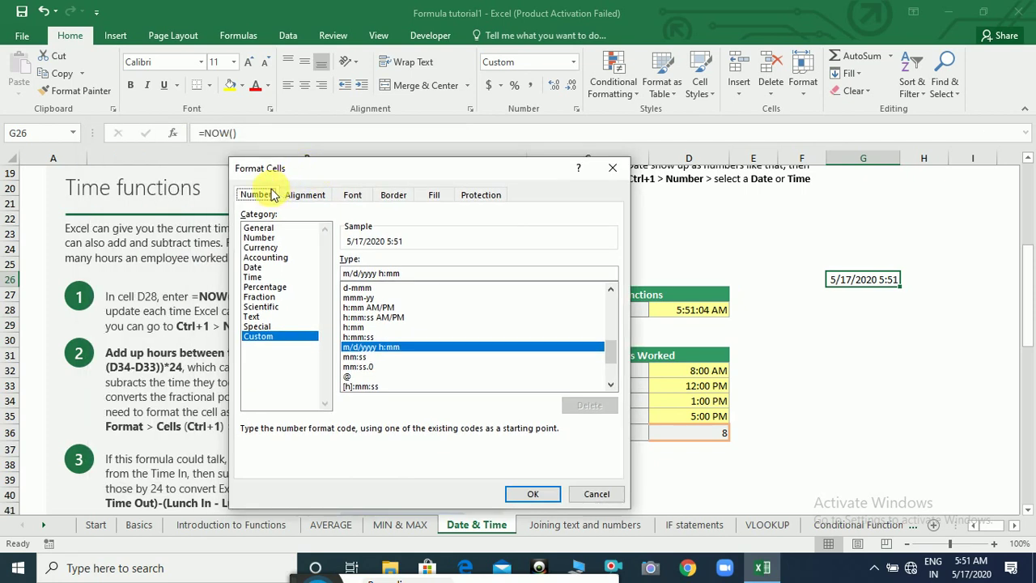
{"action": "left_click", "coordinate": [254, 278]}
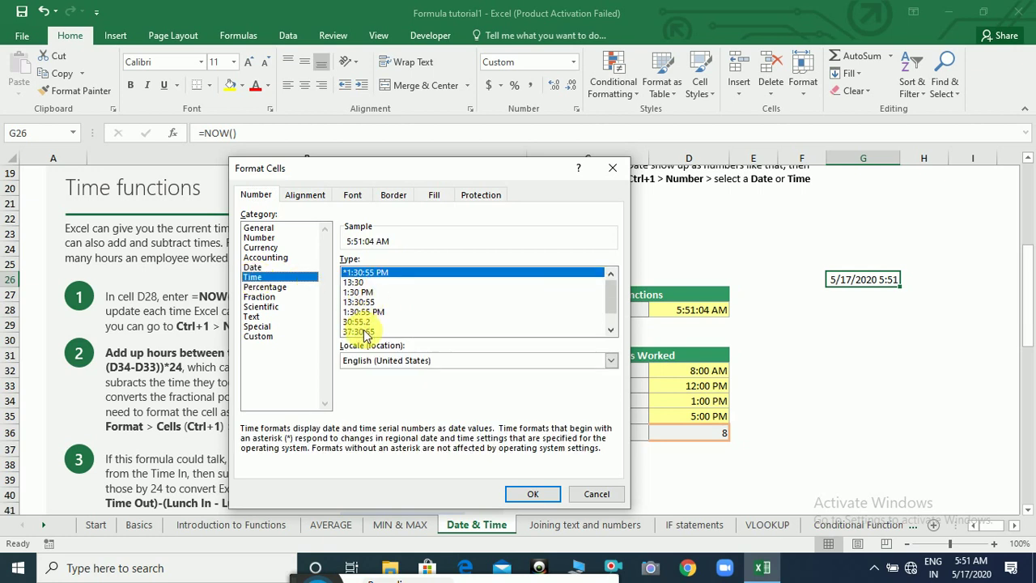
{"action": "left_click", "coordinate": [364, 312]}
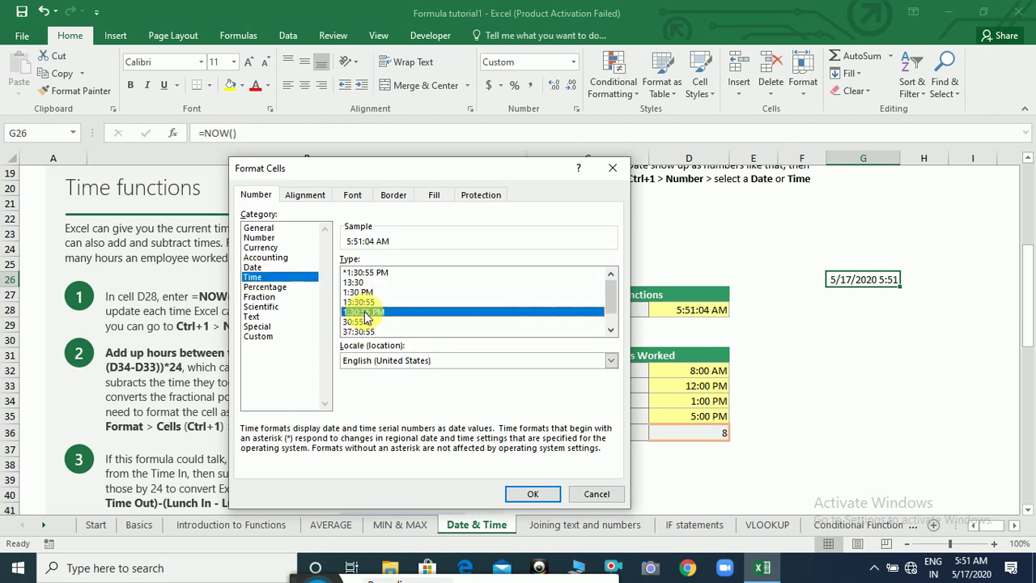
{"action": "left_click", "coordinate": [523, 493]}
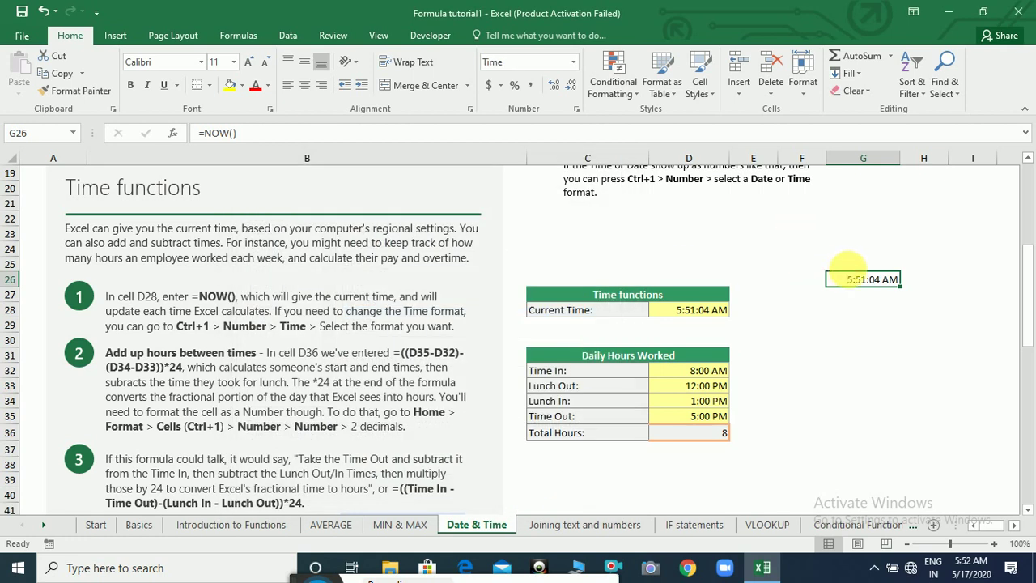
{"action": "left_click", "coordinate": [684, 310]}
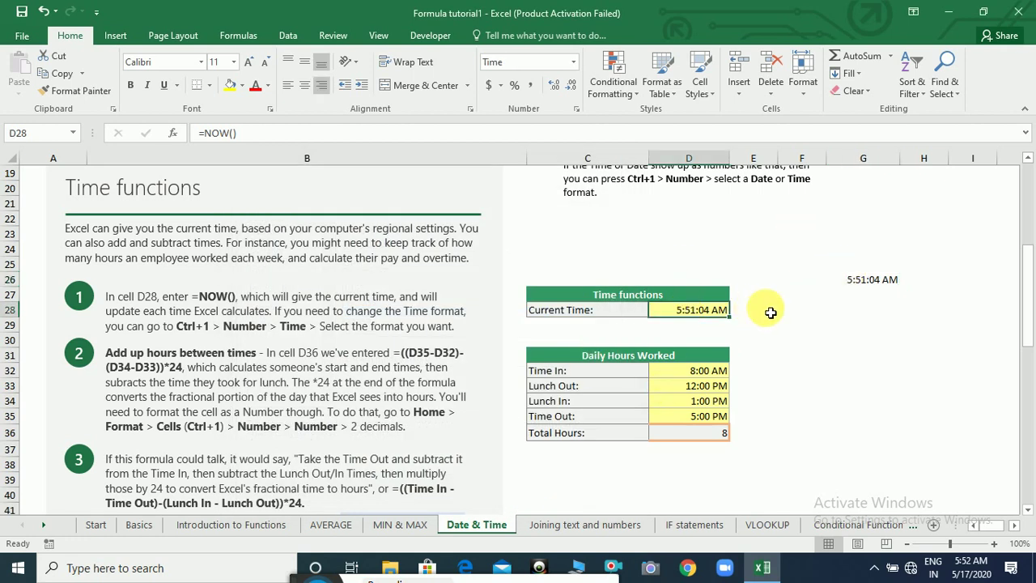
{"action": "left_click", "coordinate": [855, 279]}
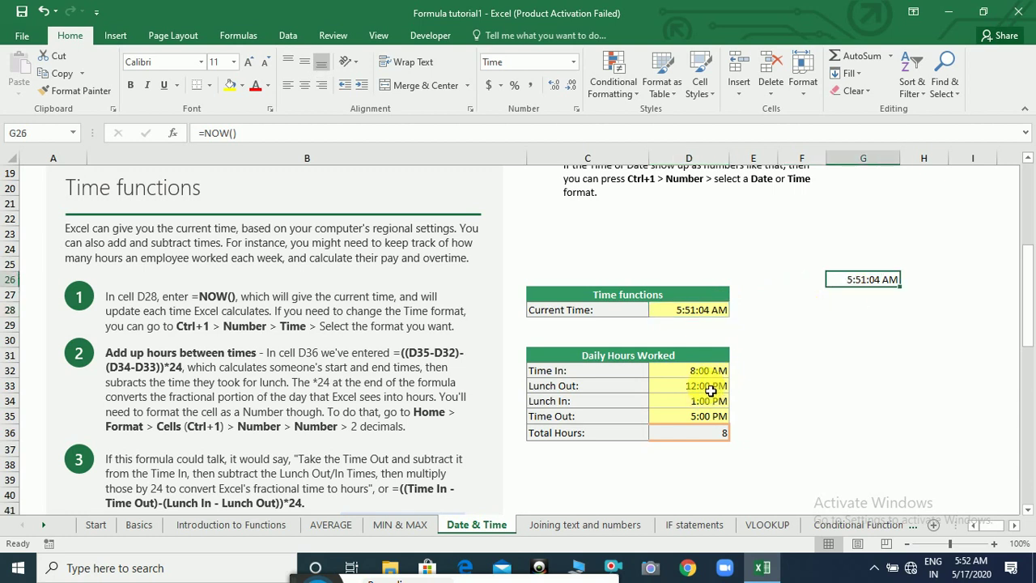
Enter =D35-D32 in cell F32 to subtract Time In from Time Out in the Daily Hours Worked table.
{"action": "left_click", "coordinate": [1028, 510]}
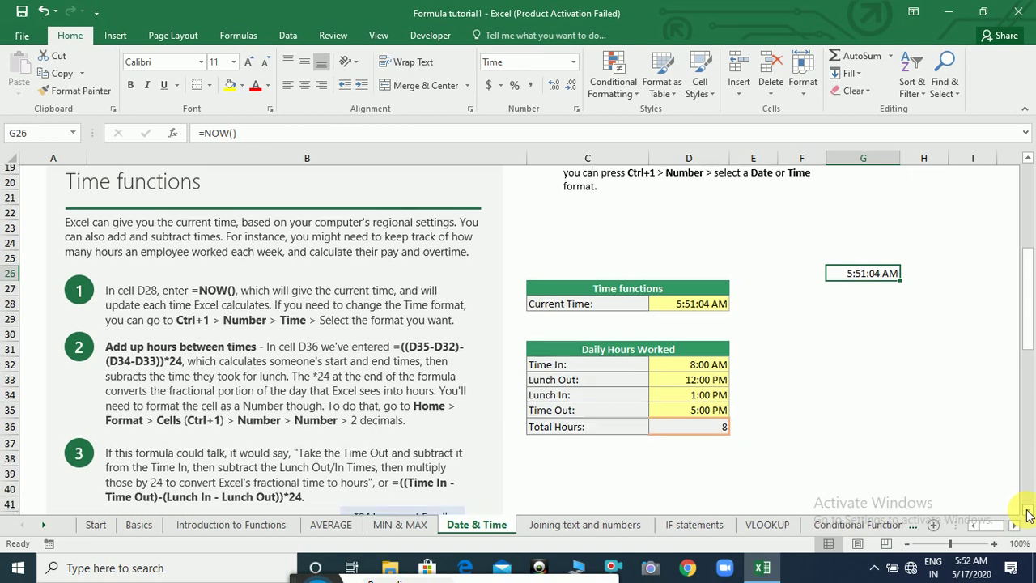
{"action": "scroll", "coordinate": [1028, 515], "scroll_direction": "down", "scroll_amount": 3}
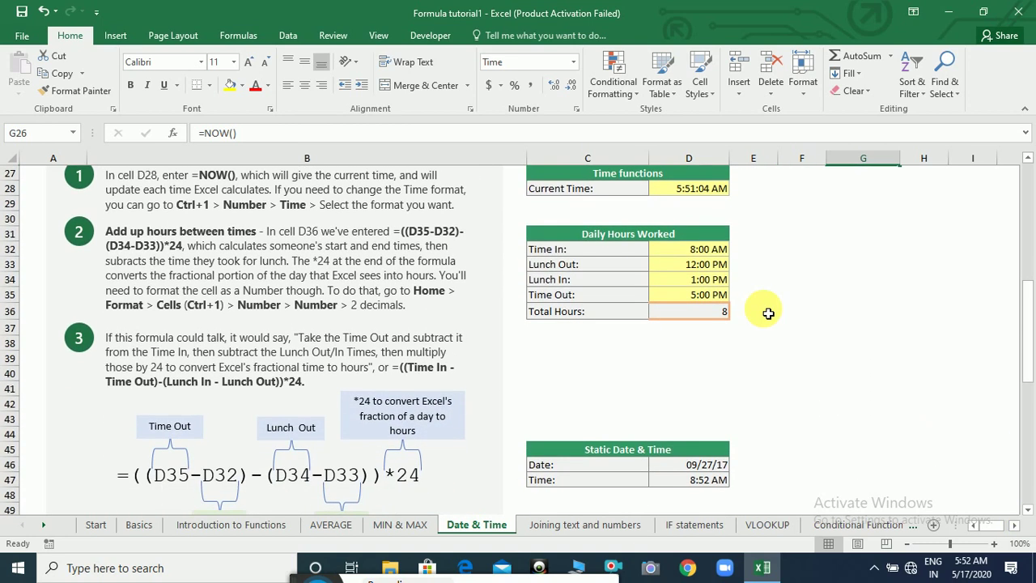
{"action": "left_click", "coordinate": [711, 254]}
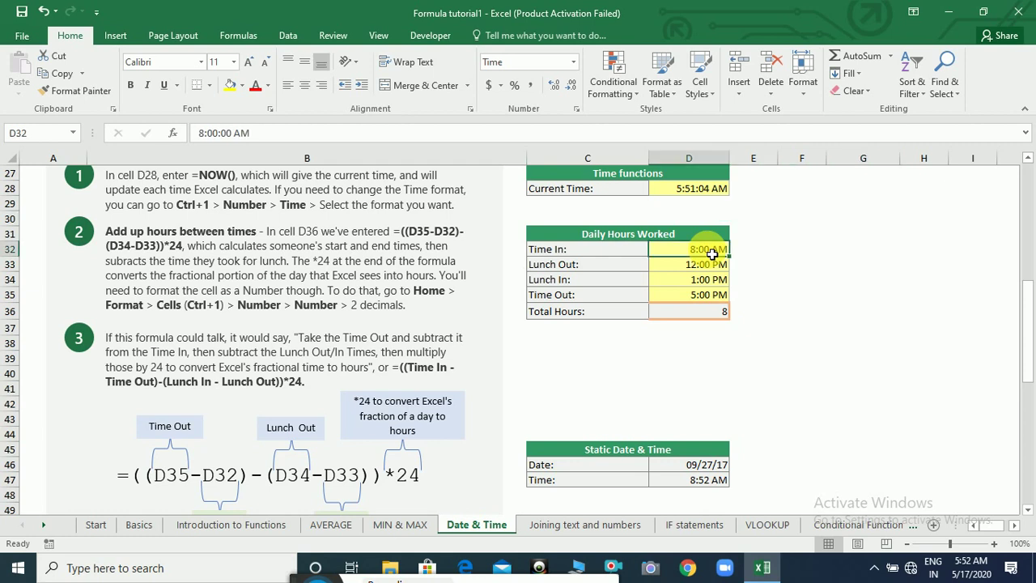
{"action": "left_click", "coordinate": [712, 300]}
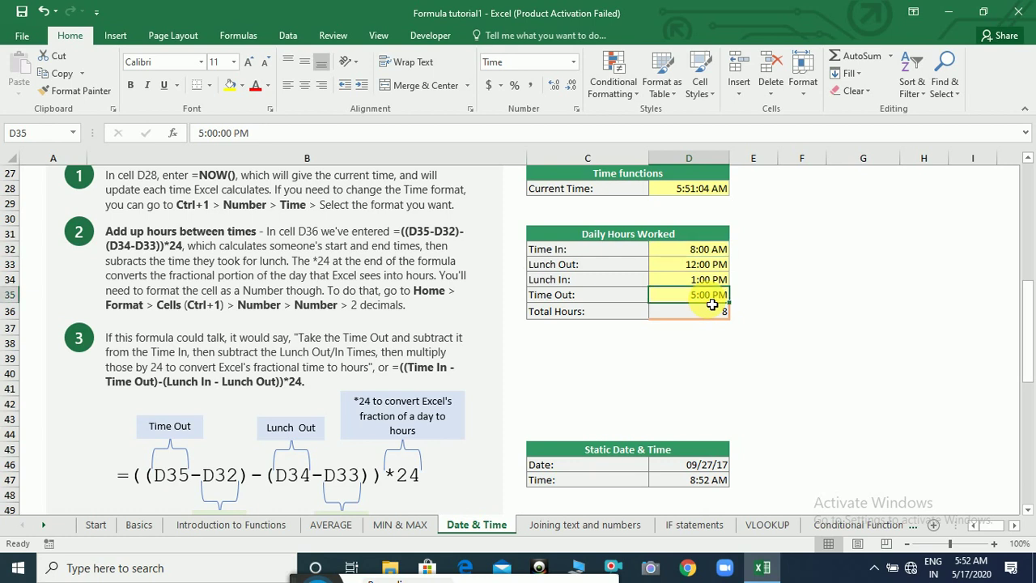
{"action": "left_click", "coordinate": [789, 253]}
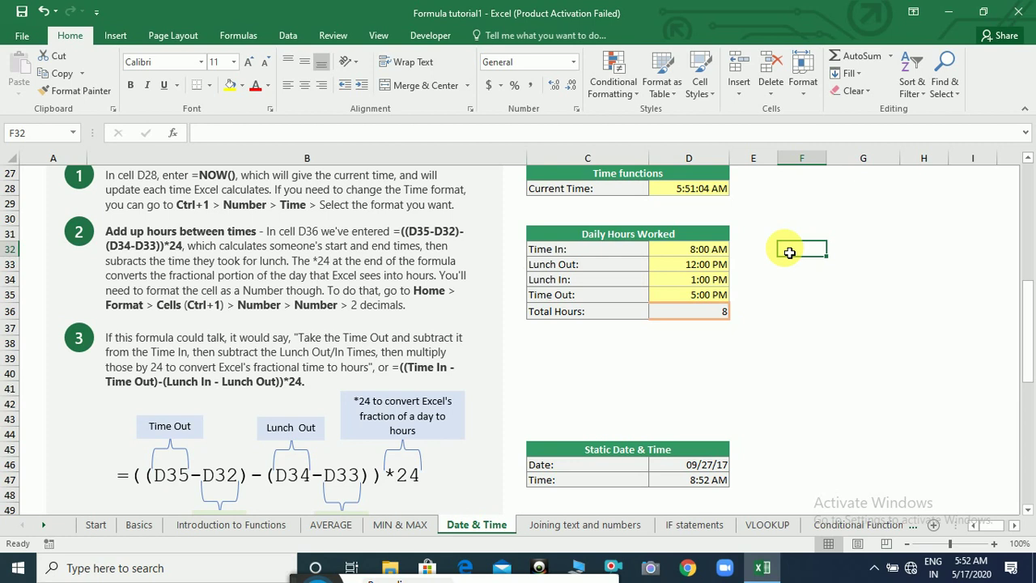
{"action": "type", "text": "="}
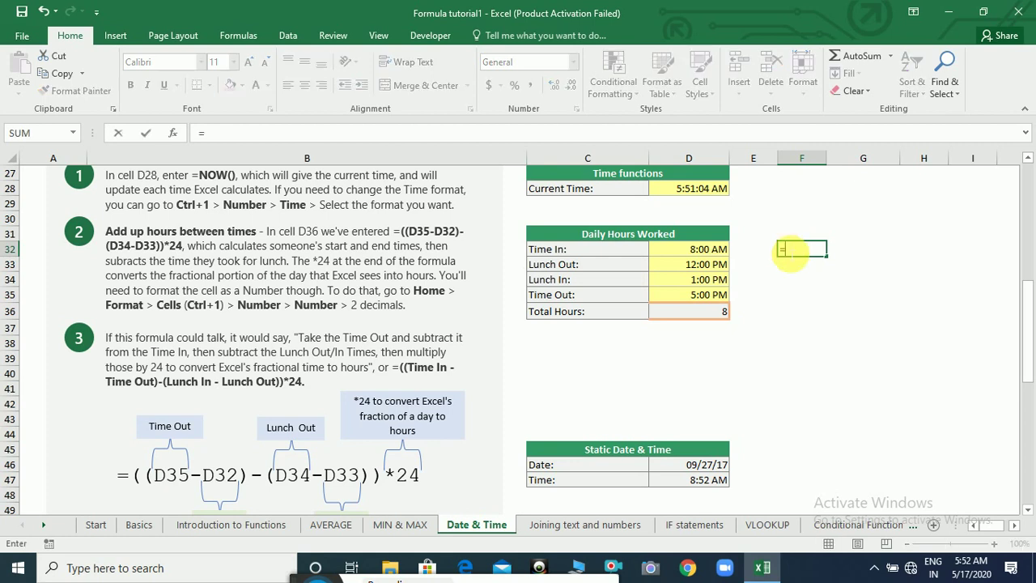
{"action": "left_click", "coordinate": [721, 298]}
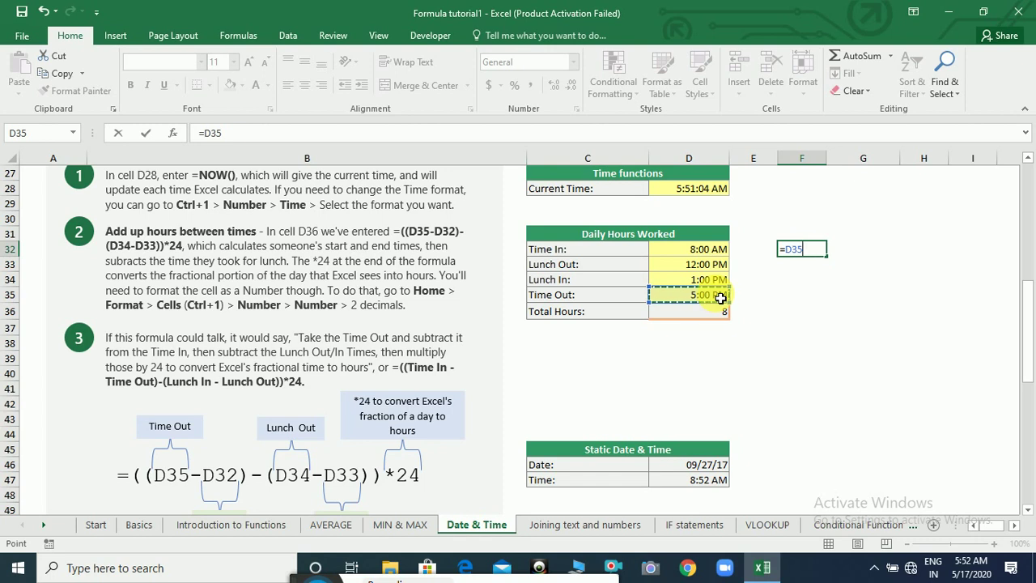
{"action": "type", "text": "-"}
{"action": "left_click", "coordinate": [713, 256]}
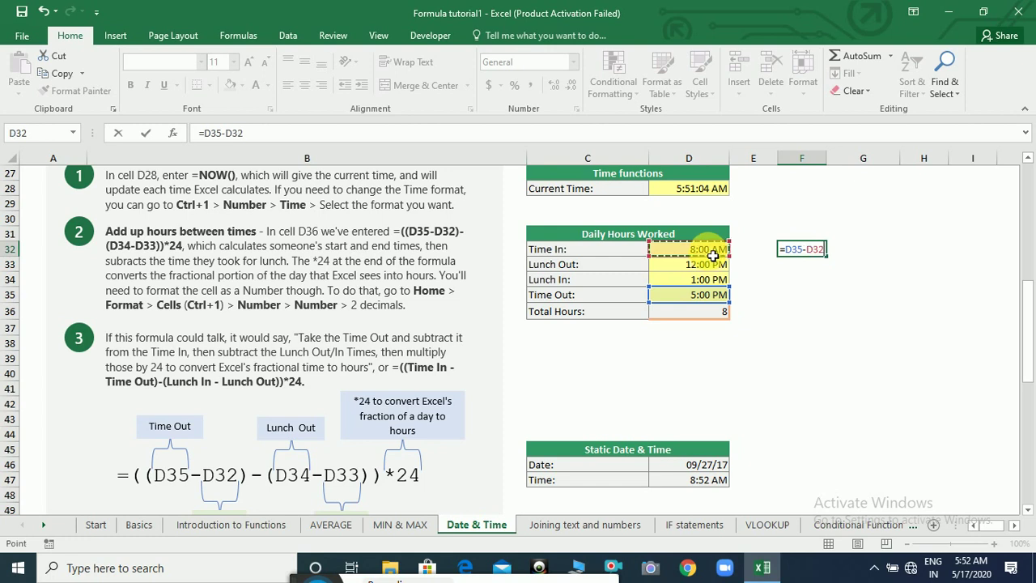
{"action": "key", "text": "Return"}
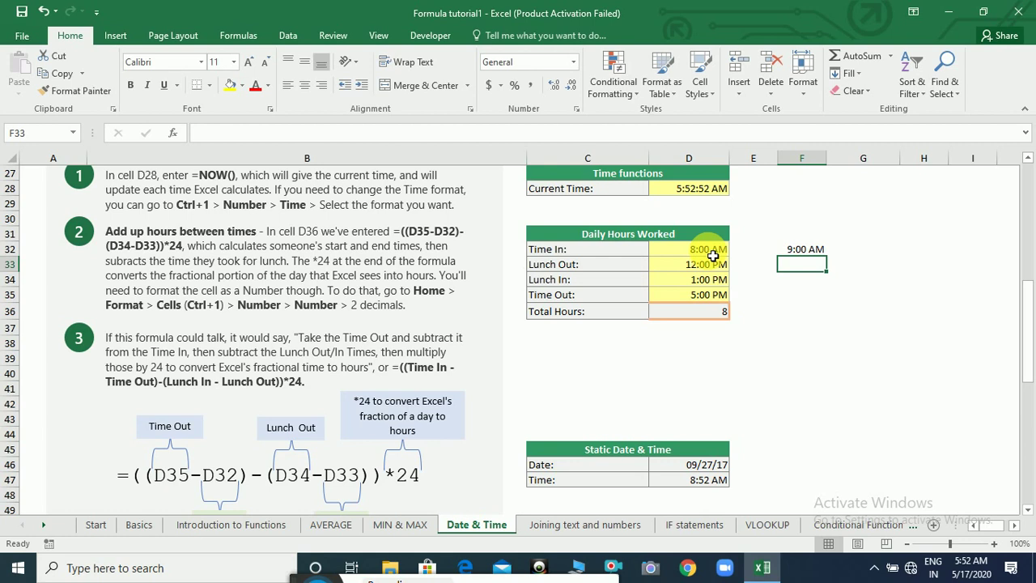
Wrap the formula in cell F32 in parentheses so that it reads =(D35-D32).
{"action": "left_click", "coordinate": [811, 255]}
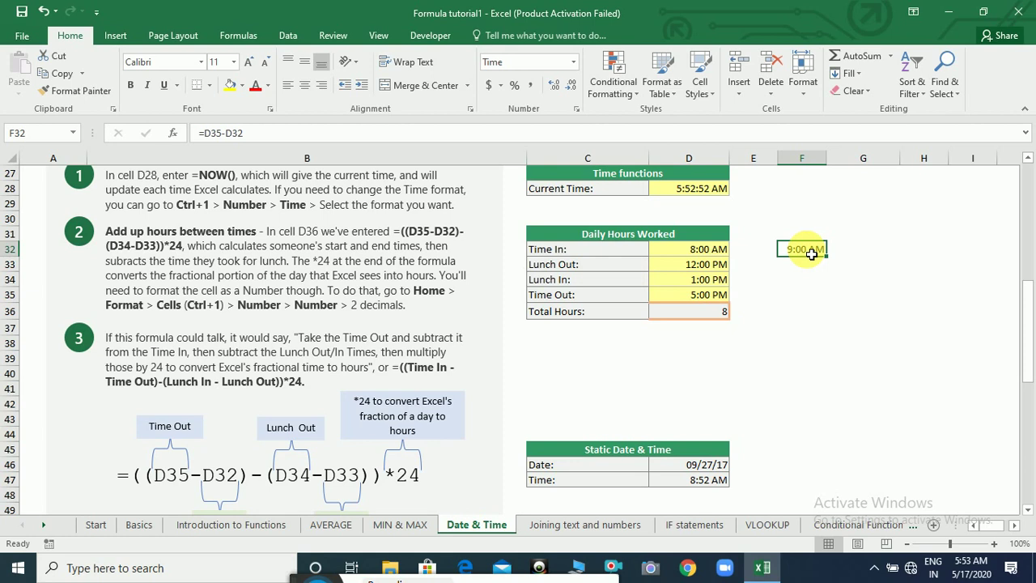
{"action": "left_click", "coordinate": [261, 133]}
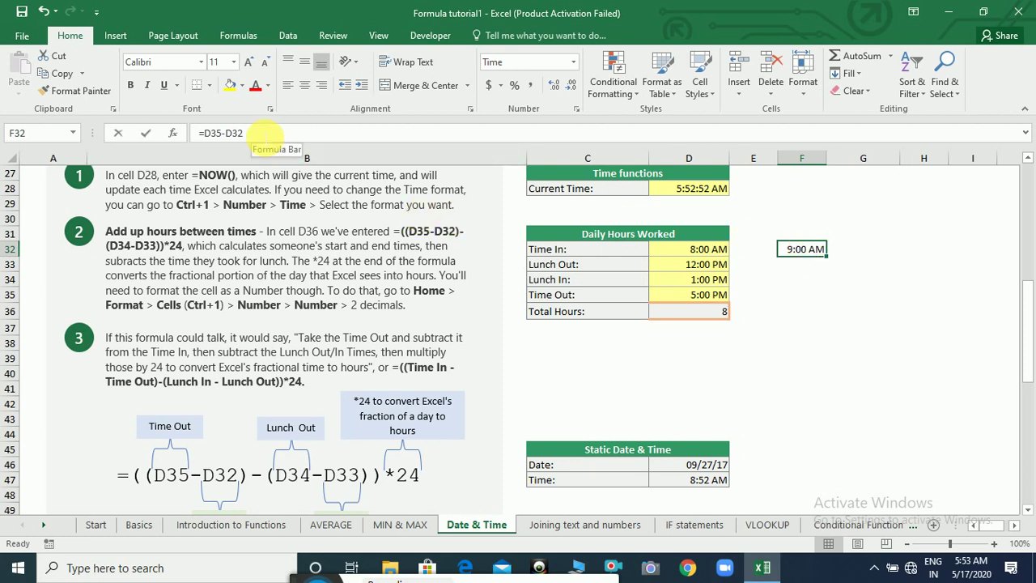
{"action": "type", "text": ")"}
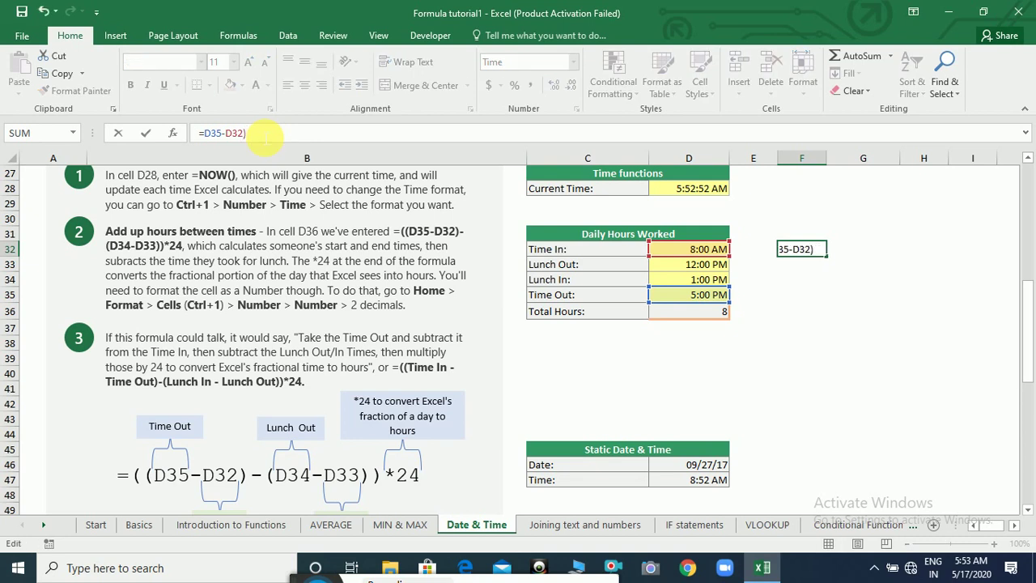
{"action": "key", "text": "Left"}
{"action": "key", "text": "Left"}
{"action": "key", "text": "Left"}
{"action": "key", "text": "Left"}
{"action": "type", "text": "("}
{"action": "key", "text": "Return"}
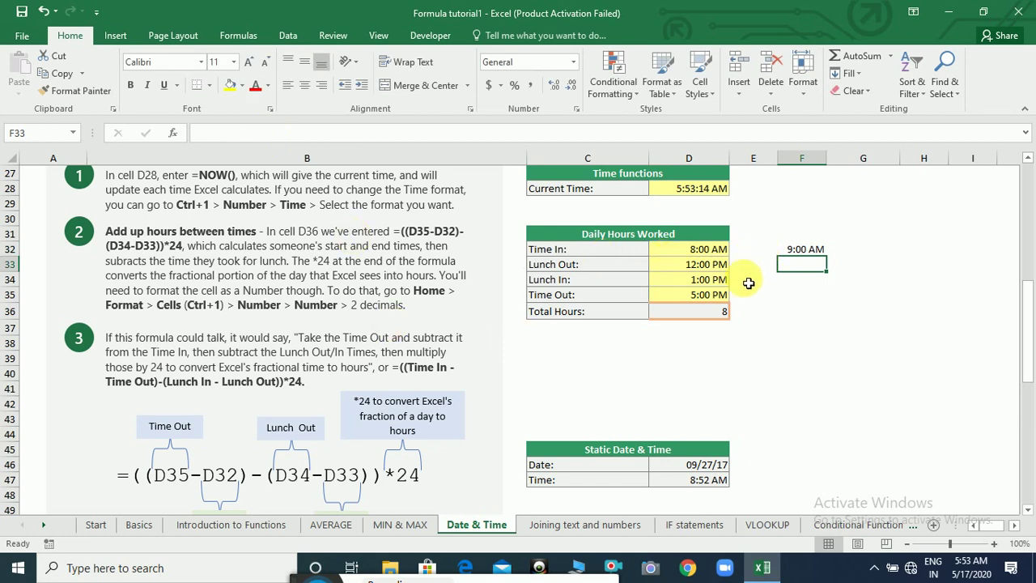
Enter the label In Office in cell G32 beside the time difference and make it bold.
{"action": "left_click", "coordinate": [811, 253]}
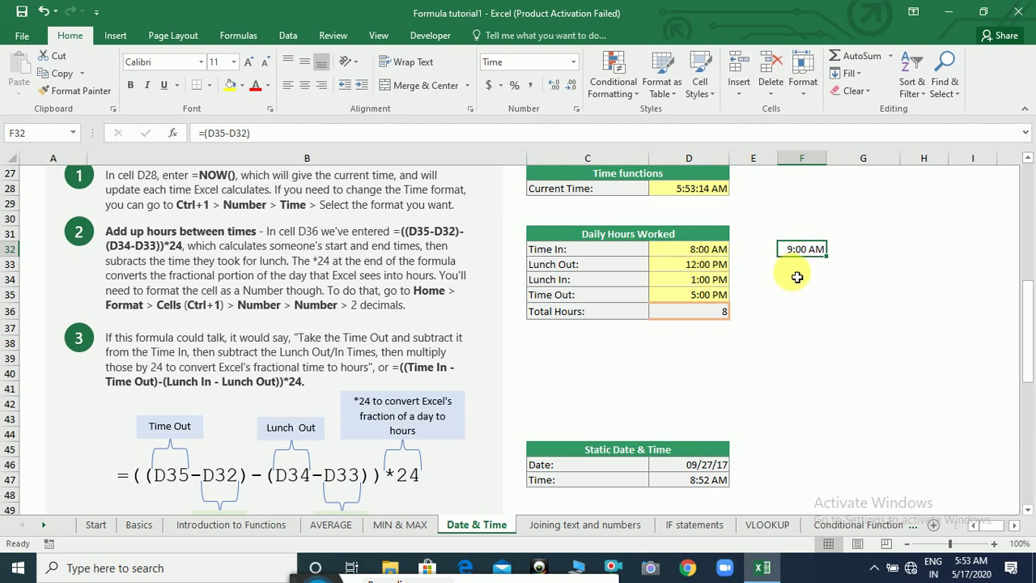
{"action": "left_click", "coordinate": [866, 251]}
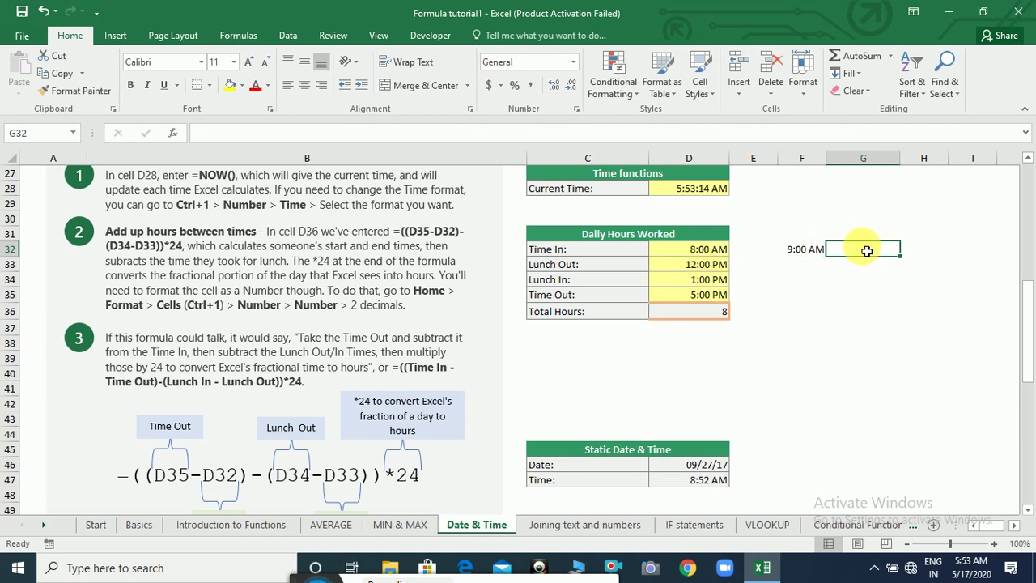
{"action": "type", "text": "In Iffie"}
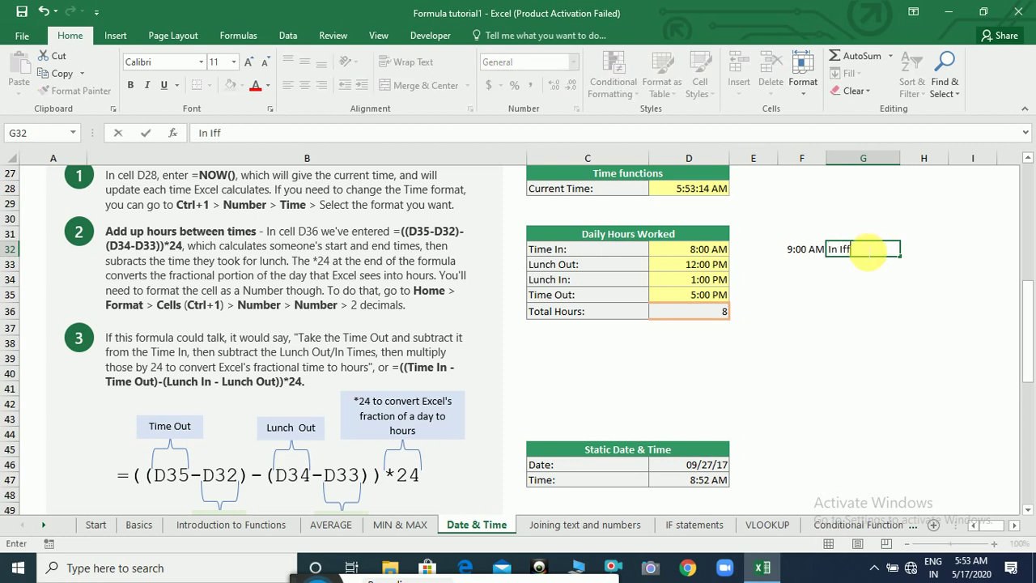
{"action": "key", "text": "BackSpace"}
{"action": "key", "text": "BackSpace"}
{"action": "key", "text": "BackSpace"}
{"action": "type", "text": "Office"}
{"action": "key", "text": "Return"}
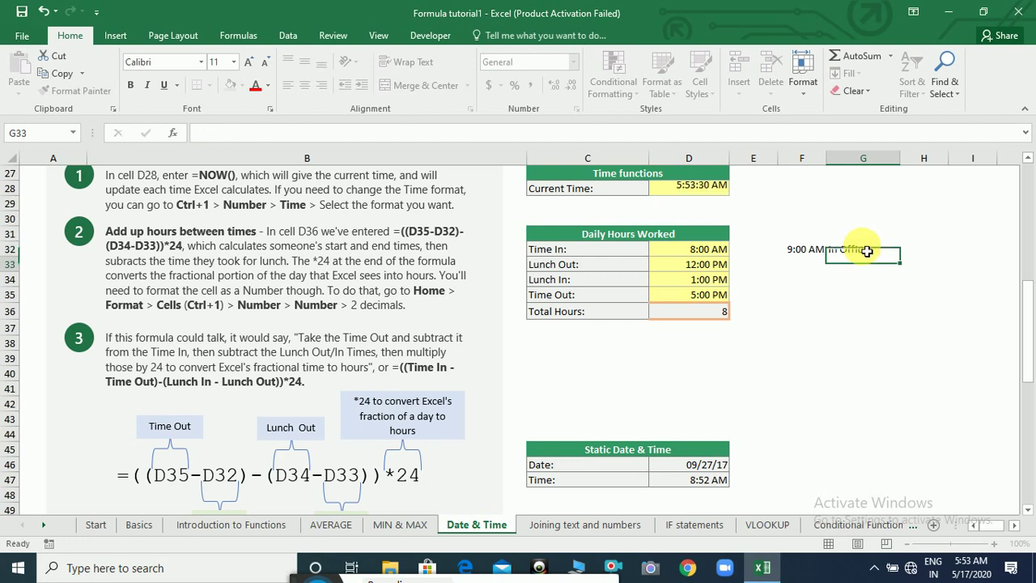
{"action": "left_click", "coordinate": [866, 251]}
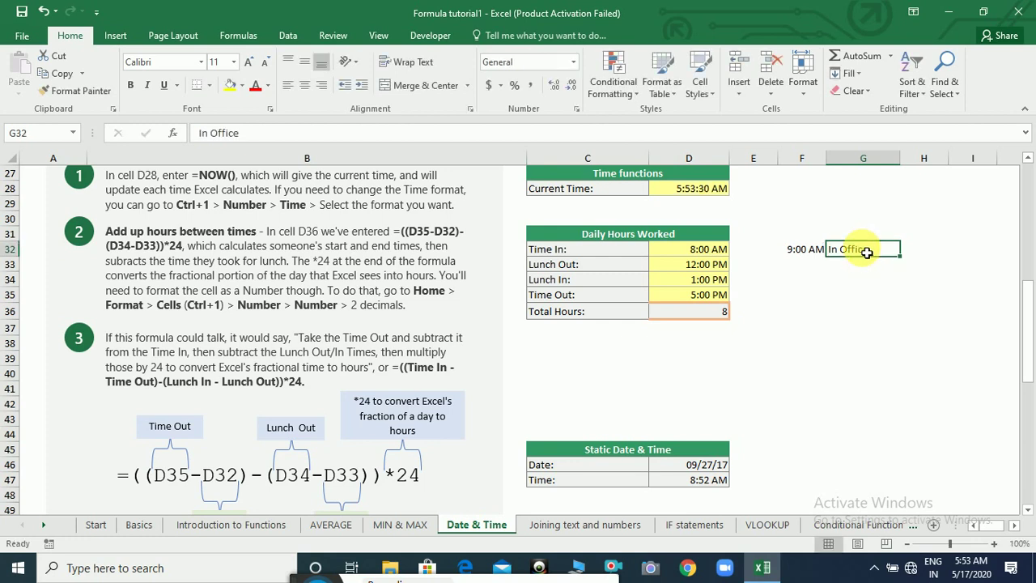
{"action": "key", "text": "ctrl+b"}
{"action": "key", "text": "Return"}
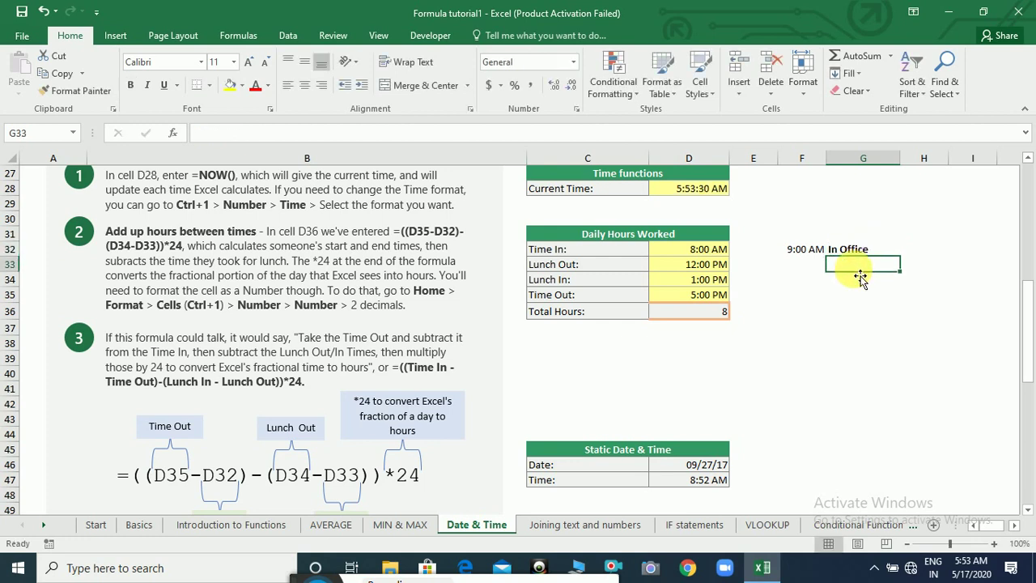
Enter the label Lunch in cell G33 below In Office and select that cell.
{"action": "type", "text": "Luch"}
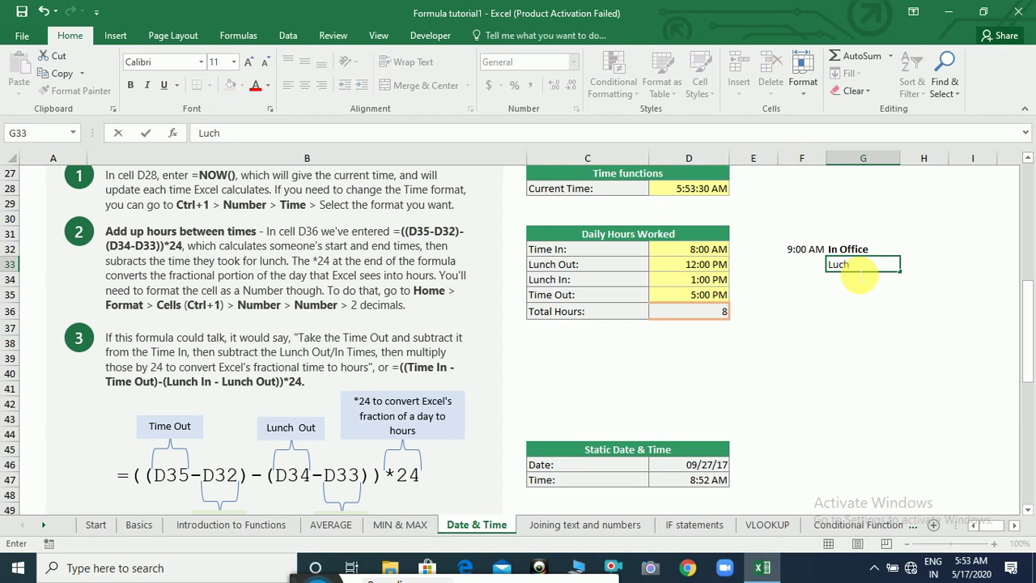
{"action": "key", "text": "BackSpace"}
{"action": "key", "text": "BackSpace"}
{"action": "type", "text": "nch"}
{"action": "key", "text": "Return"}
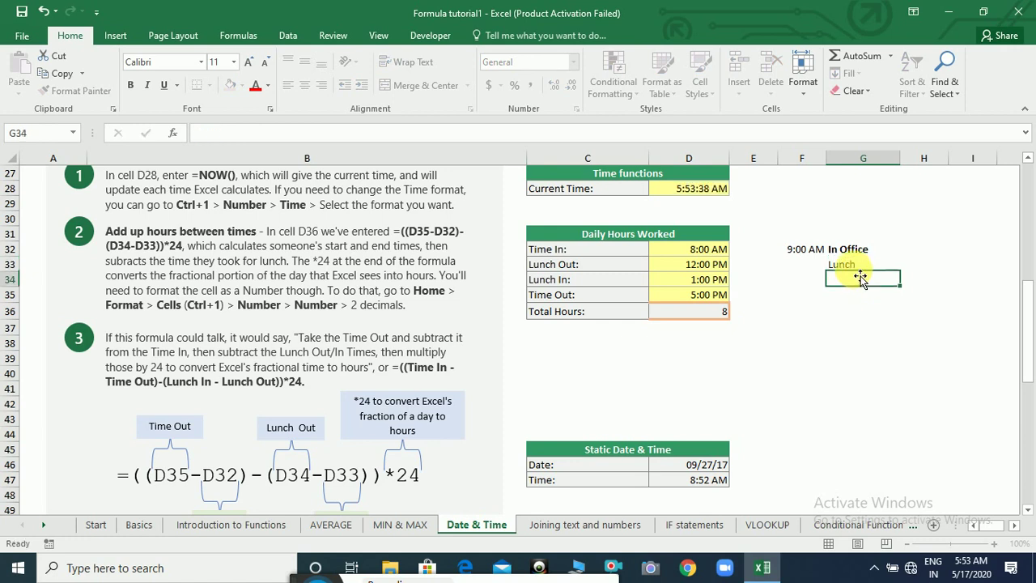
{"action": "left_click", "coordinate": [855, 268]}
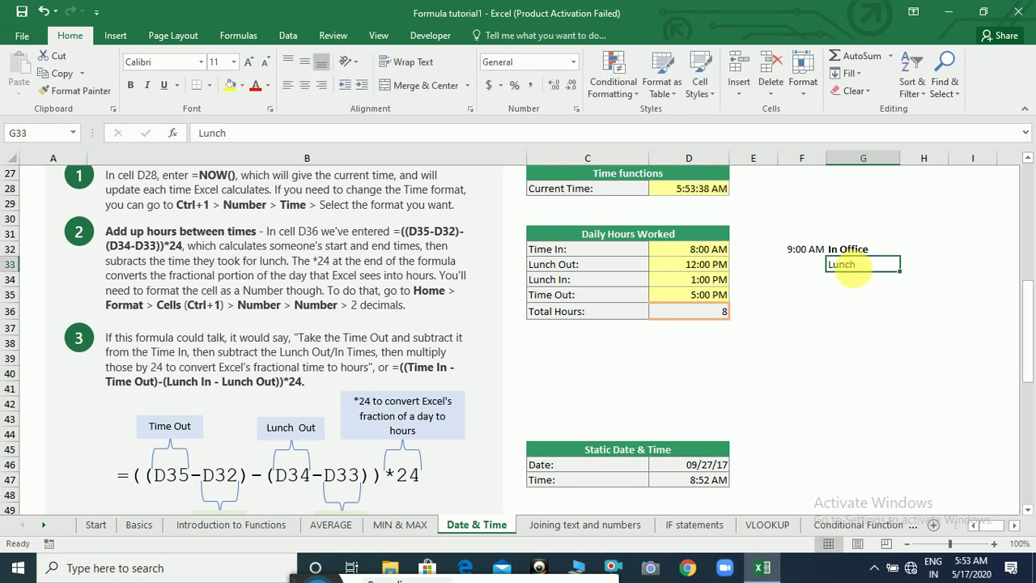
Make the Lunch label in G33 bold and enter =D34-D33 in cell F33 to subtract Lunch Out from Lunch In.
{"action": "key", "text": "ctrl+b"}
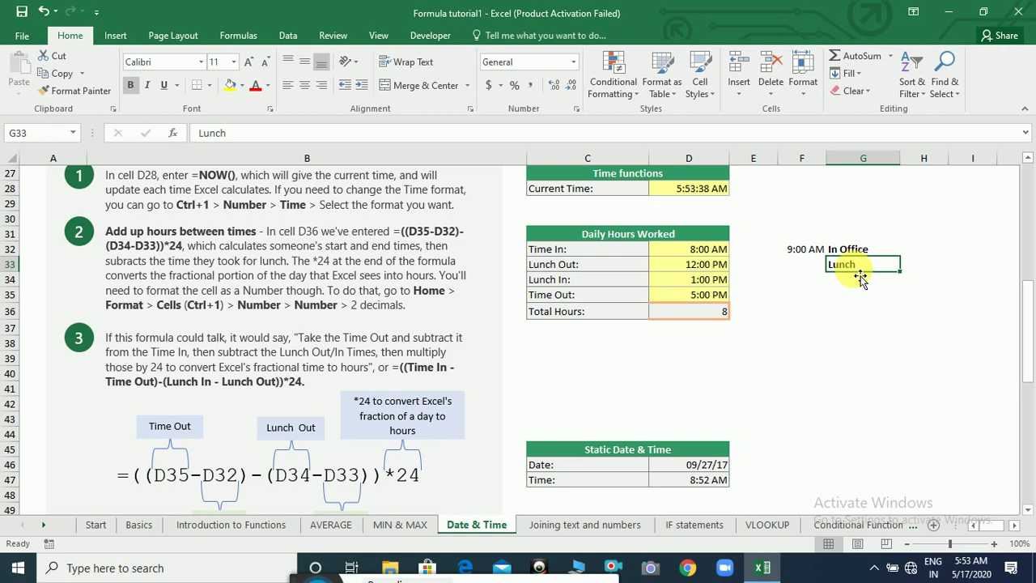
{"action": "left_click", "coordinate": [701, 274]}
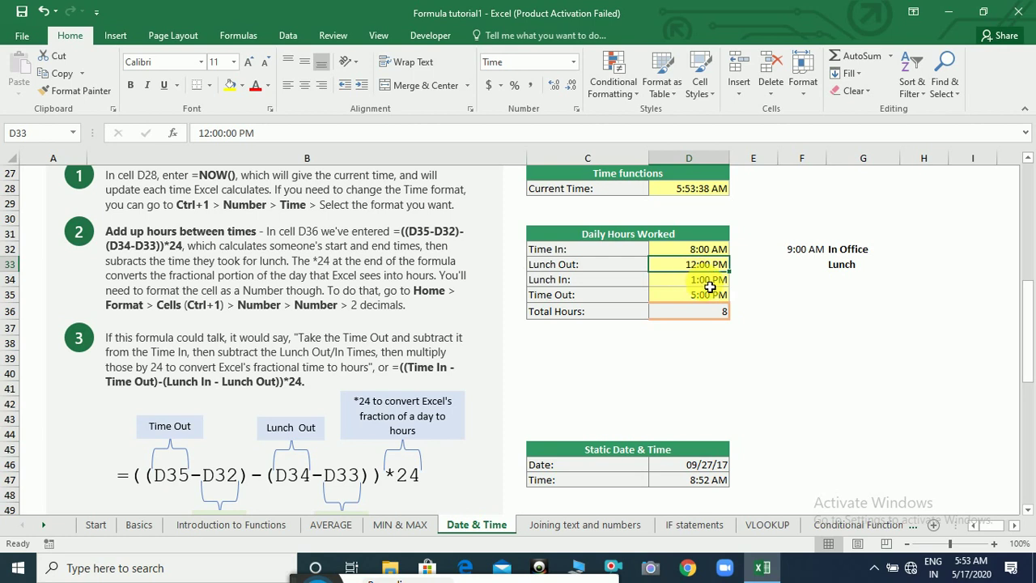
{"action": "left_click", "coordinate": [703, 280]}
{"action": "left_click", "coordinate": [796, 270]}
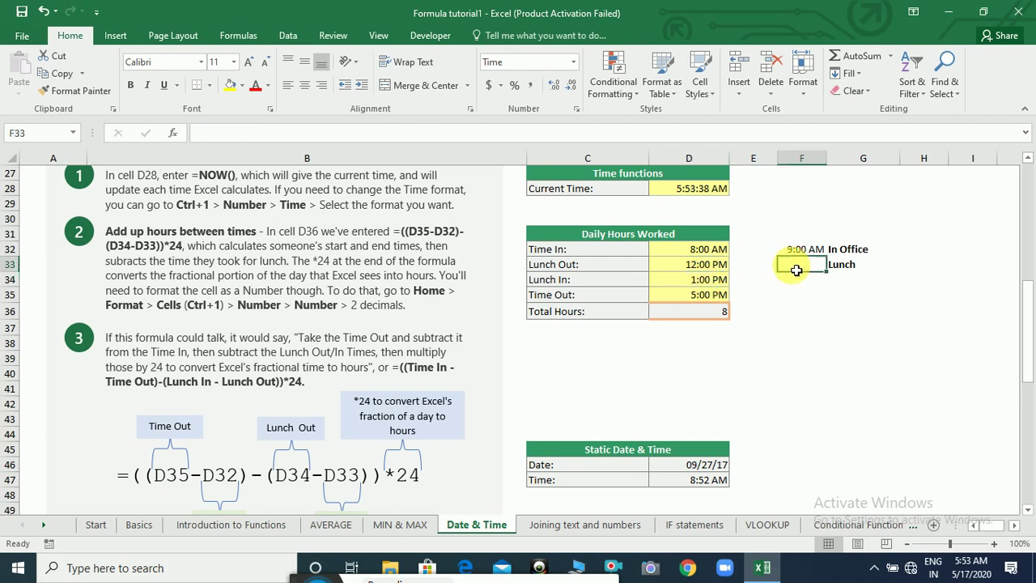
{"action": "type", "text": "="}
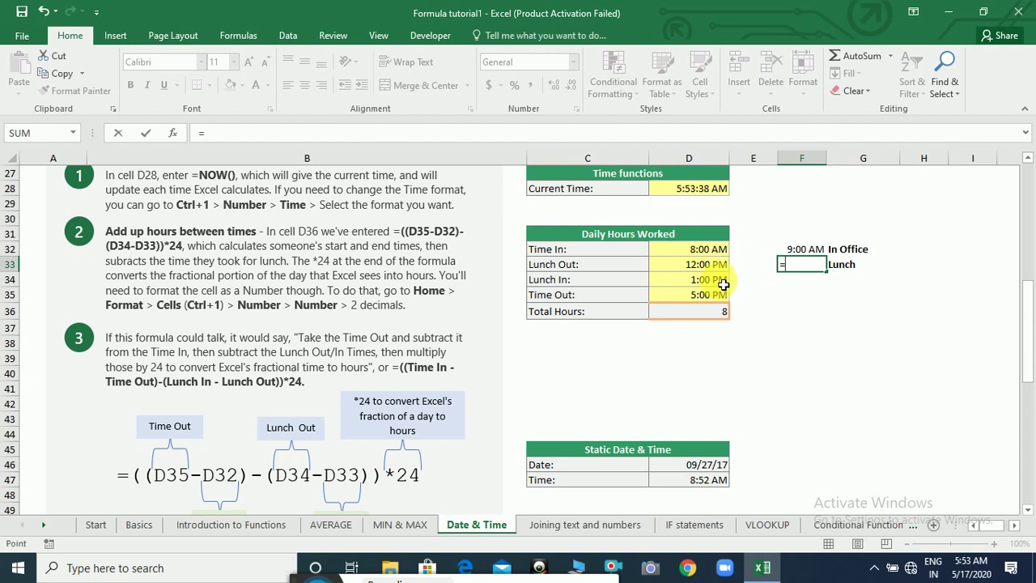
{"action": "left_click", "coordinate": [723, 286]}
{"action": "type", "text": "-"}
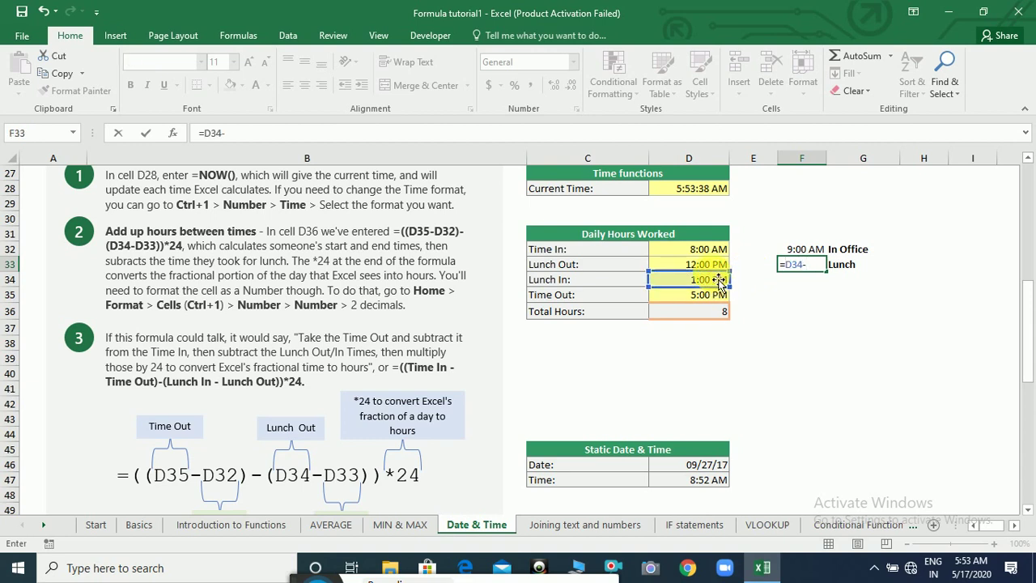
{"action": "left_click", "coordinate": [715, 270]}
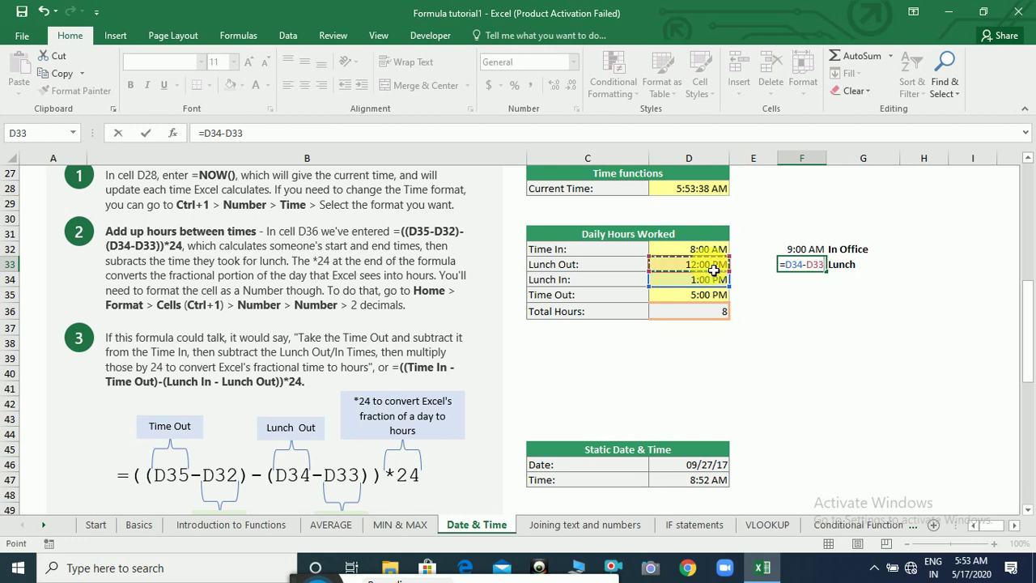
Complete the lunch duration formula =D34-D33 in F33 and enter =F32-F33 in F35.
{"action": "key", "text": "Return"}
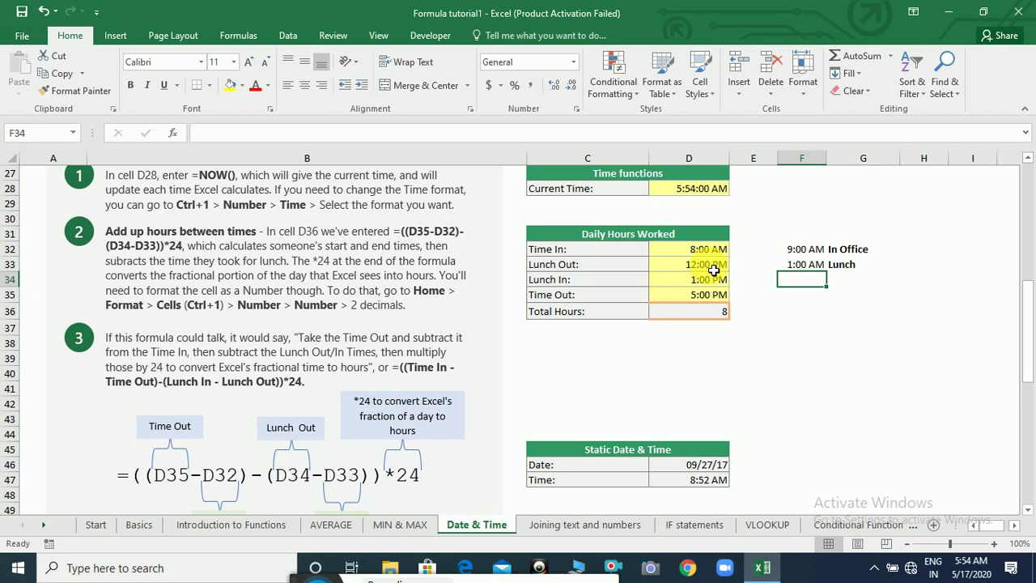
{"action": "left_click", "coordinate": [808, 304]}
{"action": "type", "text": "="}
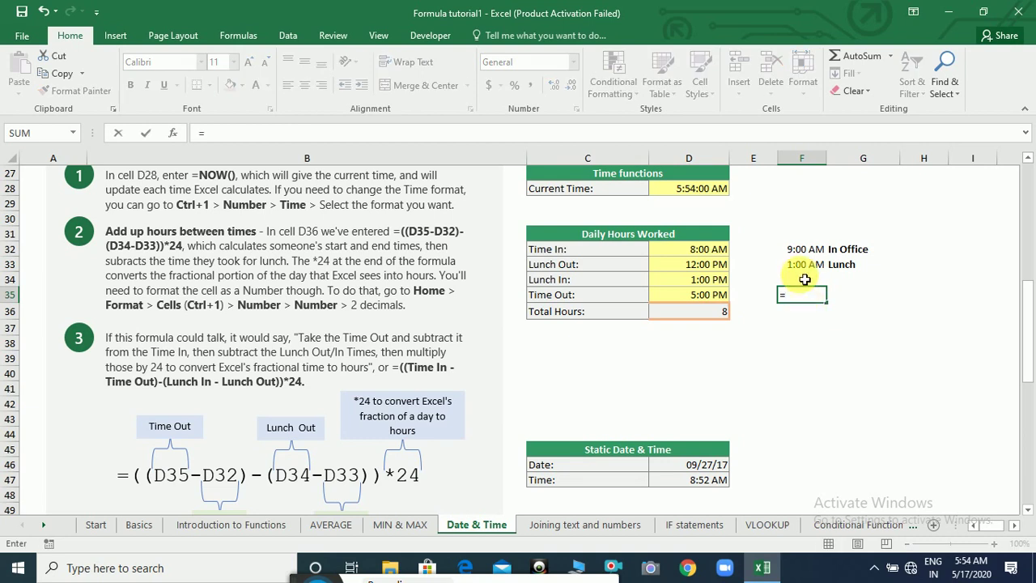
{"action": "left_click", "coordinate": [811, 253]}
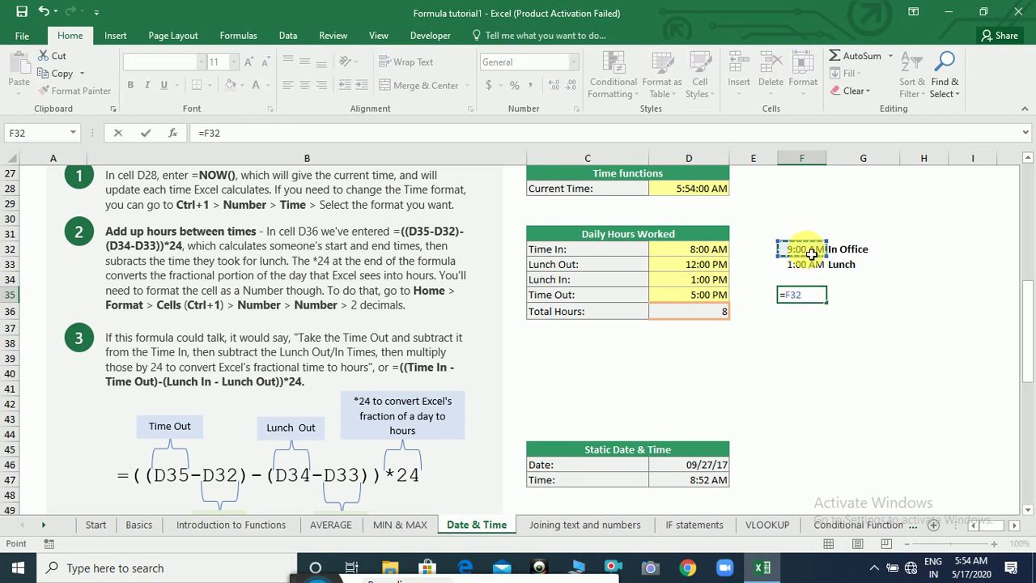
{"action": "type", "text": "-"}
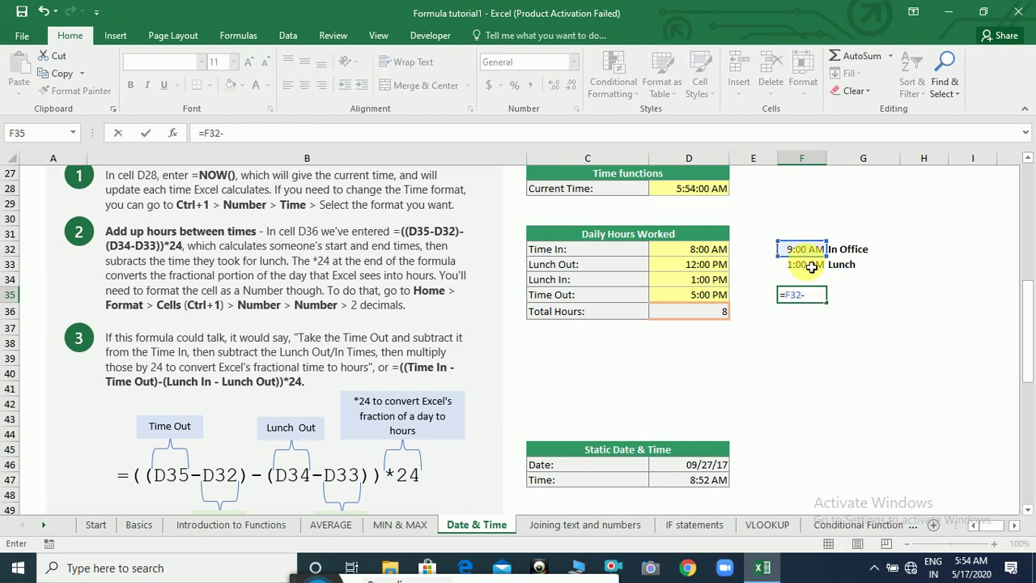
{"action": "left_click", "coordinate": [812, 267]}
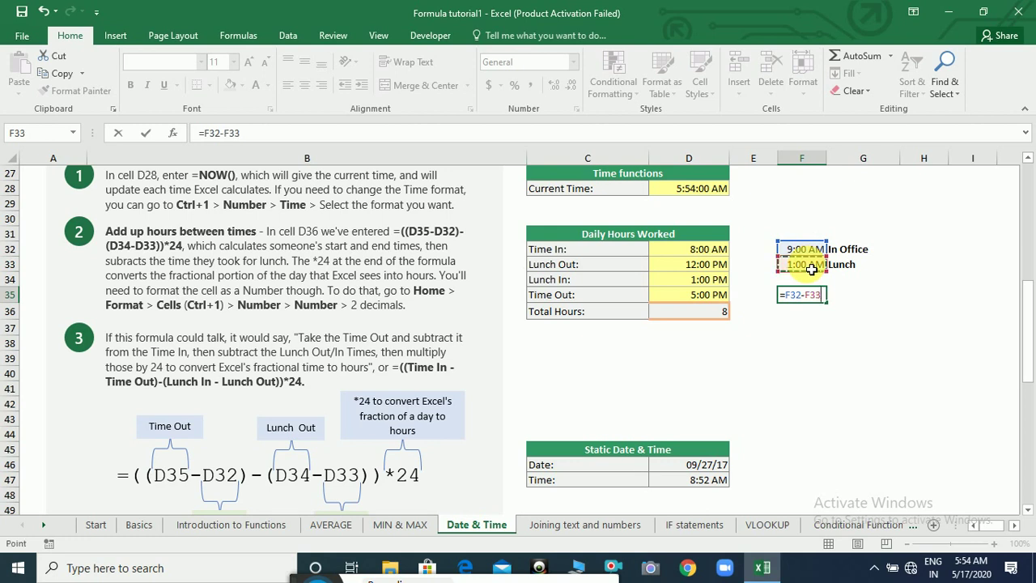
{"action": "key", "text": "Return"}
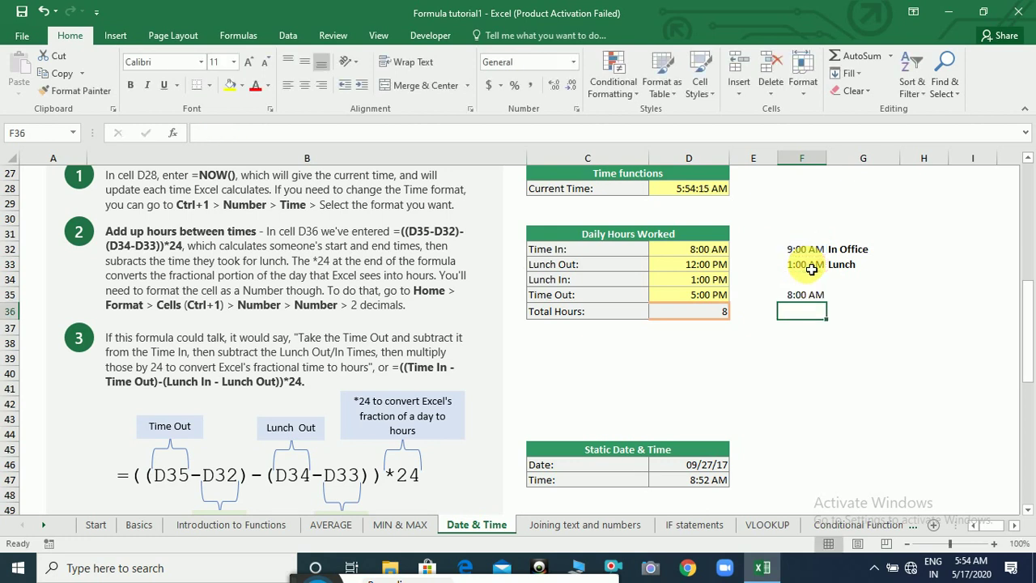
Label the result in G35 as "In Office Work".
{"action": "double_click", "coordinate": [846, 301]}
{"action": "type", "text": "In Off"}
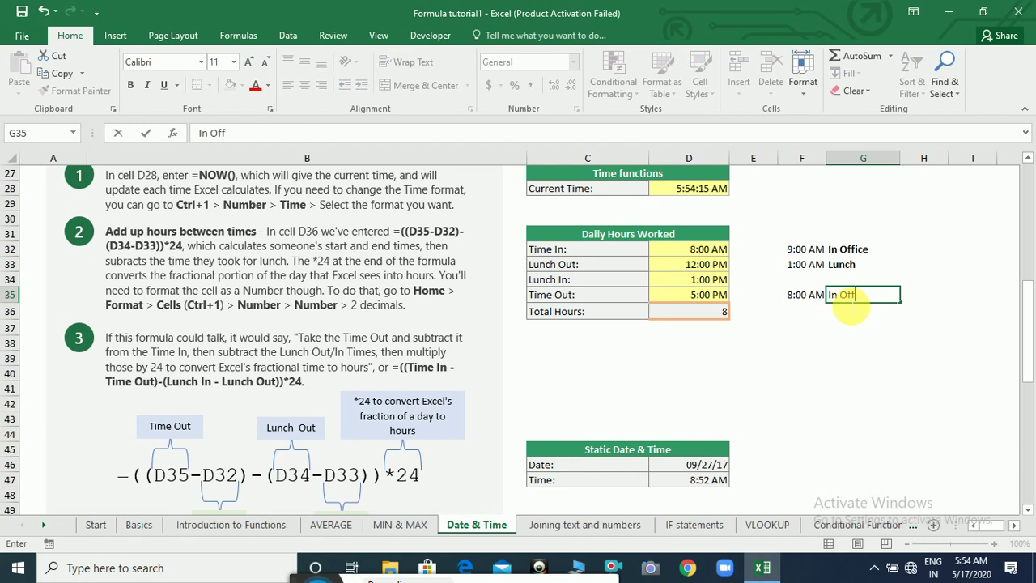
{"action": "type", "text": "ice Work"}
{"action": "key", "text": "Return"}
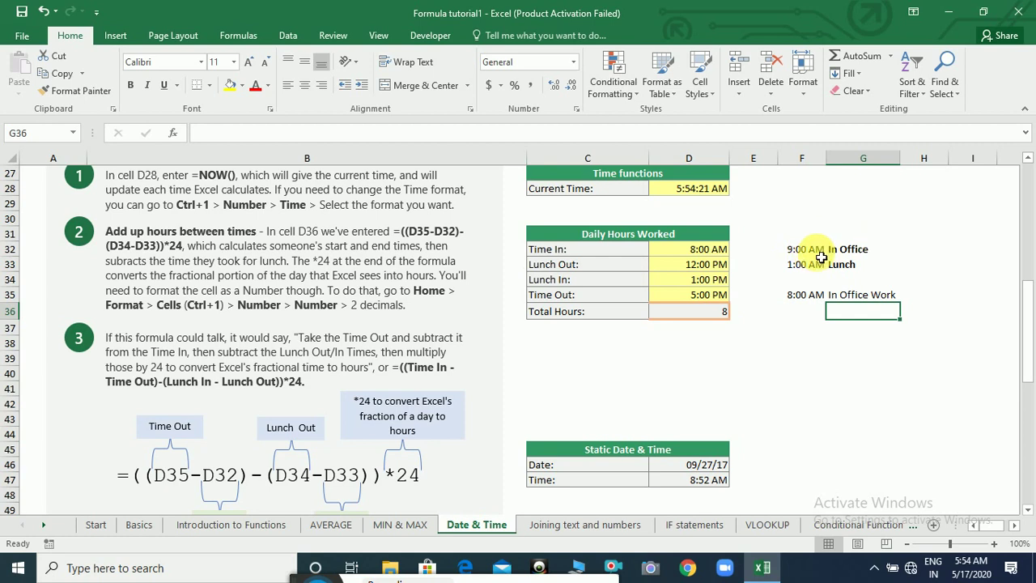
Examine the Total Hours formula in D36, its two bracketed time differences, and the matching in-office calculation in F32.
{"action": "left_click", "coordinate": [725, 316]}
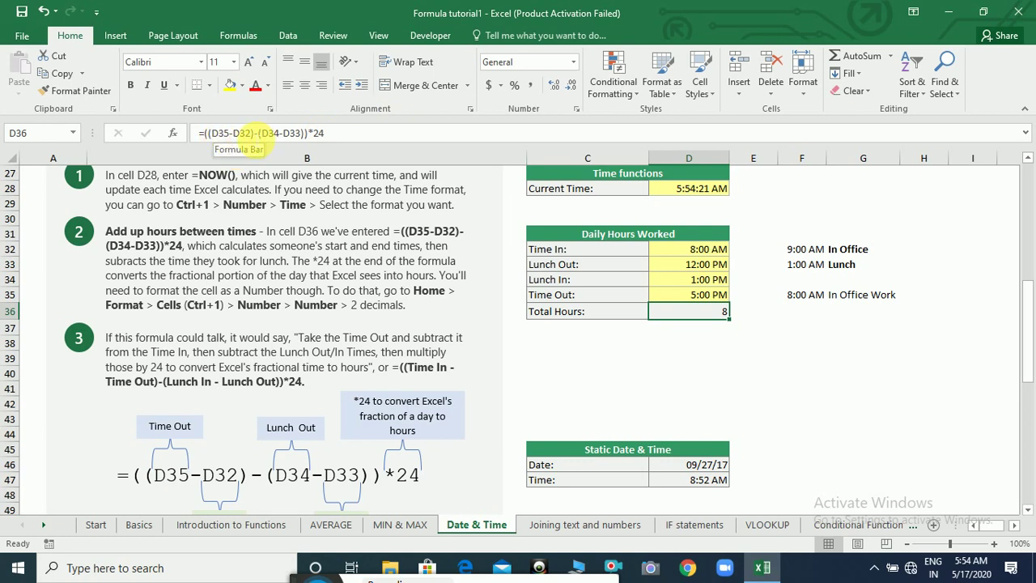
{"action": "left_click_drag", "start_coordinate": [252, 134], "coordinate": [212, 135]}
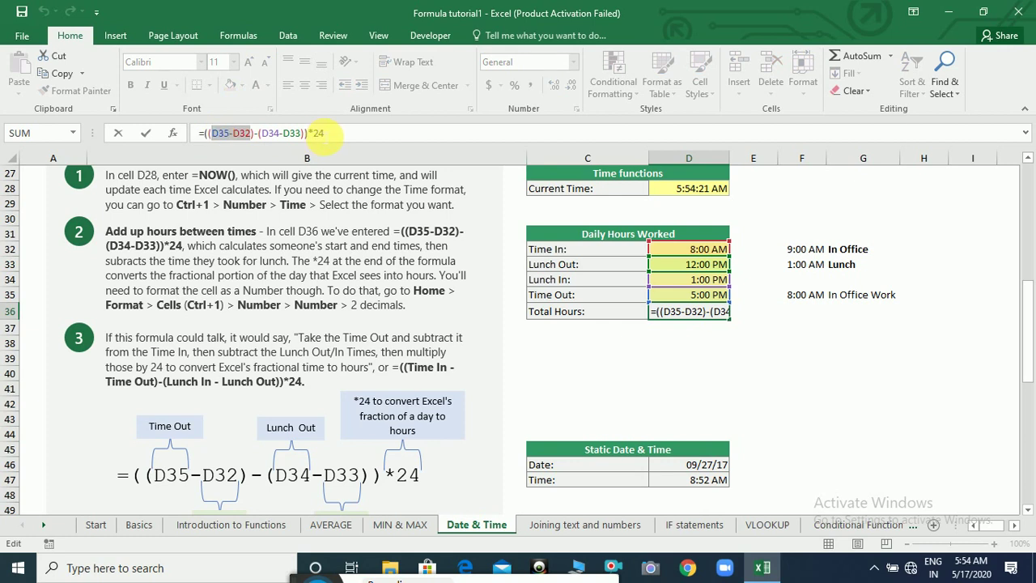
{"action": "left_click", "coordinate": [302, 133]}
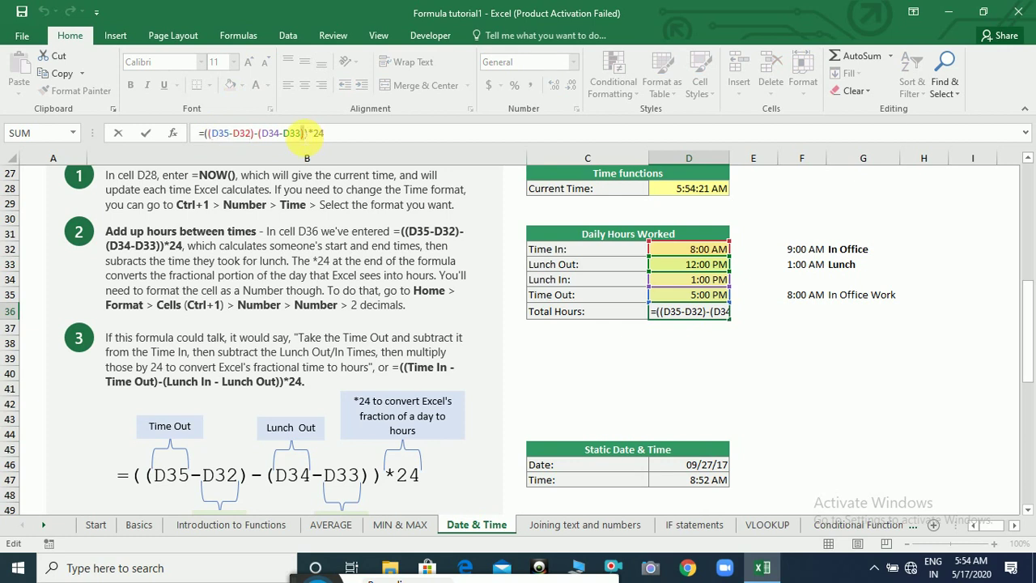
{"action": "left_click_drag", "start_coordinate": [302, 133], "coordinate": [262, 135]}
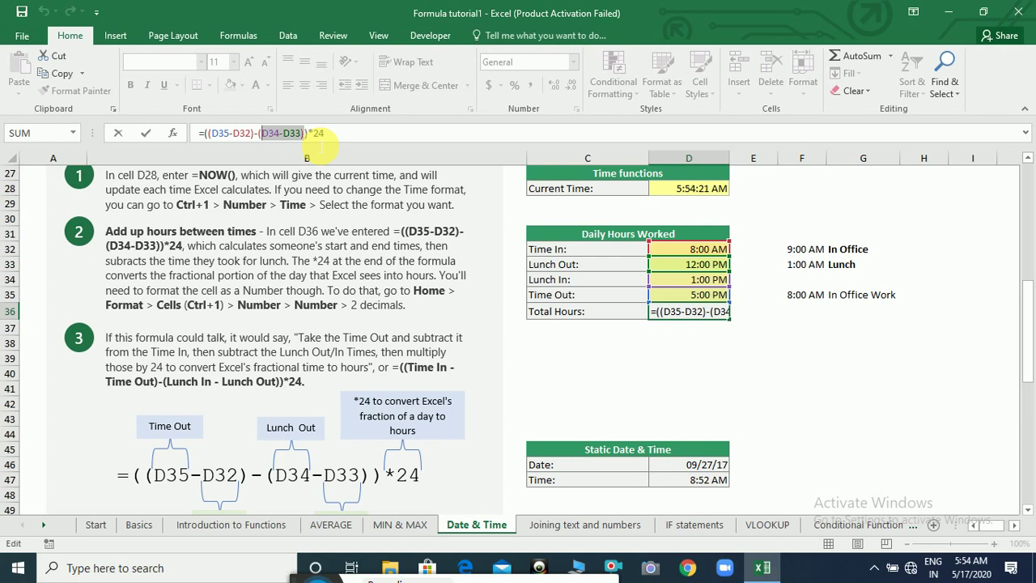
{"action": "key", "text": "Escape"}
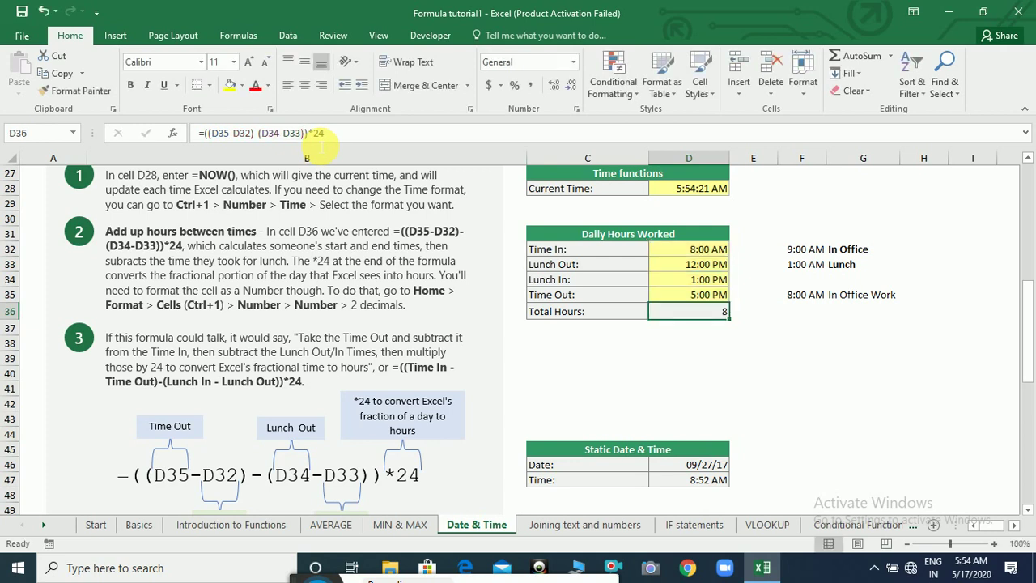
{"action": "left_click", "coordinate": [846, 251]}
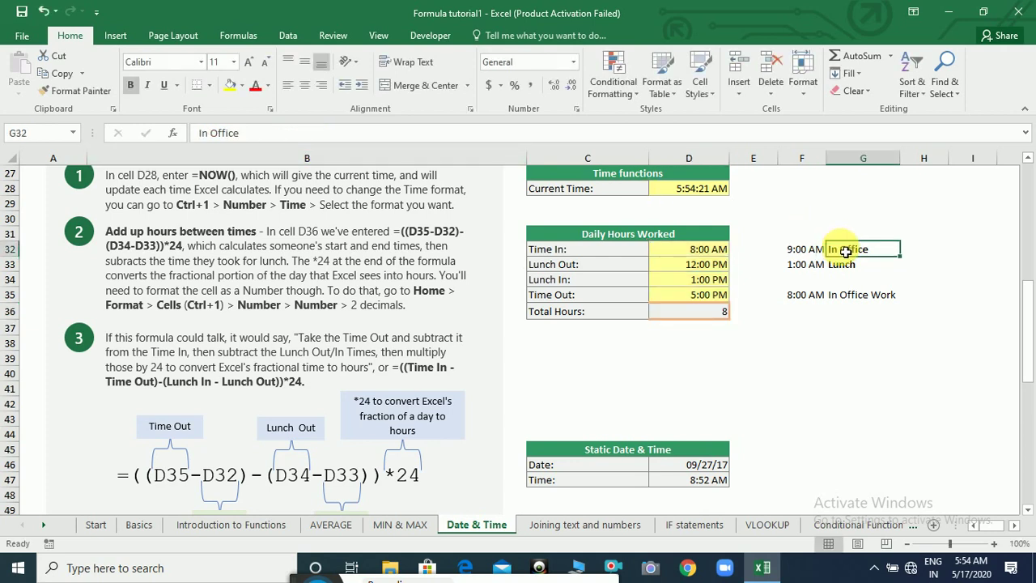
{"action": "left_click", "coordinate": [805, 253]}
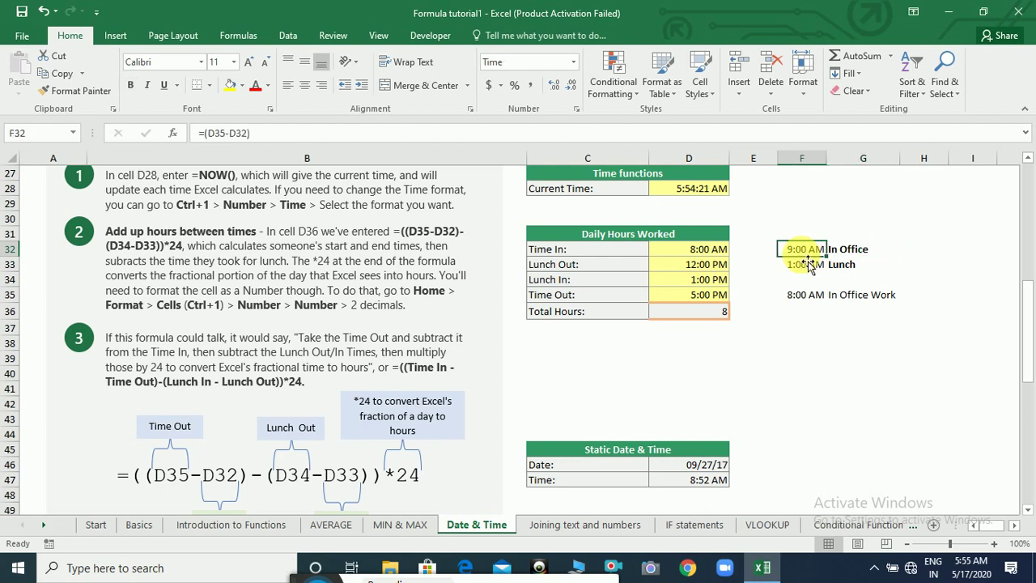
Set the Lunch Out time in D33 to 12:30.
{"action": "left_click", "coordinate": [709, 270]}
{"action": "type", "text": "12"}
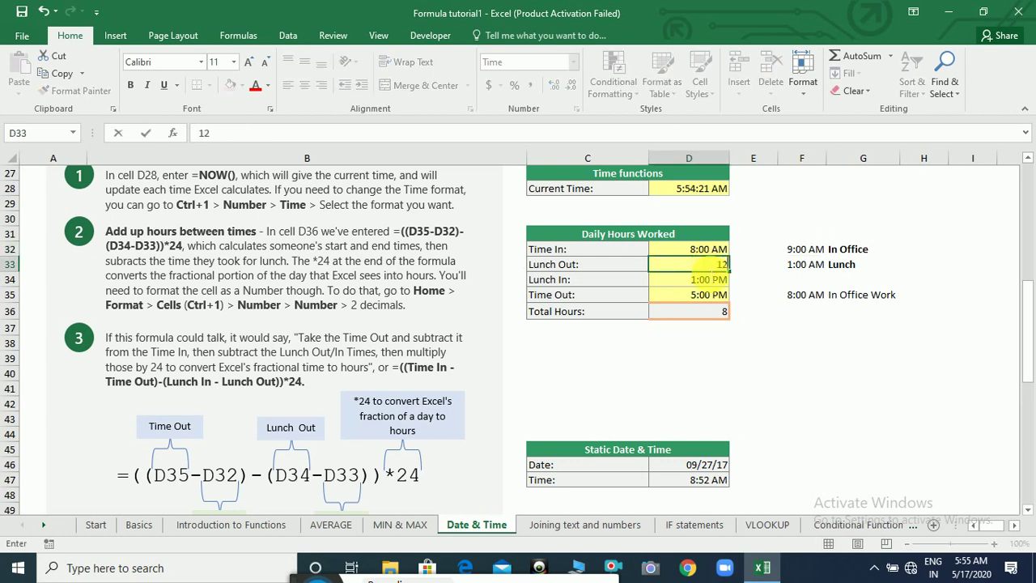
{"action": "type", "text": ":30"}
{"action": "key", "text": "ctrl+Return"}
{"action": "left_click", "coordinate": [709, 275]}
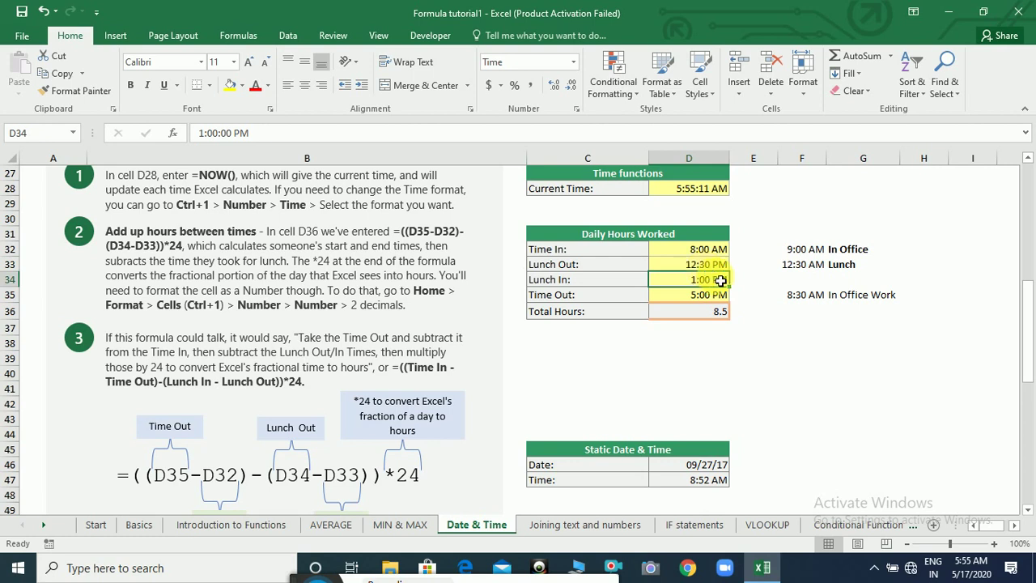
Insert the current date in E46 and the current time in E47 as static values beside the Static Date & Time table.
{"action": "left_click", "coordinate": [1029, 513]}
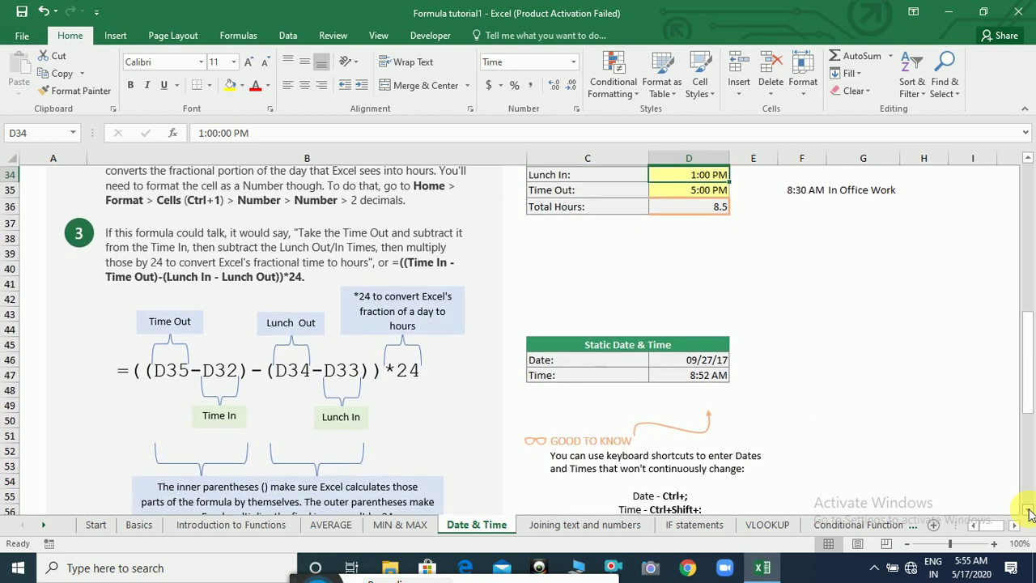
{"action": "left_click_drag", "start_coordinate": [1029, 513], "coordinate": [1029, 513]}
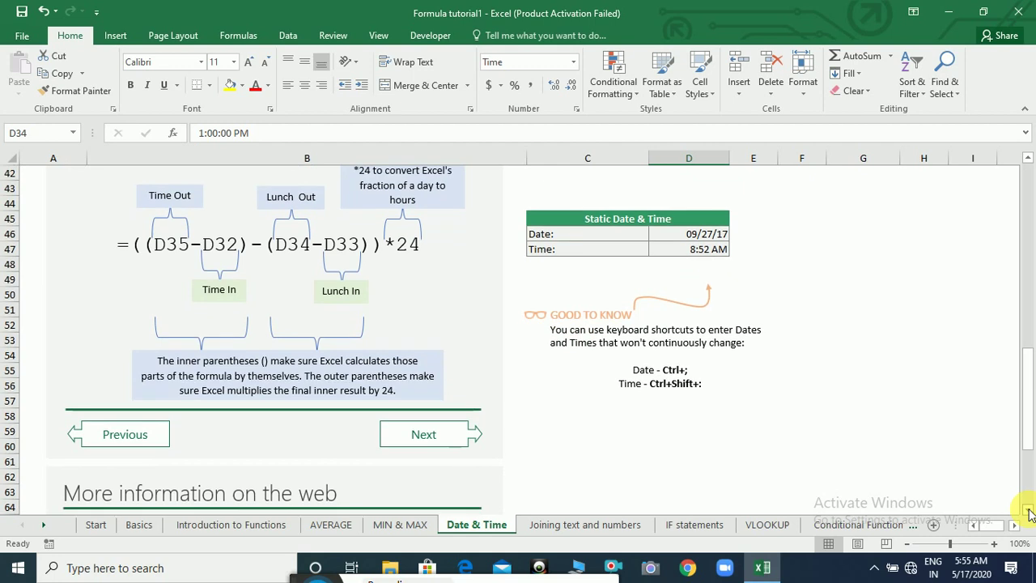
{"action": "left_click", "coordinate": [762, 242]}
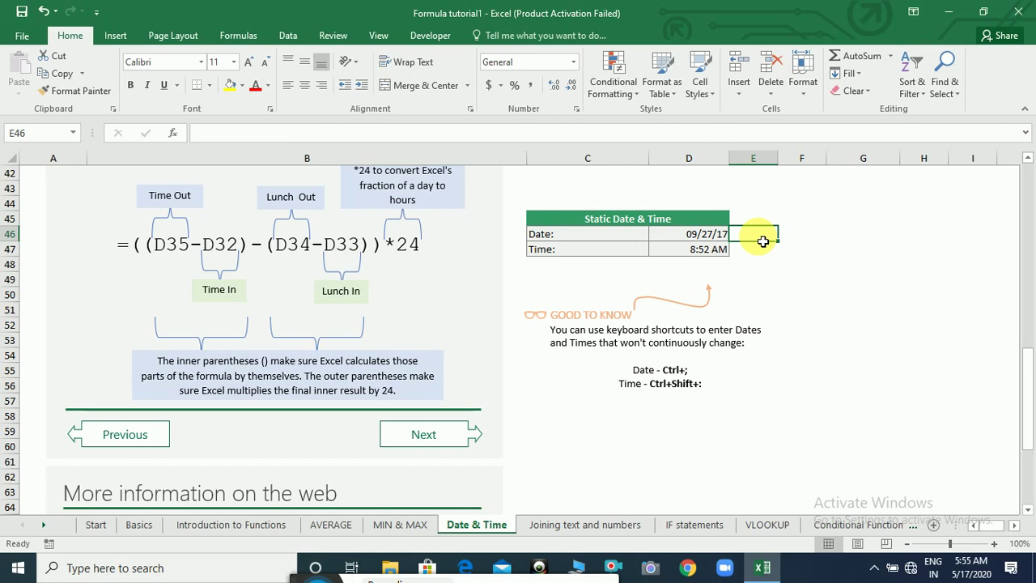
{"action": "key", "text": "ctrl+semicolon"}
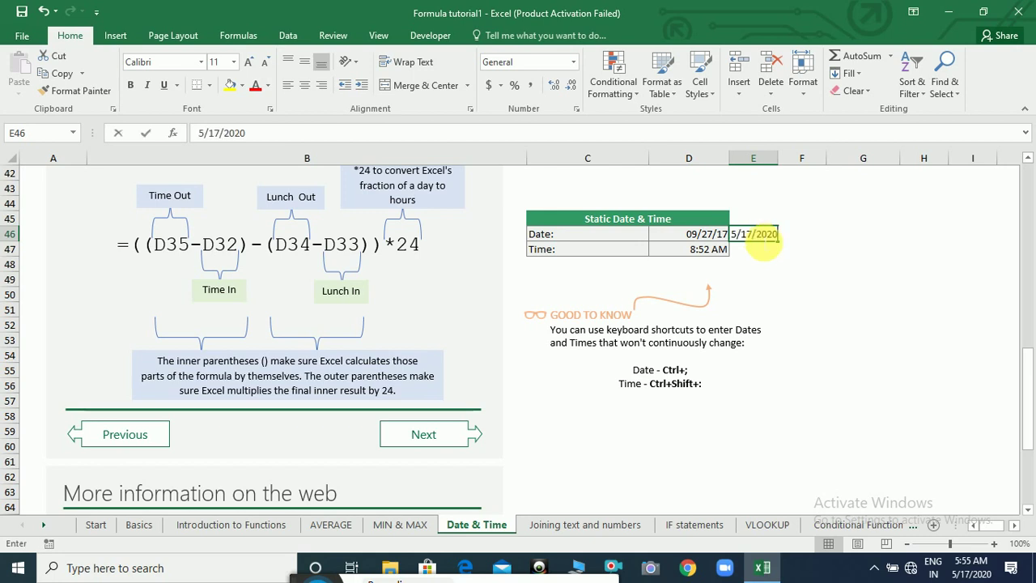
{"action": "key", "text": "Return"}
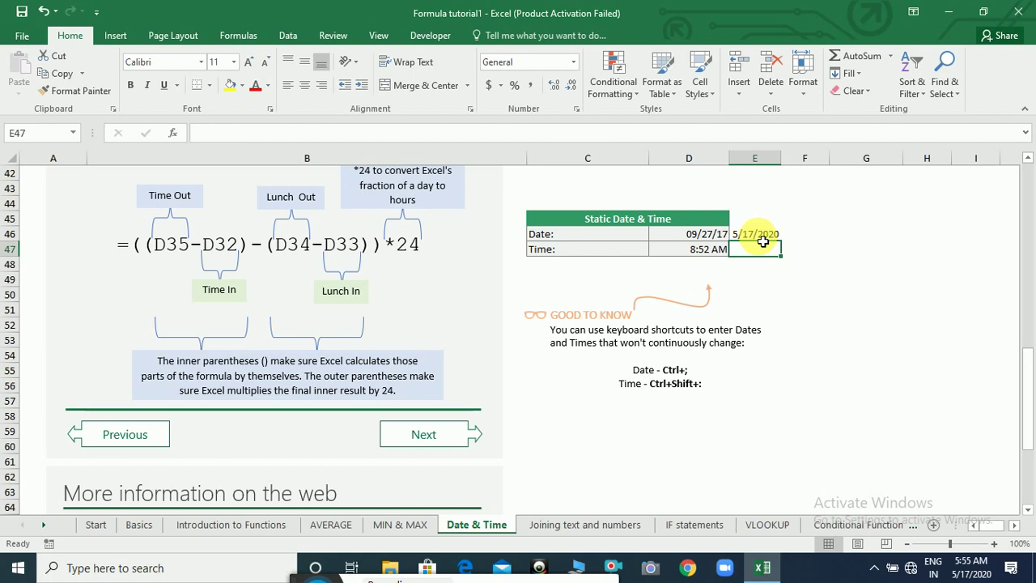
{"action": "key", "text": "ctrl+shift+colon"}
{"action": "key", "text": "Return"}
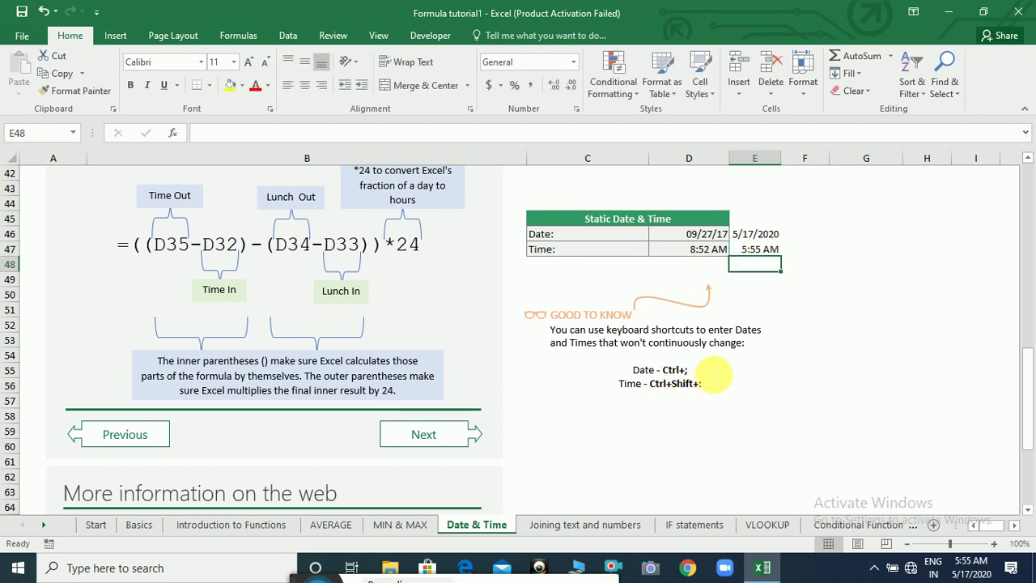
Look over the keyboard shortcut notes and the web information links at the end of the Date & Time sheet.
{"action": "left_click", "coordinate": [1028, 510]}
{"action": "left_click", "coordinate": [1028, 510]}
{"action": "scroll", "coordinate": [1028, 514], "scroll_direction": "down", "scroll_amount": 3}
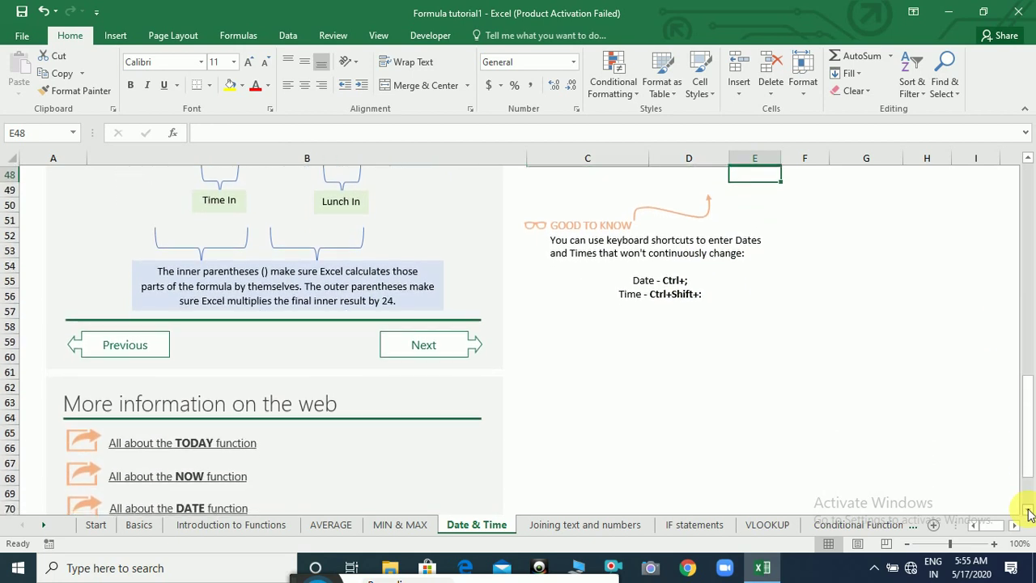
{"action": "left_click", "coordinate": [1028, 162]}
{"action": "left_click", "coordinate": [1028, 162]}
{"action": "left_click", "coordinate": [1028, 162]}
{"action": "left_click", "coordinate": [1029, 162]}
{"action": "left_click", "coordinate": [1028, 162]}
{"action": "left_click", "coordinate": [1028, 162]}
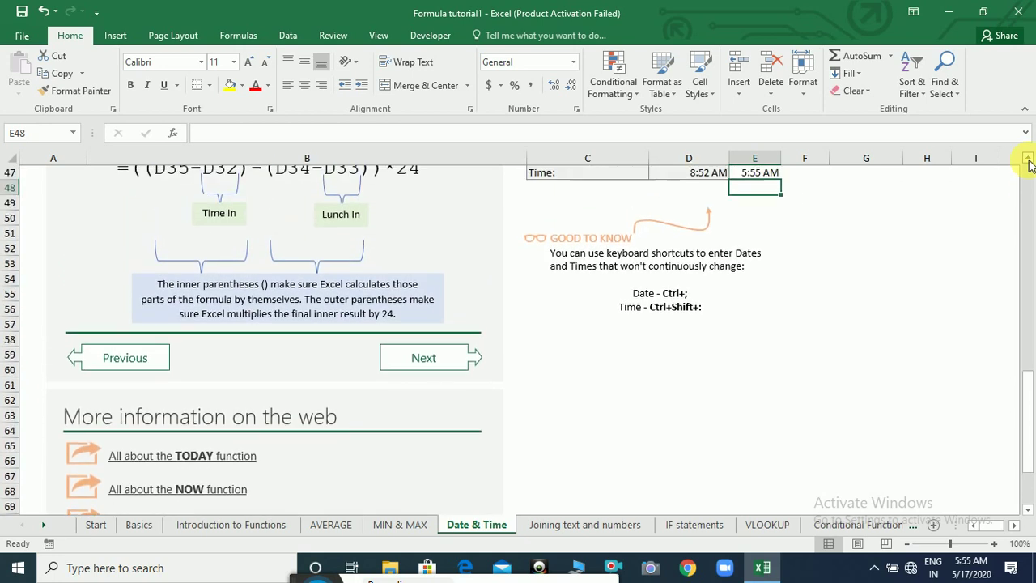
{"action": "left_click", "coordinate": [1029, 162]}
{"action": "left_click", "coordinate": [1028, 162]}
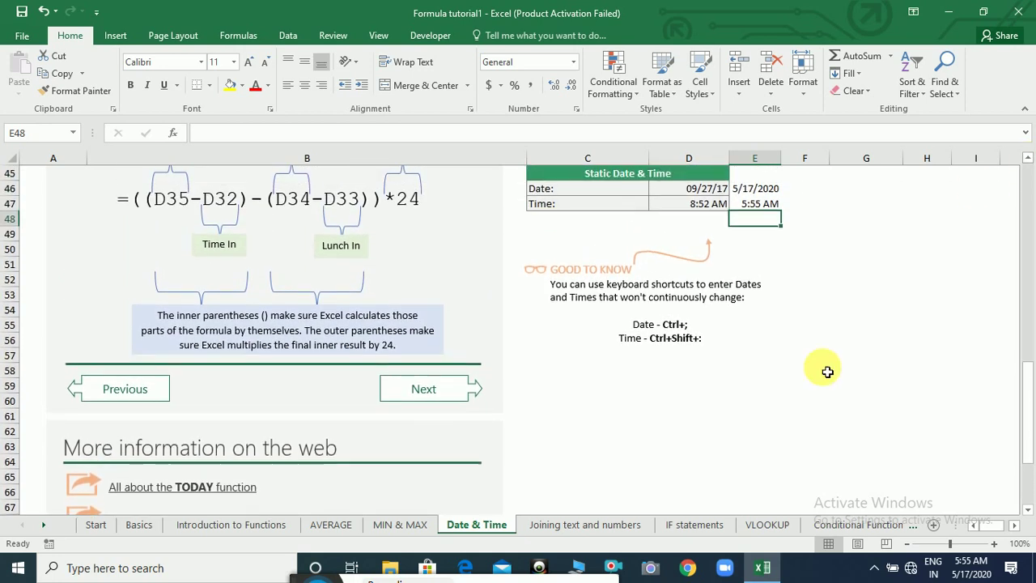
On the Joining text and numbers sheet, join the first and last name in E4 with the formula =C4&D4.
{"action": "left_click", "coordinate": [617, 525]}
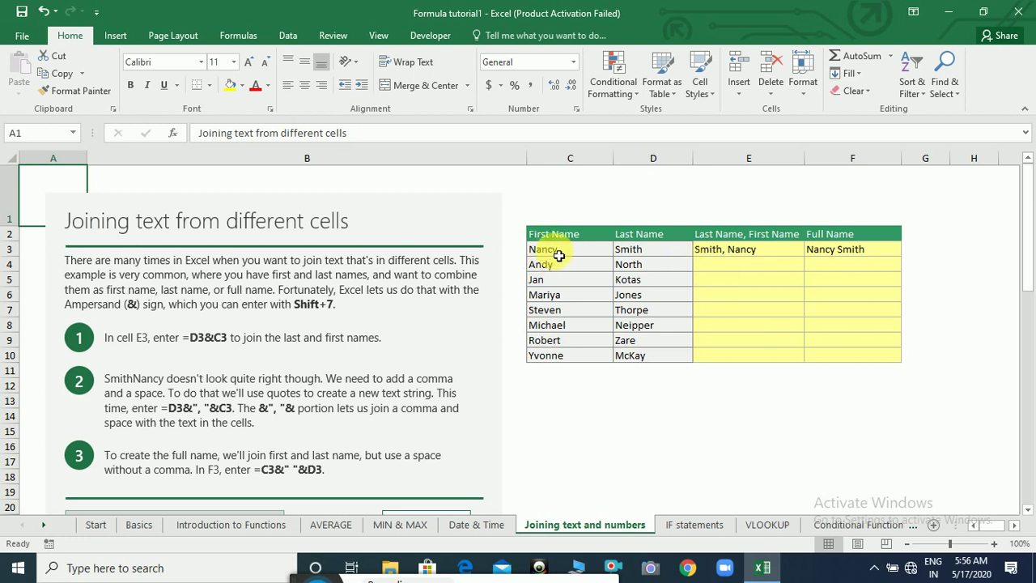
{"action": "left_click", "coordinate": [656, 253]}
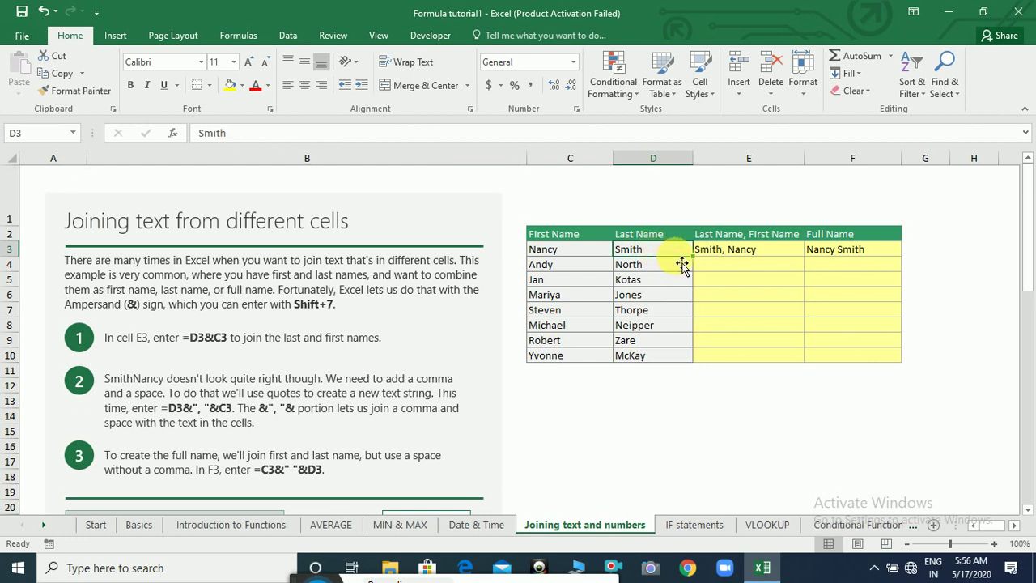
{"action": "left_click", "coordinate": [715, 266]}
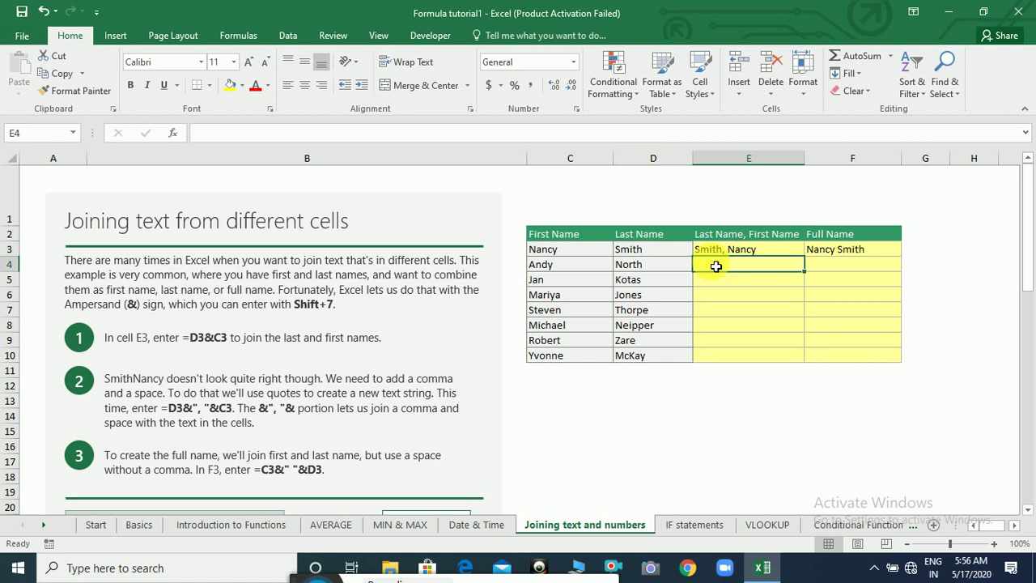
{"action": "type", "text": "="}
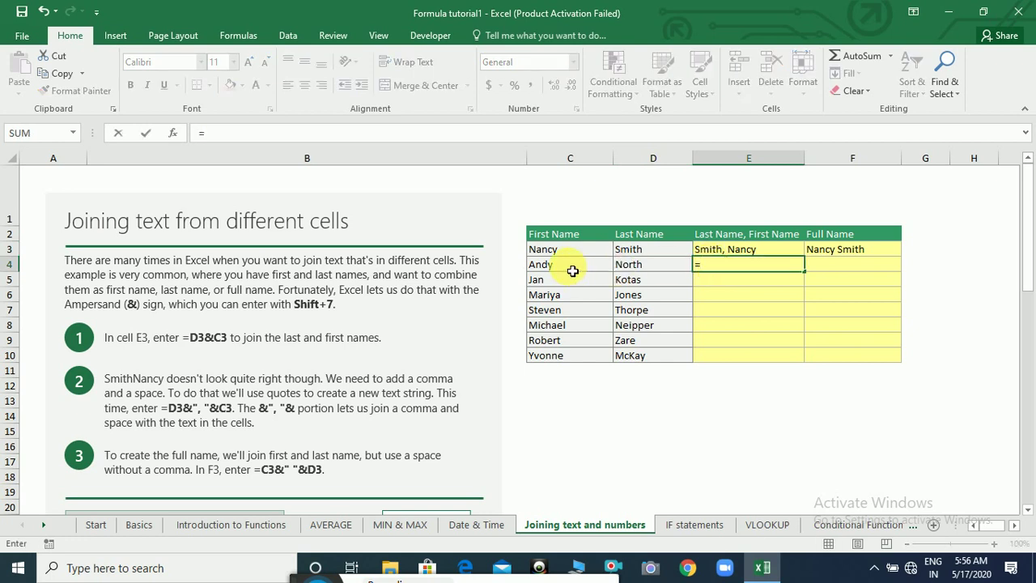
{"action": "left_click", "coordinate": [572, 271]}
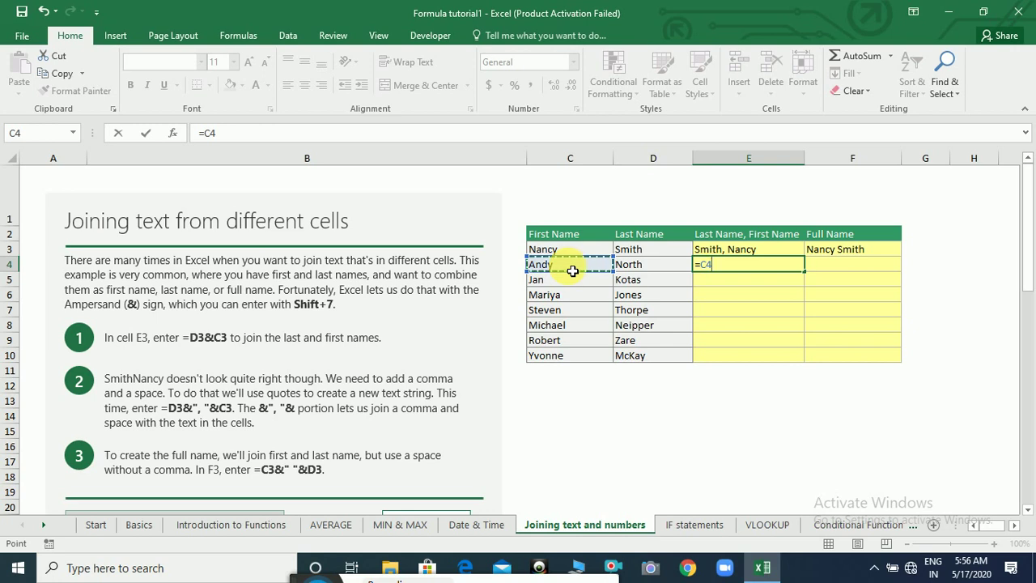
{"action": "type", "text": "&"}
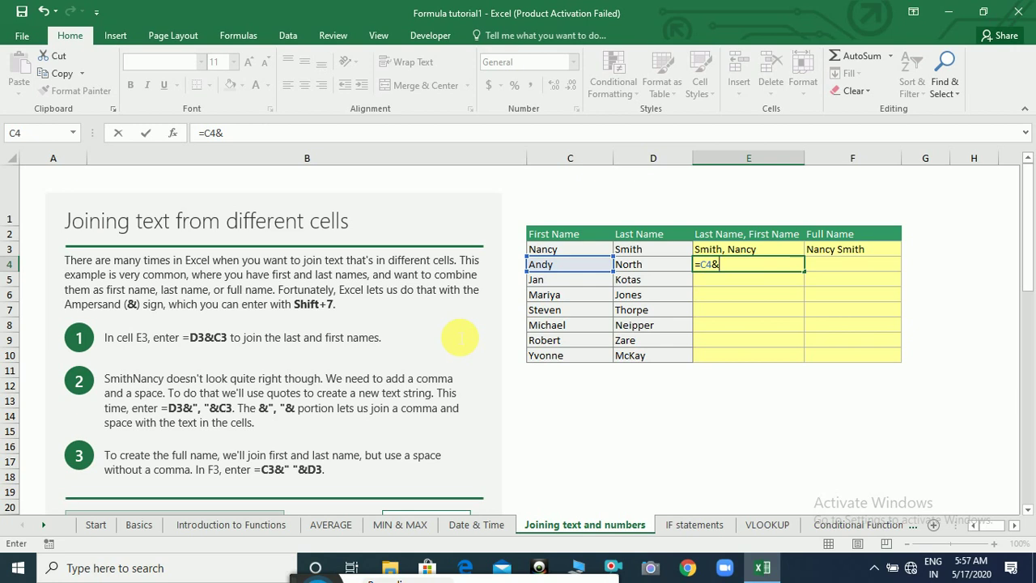
{"action": "type", "text": "d4"}
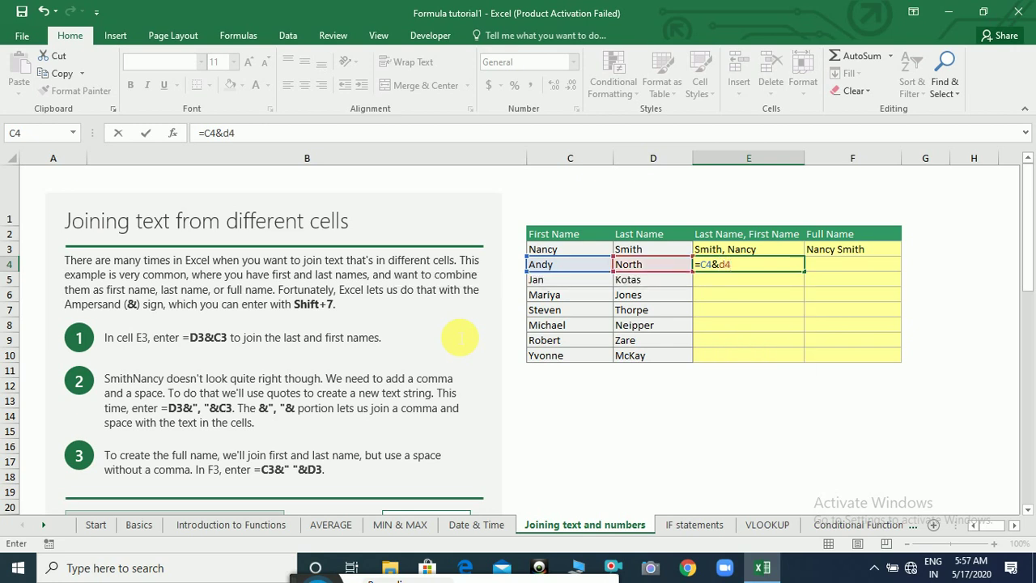
{"action": "key", "text": "Return"}
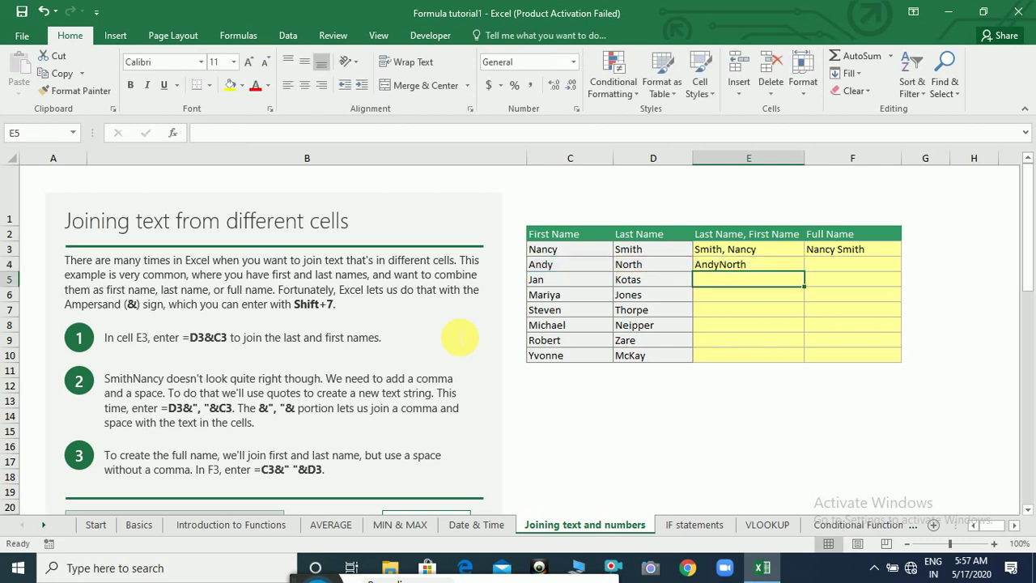
{"action": "left_click", "coordinate": [727, 270]}
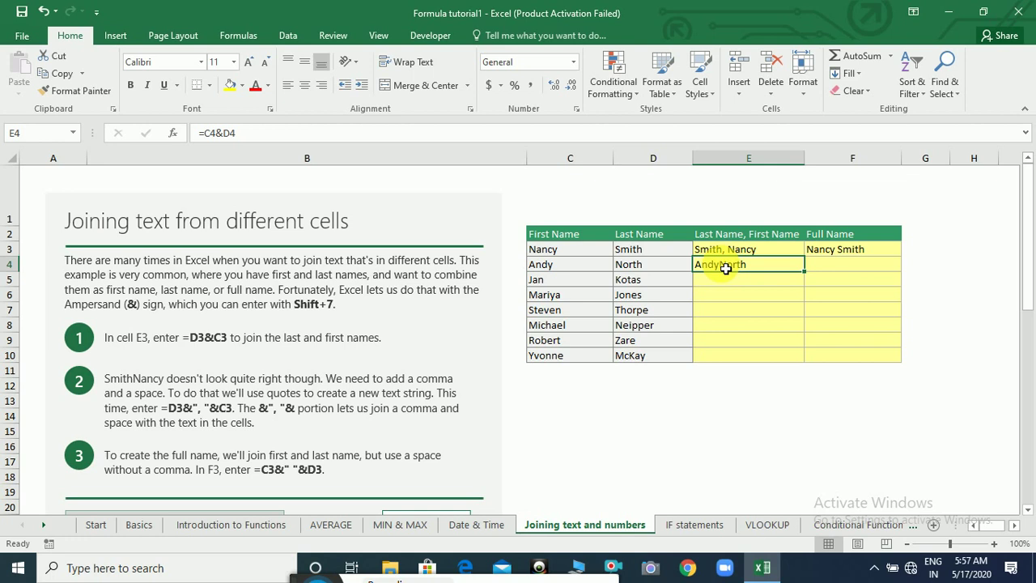
Change the formula in E4 so a comma follows the first name, =C4&",", without the last name reference.
{"action": "double_click", "coordinate": [727, 270]}
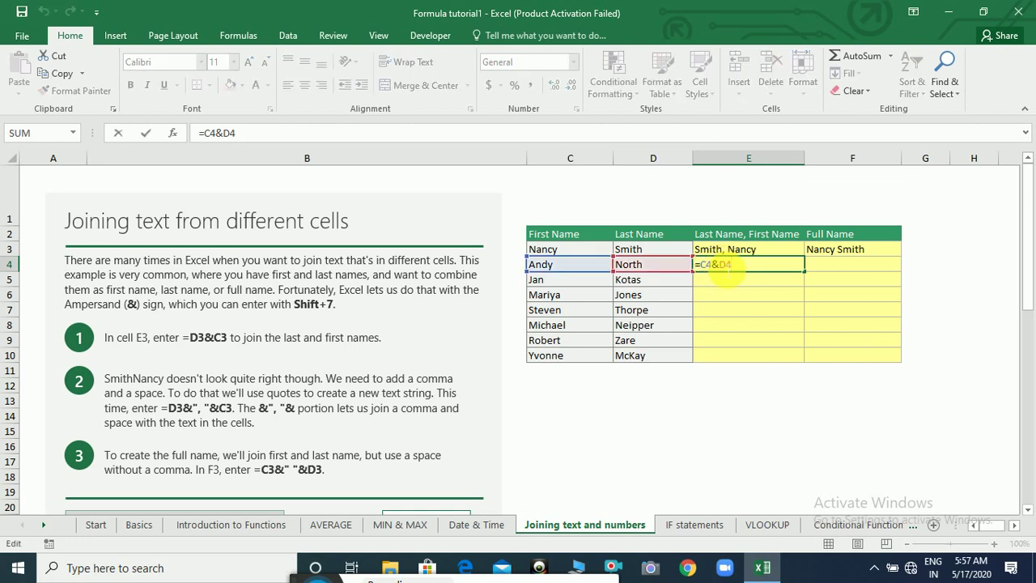
{"action": "key", "text": "BackSpace"}
{"action": "key", "text": "BackSpace"}
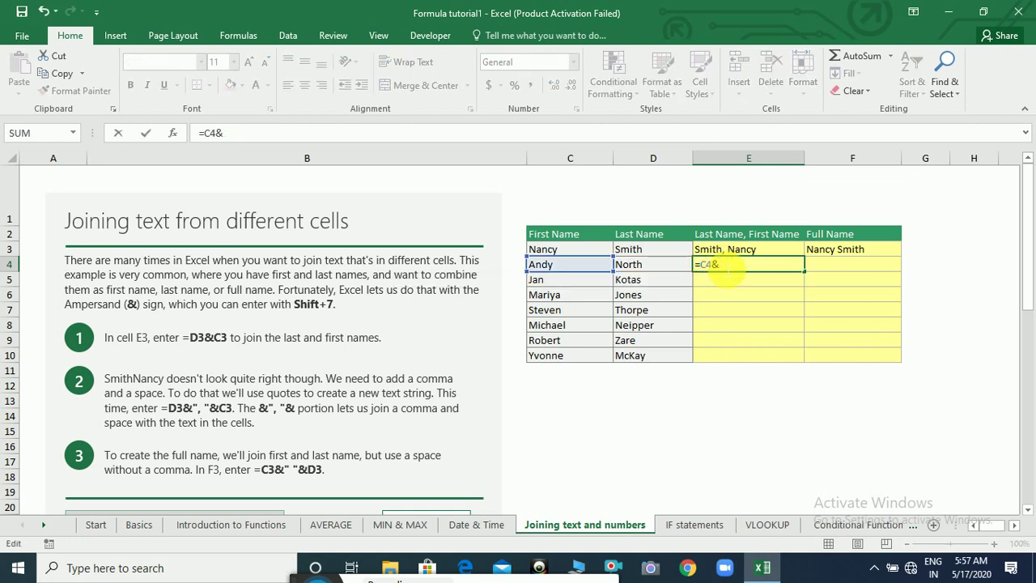
{"action": "type", "text": "\","}
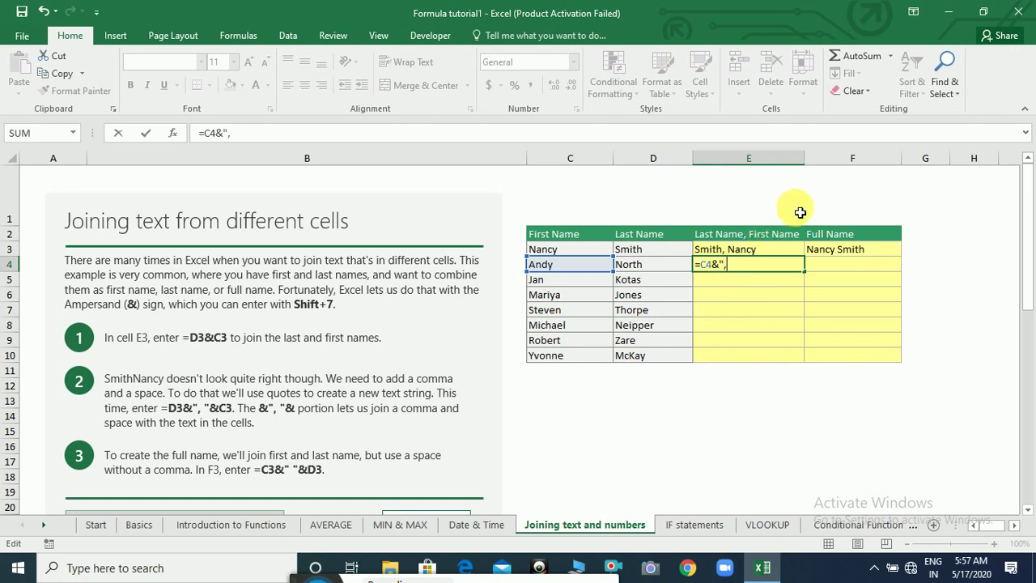
{"action": "type", "text": " \""}
{"action": "key", "text": "Return"}
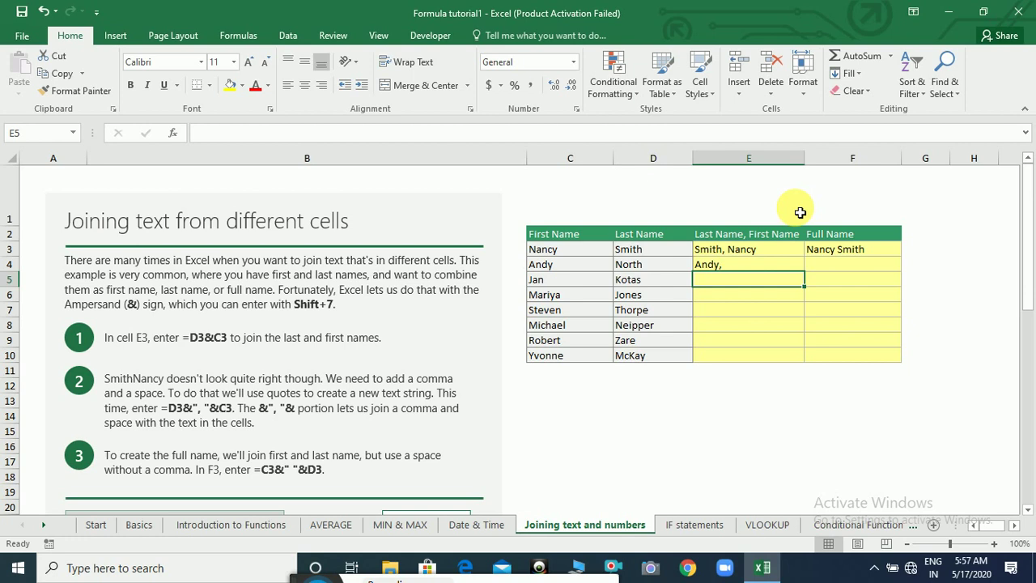
Append the last name to the formula in E4, making it =C4&","&D4.
{"action": "key", "text": "Up"}
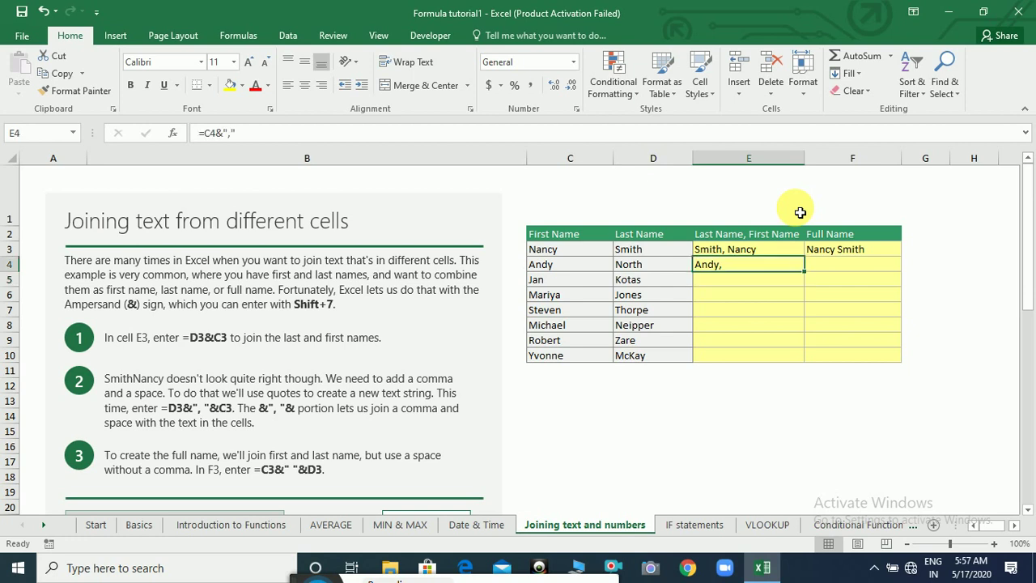
{"action": "key", "text": "F2"}
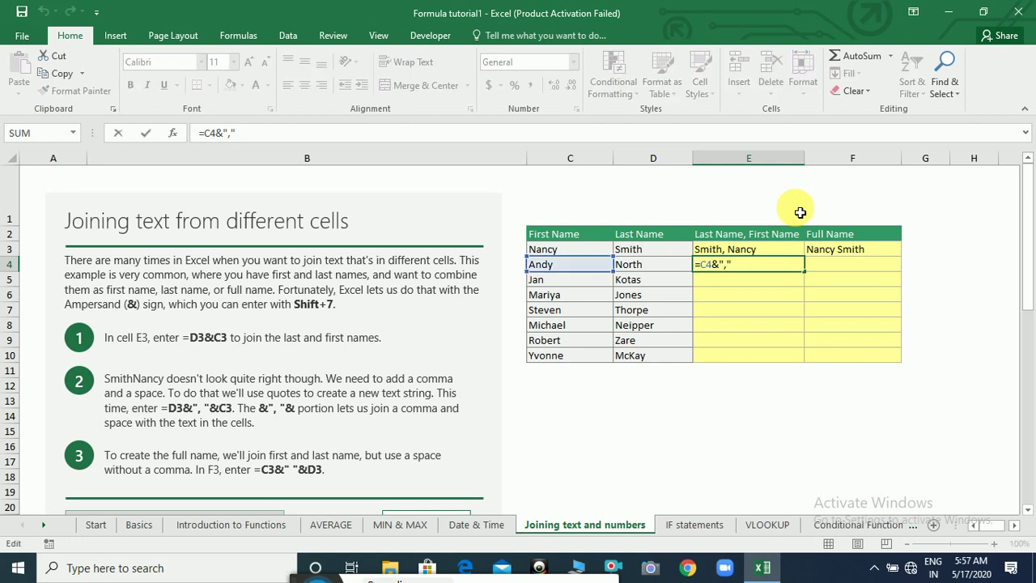
{"action": "type", "text": "&"}
{"action": "left_click", "coordinate": [672, 269]}
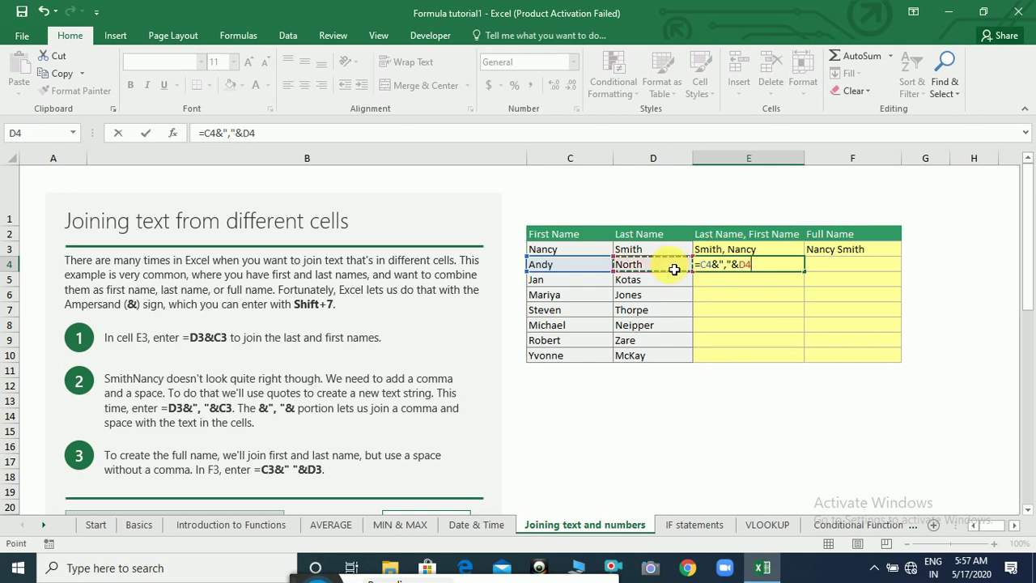
{"action": "key", "text": "Return"}
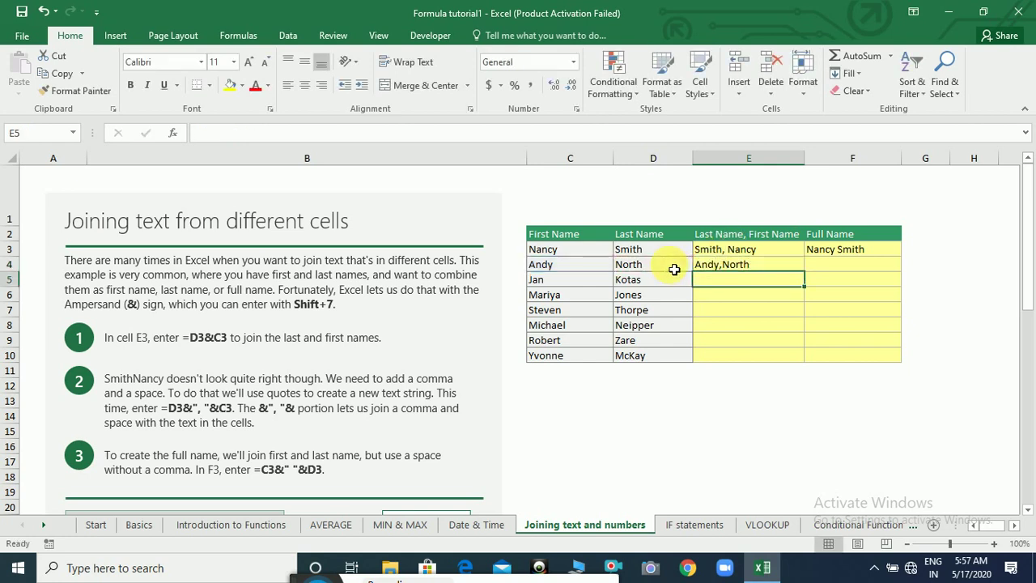
Add a space after the comma in E4, making it =C4&", "&D4, and fill the formula down to E10.
{"action": "left_click", "coordinate": [730, 269]}
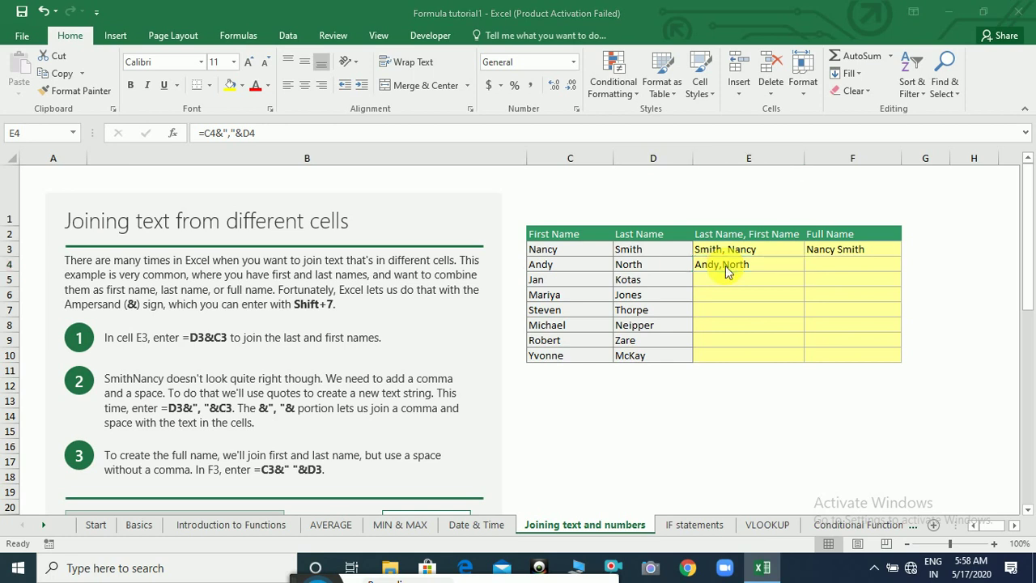
{"action": "double_click", "coordinate": [730, 272]}
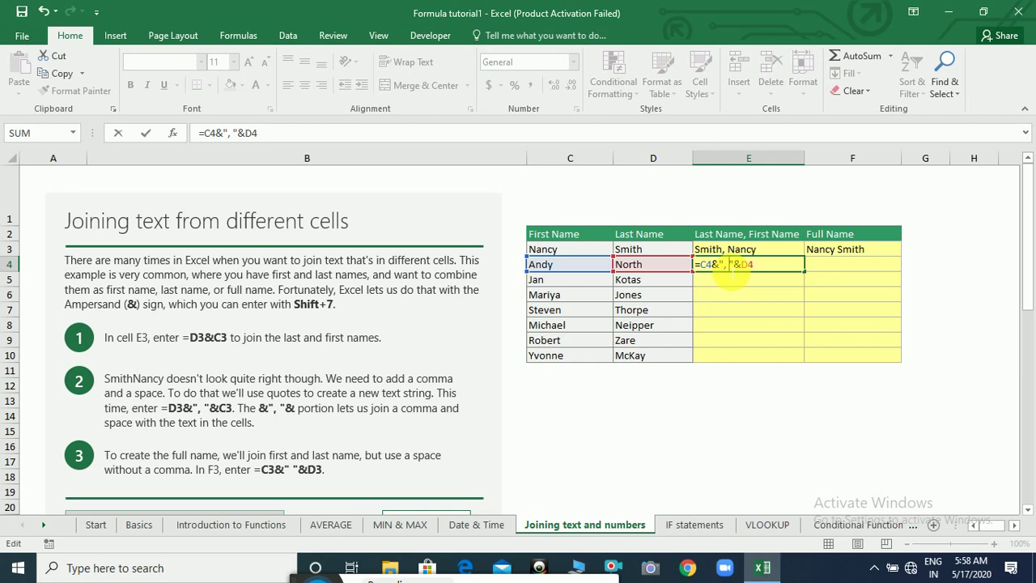
{"action": "key", "text": "Return"}
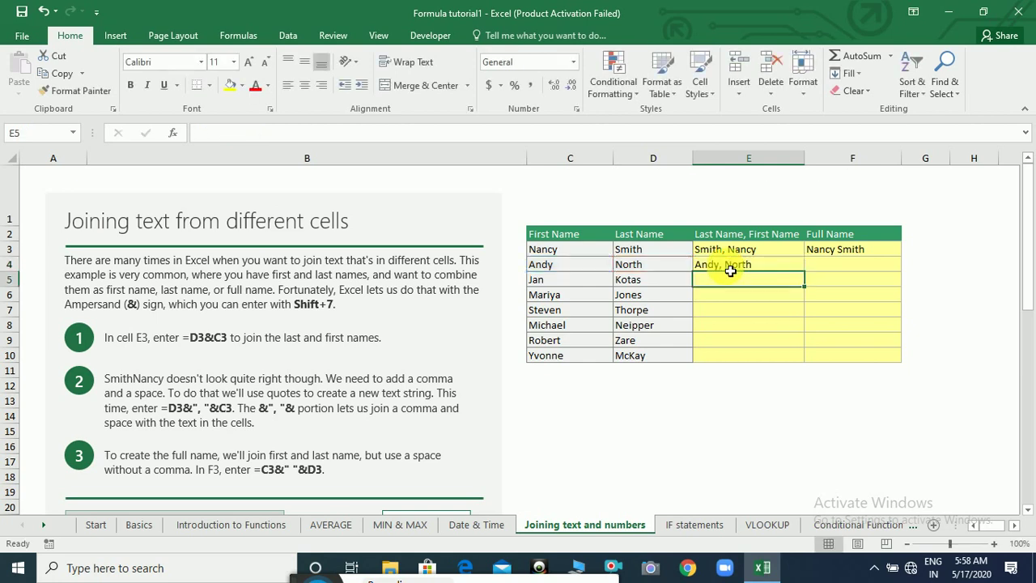
{"action": "left_click", "coordinate": [800, 265]}
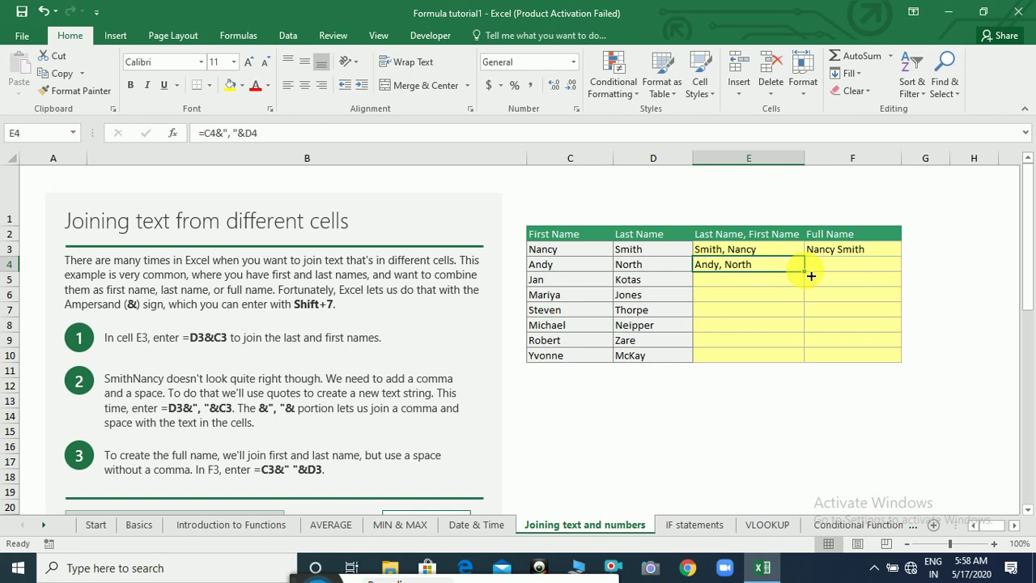
{"action": "double_click", "coordinate": [811, 277]}
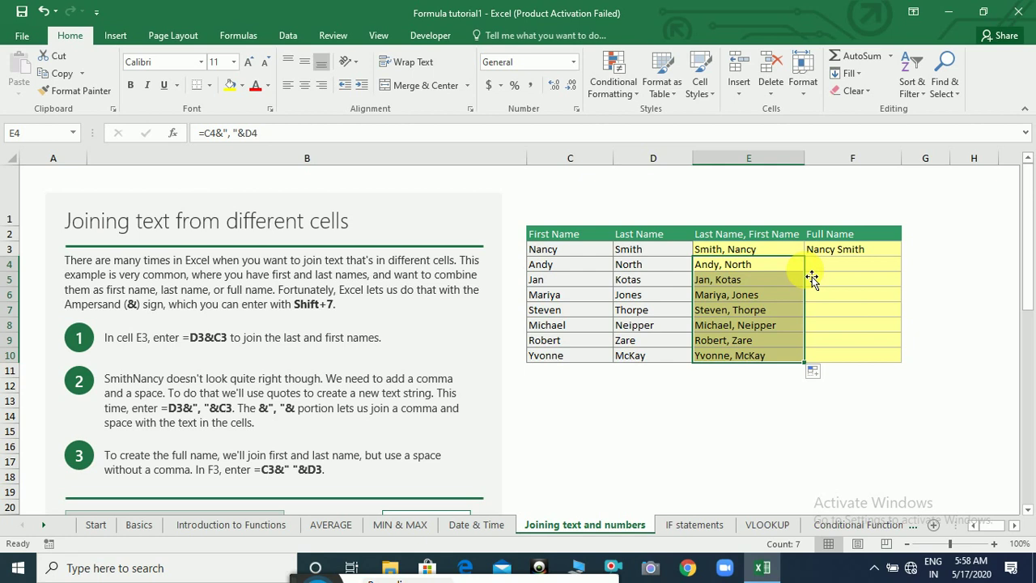
In F4, join the first and last name with =CONCATENATE(C4,", ",D4) and fill the formula down to F10.
{"action": "left_click", "coordinate": [846, 269]}
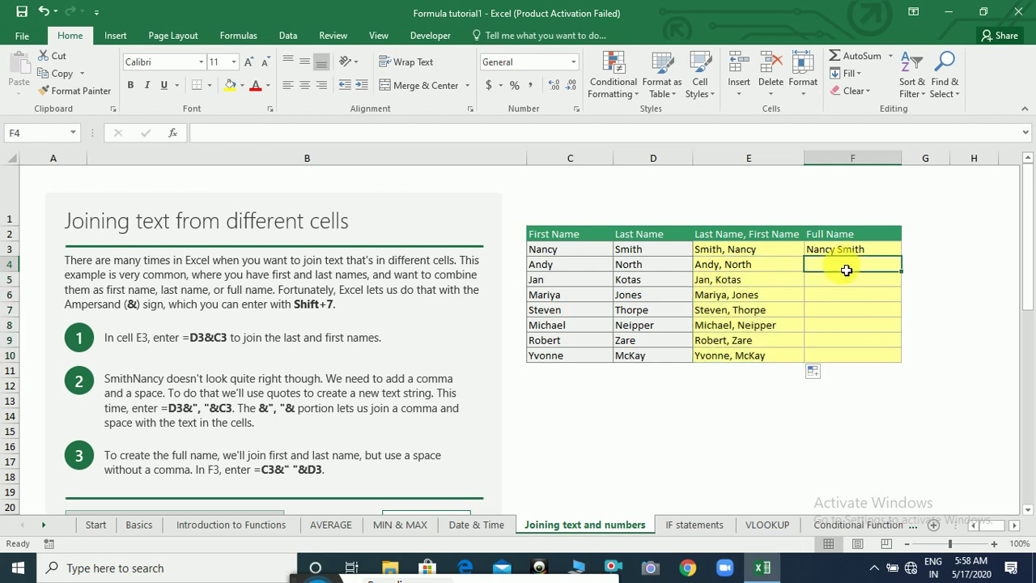
{"action": "type", "text": "=concat"}
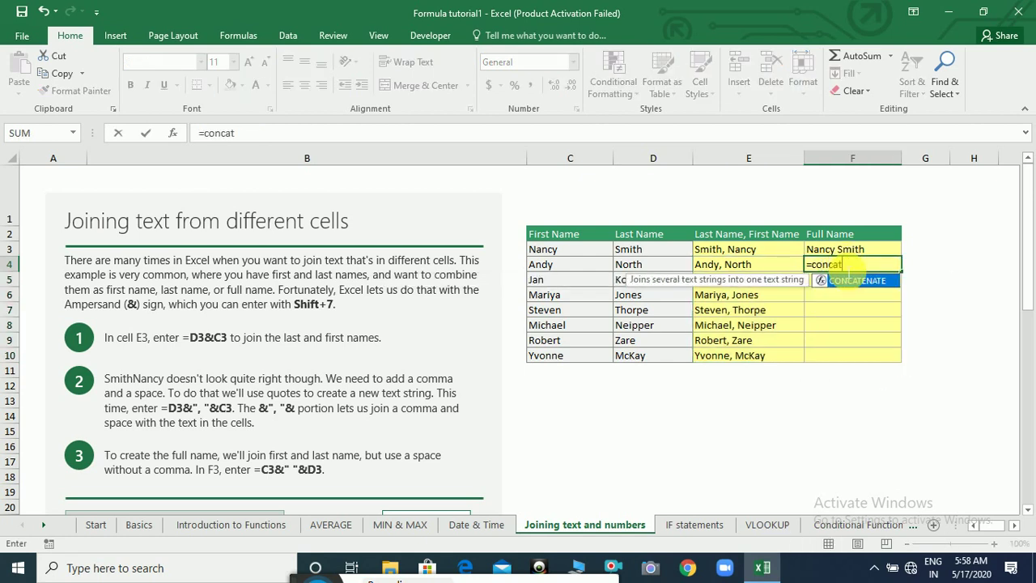
{"action": "type", "text": "enate("}
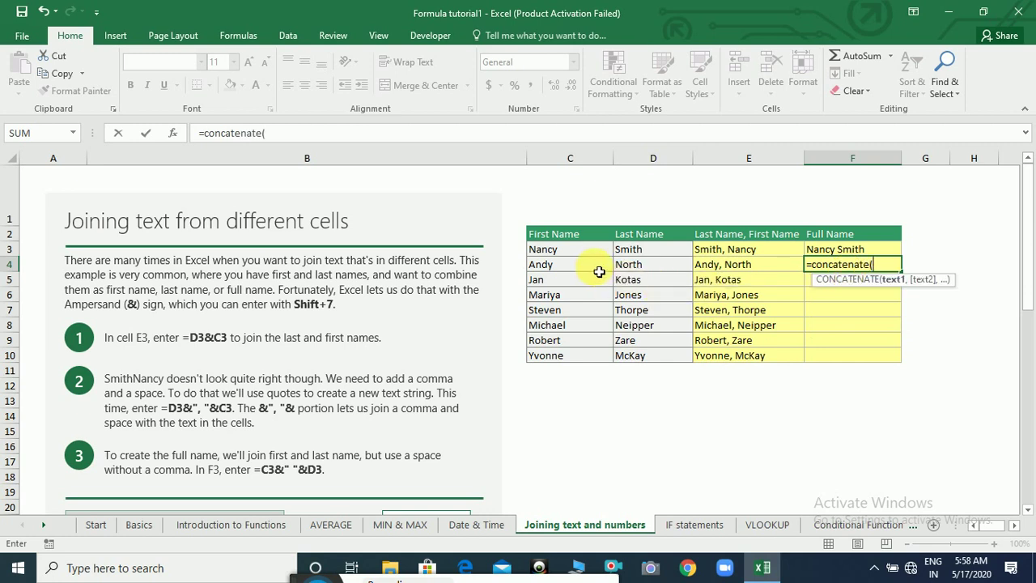
{"action": "left_click", "coordinate": [582, 271]}
{"action": "type", "text": ","}
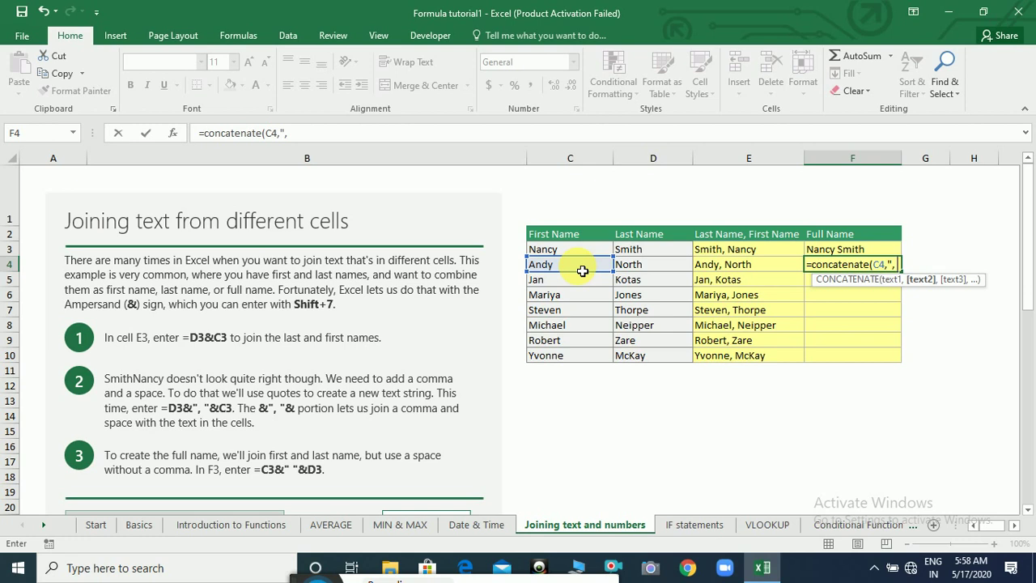
{"action": "type", "text": "\""}
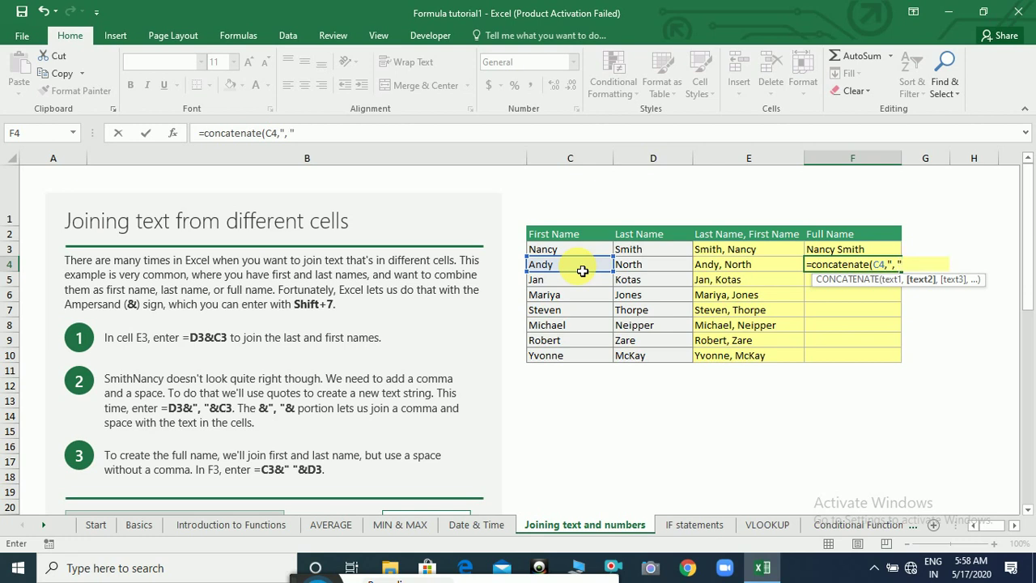
{"action": "type", "text": ","}
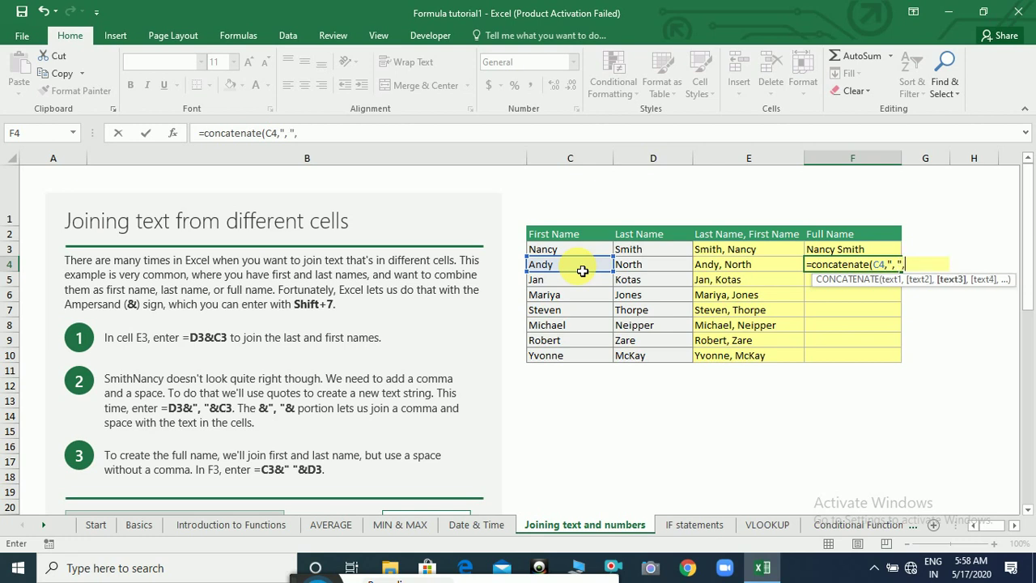
{"action": "left_click", "coordinate": [648, 270]}
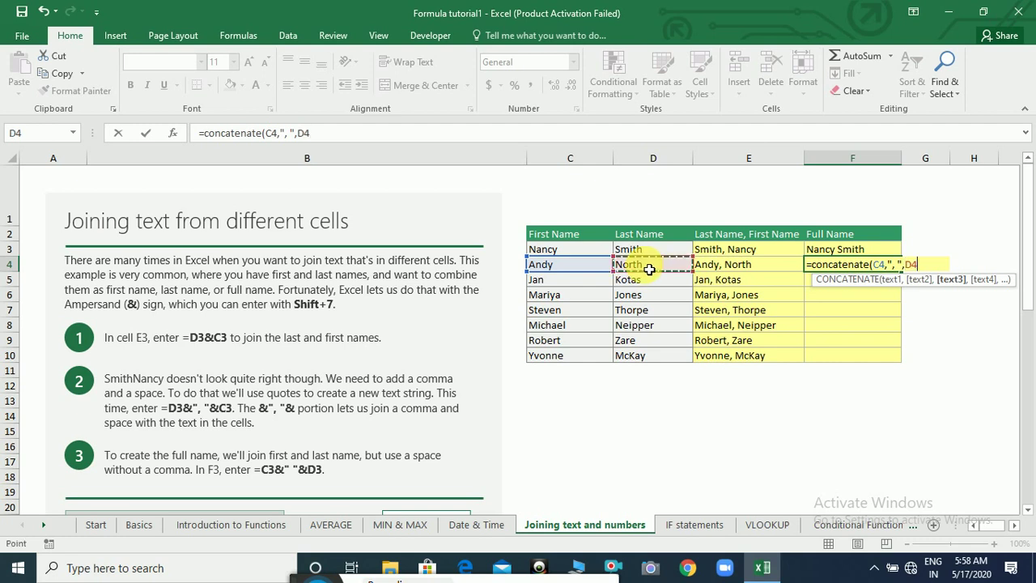
{"action": "type", "text": ")"}
{"action": "key", "text": "Return"}
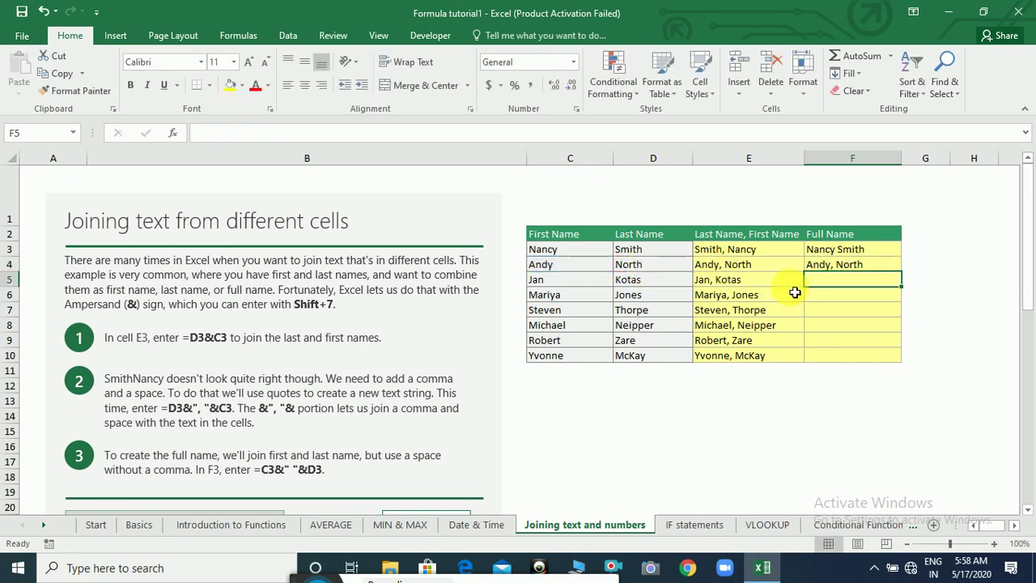
{"action": "left_click", "coordinate": [887, 268]}
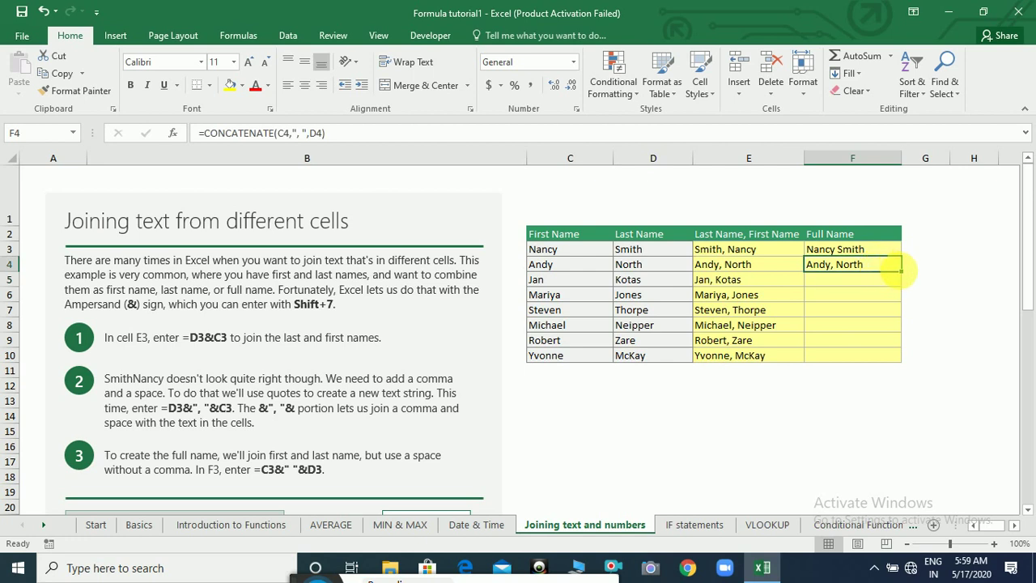
{"action": "double_click", "coordinate": [902, 273]}
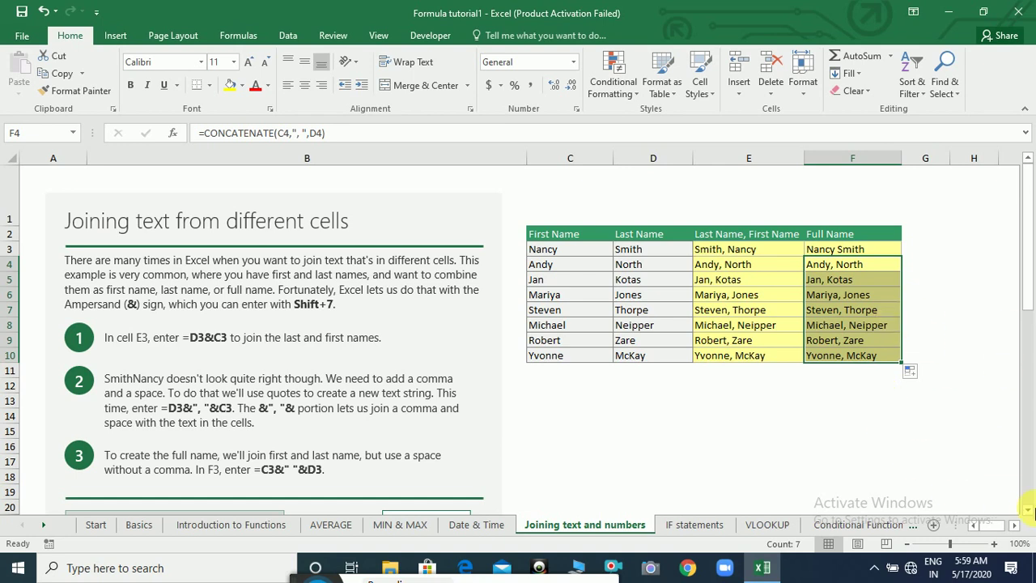
Examine the date, time and joined-text formulas in D28, D29 and C32 of the Using text and numbers together section.
{"action": "left_click", "coordinate": [1029, 512]}
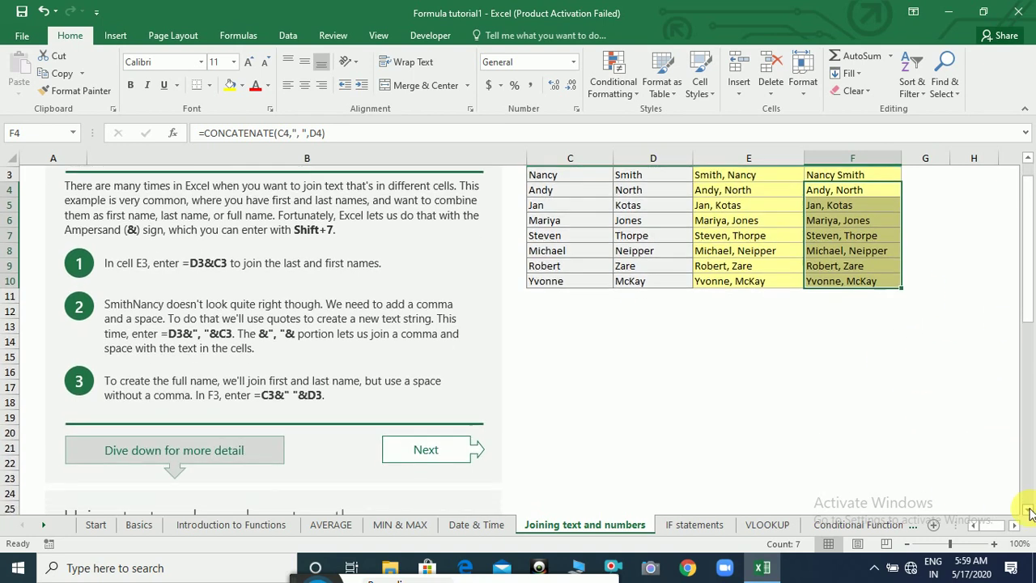
{"action": "left_click_drag", "start_coordinate": [1029, 511], "coordinate": [1029, 512]}
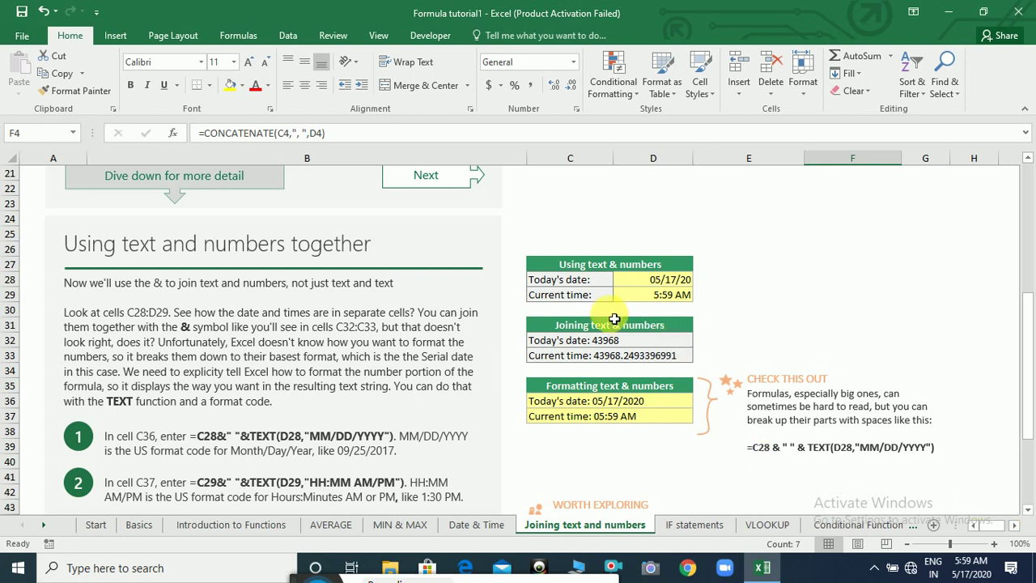
{"action": "left_click", "coordinate": [651, 285]}
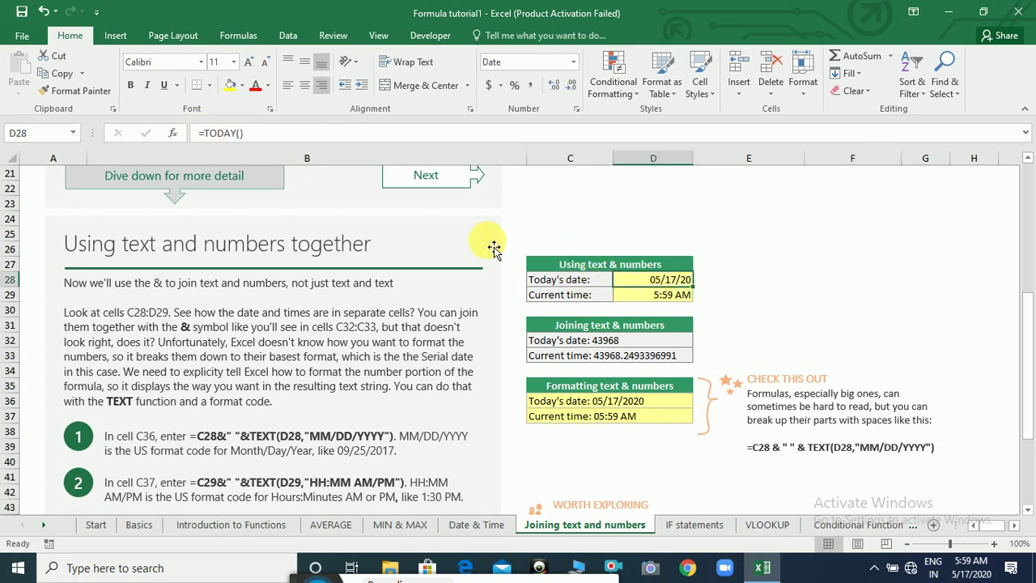
{"action": "left_click", "coordinate": [685, 303]}
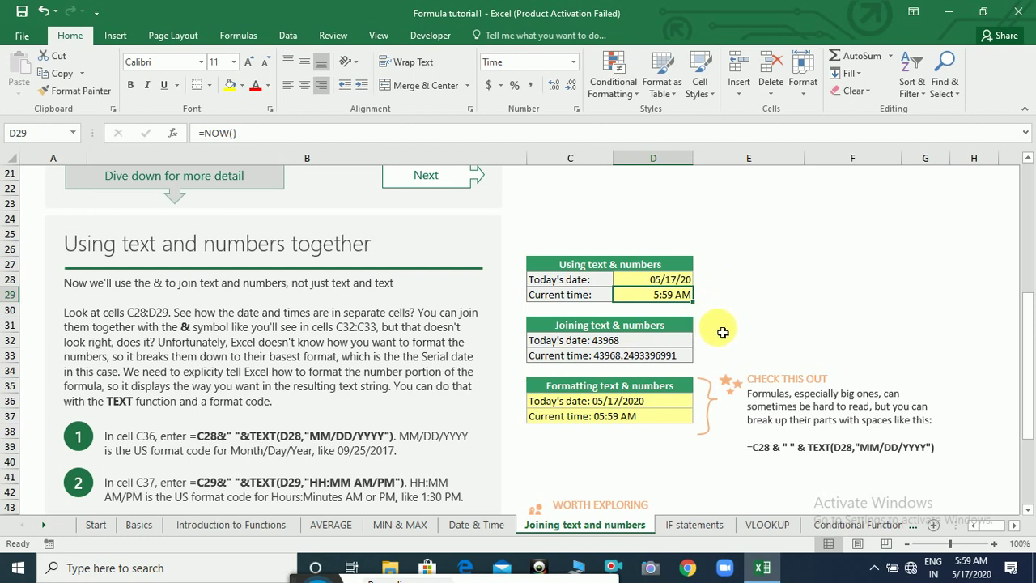
{"action": "left_click", "coordinate": [603, 344]}
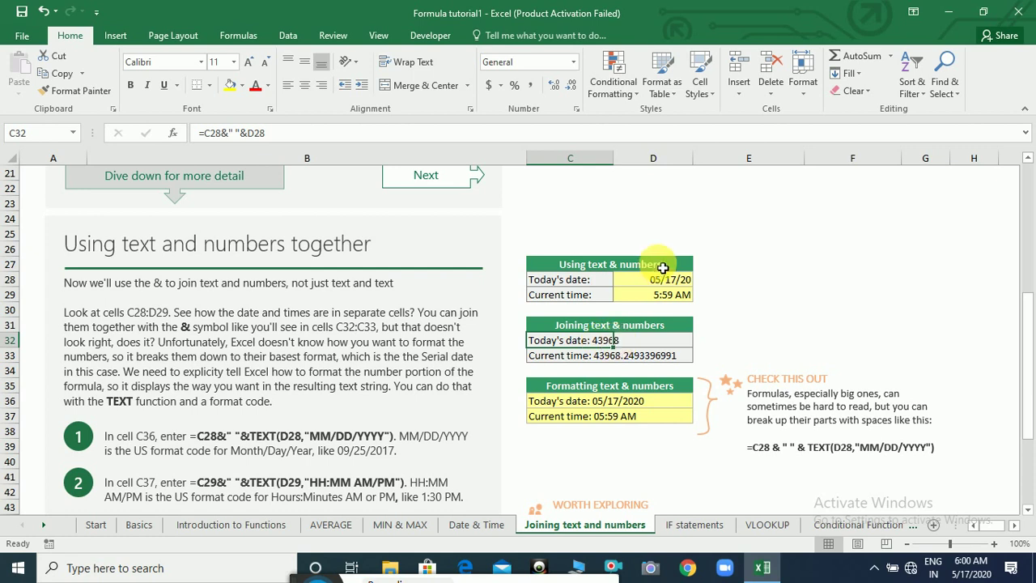
In E32, join the date label and today's date with =C28&" "&D28, and compare it with the source date in D28.
{"action": "left_click", "coordinate": [760, 346]}
{"action": "type", "text": "="}
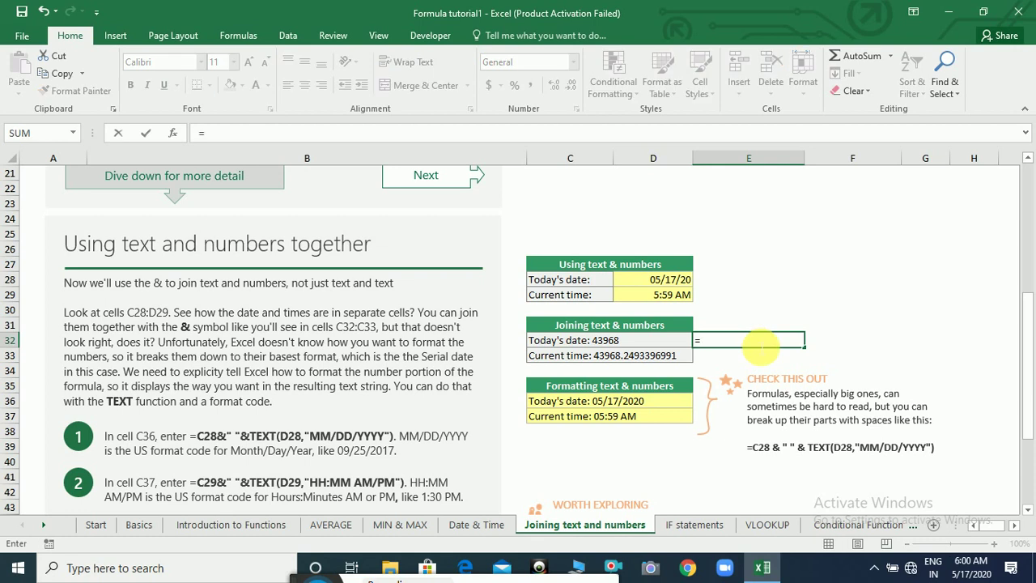
{"action": "left_click", "coordinate": [557, 285]}
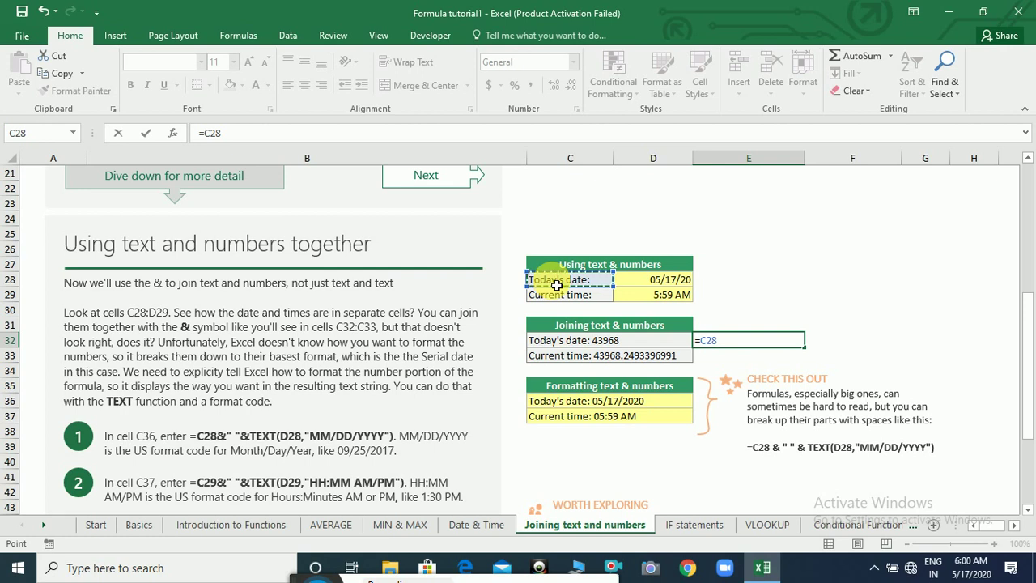
{"action": "type", "text": "&\" \"&"}
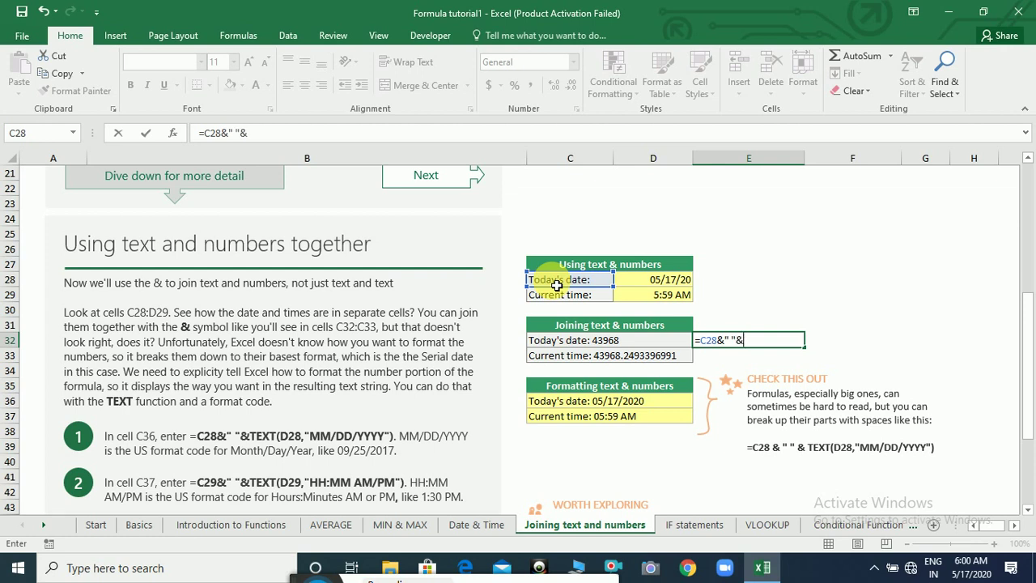
{"action": "left_click", "coordinate": [649, 284]}
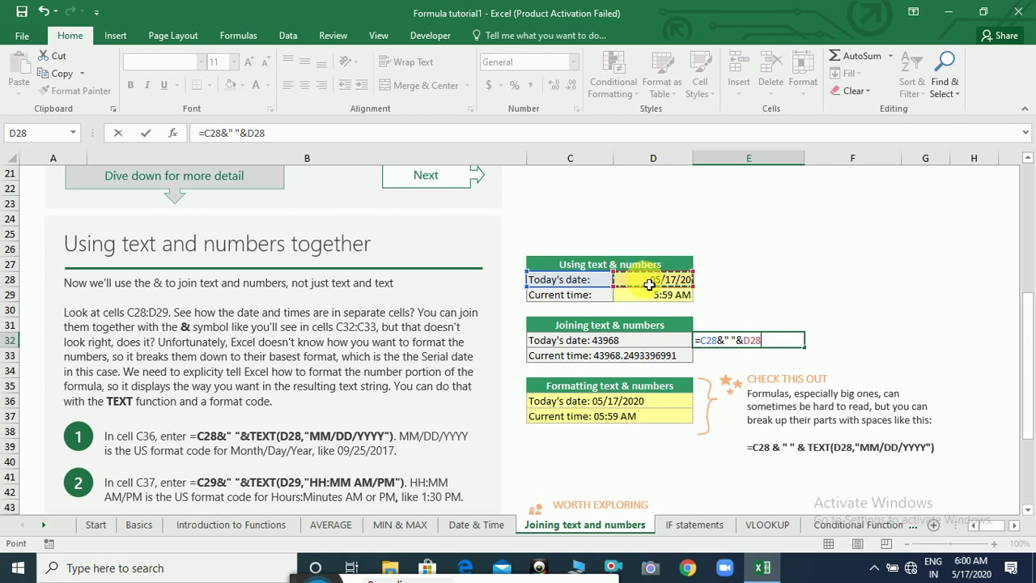
{"action": "key", "text": "Return"}
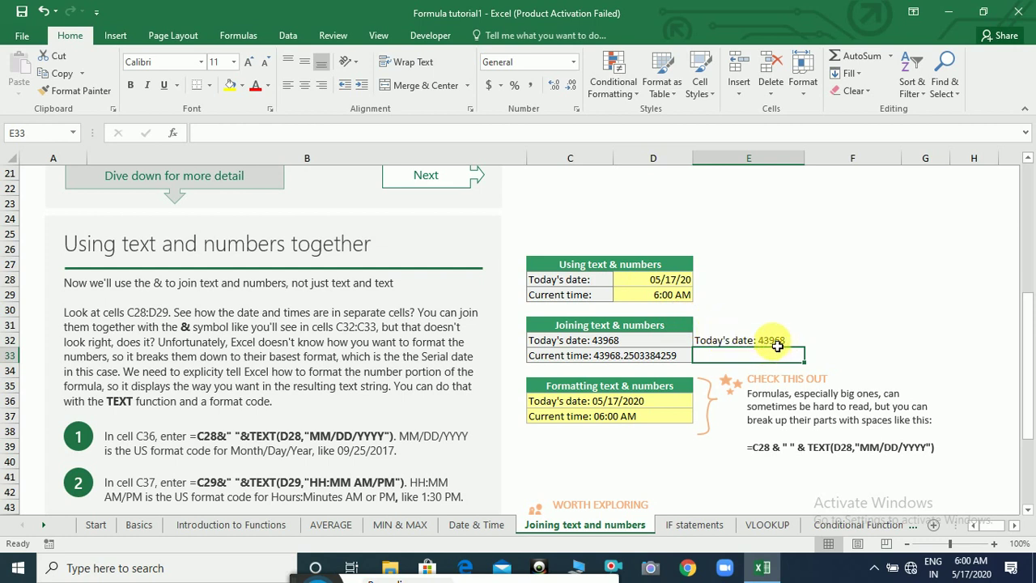
{"action": "mouse_move", "coordinate": [777, 345]}
{"action": "left_mouse_down"}
{"action": "mouse_move", "coordinate": [858, 335]}
{"action": "mouse_move", "coordinate": [793, 348]}
{"action": "left_mouse_up"}
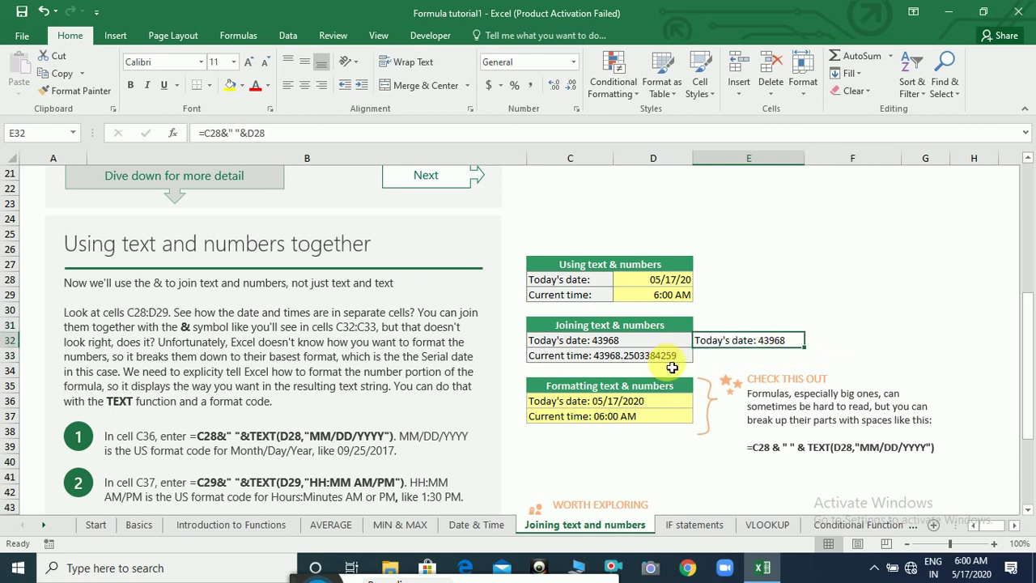
{"action": "left_click", "coordinate": [676, 288]}
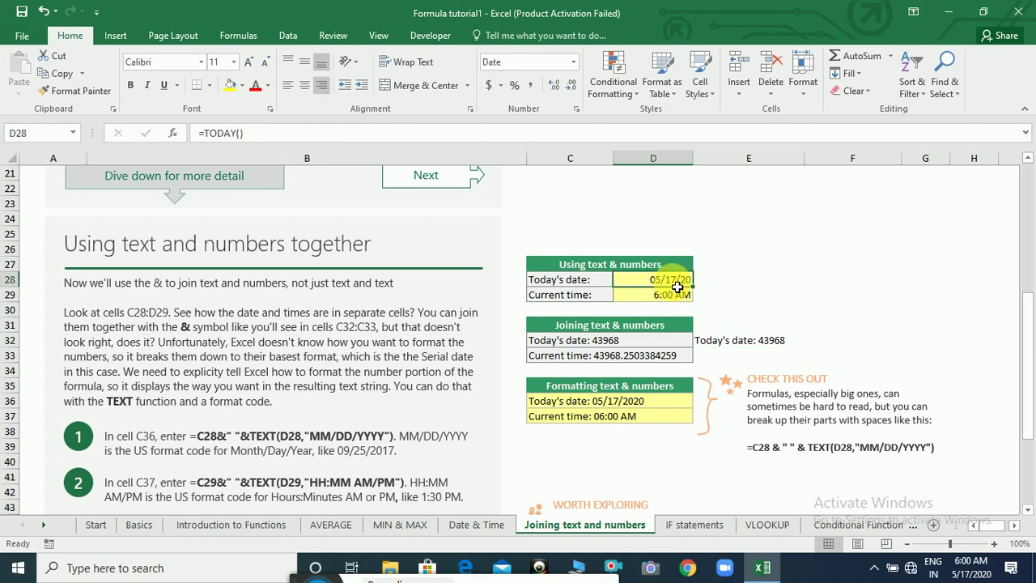
In E33, join the time label and the current time with =C29&" "&D29.
{"action": "left_click", "coordinate": [711, 364]}
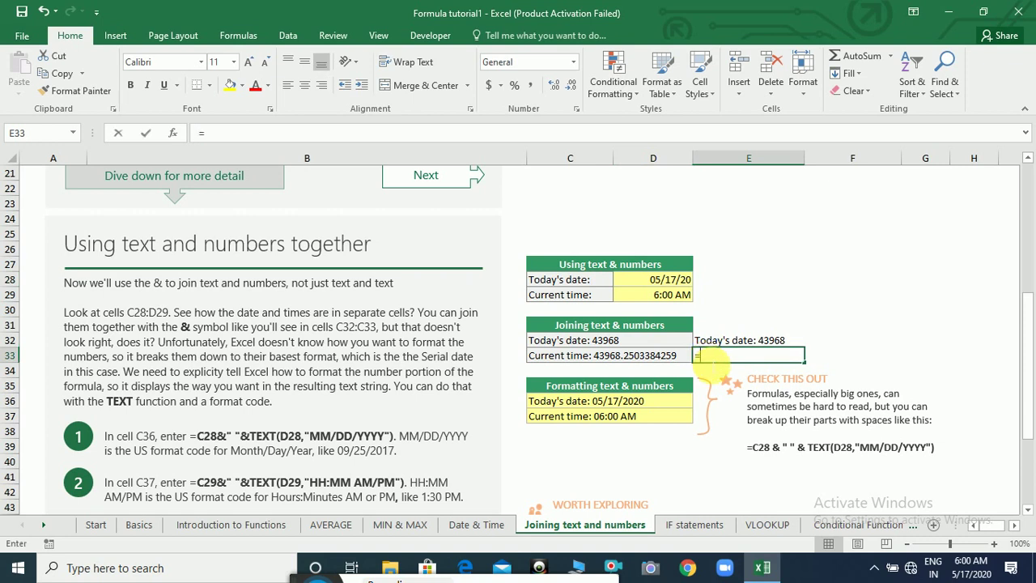
{"action": "type", "text": "="}
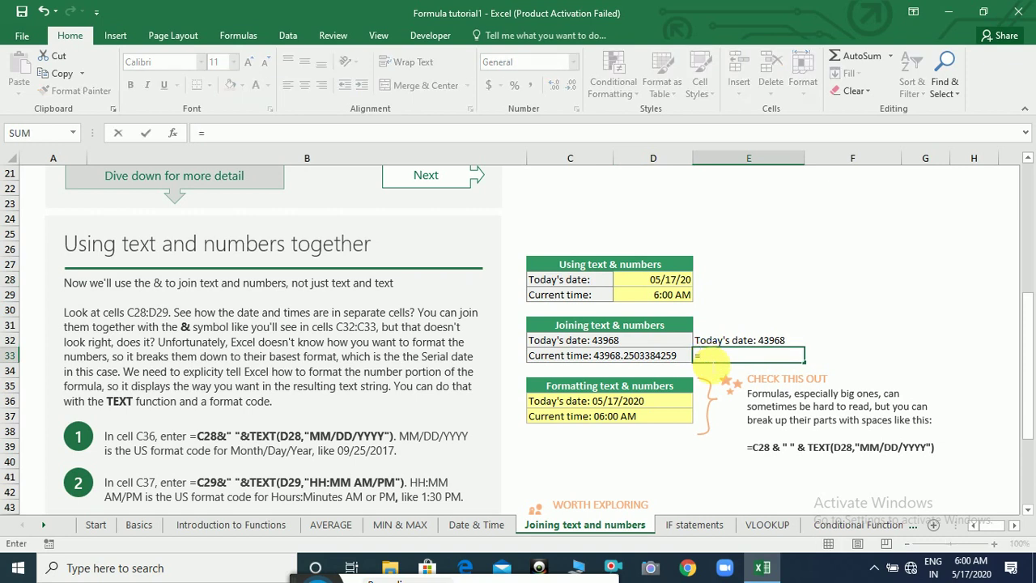
{"action": "left_click", "coordinate": [592, 300]}
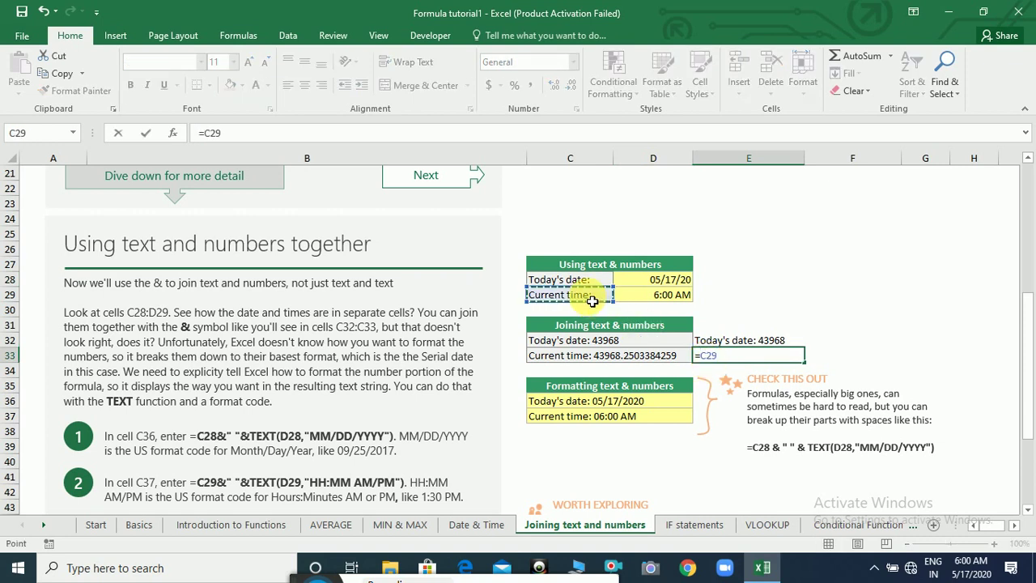
{"action": "type", "text": "&\" \"&"}
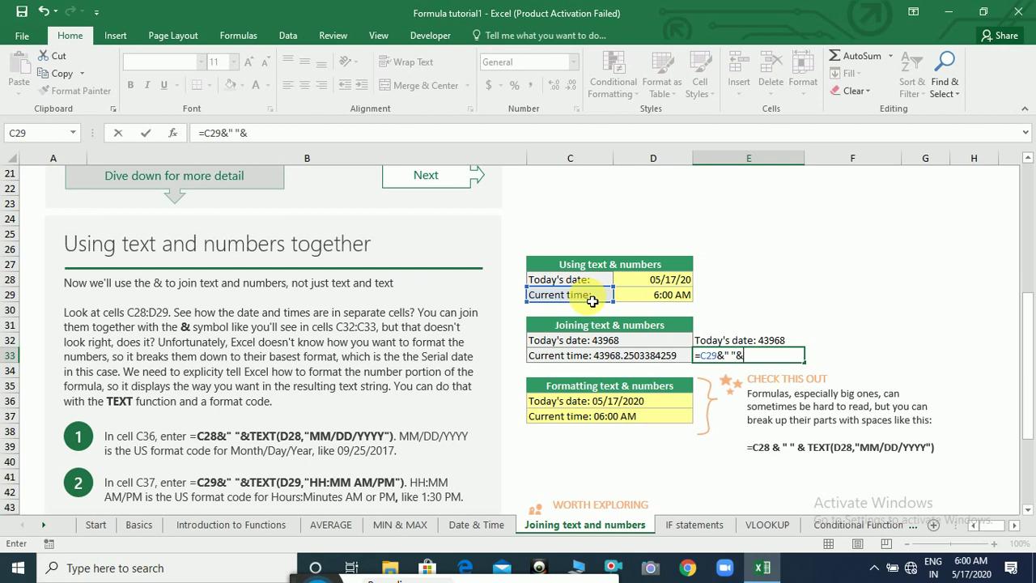
{"action": "left_click", "coordinate": [644, 300]}
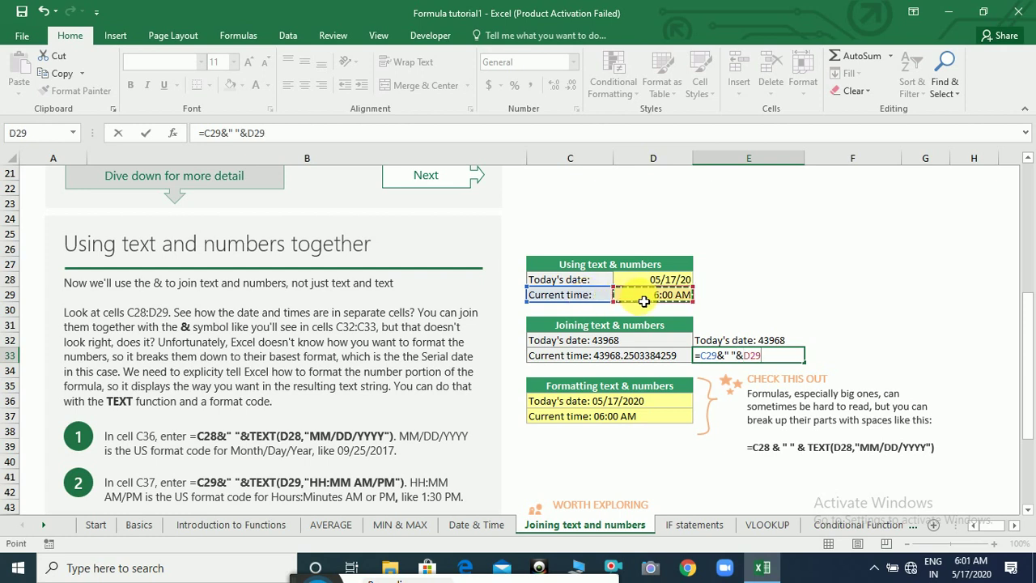
{"action": "key", "text": "Return"}
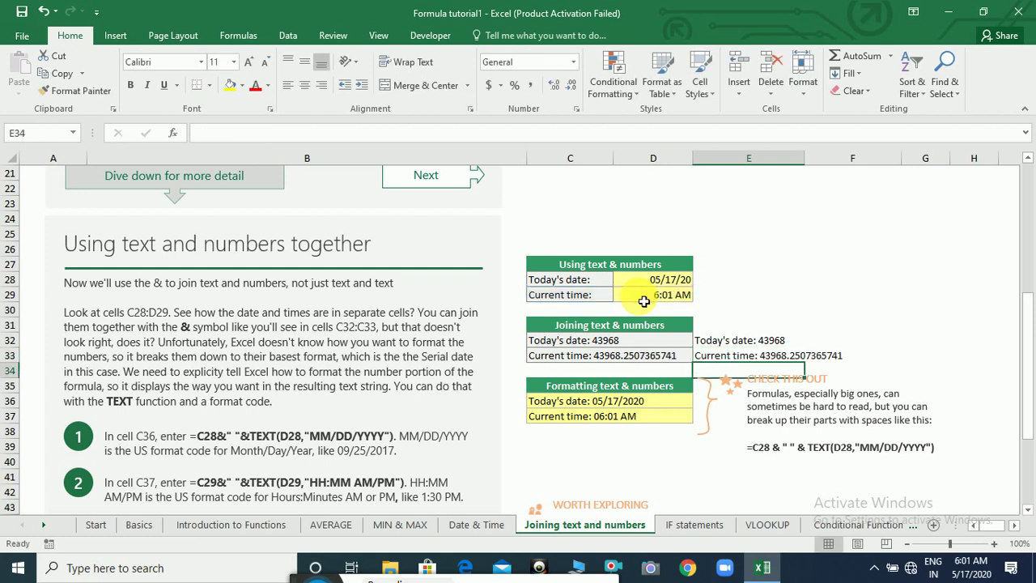
Check the TEXT formulas in C36 and C37, and change E32 to =C28&" "&TEXT(D28,"MM.DD/YY").
{"action": "left_click", "coordinate": [621, 405]}
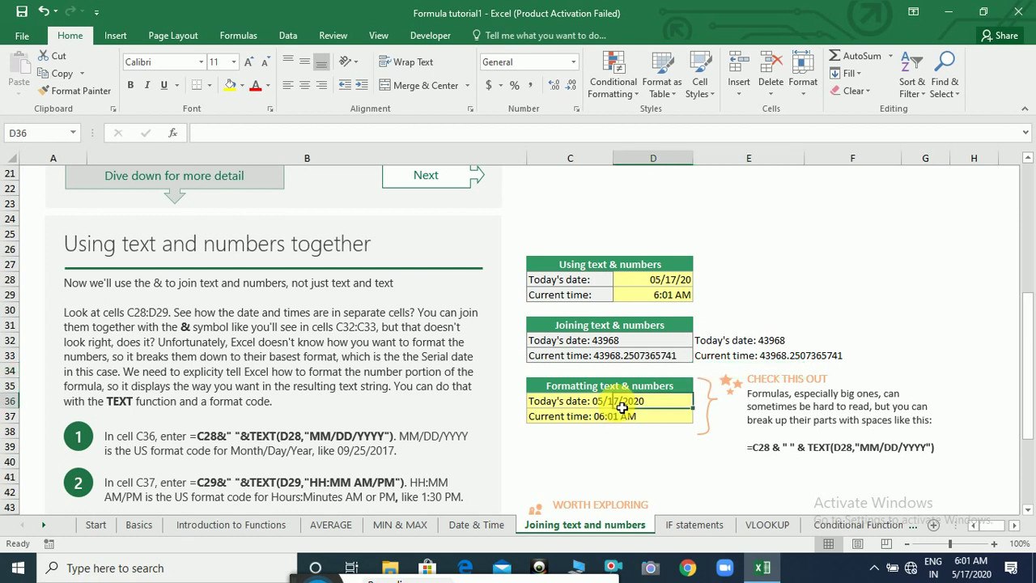
{"action": "left_click", "coordinate": [576, 402]}
{"action": "left_click", "coordinate": [597, 417]}
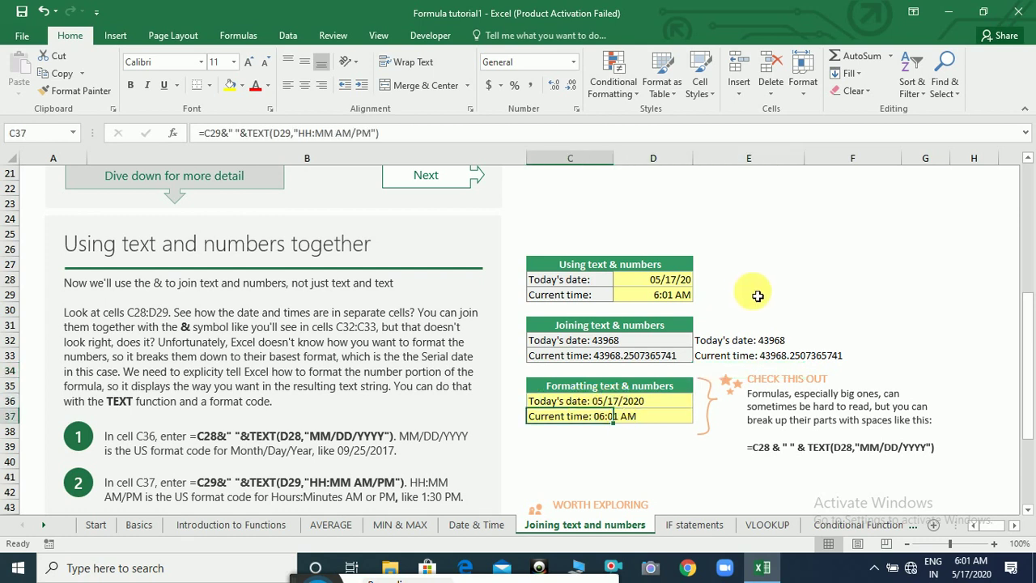
{"action": "left_click", "coordinate": [737, 346]}
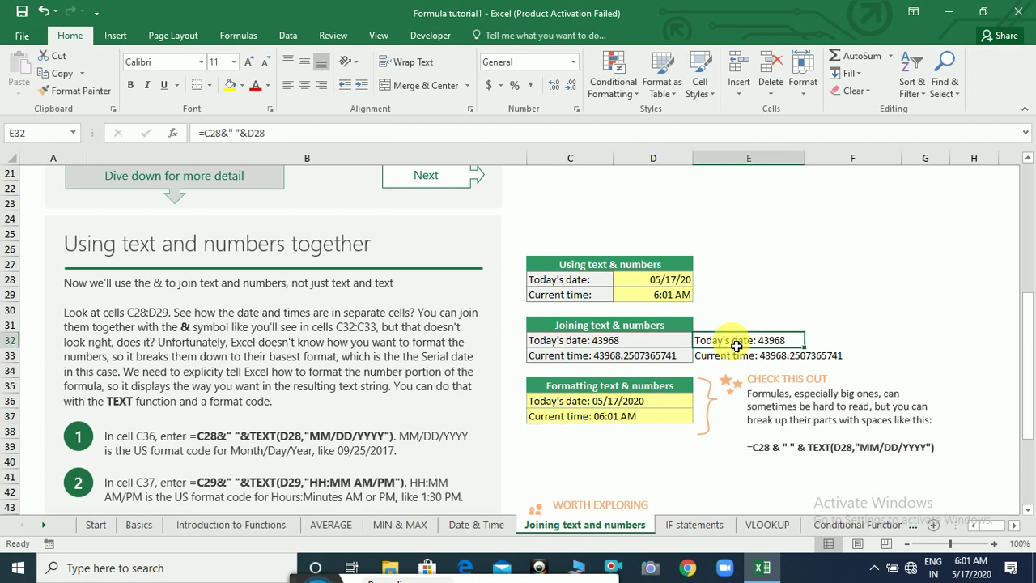
{"action": "left_click", "coordinate": [247, 136]}
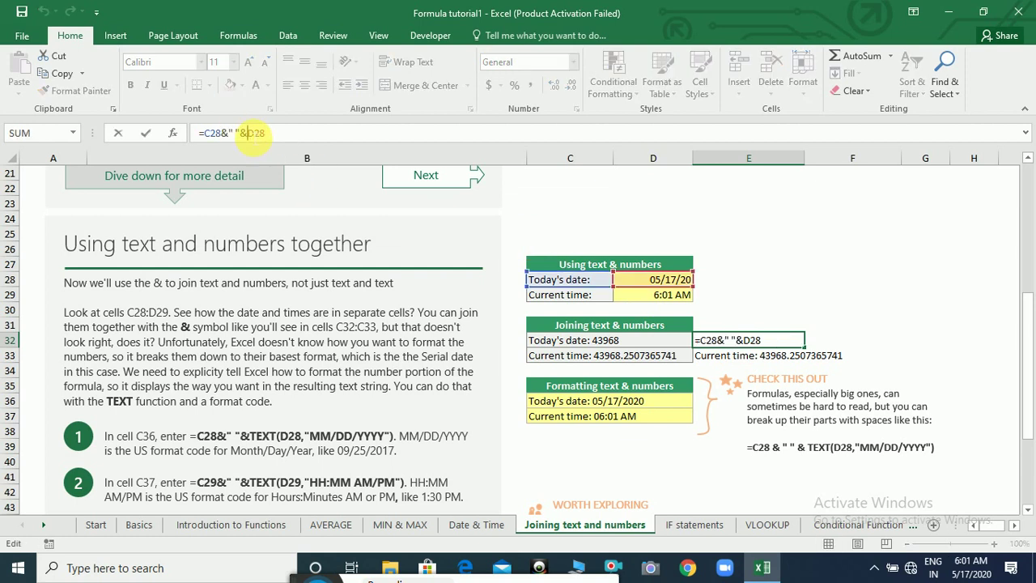
{"action": "type", "text": "text"}
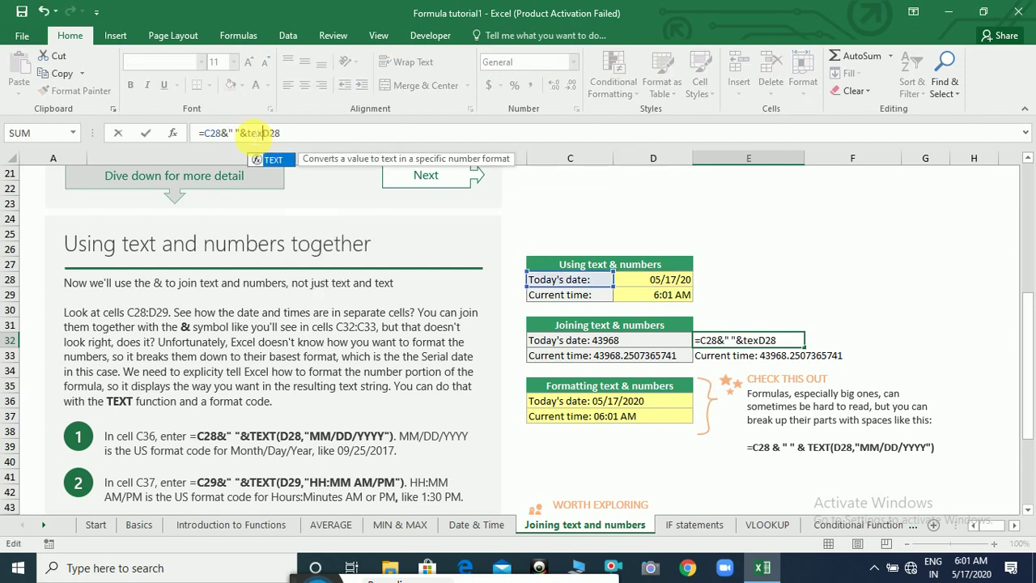
{"action": "type", "text": "("}
{"action": "key", "text": "Right"}
{"action": "key", "text": "Right"}
{"action": "key", "text": "Right"}
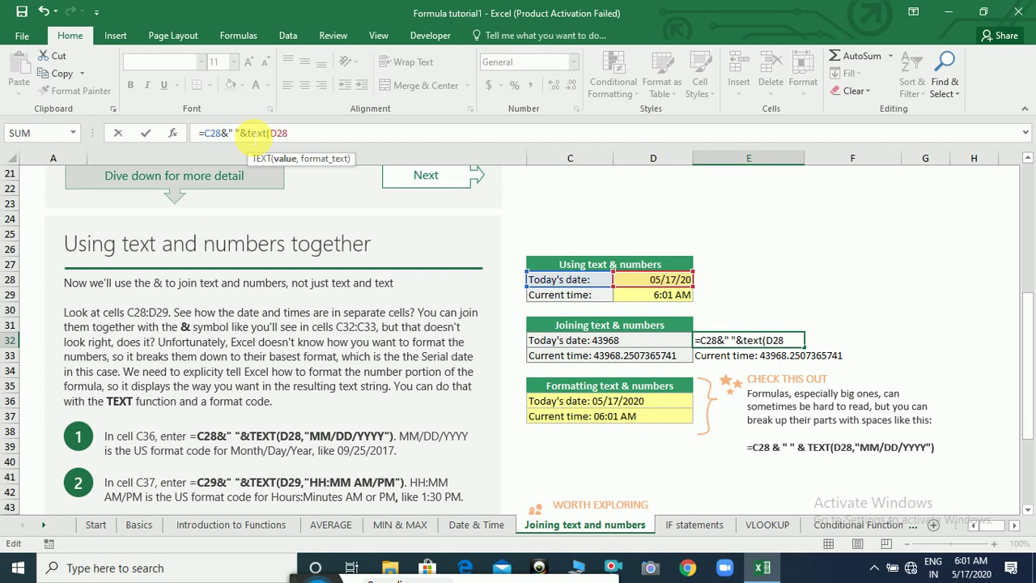
{"action": "type", "text": ",\"MM"}
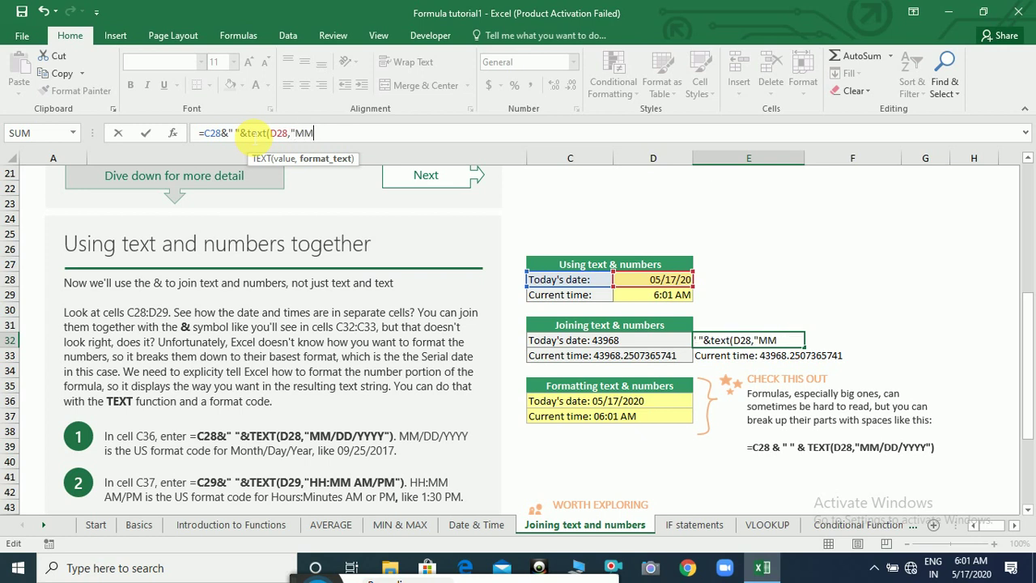
{"action": "type", "text": ".DD/YY"}
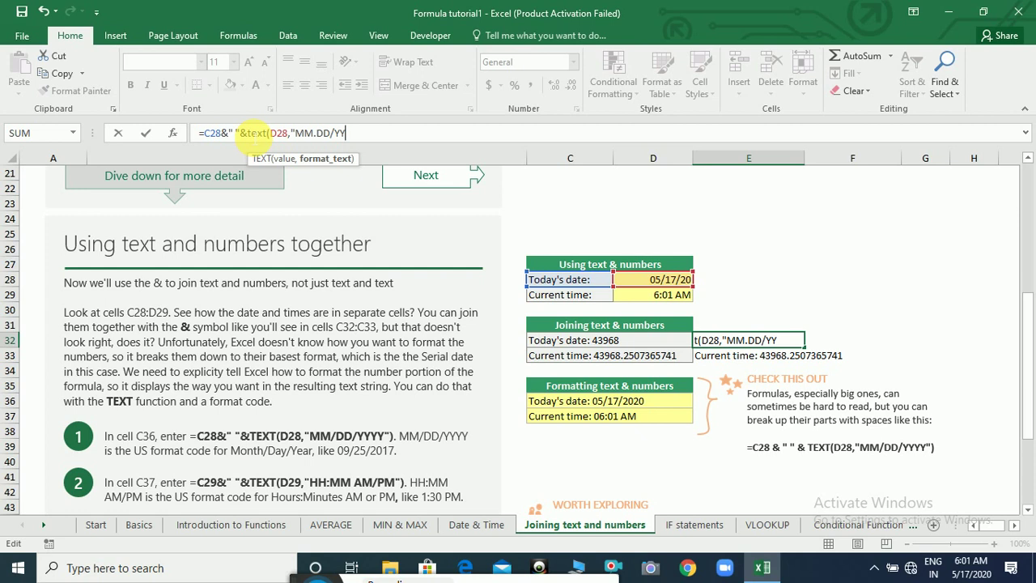
{"action": "type", "text": "\")"}
{"action": "key", "text": "Return"}
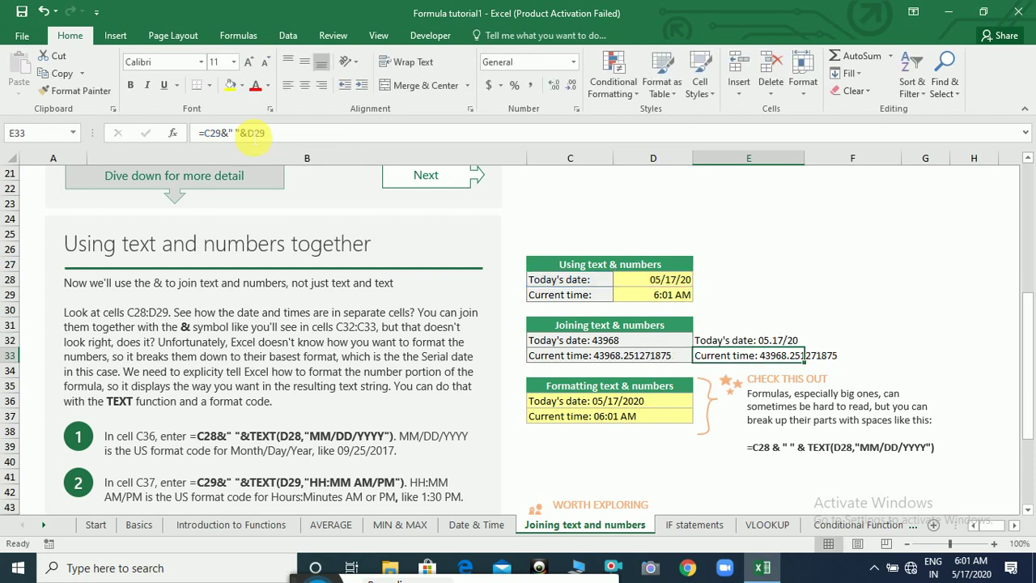
Correct the date format code in E32 to "MM/DD/YY" and review the formula.
{"action": "left_click", "coordinate": [781, 341]}
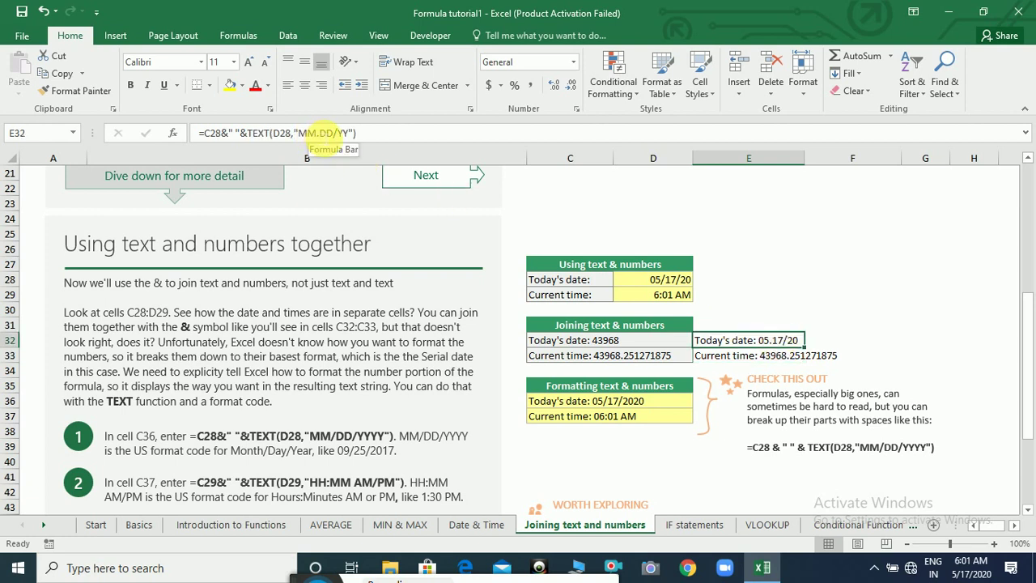
{"action": "left_click", "coordinate": [320, 134]}
{"action": "key", "text": "BackSpace"}
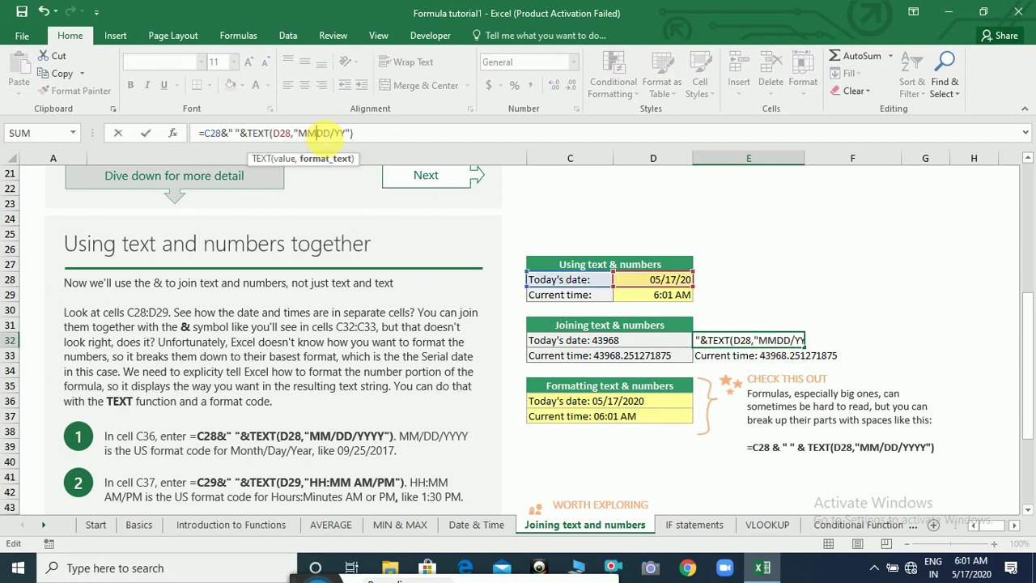
{"action": "type", "text": "/"}
{"action": "key", "text": "Return"}
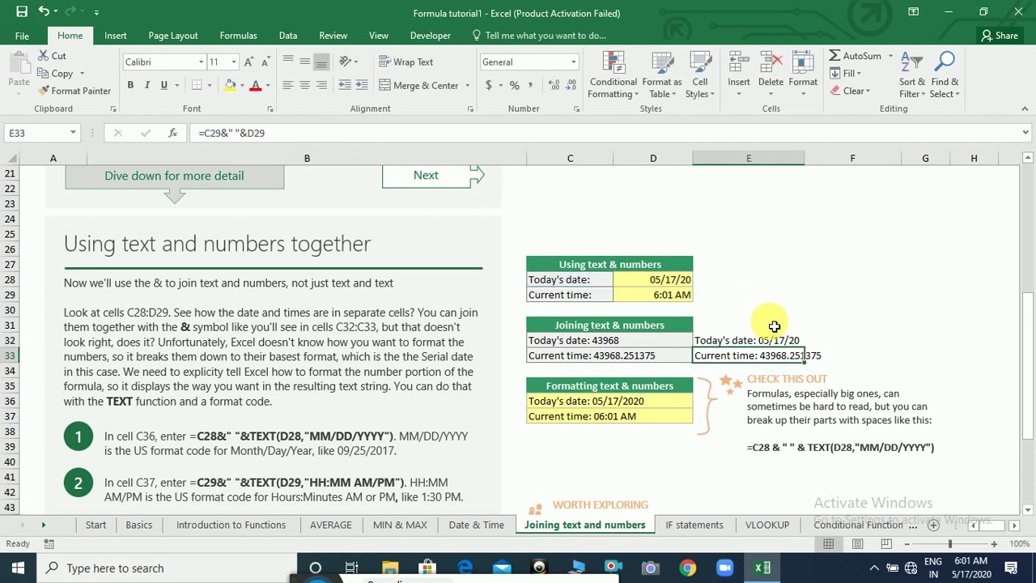
{"action": "left_click", "coordinate": [771, 341]}
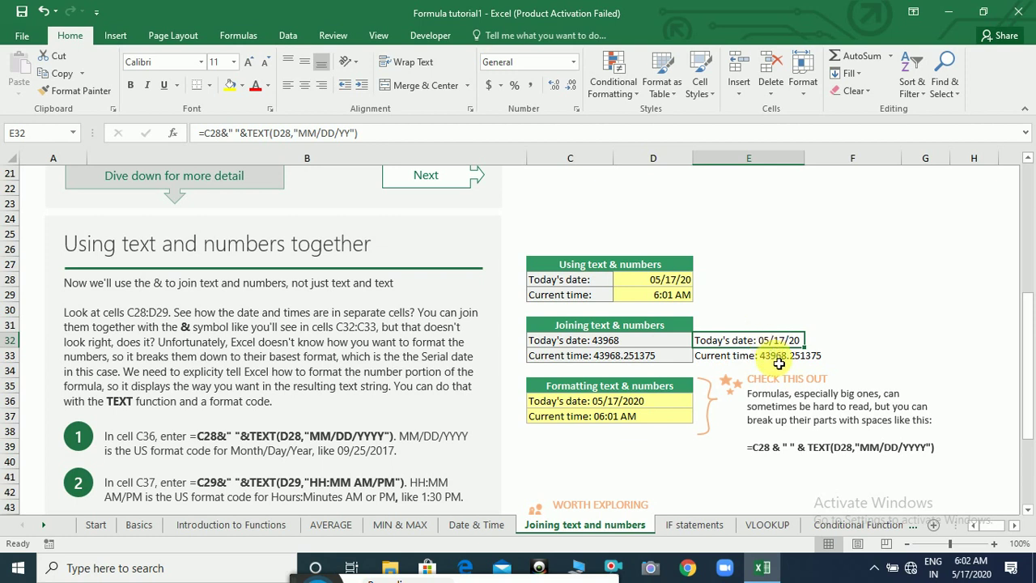
Format the joined time in E33 by changing the formula to =C29&" "&TEXT(D29,"HH:MM AM/PM").
{"action": "left_click", "coordinate": [777, 358]}
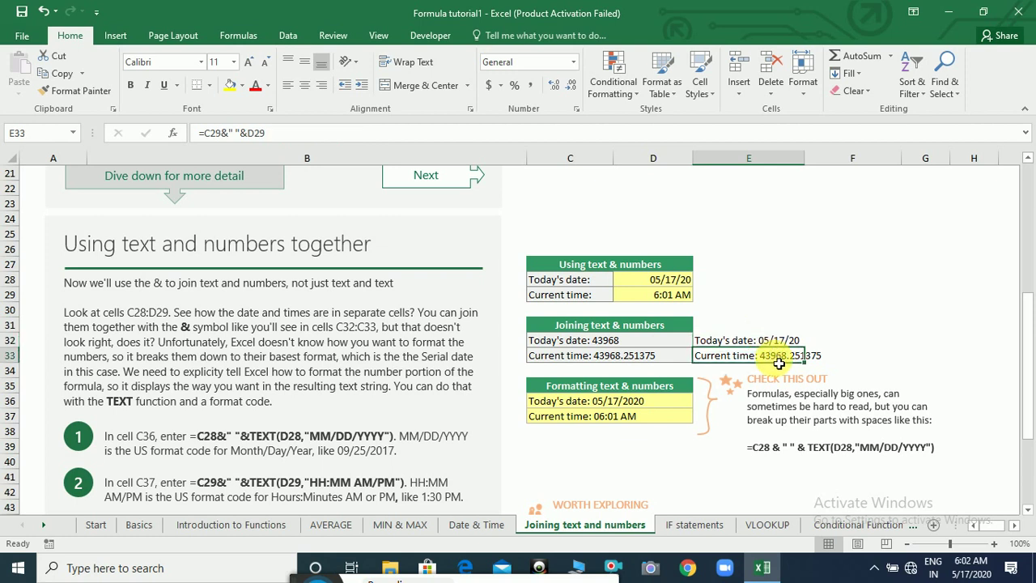
{"action": "double_click", "coordinate": [779, 363]}
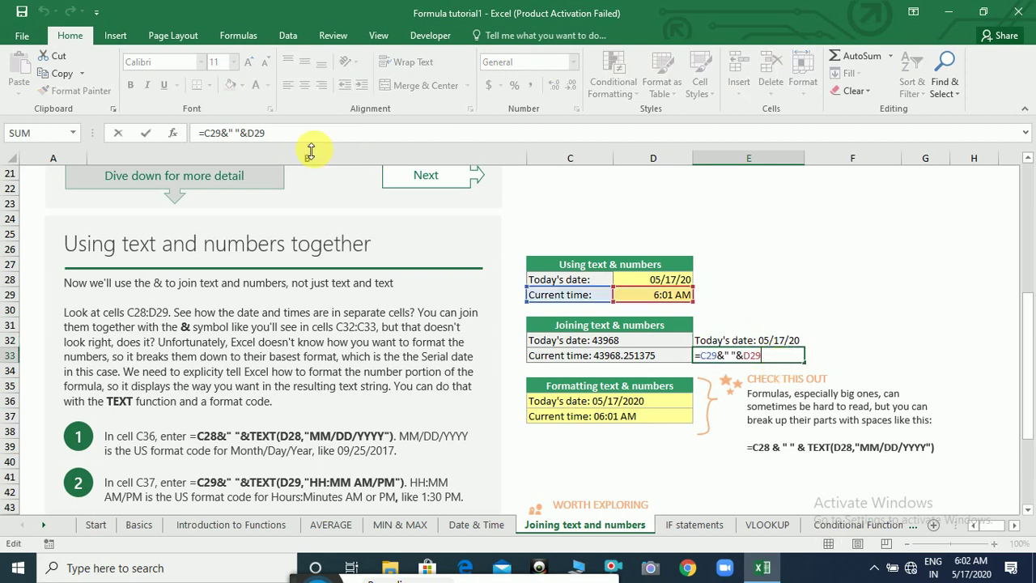
{"action": "left_click", "coordinate": [248, 134]}
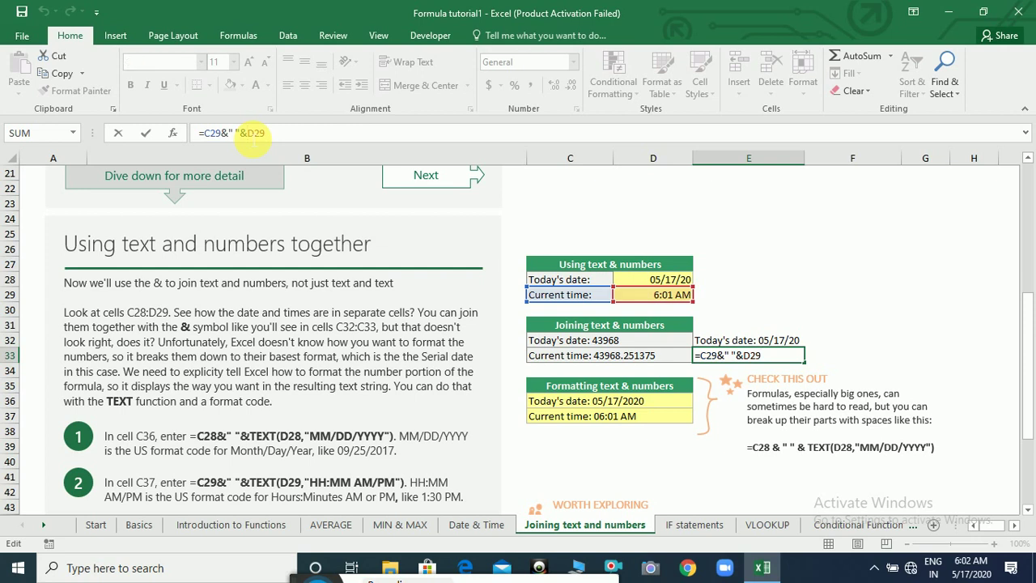
{"action": "type", "text": "text("}
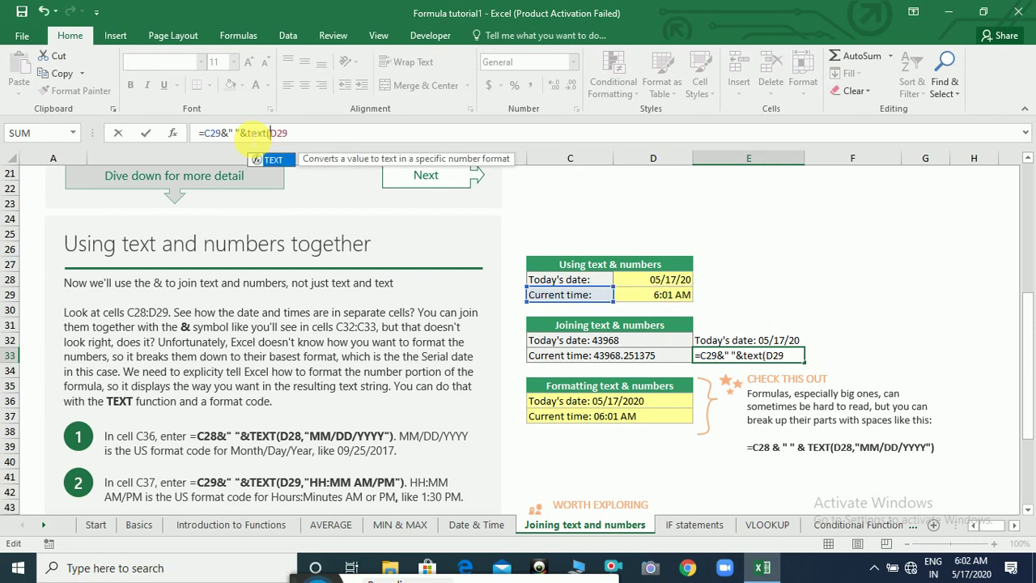
{"action": "key", "text": "End"}
{"action": "type", "text": ",\""}
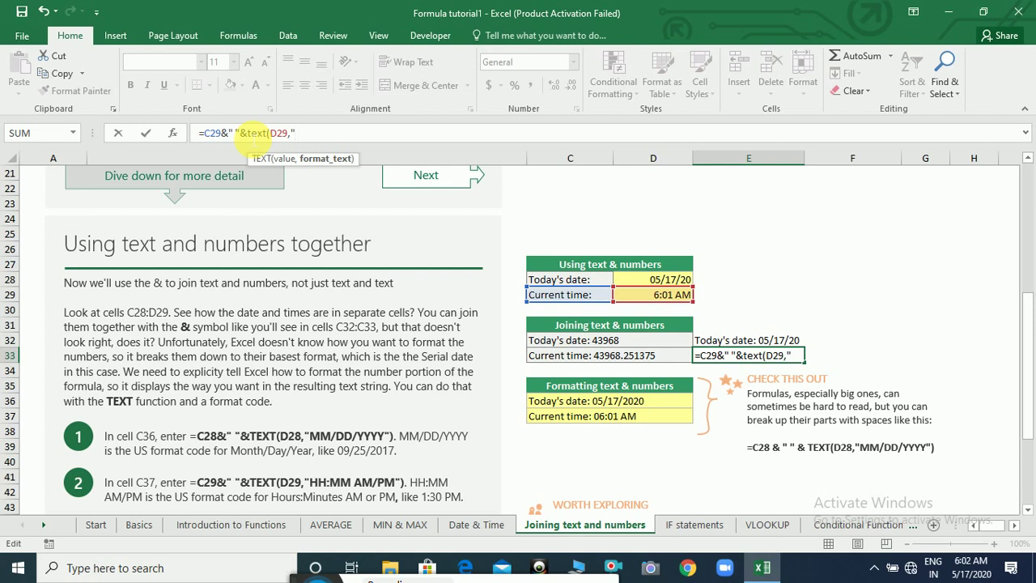
{"action": "type", "text": "HH:MM AM"}
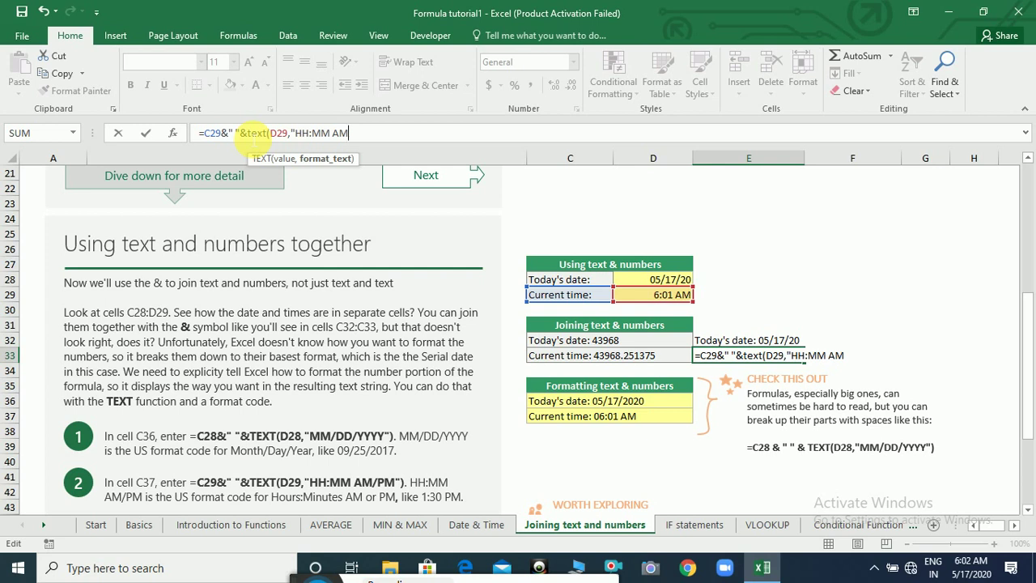
{"action": "type", "text": "/PM\""}
{"action": "key", "text": "Return"}
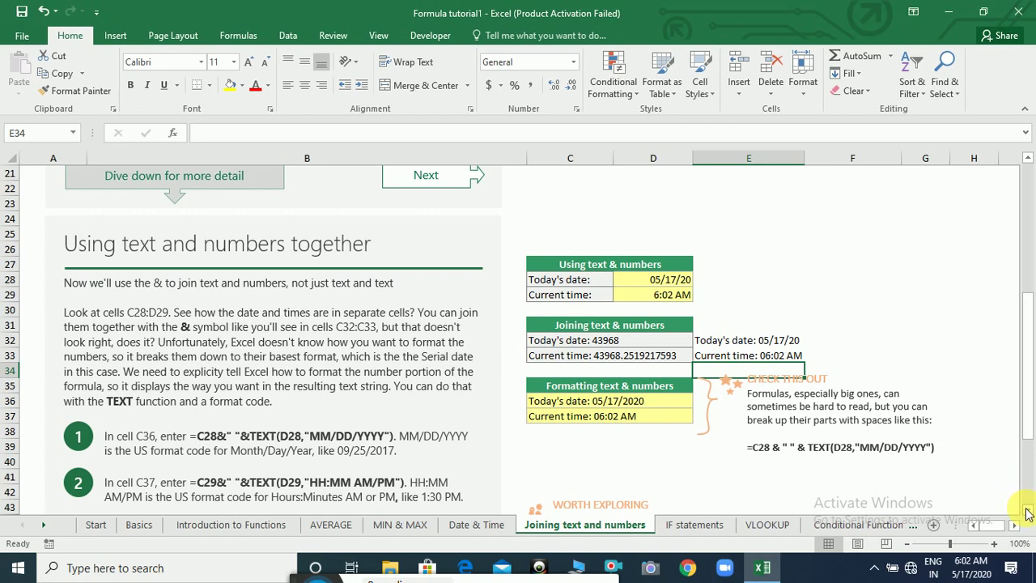
Read the remaining notes and web links of the Joining text and numbers sheet, and switch to the IF statements sheet.
{"action": "scroll", "coordinate": [1028, 513], "scroll_direction": "down", "scroll_amount": 2}
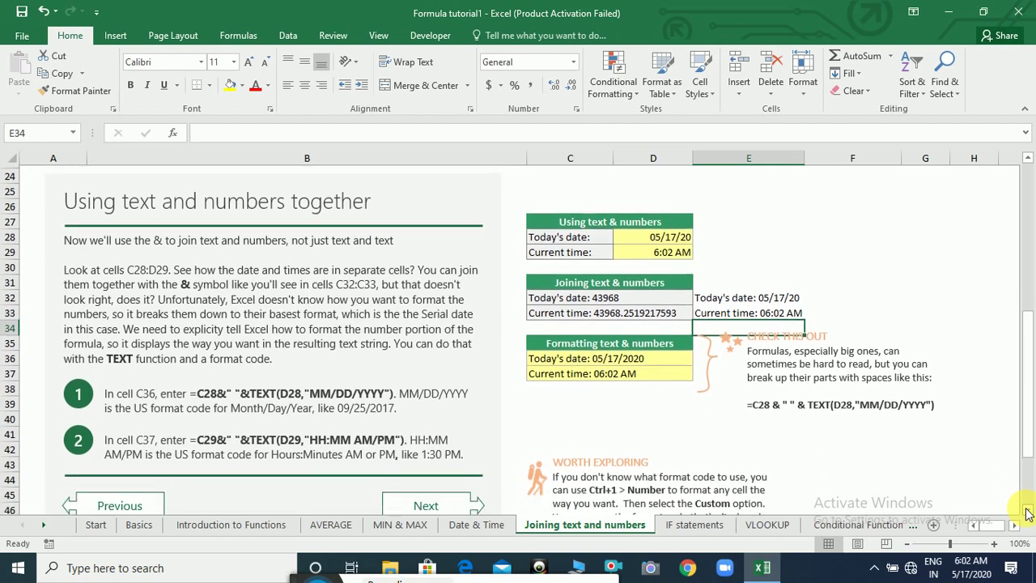
{"action": "scroll", "coordinate": [1028, 513], "scroll_direction": "down", "scroll_amount": 4}
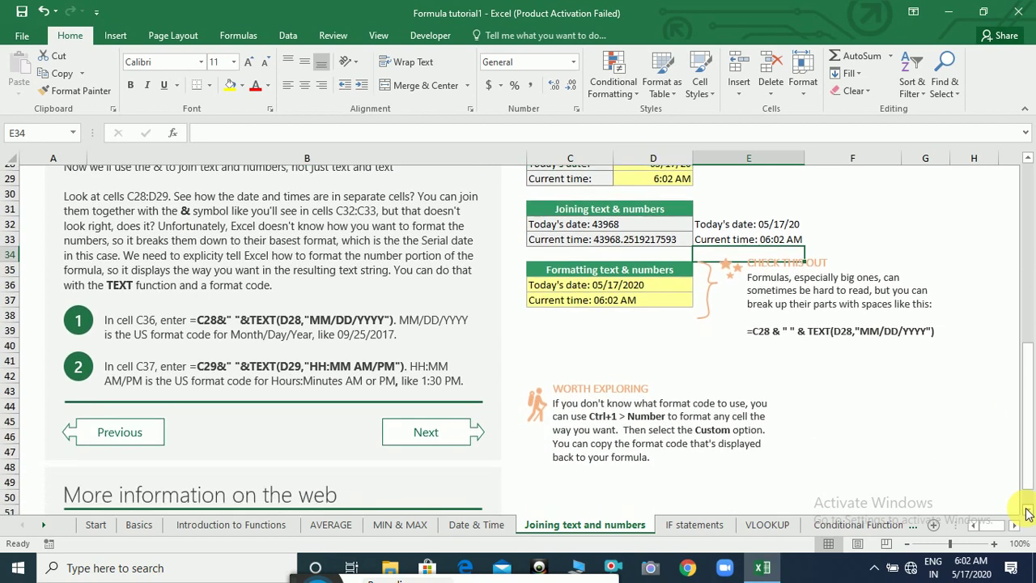
{"action": "scroll", "coordinate": [1028, 513], "scroll_direction": "down", "scroll_amount": 1}
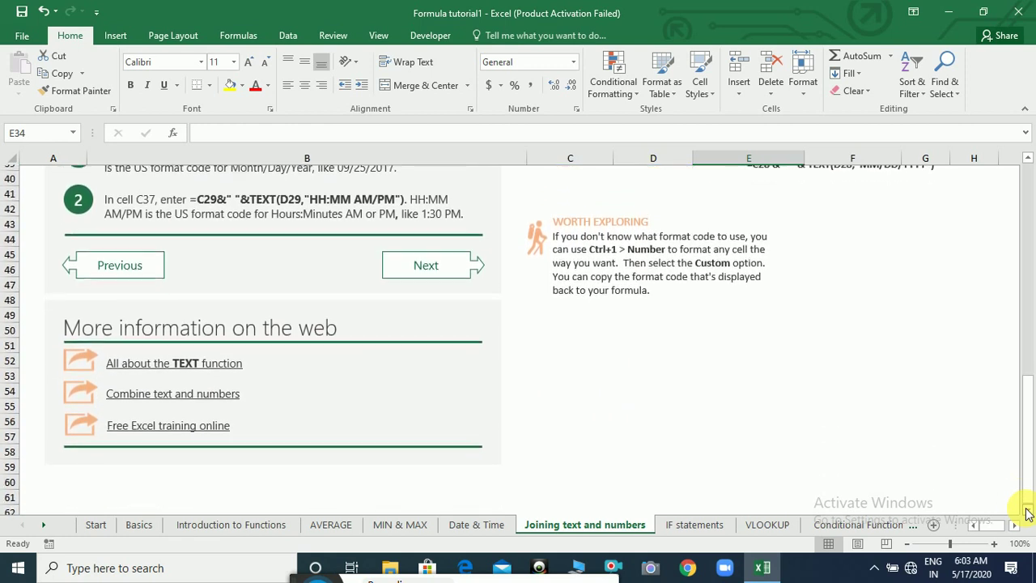
{"action": "scroll", "coordinate": [1028, 184], "scroll_direction": "up", "scroll_amount": 4}
{"action": "scroll", "coordinate": [1029, 185], "scroll_direction": "up", "scroll_amount": 3}
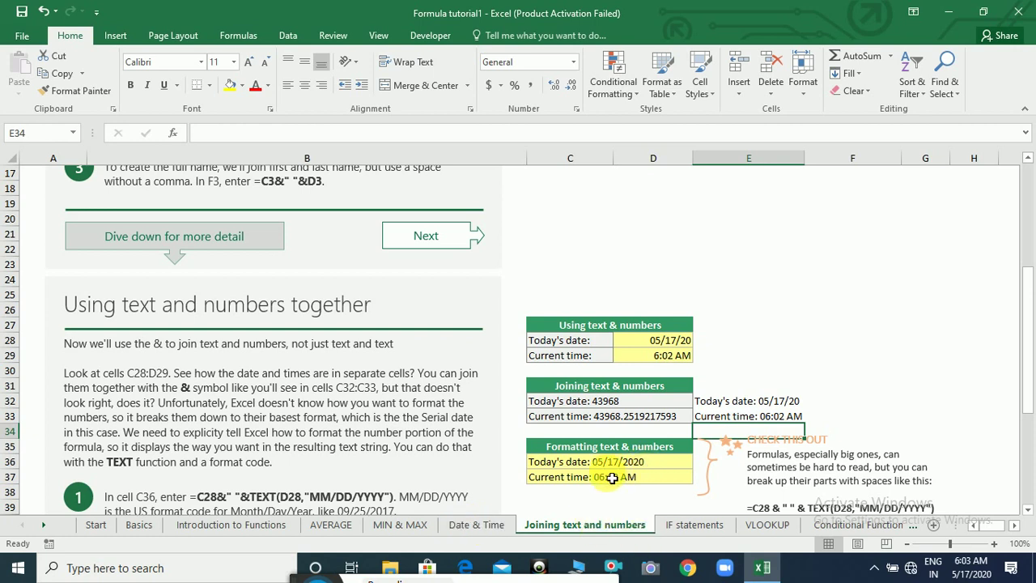
{"action": "left_click", "coordinate": [686, 527]}
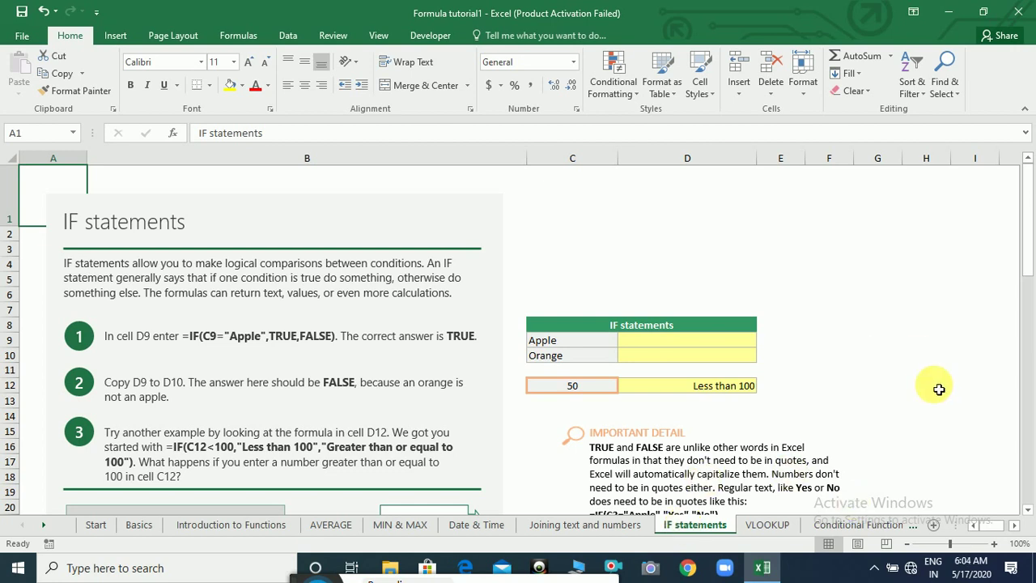
Enter =IF(C9="Apple","Nawada","Cybotech") in cell D9.
{"action": "left_click", "coordinate": [672, 344]}
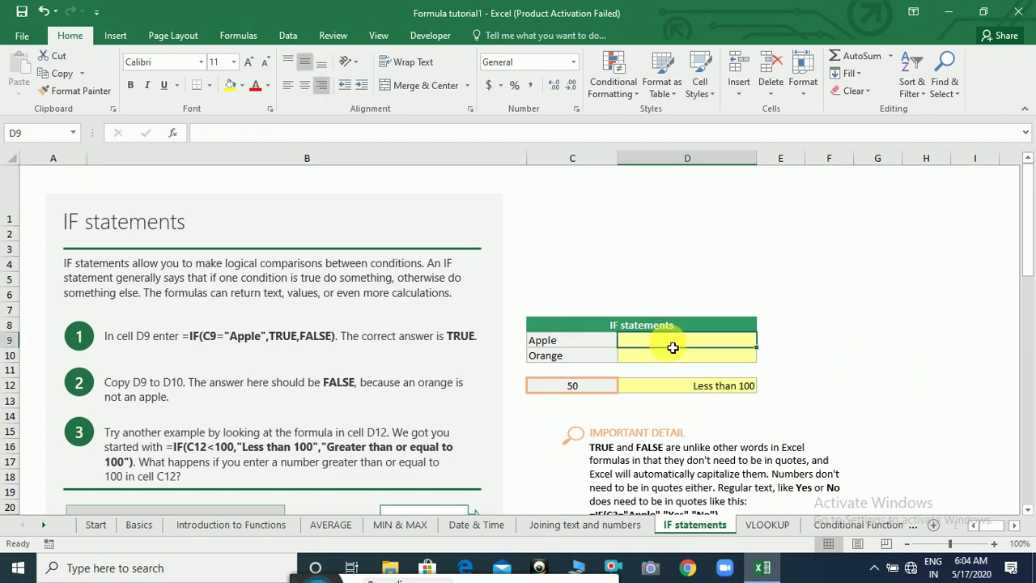
{"action": "type", "text": "=i"}
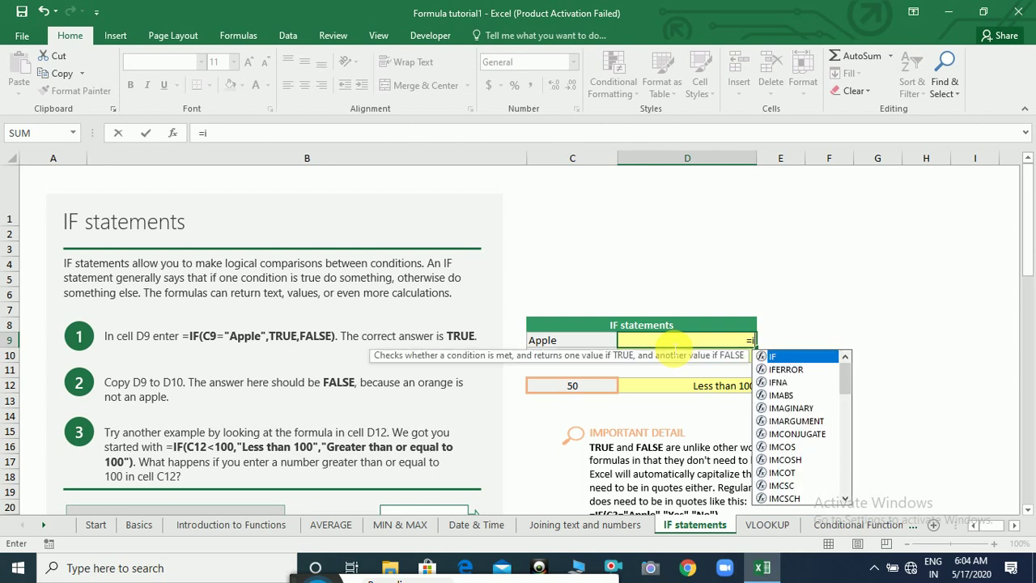
{"action": "type", "text": "f("}
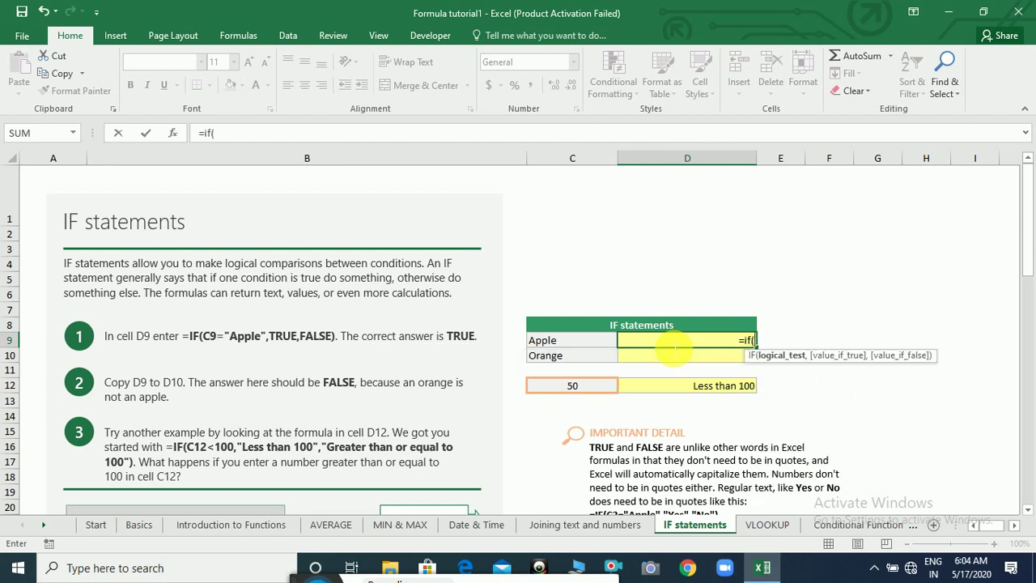
{"action": "left_click", "coordinate": [581, 346]}
{"action": "type", "text": "="}
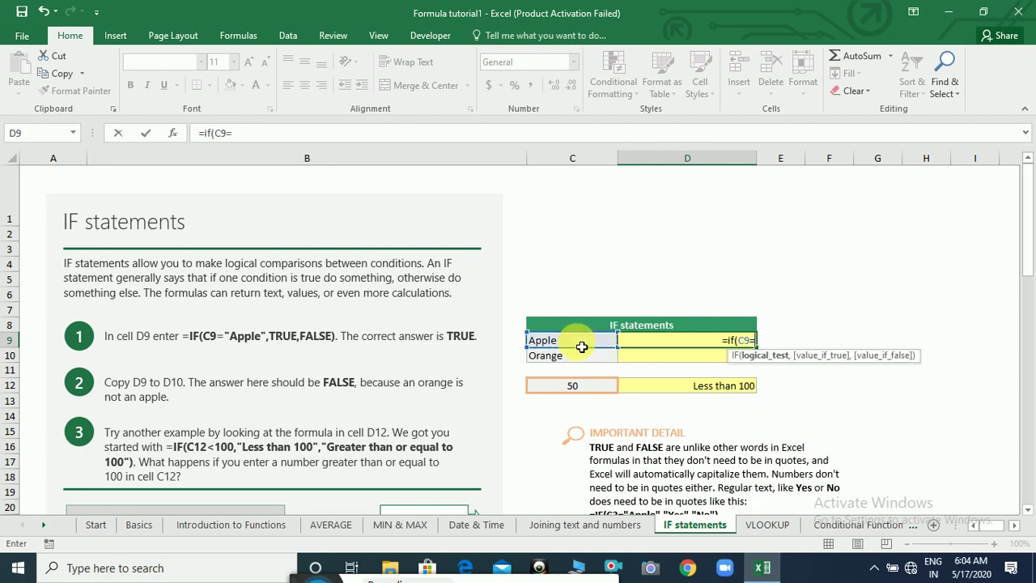
{"action": "type", "text": "\"Apple"}
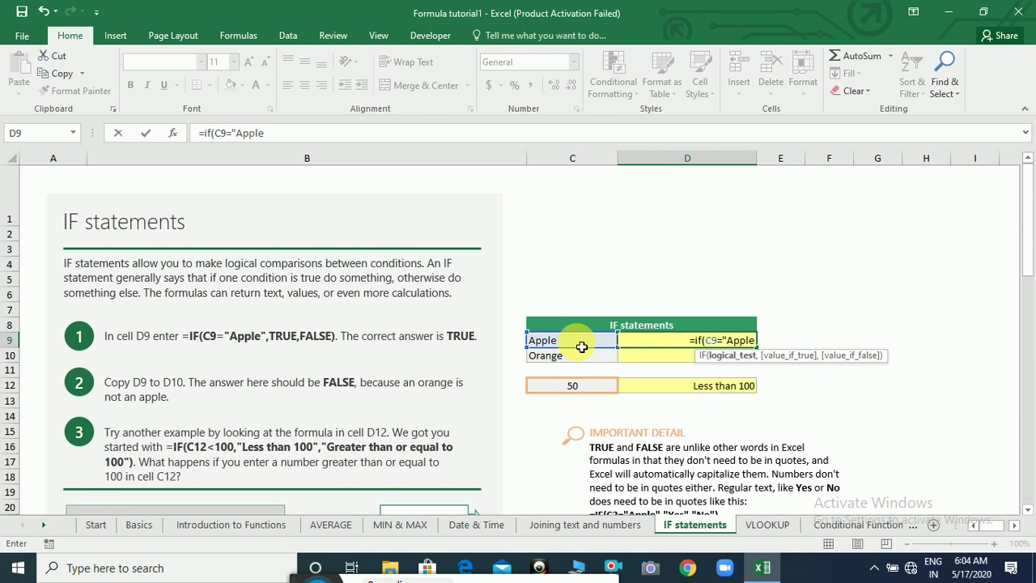
{"action": "type", "text": "\","}
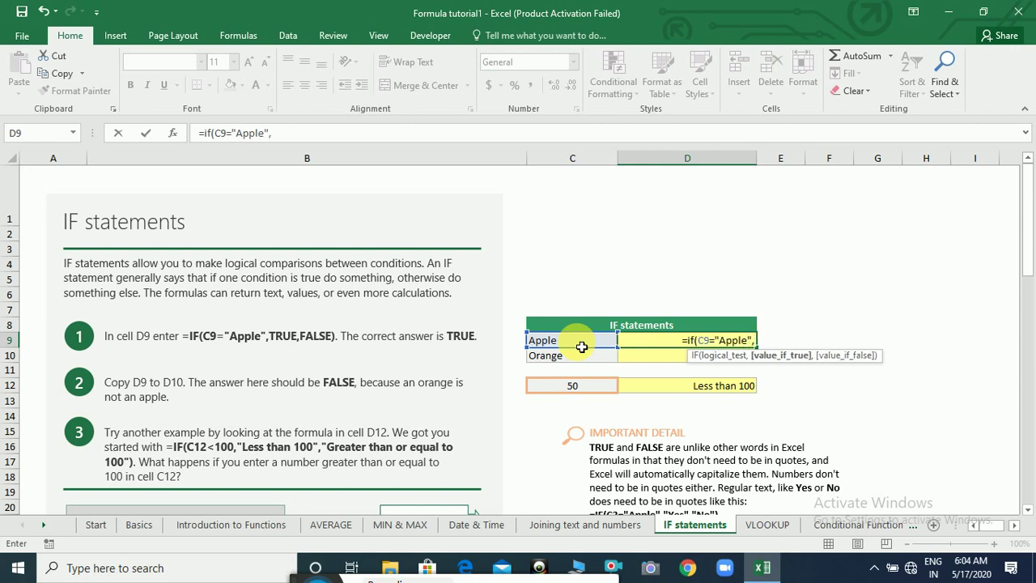
{"action": "type", "text": "\""}
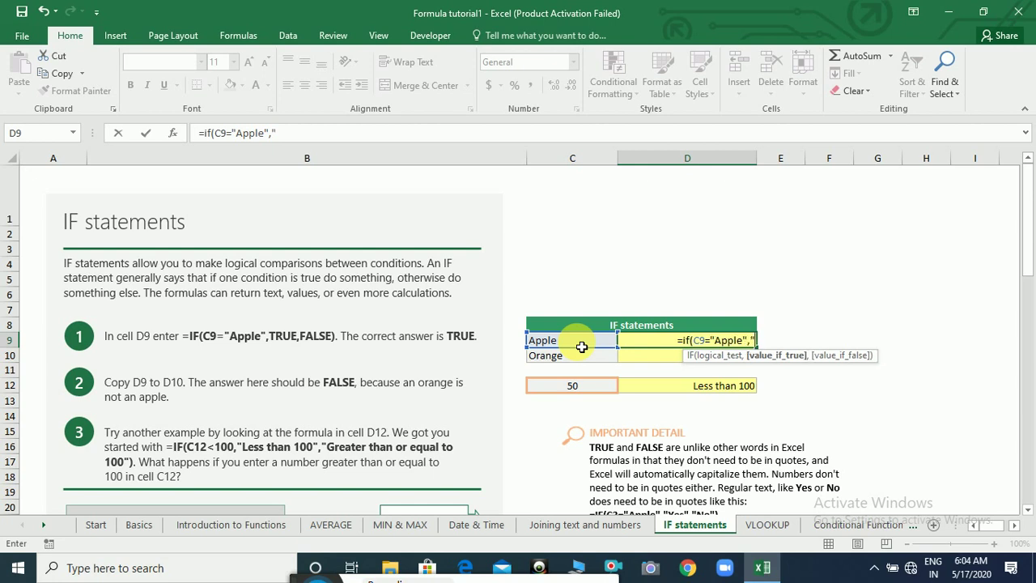
{"action": "type", "text": "Nawada"}
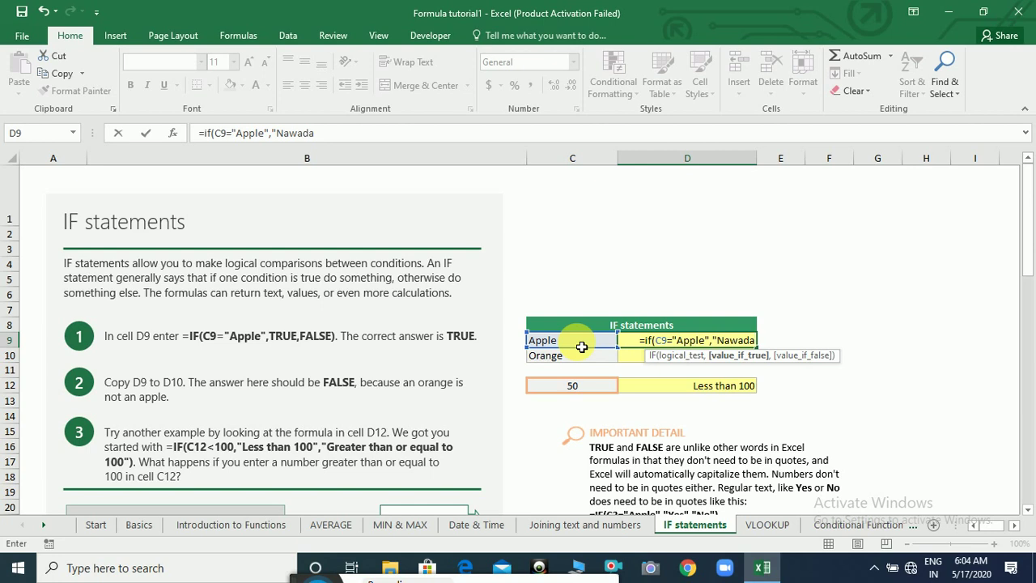
{"action": "type", "text": "\","}
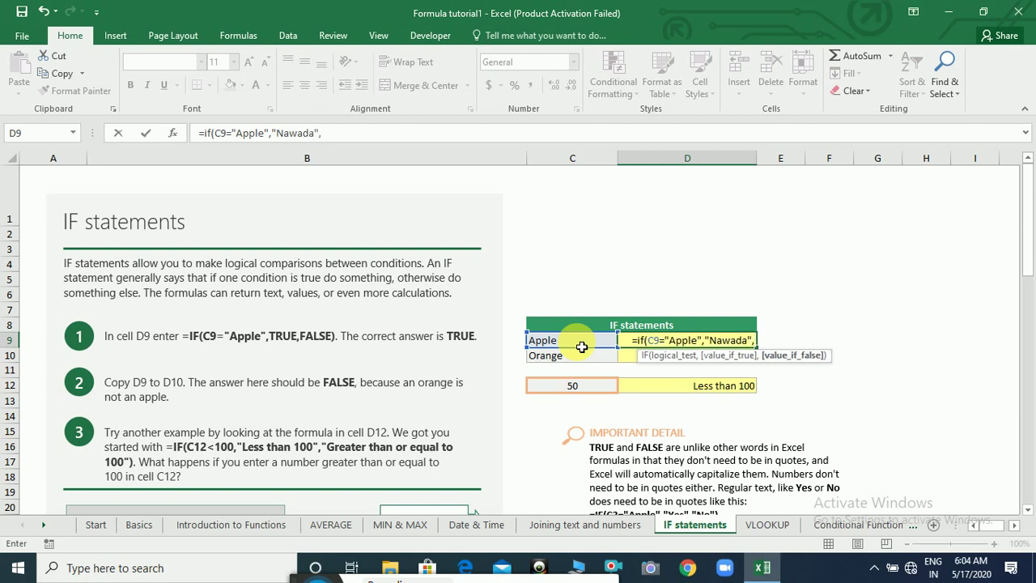
{"action": "type", "text": "\"Cybotech"}
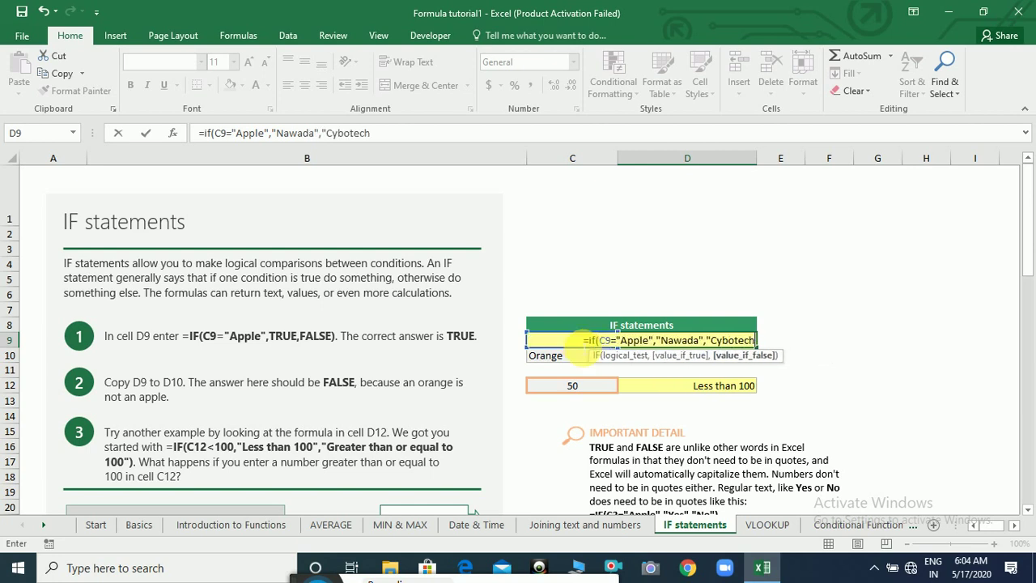
{"action": "type", "text": "\")"}
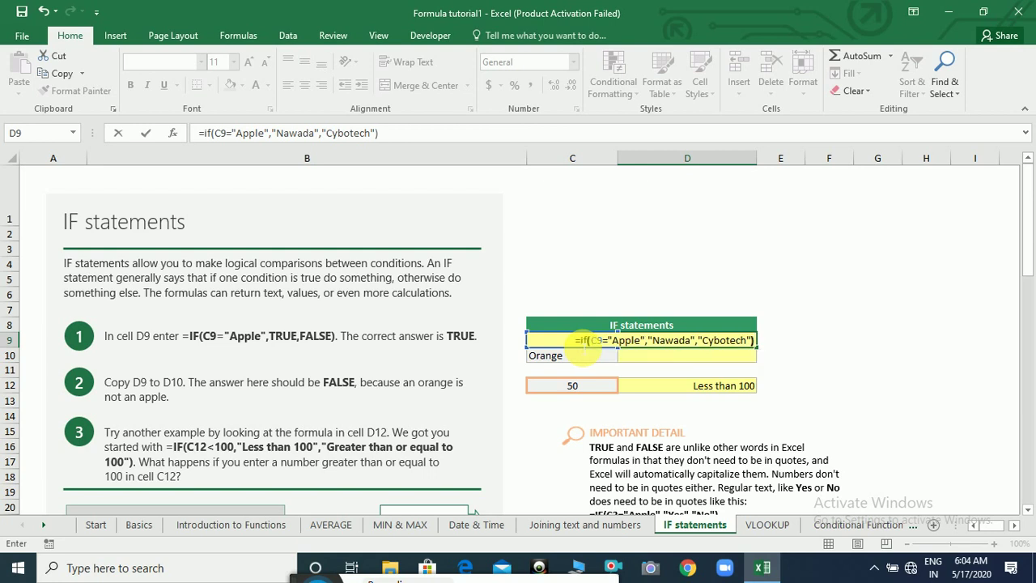
{"action": "key", "text": "Return"}
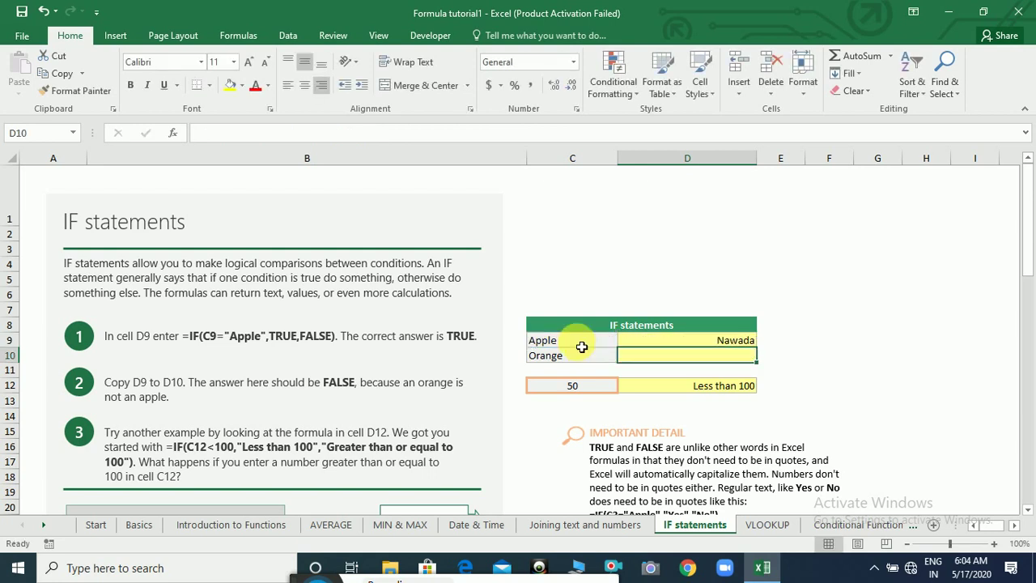
Copy the IF formula from D9 down to D10 and check the copied formula against C10.
{"action": "left_click", "coordinate": [643, 345]}
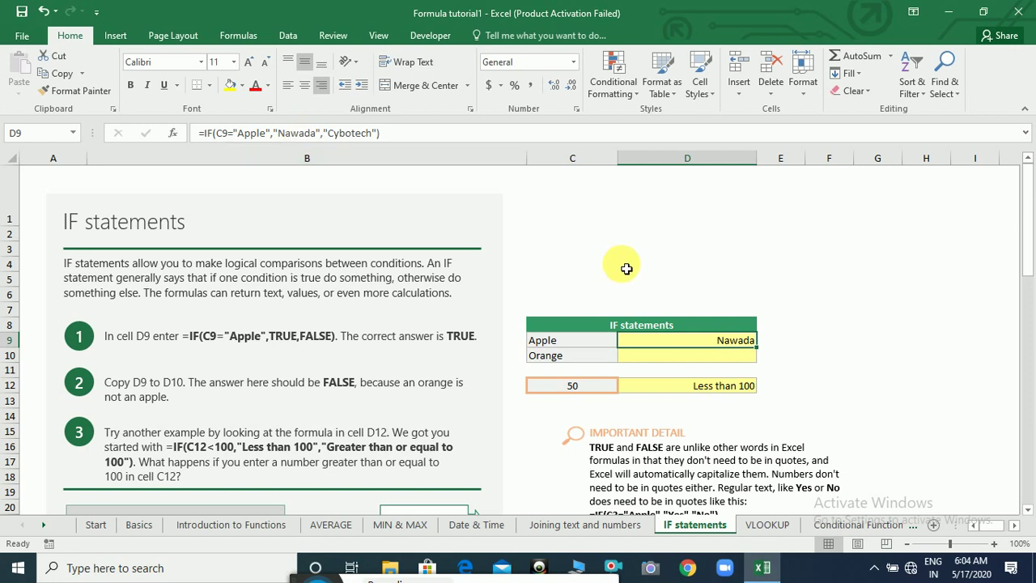
{"action": "left_click_drag", "start_coordinate": [763, 354], "coordinate": [761, 368]}
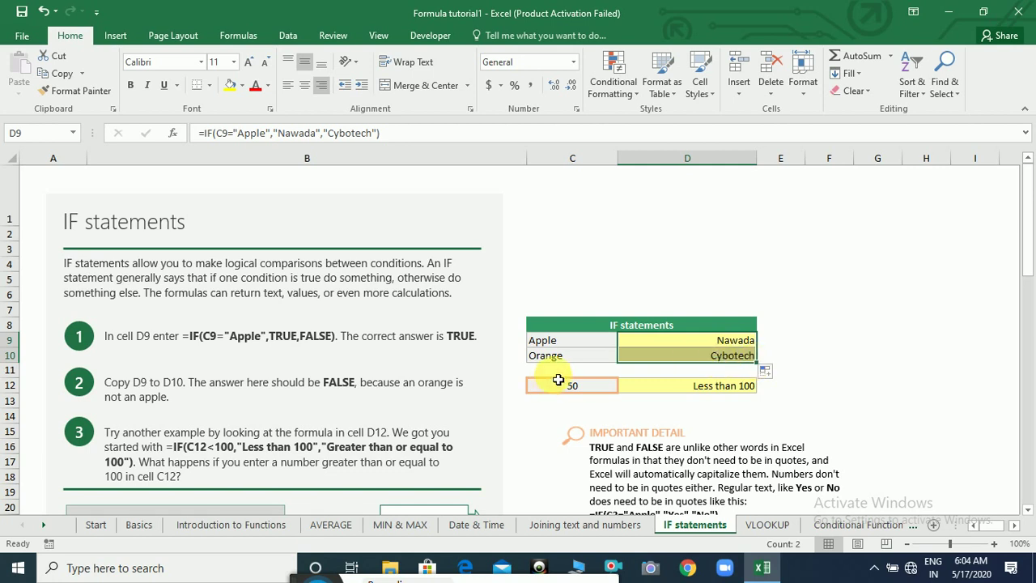
{"action": "left_click", "coordinate": [580, 362]}
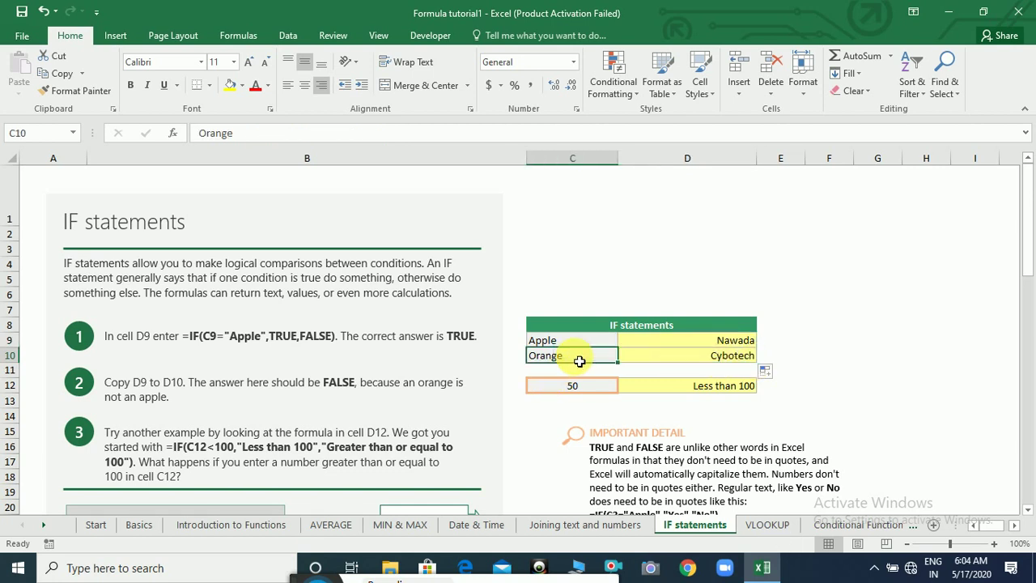
{"action": "left_click", "coordinate": [656, 360]}
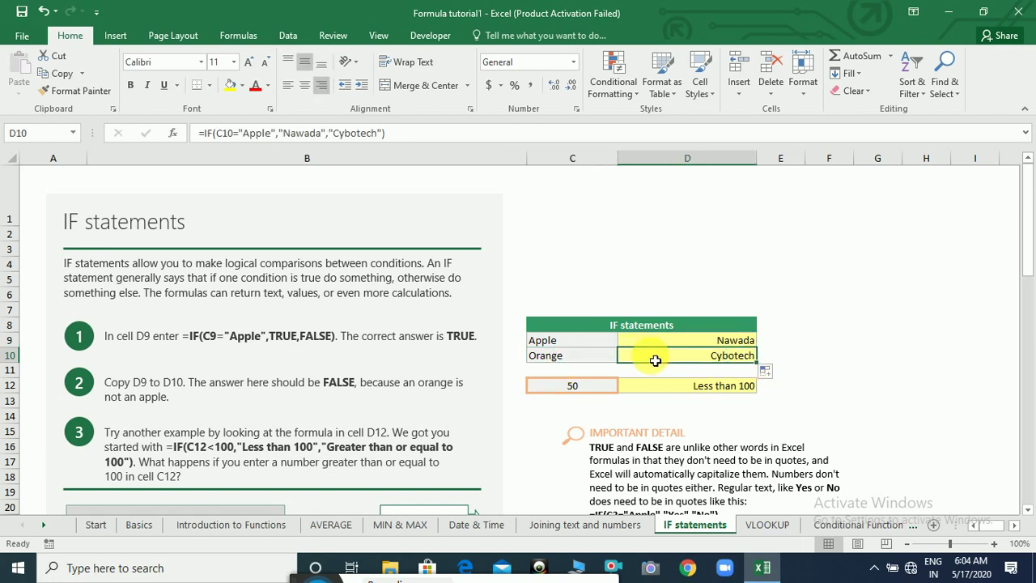
{"action": "left_click", "coordinate": [560, 225]}
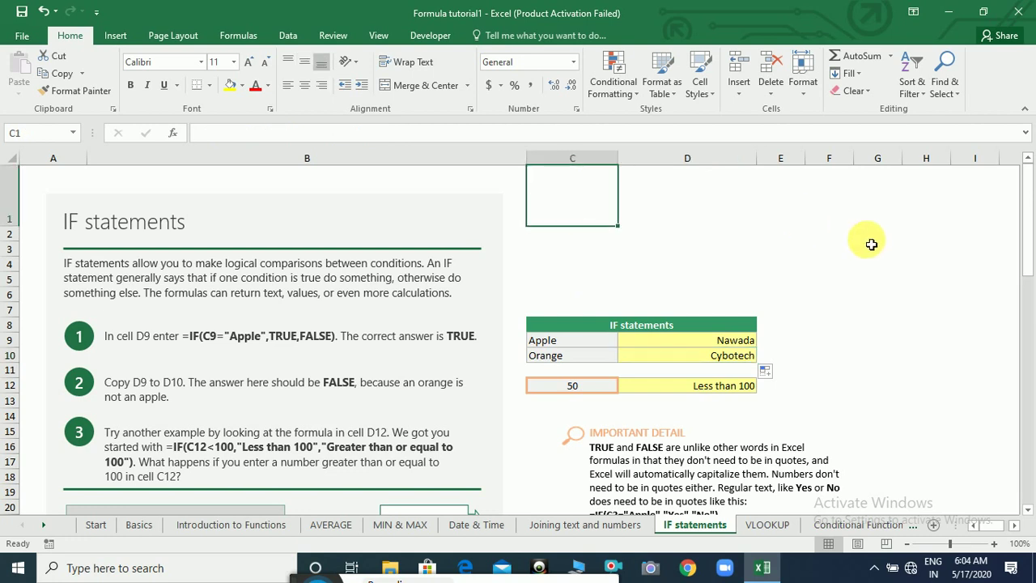
Enter =IF(C9="Apple",120+70,30/5) in cell F7 so that the IF statement returns a calculation.
{"action": "left_click", "coordinate": [830, 312]}
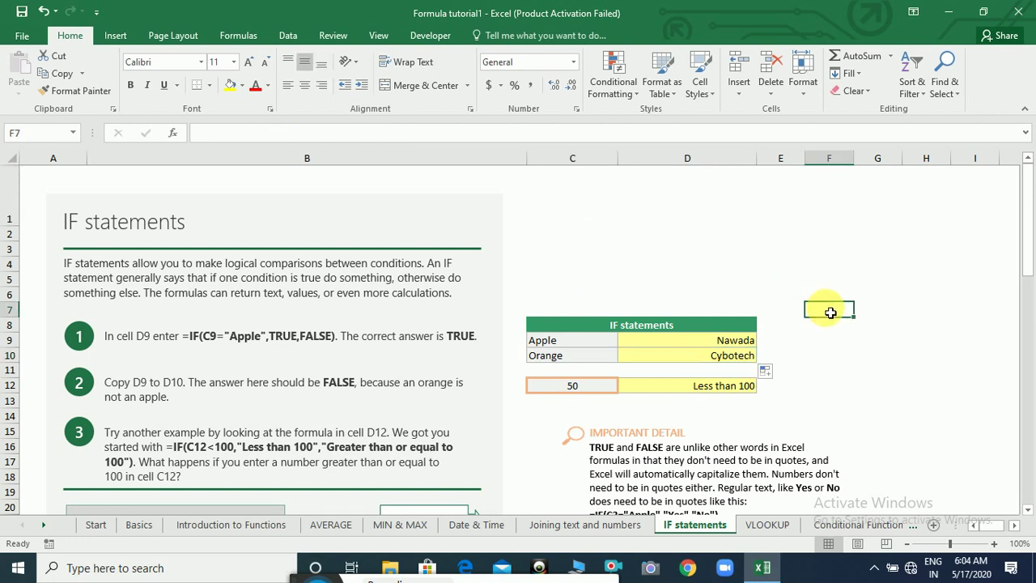
{"action": "type", "text": "=if("}
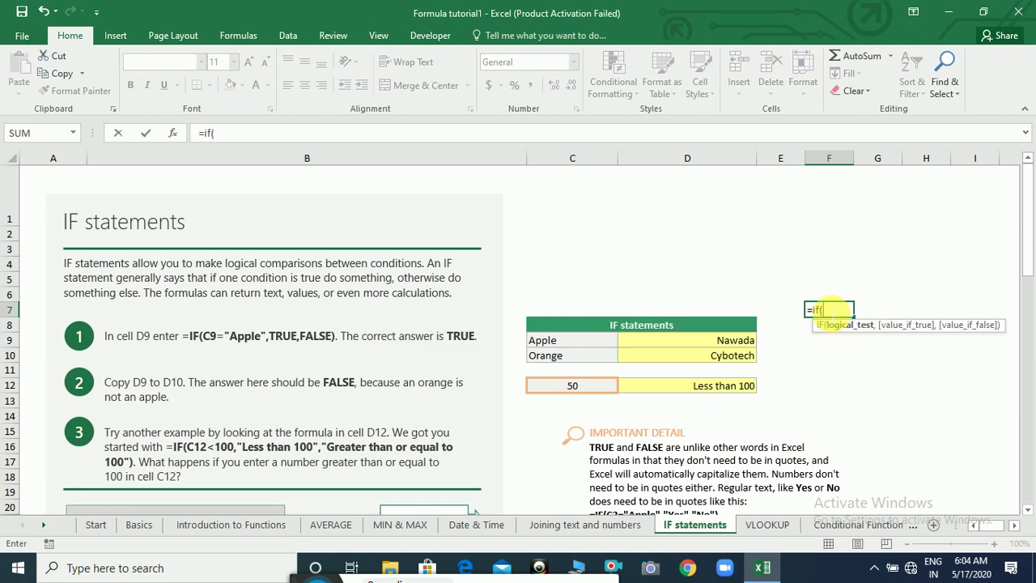
{"action": "left_click", "coordinate": [584, 347]}
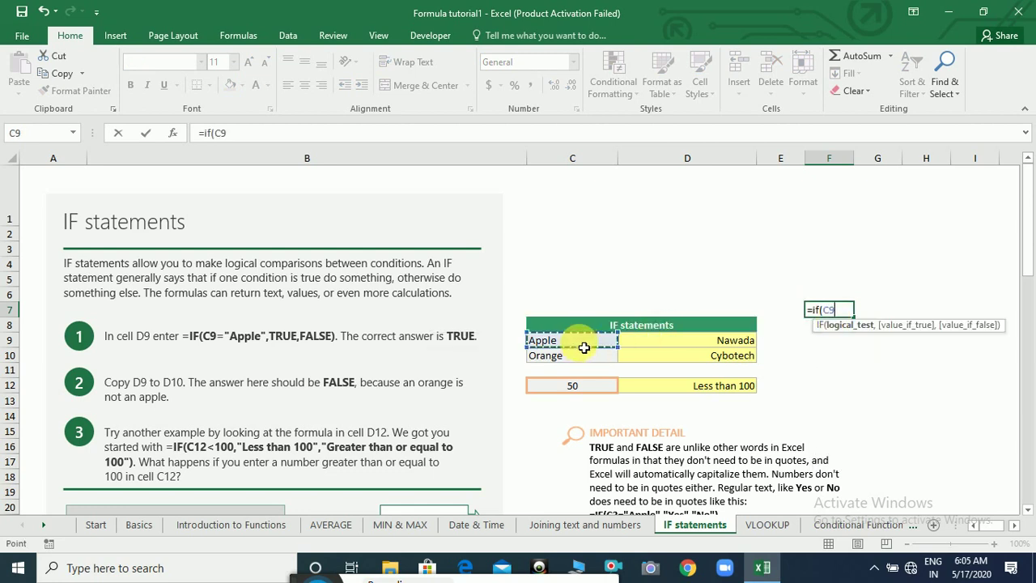
{"action": "type", "text": "=\"Appl"}
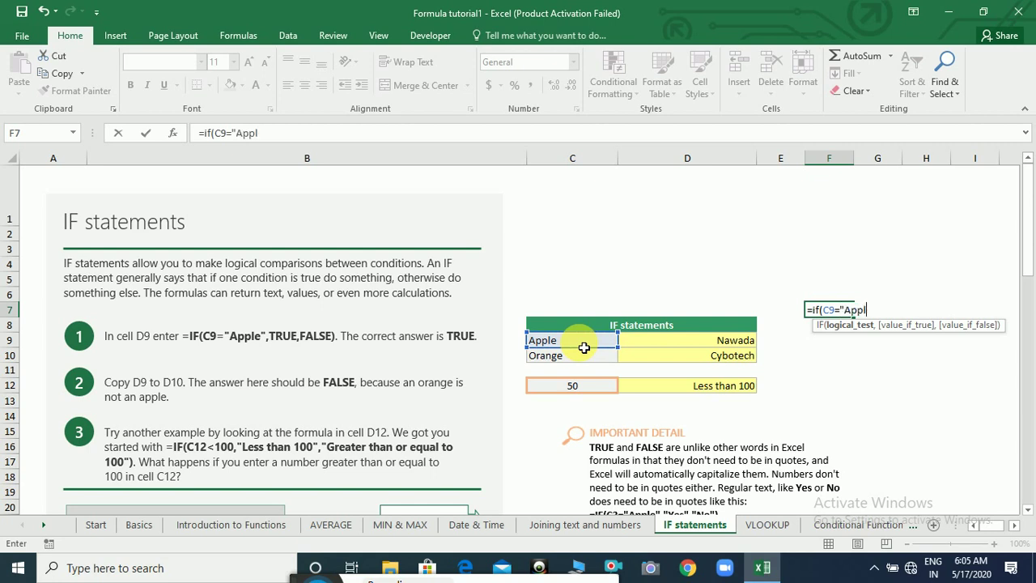
{"action": "type", "text": "e\","}
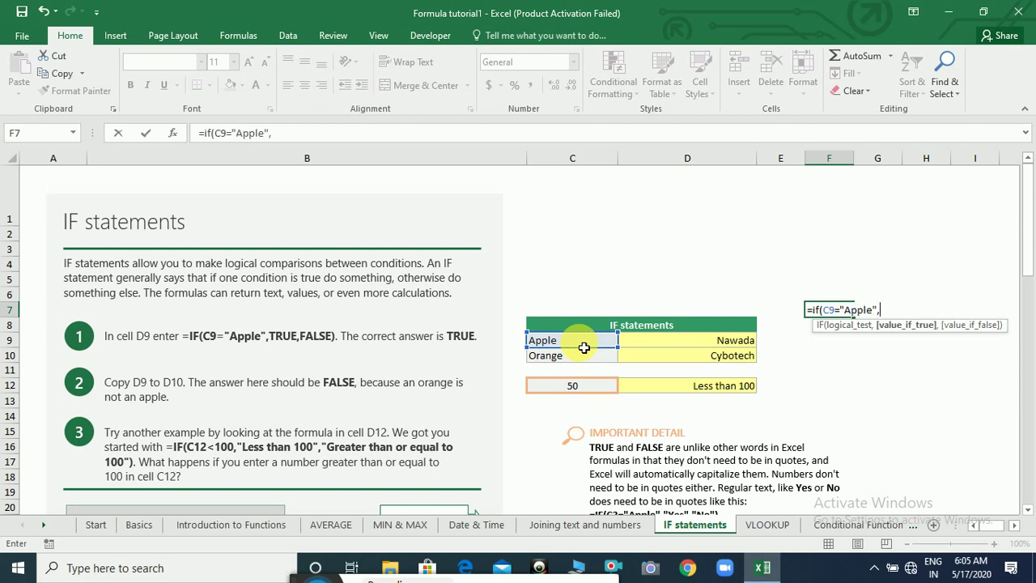
{"action": "type", "text": "120+70,30/"}
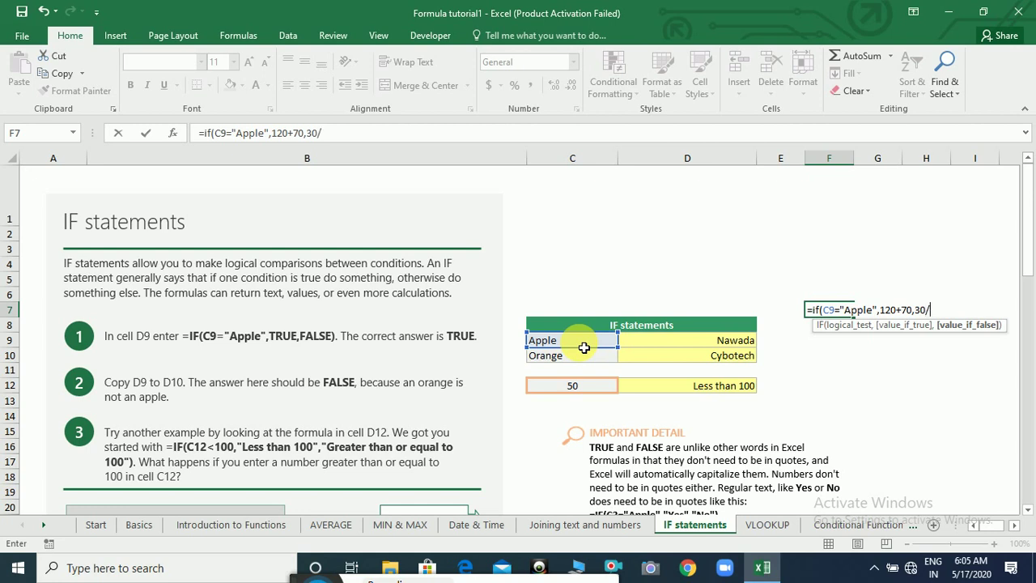
{"action": "type", "text": "5)"}
{"action": "key", "text": "Return"}
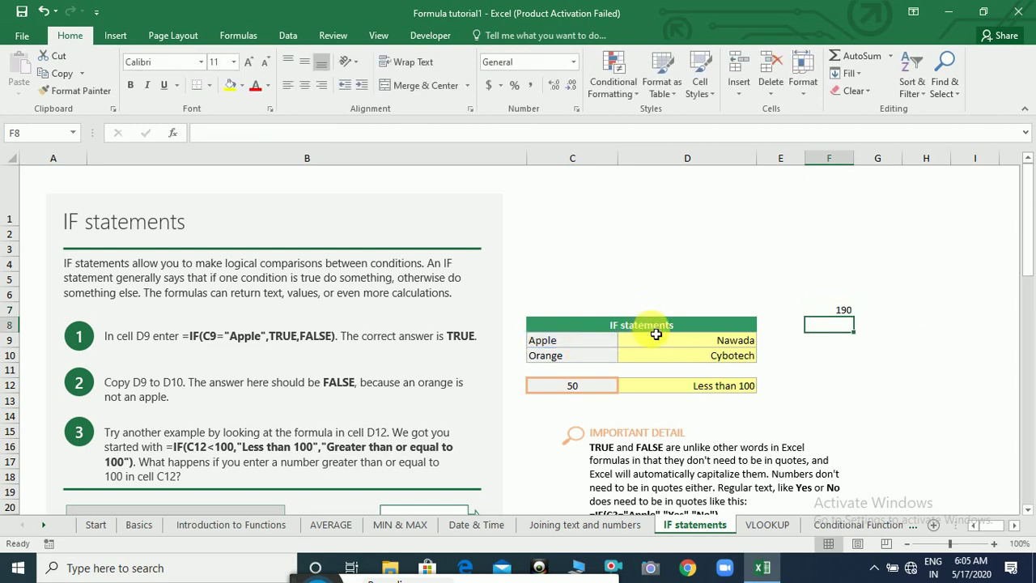
Replace the fruit name in C9 with Banana to test the false branch of the IF formulas.
{"action": "left_click", "coordinate": [567, 343]}
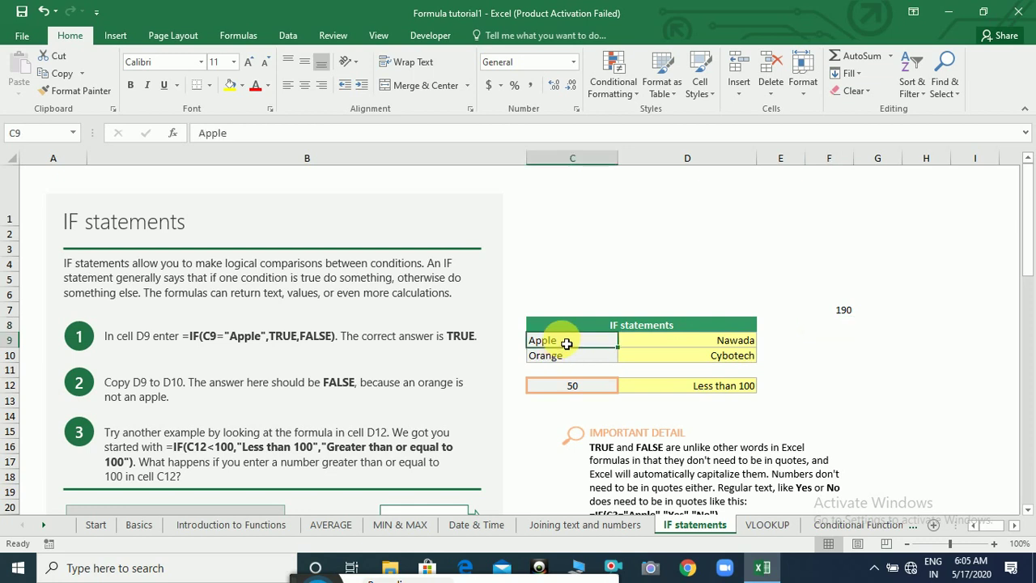
{"action": "type", "text": "Banana"}
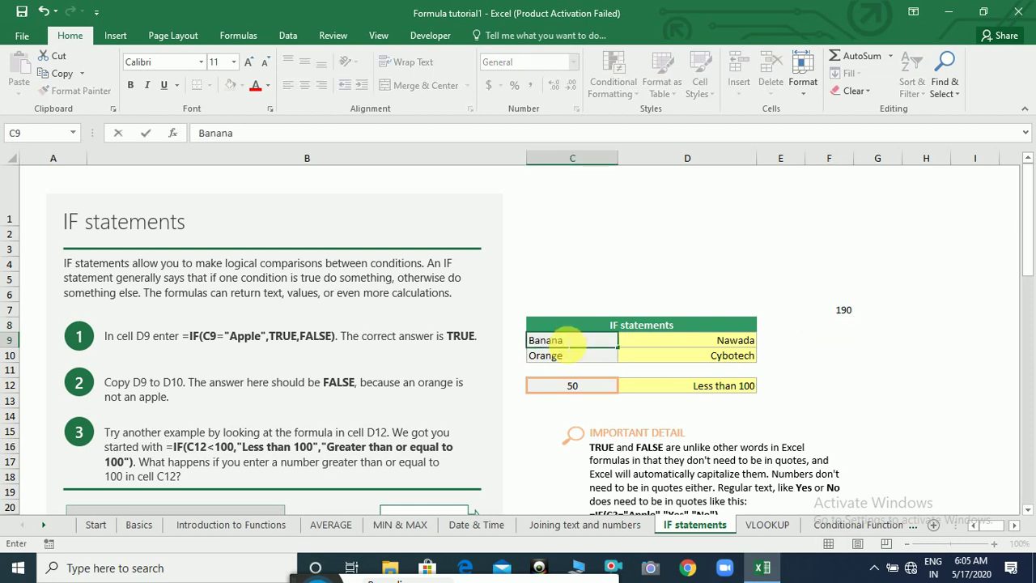
{"action": "key", "text": "Return"}
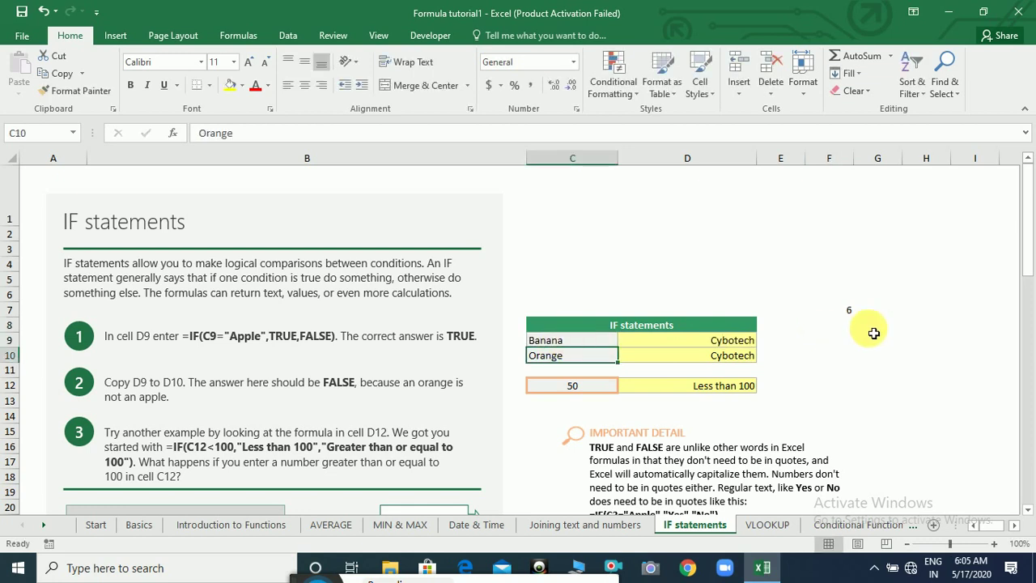
Check the IF formula in F7 and the number comparison formula in D12.
{"action": "left_click", "coordinate": [852, 317]}
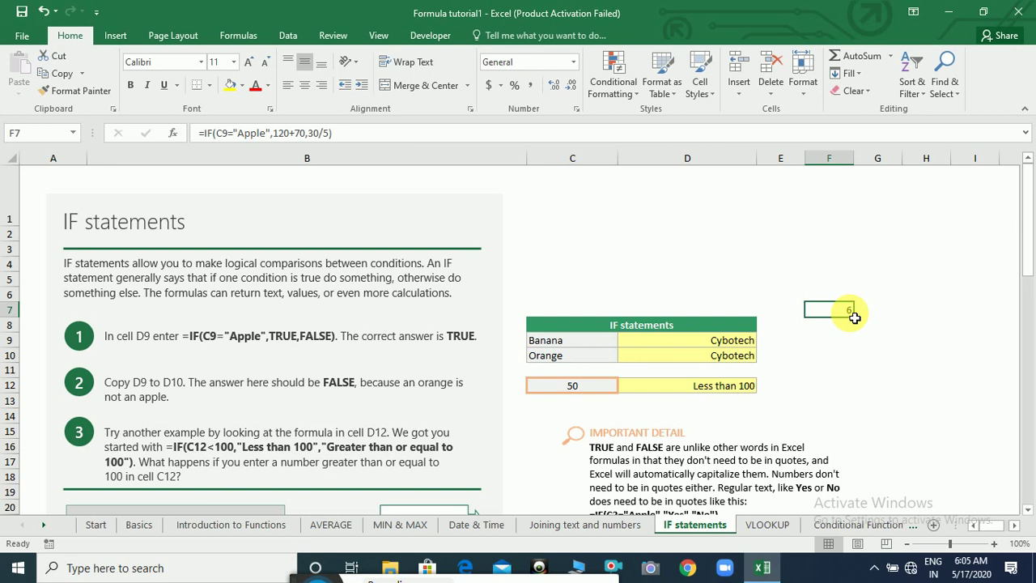
{"action": "left_click", "coordinate": [1030, 512]}
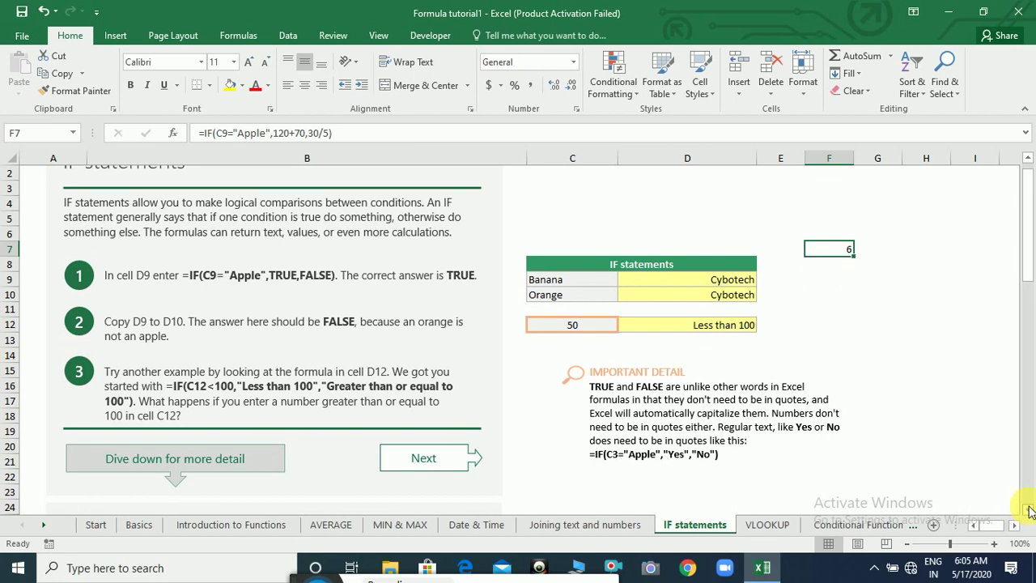
{"action": "left_click", "coordinate": [658, 332]}
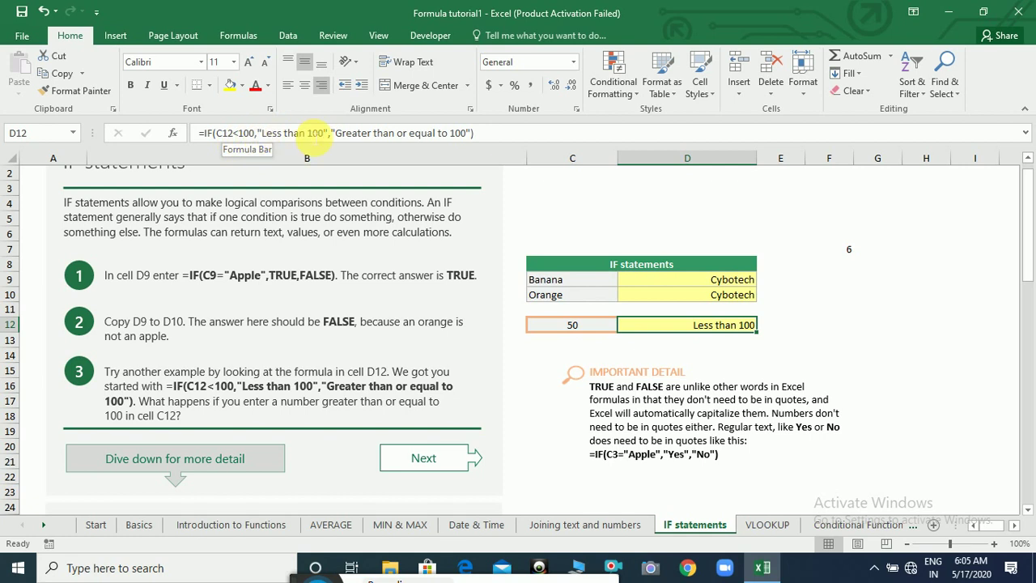
{"action": "type", "text": "="}
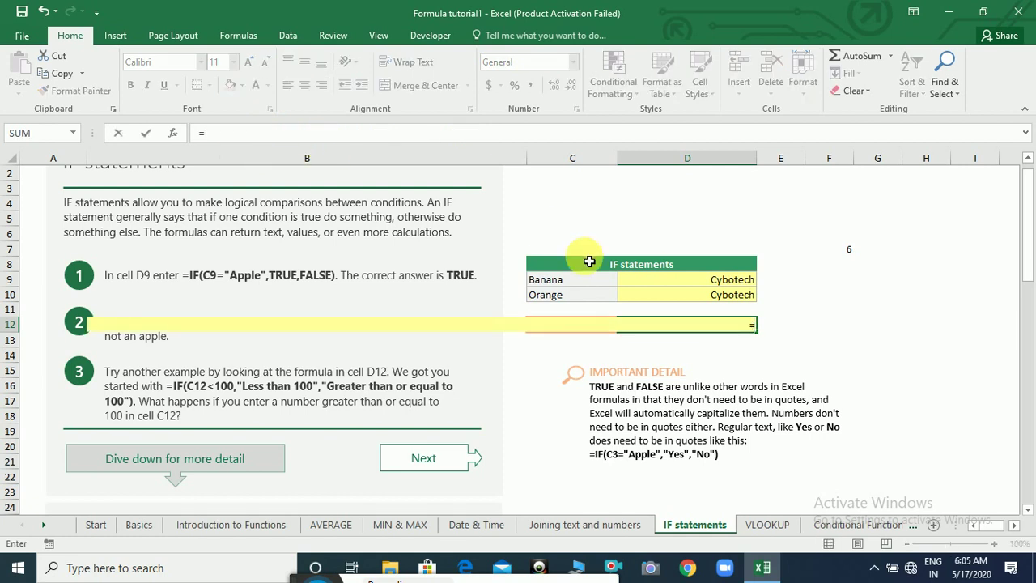
{"action": "type", "text": "if("}
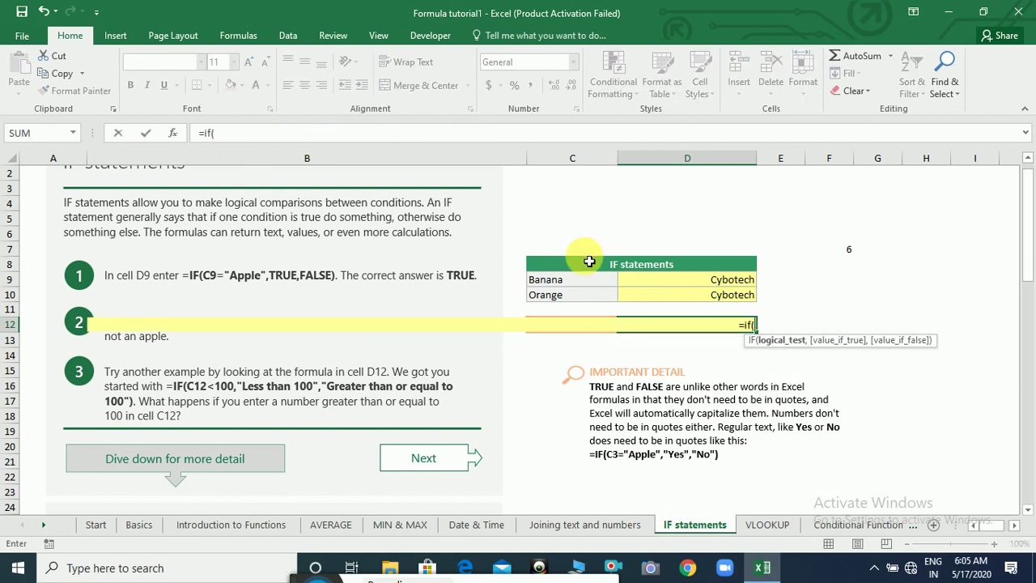
{"action": "key", "text": "F2"}
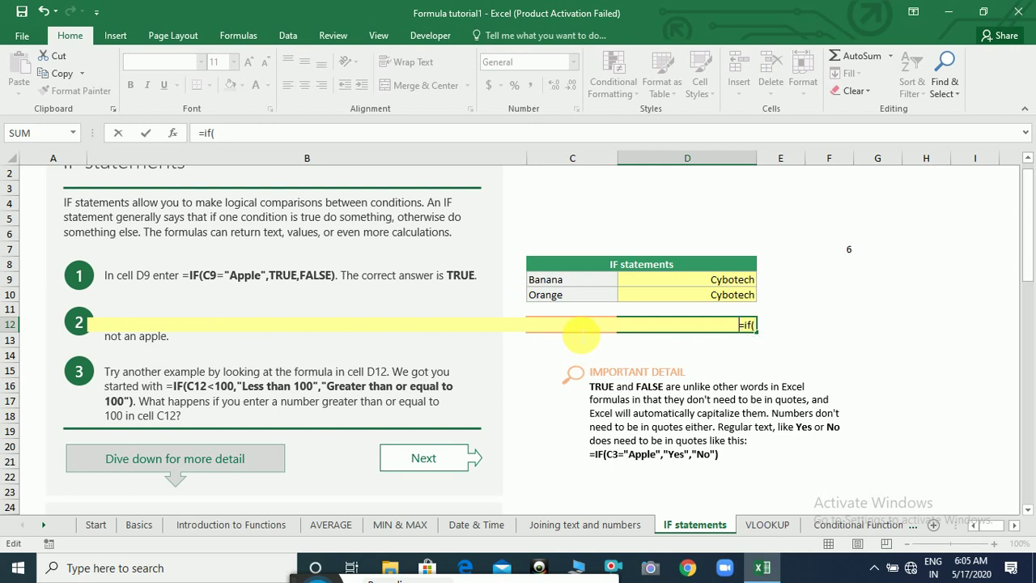
{"action": "key", "text": "Home"}
{"action": "key", "text": "Escape"}
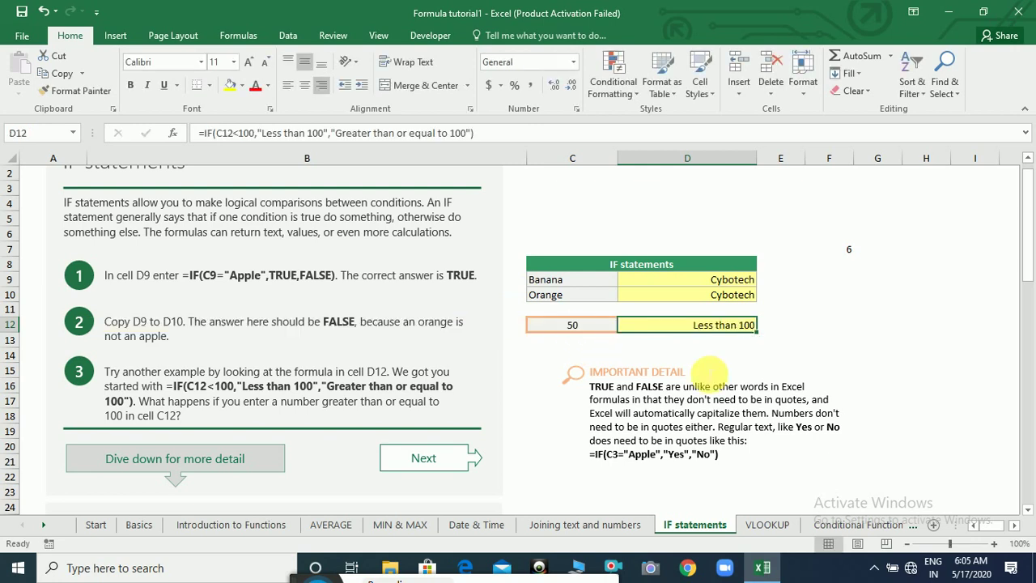
Start a new IF formula in cell D12 that tests whether C12<100, replacing the existing formula.
{"action": "left_click", "coordinate": [588, 329]}
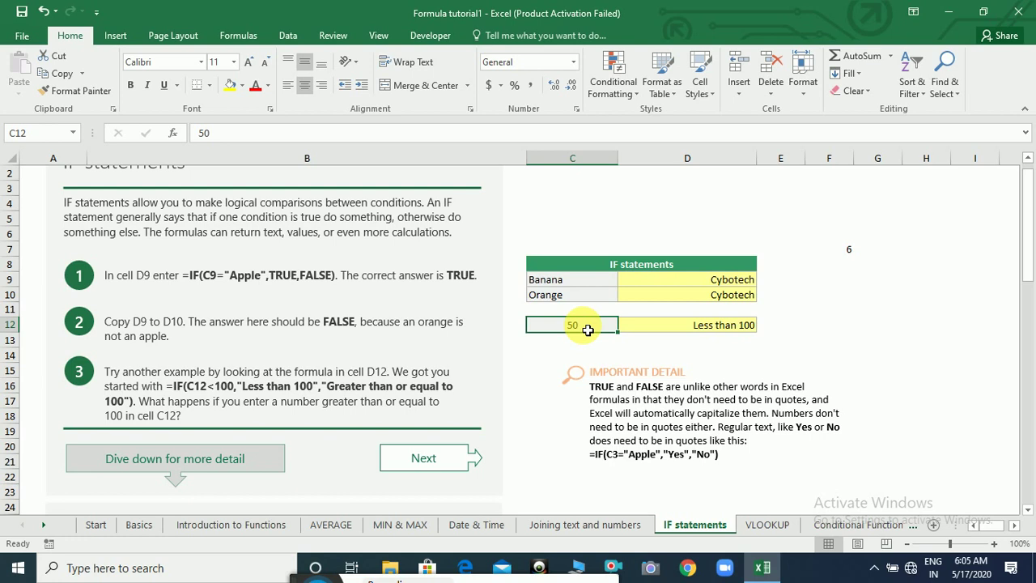
{"action": "left_click", "coordinate": [727, 325]}
{"action": "type", "text": "="}
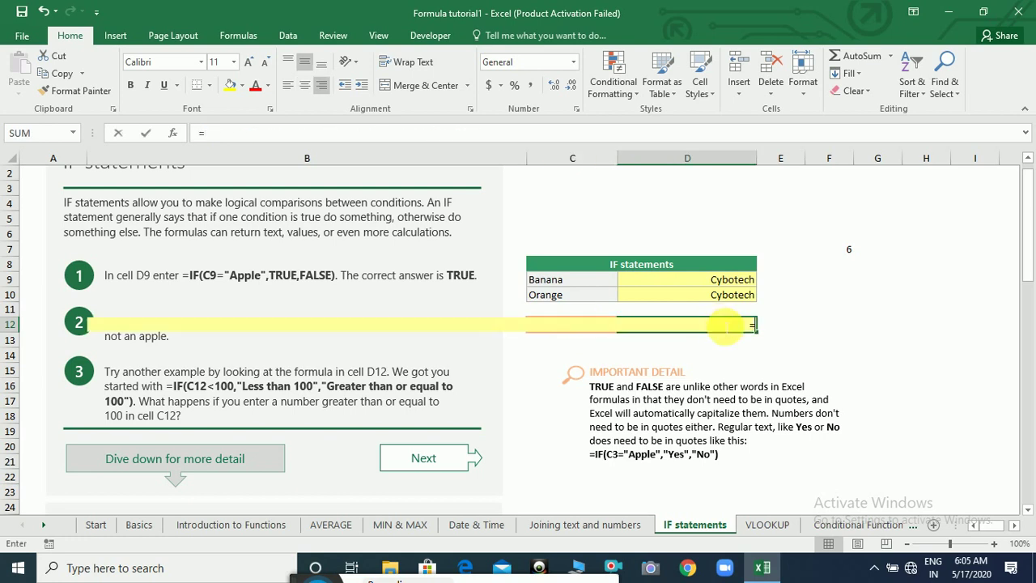
{"action": "type", "text": "if(c12"}
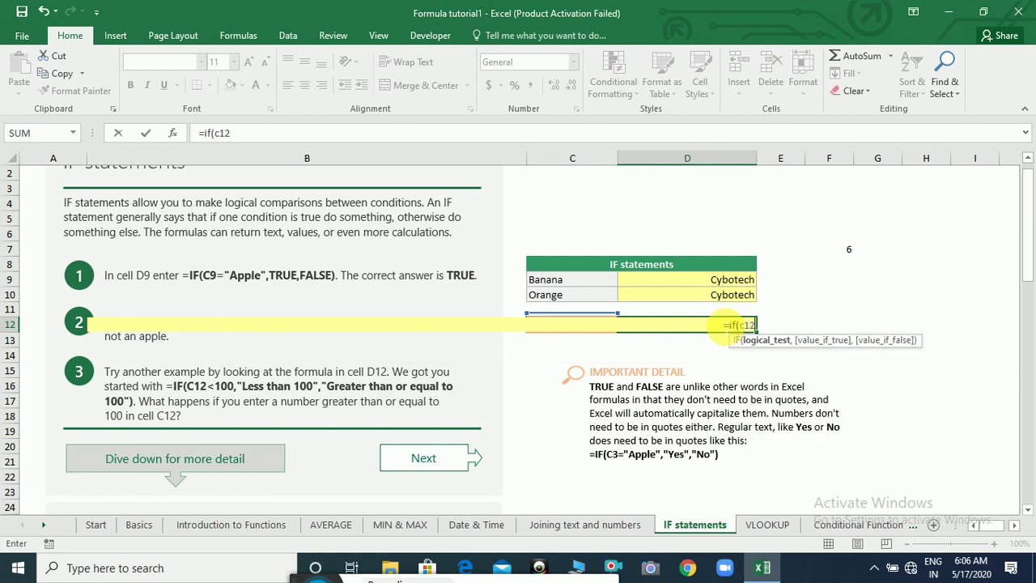
{"action": "type", "text": "<100,"}
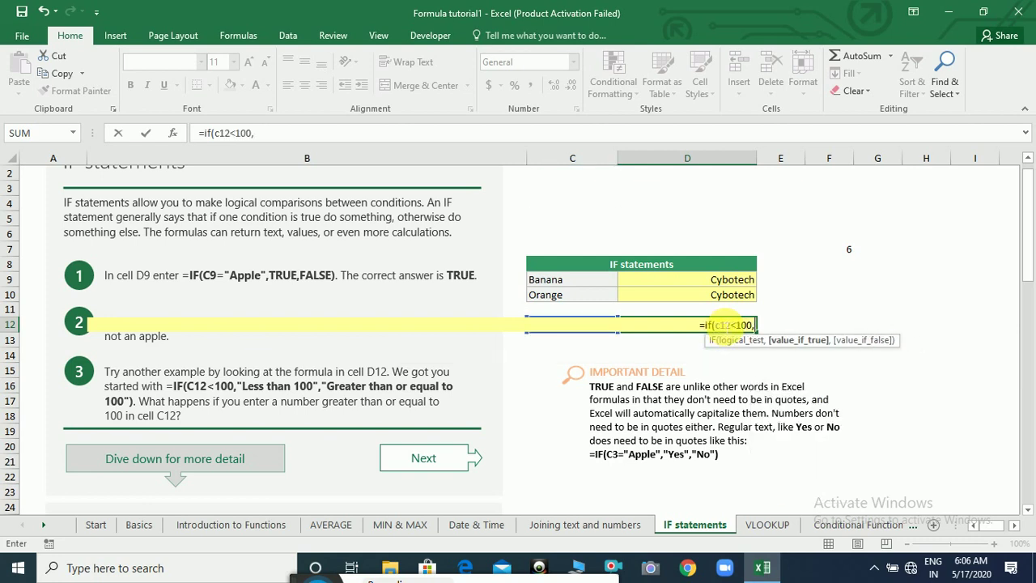
{"action": "type", "text": "\"Good"}
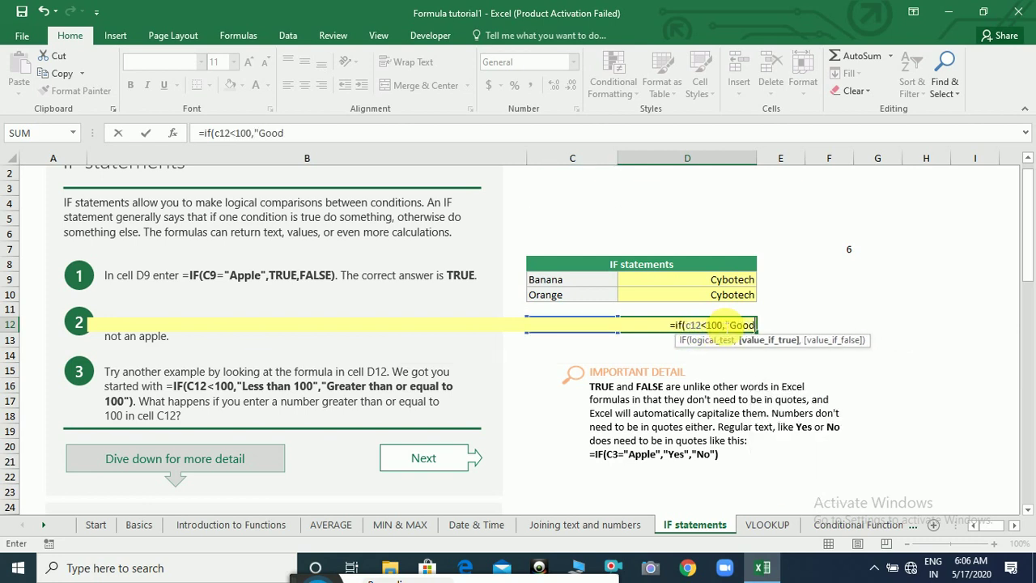
{"action": "key", "text": "BackSpace"}
{"action": "key", "text": "BackSpace"}
{"action": "key", "text": "BackSpace"}
{"action": "key", "text": "BackSpace"}
{"action": "key", "text": "BackSpace"}
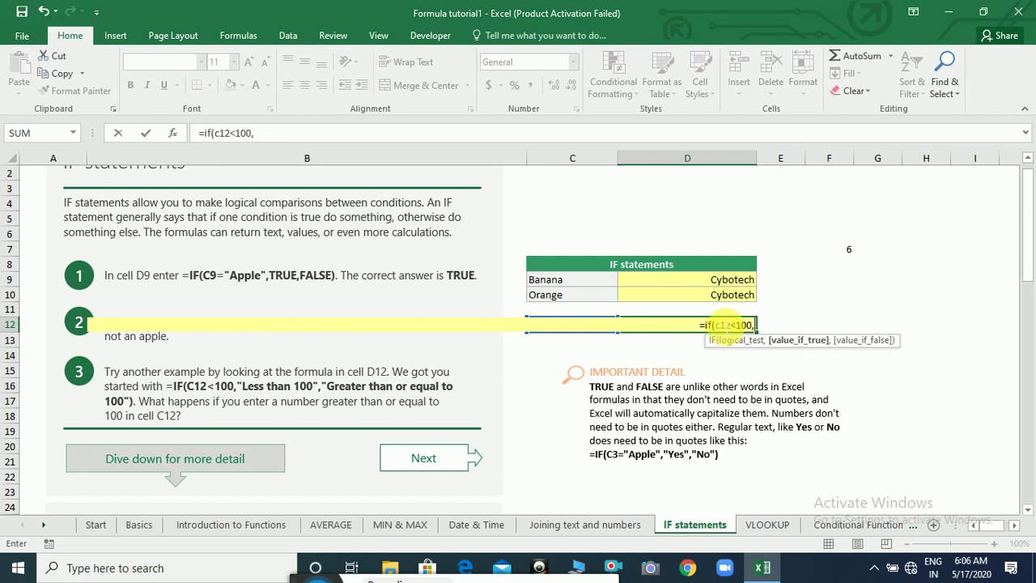
Write "Value Is Less Than 100" as the value-if-true text of the IF formula in D12.
{"action": "type", "text": "\"Value I"}
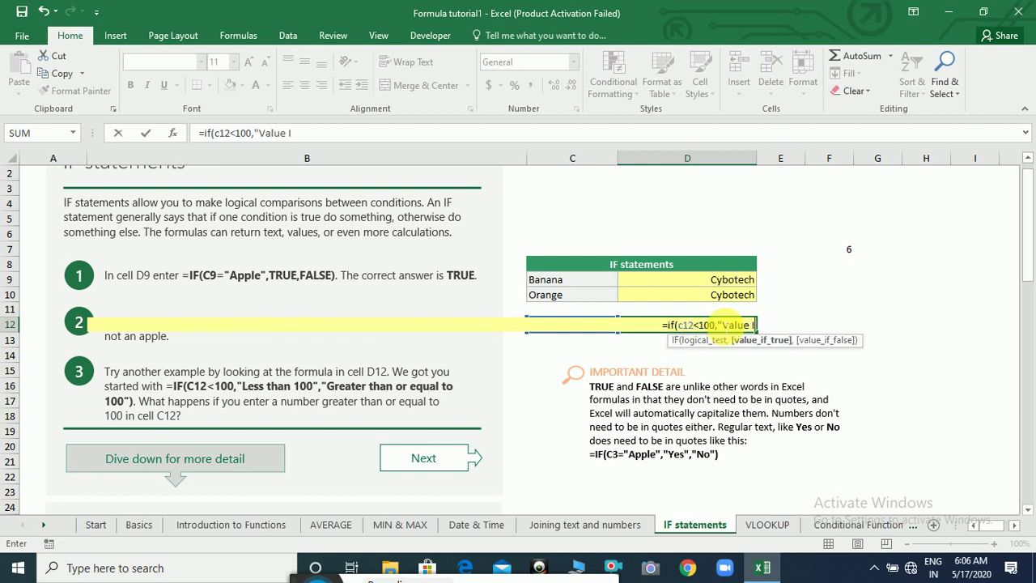
{"action": "type", "text": "d Less Tha"}
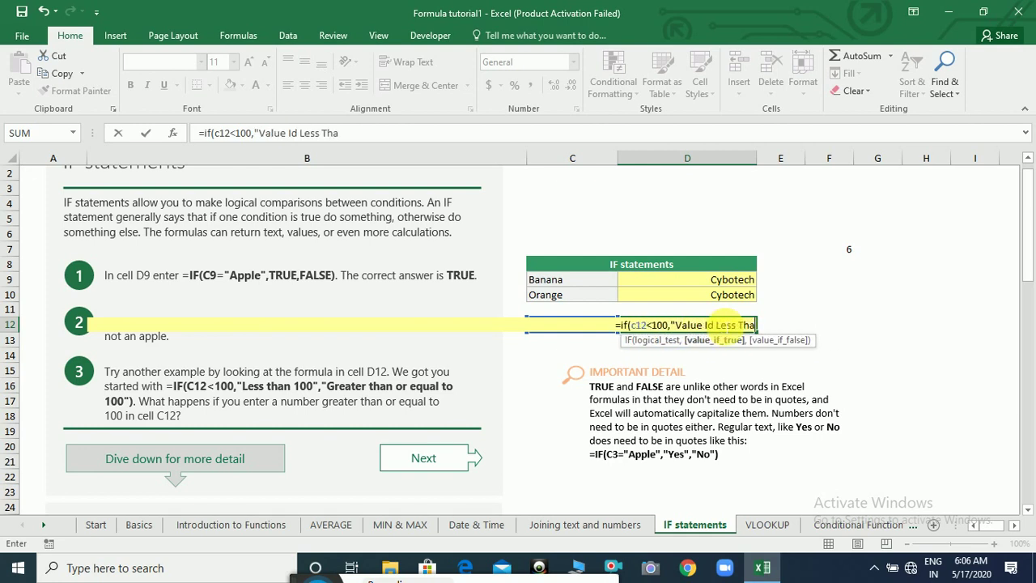
{"action": "key", "text": "Return"}
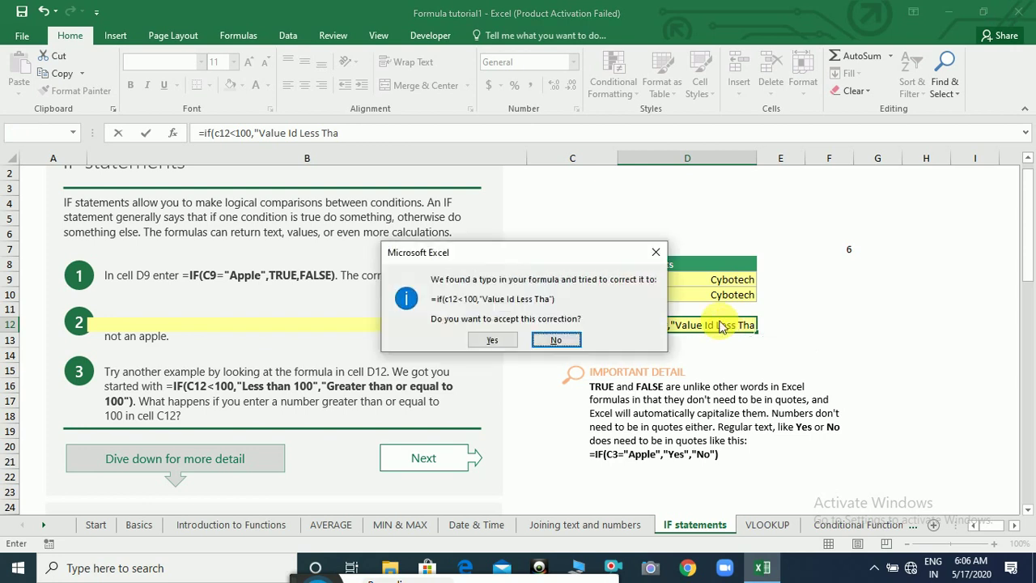
{"action": "key", "text": "Return"}
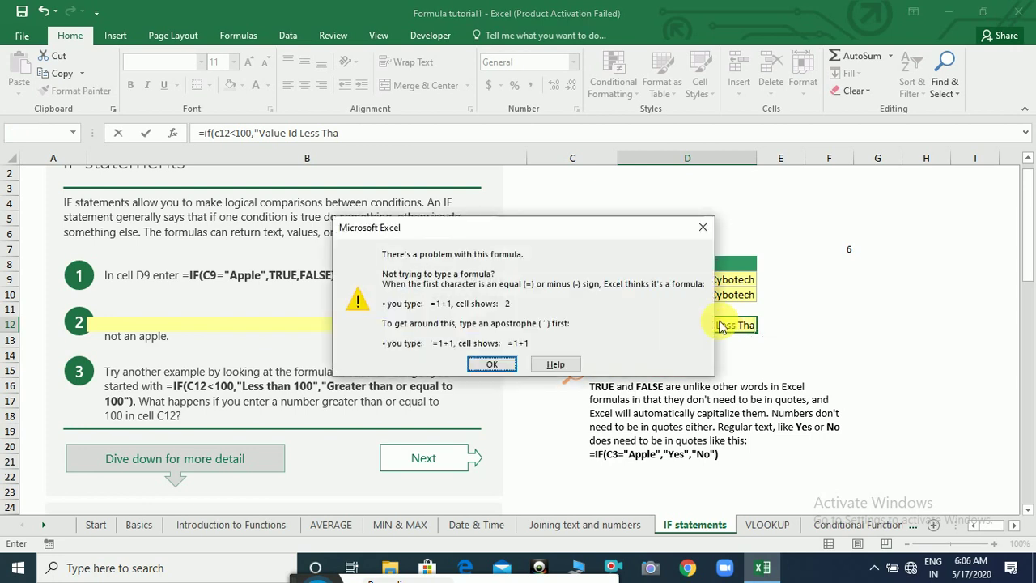
{"action": "key", "text": "Return"}
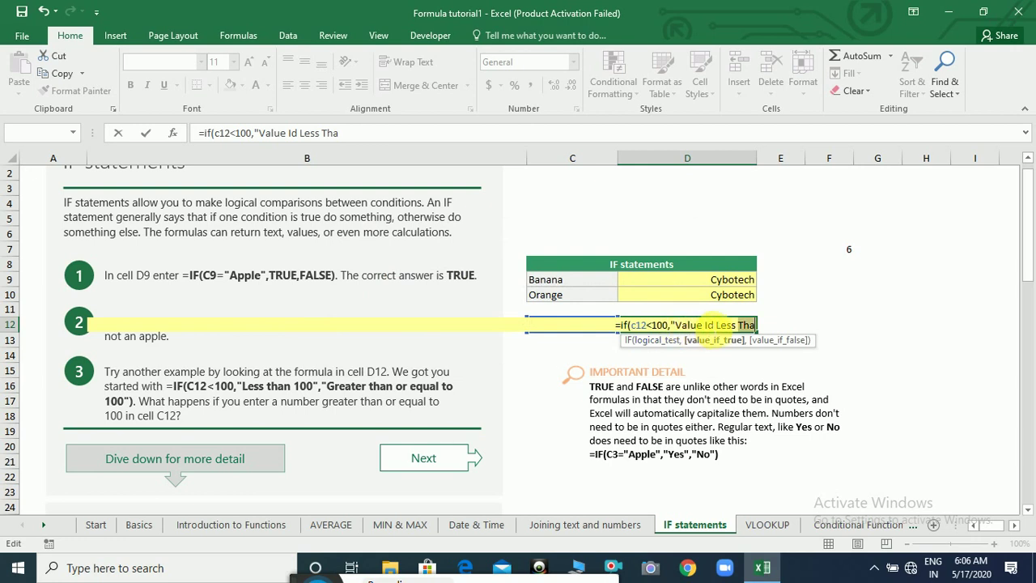
{"action": "left_click", "coordinate": [713, 325]}
{"action": "key", "text": "BackSpace"}
{"action": "type", "text": "s"}
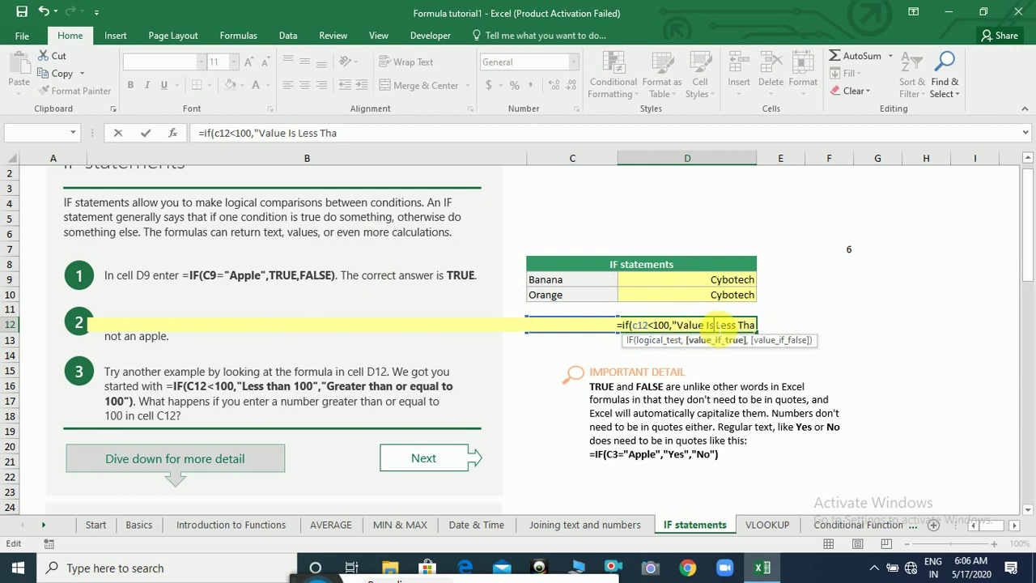
{"action": "key", "text": "Right"}
{"action": "key", "text": "Right"}
{"action": "key", "text": "Right"}
{"action": "key", "text": "Right"}
{"action": "key", "text": "Right"}
{"action": "key", "text": "Right"}
{"action": "type", "text": "n 100"}
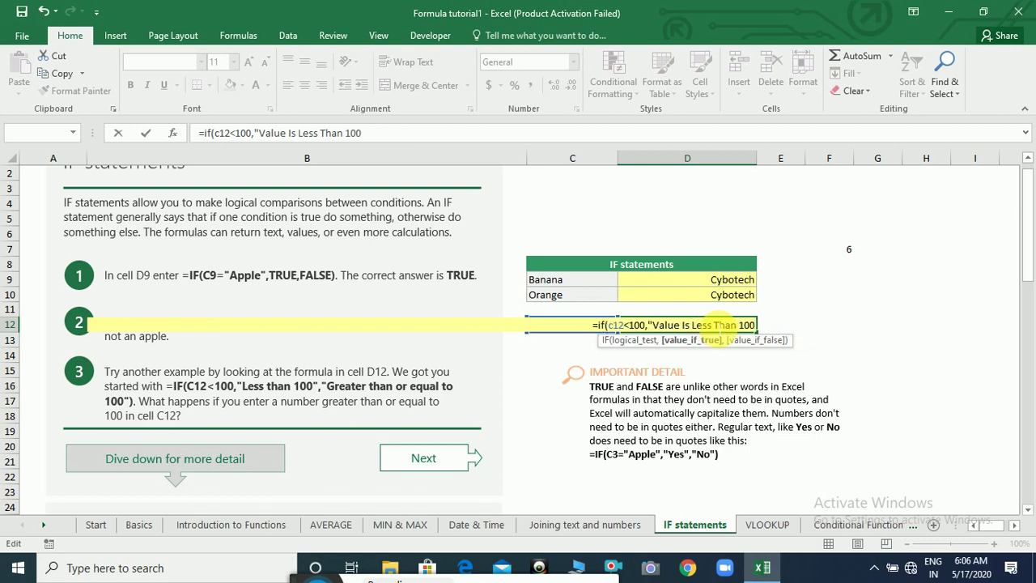
{"action": "type", "text": "\","}
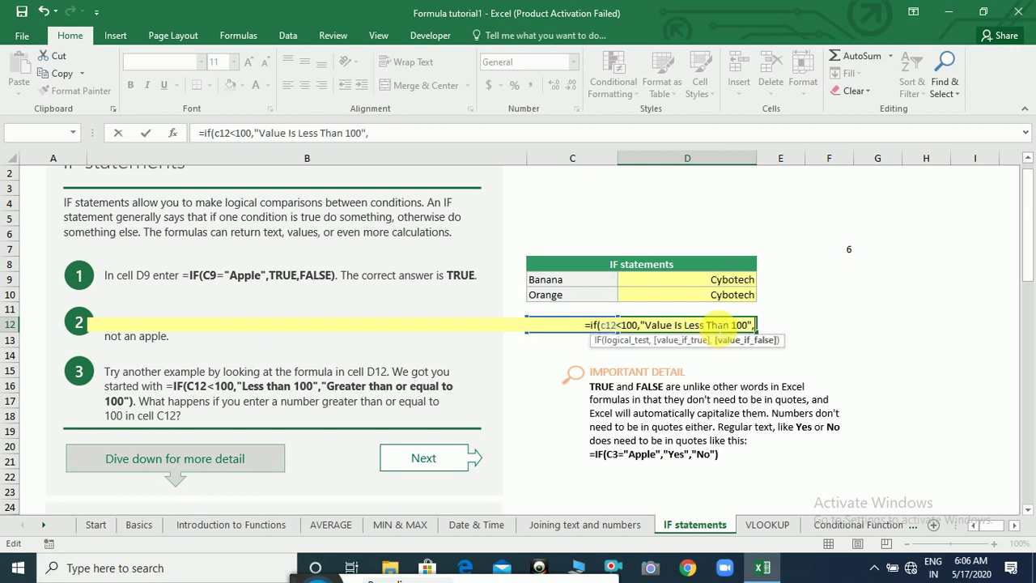
Finish the D12 formula with "Value is Either Equal to 100 or Greater Than 100" as the value-if-false text.
{"action": "type", "text": "\"Value"}
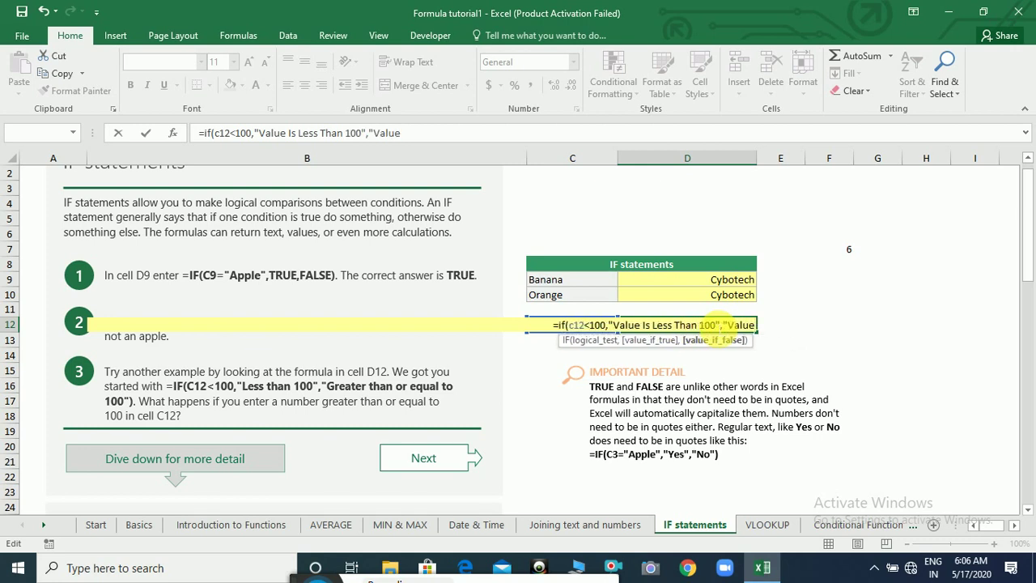
{"action": "type", "text": " is Either"}
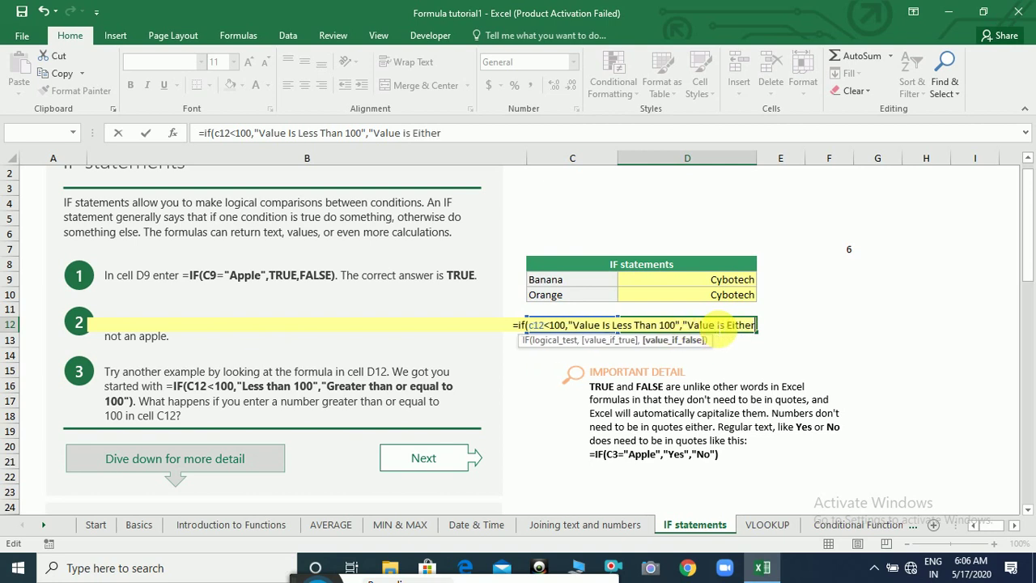
{"action": "type", "text": " Equal to"}
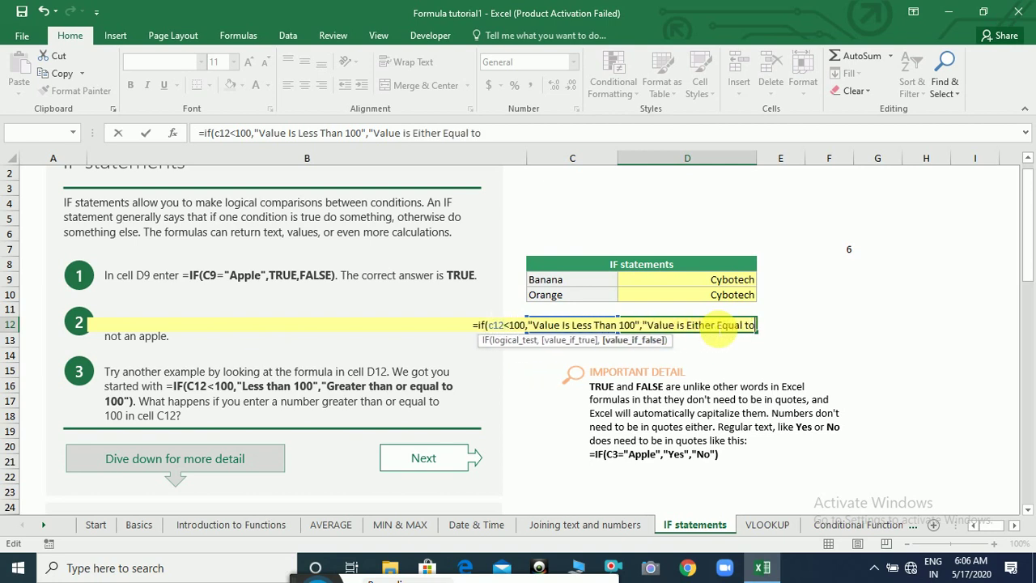
{"action": "type", "text": " 100"}
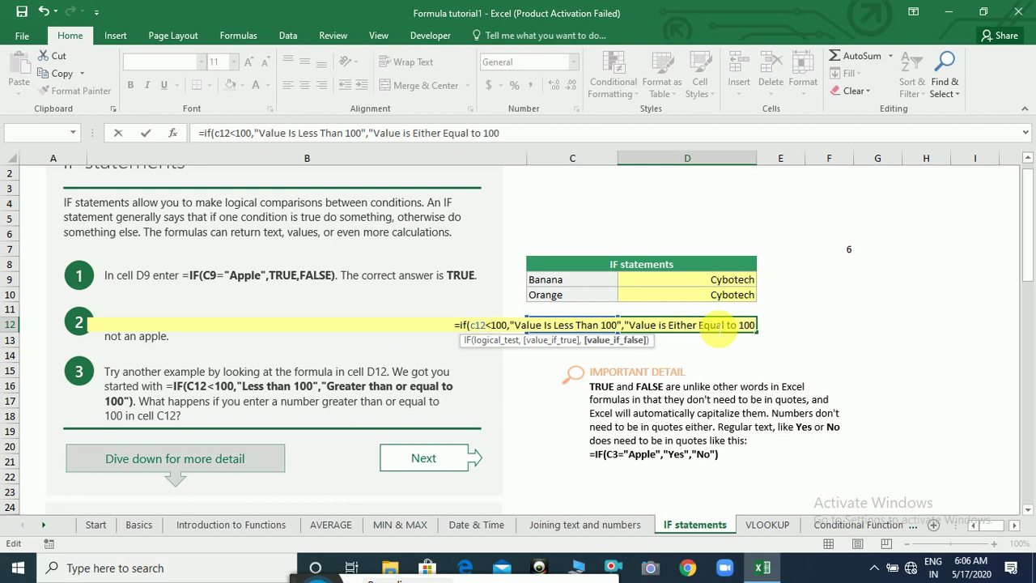
{"action": "type", "text": " or Gre"}
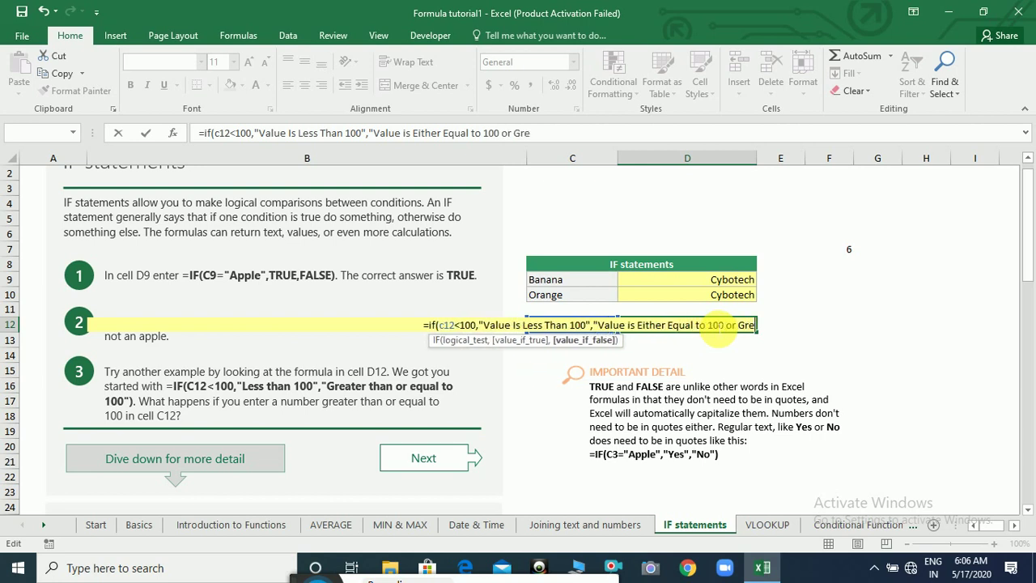
{"action": "type", "text": "ater Than 100"}
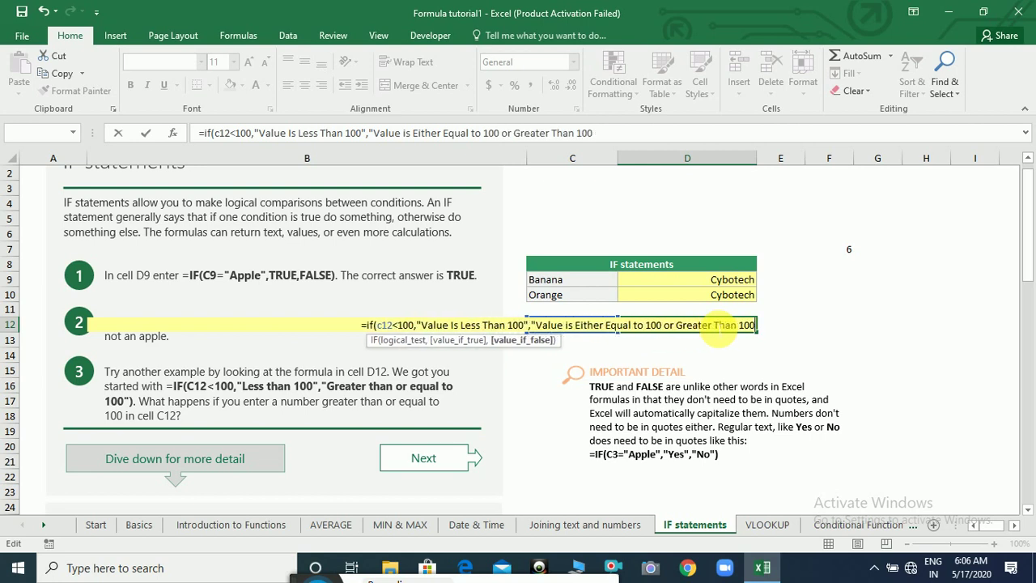
{"action": "type", "text": "\""}
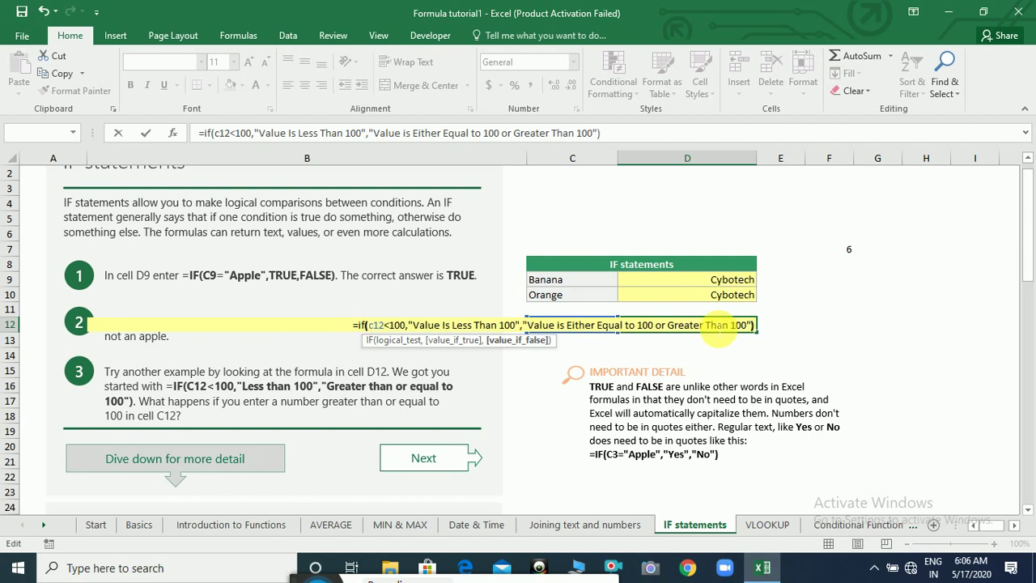
{"action": "key", "text": "Return"}
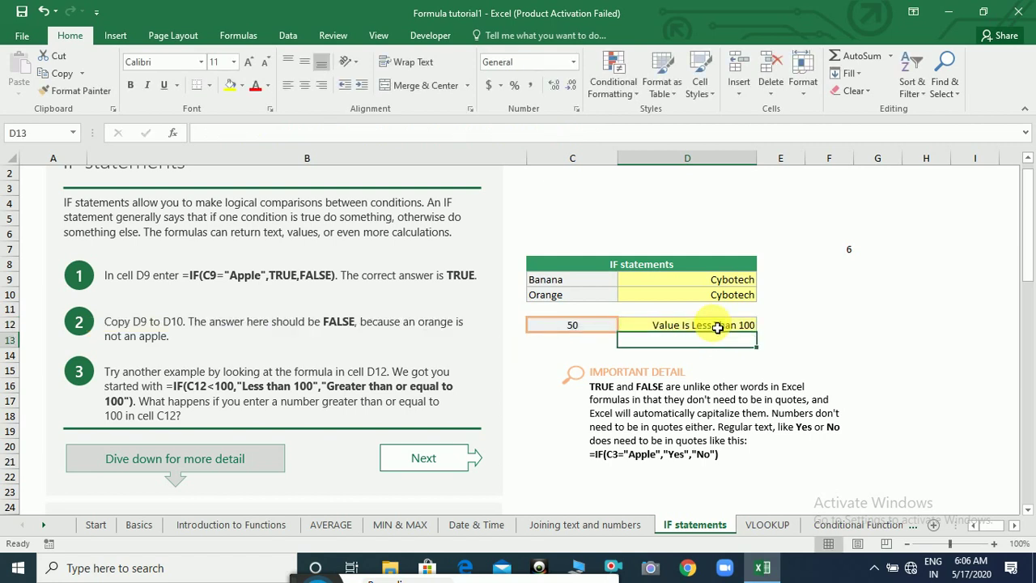
Set C12 to 100 to test the IF formula in D12 at its boundary value.
{"action": "left_click", "coordinate": [594, 330]}
{"action": "type", "text": "120"}
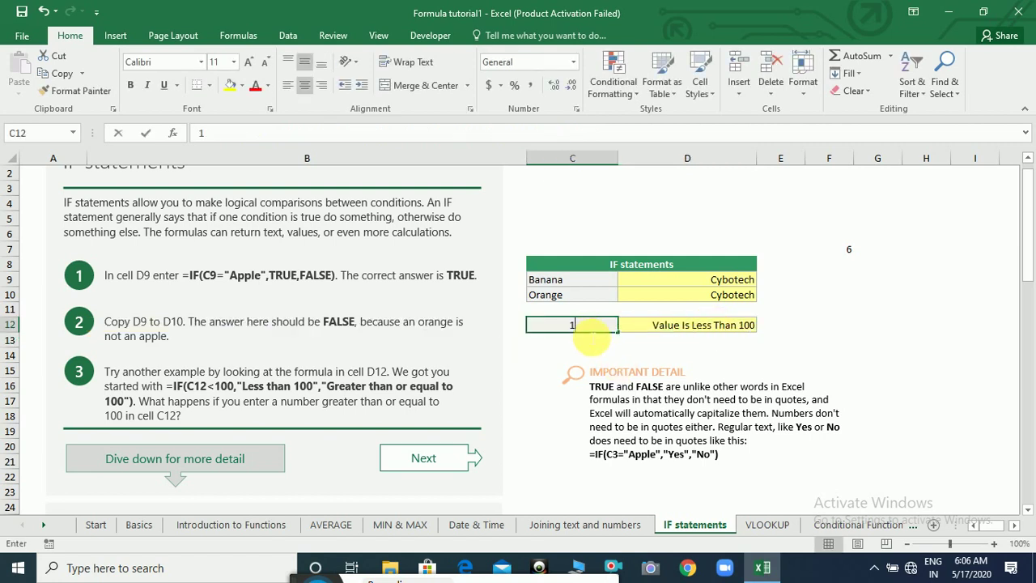
{"action": "key", "text": "BackSpace"}
{"action": "key", "text": "BackSpace"}
{"action": "type", "text": "00"}
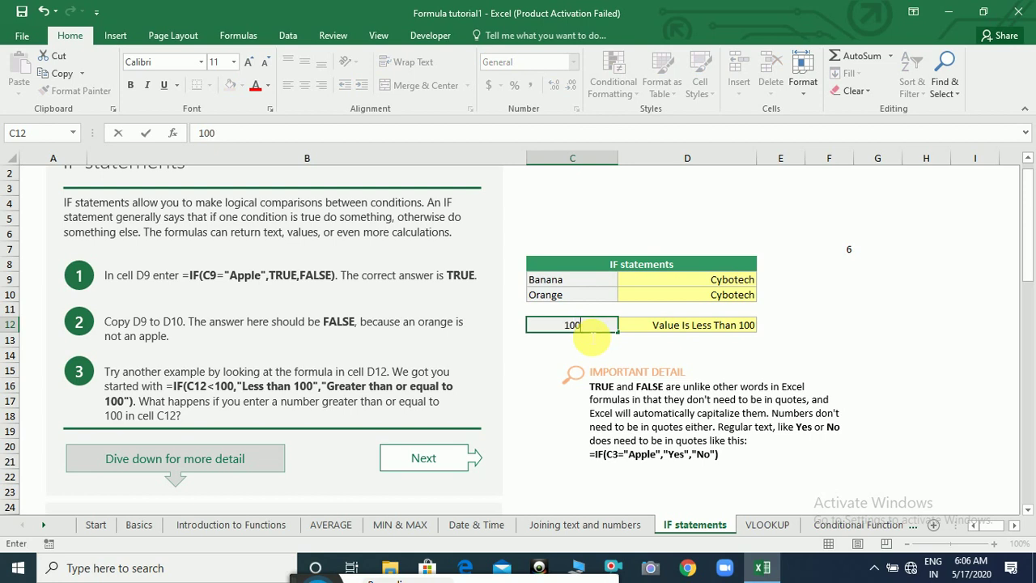
{"action": "key", "text": "Return"}
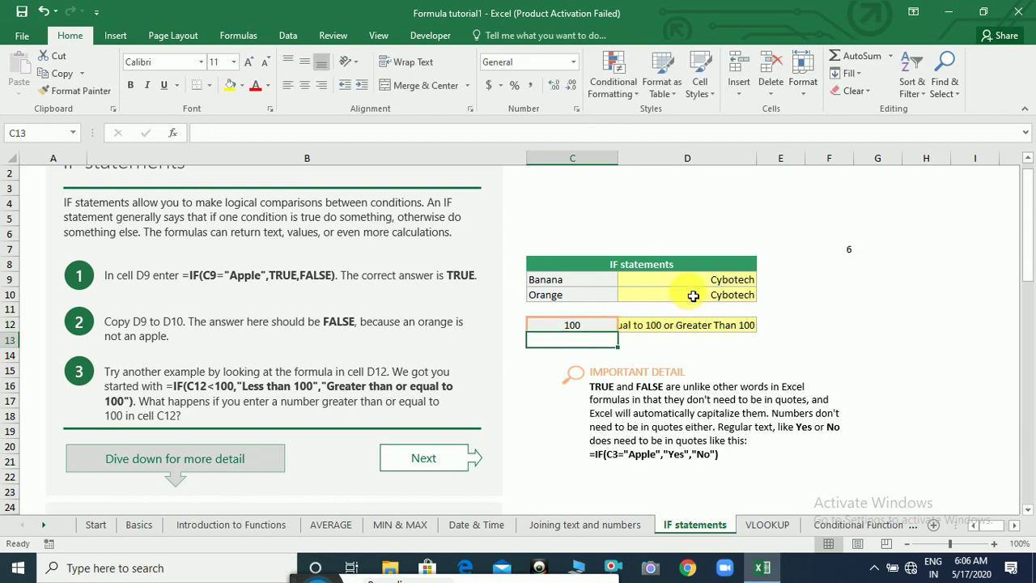
Test both branches of the D12 formula by setting C12 to 120 and finally to 60.
{"action": "left_click", "coordinate": [590, 327]}
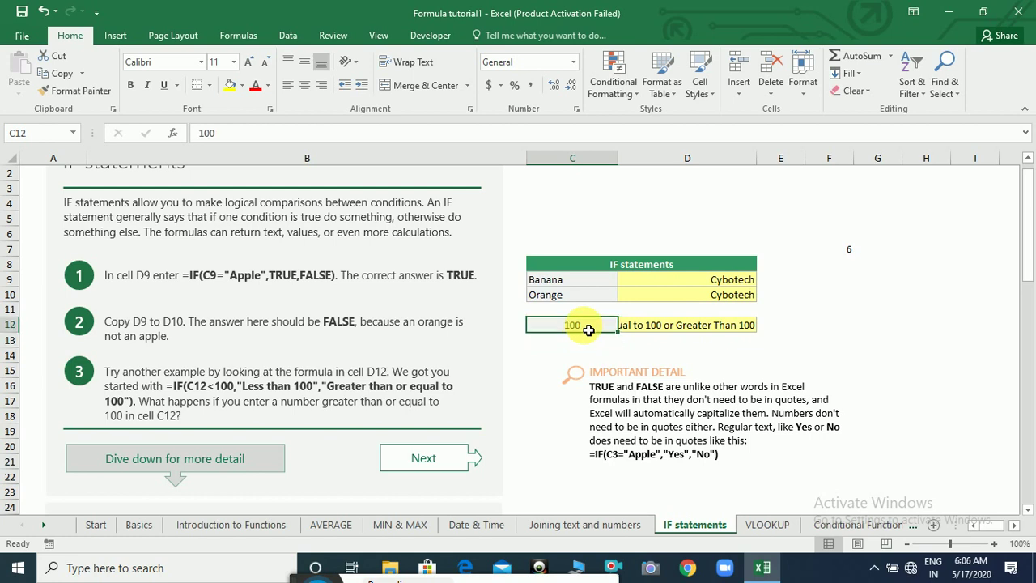
{"action": "type", "text": "120"}
{"action": "key", "text": "Return"}
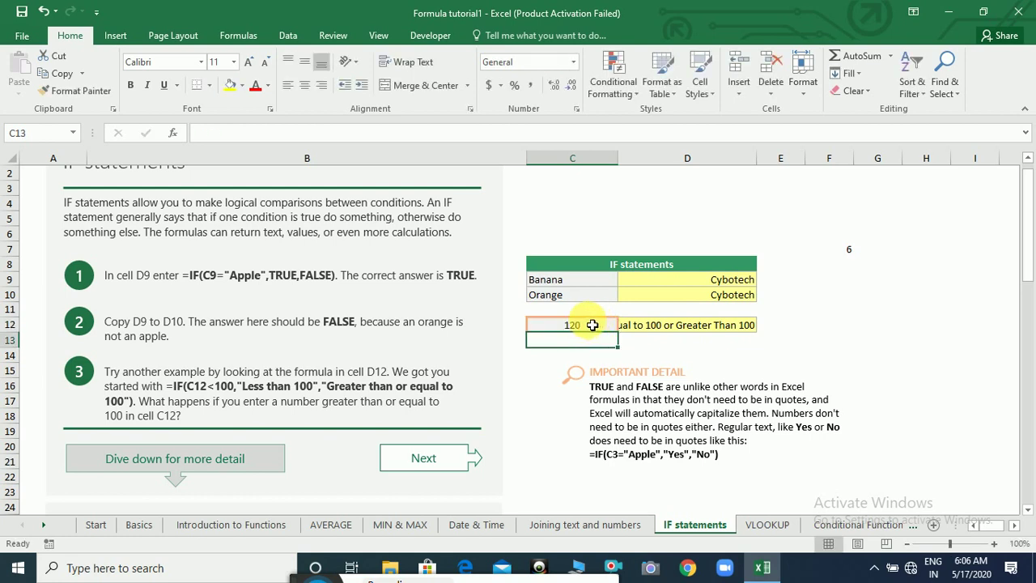
{"action": "left_click", "coordinate": [588, 325]}
{"action": "type", "text": "60"}
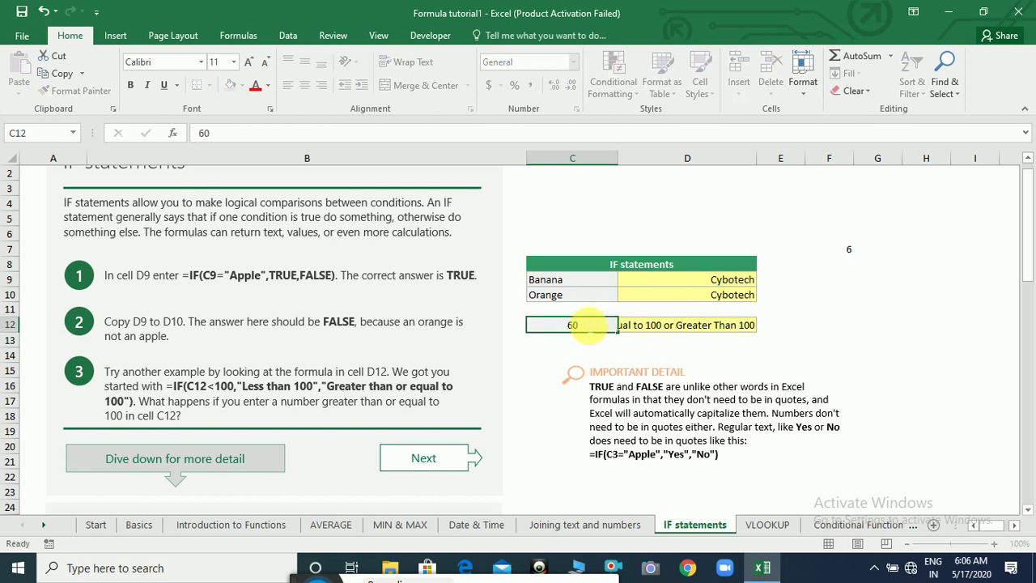
{"action": "key", "text": "Return"}
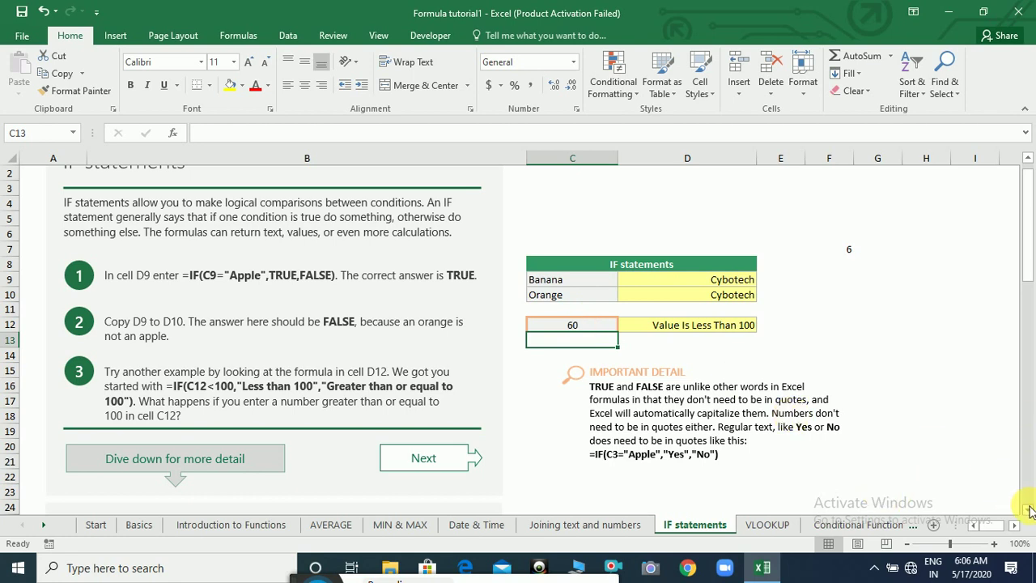
Clear the practice IF formula from cell F7 on the IF statements sheet.
{"action": "scroll", "coordinate": [1030, 509], "scroll_direction": "down", "scroll_amount": 3}
{"action": "scroll", "coordinate": [1030, 508], "scroll_direction": "down", "scroll_amount": 2}
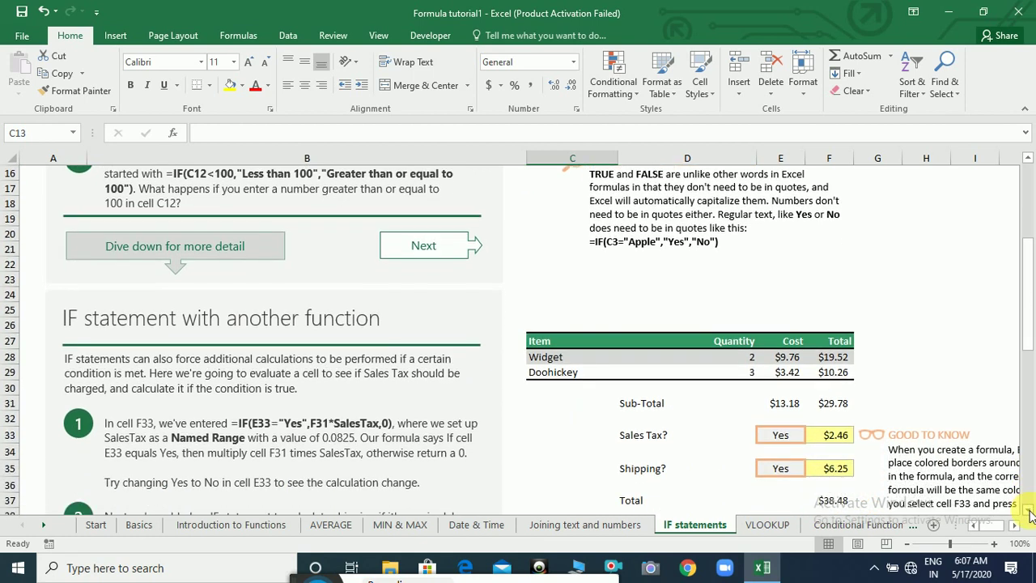
{"action": "scroll", "coordinate": [1030, 513], "scroll_direction": "down", "scroll_amount": 1}
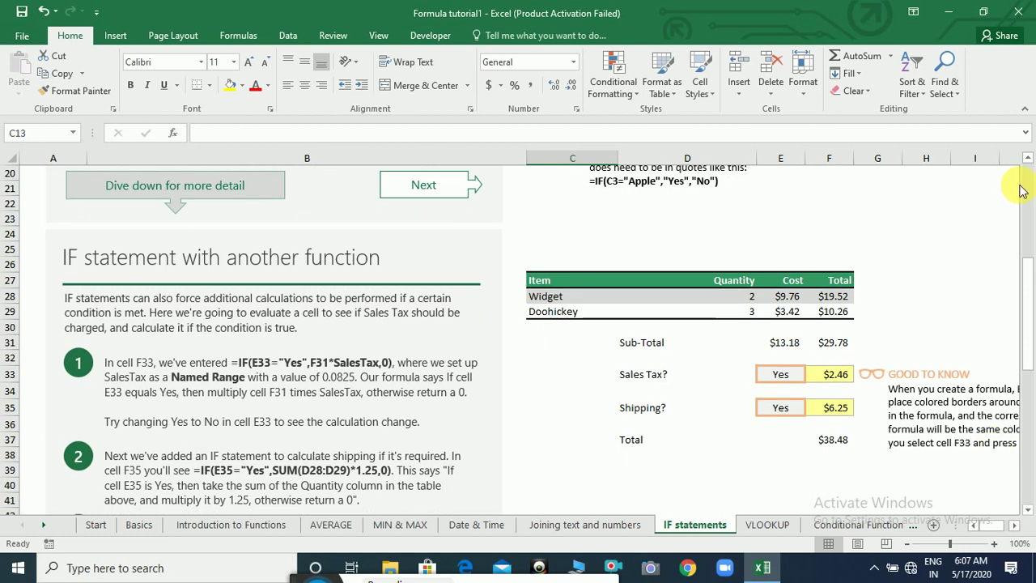
{"action": "scroll", "coordinate": [1018, 143], "scroll_direction": "up", "scroll_amount": 6}
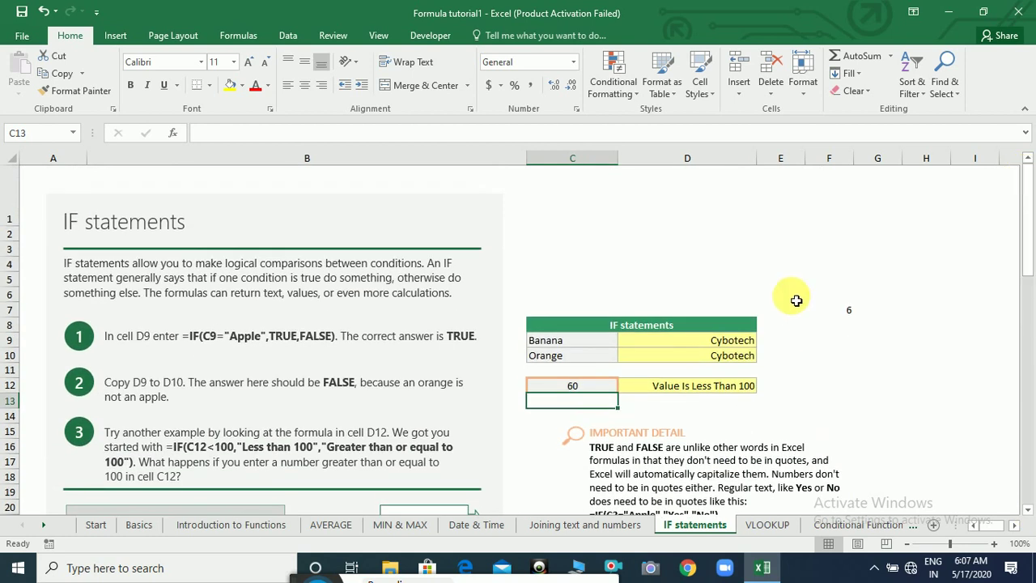
{"action": "left_click", "coordinate": [833, 311]}
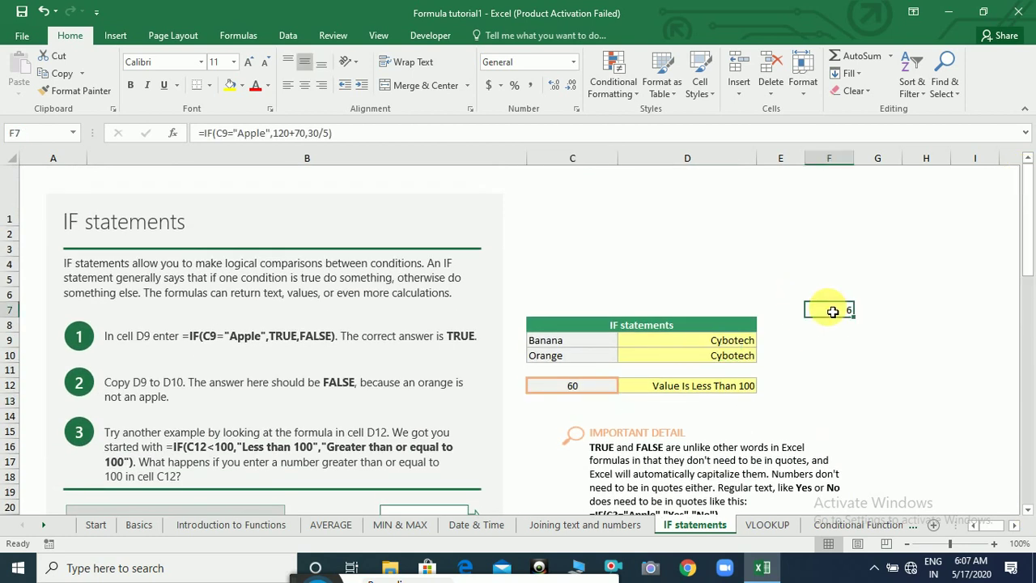
{"action": "key", "text": "Delete"}
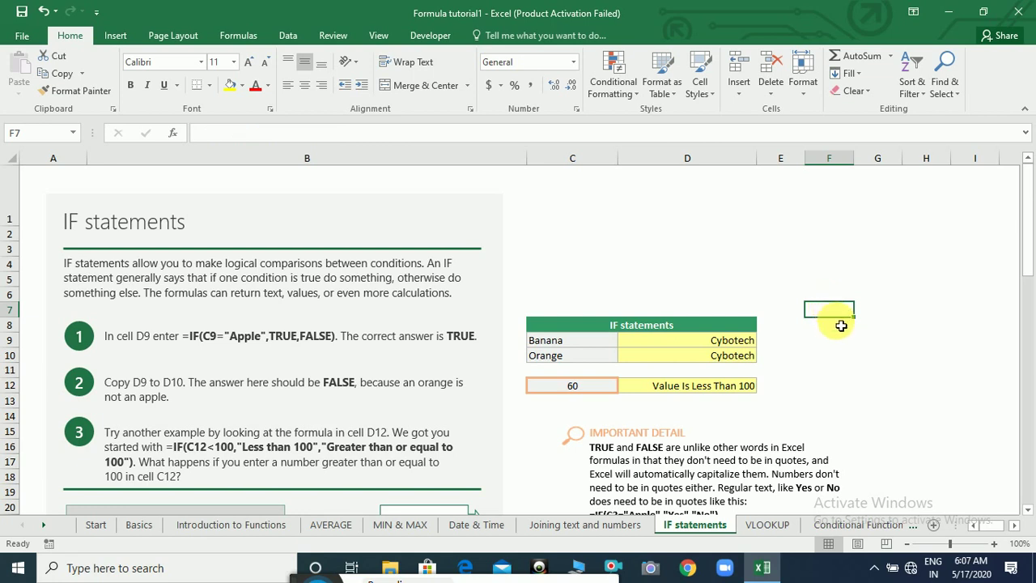
{"action": "left_click", "coordinate": [836, 331]}
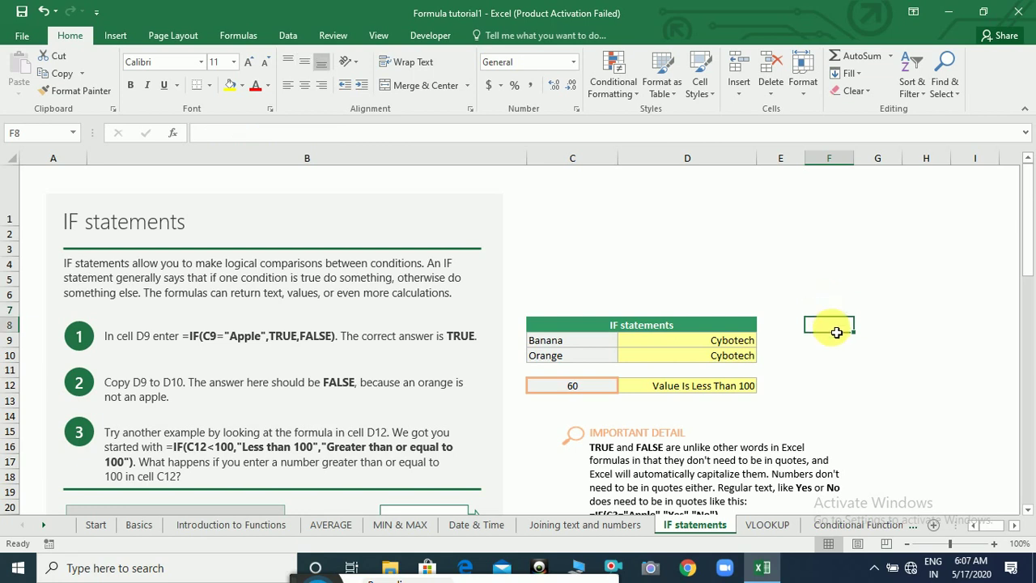
Enter Lux in F8, 12 in G8 and 34 in H8 as the first row of a product table.
{"action": "type", "text": "Lux"}
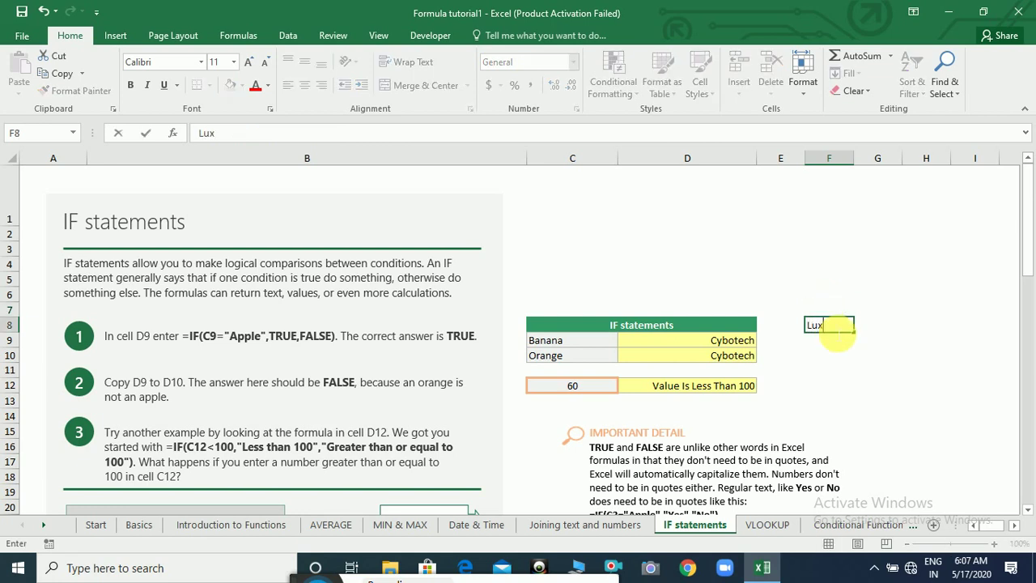
{"action": "key", "text": "Tab"}
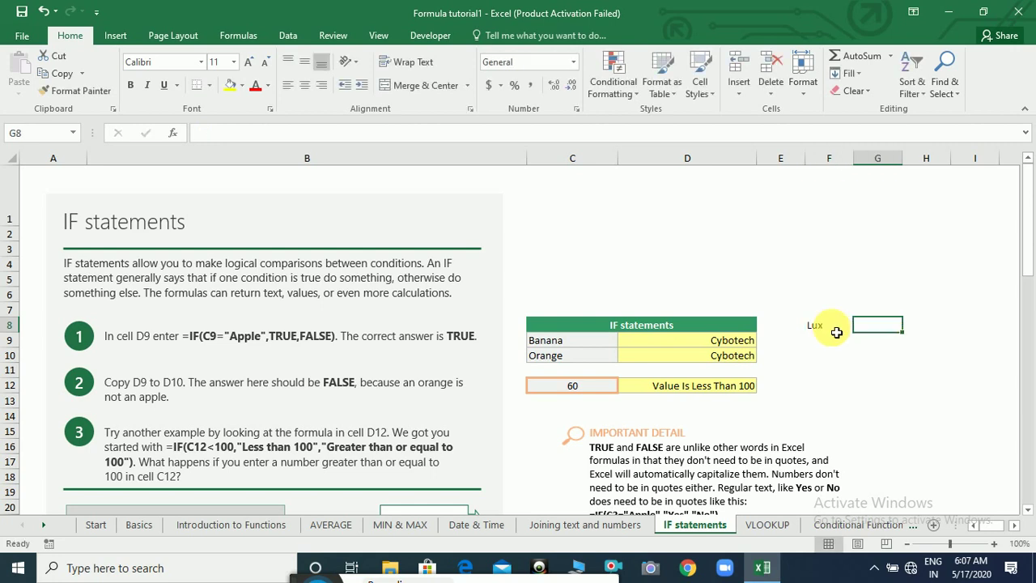
{"action": "type", "text": "12"}
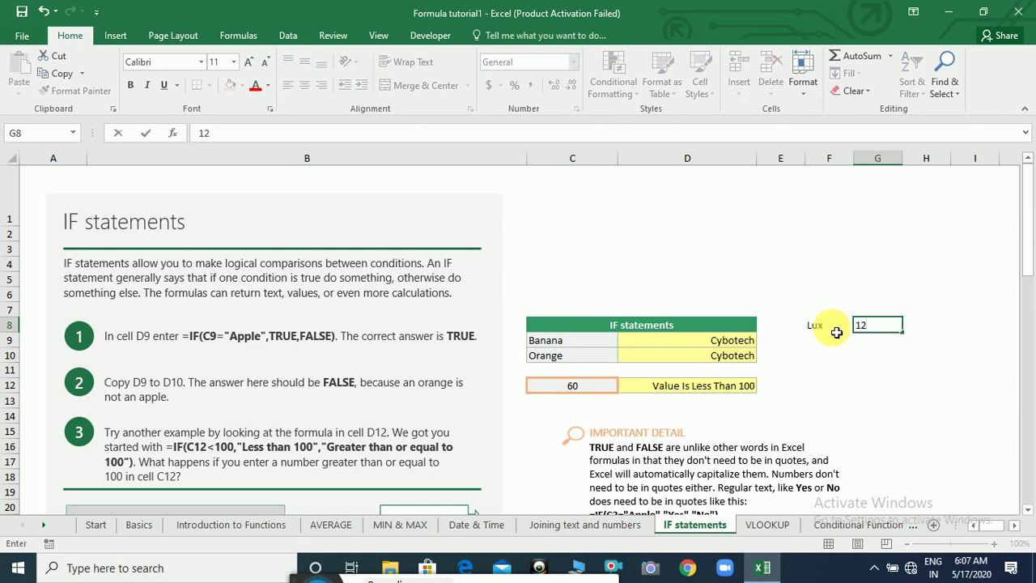
{"action": "key", "text": "Tab"}
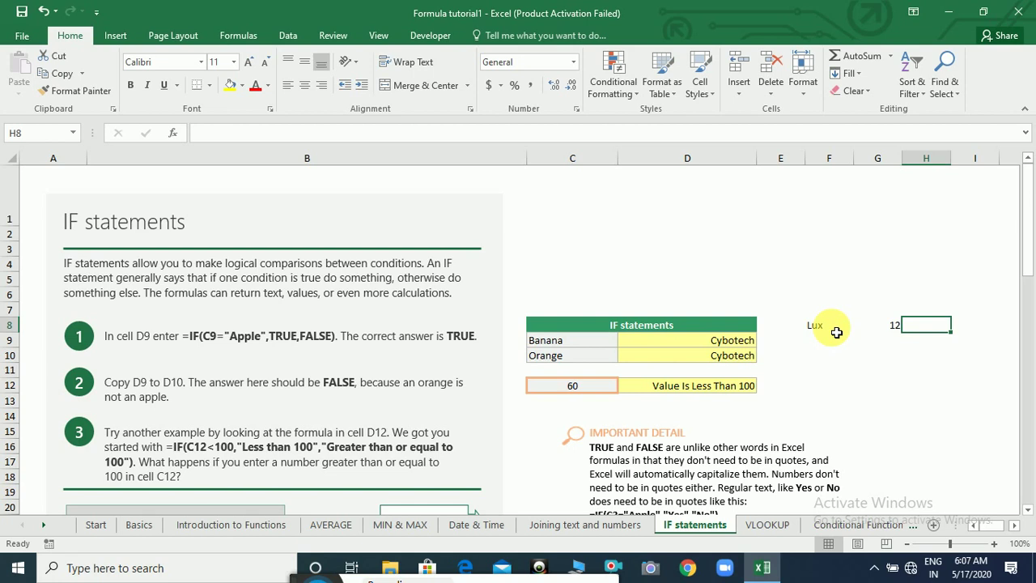
{"action": "left_click_drag", "start_coordinate": [950, 544], "coordinate": [960, 544]}
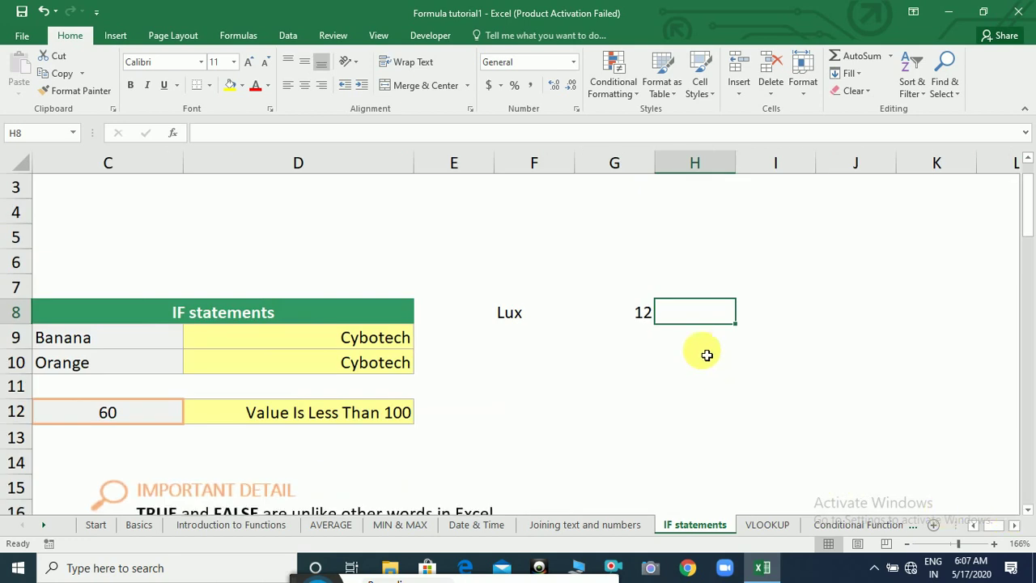
{"action": "type", "text": "34"}
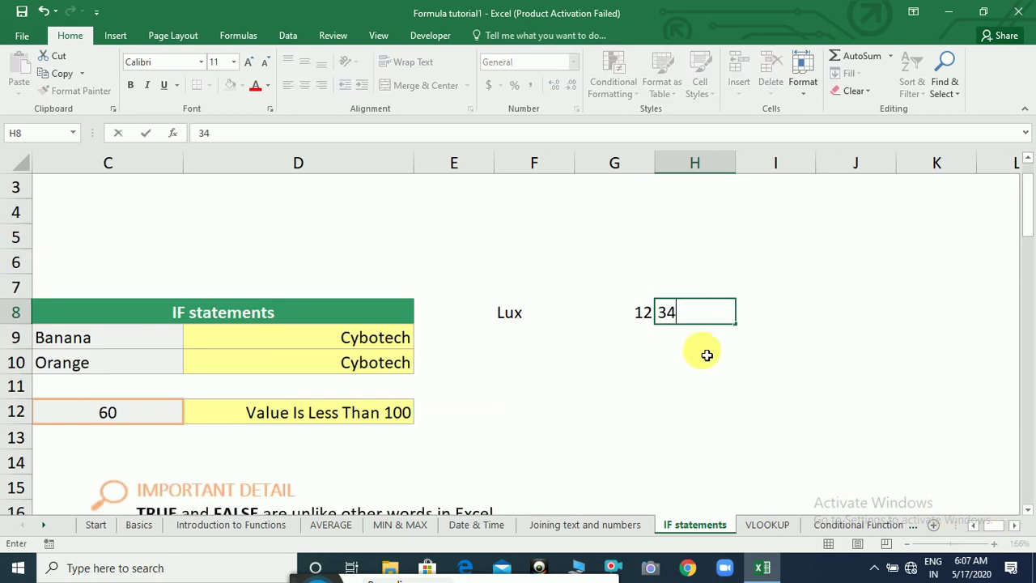
{"action": "key", "text": "Tab"}
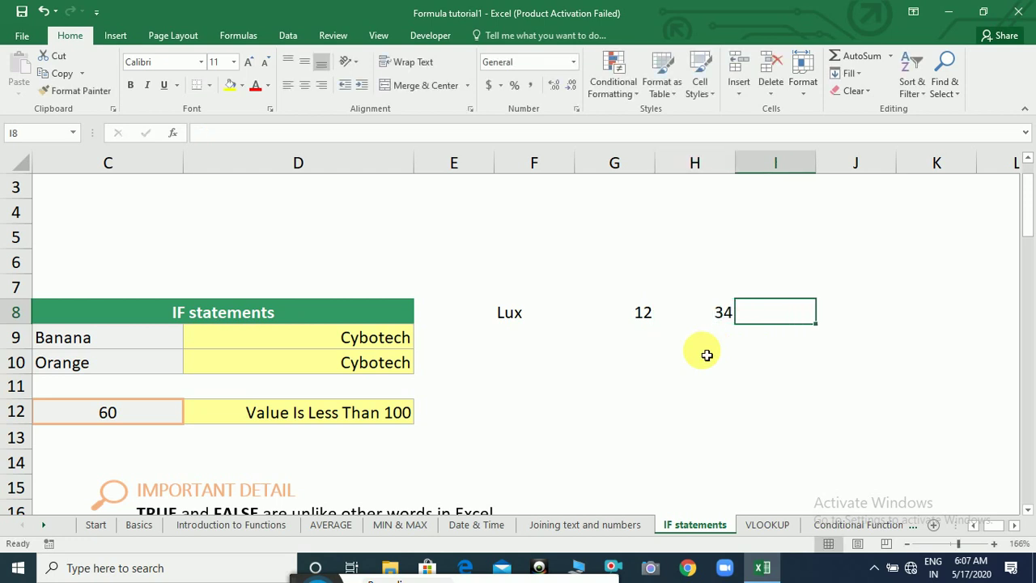
Multiply the two numbers for Lux in I8 with the formula =G8*H8.
{"action": "type", "text": "="}
{"action": "left_click", "coordinate": [654, 319]}
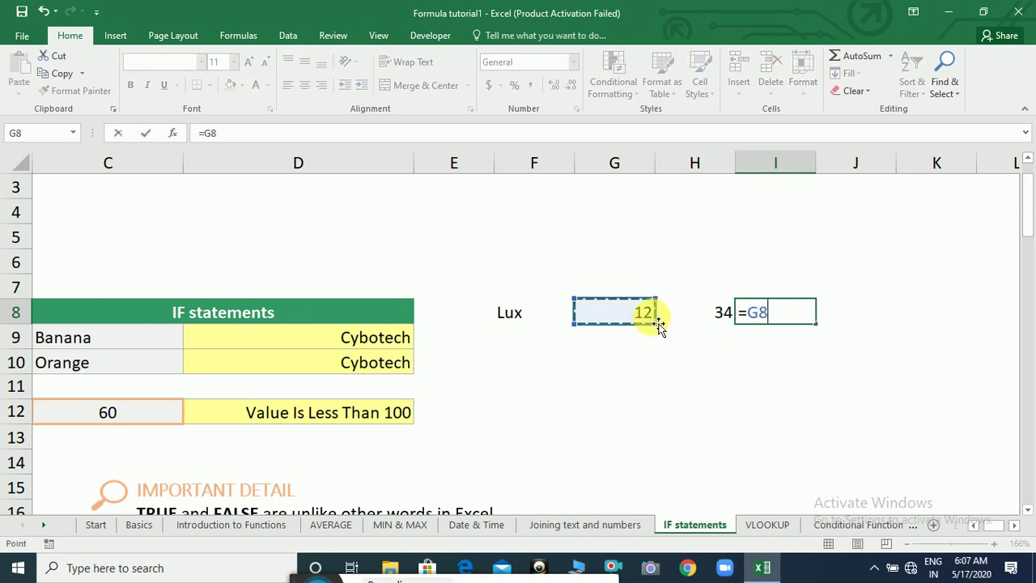
{"action": "type", "text": "*"}
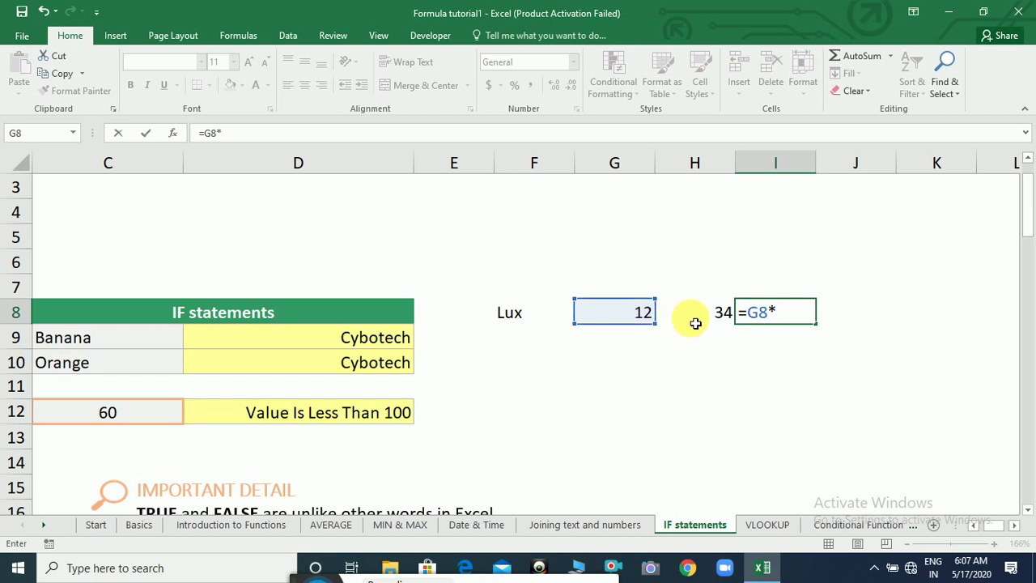
{"action": "left_click", "coordinate": [695, 323]}
{"action": "key", "text": "Return"}
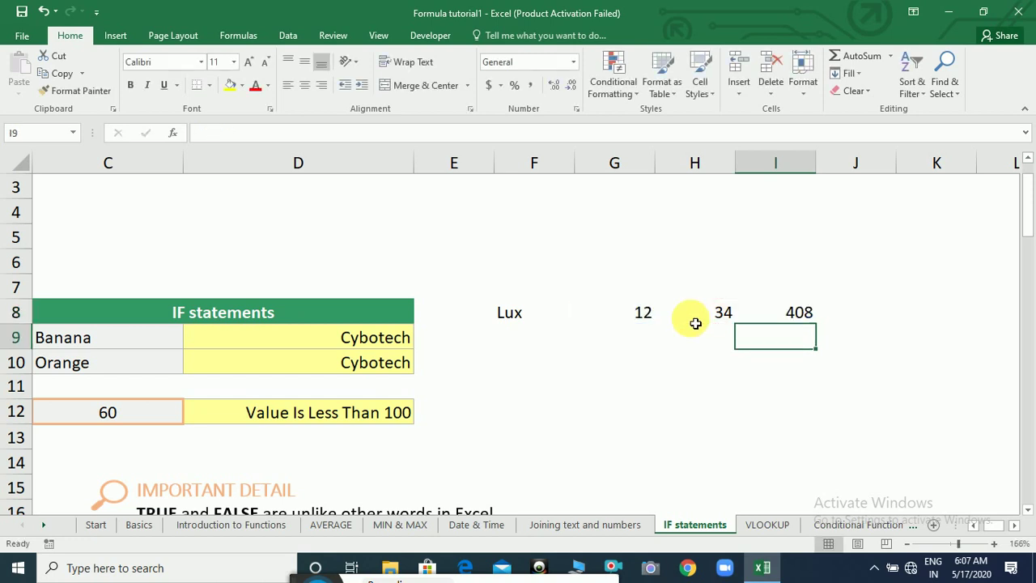
Add the headings Name, Quantity, Price and Total in F7:I7 above the Lux row.
{"action": "left_click", "coordinate": [529, 286]}
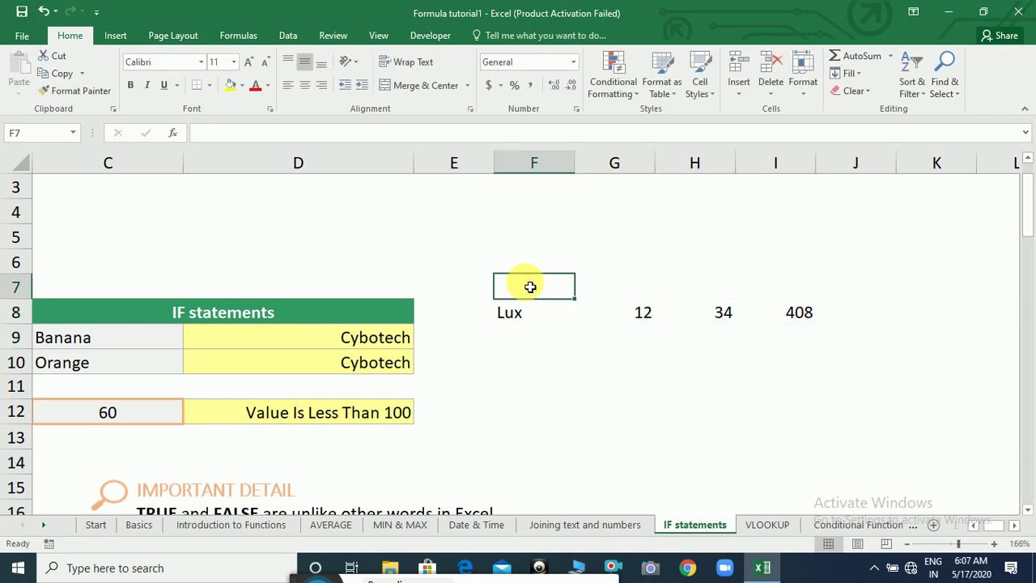
{"action": "type", "text": "Name"}
{"action": "key", "text": "Tab"}
{"action": "type", "text": "P"}
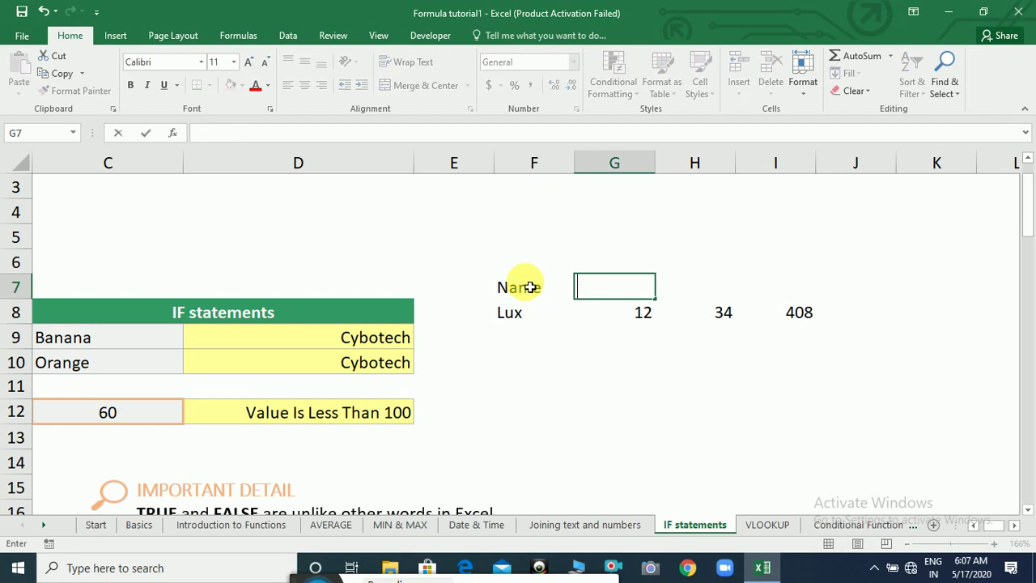
{"action": "type", "text": "uanit"}
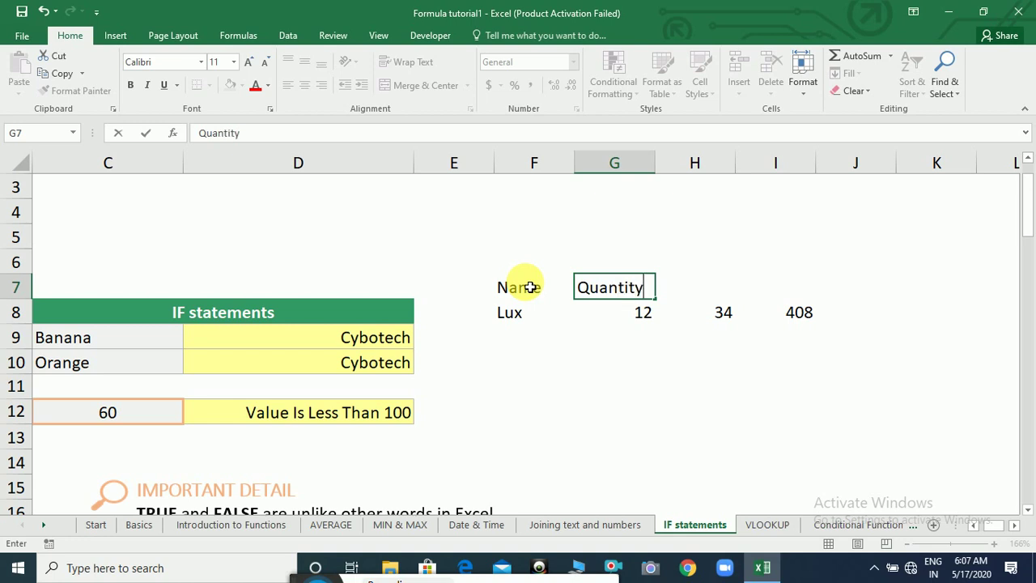
{"action": "key", "text": "Tab"}
{"action": "type", "text": "Price"}
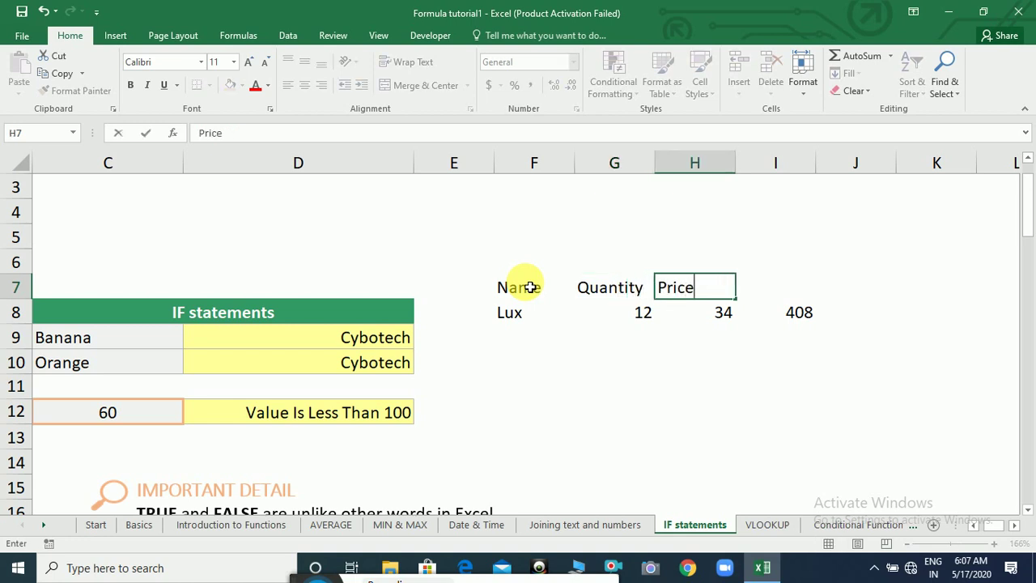
{"action": "key", "text": "Tab"}
{"action": "type", "text": "Total"}
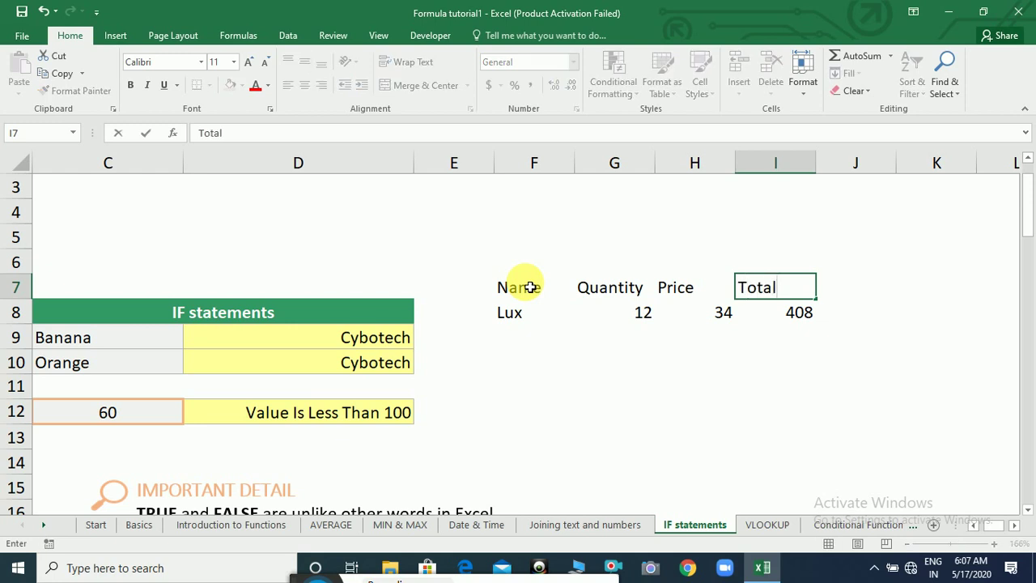
Make the table headings in F7:I7 bold.
{"action": "key", "text": "shift+Tab"}
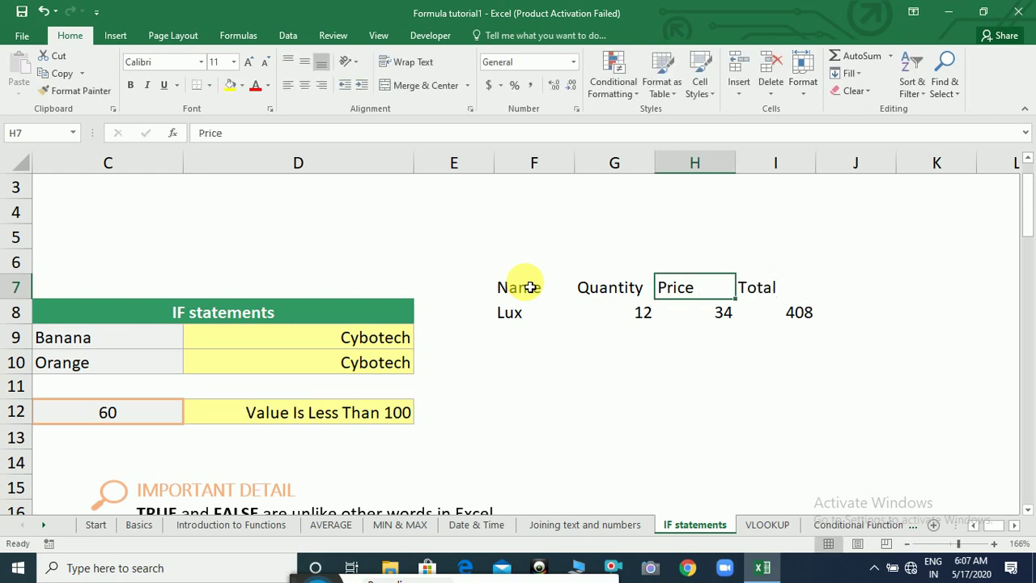
{"action": "key", "text": "shift+Tab"}
{"action": "key", "text": "shift+Tab"}
{"action": "key", "text": "shift+Right"}
{"action": "key", "text": "shift+Right"}
{"action": "key", "text": "shift+Right"}
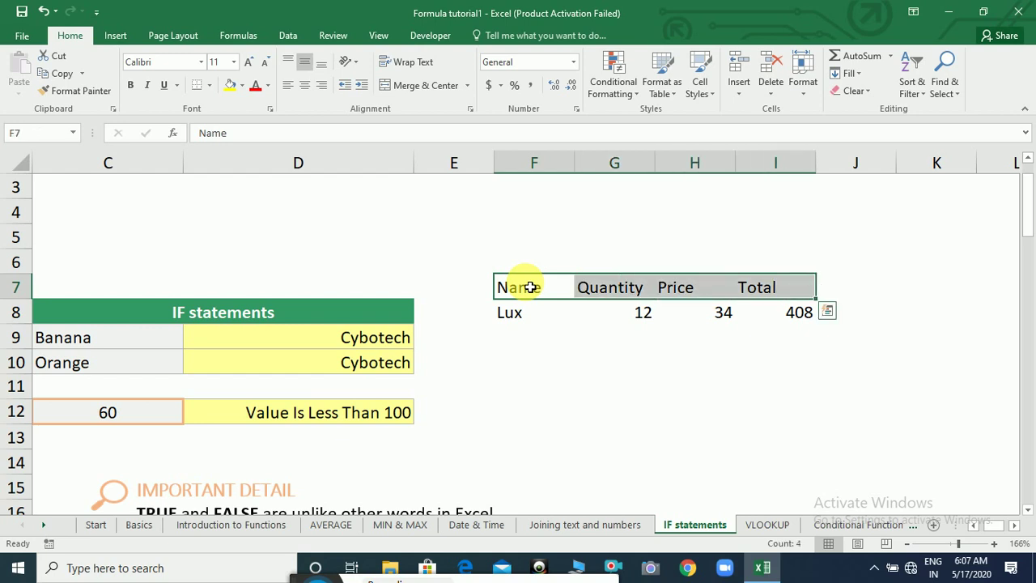
{"action": "key", "text": "ctrl+b"}
{"action": "key", "text": "Down"}
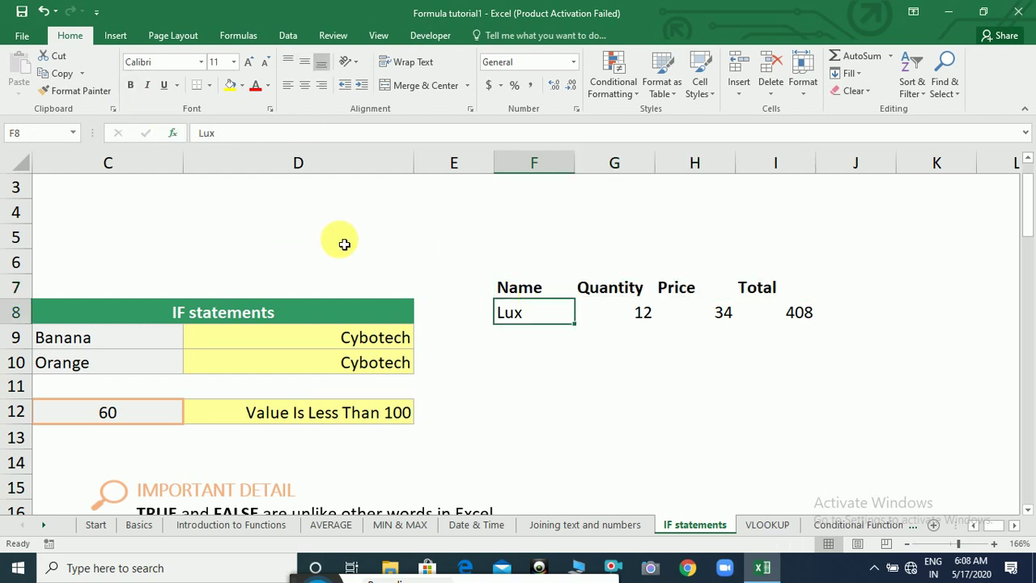
Add the product names Nirma in F9 and Dove in F10 under Lux.
{"action": "left_click", "coordinate": [521, 341]}
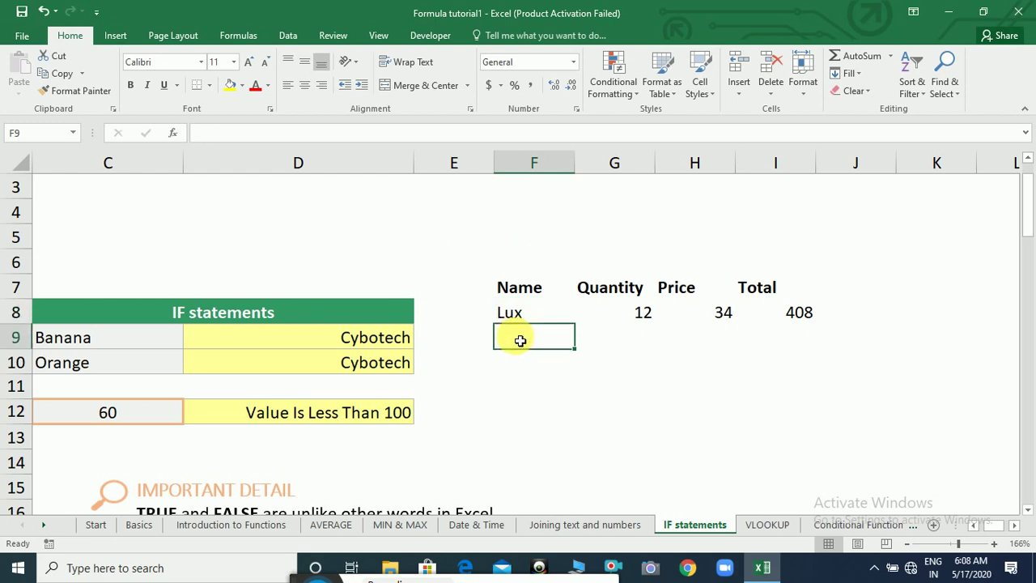
{"action": "type", "text": "Nie"}
{"action": "type", "text": "rma"}
{"action": "key", "text": "Return"}
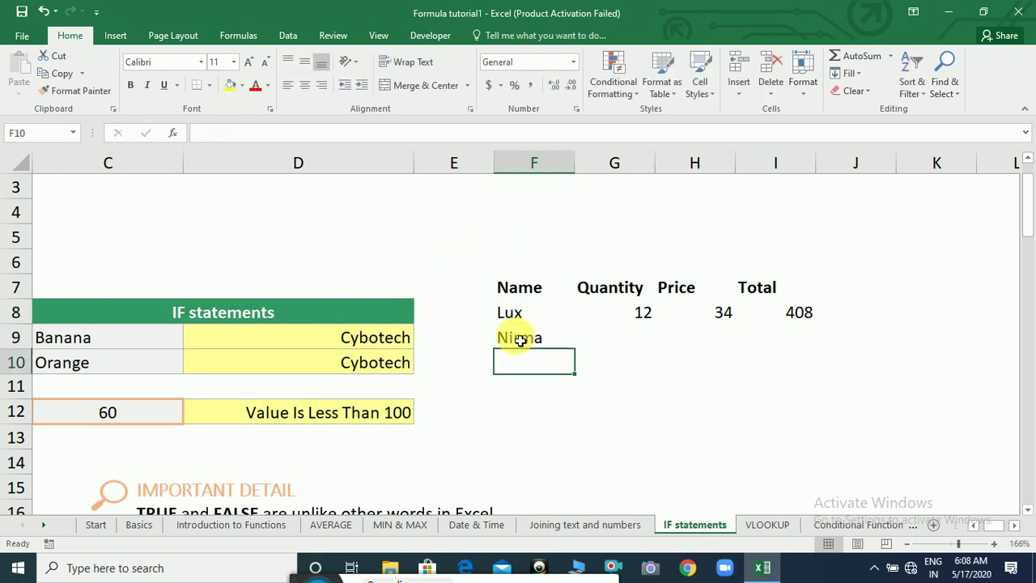
{"action": "type", "text": "Dove"}
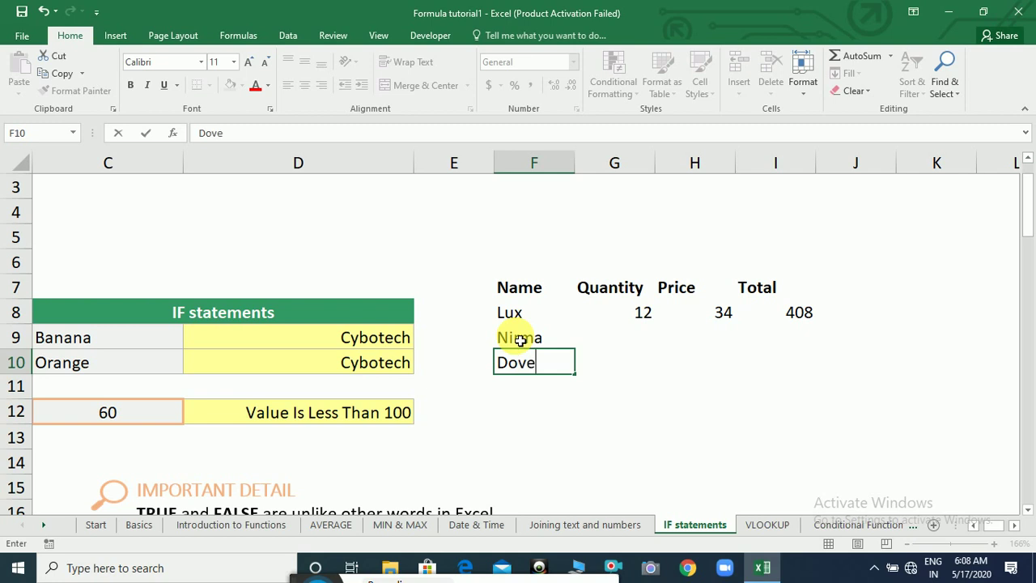
Enter a quantity of 13 and a price of 58 for Nirma in row 9.
{"action": "key", "text": "Up"}
{"action": "key", "text": "Right"}
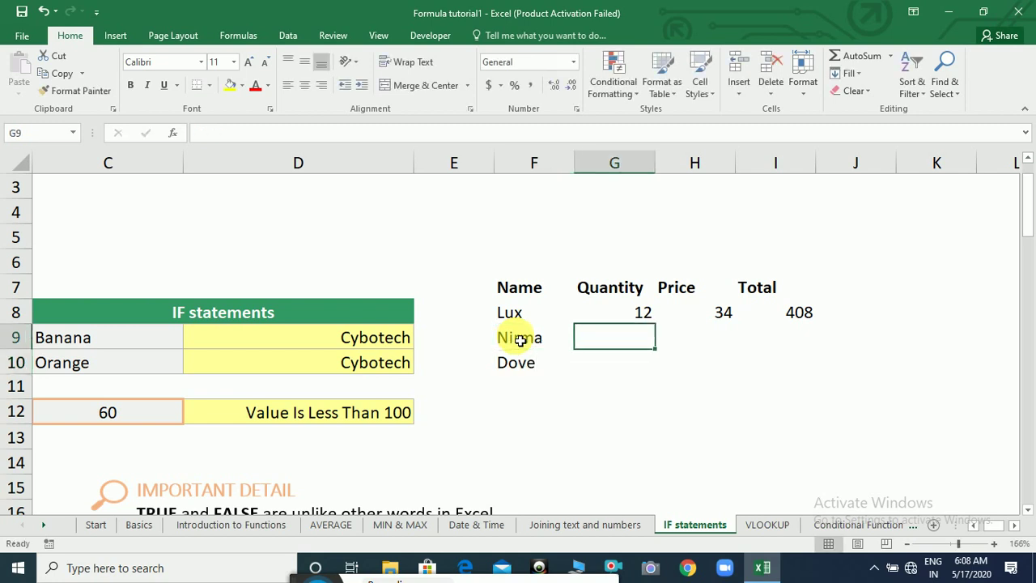
{"action": "type", "text": "13"}
{"action": "key", "text": "Tab"}
{"action": "type", "text": "2"}
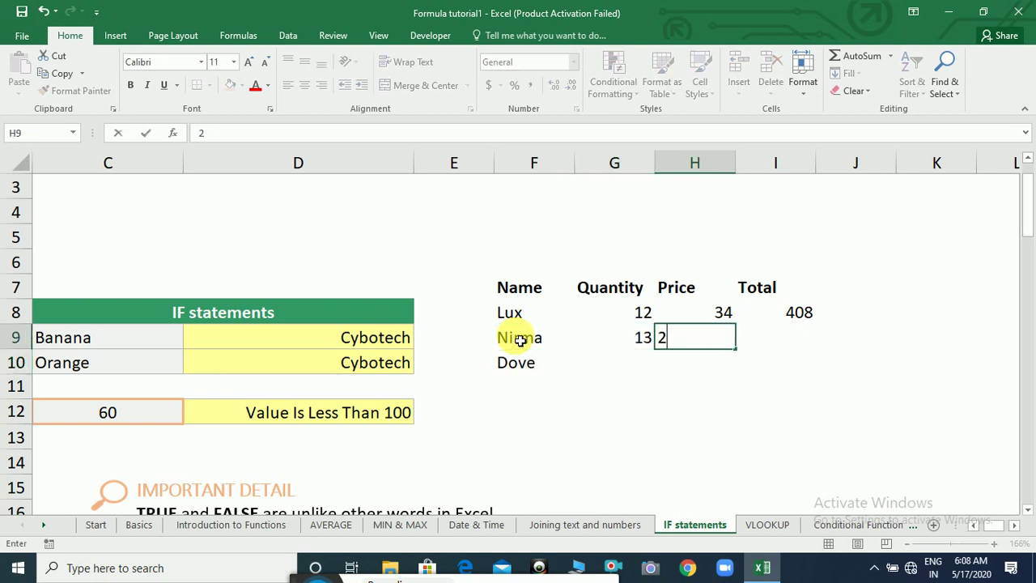
{"action": "type", "text": "58"}
{"action": "key", "text": "Return"}
Enter quantity 34 and price 58 for Dove in row 10, and fill the Total formula from I8 down to I10.
{"action": "key", "text": "Left"}
{"action": "type", "text": "34"}
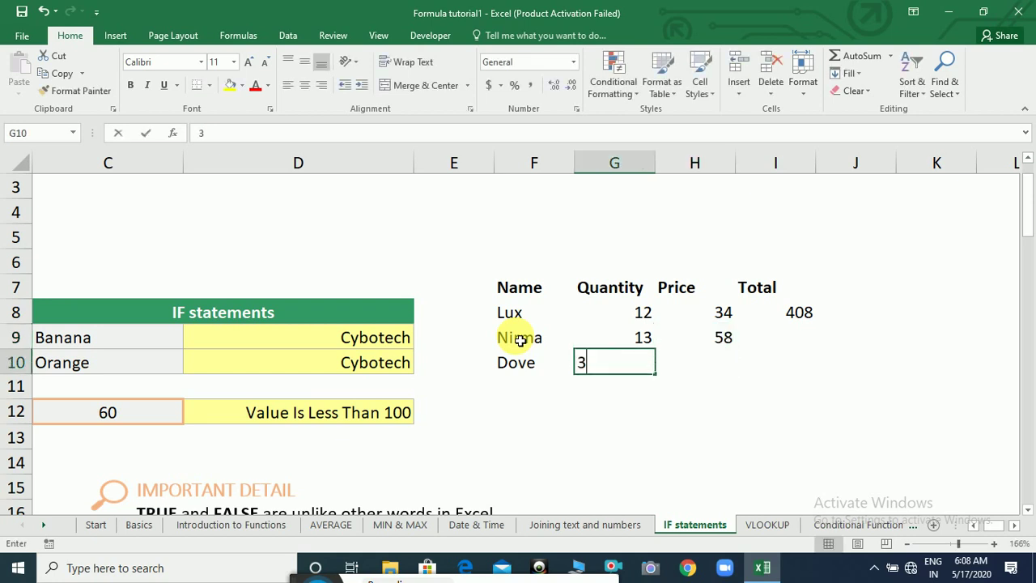
{"action": "key", "text": "Tab"}
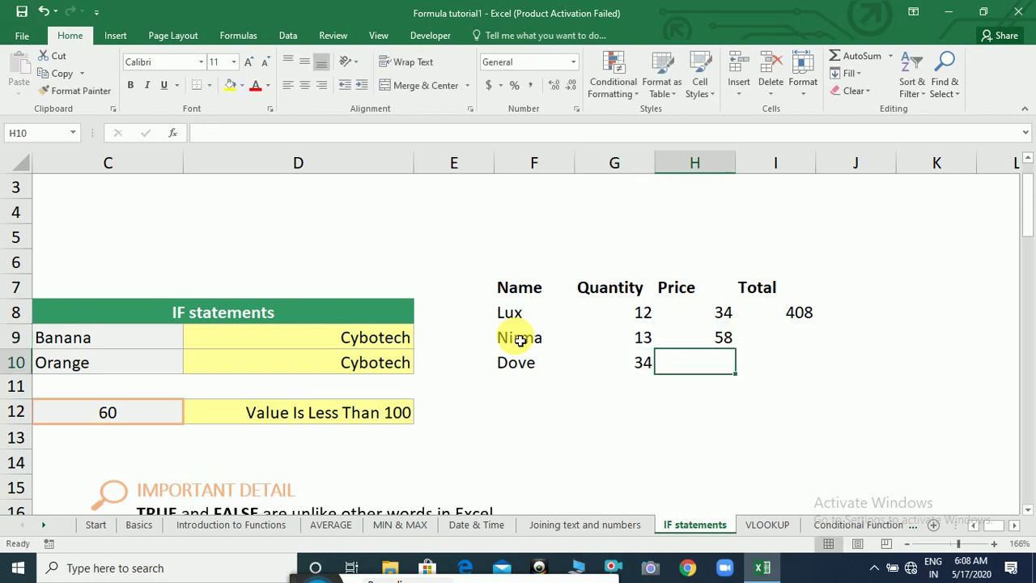
{"action": "type", "text": "5"}
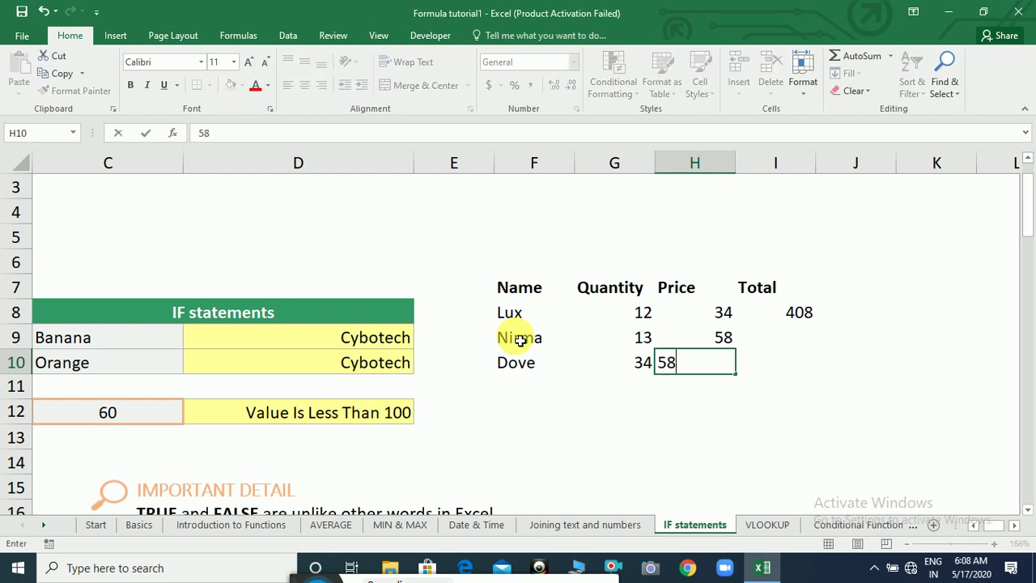
{"action": "type", "text": "8"}
{"action": "key", "text": "Tab"}
{"action": "left_click", "coordinate": [797, 318]}
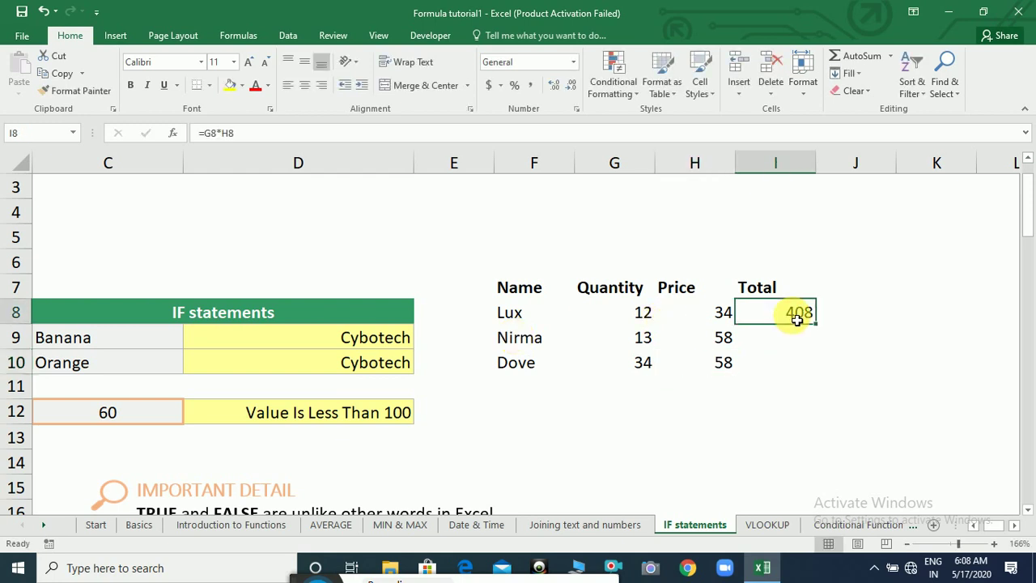
{"action": "double_click", "coordinate": [821, 330]}
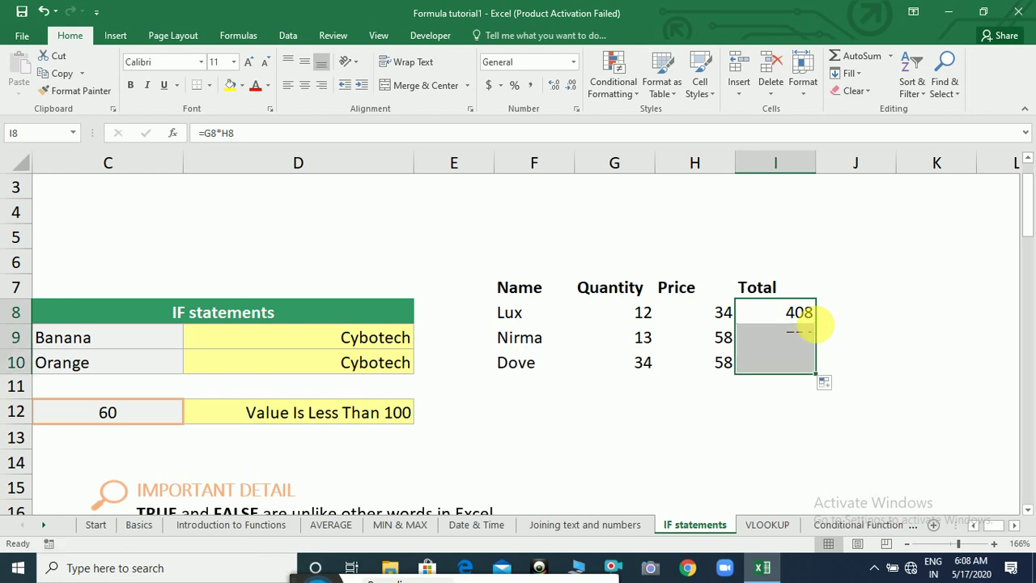
Apply All Borders to the whole product table in F7:I10.
{"action": "left_click", "coordinate": [541, 297]}
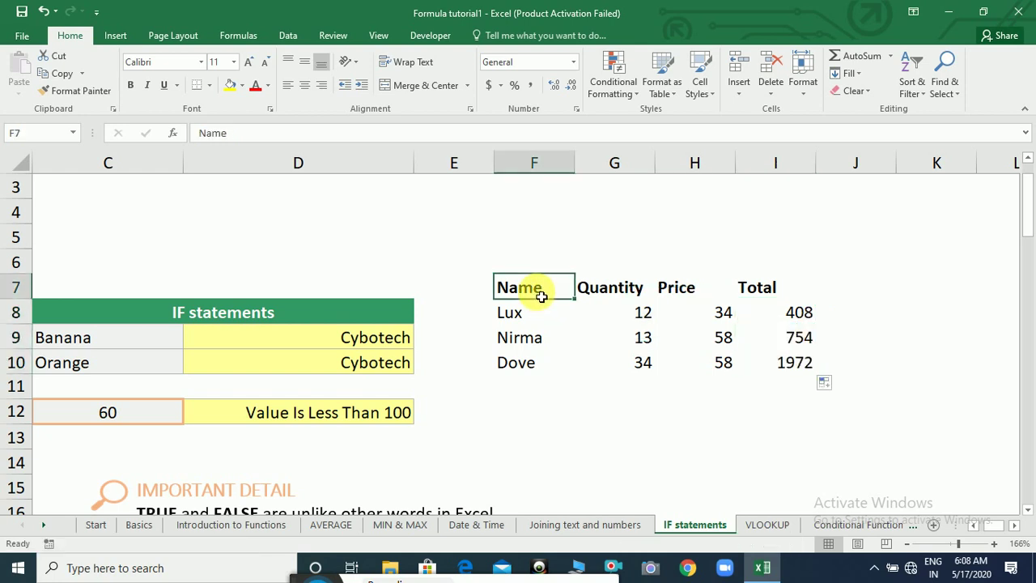
{"action": "key", "text": "shift+Right"}
{"action": "key", "text": "shift+Right"}
{"action": "key", "text": "shift+Right"}
{"action": "key", "text": "shift+Down"}
{"action": "key", "text": "shift+Down"}
{"action": "key", "text": "shift+Down"}
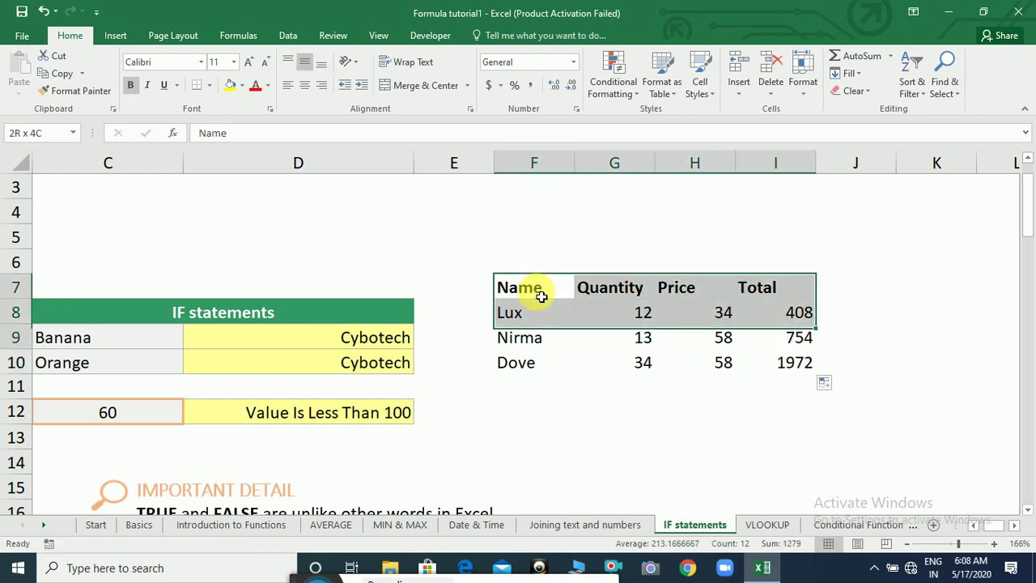
{"action": "left_click", "coordinate": [208, 86]}
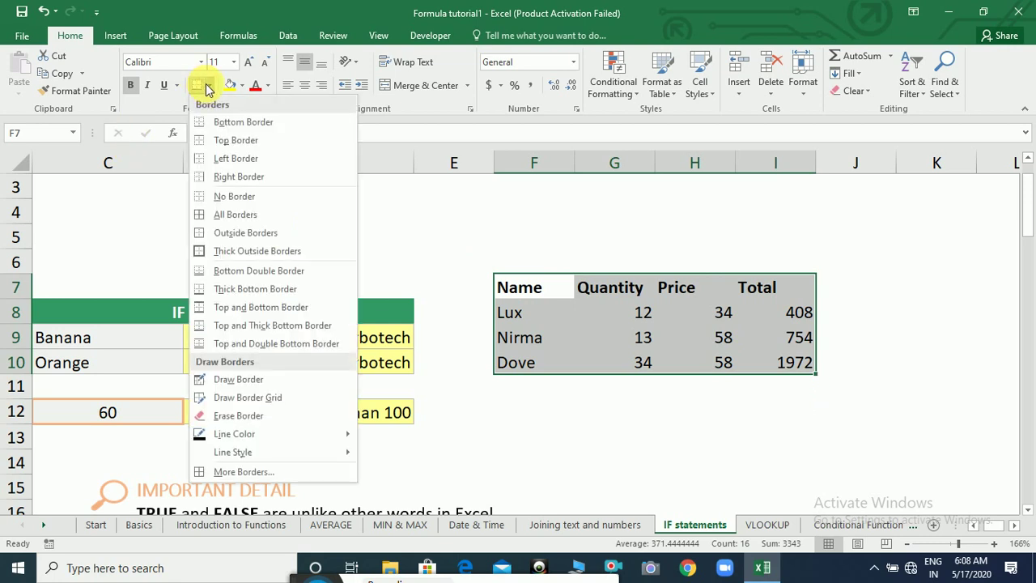
{"action": "left_click", "coordinate": [222, 215]}
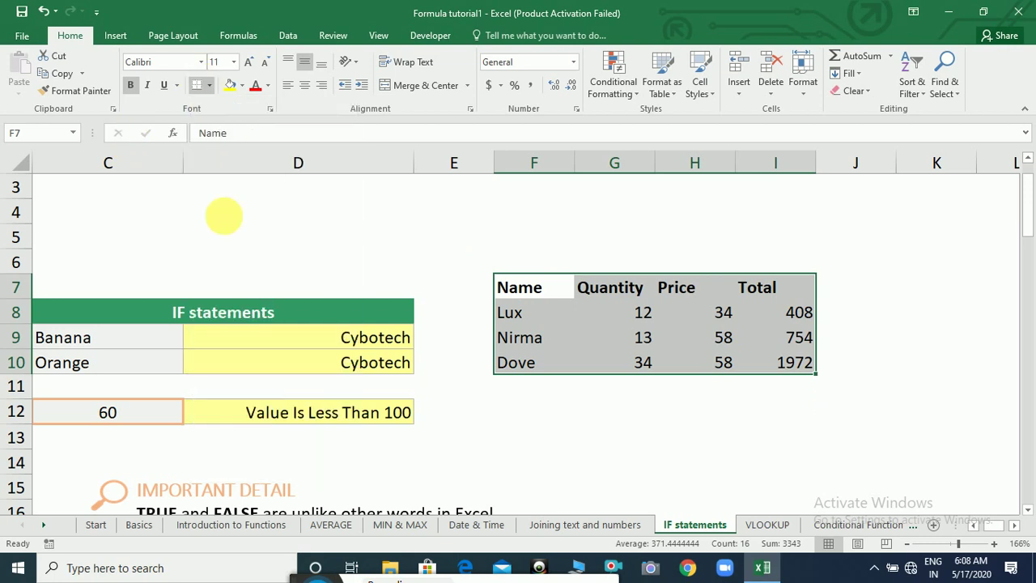
Fill the product table F7:I10 with the standard yellow colour.
{"action": "left_click", "coordinate": [242, 85]}
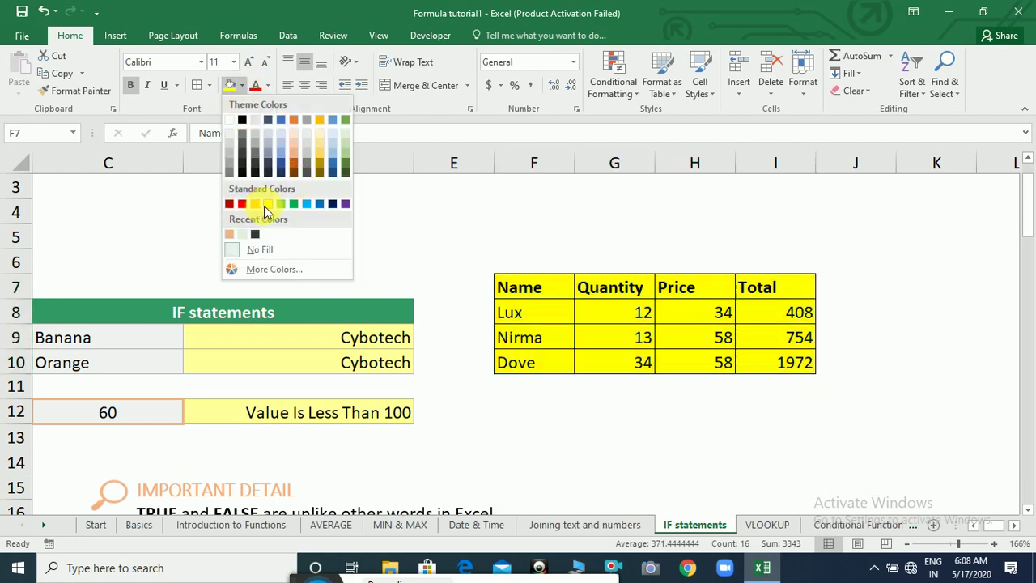
{"action": "left_click", "coordinate": [263, 204]}
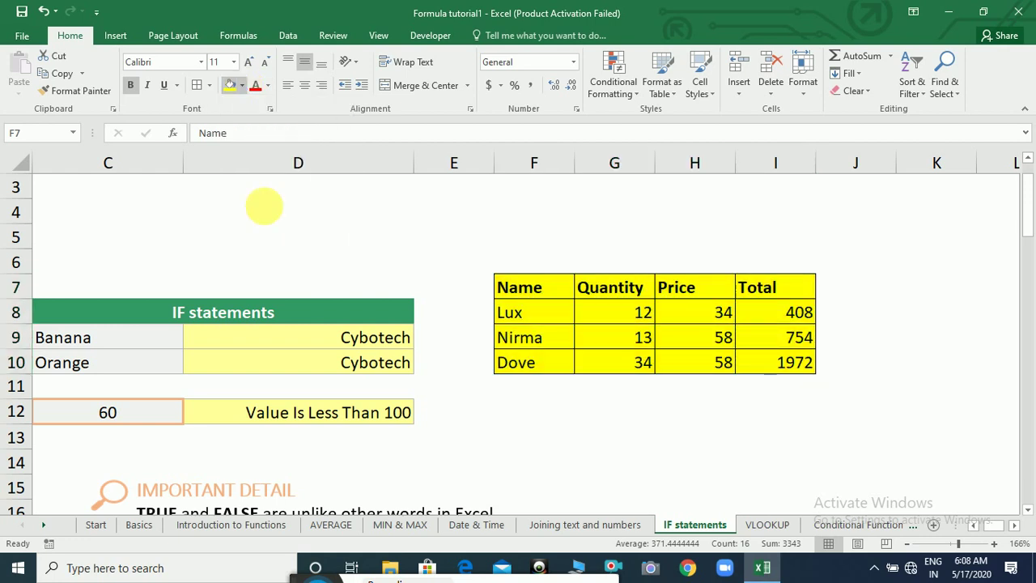
{"action": "left_click", "coordinate": [570, 318]}
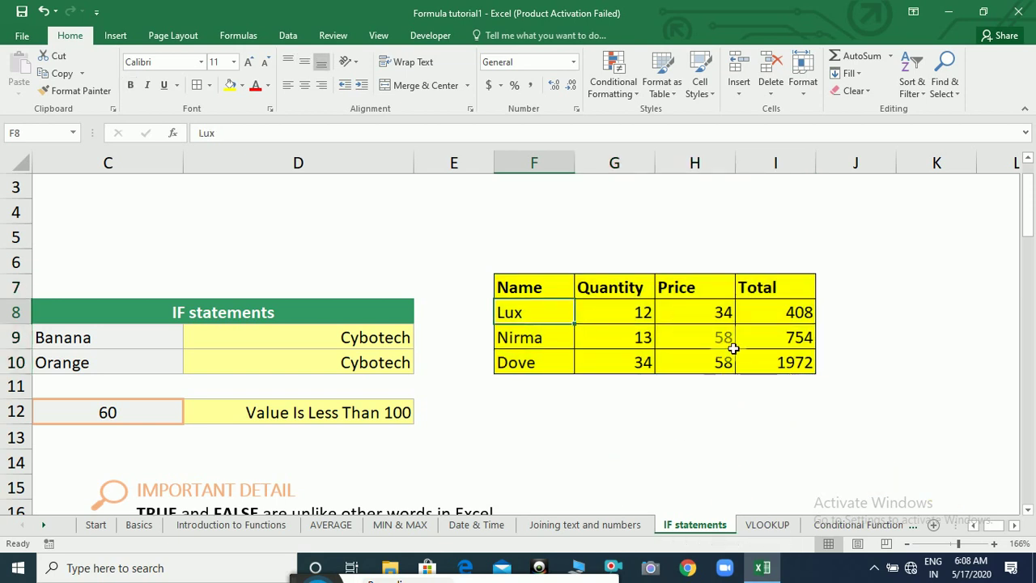
Sum the Total column values I8:I10 in cell I11 with AutoSum.
{"action": "left_click", "coordinate": [784, 393]}
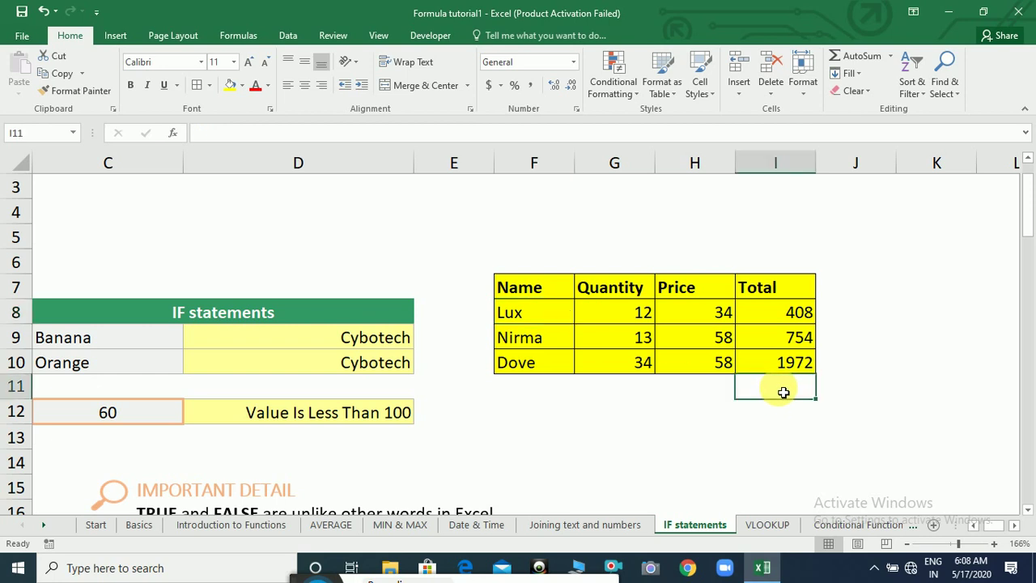
{"action": "key", "text": "alt+equal"}
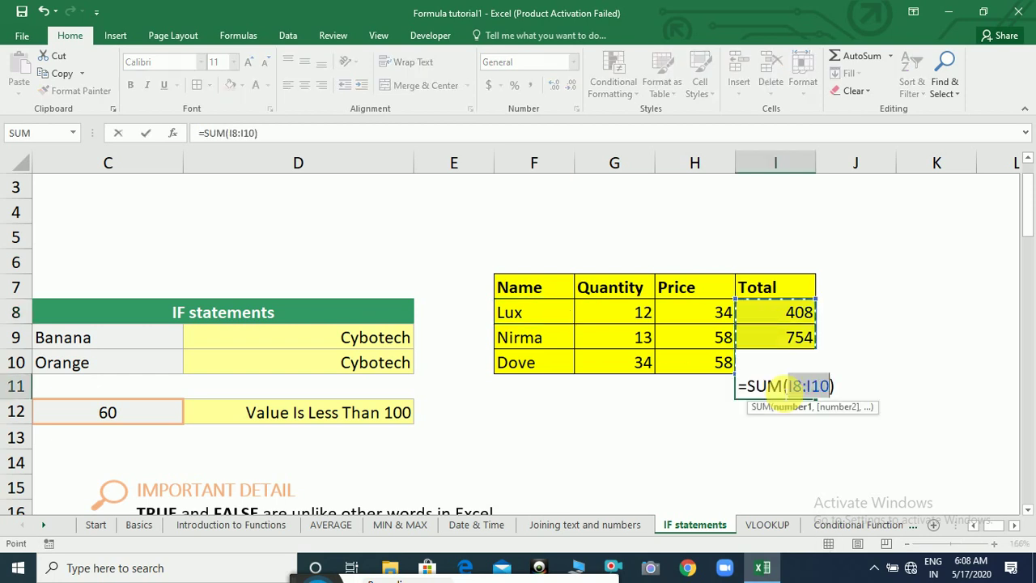
{"action": "key", "text": "Return"}
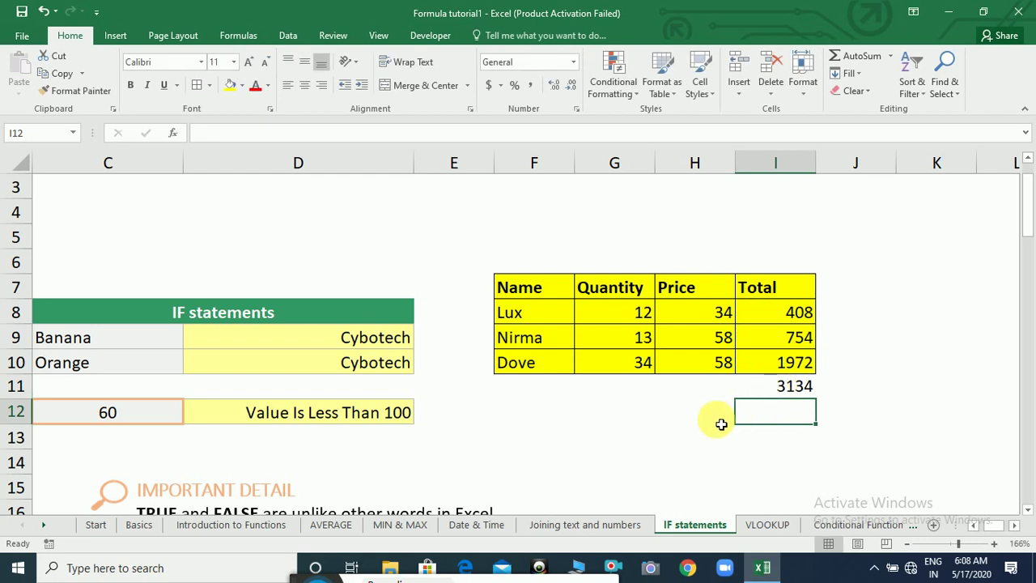
{"action": "left_click", "coordinate": [705, 424]}
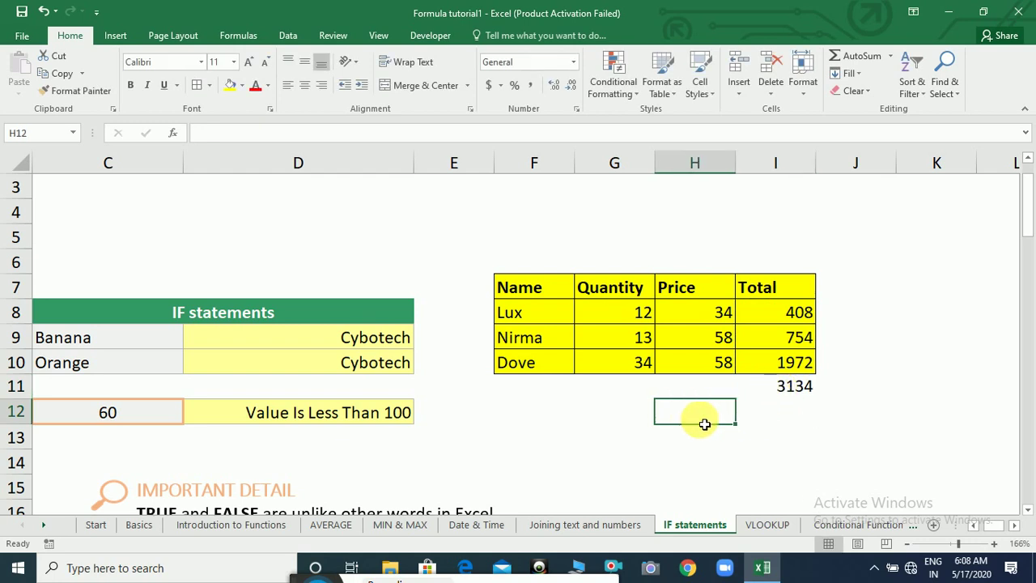
Examine the sales tax and shipping example below, including the options offered in the Sales Tax cell E33.
{"action": "left_click", "coordinate": [952, 544]}
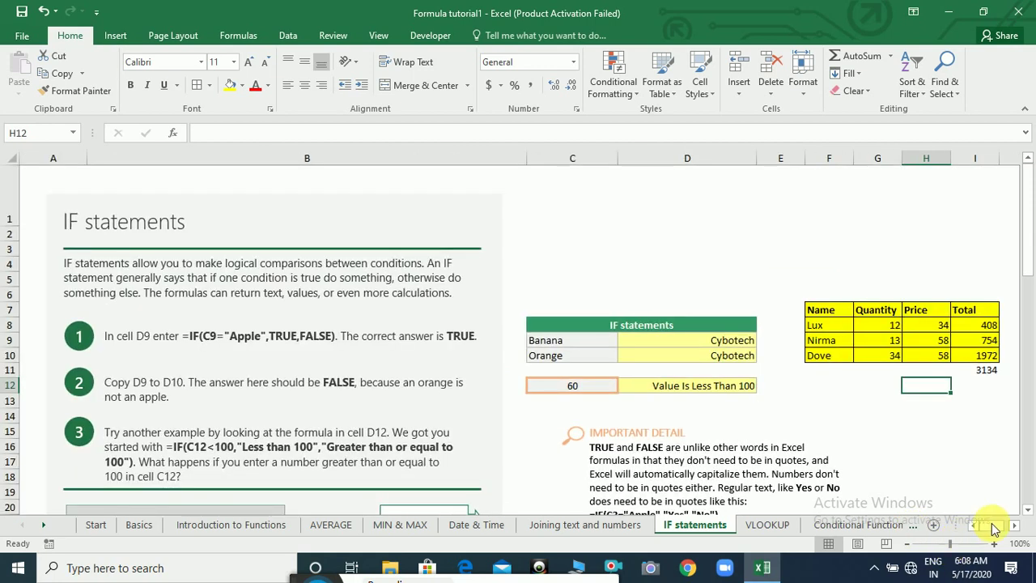
{"action": "left_click_drag", "start_coordinate": [1028, 515], "coordinate": [1028, 515]}
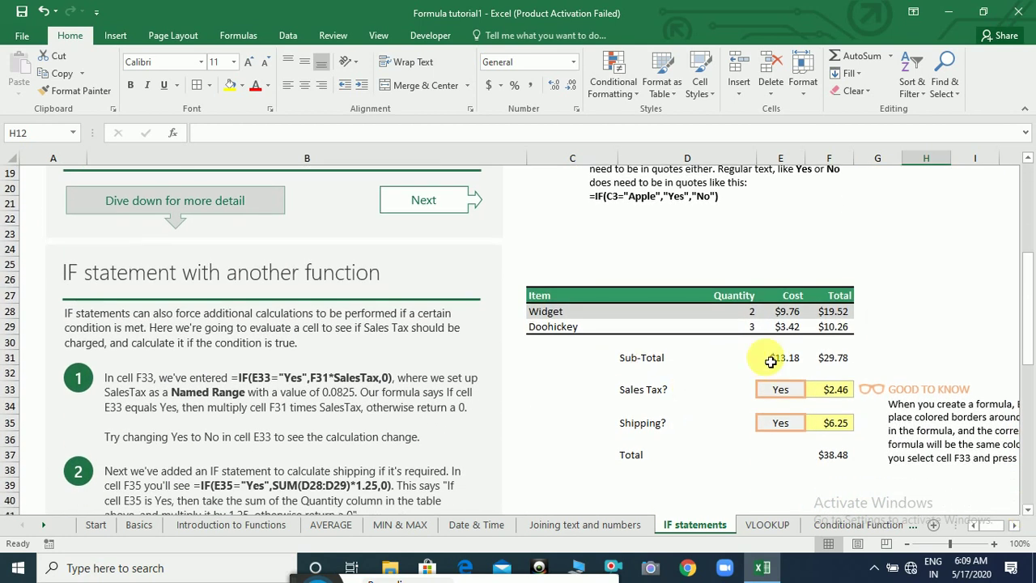
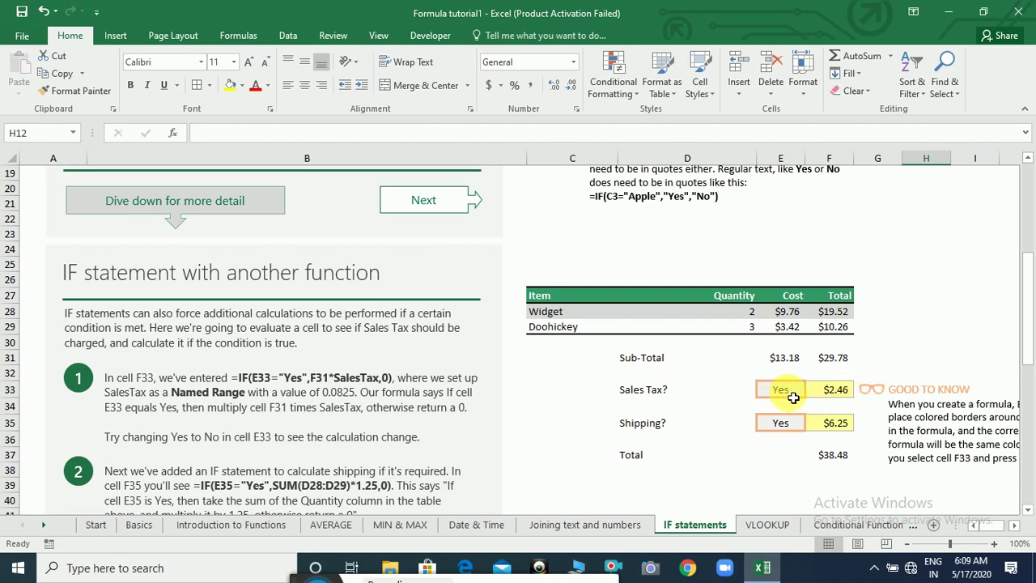
{"action": "left_click", "coordinate": [794, 397]}
{"action": "left_click", "coordinate": [812, 392]}
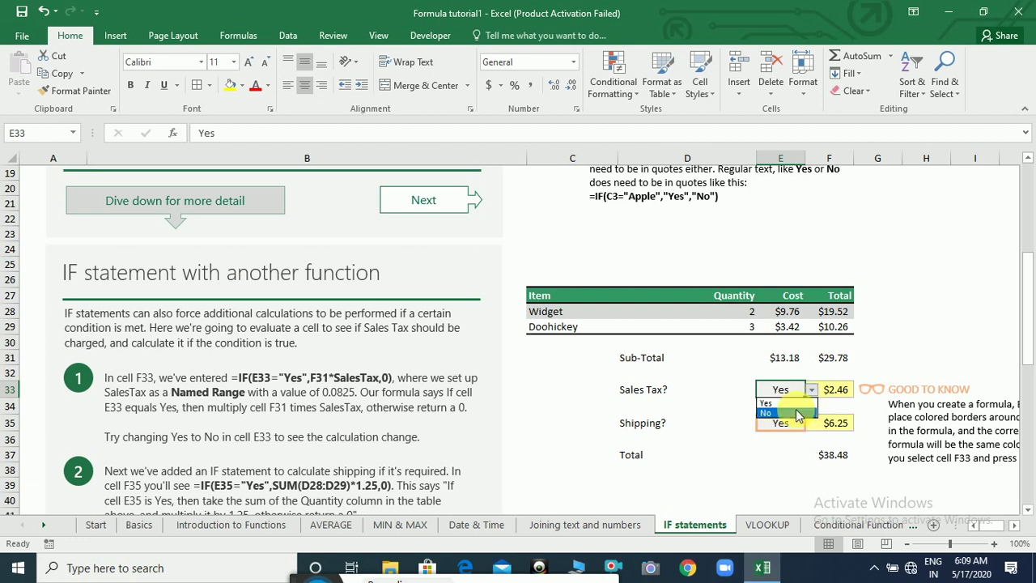
{"action": "key", "text": "Escape"}
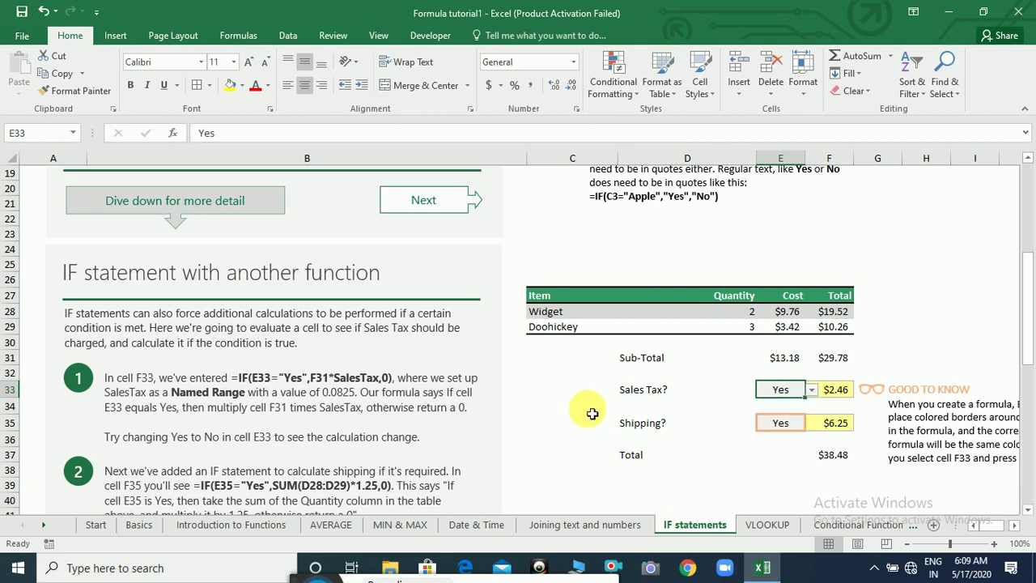
Enter the label Tax in cell G12 below the product table.
{"action": "left_click", "coordinate": [1027, 159]}
{"action": "left_click_drag", "start_coordinate": [1027, 161], "coordinate": [1027, 161]}
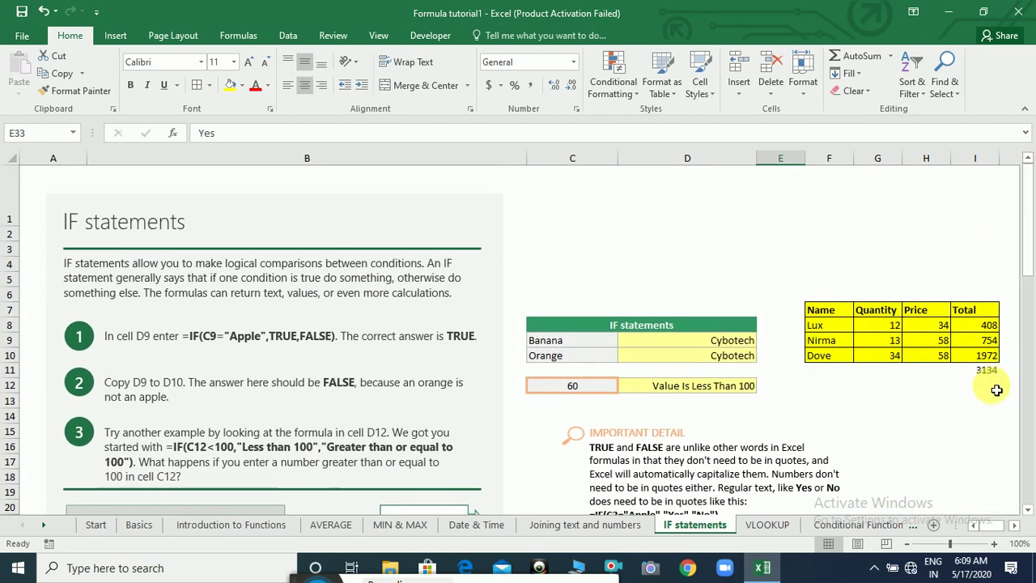
{"action": "left_click", "coordinate": [1017, 530]}
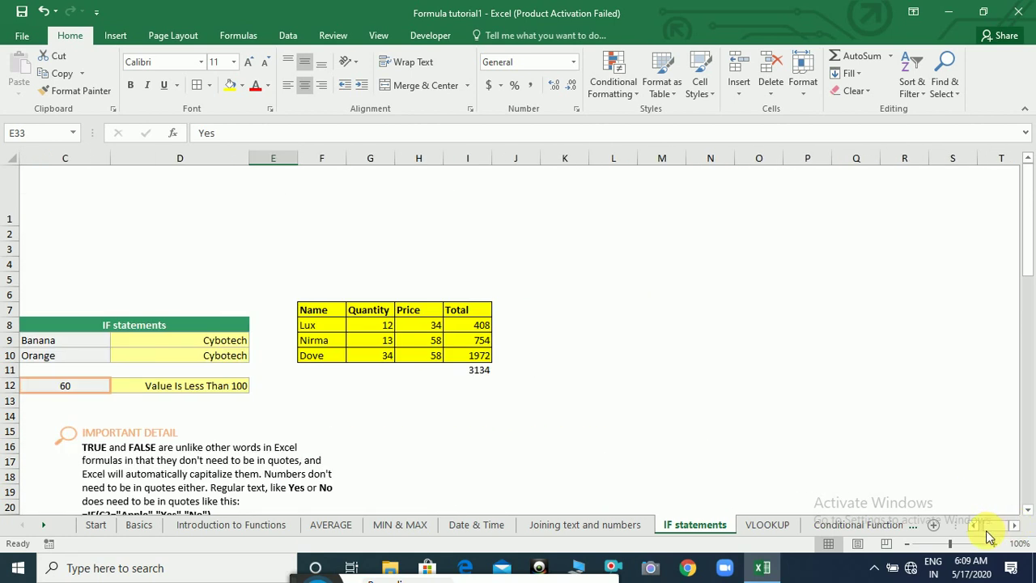
{"action": "left_click", "coordinate": [965, 544]}
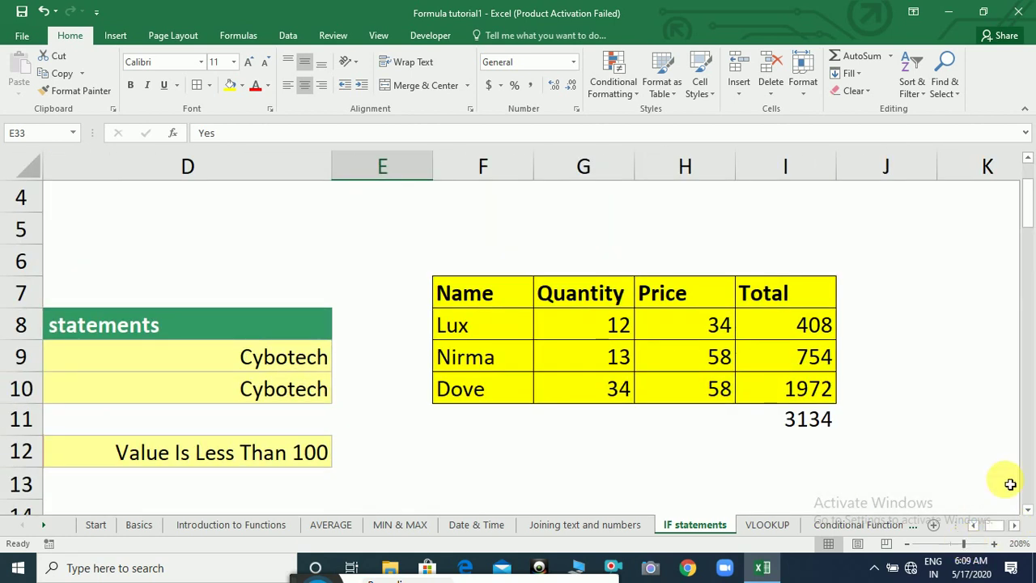
{"action": "left_click", "coordinate": [595, 459]}
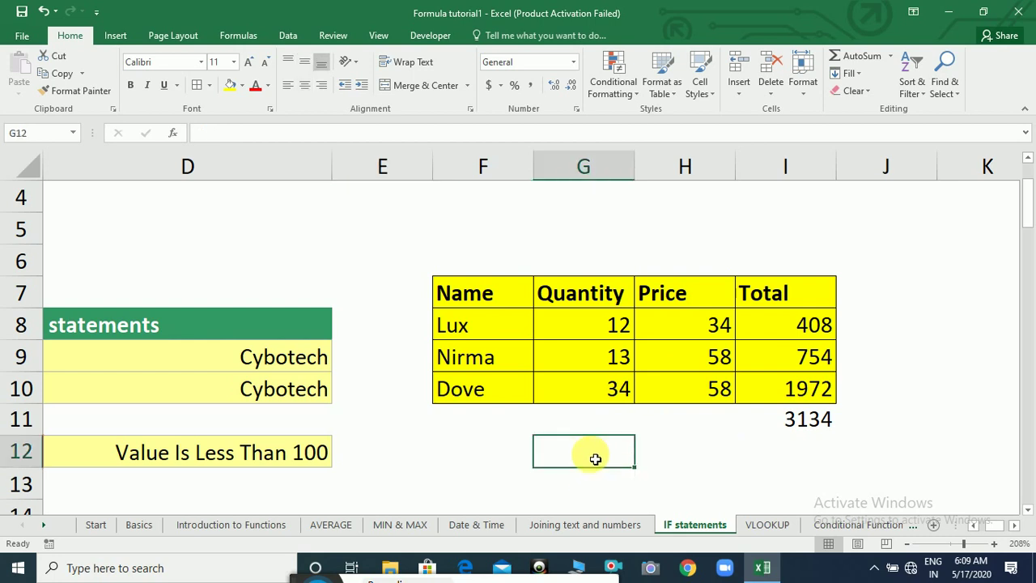
{"action": "type", "text": "Tax"}
{"action": "key", "text": "Tab"}
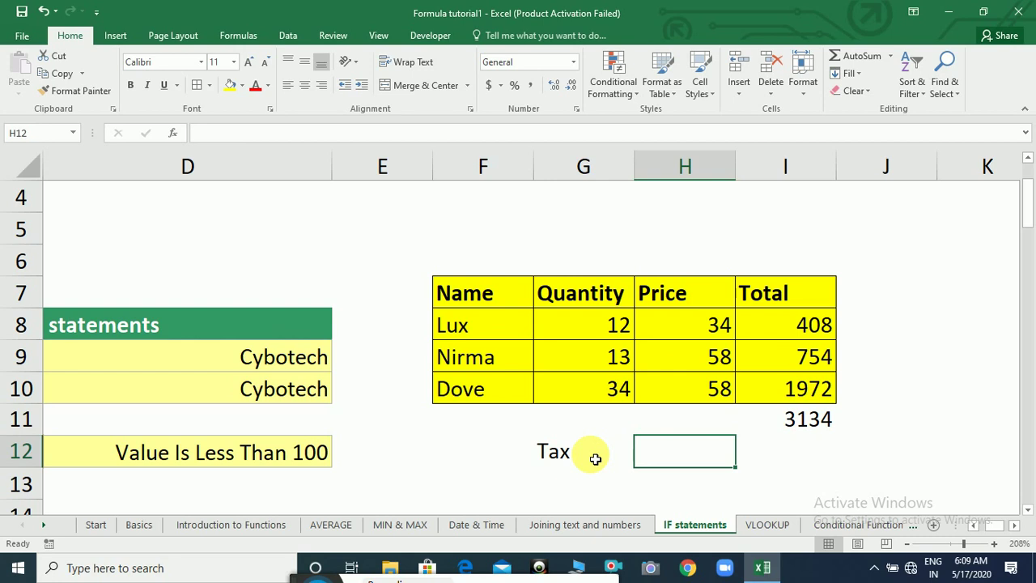
Enter the list values Yes in K4 and No in K5.
{"action": "left_click", "coordinate": [985, 199]}
{"action": "type", "text": "Yes"}
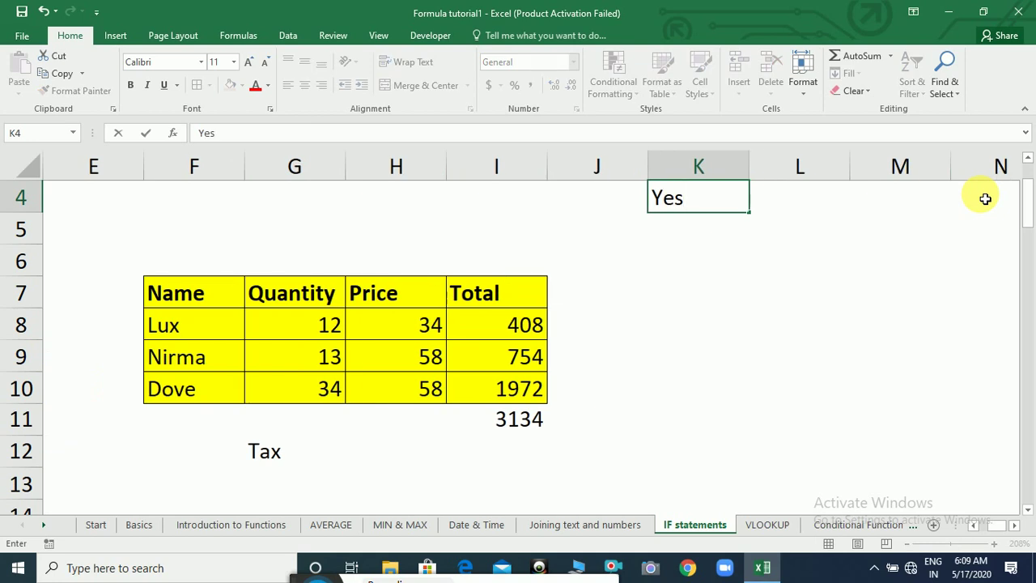
{"action": "key", "text": "Return"}
{"action": "type", "text": "No"}
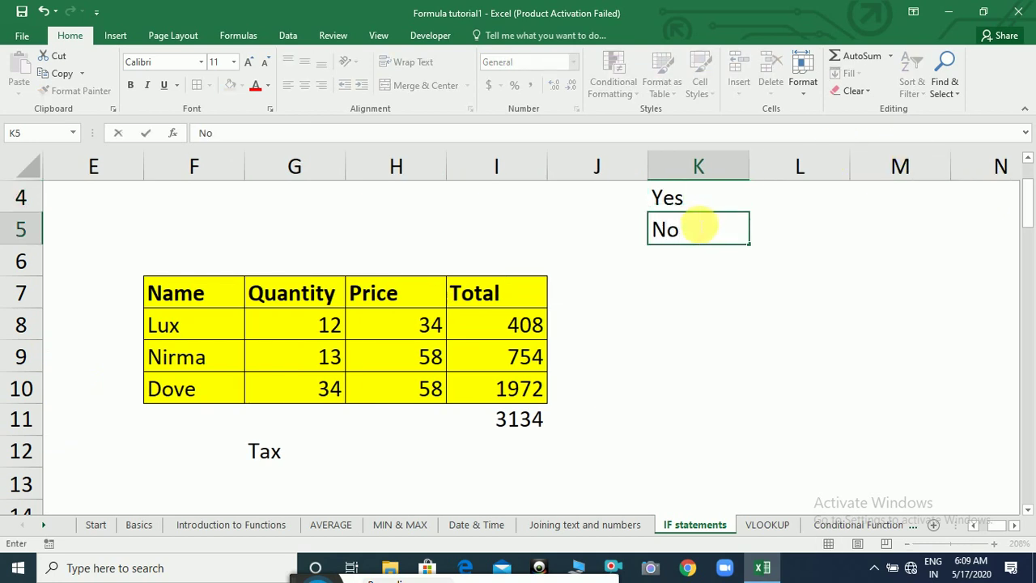
{"action": "key", "text": "Return"}
{"action": "left_click", "coordinate": [700, 203]}
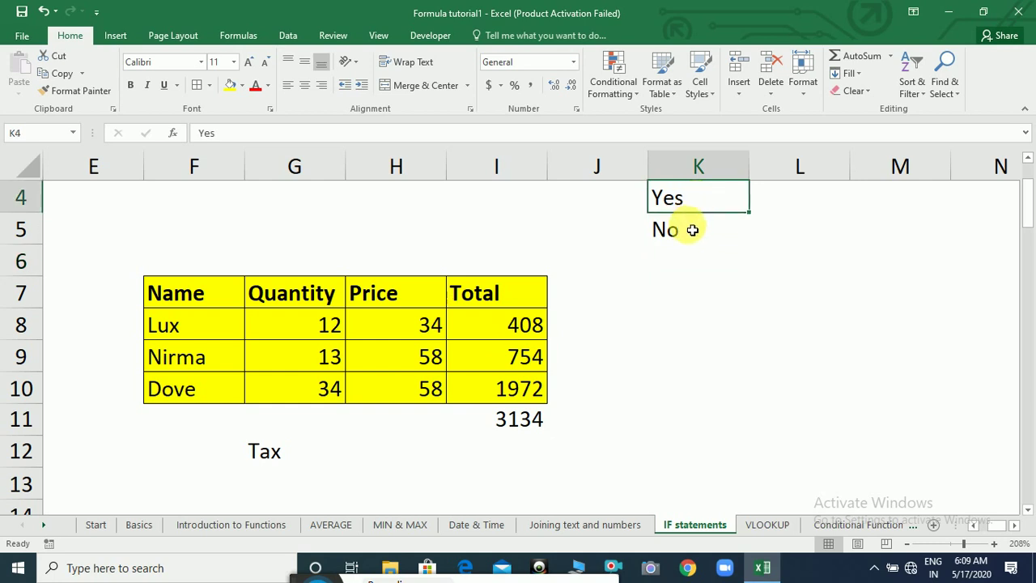
{"action": "left_click", "coordinate": [693, 230]}
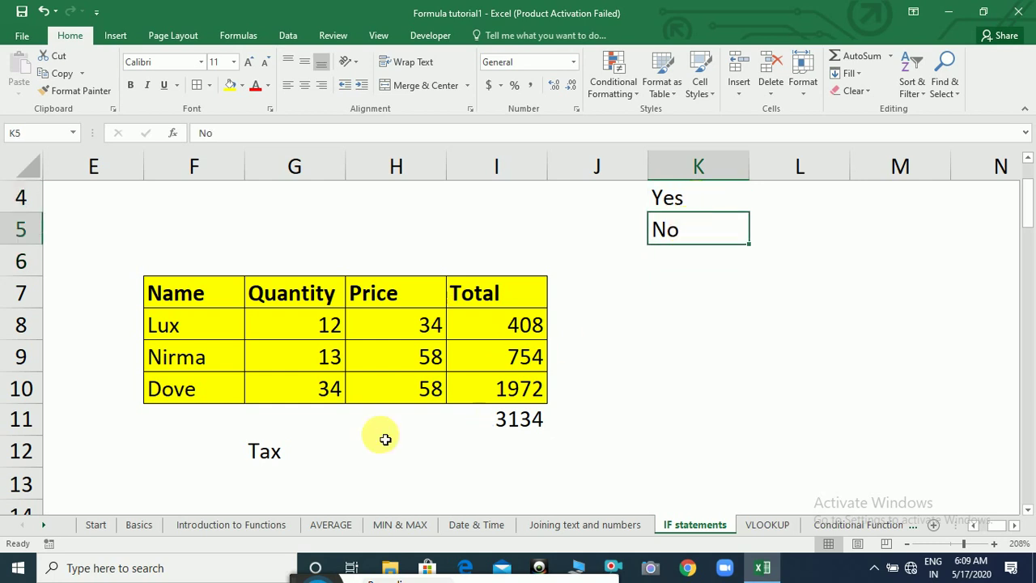
Add List data validation to the Tax cell H12, using =$K$4:$K$5 as the source.
{"action": "left_click", "coordinate": [289, 455]}
{"action": "left_click", "coordinate": [376, 456]}
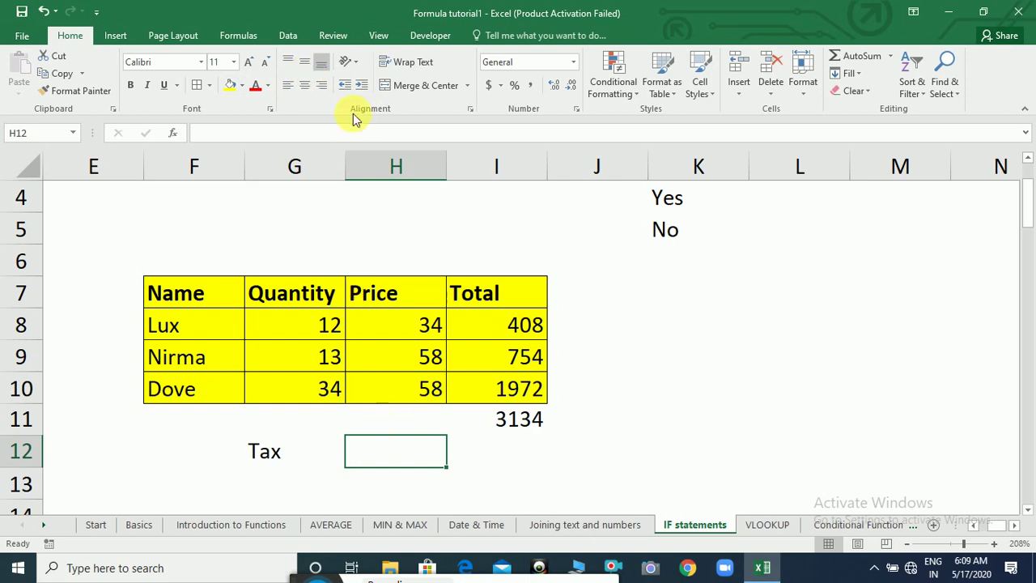
{"action": "left_click", "coordinate": [285, 35]}
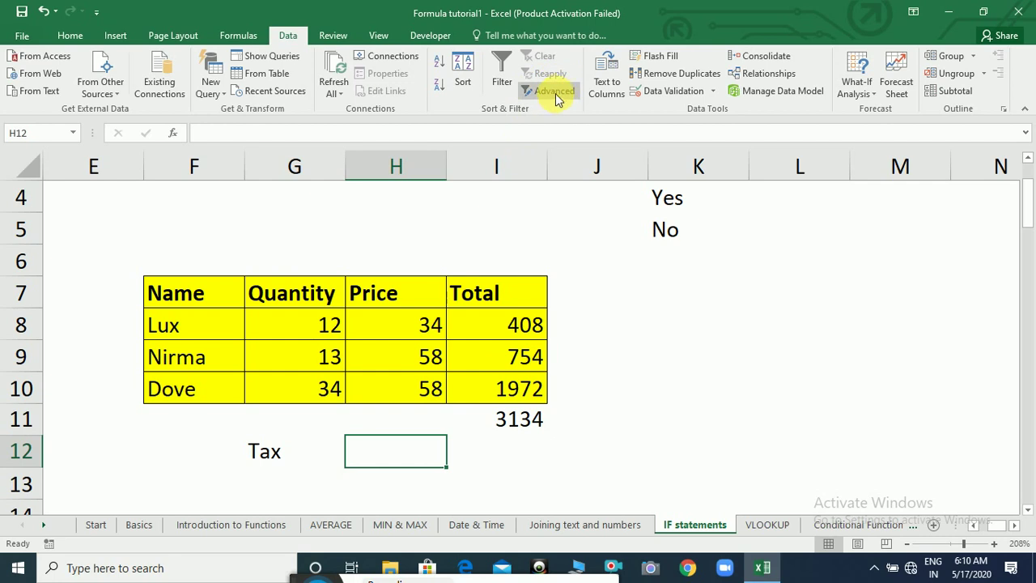
{"action": "left_click", "coordinate": [672, 91]}
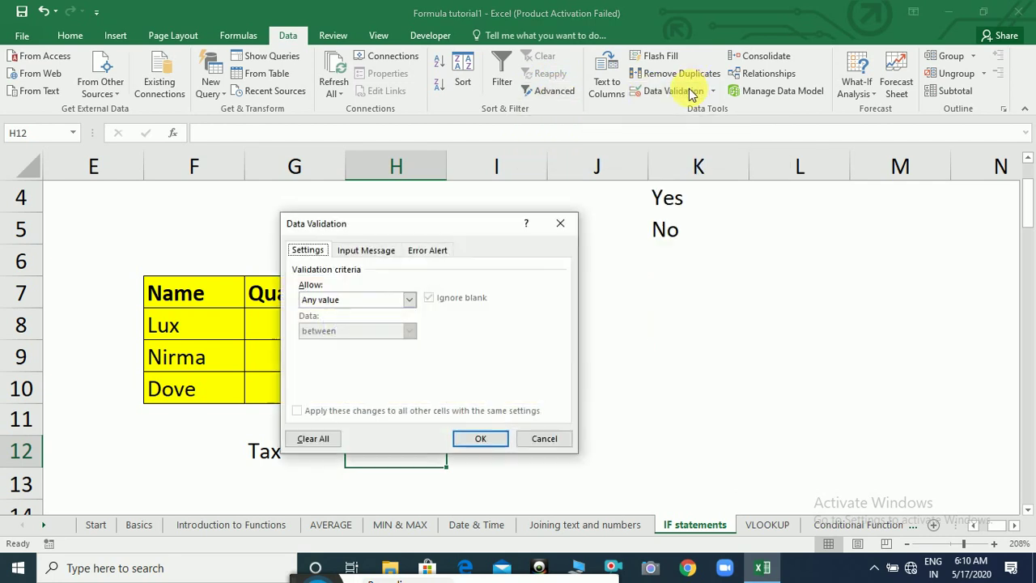
{"action": "left_click", "coordinate": [340, 301]}
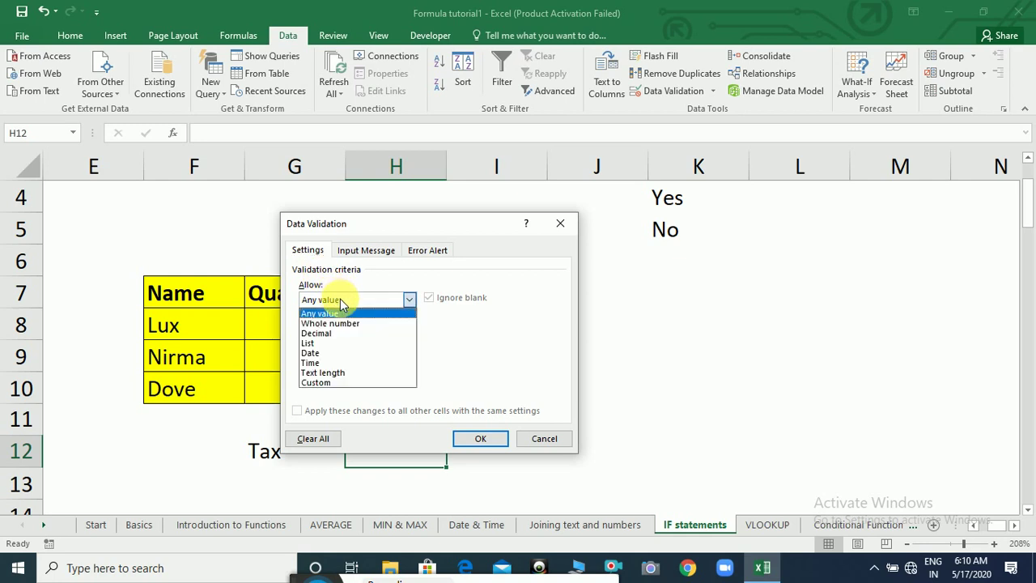
{"action": "left_click", "coordinate": [321, 345]}
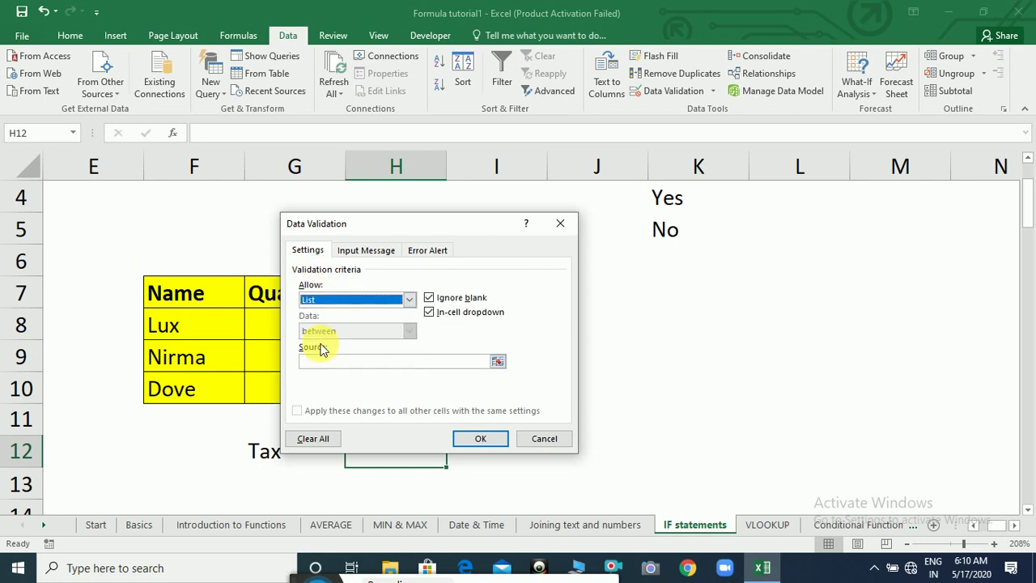
{"action": "left_click", "coordinate": [346, 362]}
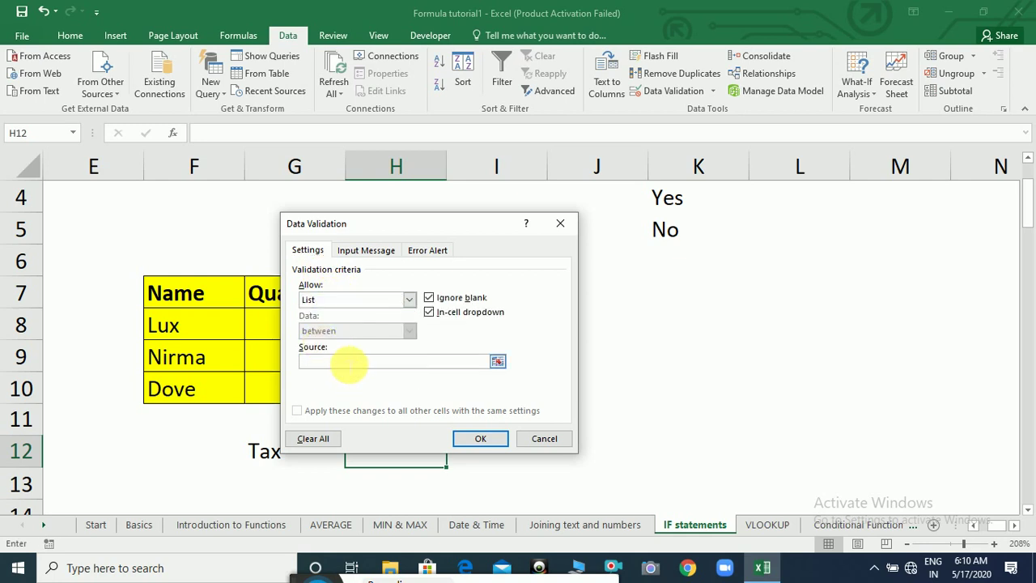
{"action": "left_click_drag", "start_coordinate": [688, 198], "coordinate": [686, 224]}
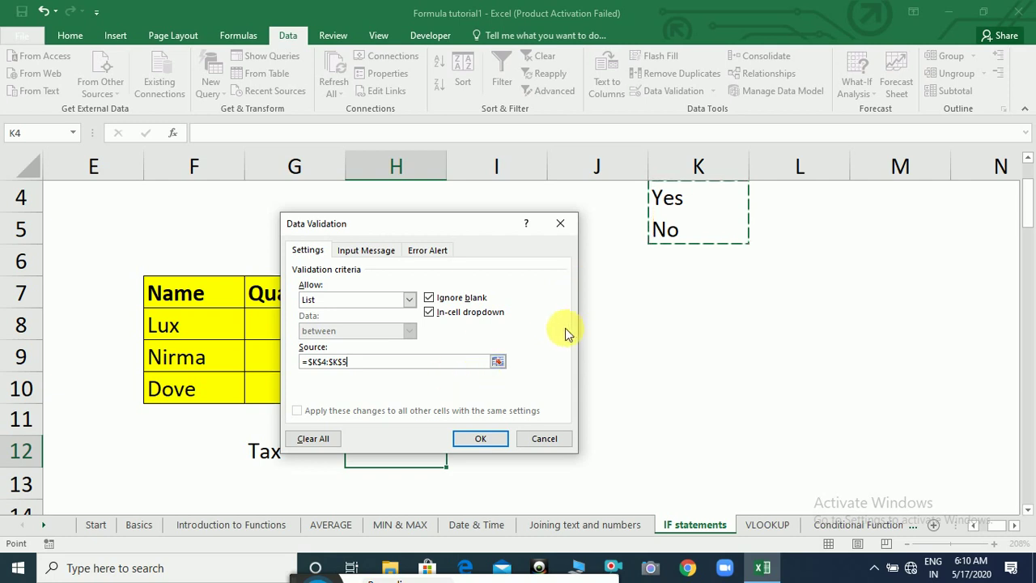
{"action": "left_click", "coordinate": [481, 440]}
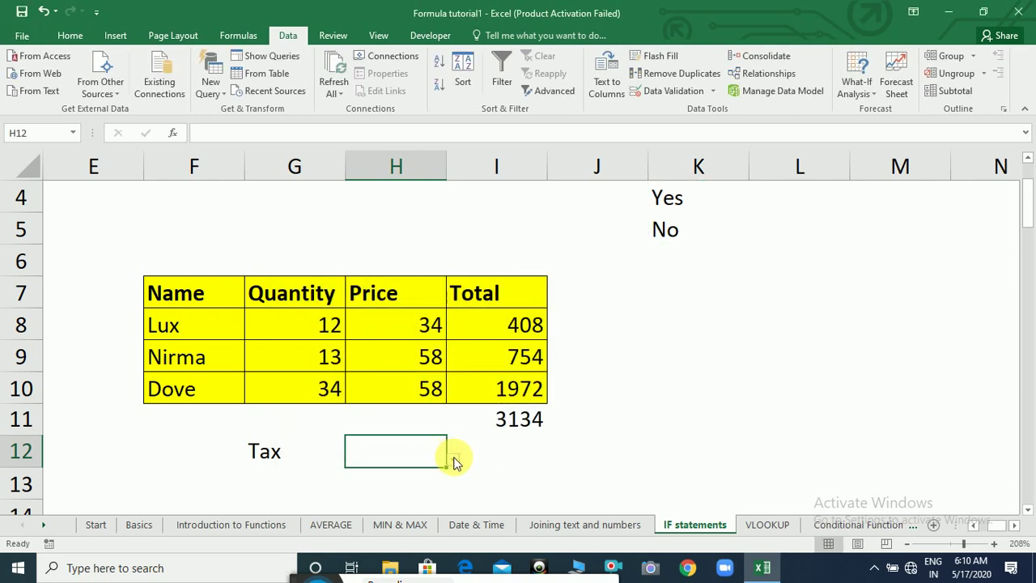
Test the dropdown in H12 by choosing Yes, and finish with No selected.
{"action": "left_click", "coordinate": [453, 460]}
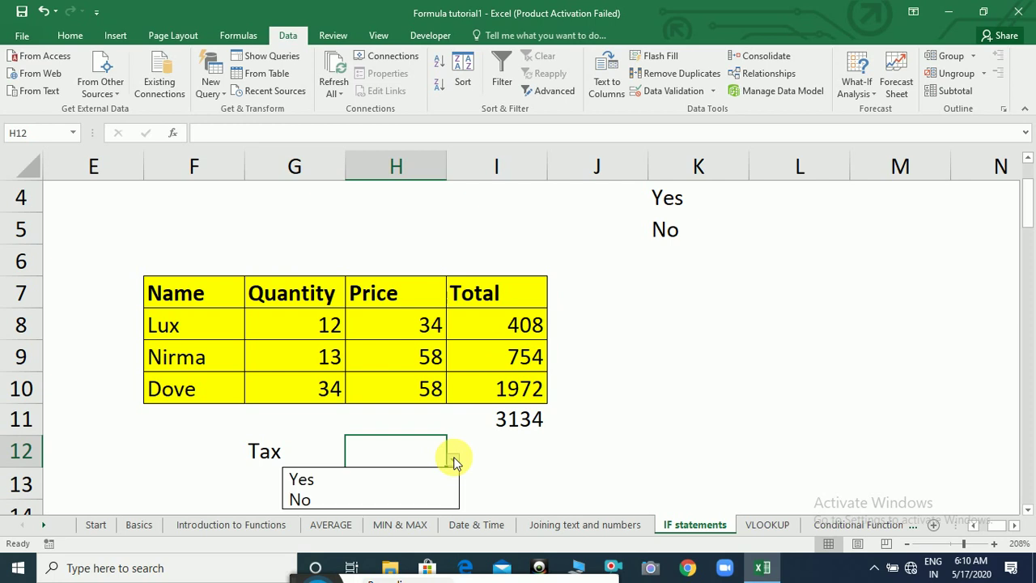
{"action": "left_click", "coordinate": [385, 480]}
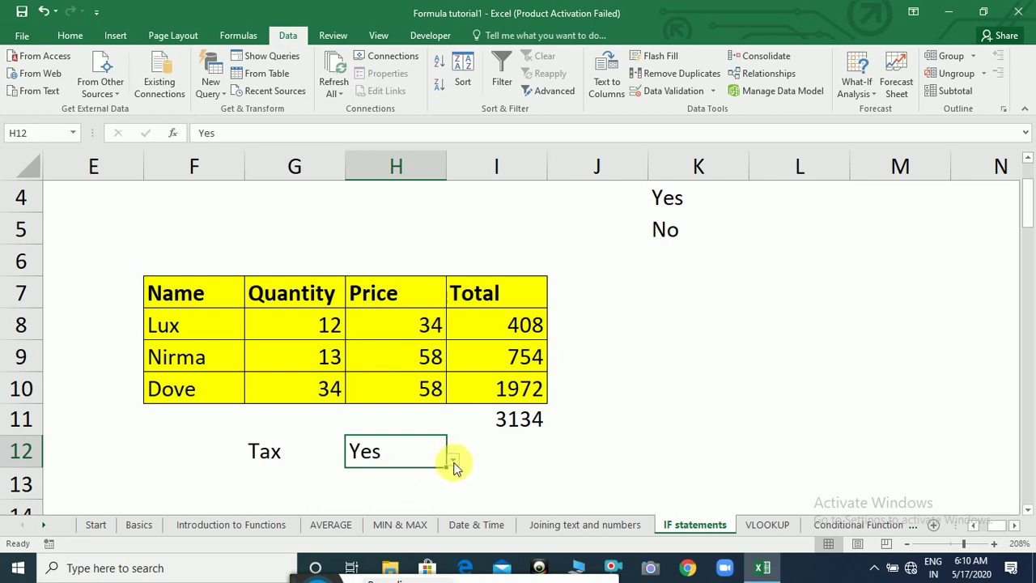
{"action": "left_click", "coordinate": [454, 460]}
{"action": "left_click", "coordinate": [386, 500]}
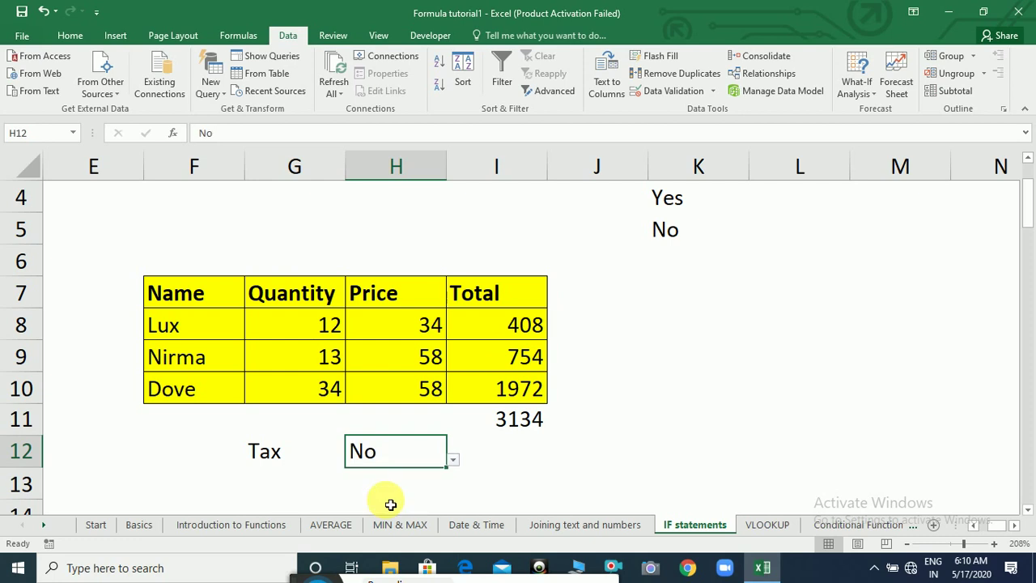
Enter the formula =IF(H12="Yes",0,0) in I12, beside the Tax choice.
{"action": "left_click", "coordinate": [496, 454]}
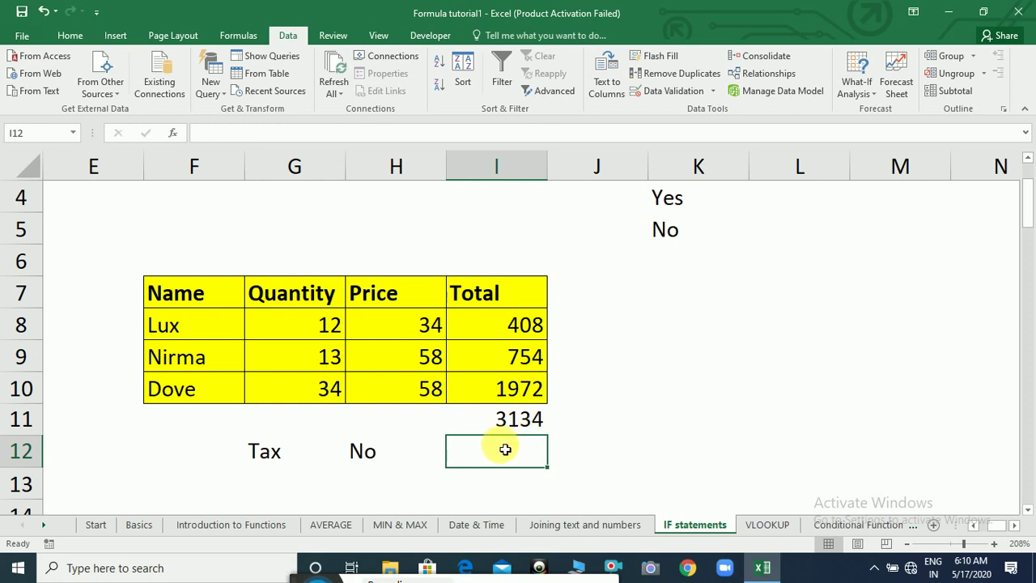
{"action": "type", "text": "=if("}
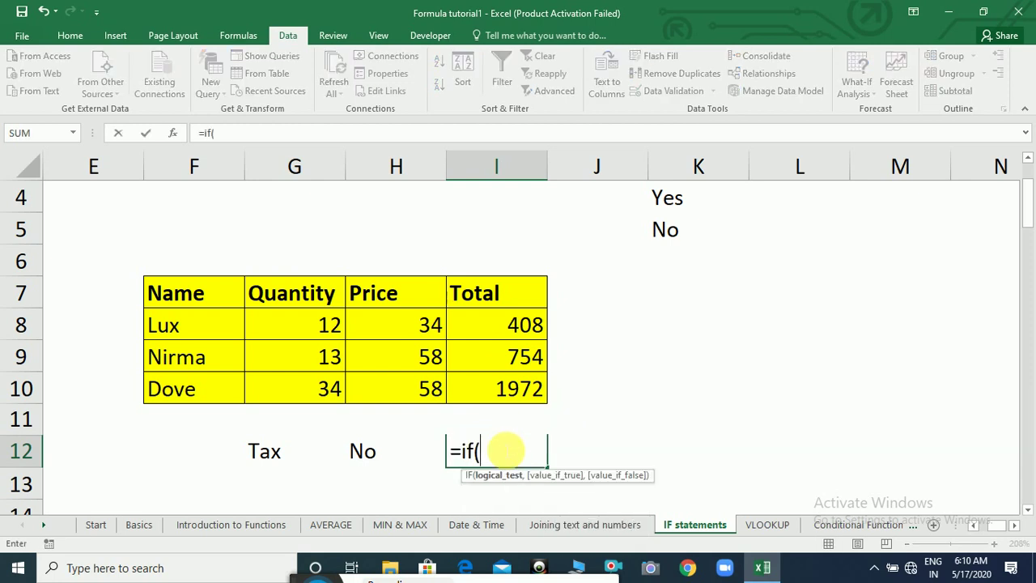
{"action": "left_click", "coordinate": [404, 451]}
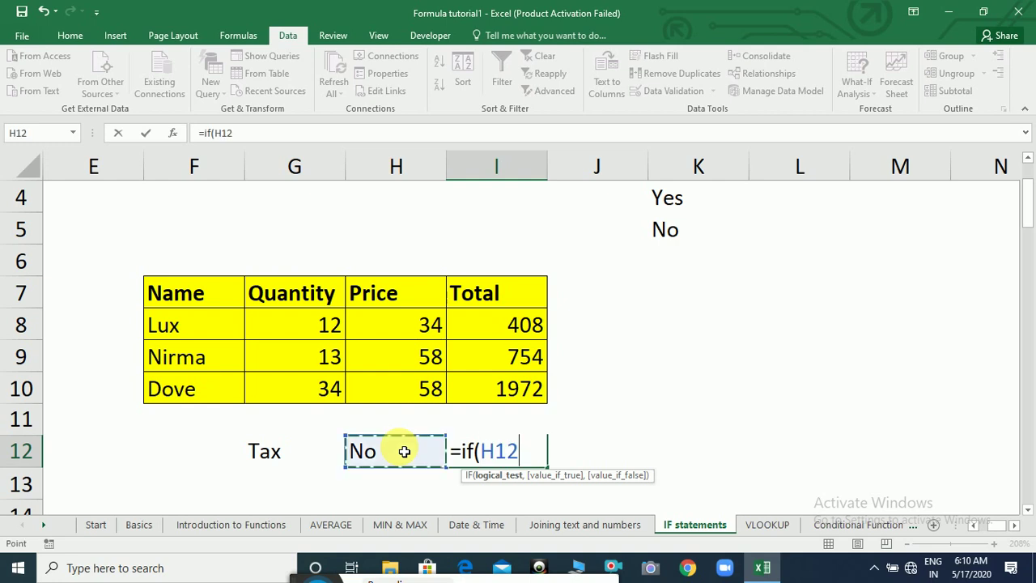
{"action": "type", "text": "="}
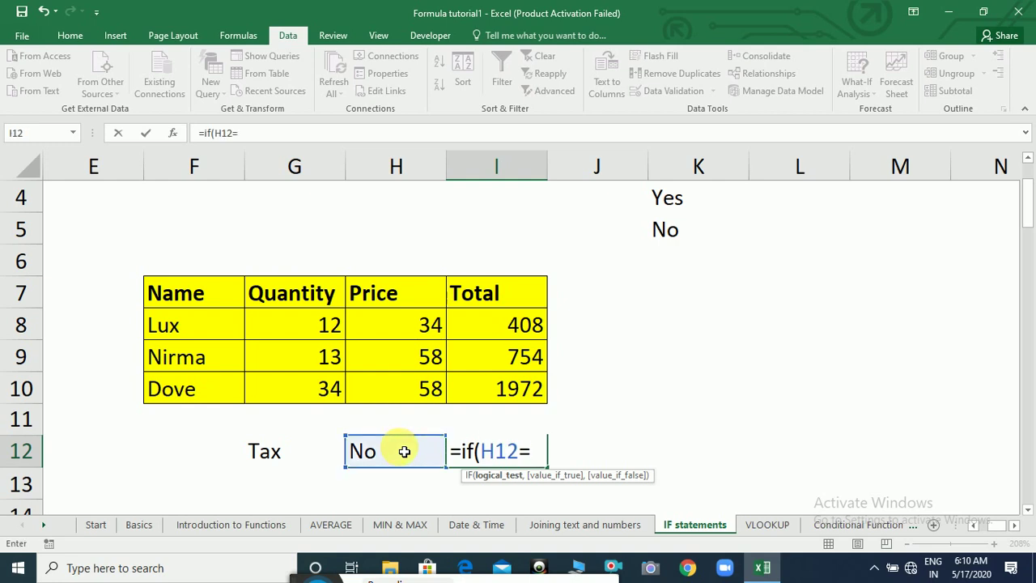
{"action": "type", "text": "\"Yes\""}
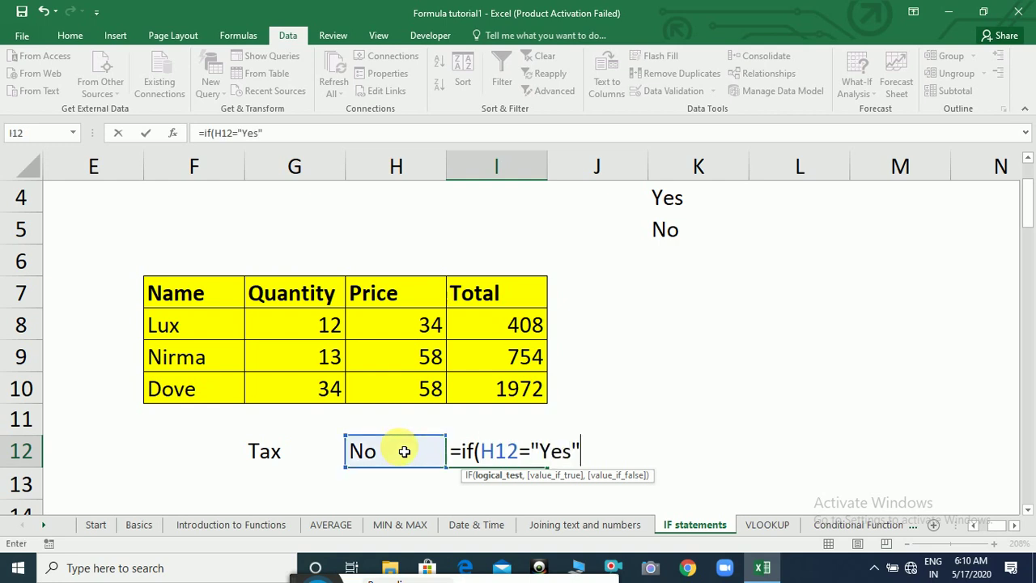
{"action": "type", "text": ","}
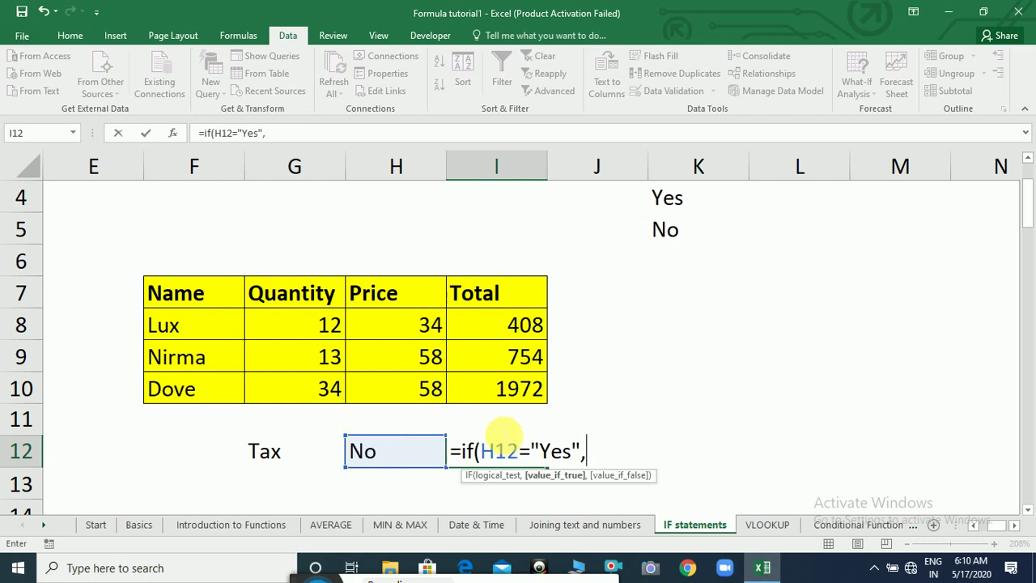
{"action": "type", "text": "0,0"}
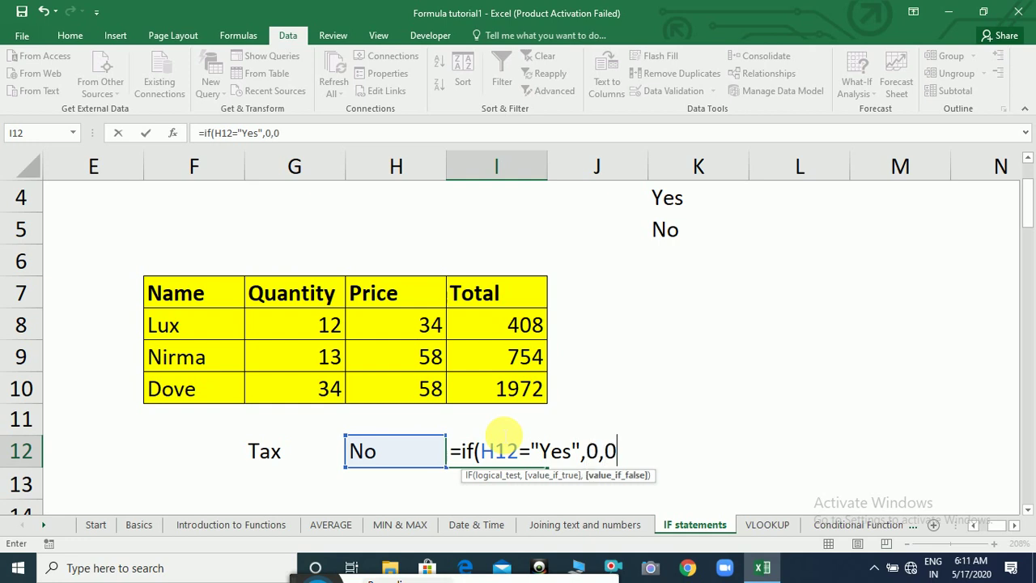
{"action": "type", "text": ")"}
{"action": "key", "text": "Return"}
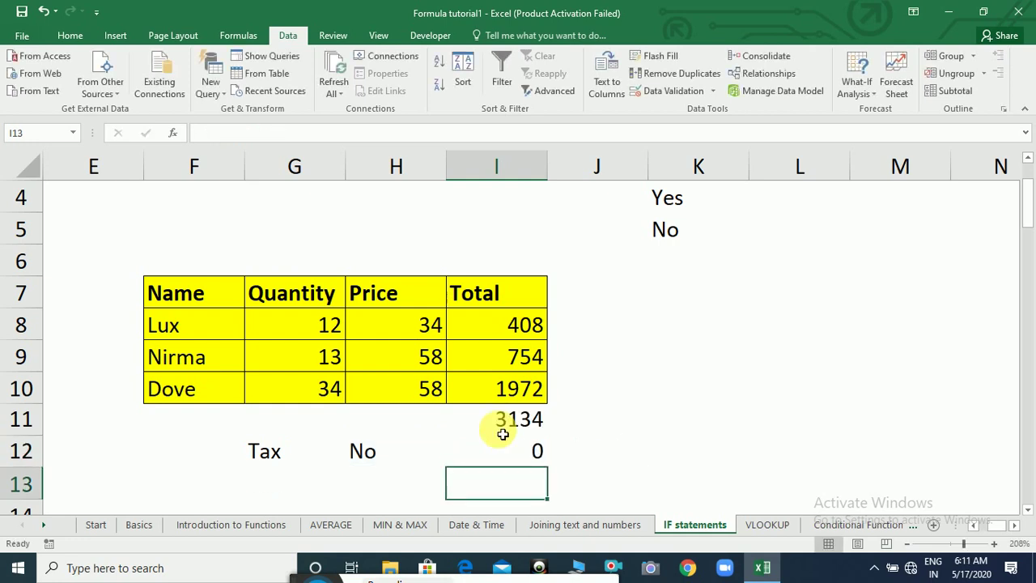
Change the value-if-true argument of the IF formula in I12 to I11*5%.
{"action": "left_click", "coordinate": [524, 422]}
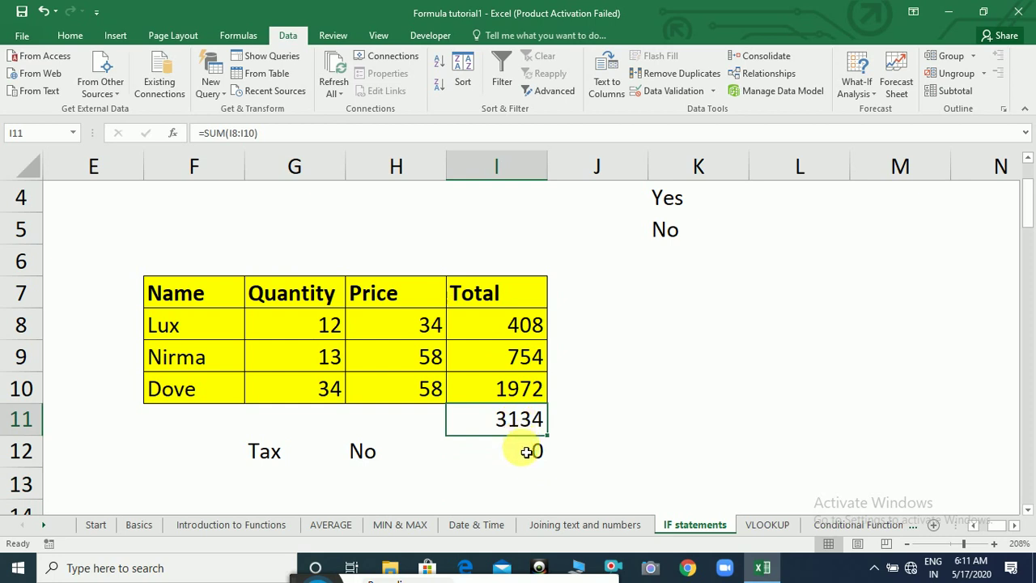
{"action": "left_click", "coordinate": [526, 452]}
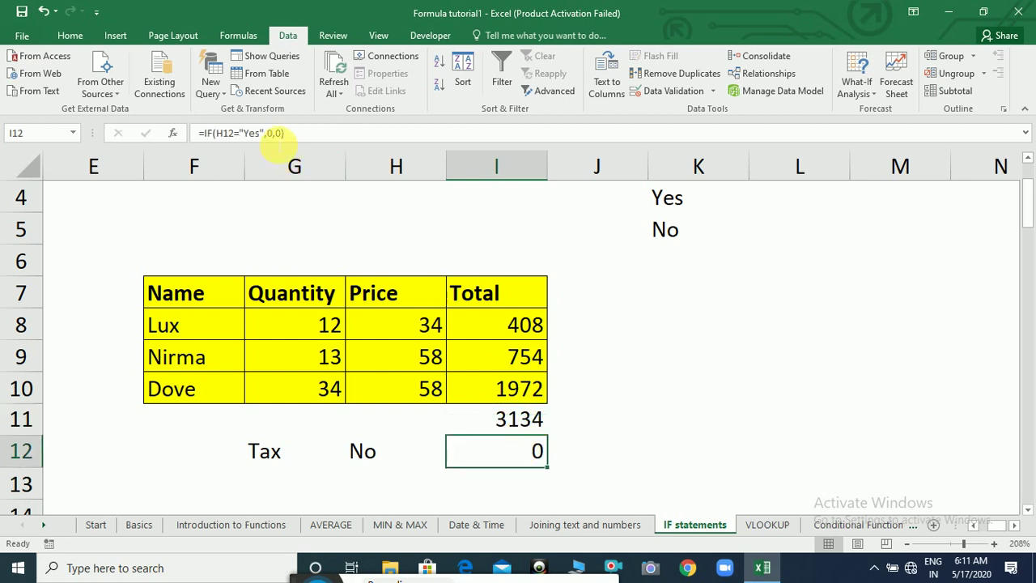
{"action": "left_click", "coordinate": [272, 135]}
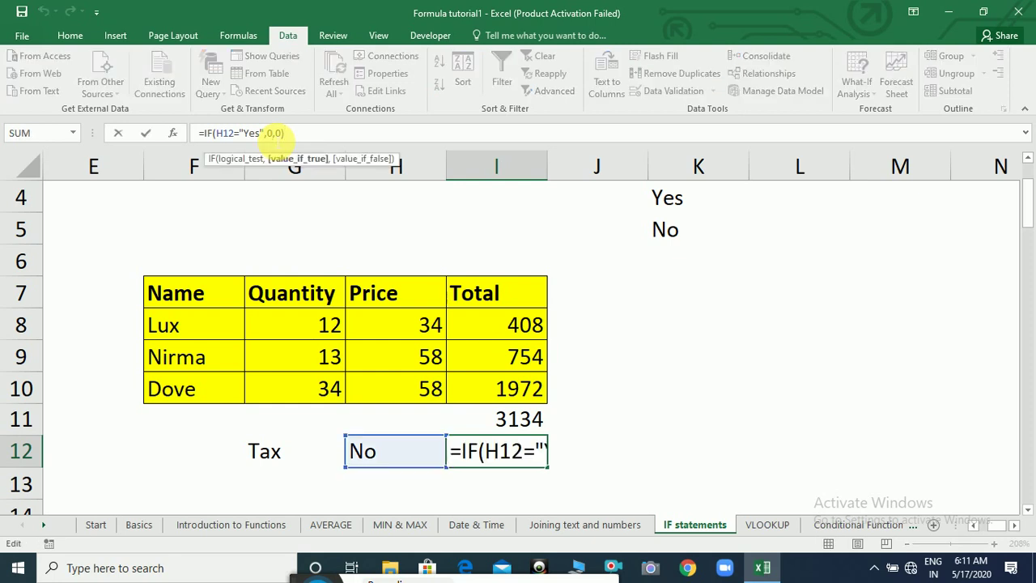
{"action": "key", "text": "BackSpace"}
{"action": "type", "text": "i11*"}
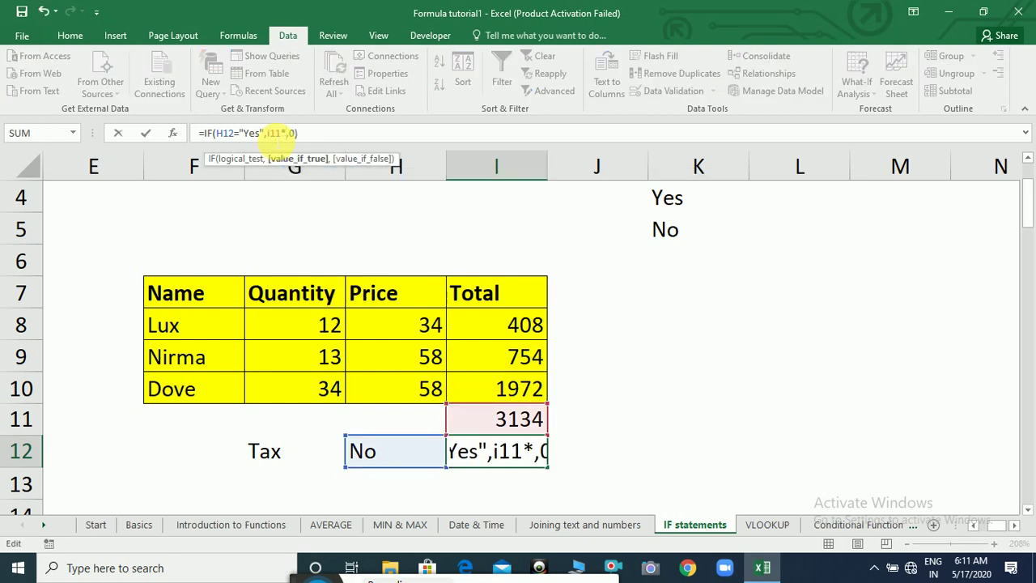
{"action": "type", "text": "5%"}
{"action": "key", "text": "Return"}
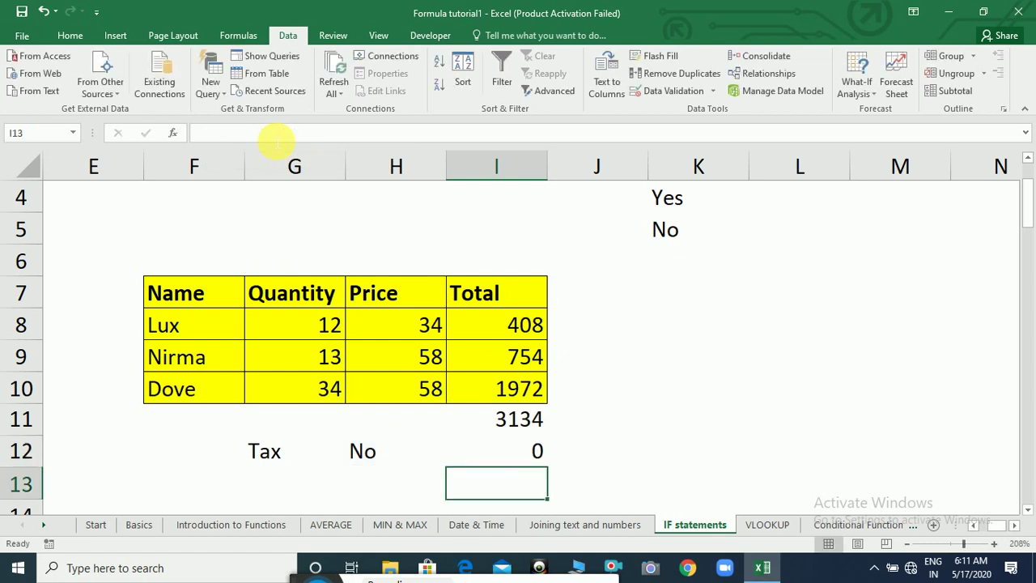
Test the tax formula by switching the choice in H12 between Yes and No, finishing with Yes selected.
{"action": "left_click", "coordinate": [522, 446]}
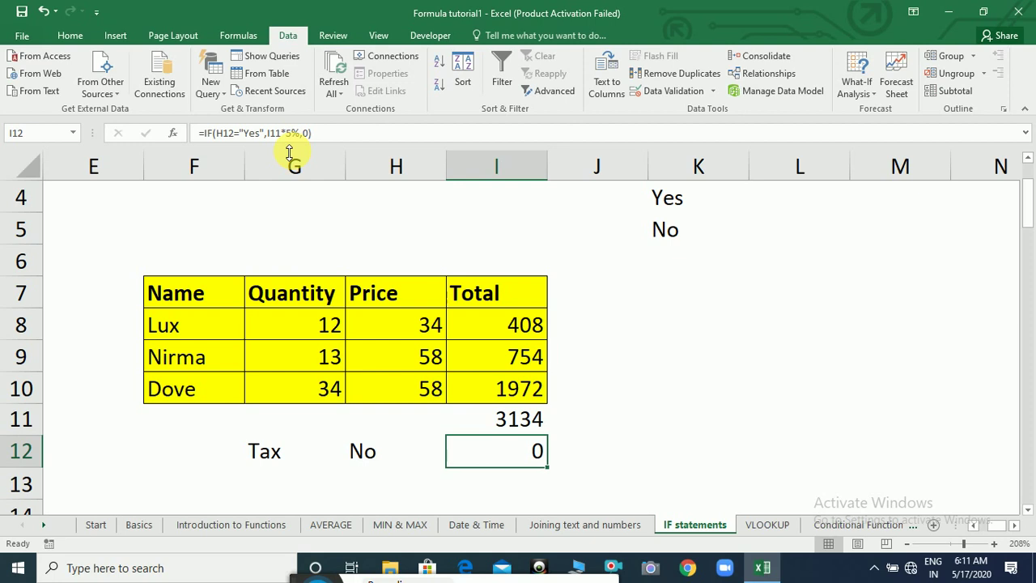
{"action": "left_click", "coordinate": [417, 452]}
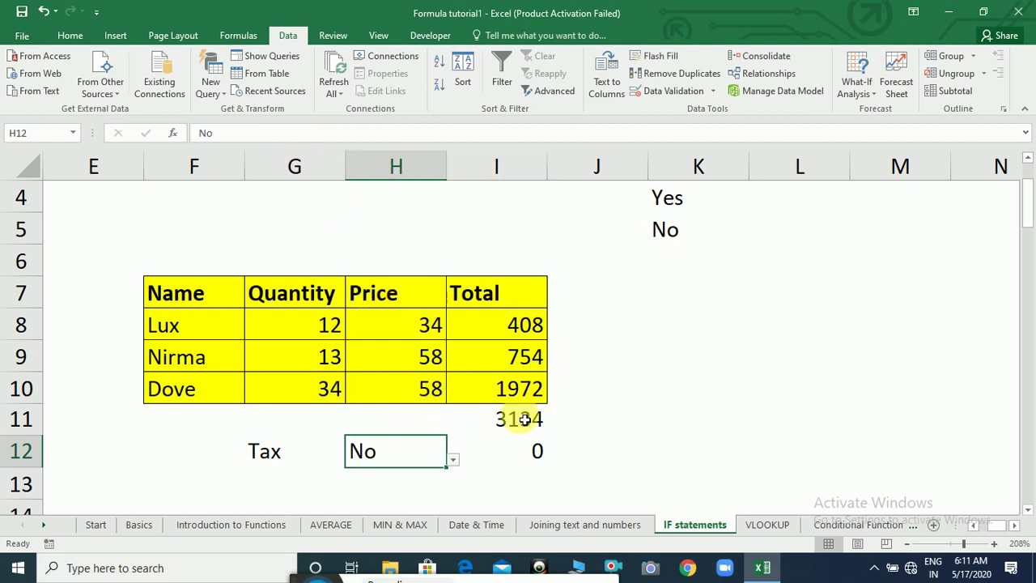
{"action": "left_click", "coordinate": [530, 452]}
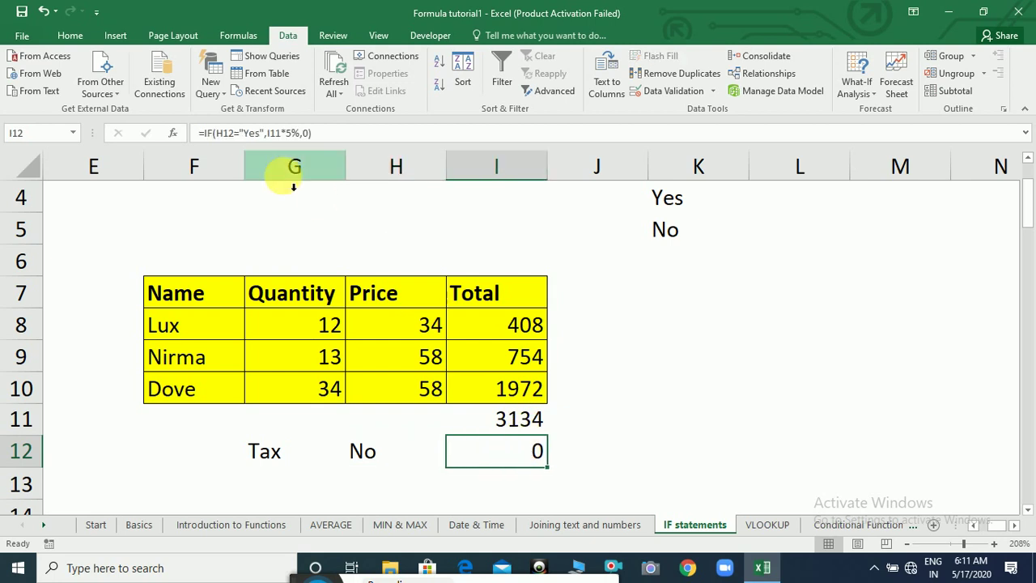
{"action": "left_click", "coordinate": [422, 452]}
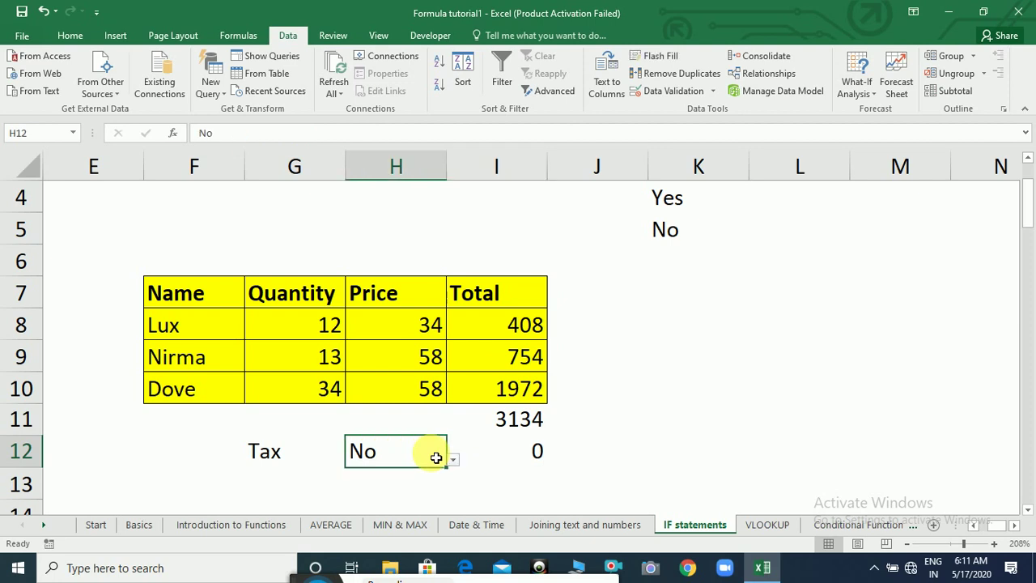
{"action": "left_click", "coordinate": [453, 460]}
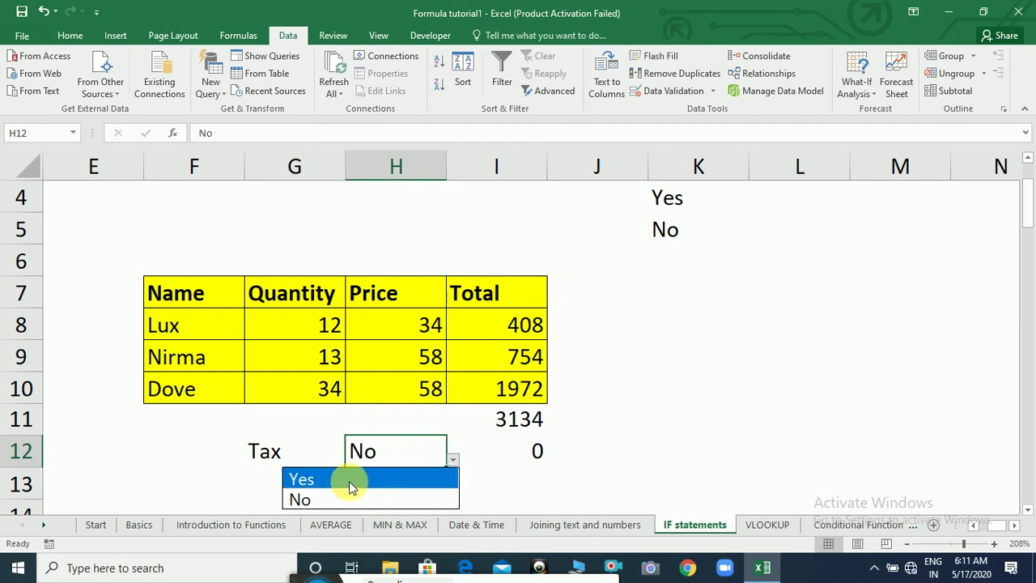
{"action": "left_click", "coordinate": [349, 481]}
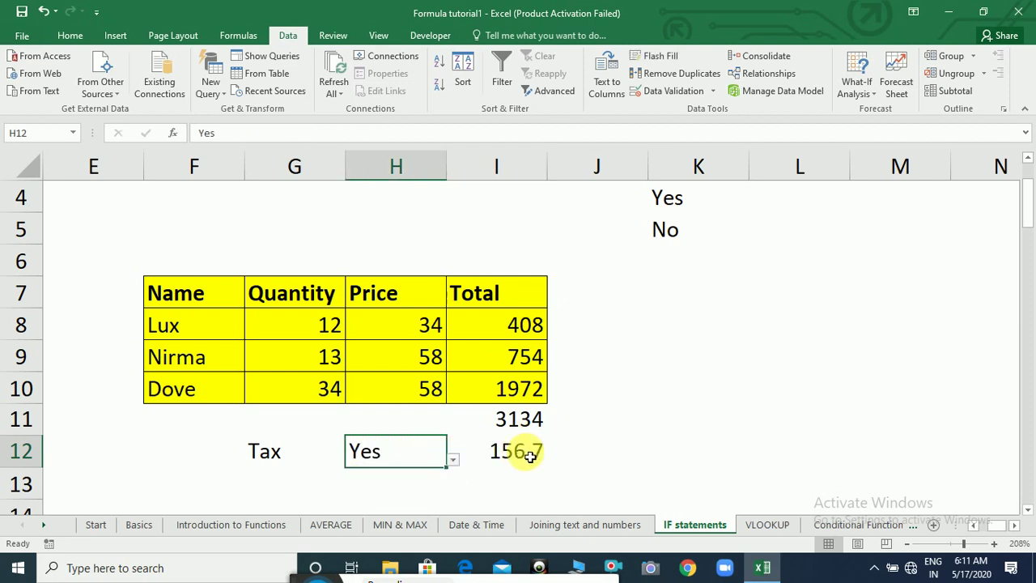
{"action": "left_click", "coordinate": [453, 459]}
{"action": "left_click", "coordinate": [388, 498]}
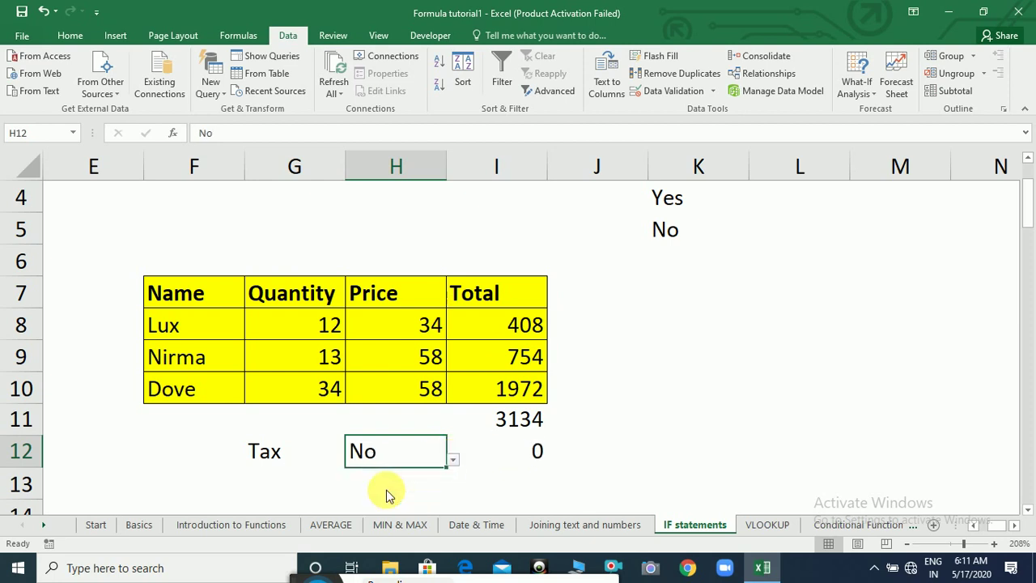
{"action": "left_click", "coordinate": [453, 460]}
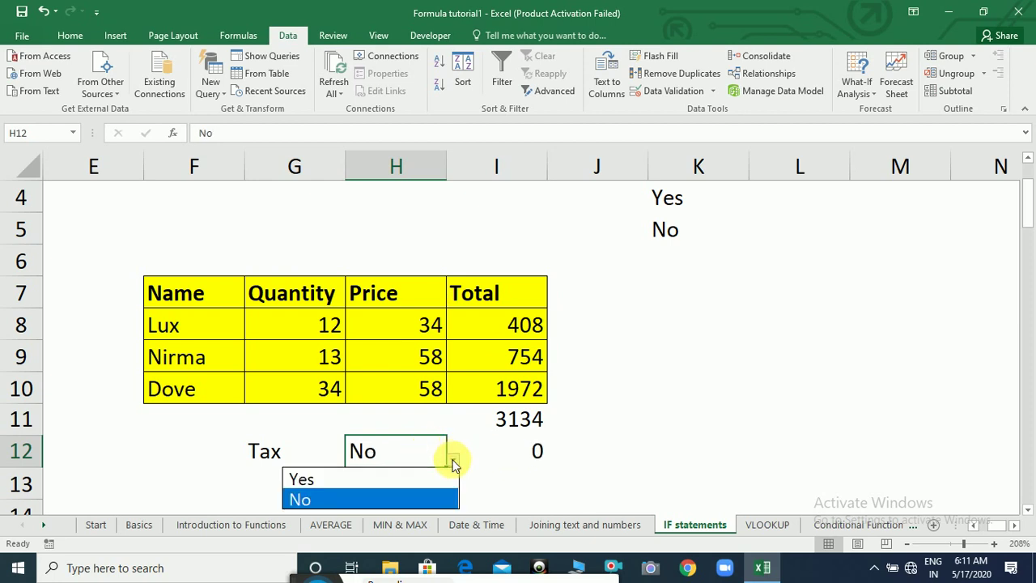
{"action": "left_click", "coordinate": [380, 481]}
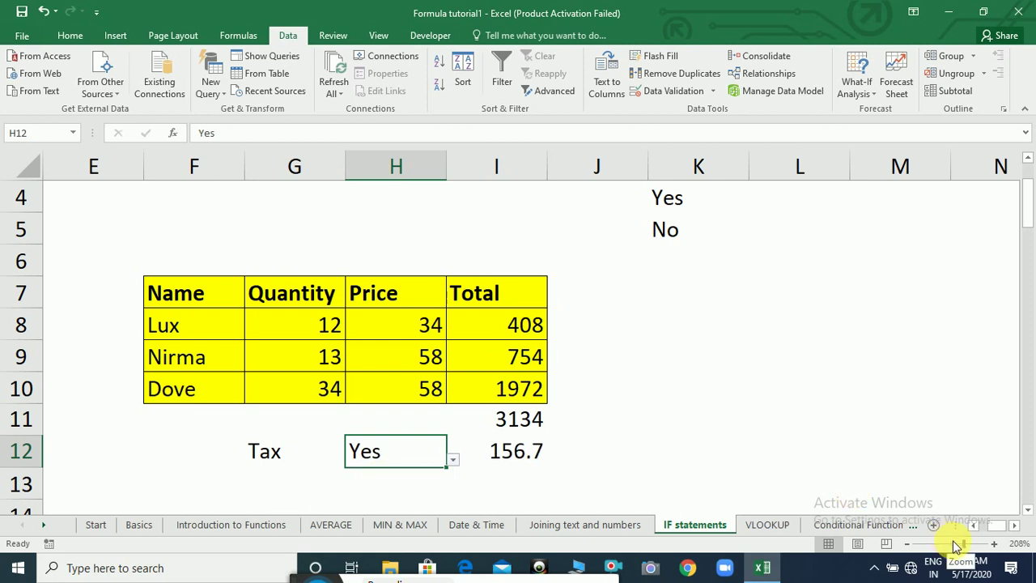
Examine the "IF statement with another function" section with its Sales Tax and Shipping example farther down the sheet.
{"action": "left_click_drag", "start_coordinate": [958, 548], "coordinate": [954, 544]}
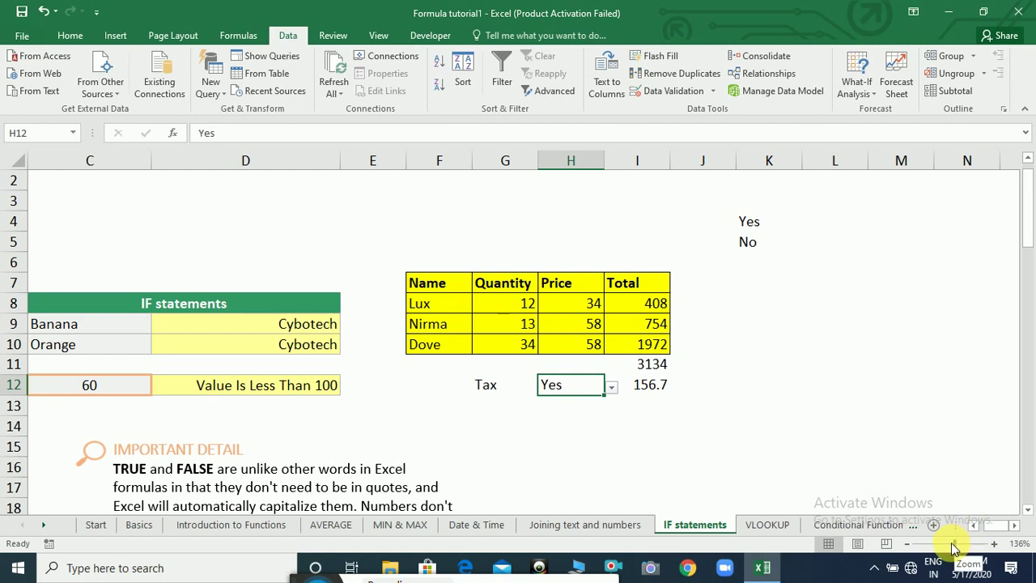
{"action": "left_click_drag", "start_coordinate": [952, 544], "coordinate": [950, 544]}
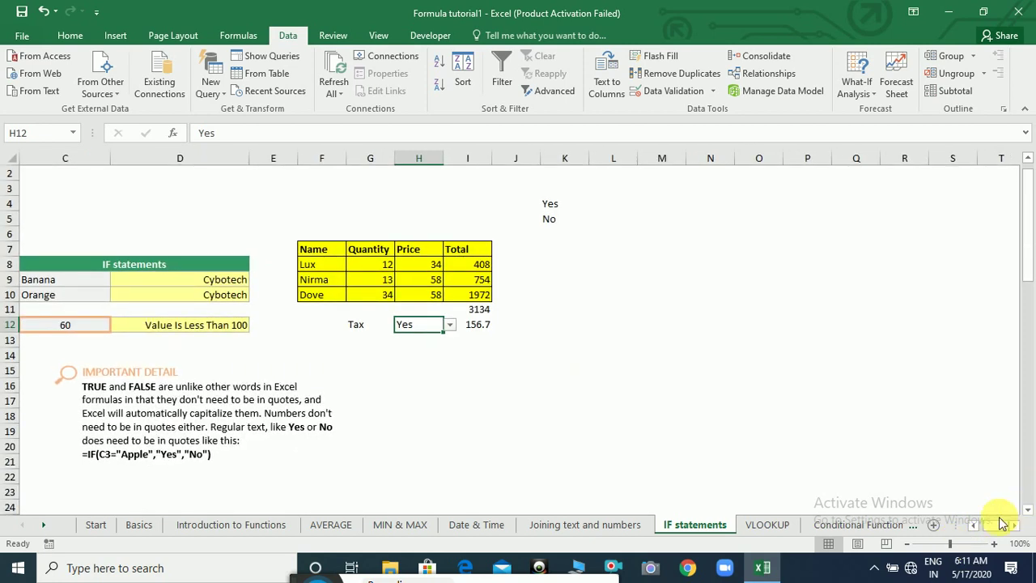
{"action": "left_click", "coordinate": [976, 524]}
{"action": "left_click", "coordinate": [975, 525]}
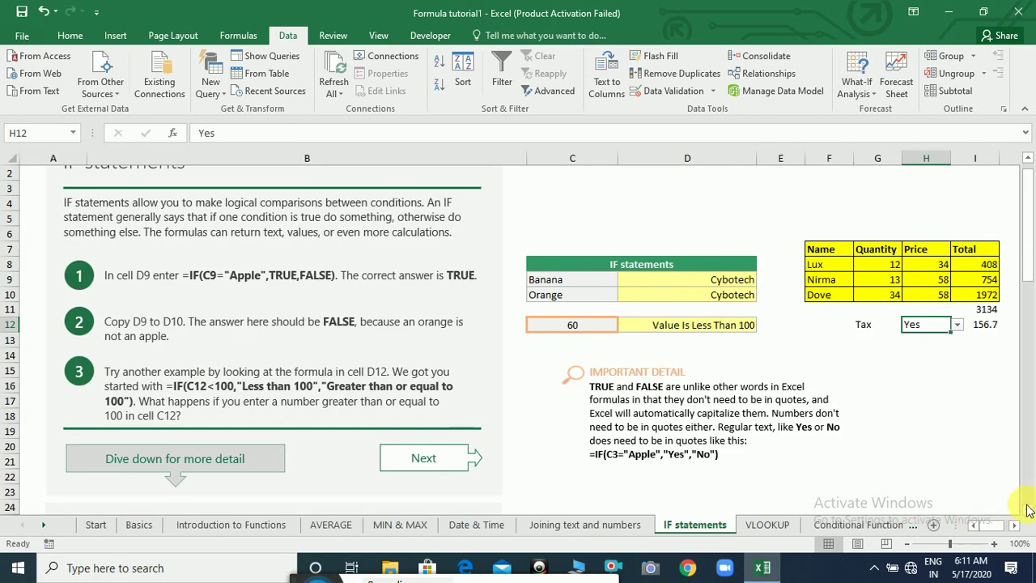
{"action": "left_click", "coordinate": [1030, 514]}
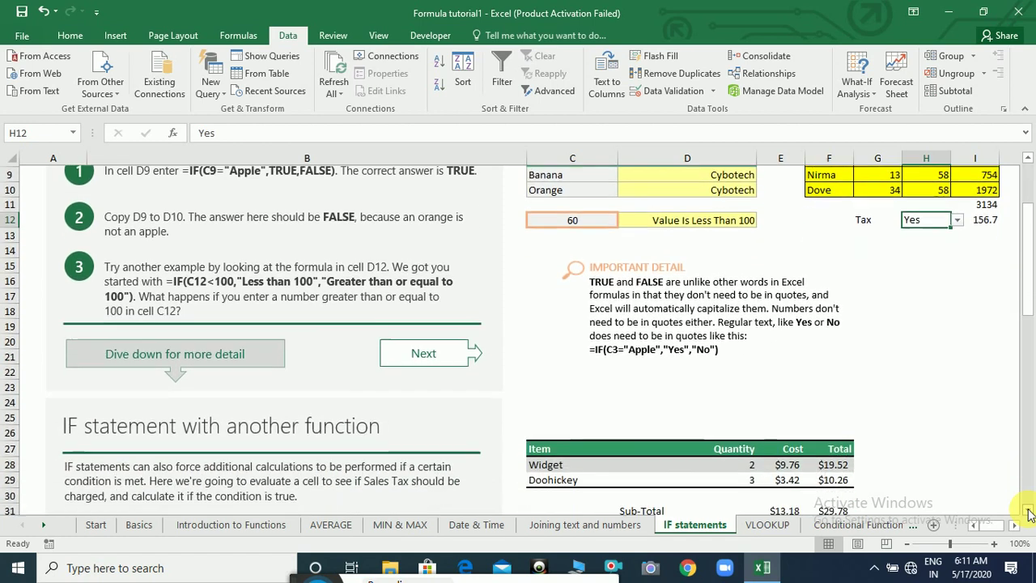
{"action": "left_click", "coordinate": [1028, 513]}
{"action": "left_click", "coordinate": [1029, 513]}
{"action": "left_click", "coordinate": [1029, 512]}
{"action": "left_click", "coordinate": [1029, 512]}
{"action": "left_click", "coordinate": [1029, 512]}
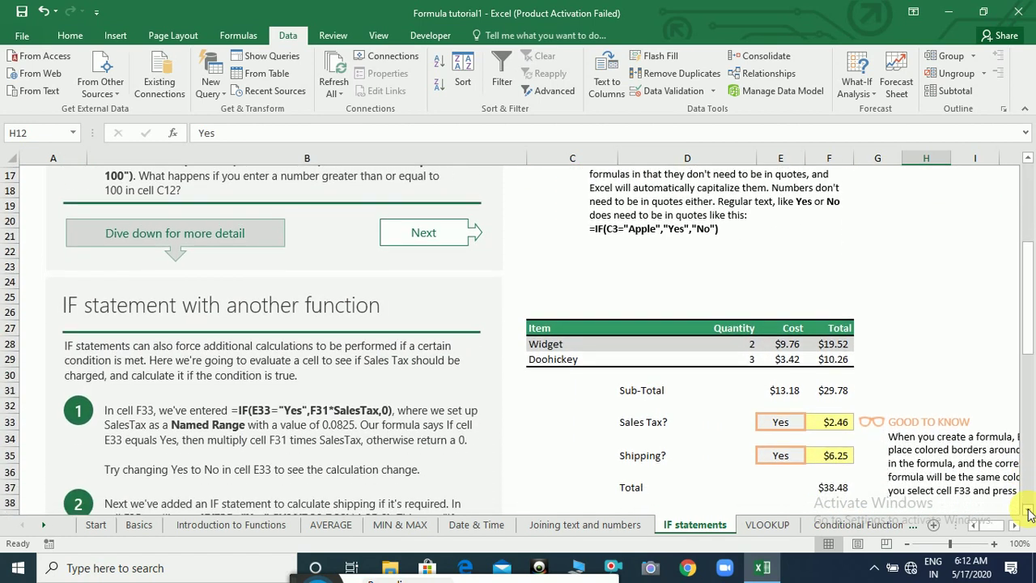
{"action": "left_click", "coordinate": [1029, 512]}
{"action": "left_click", "coordinate": [1029, 513]}
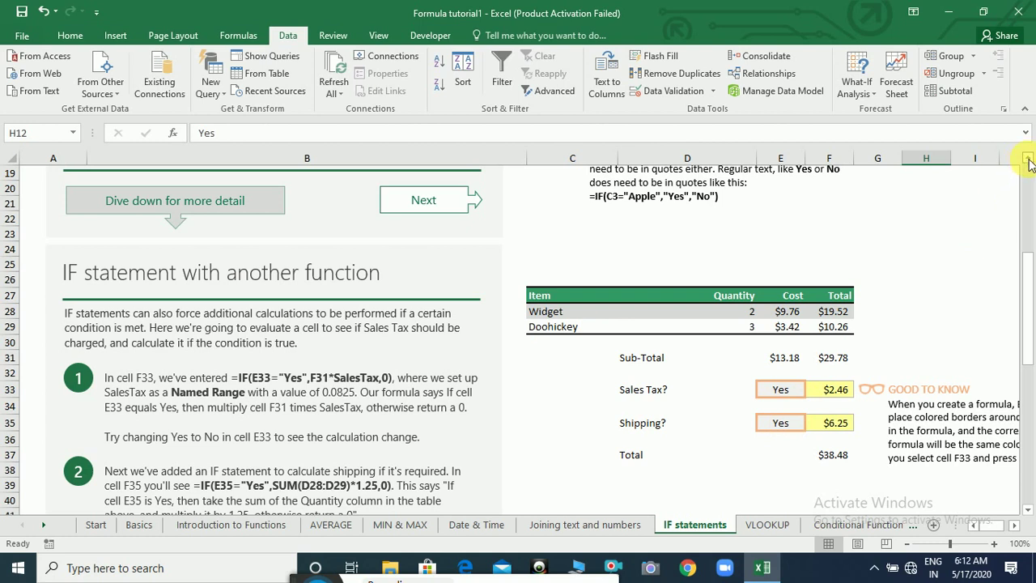
{"action": "left_click_drag", "start_coordinate": [1029, 164], "coordinate": [1029, 164]}
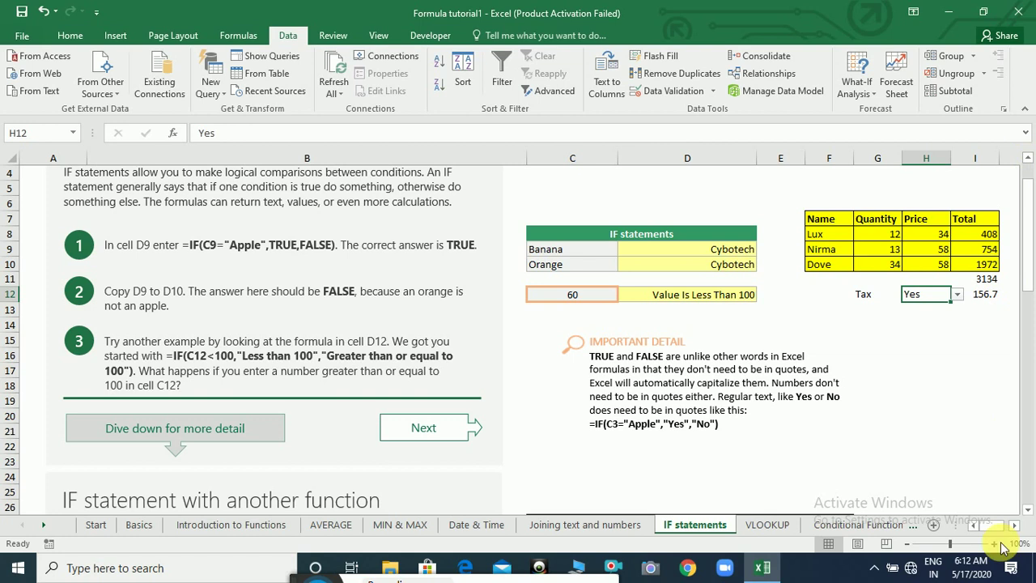
Enter the label Shipping? in cell G13, below the Tax label.
{"action": "left_click_drag", "start_coordinate": [950, 543], "coordinate": [962, 543]}
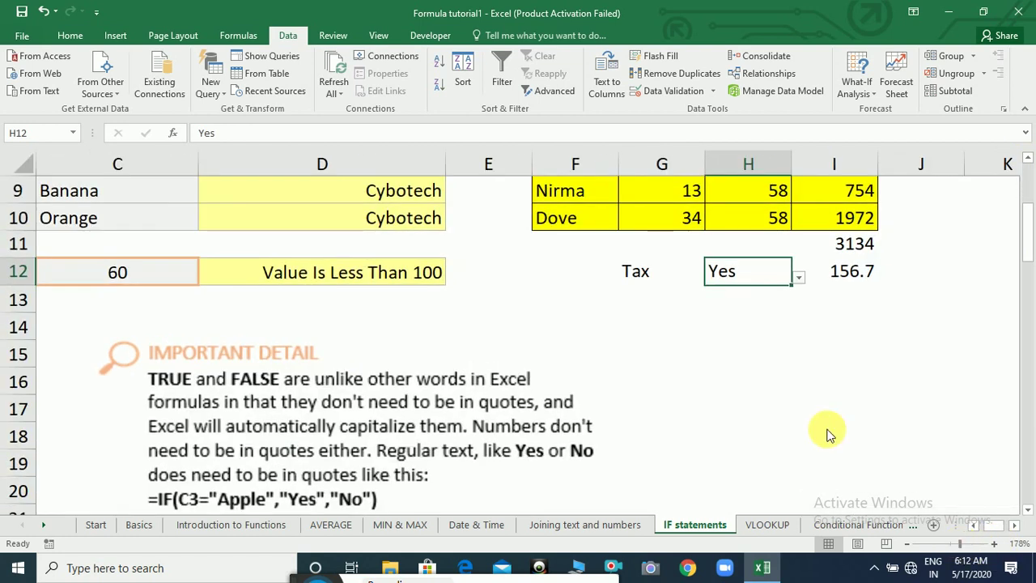
{"action": "left_click", "coordinate": [630, 310]}
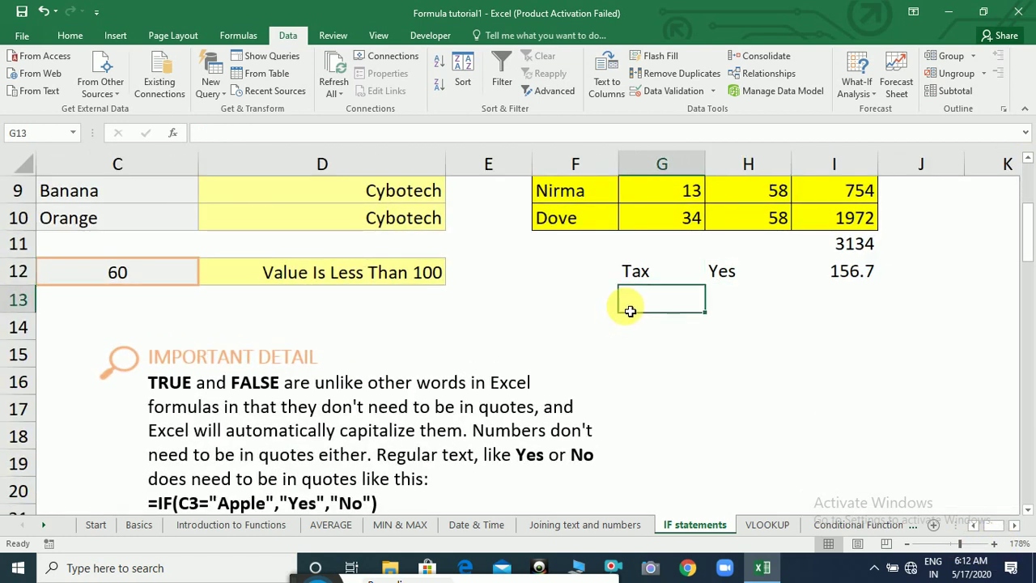
{"action": "type", "text": "Shipping"}
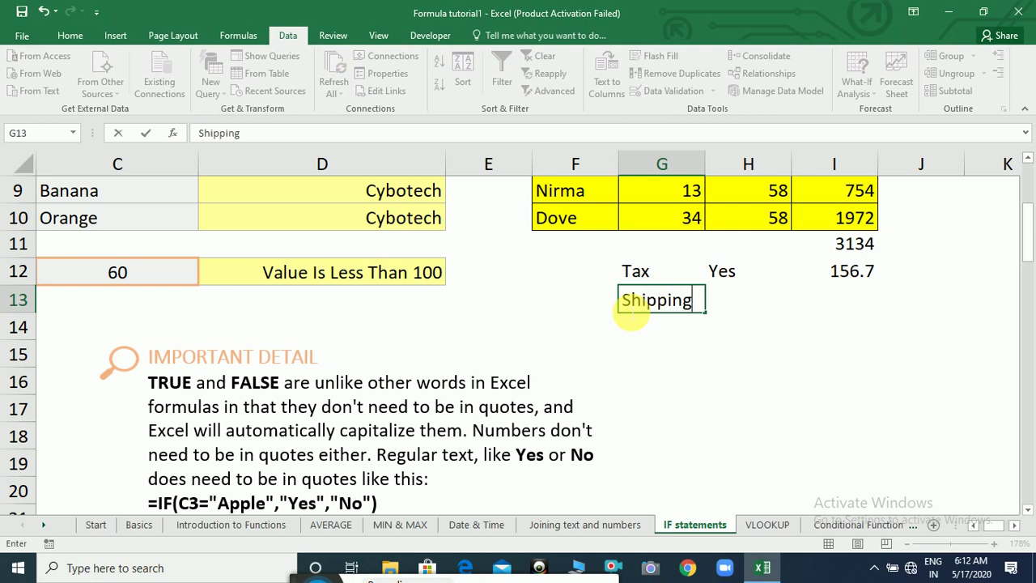
{"action": "type", "text": "?"}
{"action": "key", "text": "Return"}
Change the label in G12 to Tax? and move to cell H13 beside the Shipping? label.
{"action": "left_click", "coordinate": [665, 276]}
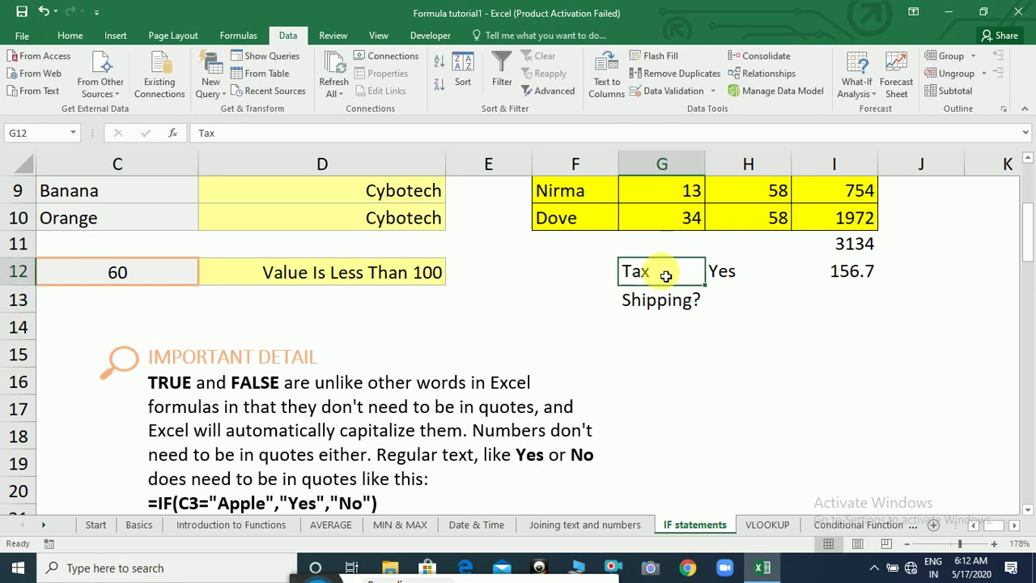
{"action": "double_click", "coordinate": [666, 276]}
{"action": "type", "text": "?"}
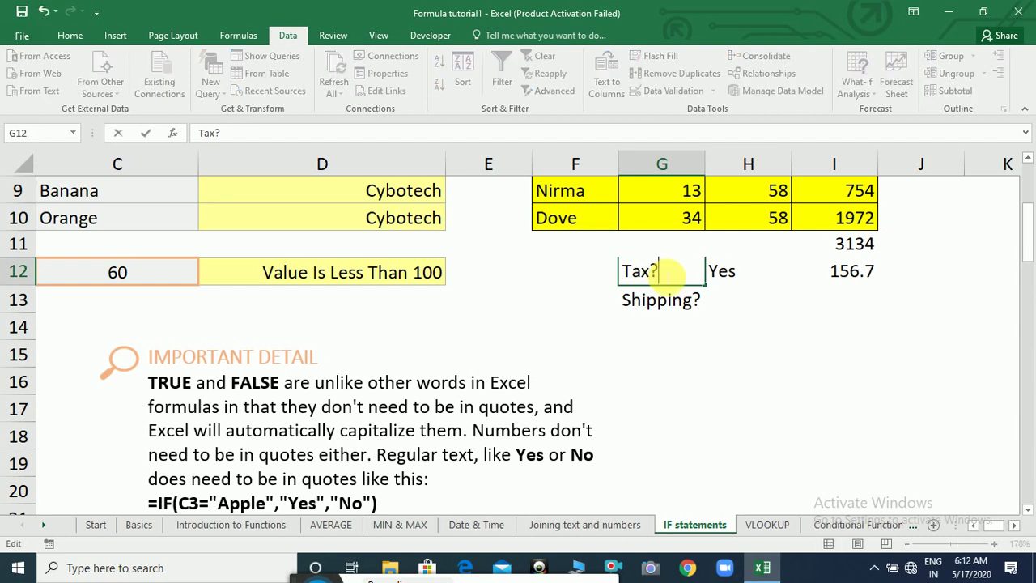
{"action": "key", "text": "Return"}
{"action": "key", "text": "Right"}
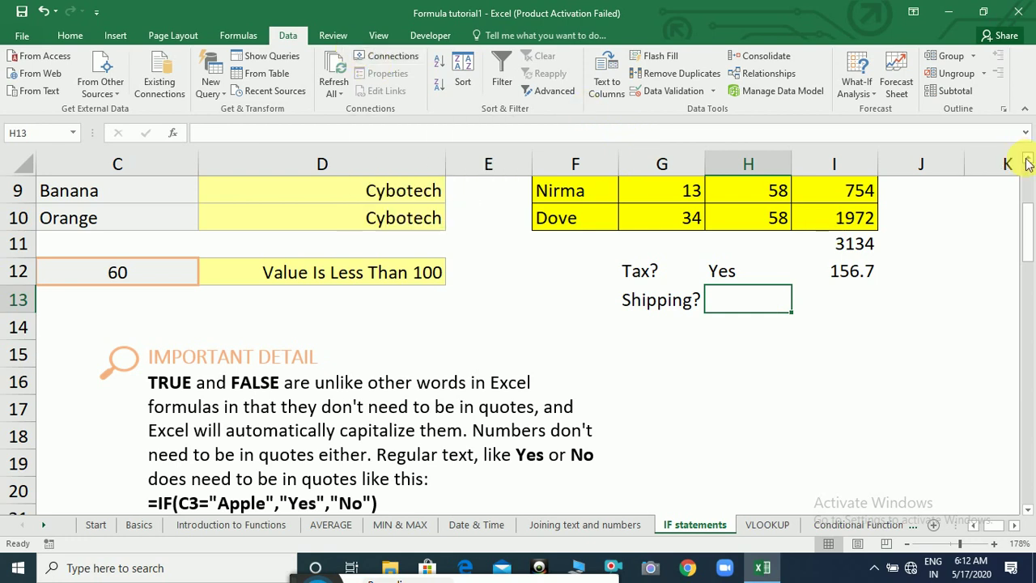
Add a list data validation to cell H13, using the Yes and No entries in K4:K5 as its source.
{"action": "scroll", "coordinate": [1030, 162], "scroll_direction": "up", "scroll_amount": 3}
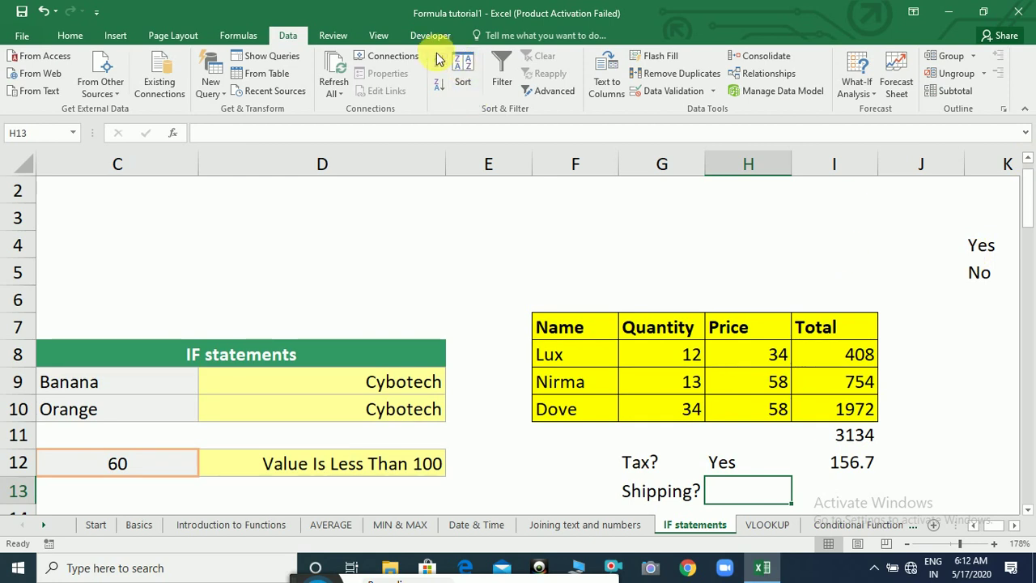
{"action": "left_click", "coordinate": [672, 91]}
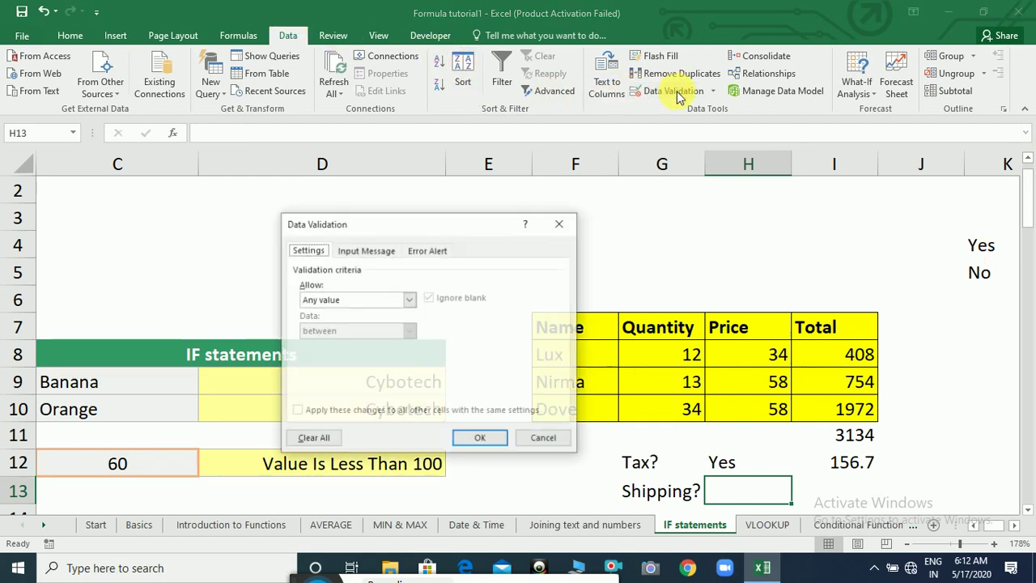
{"action": "left_click", "coordinate": [348, 302]}
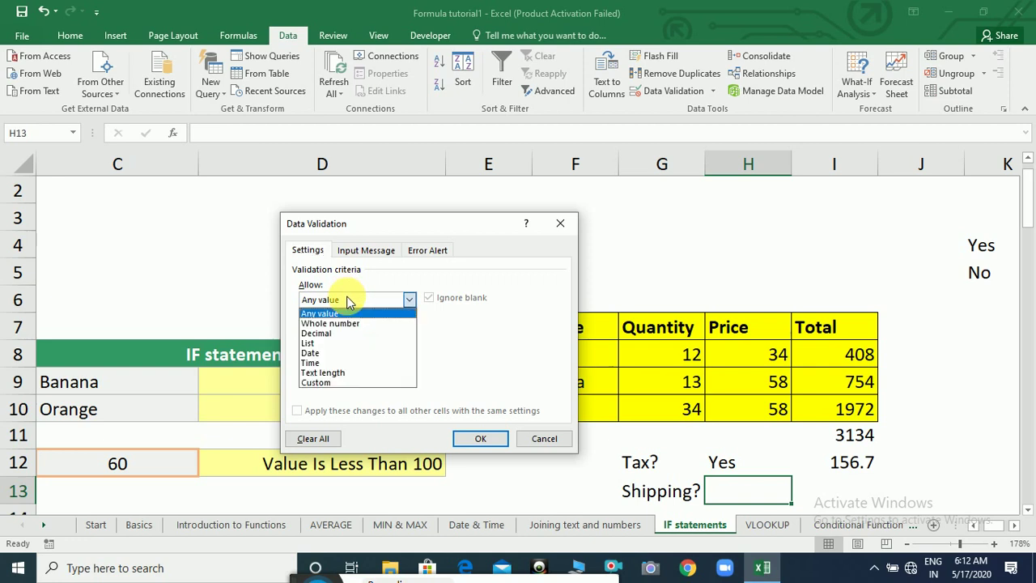
{"action": "left_click", "coordinate": [321, 345]}
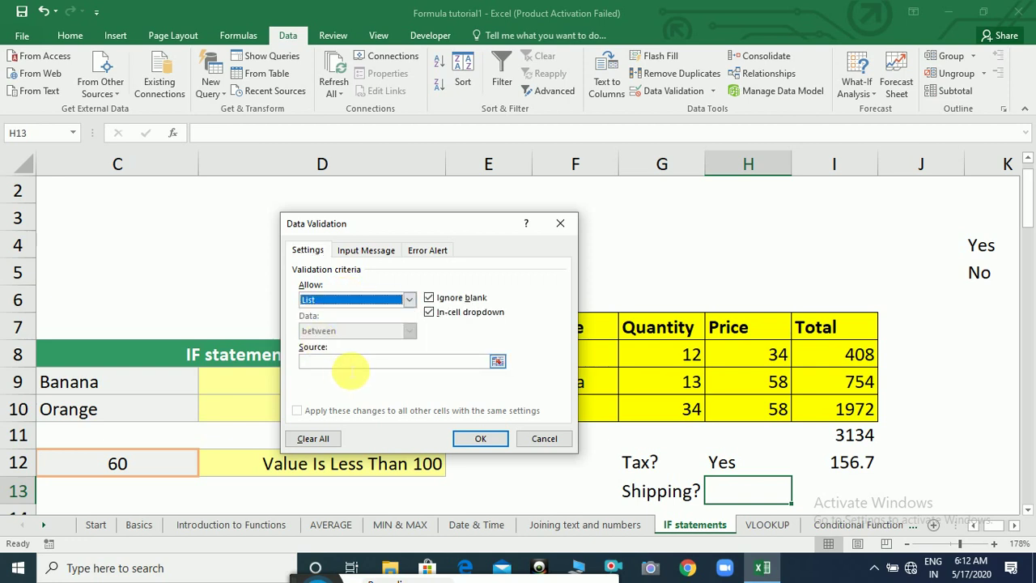
{"action": "left_click", "coordinate": [350, 363]}
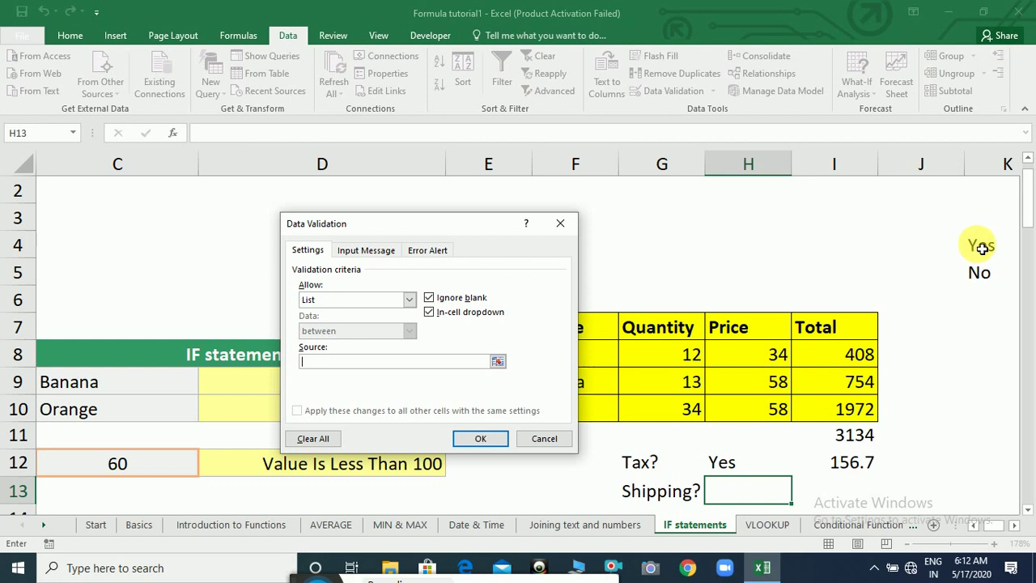
{"action": "left_click_drag", "start_coordinate": [980, 246], "coordinate": [979, 275]}
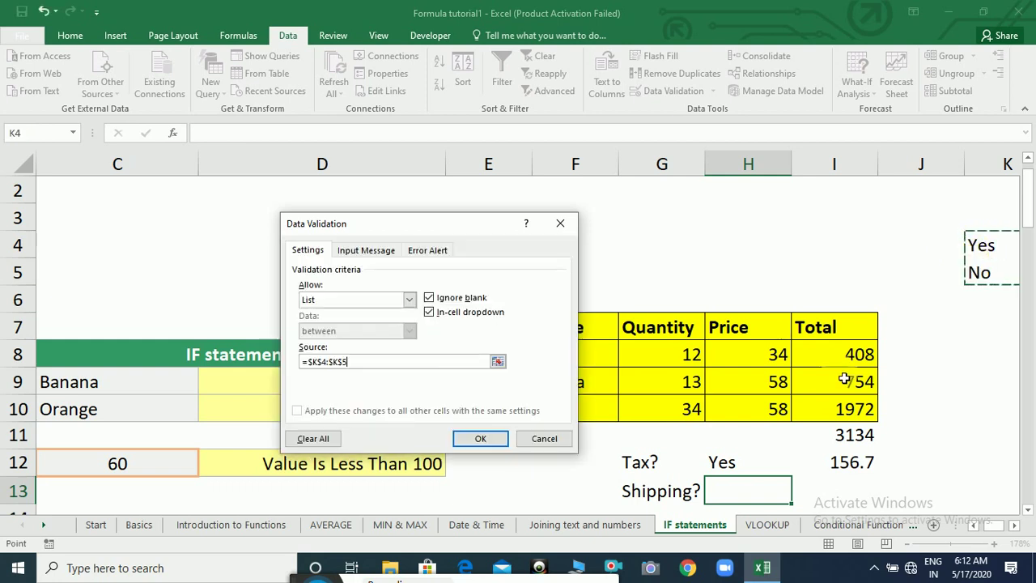
{"action": "left_click", "coordinate": [476, 438]}
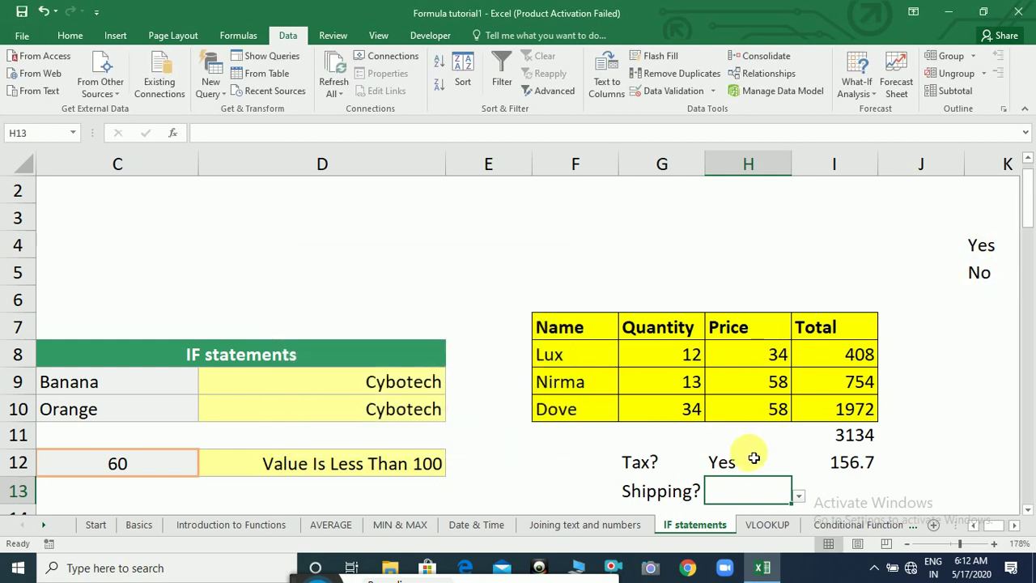
Begin an IF formula in cell I13, in the Shipping? row, by entering =if(.
{"action": "left_click", "coordinate": [839, 492]}
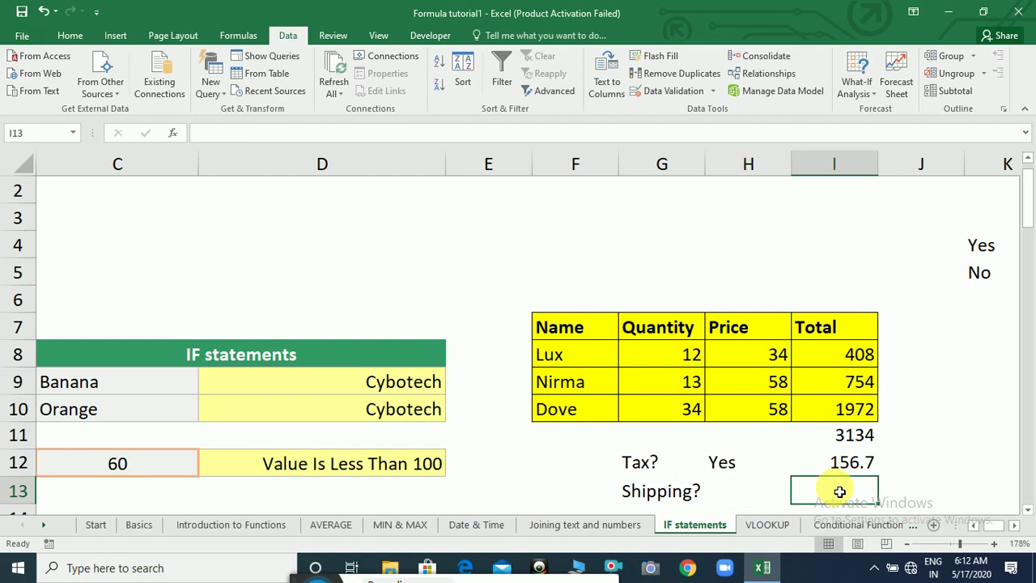
{"action": "type", "text": "=if("}
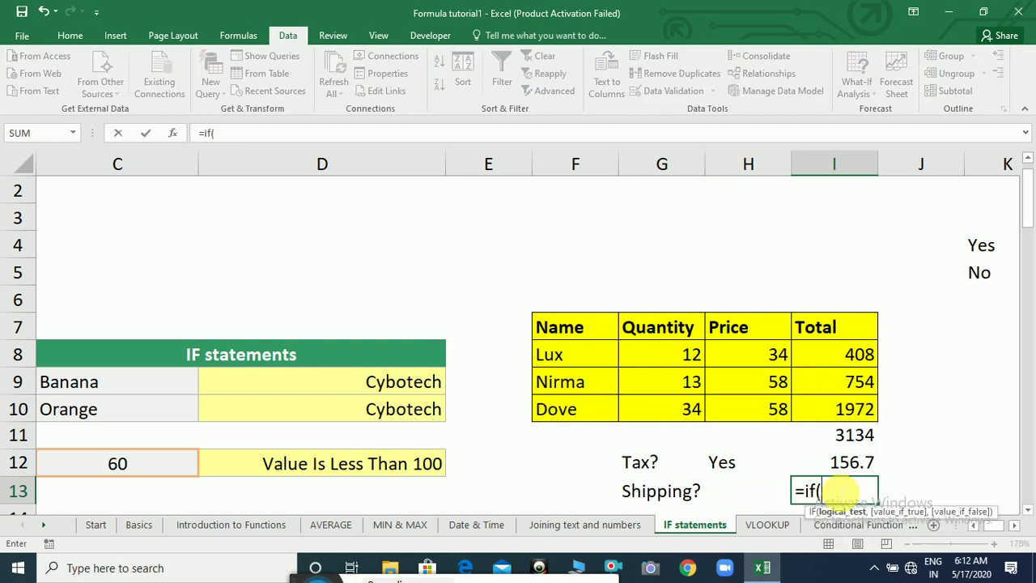
Complete the Shipping formula in I13 as =IF(H13="Yes",50,0).
{"action": "left_click", "coordinate": [740, 498]}
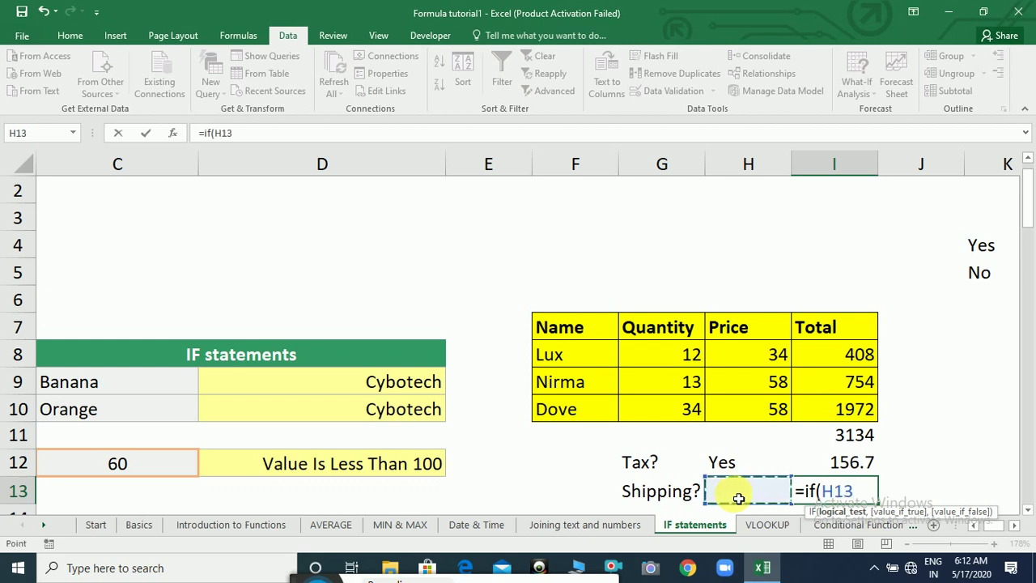
{"action": "type", "text": "=\"Y"}
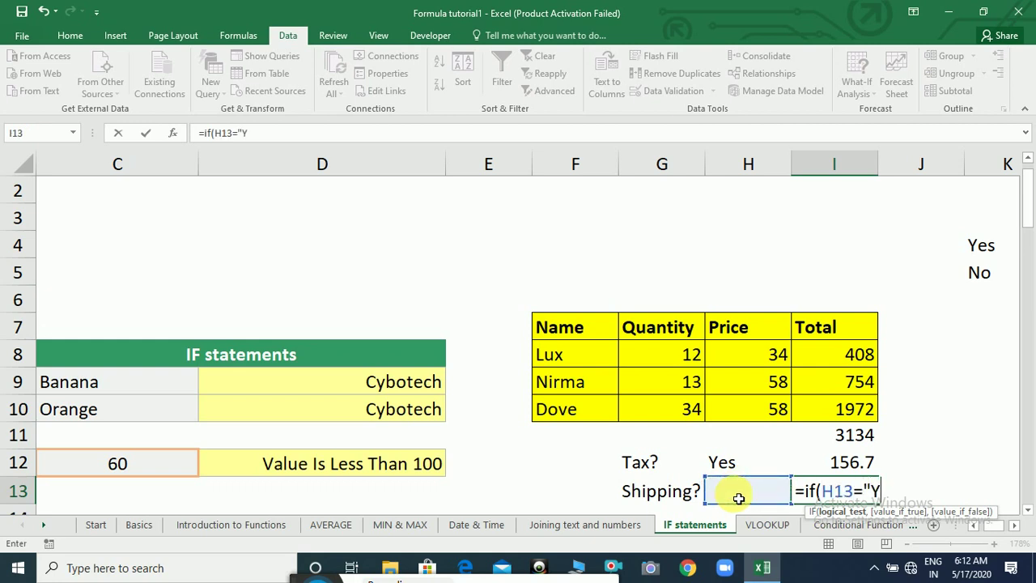
{"action": "type", "text": "es\","}
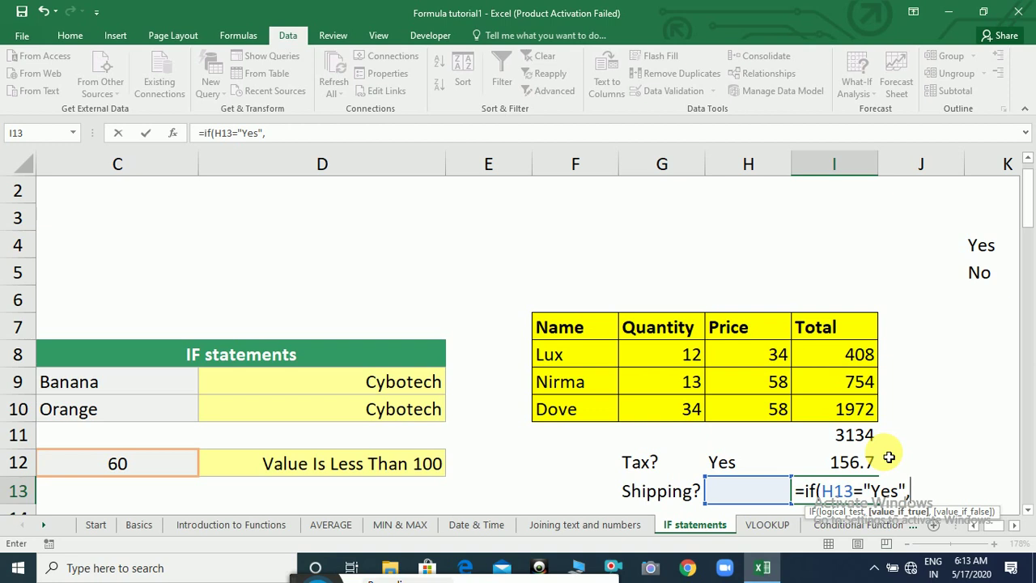
{"action": "type", "text": "50"}
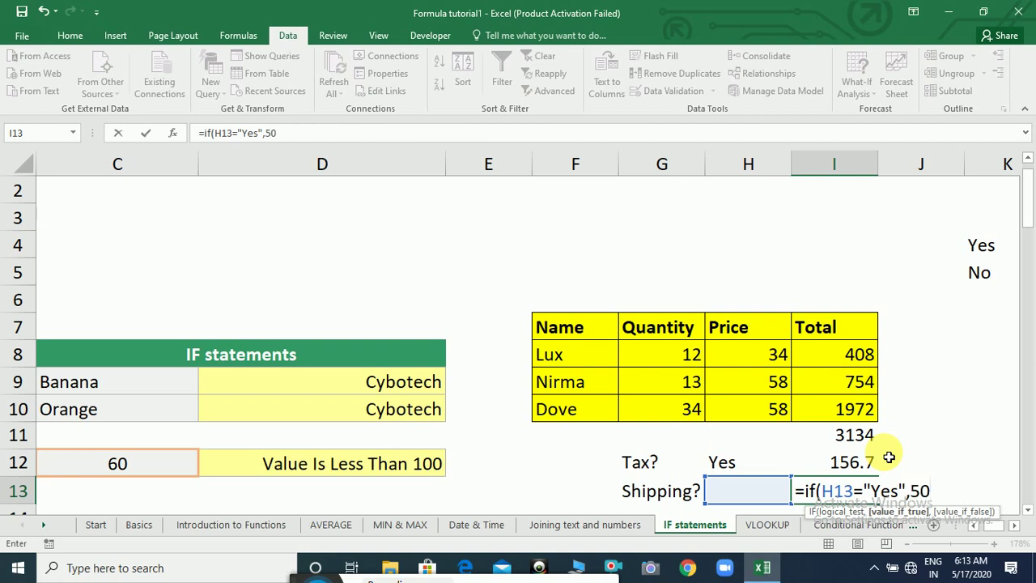
{"action": "type", "text": ",0"}
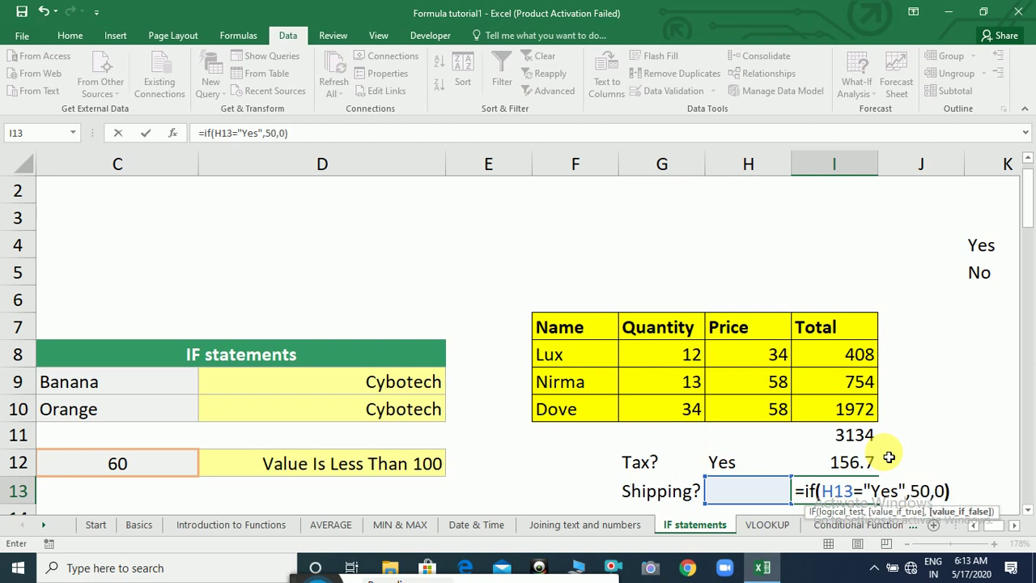
{"action": "key", "text": "Return"}
Test the Shipping choice in H13 with No and leave it set to Yes.
{"action": "left_click", "coordinate": [742, 475]}
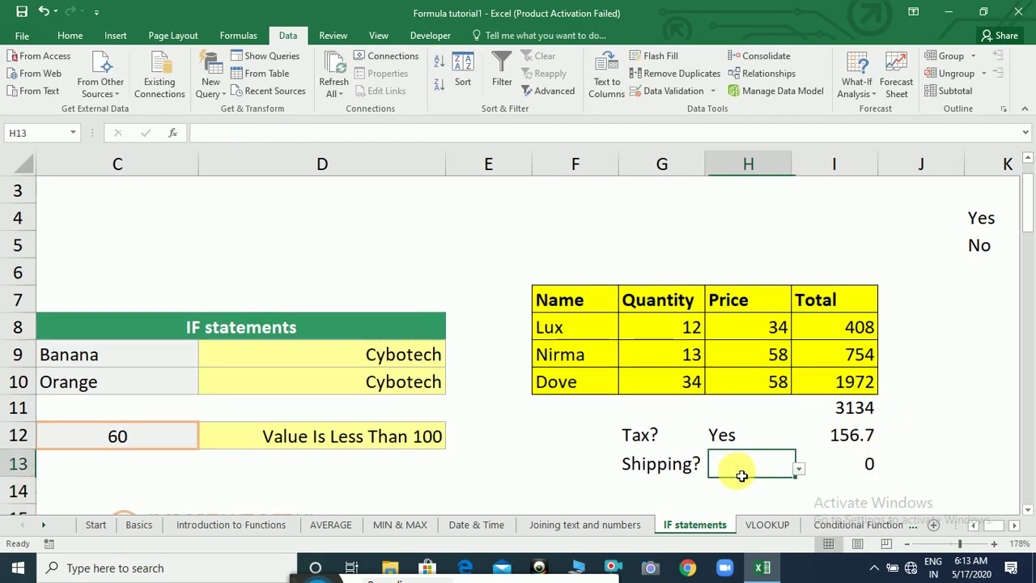
{"action": "left_click", "coordinate": [798, 470]}
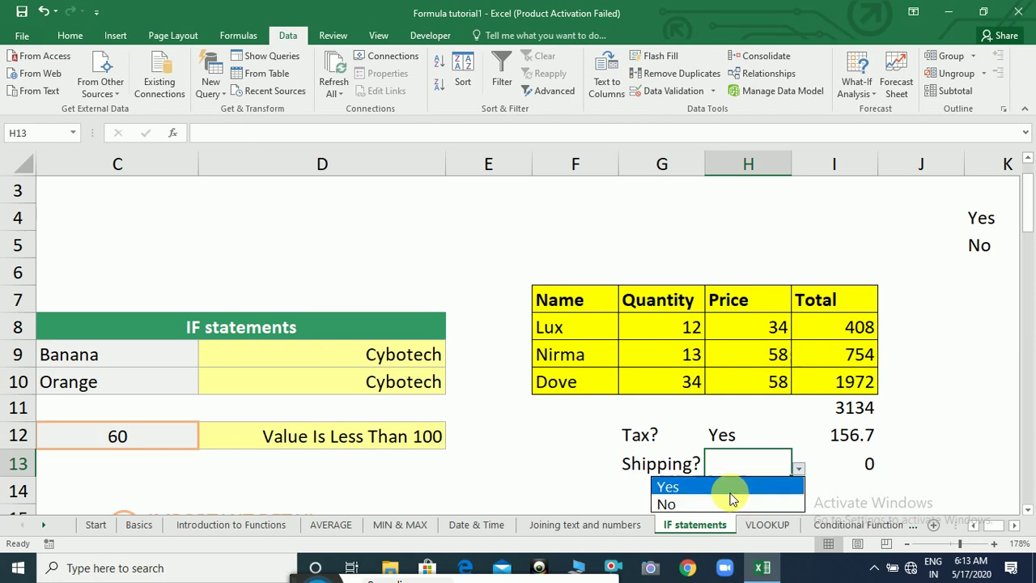
{"action": "left_click", "coordinate": [722, 504]}
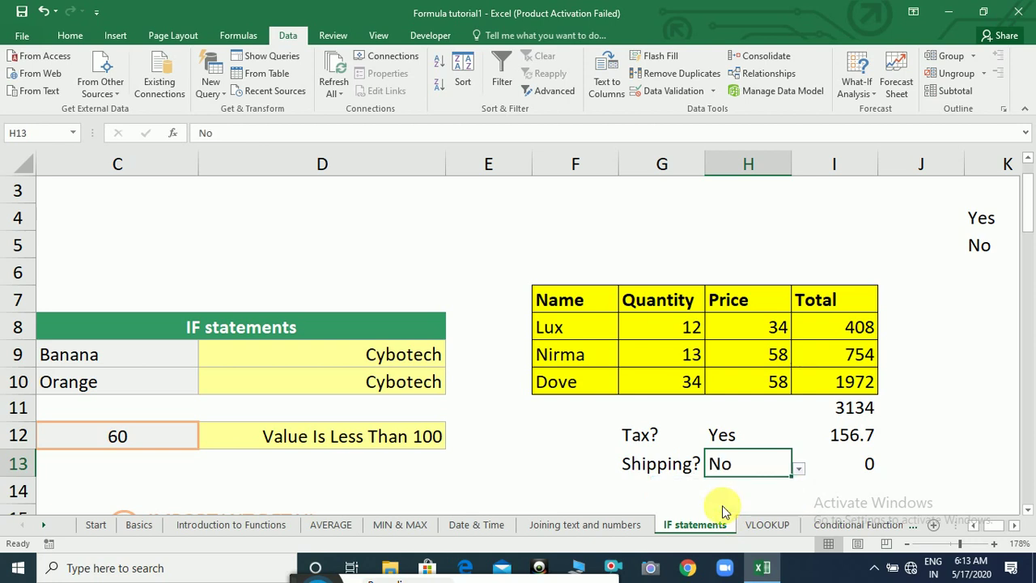
{"action": "left_click", "coordinate": [799, 469]}
{"action": "left_click", "coordinate": [769, 484]}
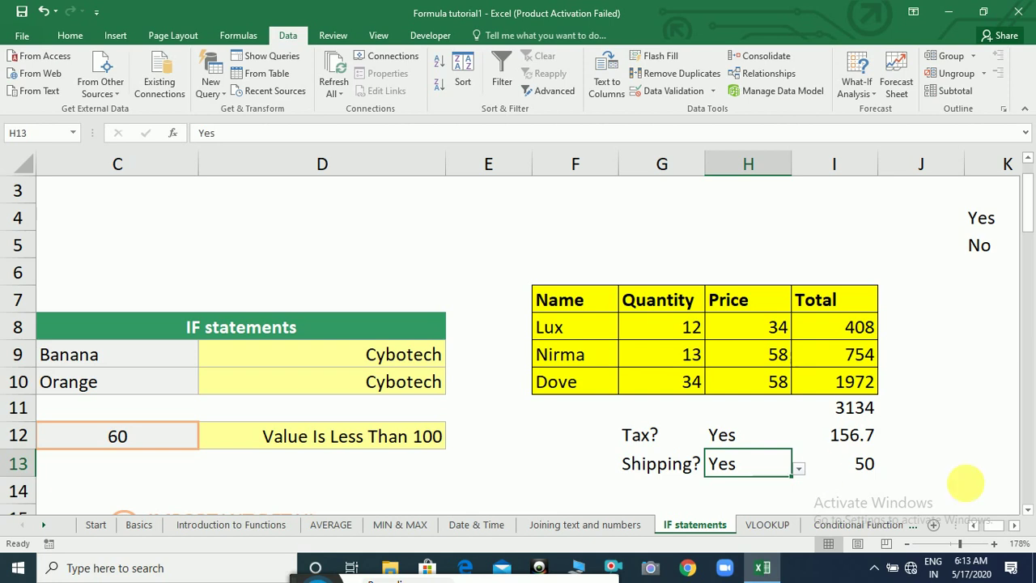
Enter the label "Grand" in H14 below the Shipping row.
{"action": "left_click", "coordinate": [1028, 510]}
{"action": "double_click", "coordinate": [1028, 512]}
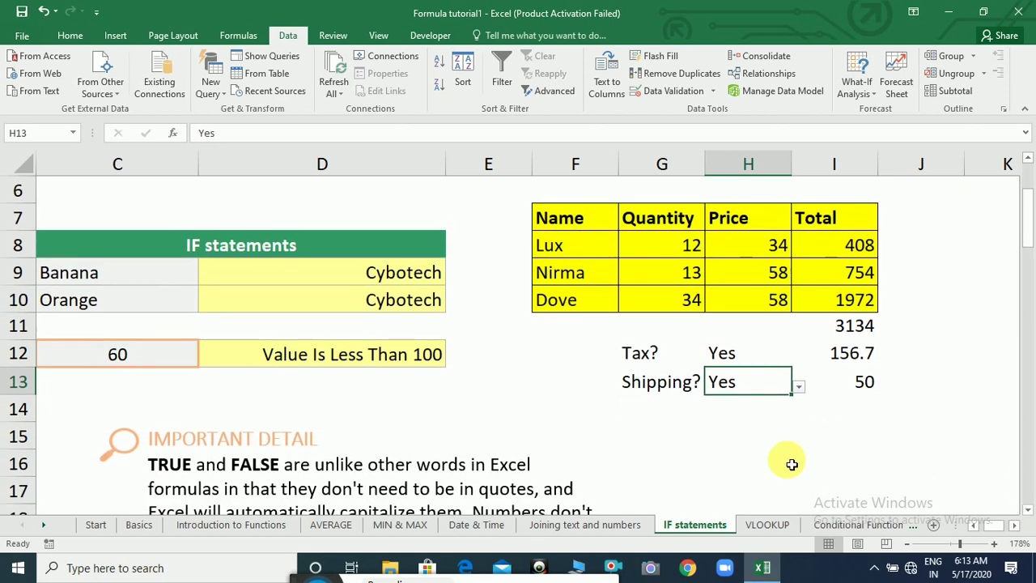
{"action": "left_click", "coordinate": [723, 421]}
{"action": "type", "text": "G"}
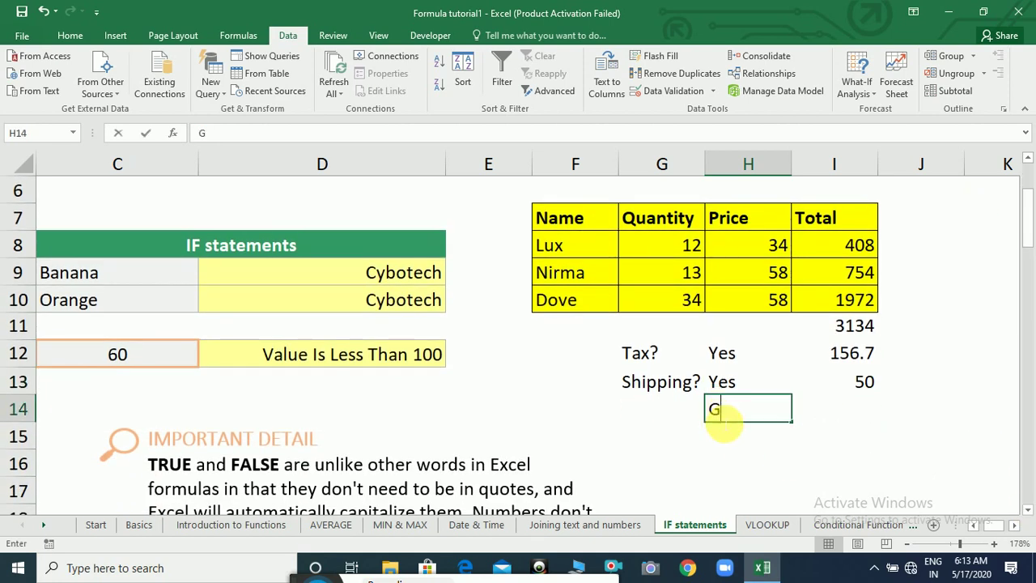
{"action": "type", "text": "rand Total"}
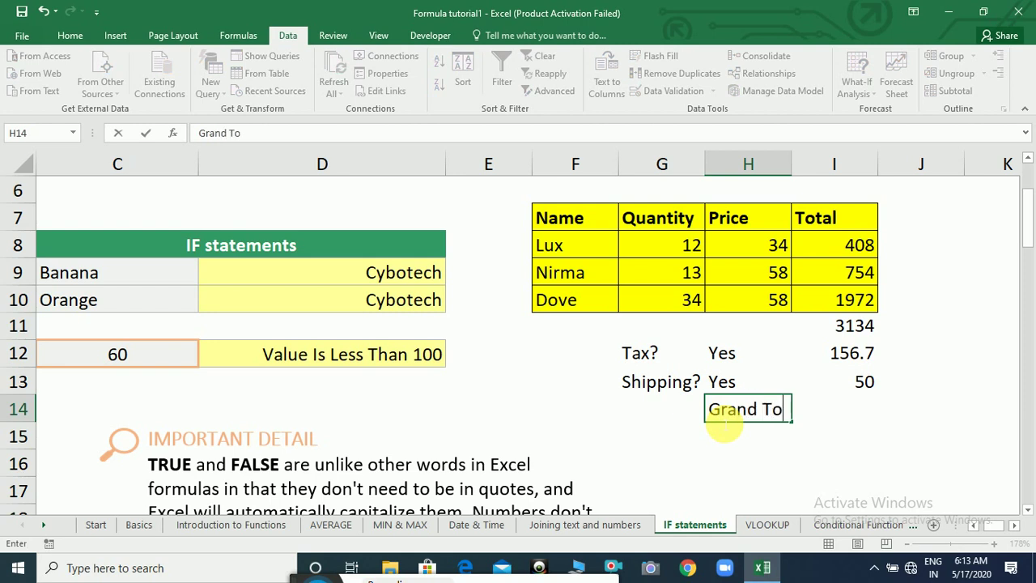
{"action": "key", "text": "BackSpace"}
{"action": "key", "text": "BackSpace"}
{"action": "key", "text": "BackSpace"}
{"action": "key", "text": "BackSpace"}
{"action": "key", "text": "Return"}
Add up the subtotal, tax and shipping in I14 with =SUM(I11:I13).
{"action": "left_click", "coordinate": [846, 414]}
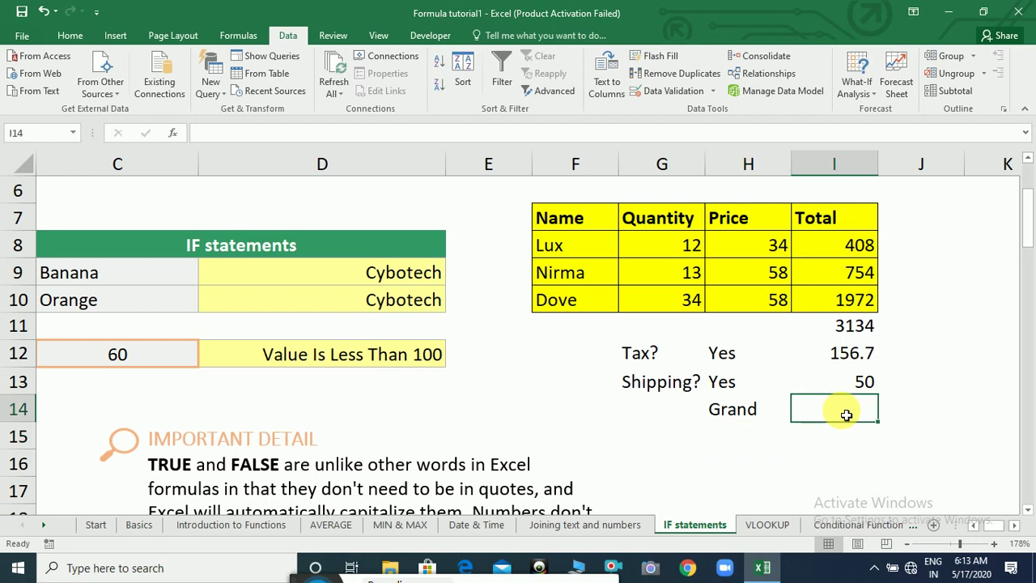
{"action": "type", "text": "=sum("}
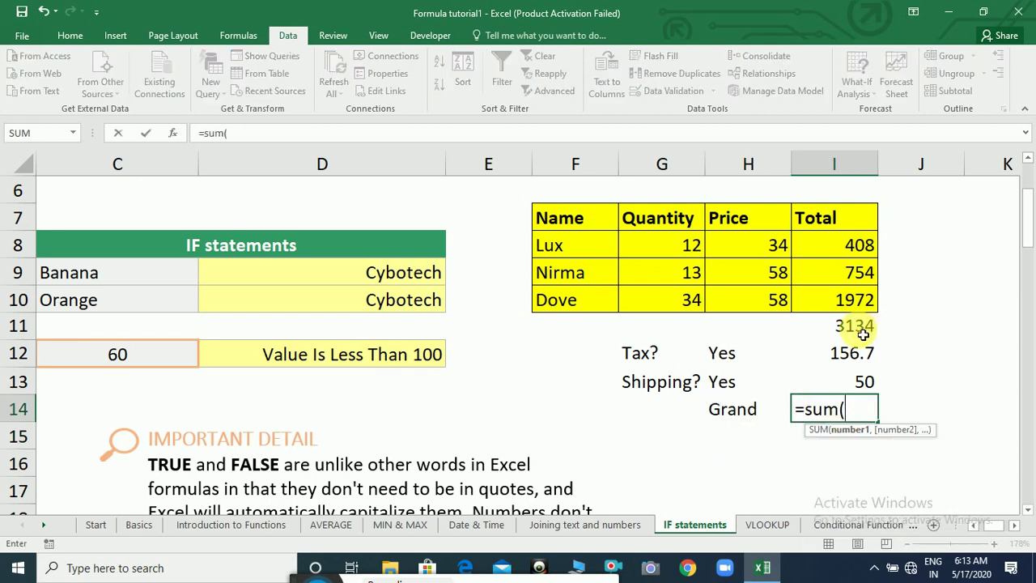
{"action": "left_click_drag", "start_coordinate": [864, 333], "coordinate": [864, 379]}
{"action": "type", "text": ")"}
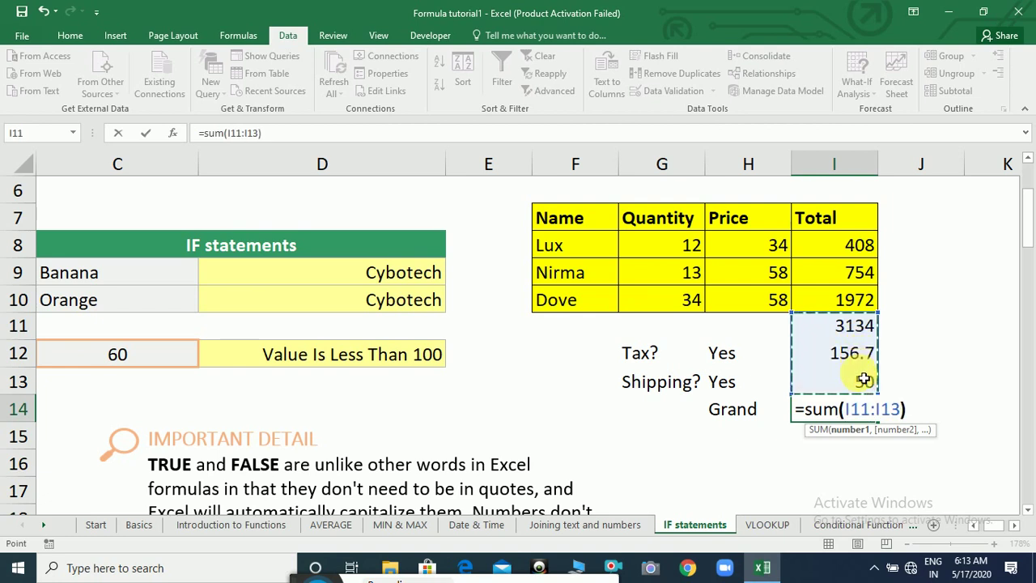
{"action": "key", "text": "Return"}
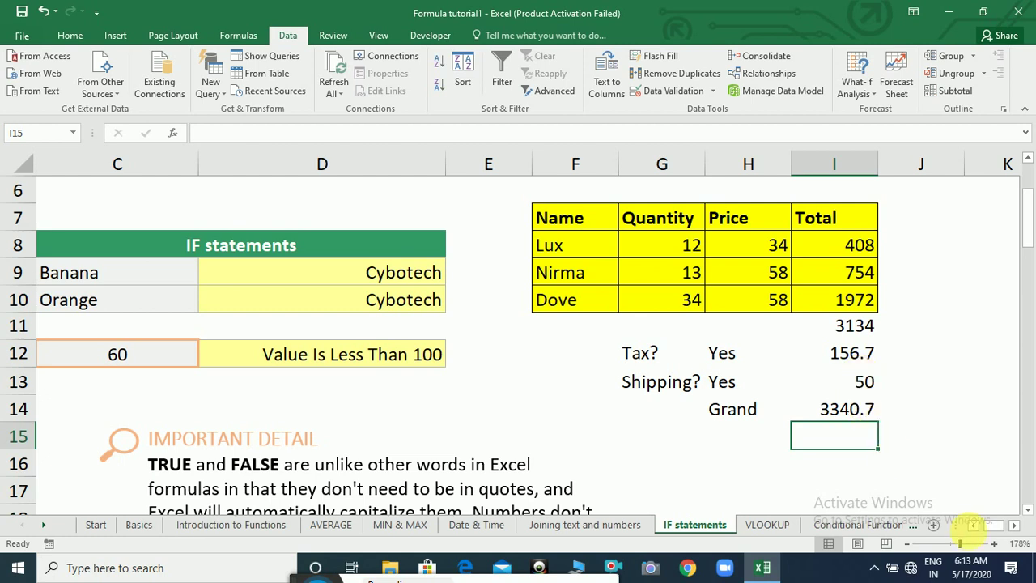
Review the rest of the IF statements sheet, including the sales tax and shipping example and the named ranges tip.
{"action": "left_click", "coordinate": [955, 547]}
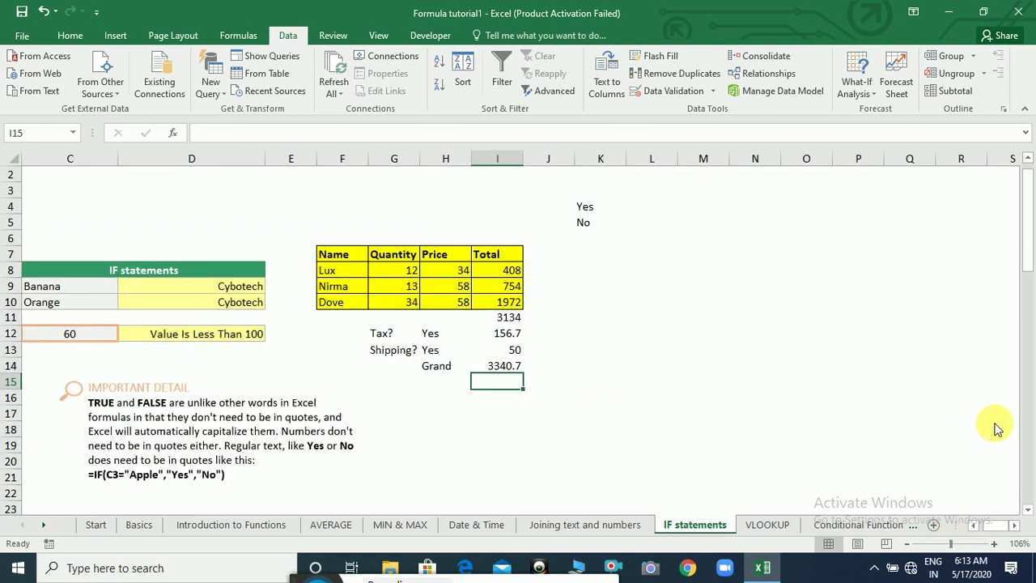
{"action": "scroll", "coordinate": [975, 530], "scroll_direction": "left", "scroll_amount": 5}
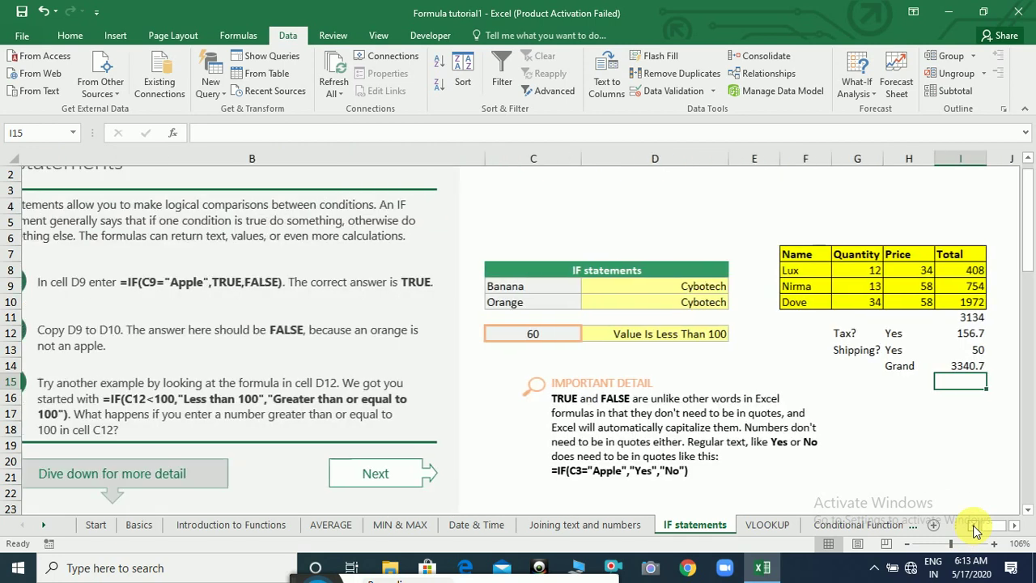
{"action": "scroll", "coordinate": [1031, 513], "scroll_direction": "down", "scroll_amount": 10}
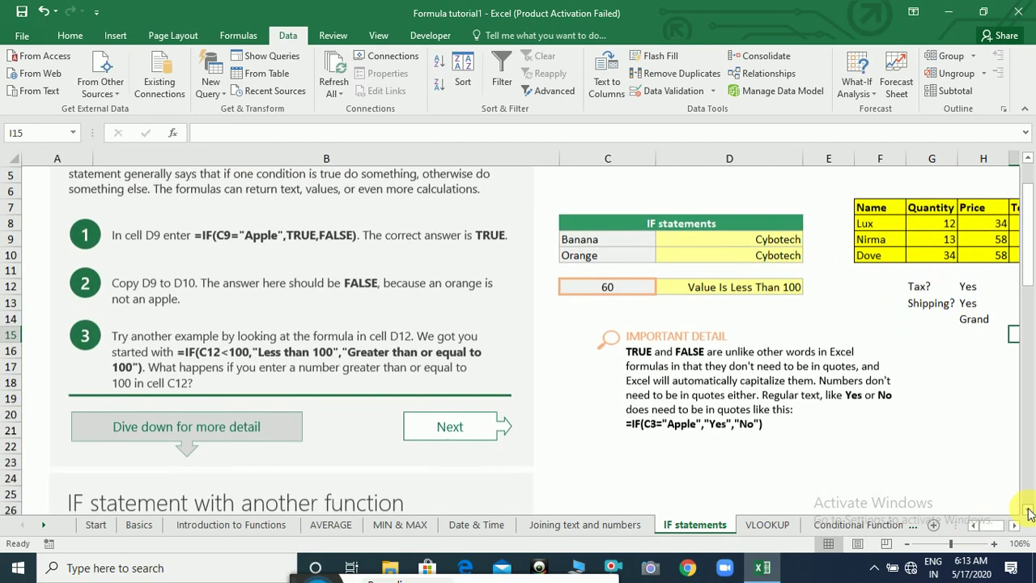
{"action": "scroll", "coordinate": [1029, 512], "scroll_direction": "down", "scroll_amount": 7}
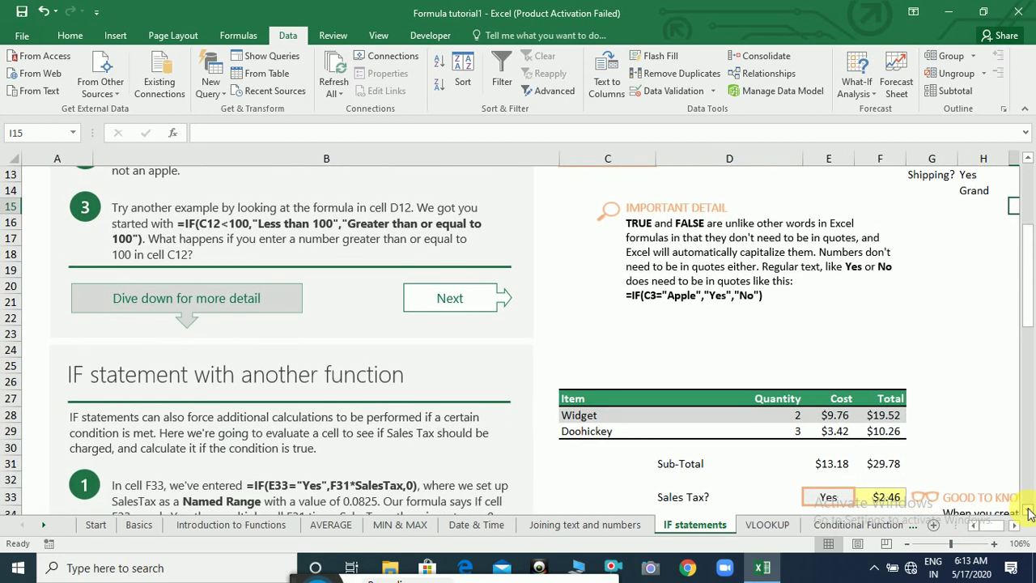
{"action": "scroll", "coordinate": [1030, 513], "scroll_direction": "down", "scroll_amount": 9}
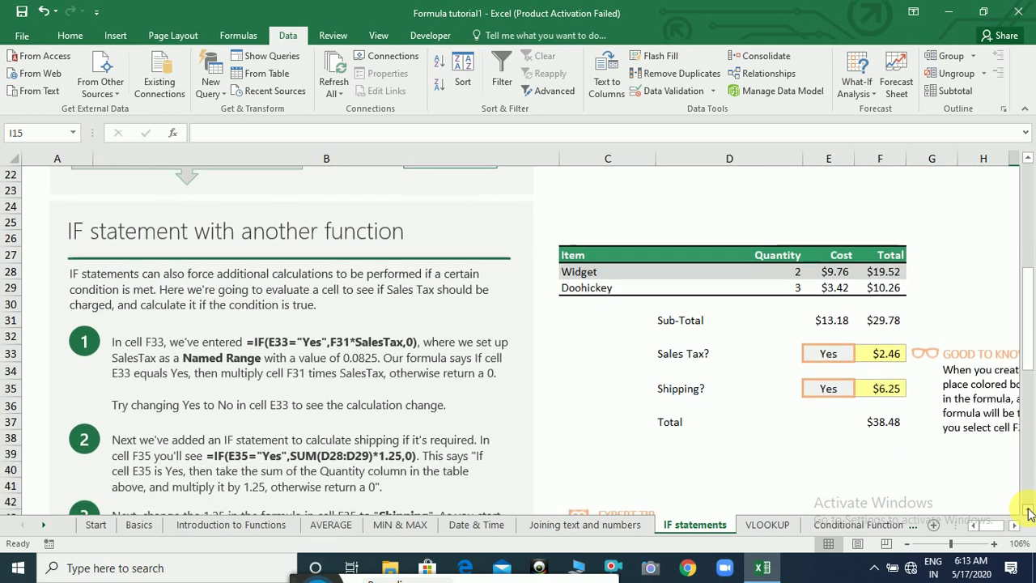
{"action": "scroll", "coordinate": [1030, 513], "scroll_direction": "down", "scroll_amount": 7}
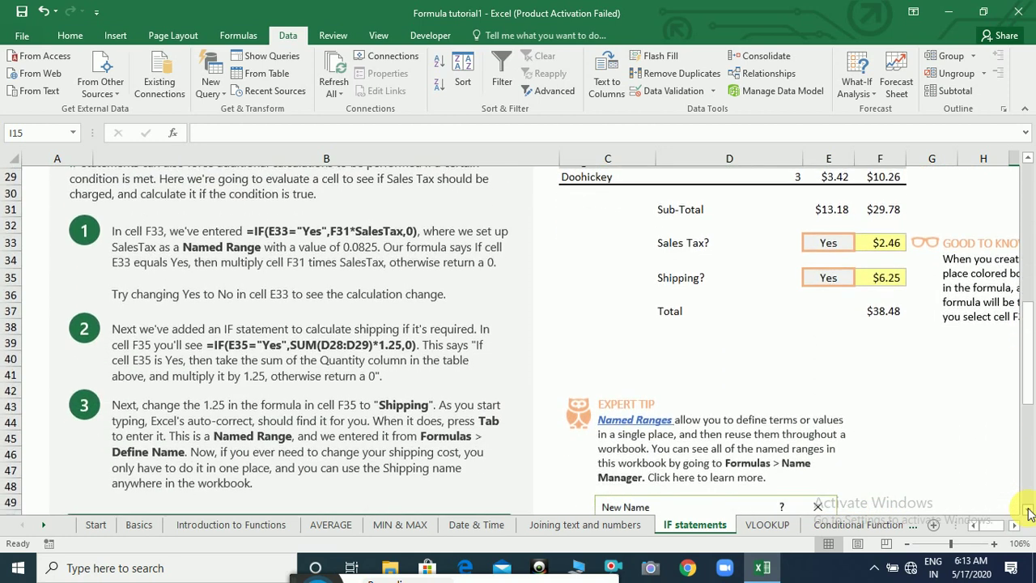
{"action": "scroll", "coordinate": [1030, 512], "scroll_direction": "down", "scroll_amount": 10}
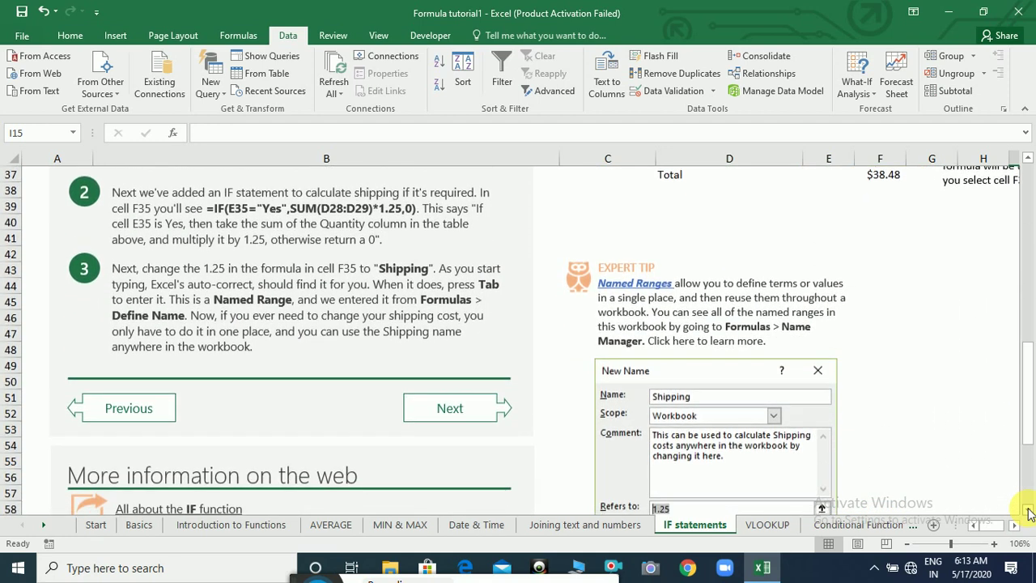
{"action": "scroll", "coordinate": [1029, 513], "scroll_direction": "down", "scroll_amount": 8}
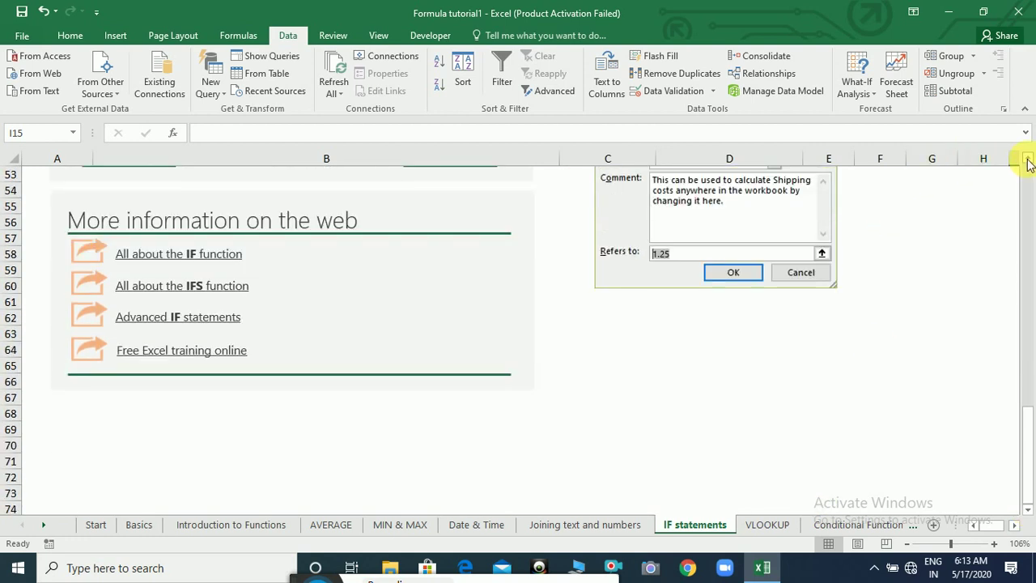
{"action": "scroll", "coordinate": [1028, 160], "scroll_direction": "up", "scroll_amount": 7}
{"action": "scroll", "coordinate": [1028, 161], "scroll_direction": "up", "scroll_amount": 3}
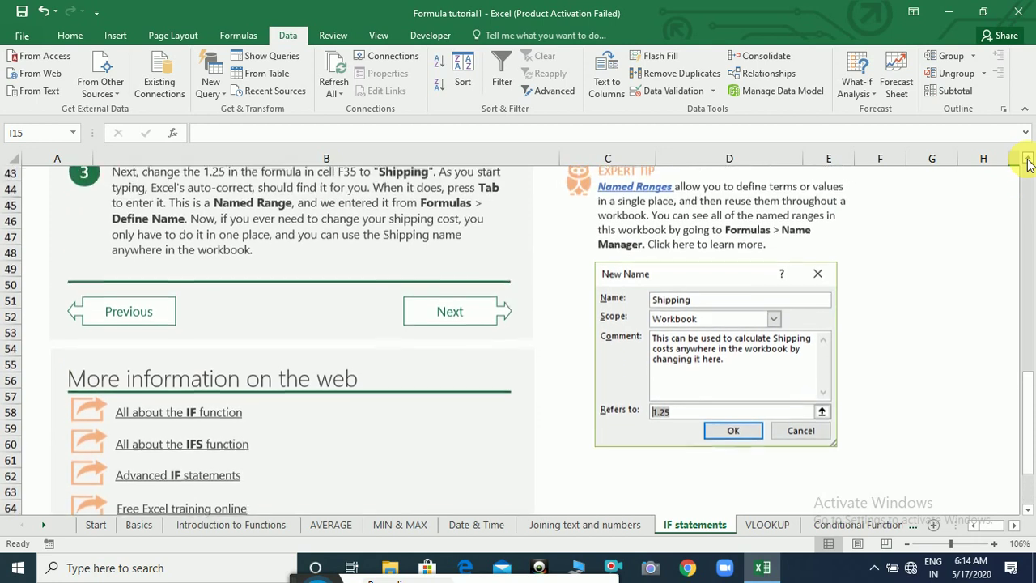
Switch to the VLOOKUP sheet and choose Apples as the fruit to look up in C22.
{"action": "left_click", "coordinate": [767, 526]}
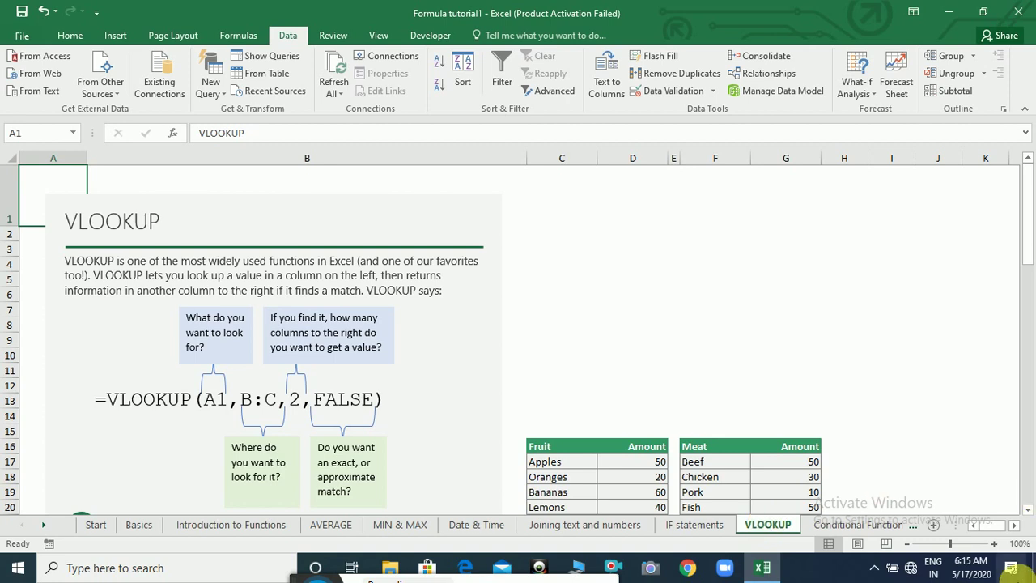
{"action": "scroll", "coordinate": [1026, 518], "scroll_direction": "down", "scroll_amount": 3}
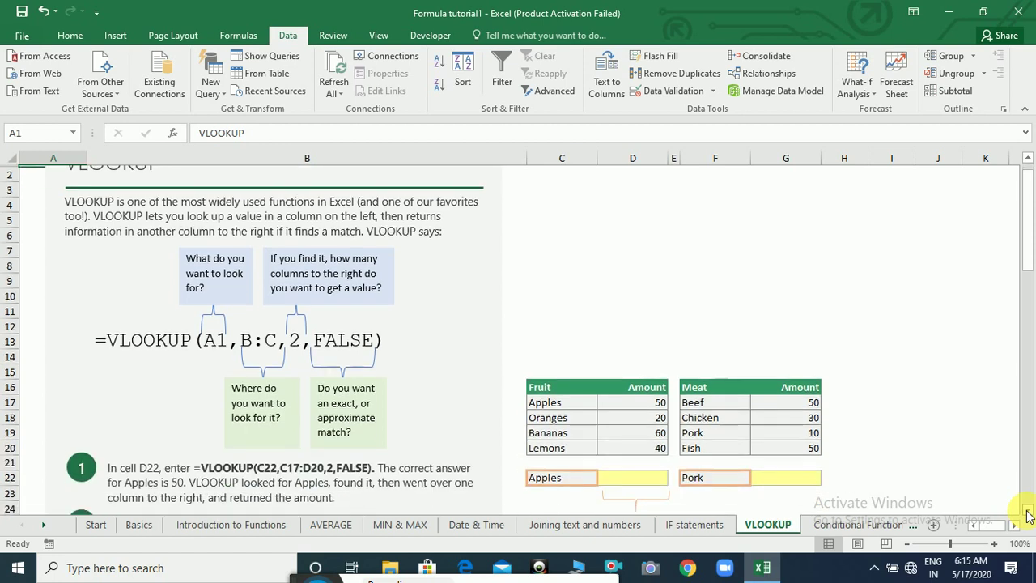
{"action": "scroll", "coordinate": [1027, 515], "scroll_direction": "down", "scroll_amount": 2}
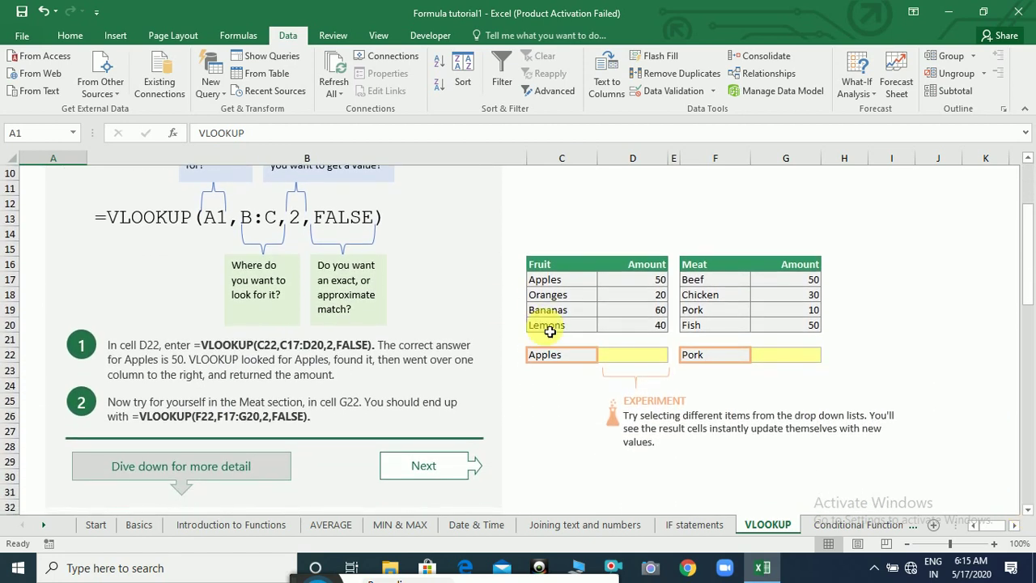
{"action": "left_click", "coordinate": [562, 359]}
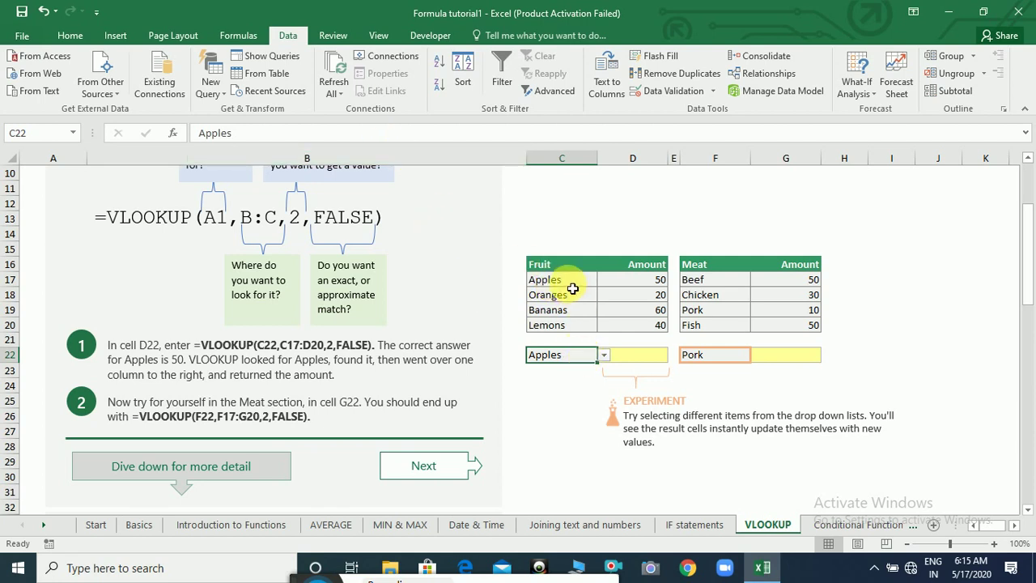
{"action": "left_click", "coordinate": [605, 355]}
{"action": "left_click", "coordinate": [569, 369]}
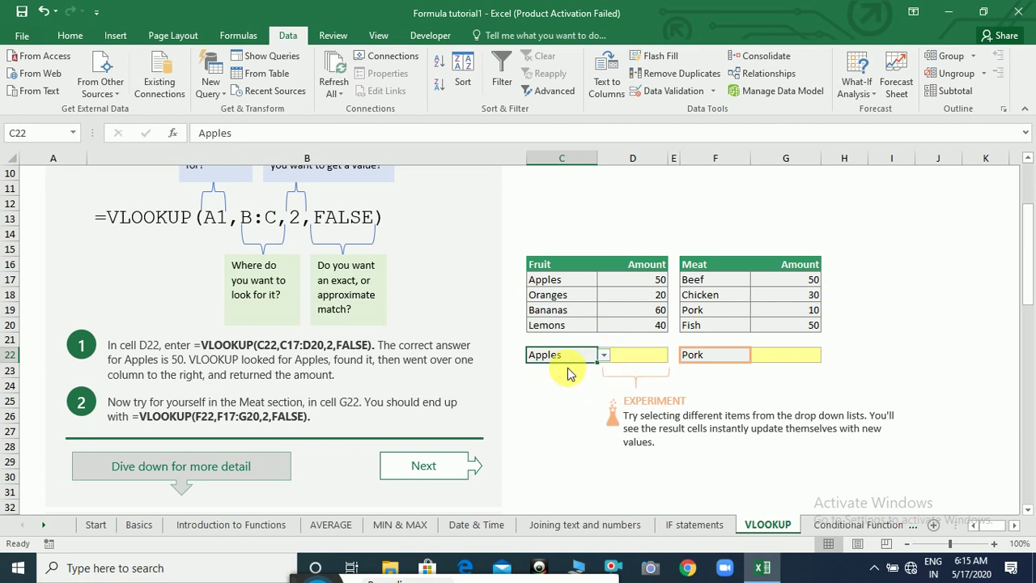
Look up the selected fruit's amount in D22 with =VLOOKUP(C22,C17:D20,2,FALSE).
{"action": "left_click", "coordinate": [635, 363]}
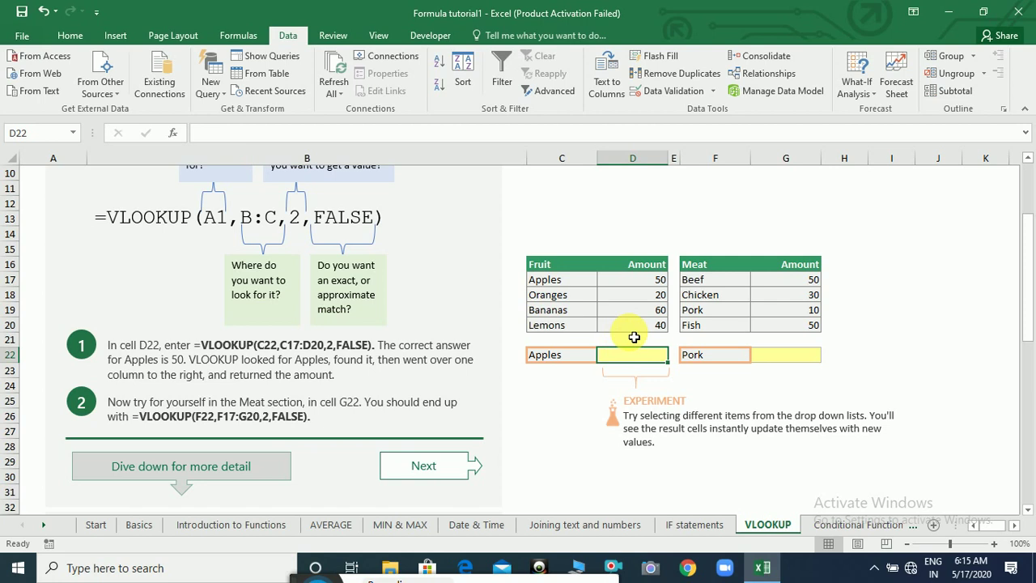
{"action": "type", "text": "=vlo"}
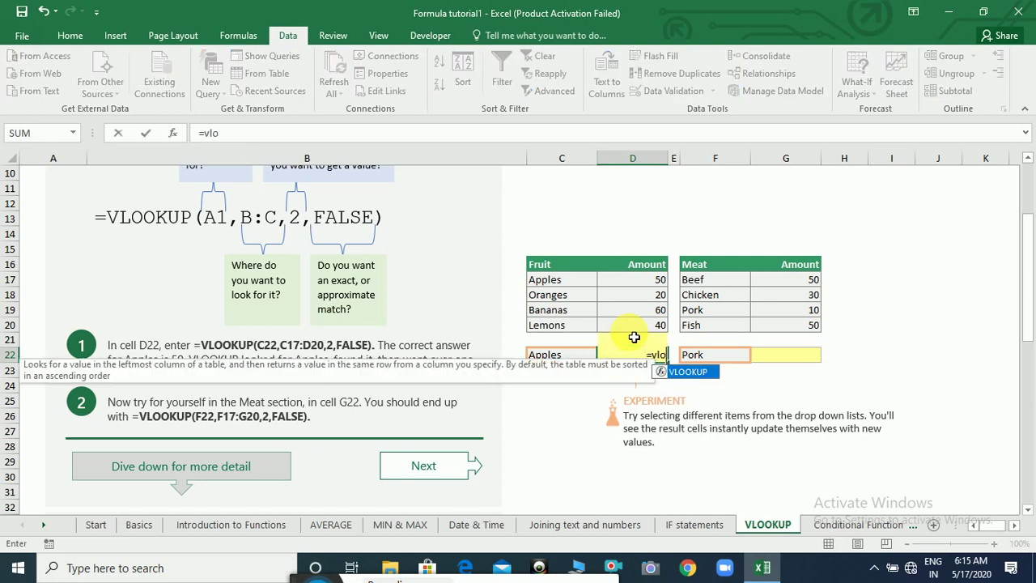
{"action": "type", "text": "okup("}
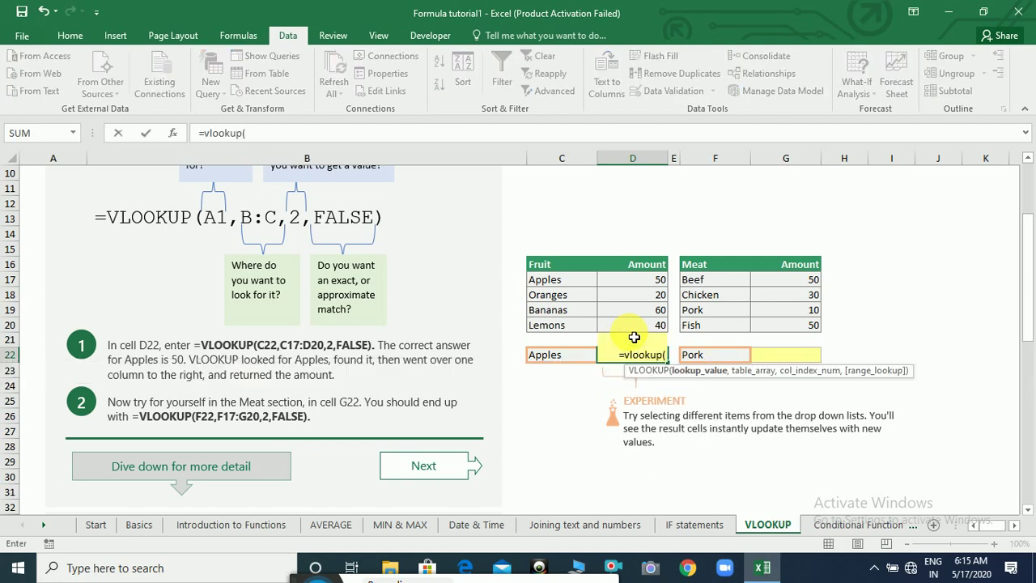
{"action": "left_click", "coordinate": [564, 362]}
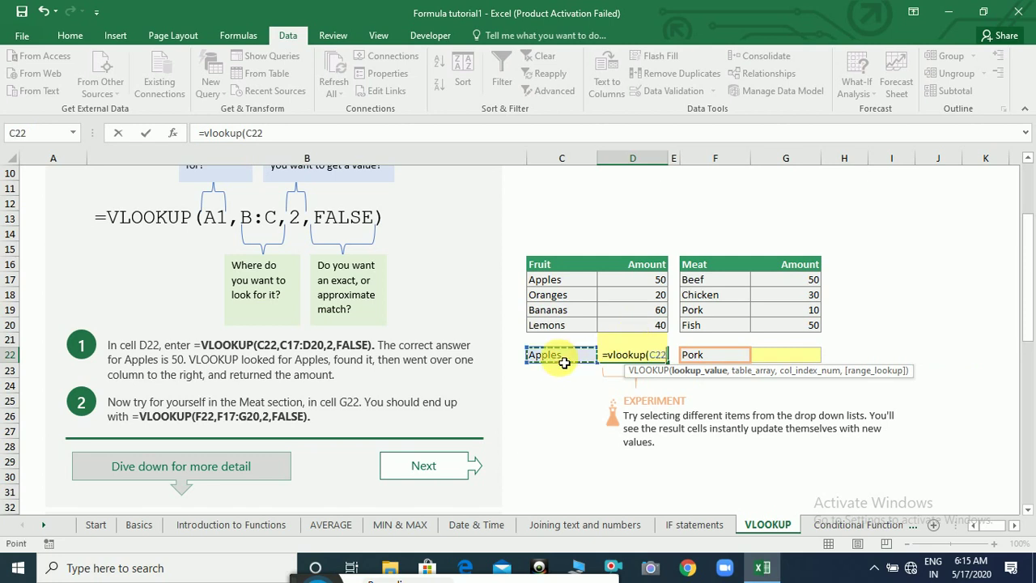
{"action": "type", "text": ","}
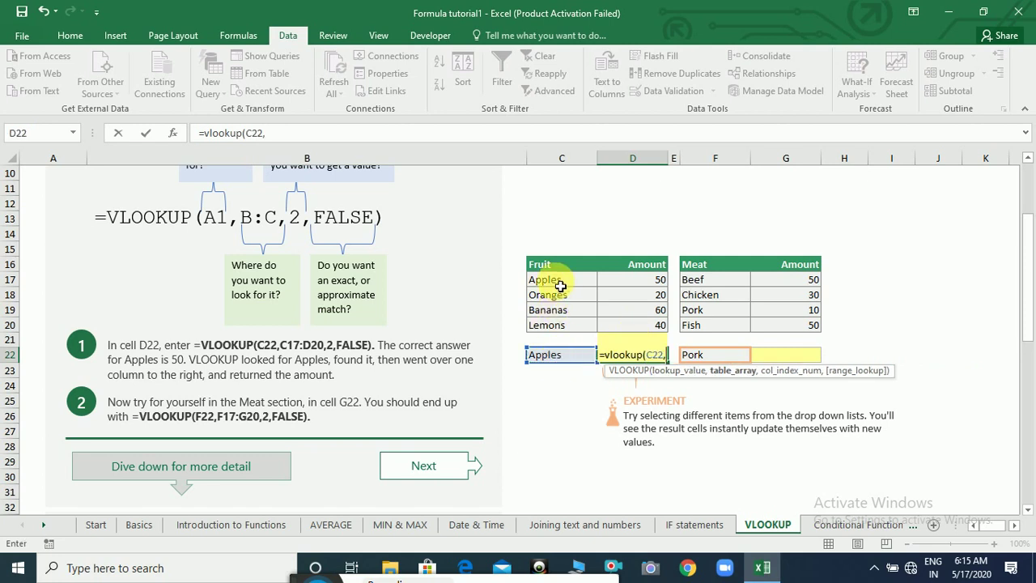
{"action": "left_click_drag", "start_coordinate": [558, 285], "coordinate": [632, 326]}
{"action": "type", "text": ","}
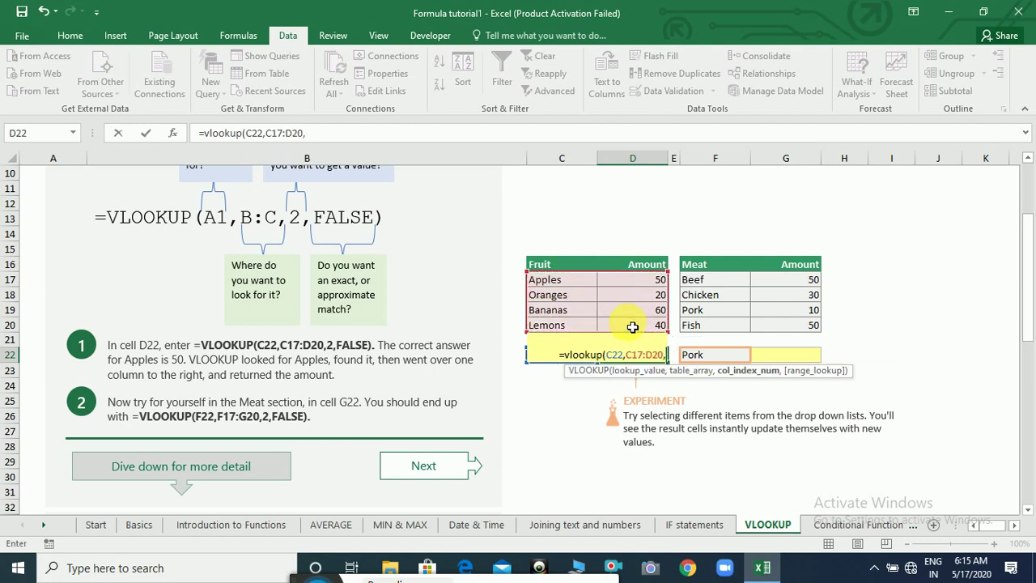
{"action": "type", "text": "2"}
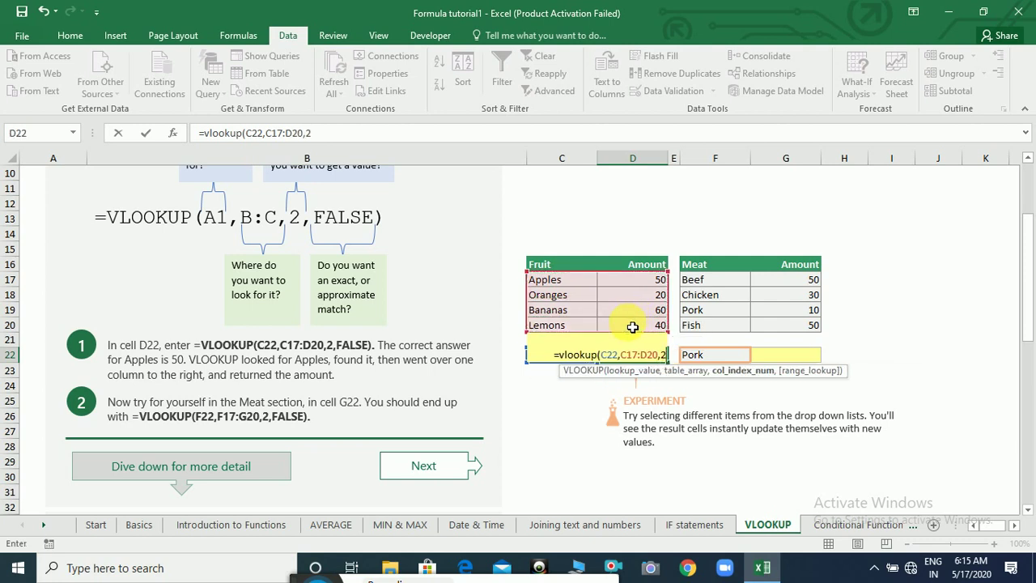
{"action": "type", "text": ","}
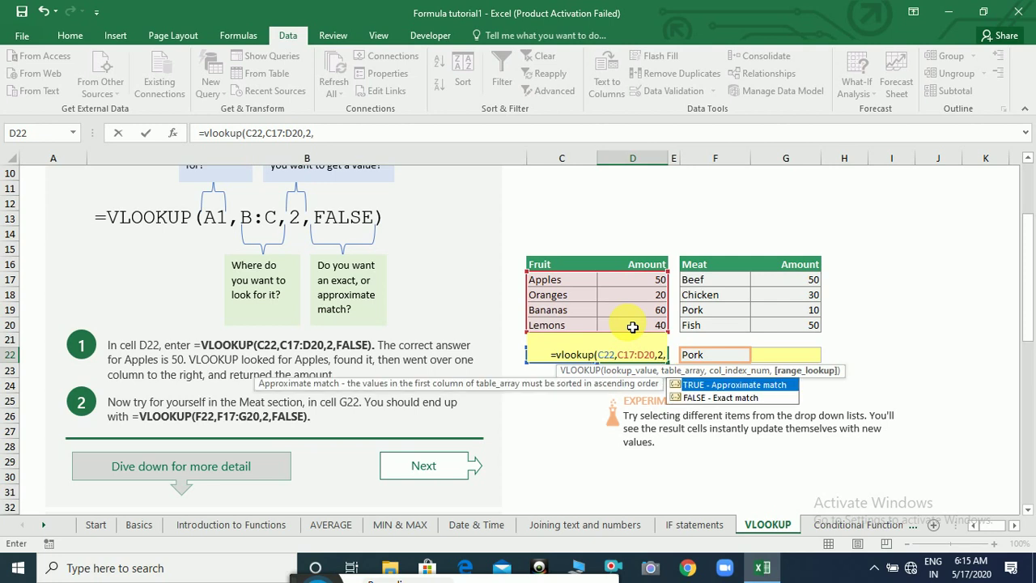
{"action": "type", "text": "false"}
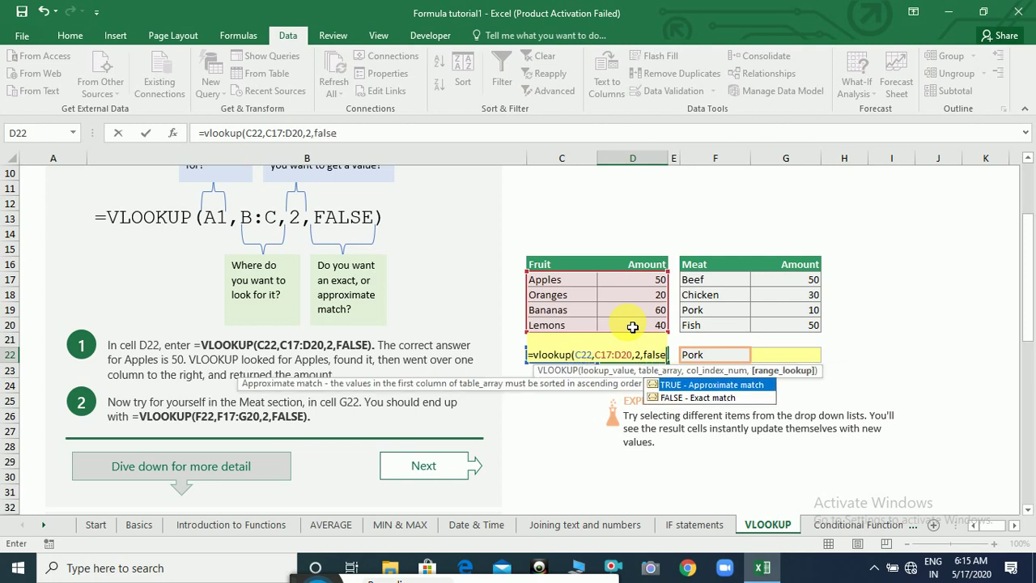
{"action": "key", "text": "Return"}
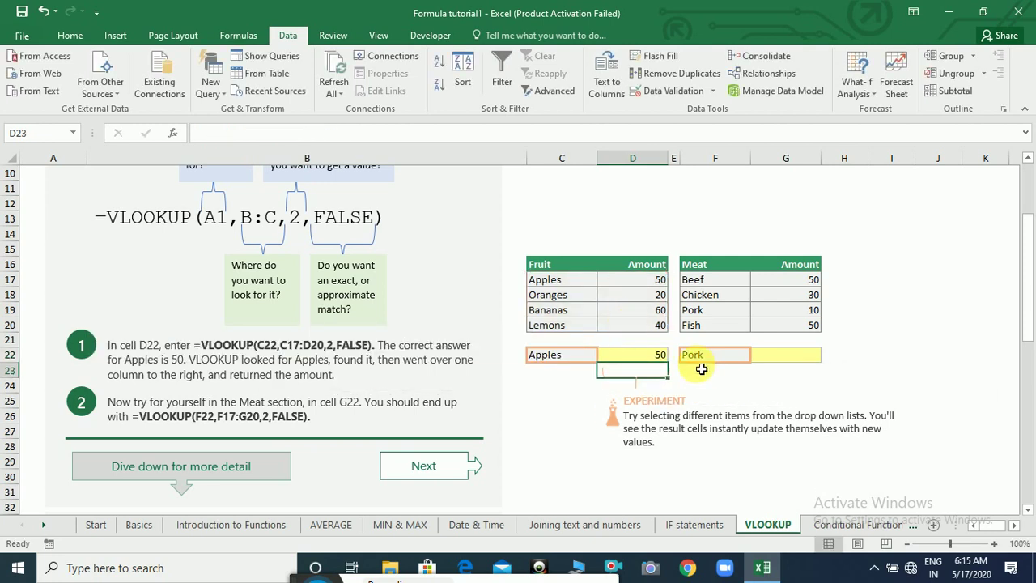
Test the fruit lookup by choosing Lemons and then Bananas in C22.
{"action": "left_click", "coordinate": [658, 281]}
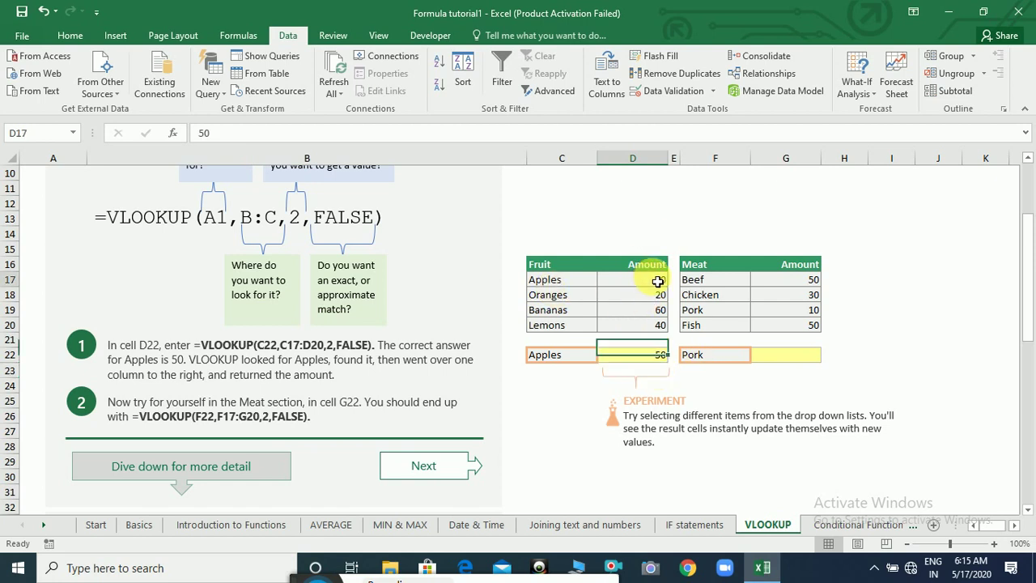
{"action": "left_click", "coordinate": [595, 356]}
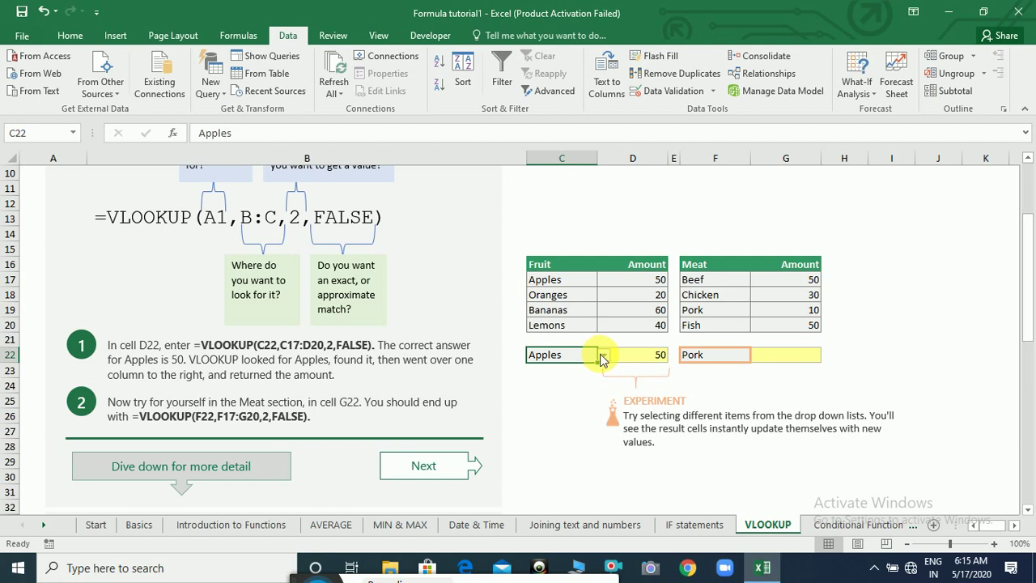
{"action": "left_click", "coordinate": [603, 355]}
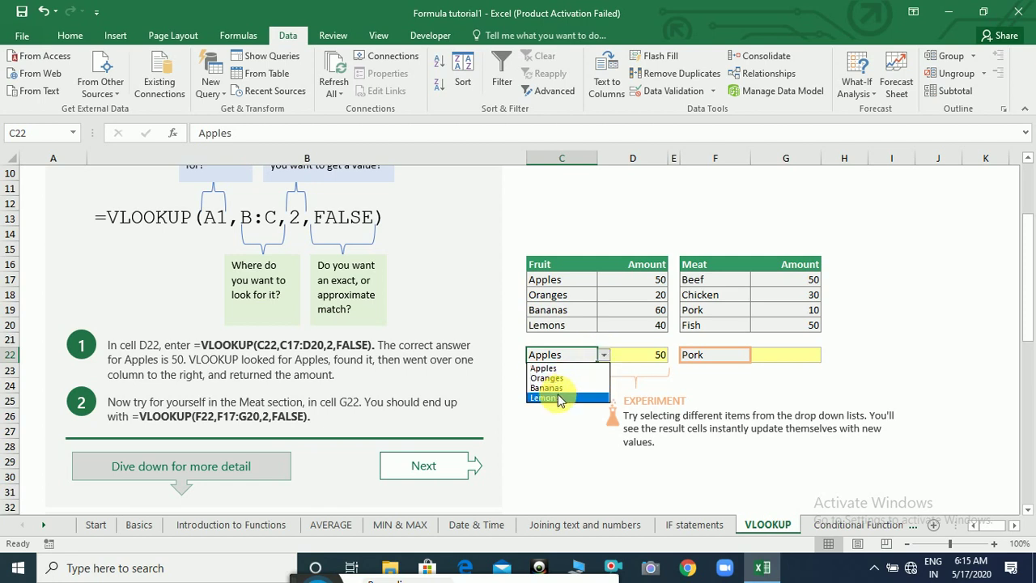
{"action": "left_click", "coordinate": [560, 398]}
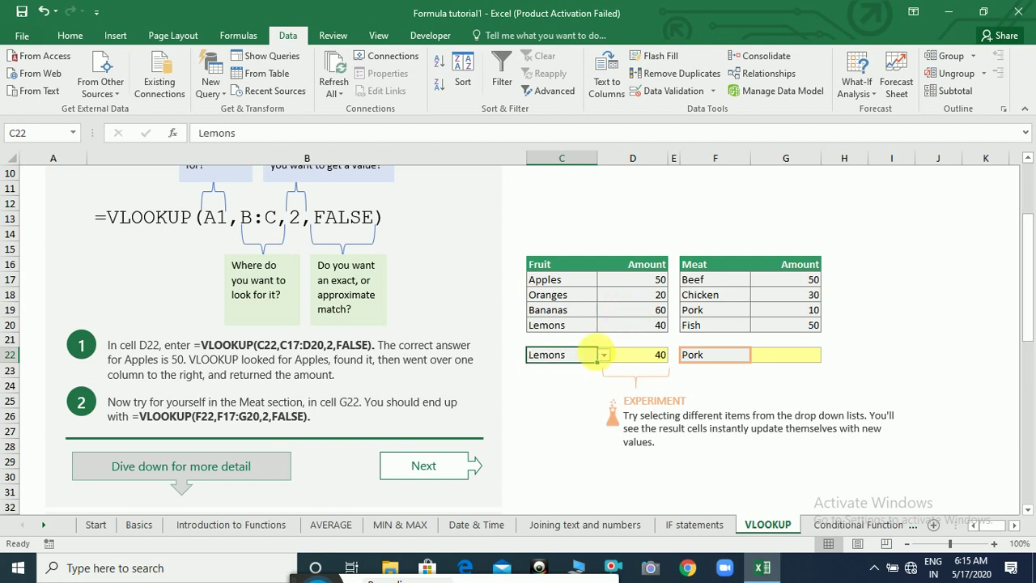
{"action": "left_click", "coordinate": [604, 356]}
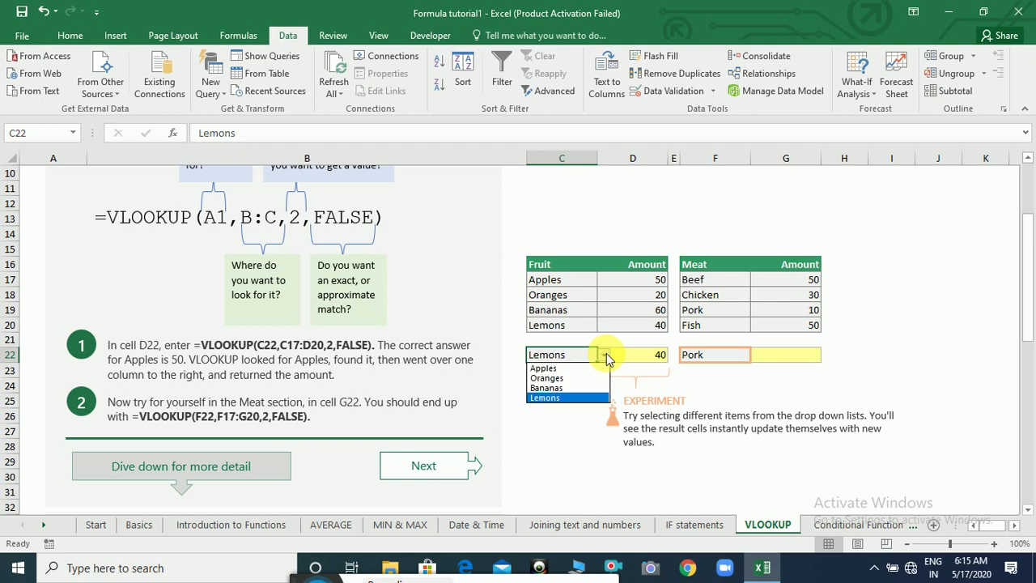
{"action": "left_click", "coordinate": [572, 388]}
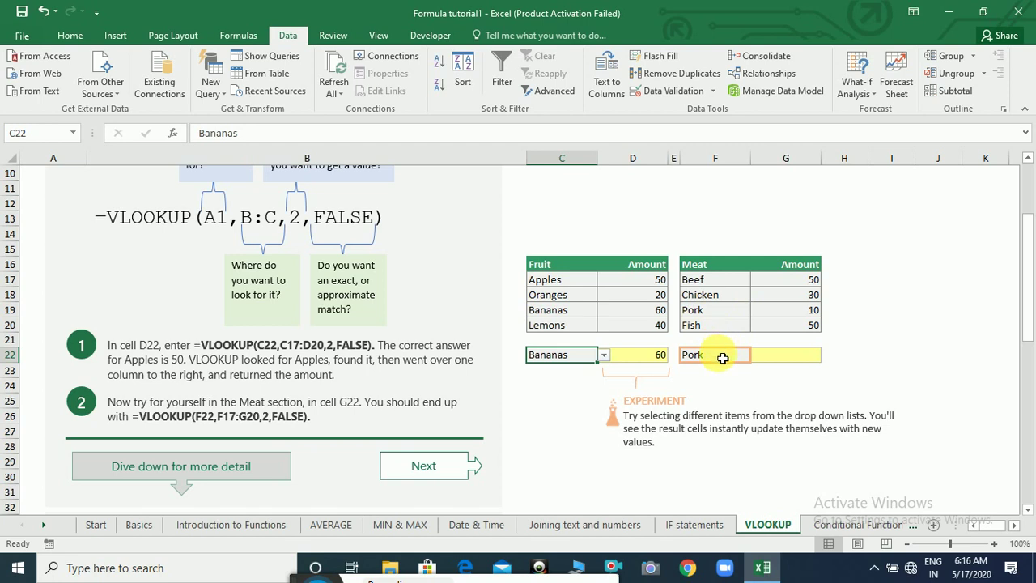
Clear the meat choice in F22 and the fruit choice in C22.
{"action": "left_click", "coordinate": [723, 357]}
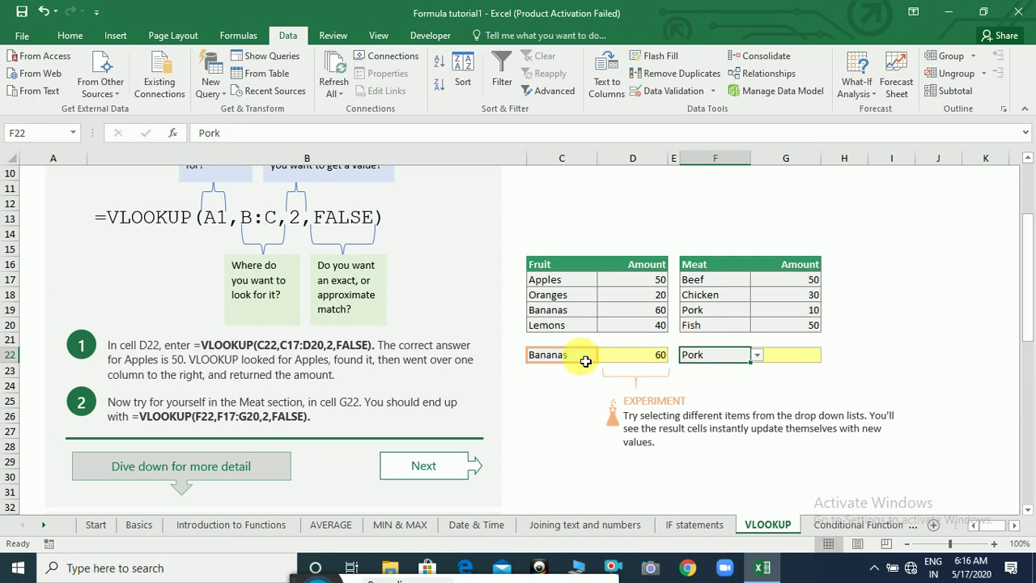
{"action": "key", "text": "Delete"}
{"action": "left_click", "coordinate": [565, 361]}
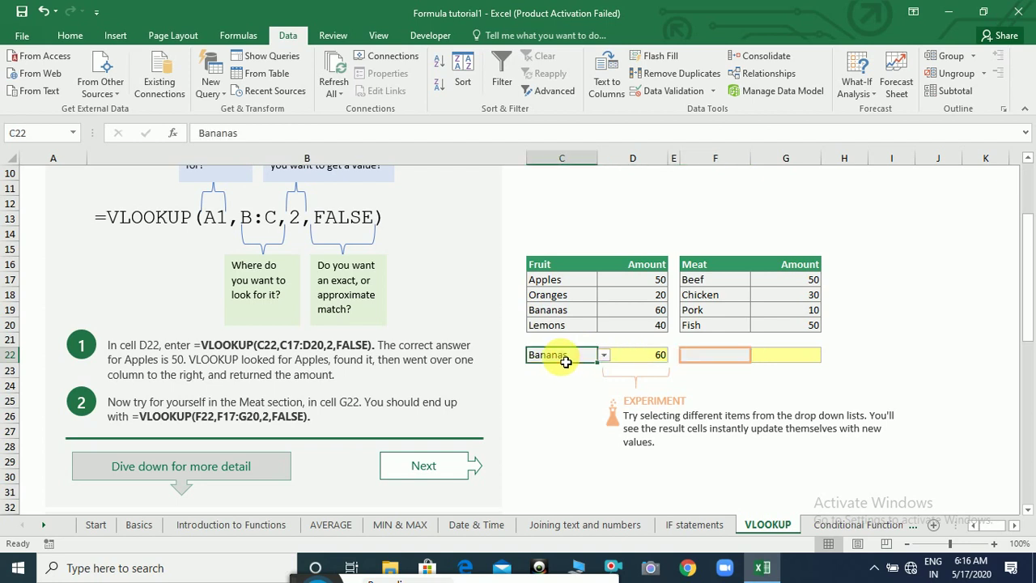
{"action": "key", "text": "Delete"}
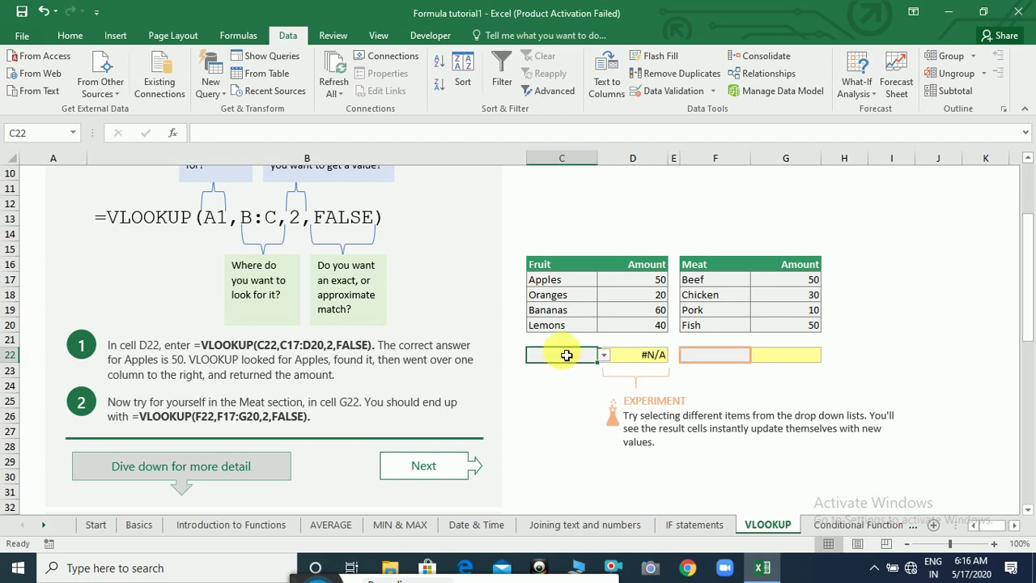
Choose Pork and then Chicken as the meat in F22, and check the fruit lookup formula in D22.
{"action": "left_click", "coordinate": [725, 358]}
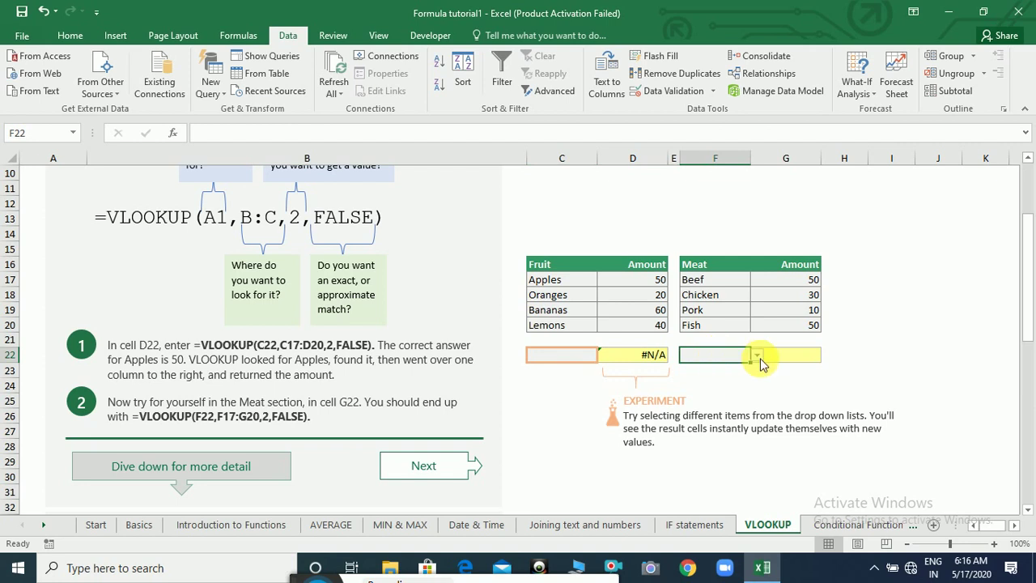
{"action": "left_click", "coordinate": [756, 356]}
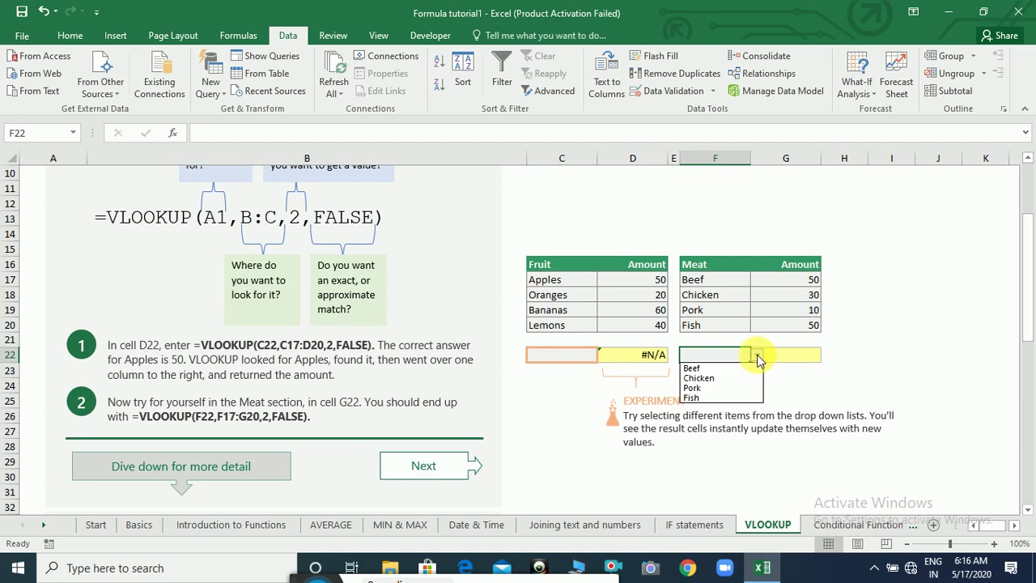
{"action": "left_click", "coordinate": [716, 389]}
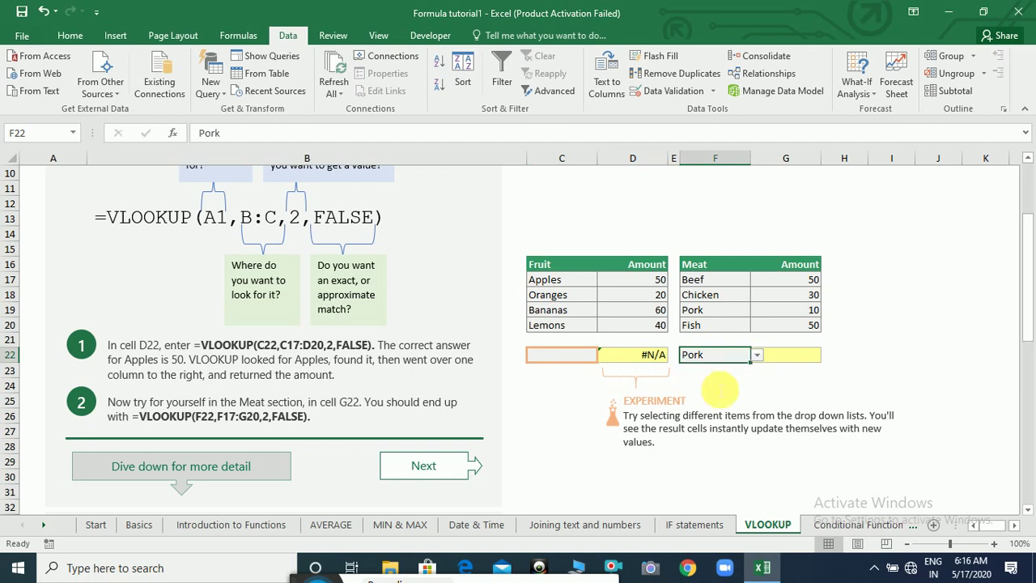
{"action": "left_click", "coordinate": [756, 356]}
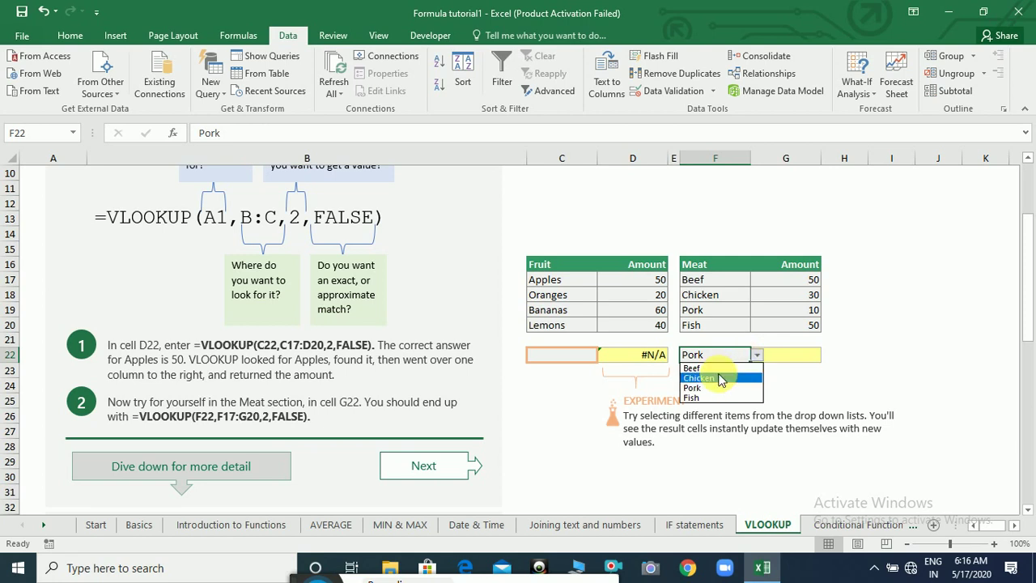
{"action": "left_click", "coordinate": [720, 379]}
{"action": "left_click", "coordinate": [786, 359]}
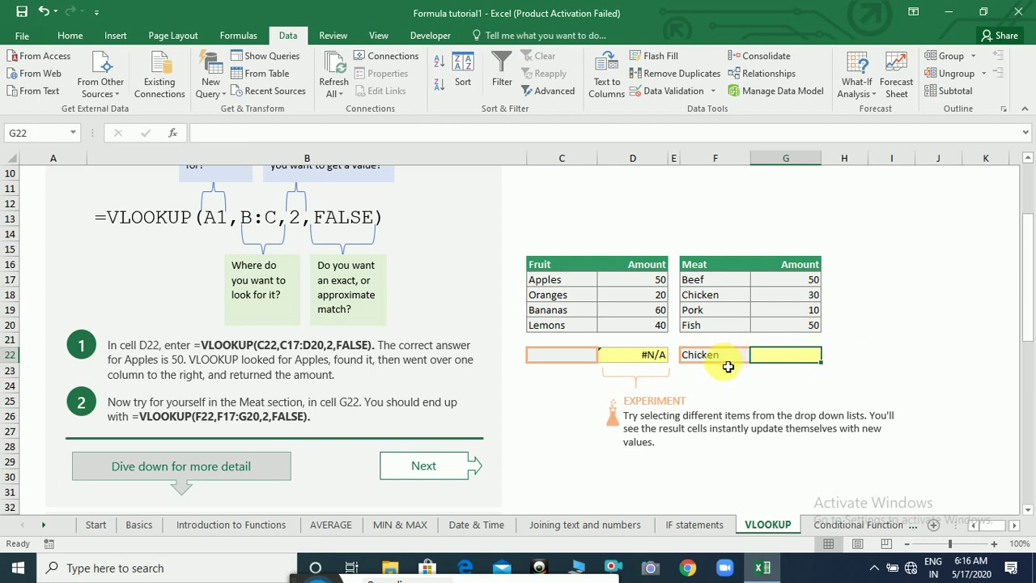
{"action": "left_click", "coordinate": [659, 360]}
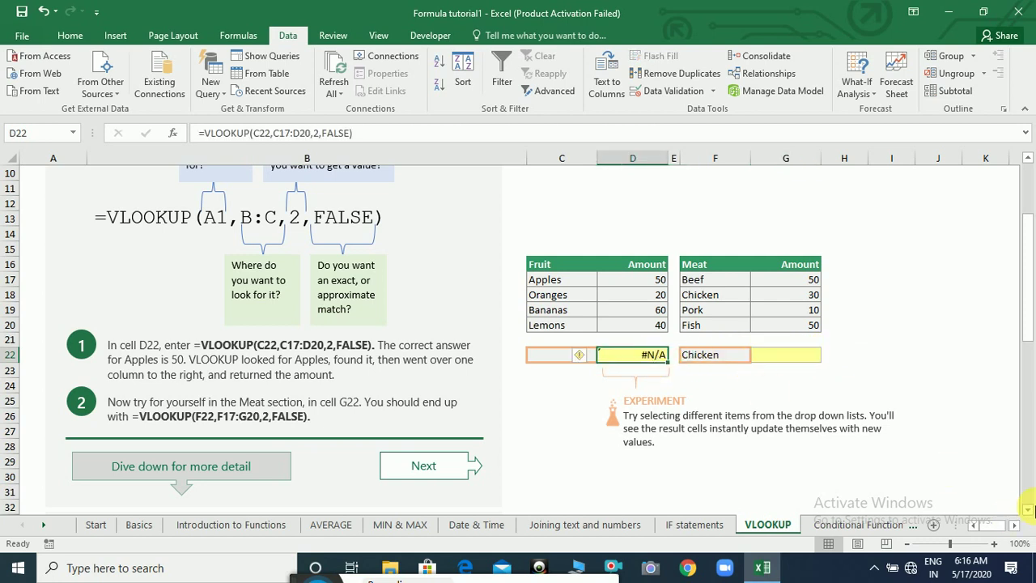
In the VLOOKUP and #N/A example, try Cookies as the item in C43 and clear the cell again.
{"action": "scroll", "coordinate": [1029, 511], "scroll_direction": "down", "scroll_amount": 4}
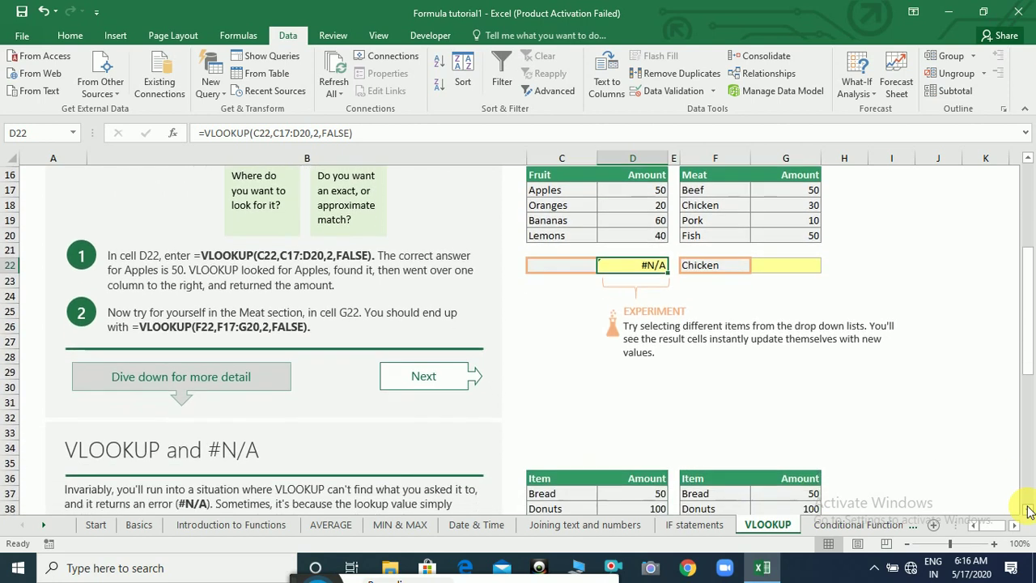
{"action": "scroll", "coordinate": [1029, 510], "scroll_direction": "down", "scroll_amount": 4}
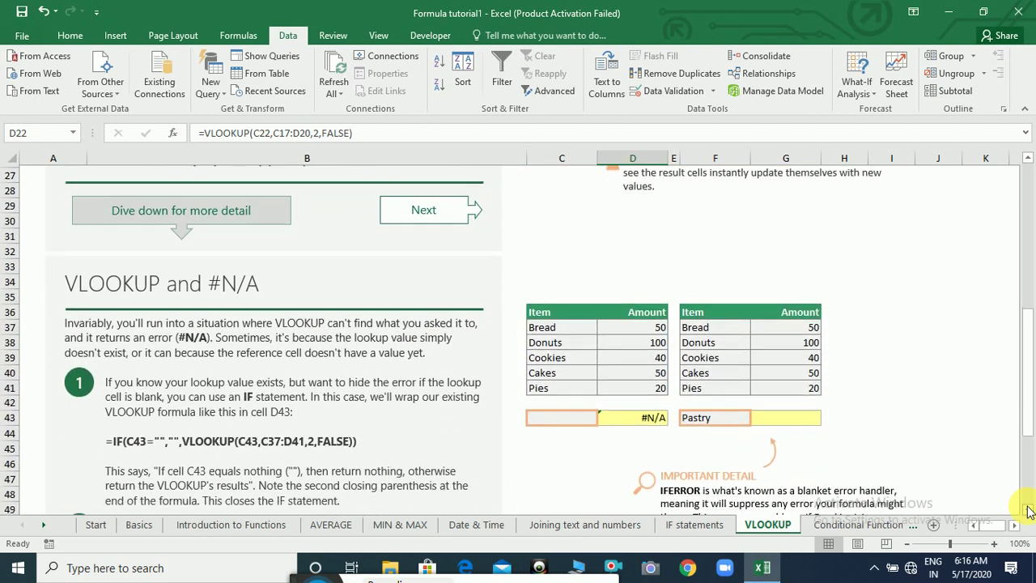
{"action": "scroll", "coordinate": [1029, 511], "scroll_direction": "down", "scroll_amount": 1}
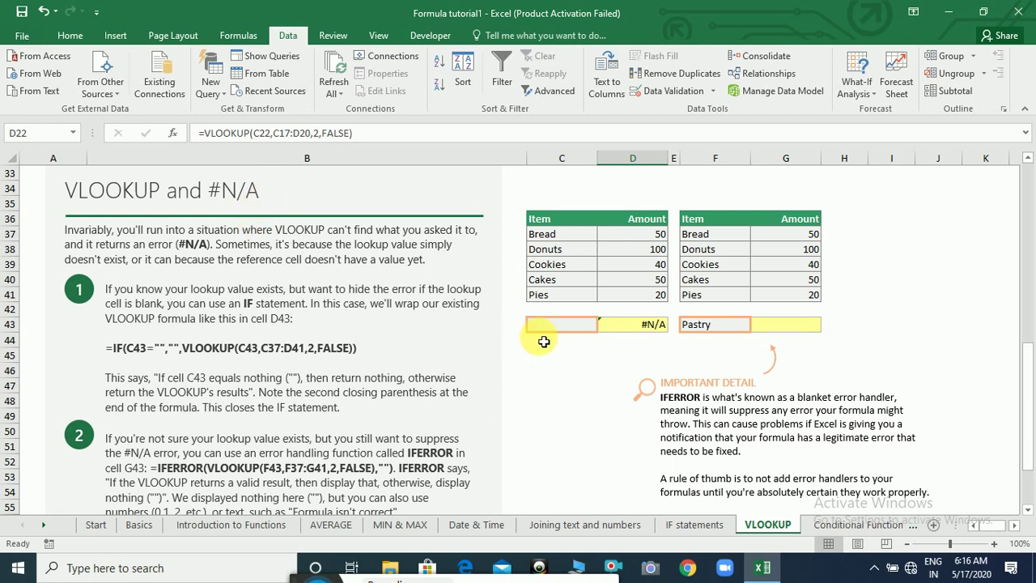
{"action": "left_click", "coordinate": [576, 331]}
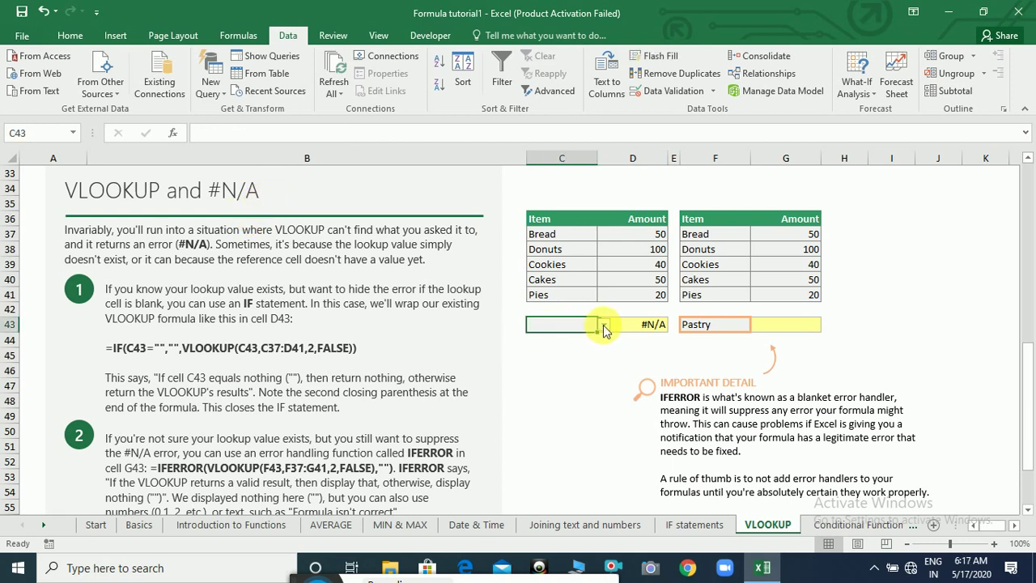
{"action": "left_click", "coordinate": [603, 324]}
{"action": "left_click", "coordinate": [552, 358]}
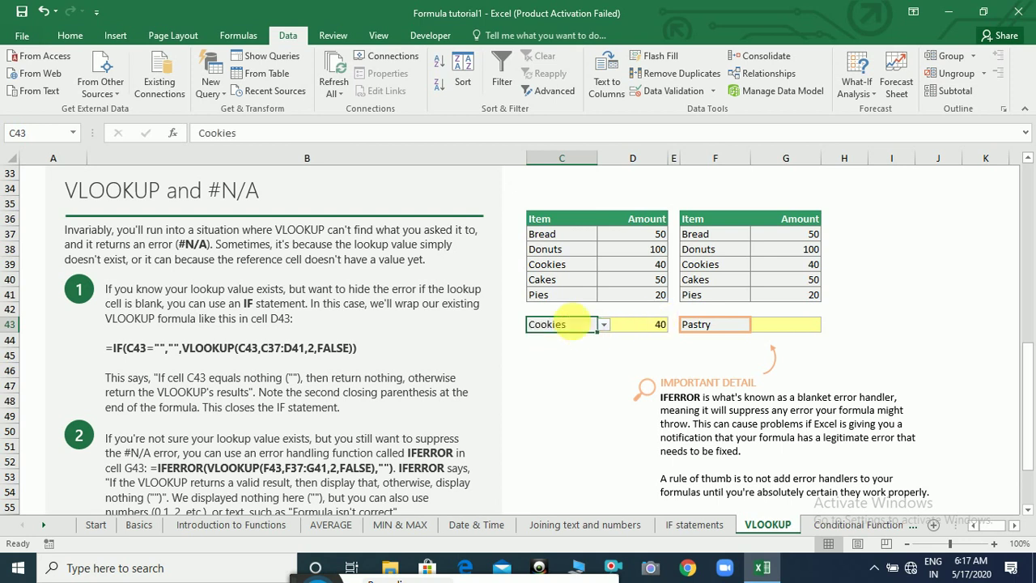
{"action": "key", "text": "Delete"}
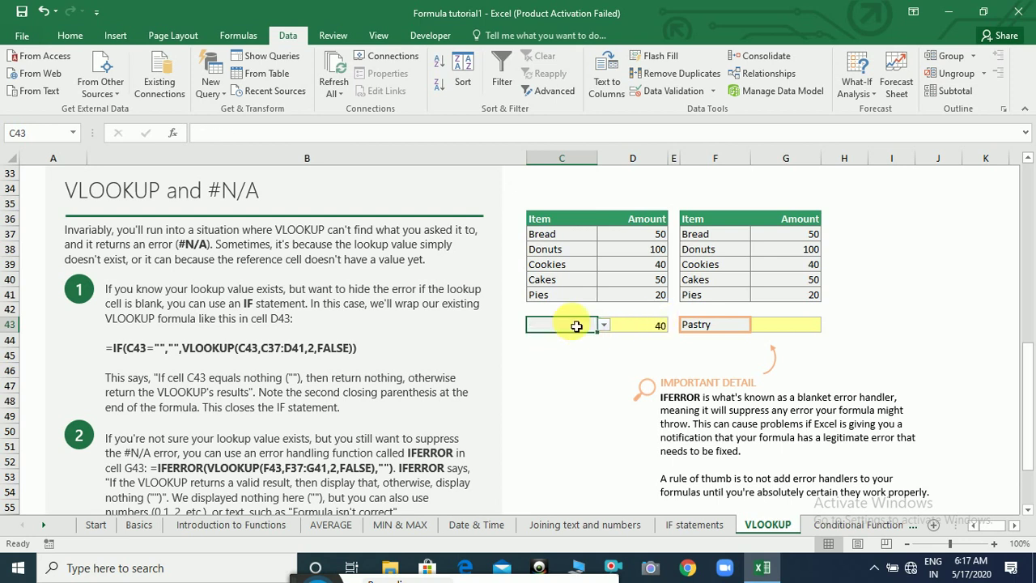
Check the item choices offered in F43 and inspect the lookup formula in G43.
{"action": "left_click", "coordinate": [706, 325]}
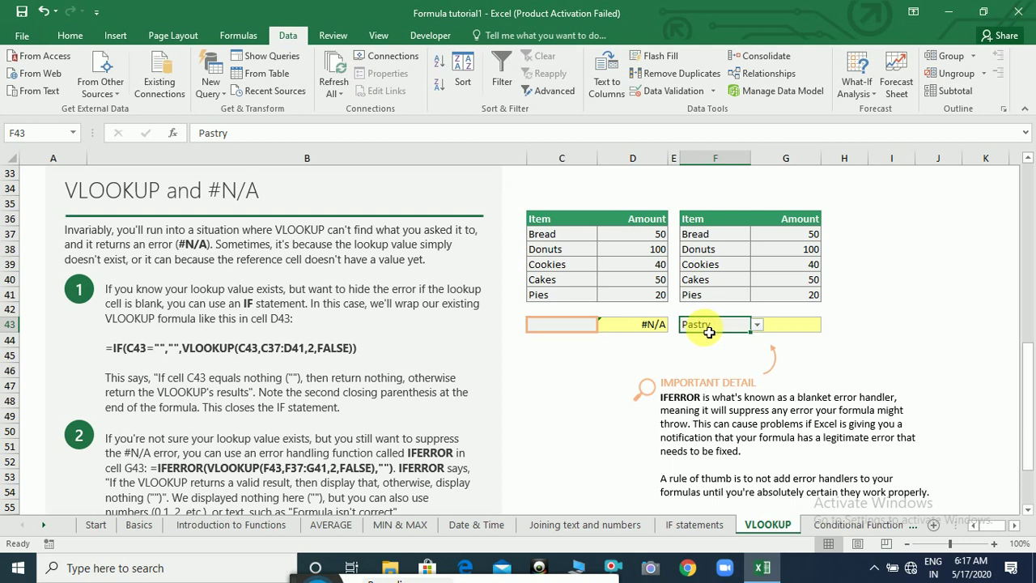
{"action": "left_click", "coordinate": [758, 326]}
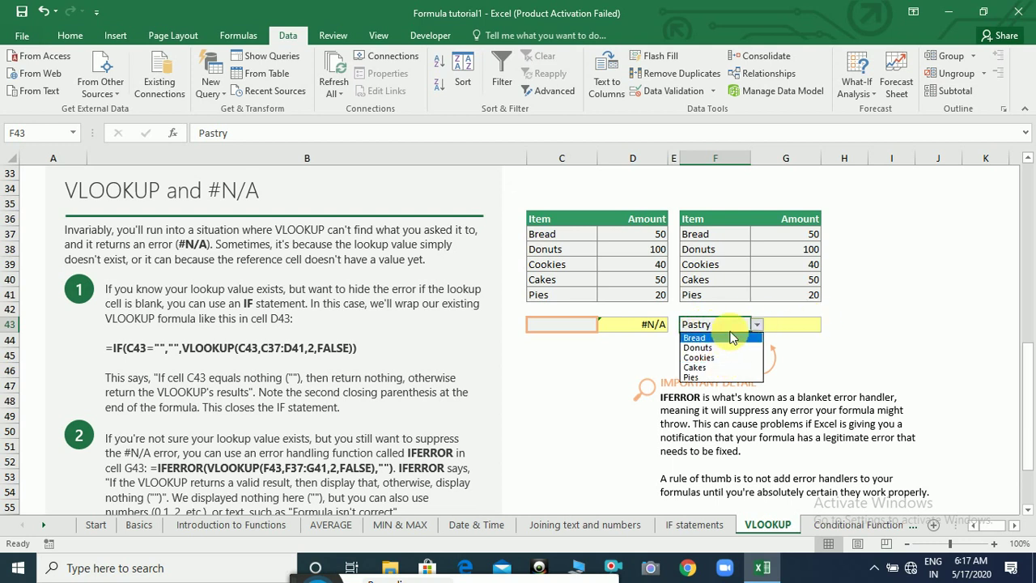
{"action": "left_click", "coordinate": [727, 324]}
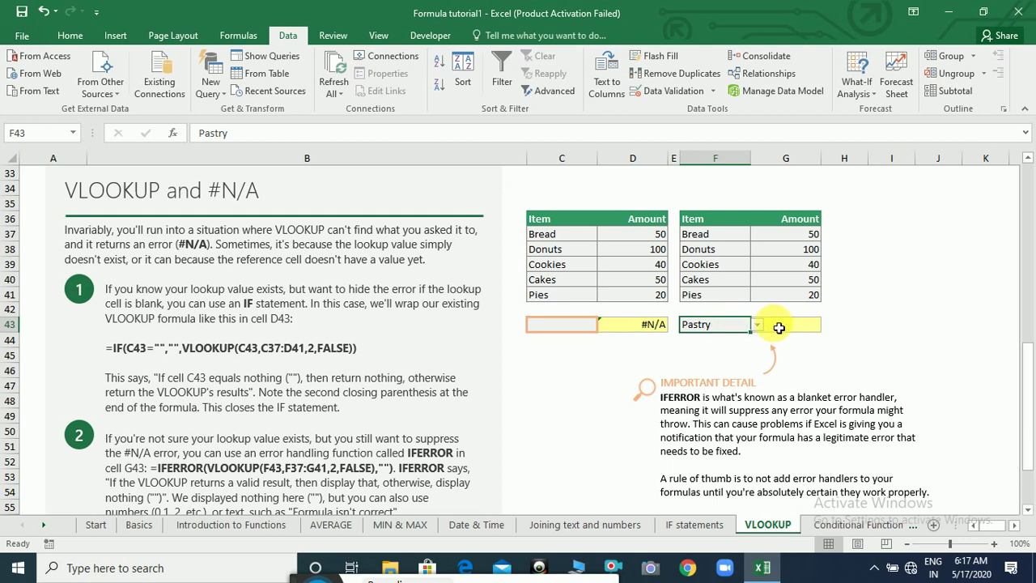
{"action": "left_click", "coordinate": [779, 327]}
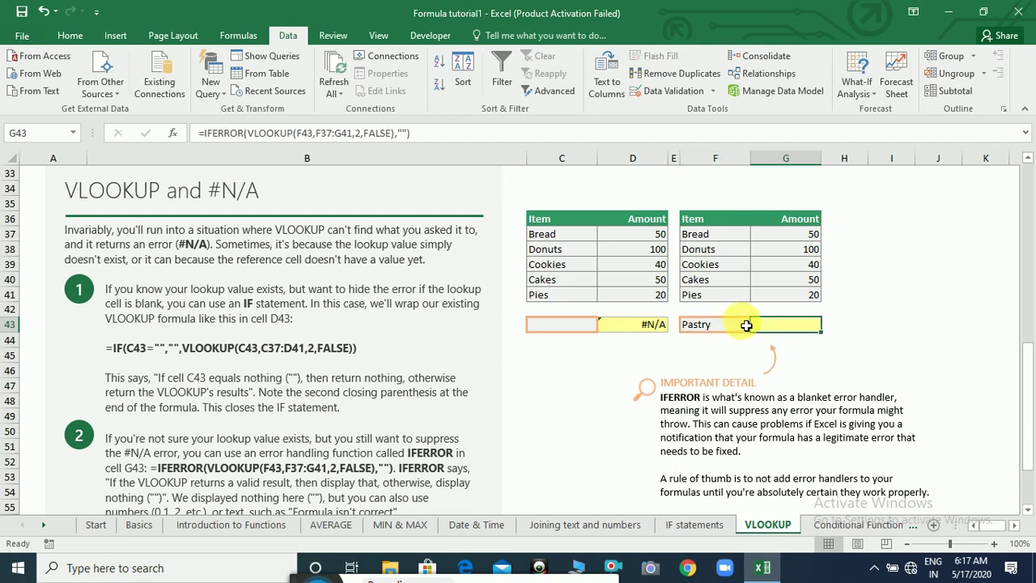
Wrap the lookup formula in D43 in IFERROR with a blank result on error: =IFERROR(VLOOKUP(C43,C37:D41,2,FALSE),"").
{"action": "left_click", "coordinate": [665, 329]}
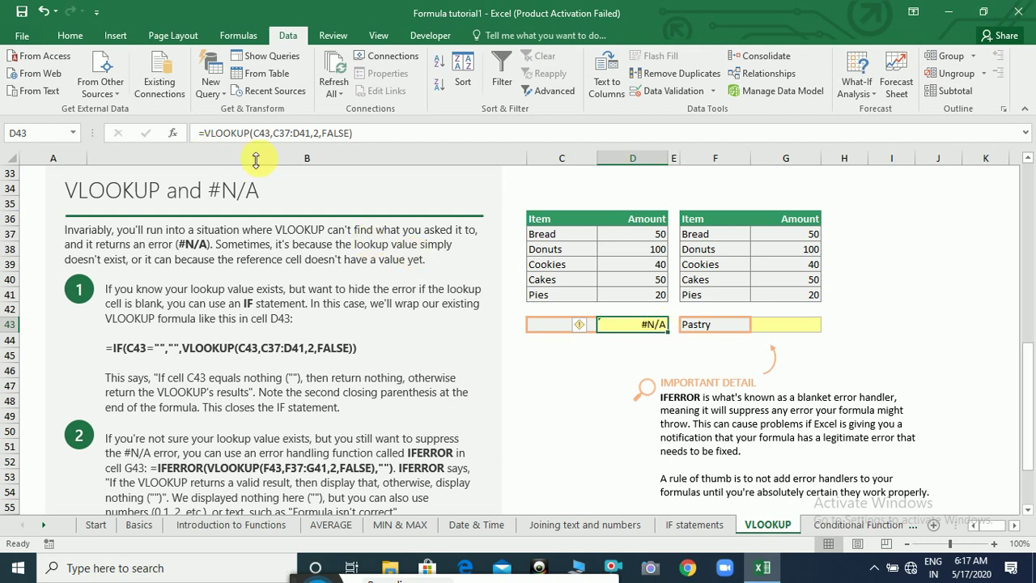
{"action": "key", "text": "F2"}
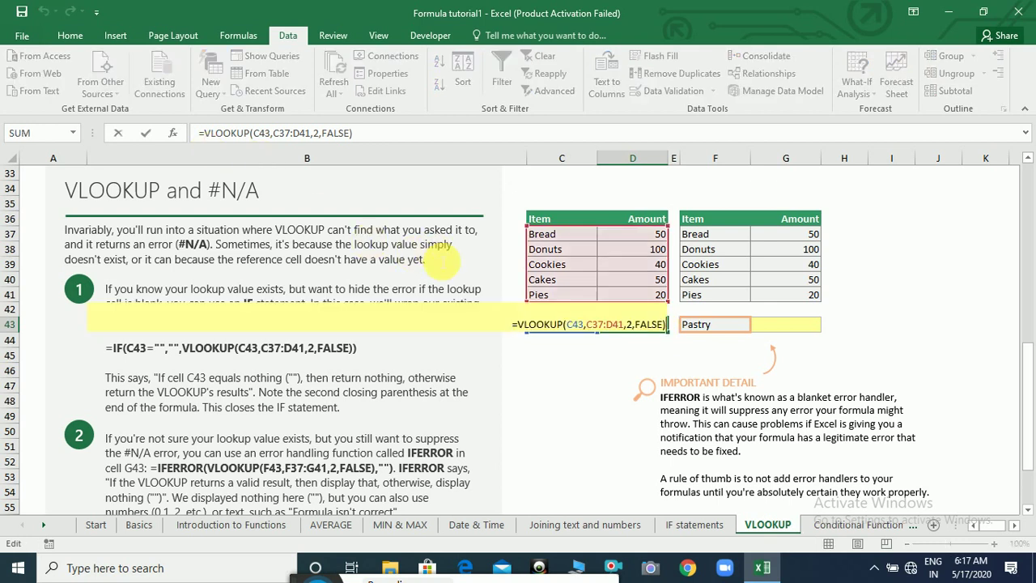
{"action": "key", "text": "Left"}
{"action": "key", "text": "Left"}
{"action": "key", "text": "Left"}
{"action": "key", "text": "Left"}
{"action": "key", "text": "Left"}
{"action": "key", "text": "Left"}
{"action": "key", "text": "Left"}
{"action": "key", "text": "Left"}
{"action": "key", "text": "Left"}
{"action": "key", "text": "Left"}
{"action": "key", "text": "Left"}
{"action": "key", "text": "Left"}
{"action": "key", "text": "Left"}
{"action": "key", "text": "Left"}
{"action": "key", "text": "Left"}
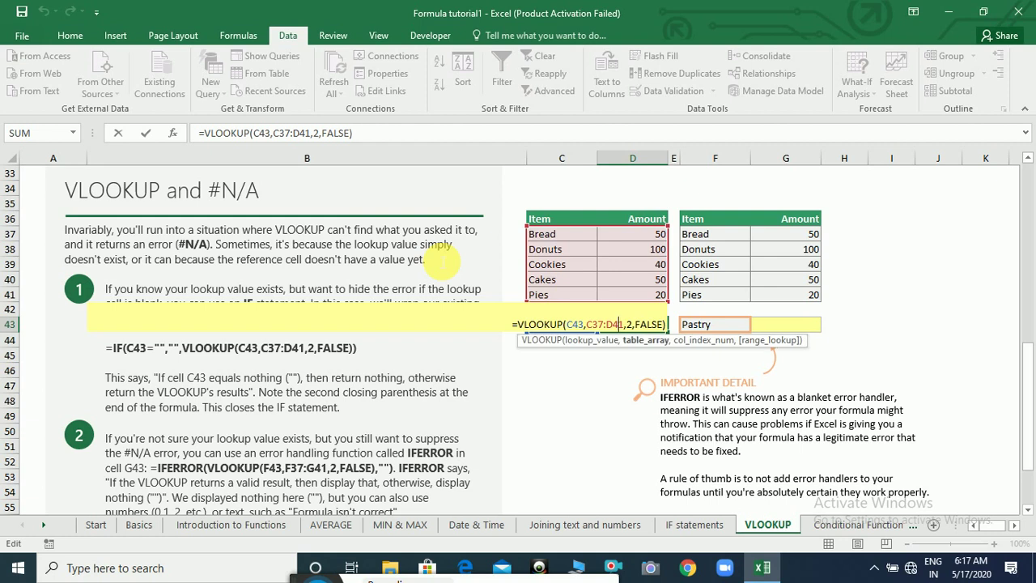
{"action": "key", "text": "Left"}
{"action": "key", "text": "Left"}
{"action": "key", "text": "Left"}
{"action": "key", "text": "Left"}
{"action": "key", "text": "Left"}
{"action": "key", "text": "Left"}
{"action": "key", "text": "Left"}
{"action": "key", "text": "Left"}
{"action": "key", "text": "Left"}
{"action": "key", "text": "Left"}
{"action": "key", "text": "Left"}
{"action": "key", "text": "Left"}
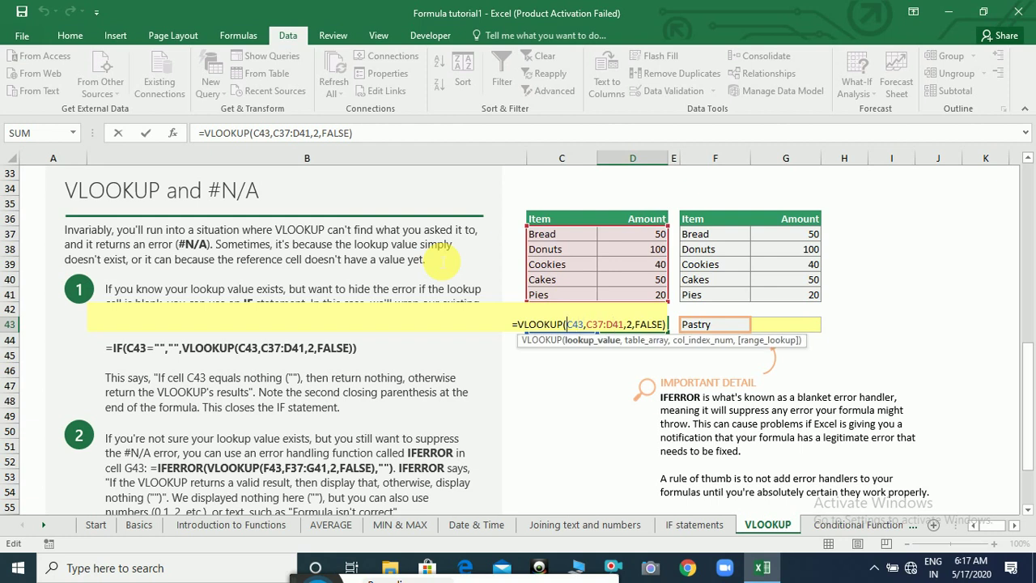
{"action": "key", "text": "Left"}
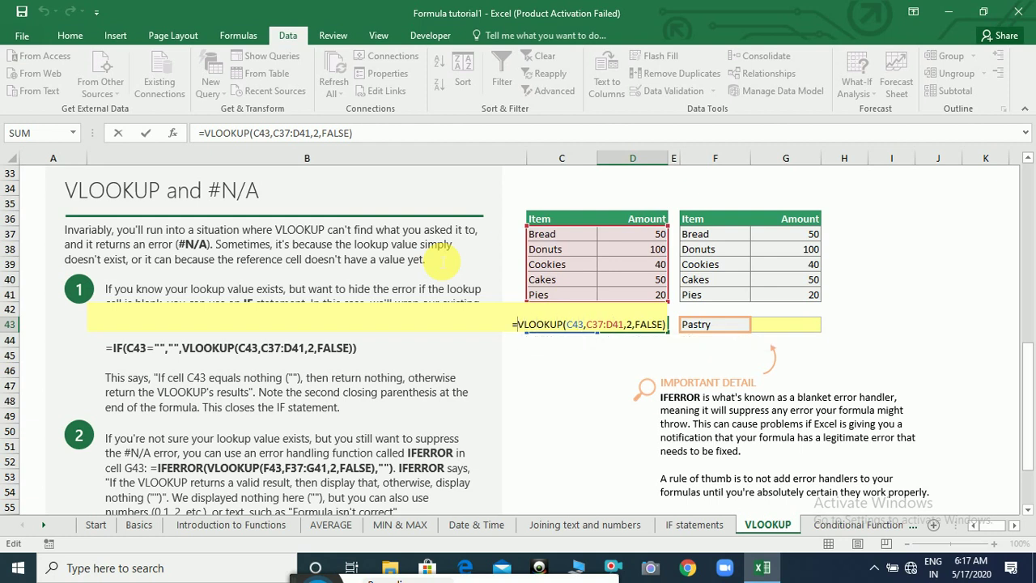
{"action": "type", "text": "iferr"}
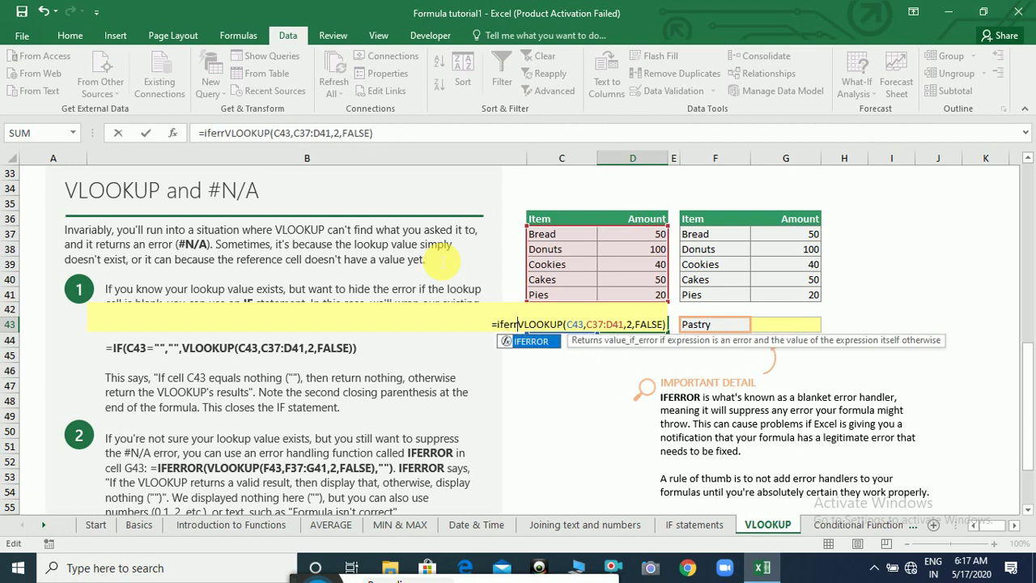
{"action": "type", "text": "or("}
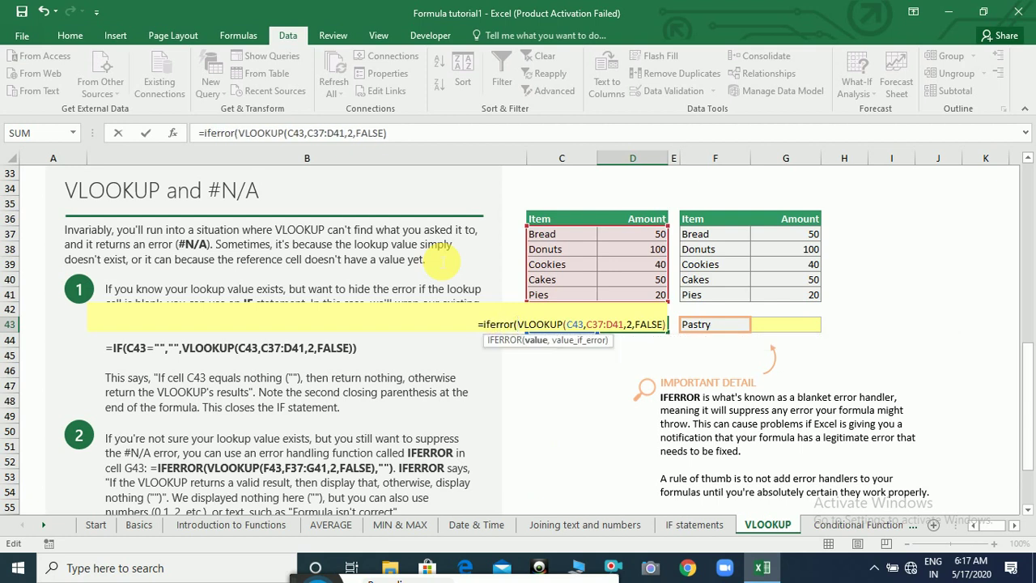
{"action": "key", "text": "Right"}
{"action": "key", "text": "Right"}
{"action": "key", "text": "Right"}
{"action": "key", "text": "Right"}
{"action": "key", "text": "Right"}
{"action": "key", "text": "Right"}
{"action": "key", "text": "Right"}
{"action": "key", "text": "Right"}
{"action": "key", "text": "Right"}
{"action": "key", "text": "Right"}
{"action": "key", "text": "Right"}
{"action": "key", "text": "Right"}
{"action": "key", "text": "Right"}
{"action": "key", "text": "Right"}
{"action": "key", "text": "Right"}
{"action": "key", "text": "Right"}
{"action": "key", "text": "Right"}
{"action": "key", "text": "Right"}
{"action": "key", "text": "Right"}
{"action": "key", "text": "Right"}
{"action": "key", "text": "Right"}
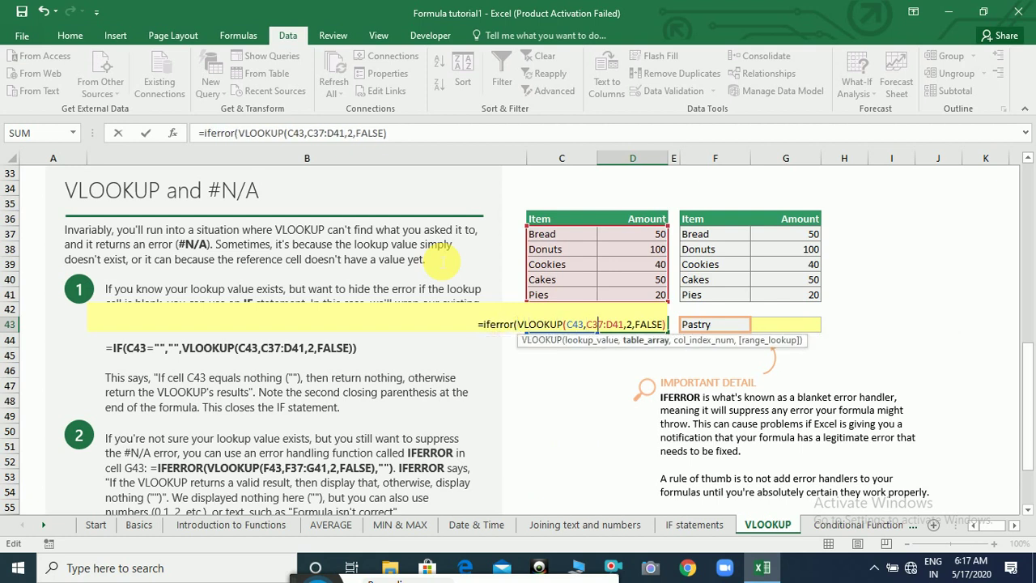
{"action": "key", "text": "Right"}
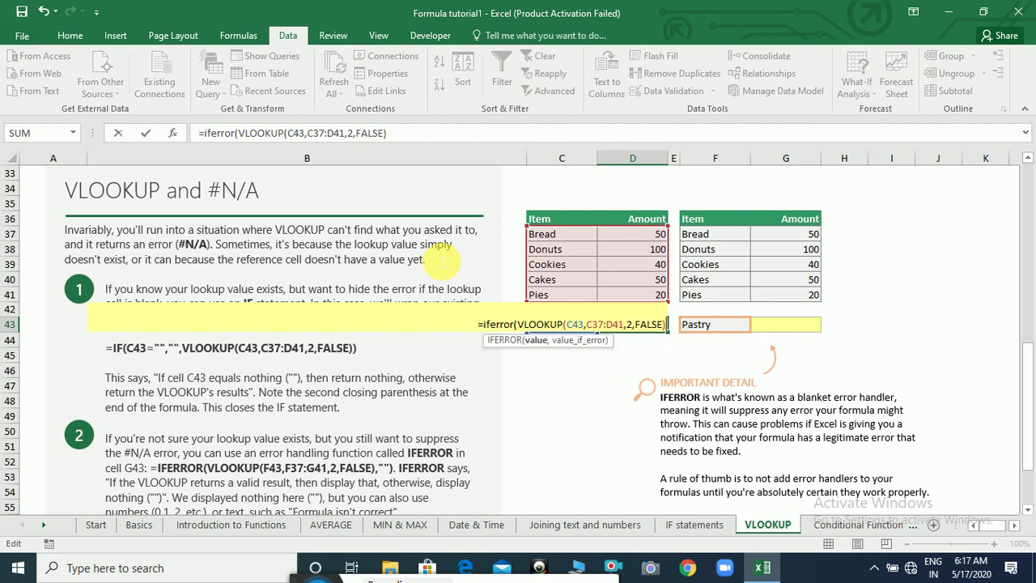
{"action": "type", "text": ","}
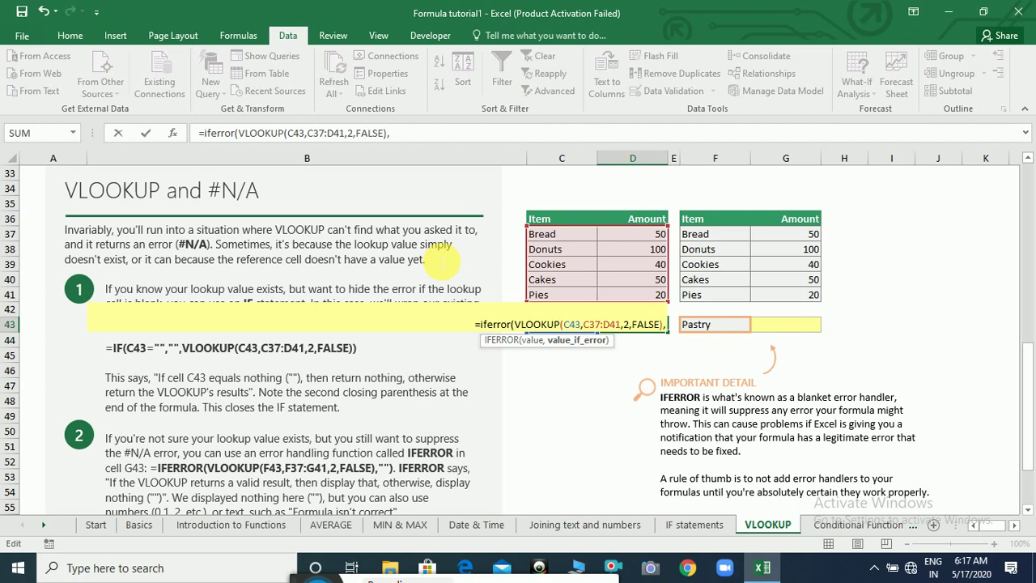
{"action": "type", "text": "\"\""}
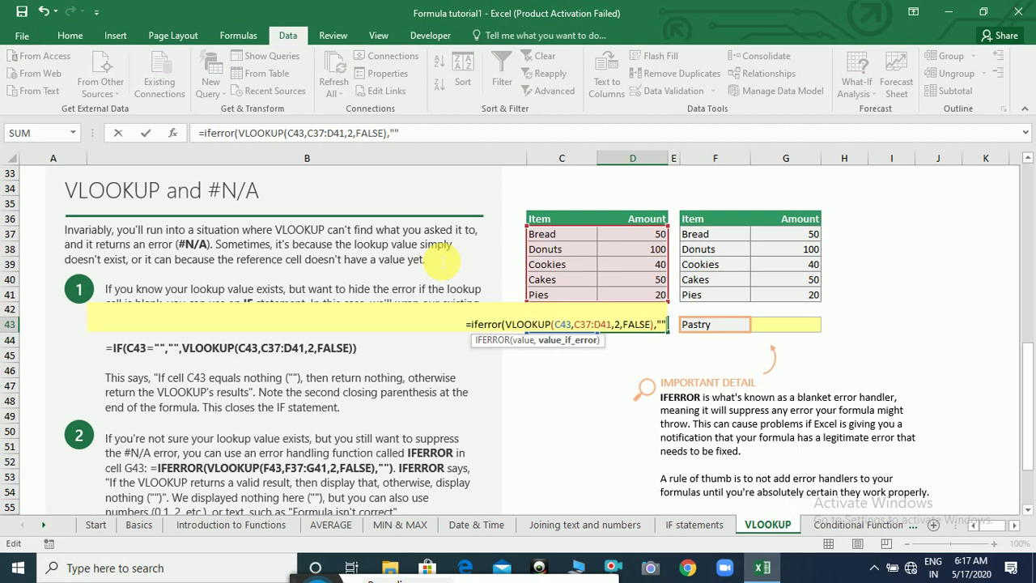
{"action": "type", "text": ")"}
{"action": "key", "text": "Return"}
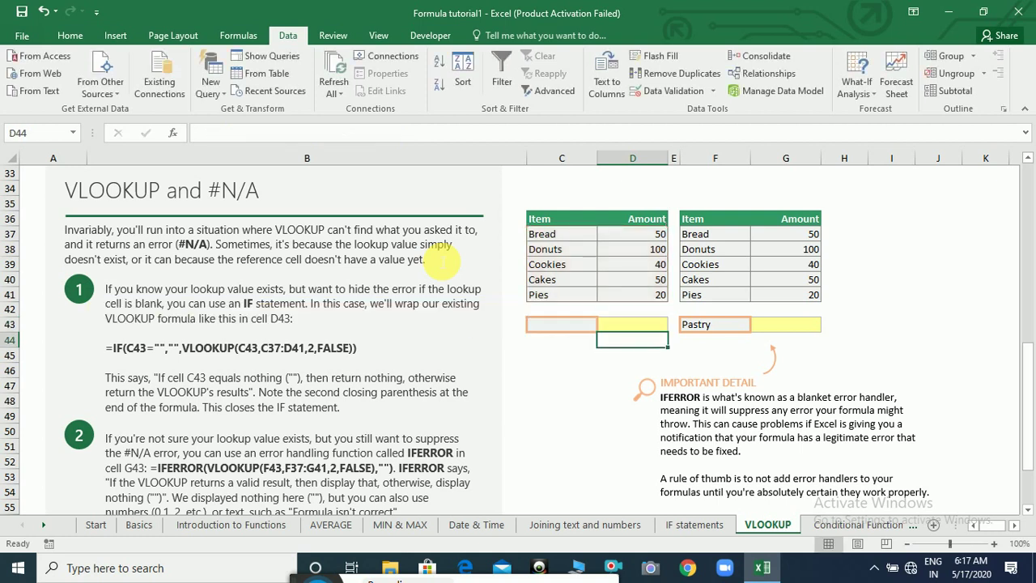
Try to enter Lux, an item outside the list, in C43, and cancel the entry.
{"action": "left_click", "coordinate": [568, 327]}
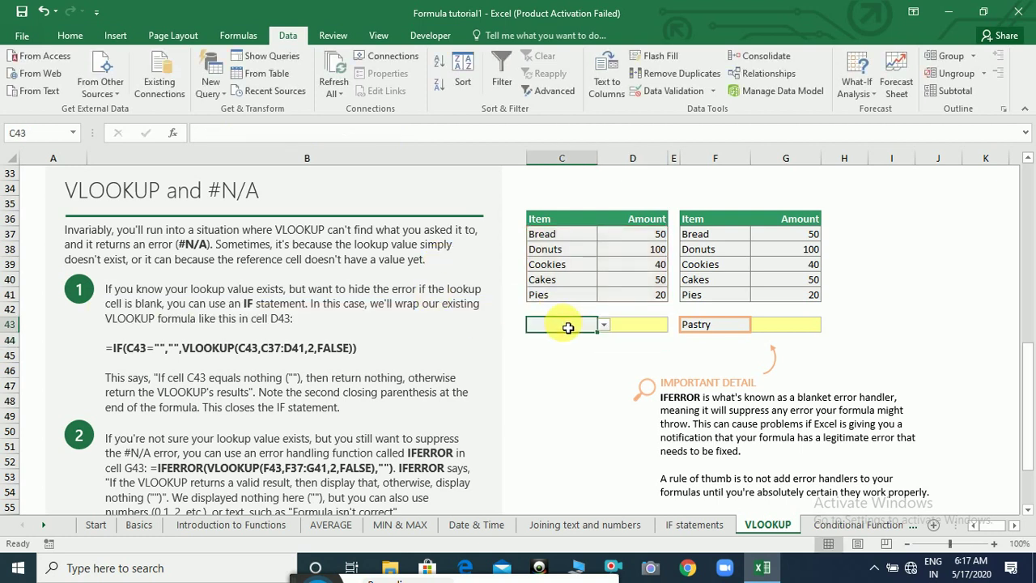
{"action": "type", "text": "Lux"}
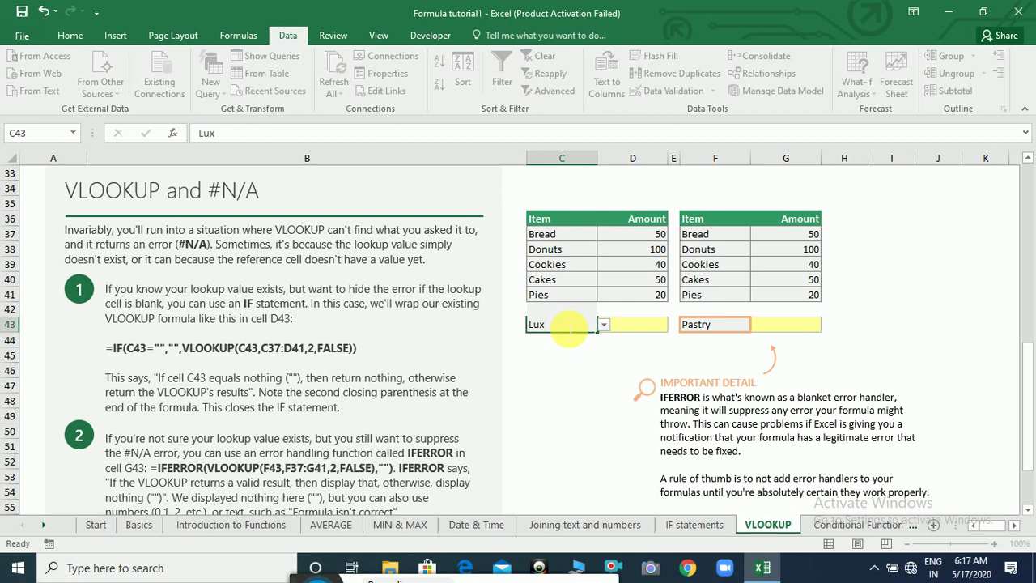
{"action": "key", "text": "Return"}
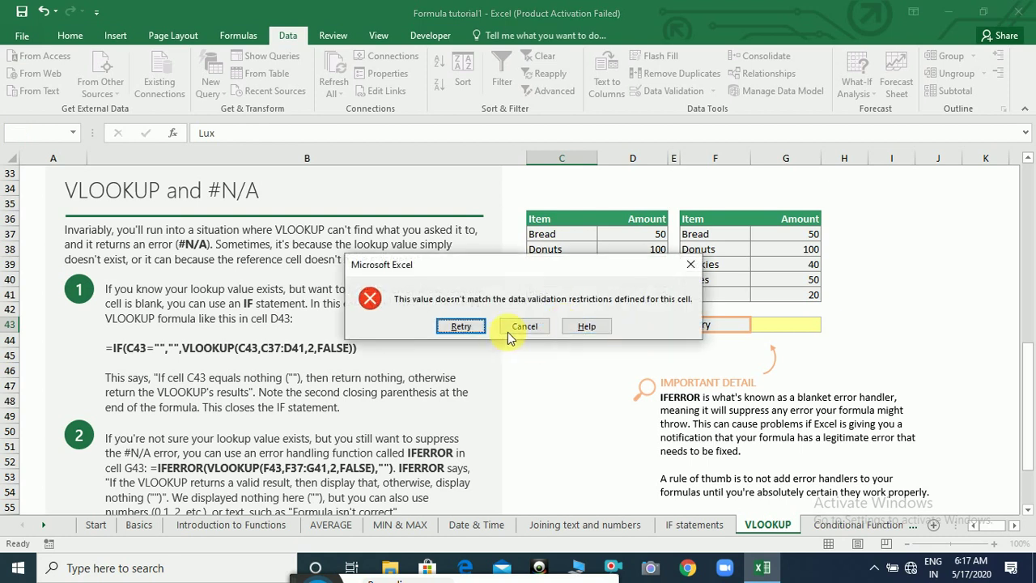
{"action": "left_click", "coordinate": [524, 327]}
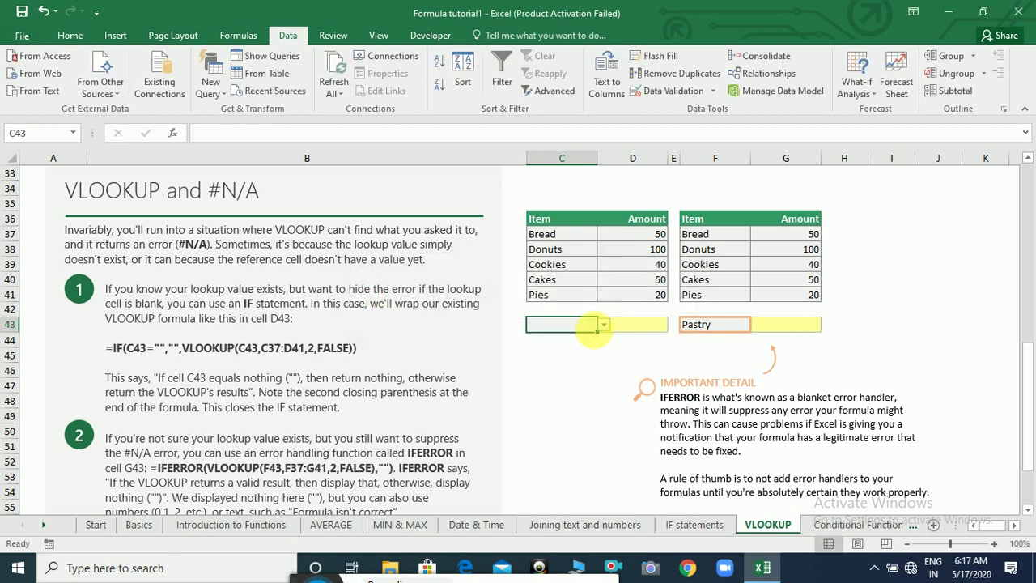
Choose Cookies as the item in C43 to test the IFERROR lookup, and clear the cell again.
{"action": "left_click", "coordinate": [603, 324]}
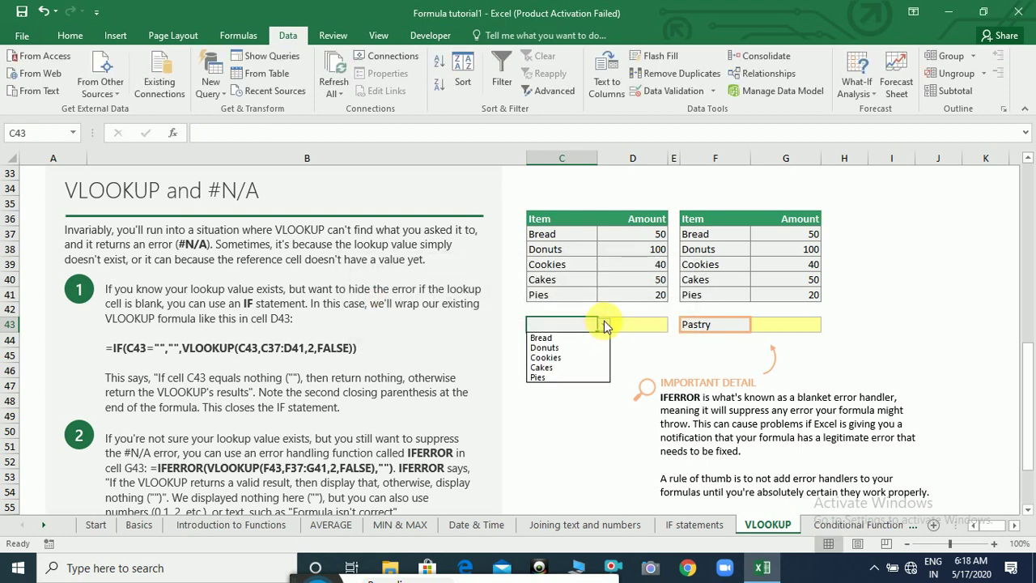
{"action": "left_click", "coordinate": [563, 365]}
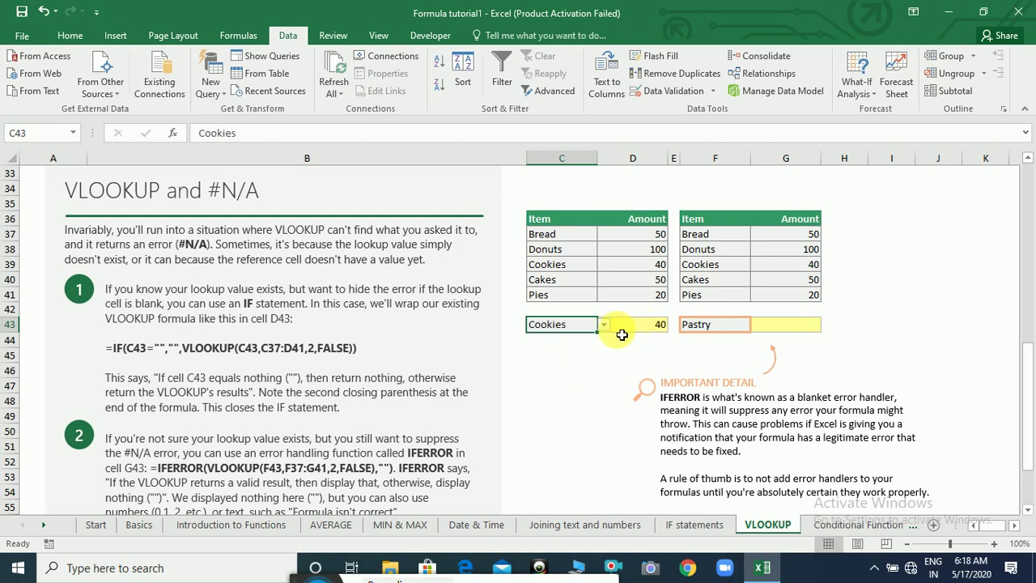
{"action": "key", "text": "Delete"}
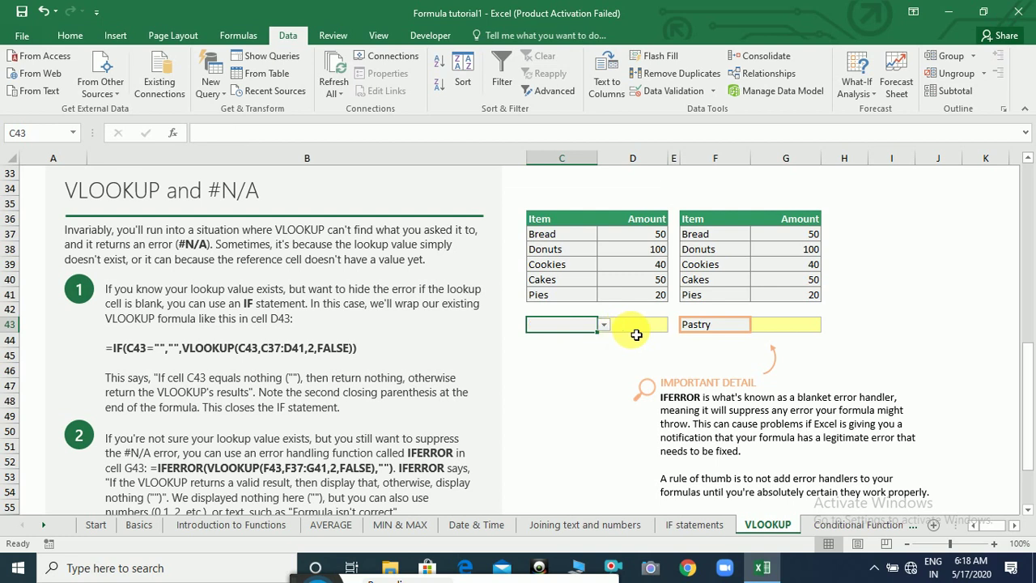
Inspect the IFERROR formula in D43 and review the remaining content of the VLOOKUP sheet.
{"action": "left_click", "coordinate": [637, 334]}
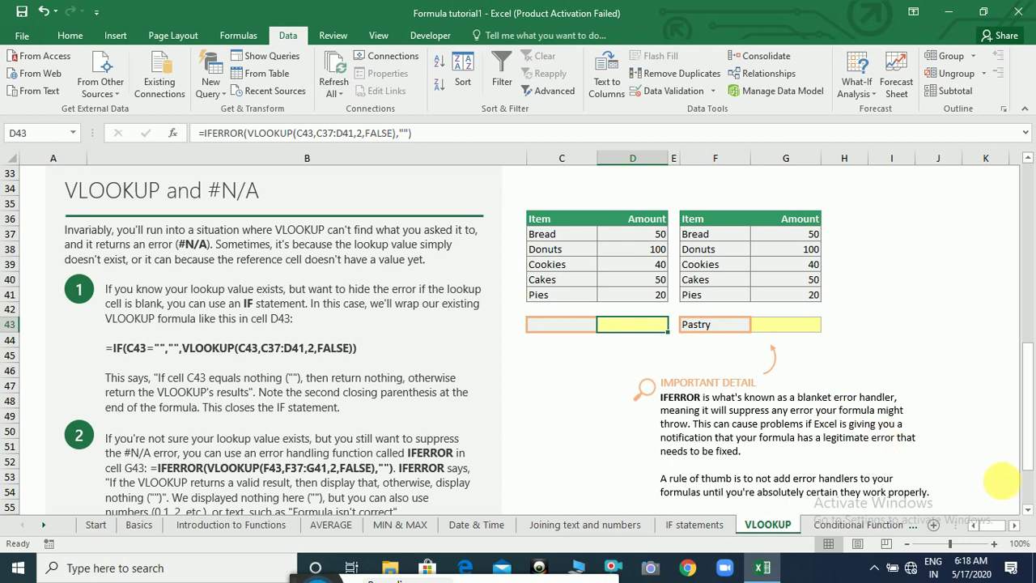
{"action": "scroll", "coordinate": [1030, 515], "scroll_direction": "down", "scroll_amount": 3}
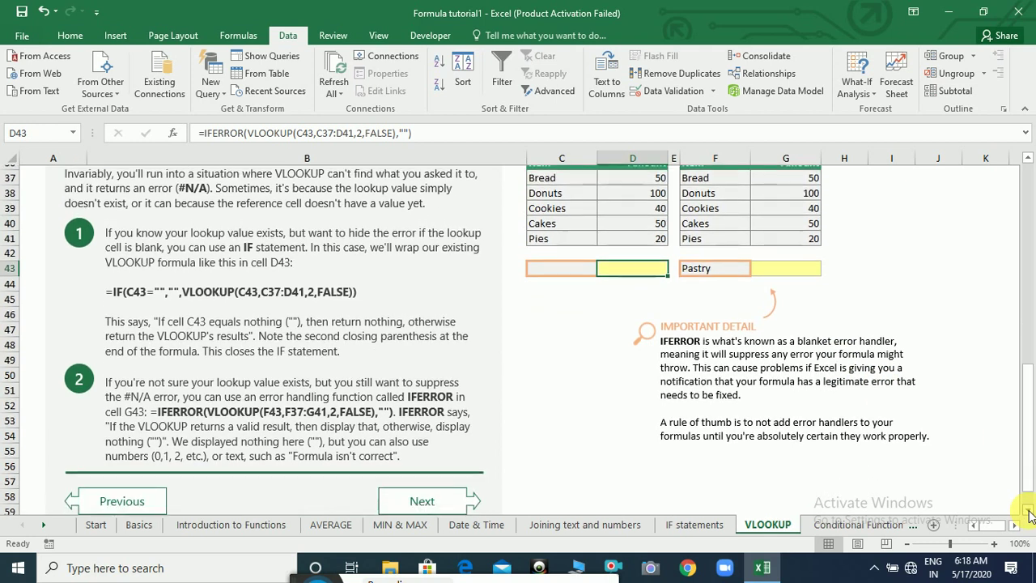
{"action": "scroll", "coordinate": [1029, 515], "scroll_direction": "down", "scroll_amount": 3}
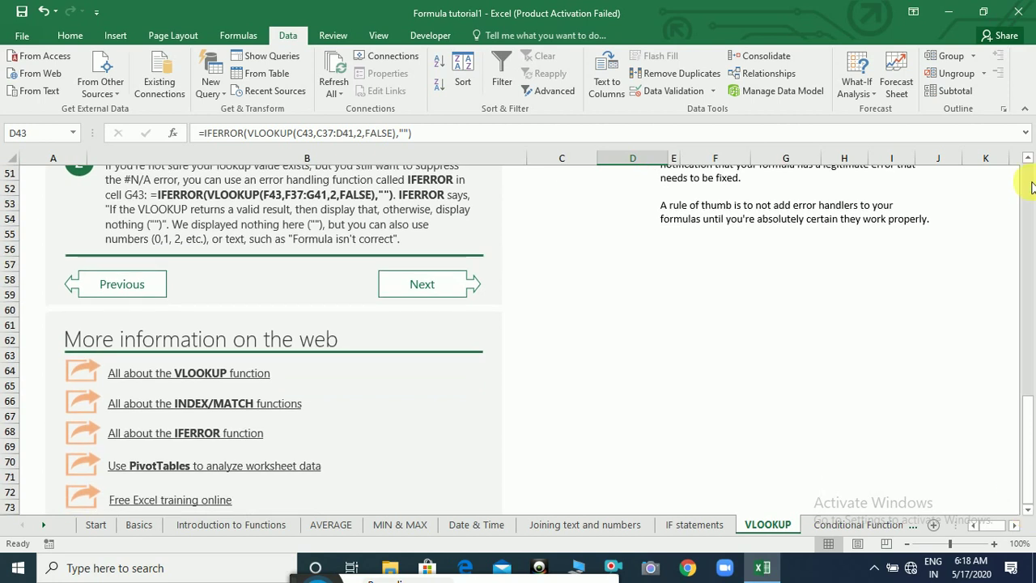
{"action": "left_click", "coordinate": [1030, 174]}
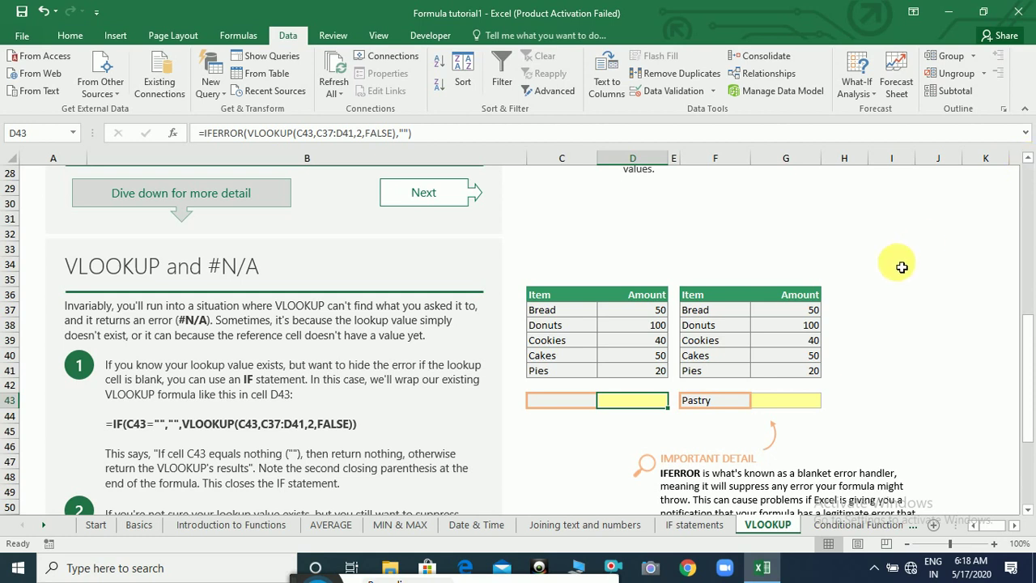
On the Conditional Functions sheet, enter =SUMIF(C3:C14,C17,D3:D14) in D17 to total the amounts for the chosen fruit.
{"action": "left_click", "coordinate": [858, 525]}
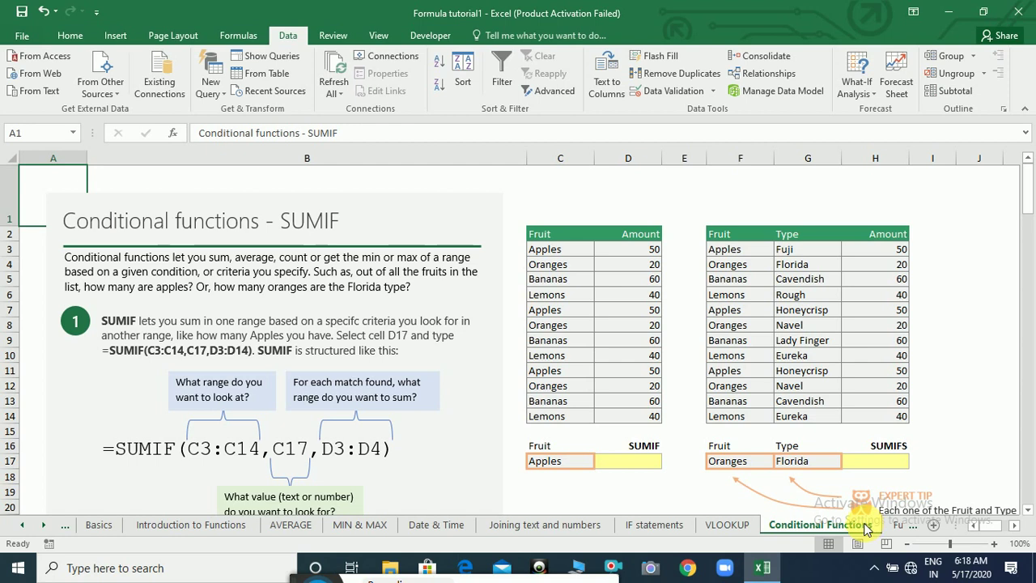
{"action": "left_click", "coordinate": [623, 465]}
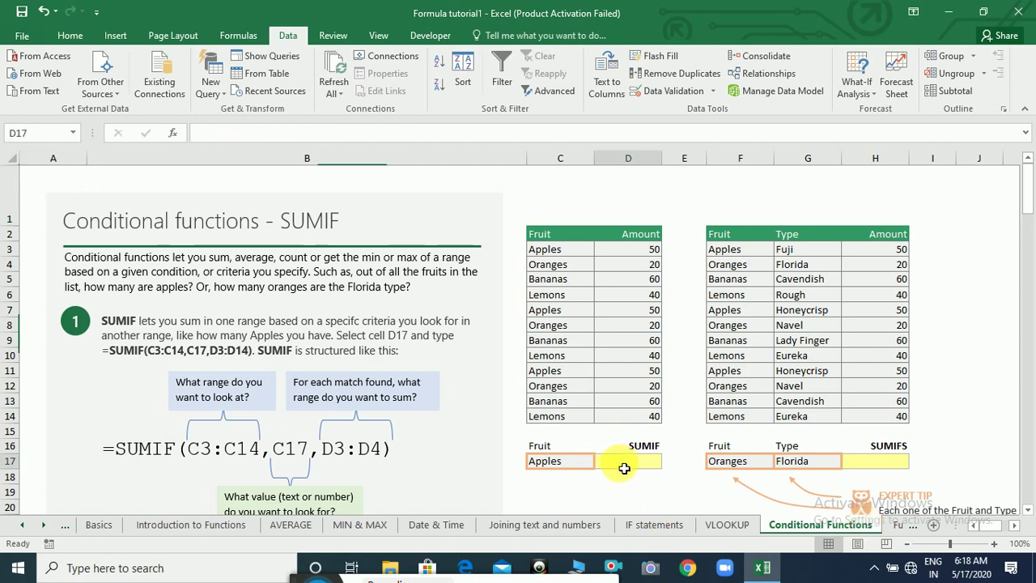
{"action": "type", "text": "="}
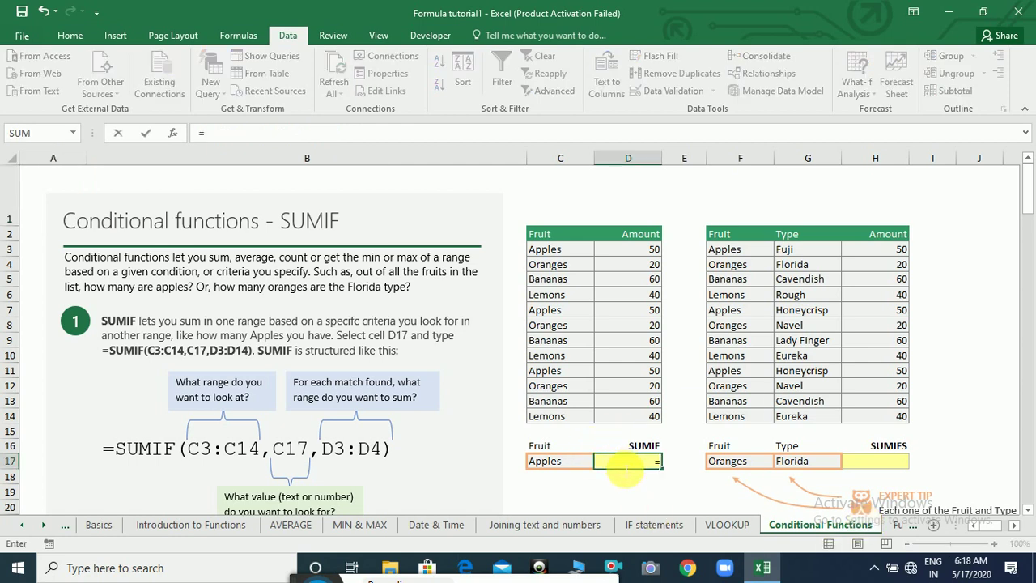
{"action": "type", "text": "sumif("}
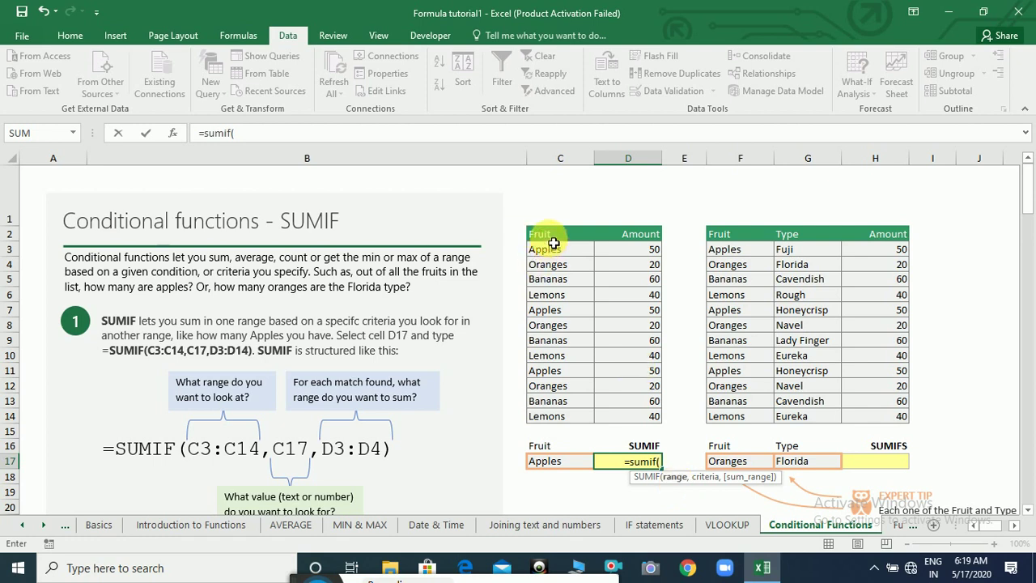
{"action": "left_click_drag", "start_coordinate": [553, 253], "coordinate": [558, 419]}
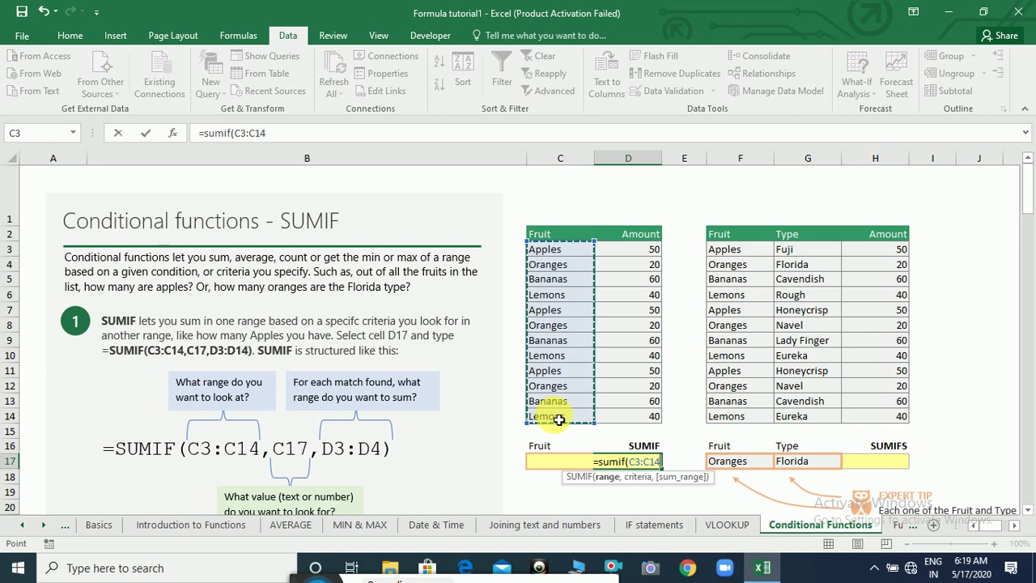
{"action": "type", "text": ","}
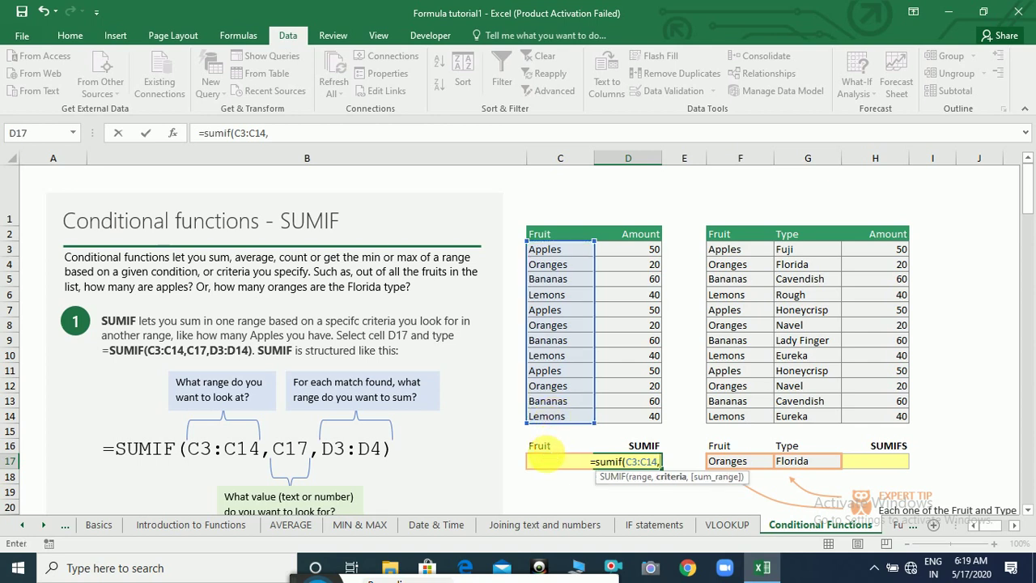
{"action": "type", "text": "c17"}
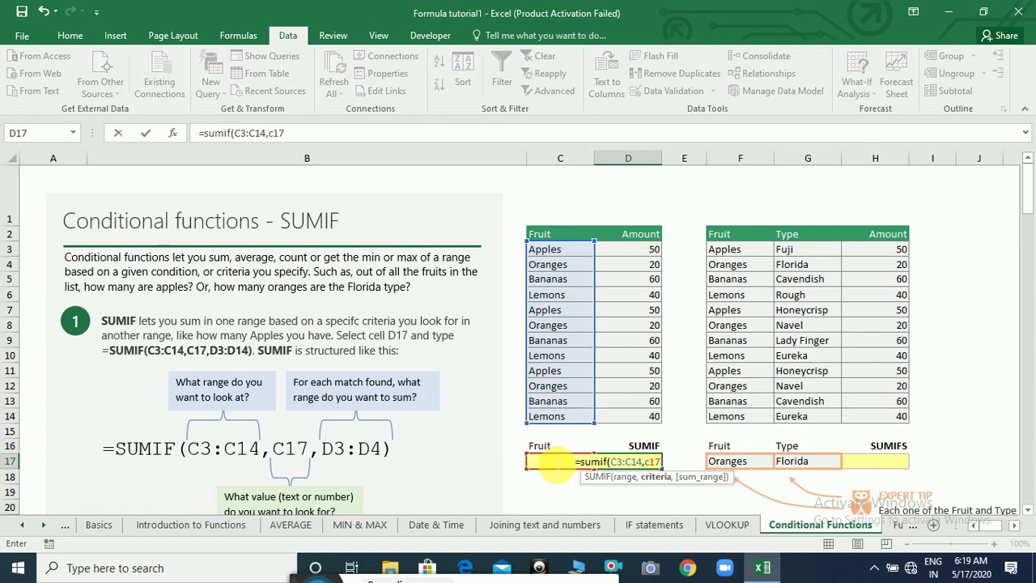
{"action": "type", "text": ","}
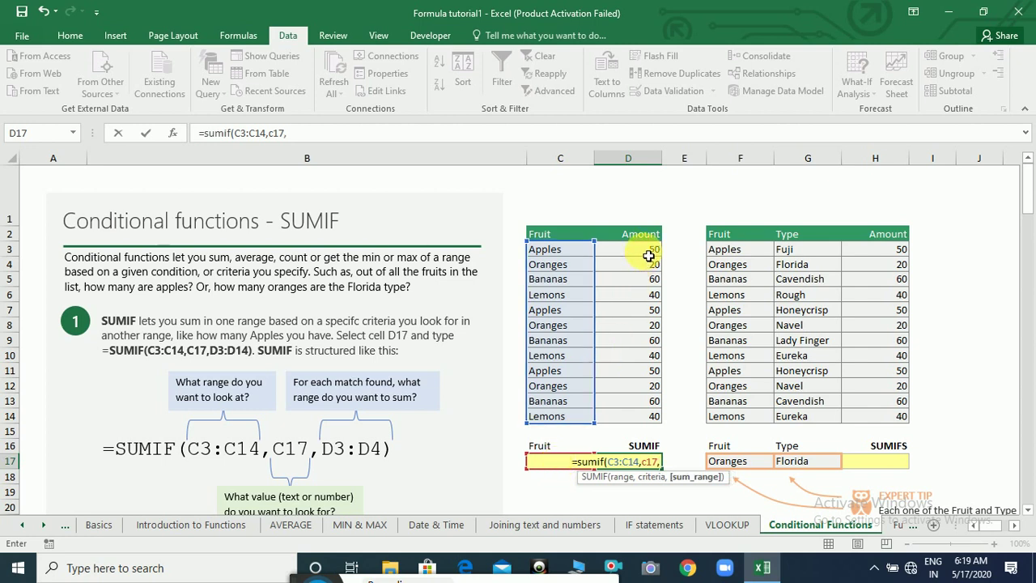
{"action": "left_click_drag", "start_coordinate": [648, 256], "coordinate": [646, 422]}
{"action": "type", "text": ")"}
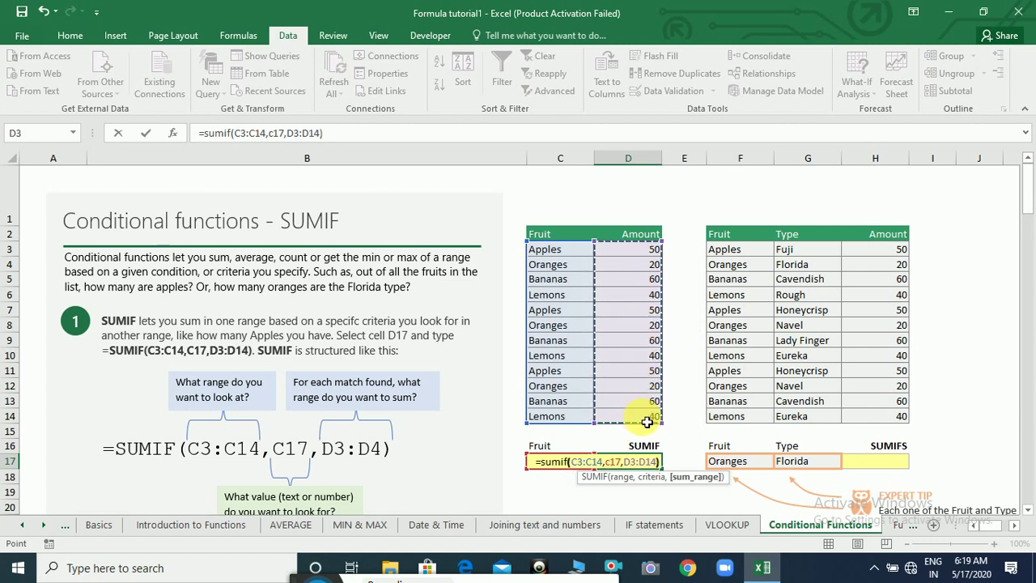
{"action": "key", "text": "Return"}
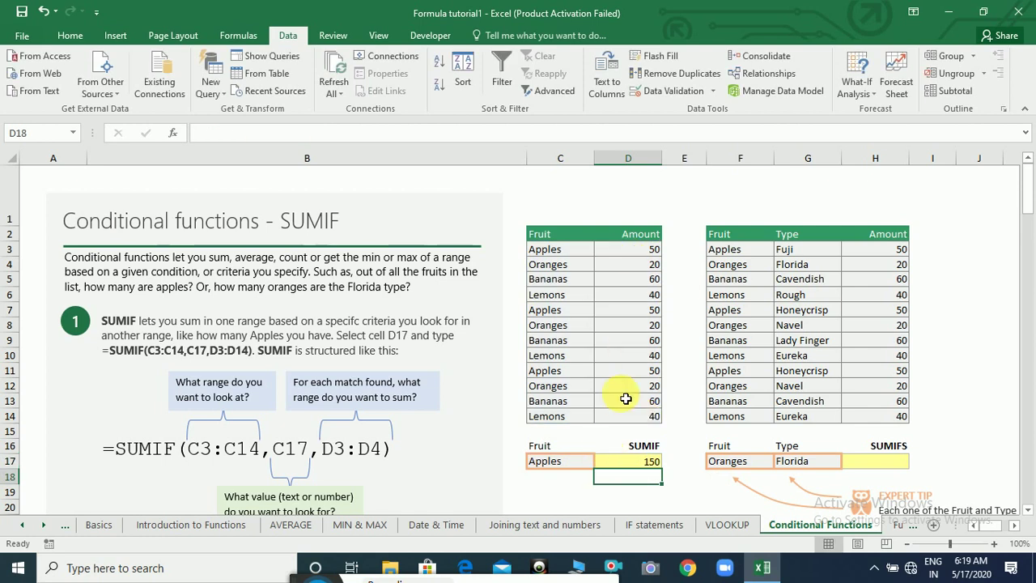
Test the SUMIF formula by clearing the fruit in C17 and choosing Bananas, Lemons and Apples in turn.
{"action": "left_click", "coordinate": [571, 464]}
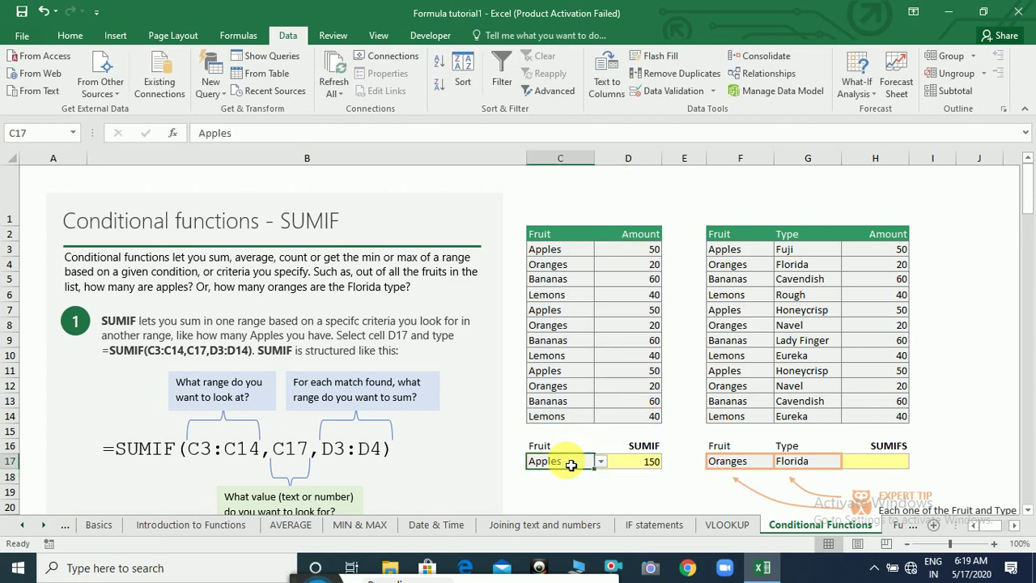
{"action": "key", "text": "Delete"}
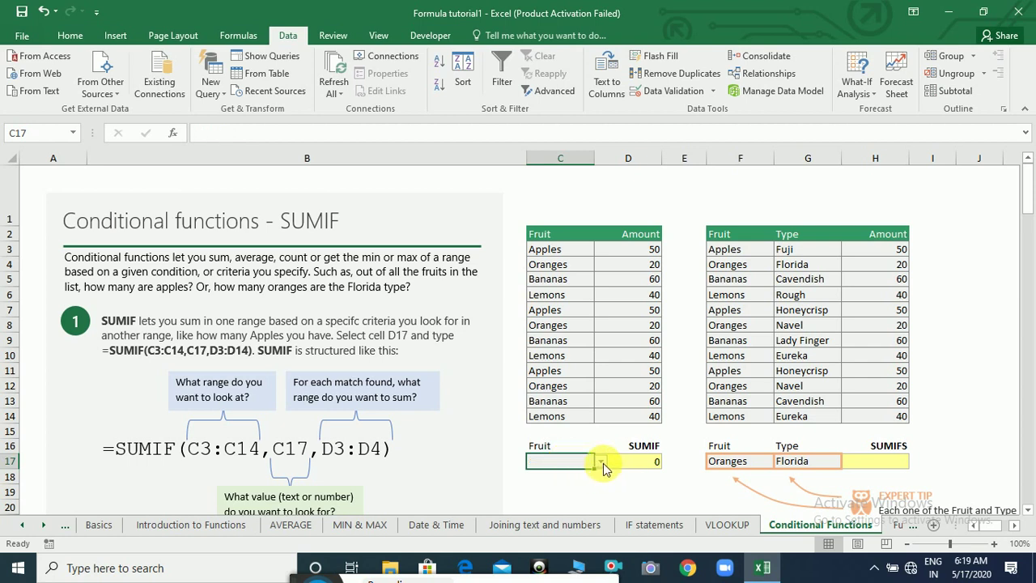
{"action": "left_click", "coordinate": [602, 462]}
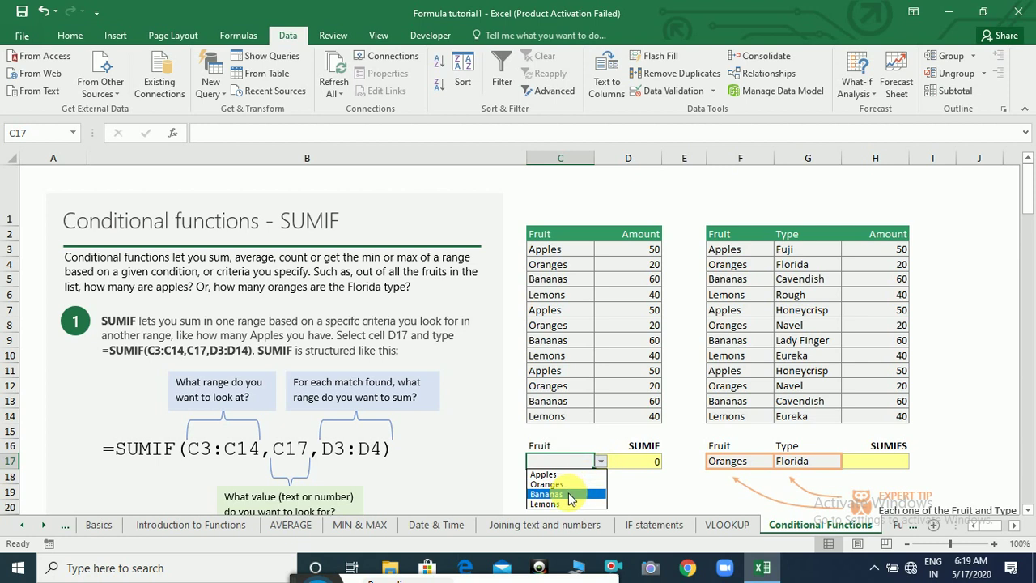
{"action": "left_click", "coordinate": [571, 495]}
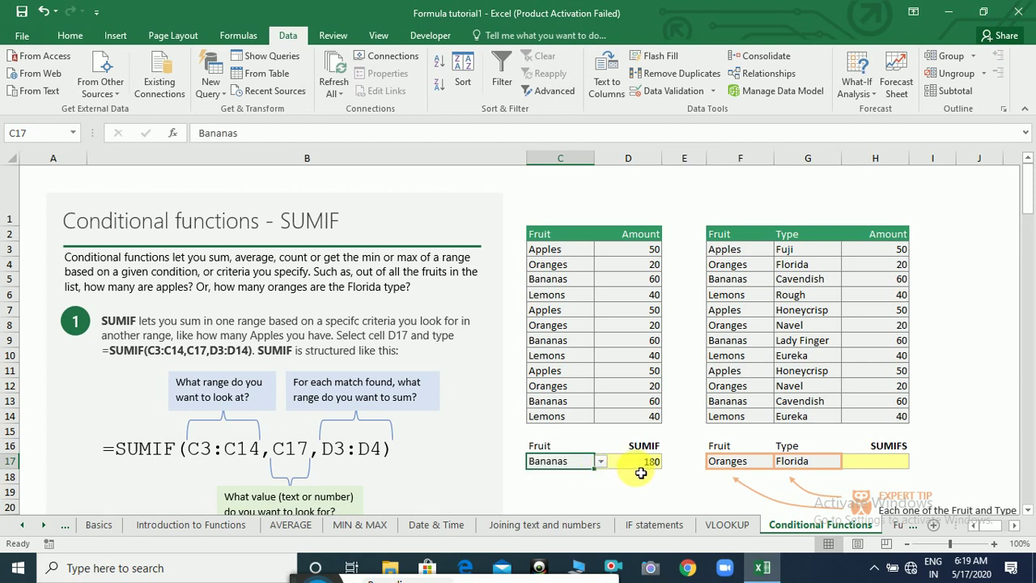
{"action": "left_click", "coordinate": [601, 461]}
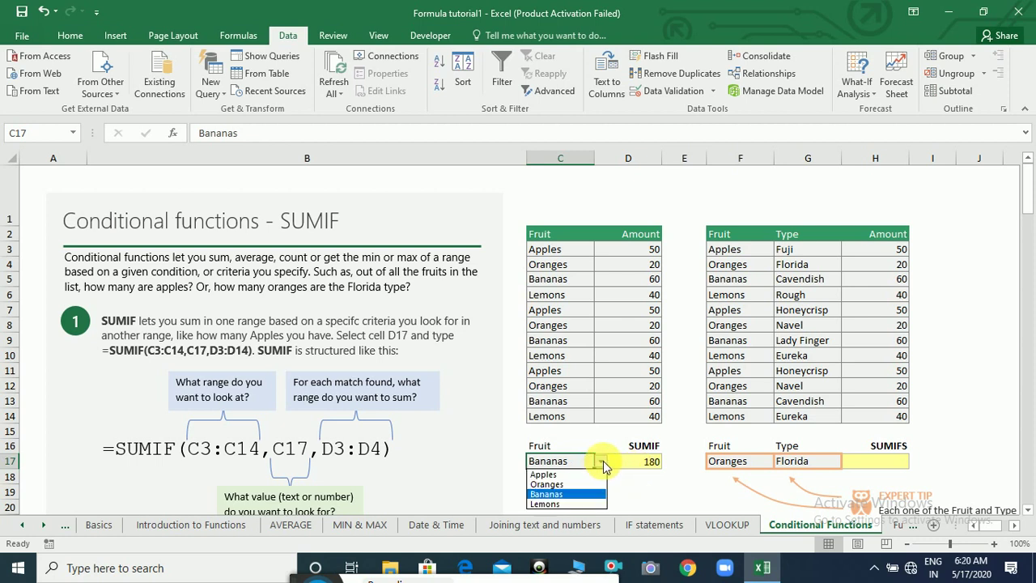
{"action": "left_click", "coordinate": [567, 504]}
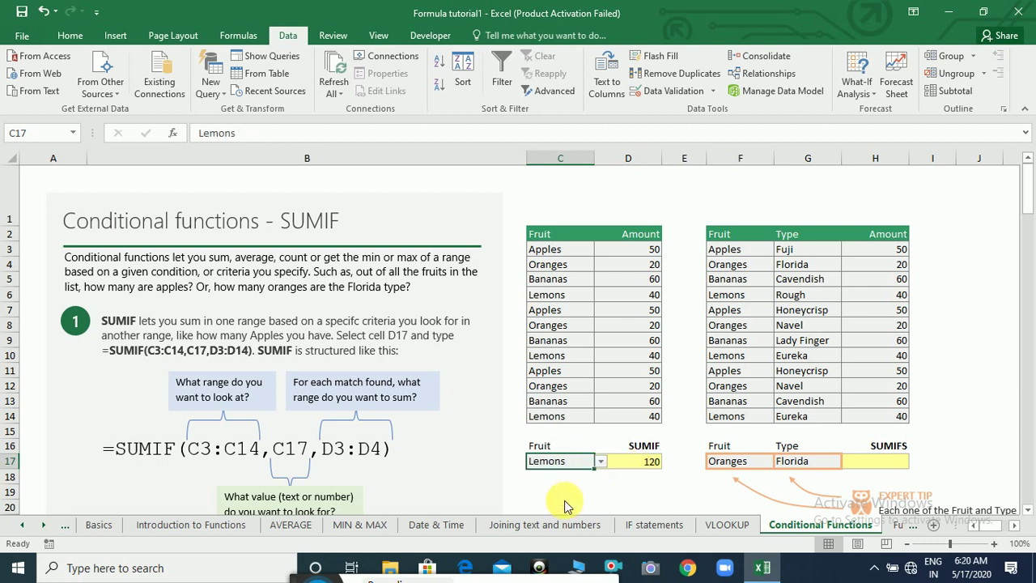
{"action": "left_click", "coordinate": [601, 462]}
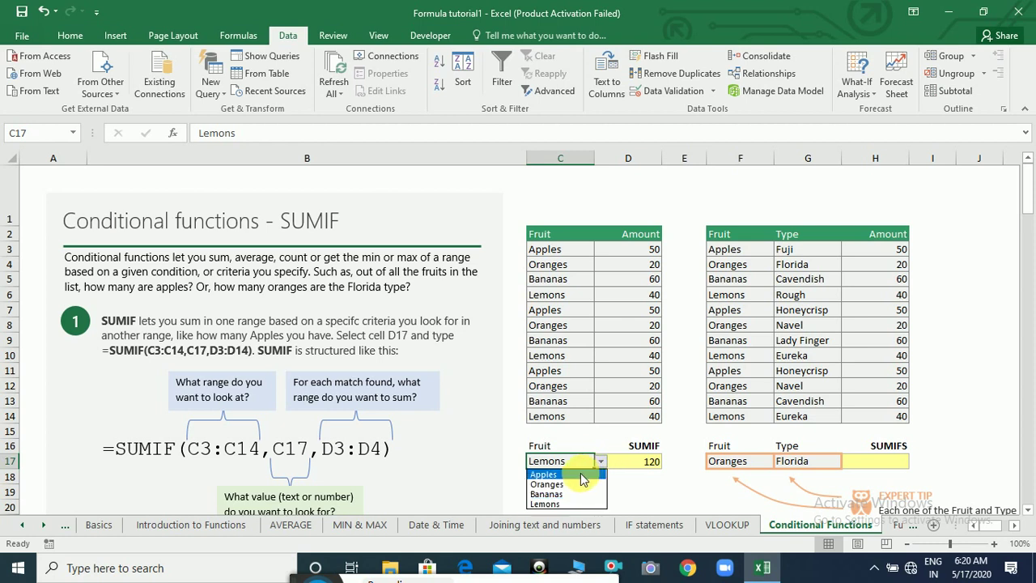
{"action": "left_click", "coordinate": [582, 476]}
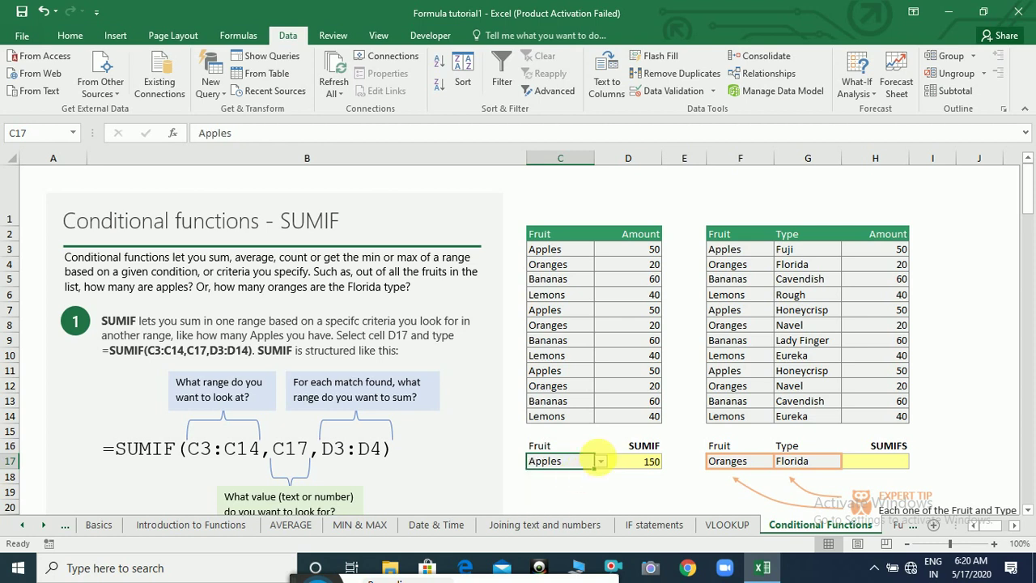
Check the three Apples amounts in column D and set the first one, in D3, to 200.
{"action": "left_click", "coordinate": [656, 252]}
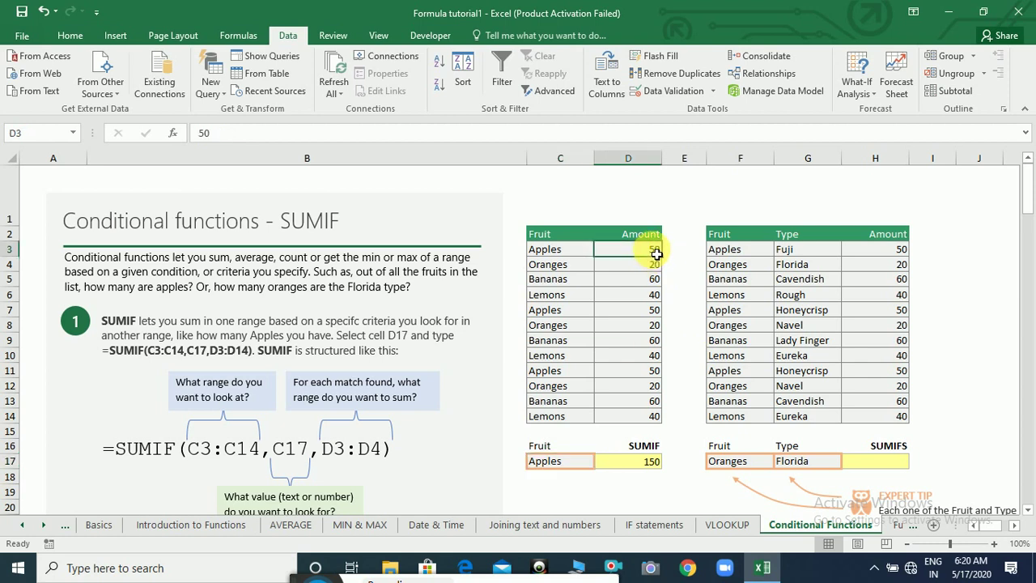
{"action": "left_click", "coordinate": [632, 313]}
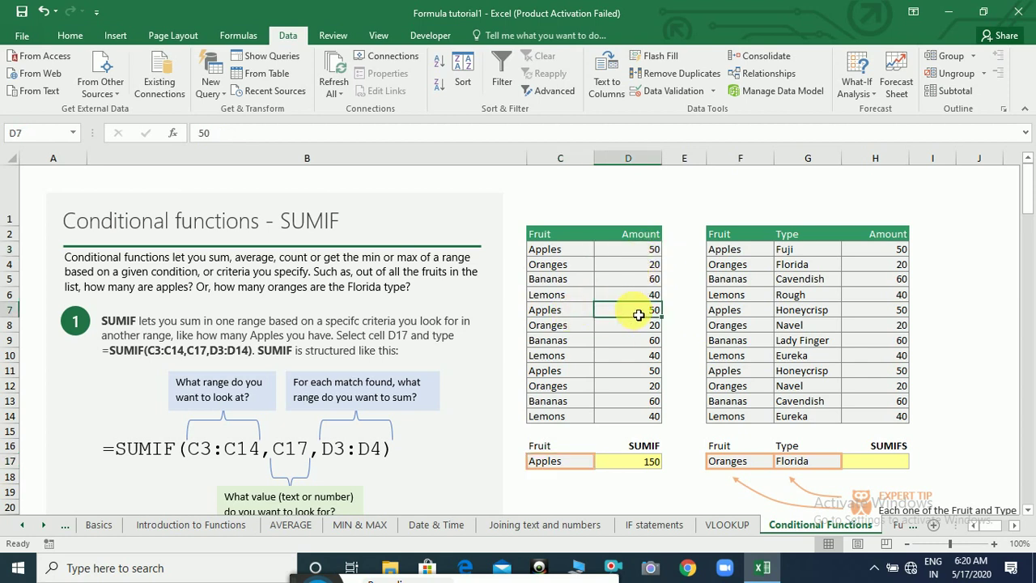
{"action": "left_click", "coordinate": [656, 371]}
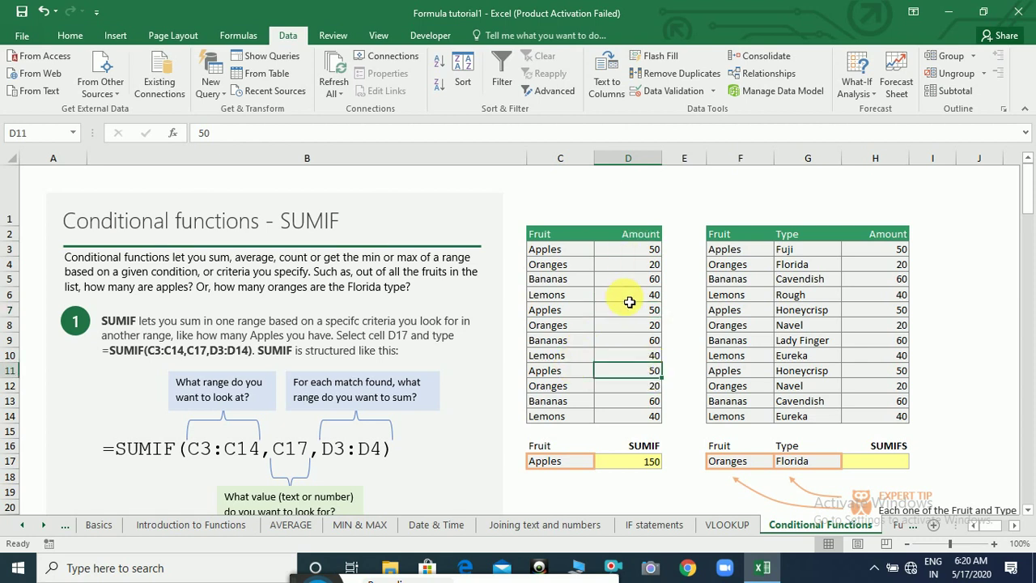
{"action": "left_click", "coordinate": [639, 253]}
{"action": "type", "text": "200"}
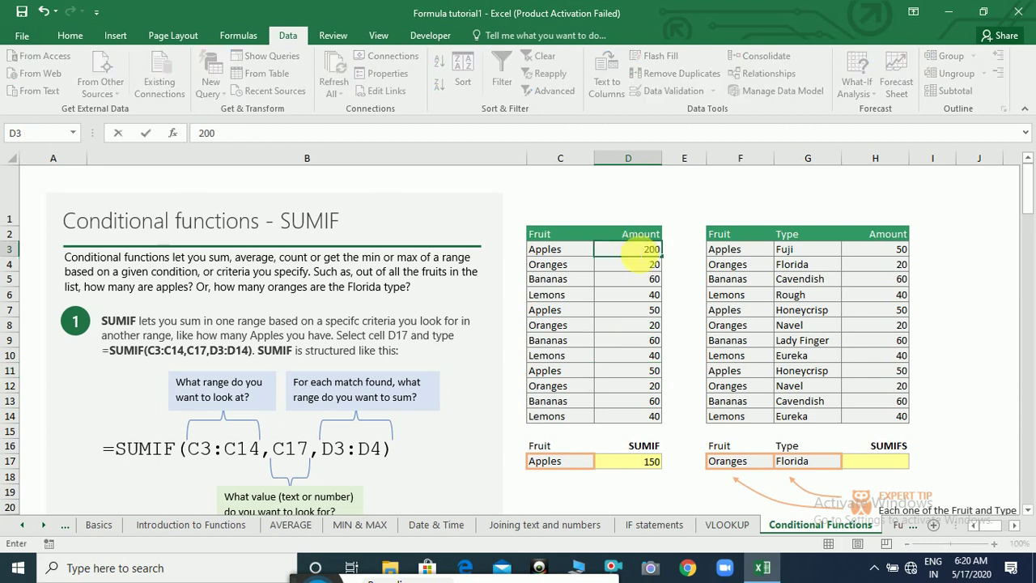
{"action": "key", "text": "Return"}
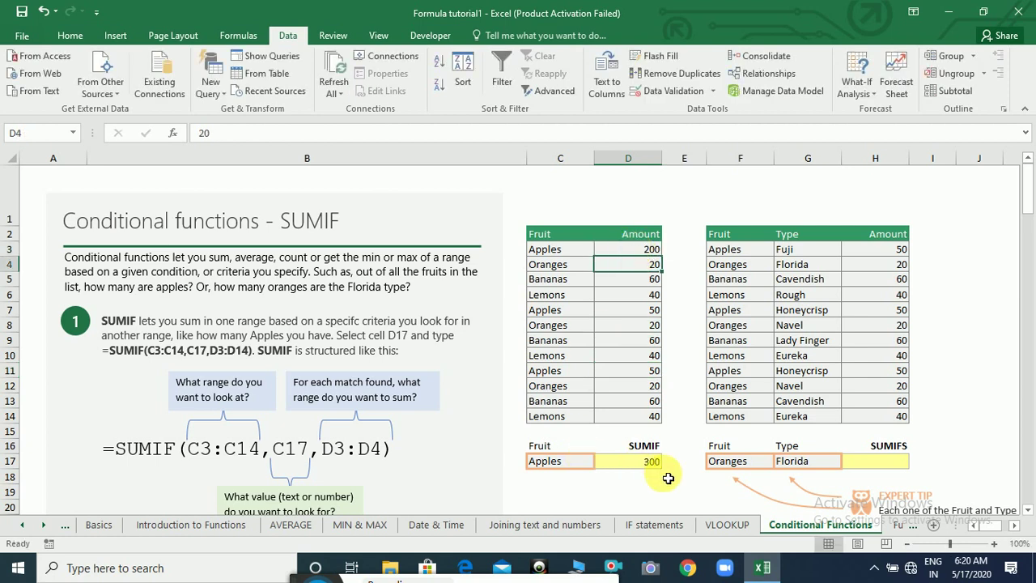
Check the Fruit and Type criteria in F17 and G17, and start a SUMIFS formula in H17 with sum range H3:H14.
{"action": "left_click", "coordinate": [1028, 515]}
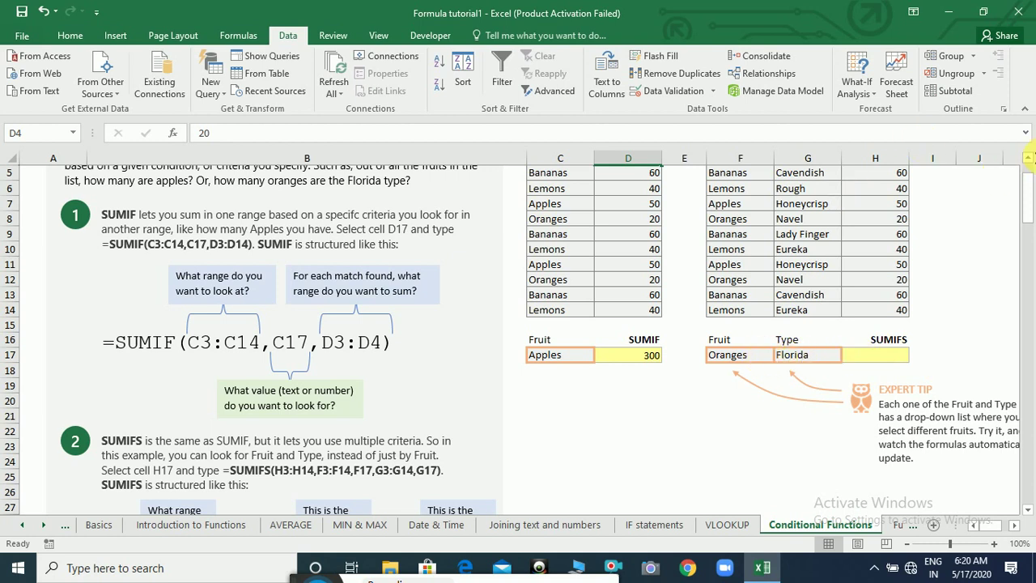
{"action": "left_click", "coordinate": [1027, 158]}
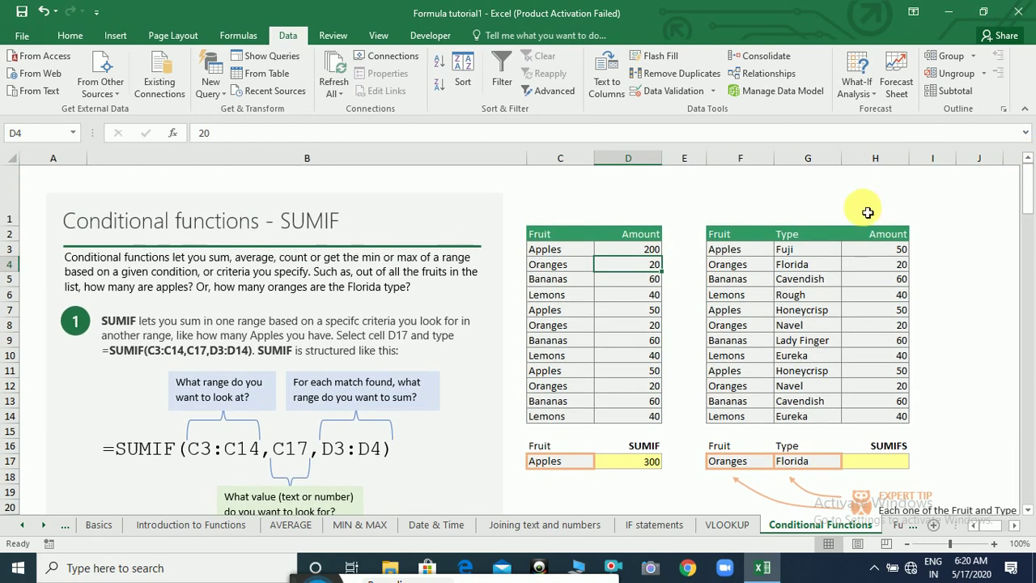
{"action": "left_click", "coordinate": [758, 462]}
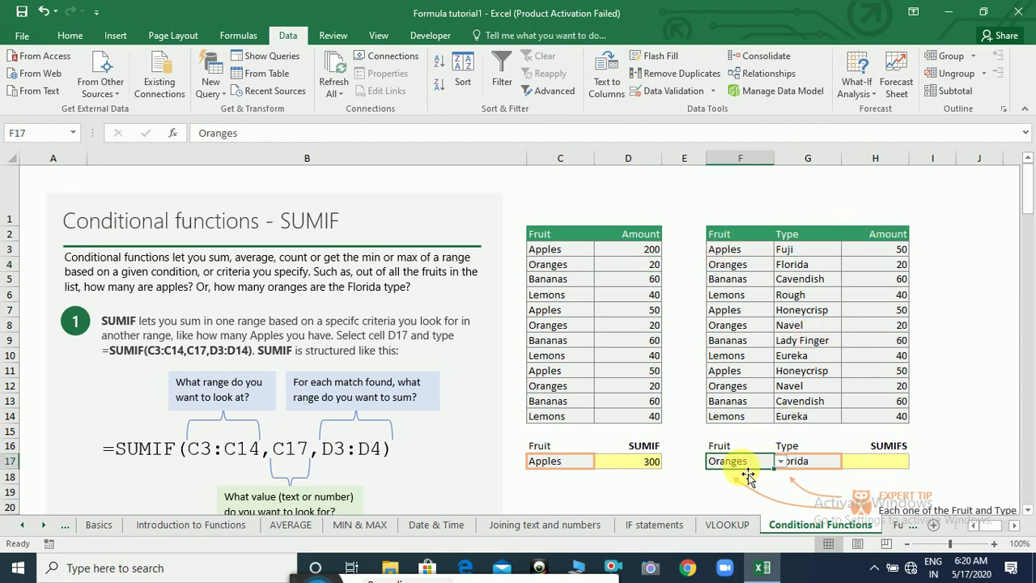
{"action": "left_click", "coordinate": [824, 465]}
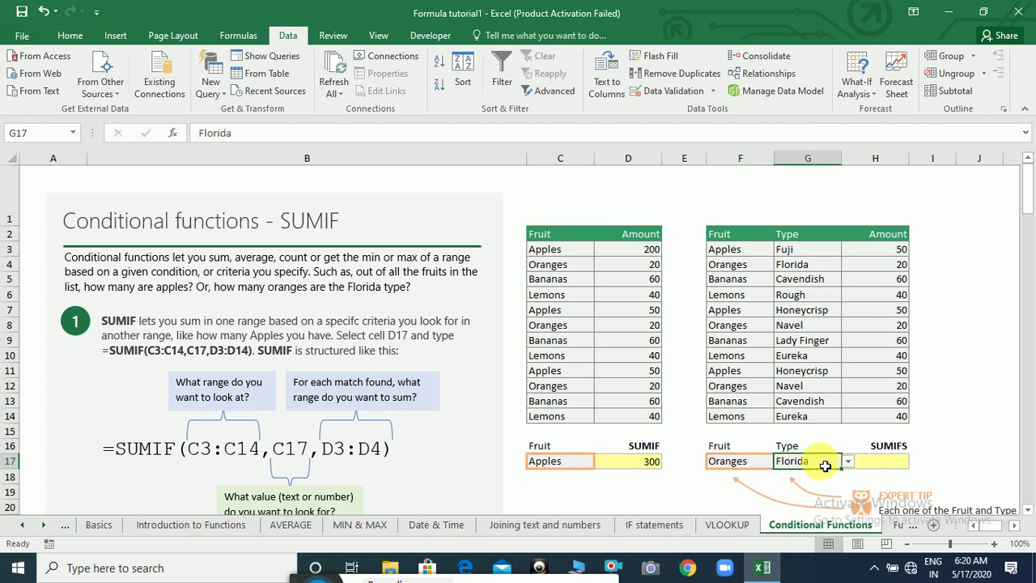
{"action": "left_click", "coordinate": [878, 469]}
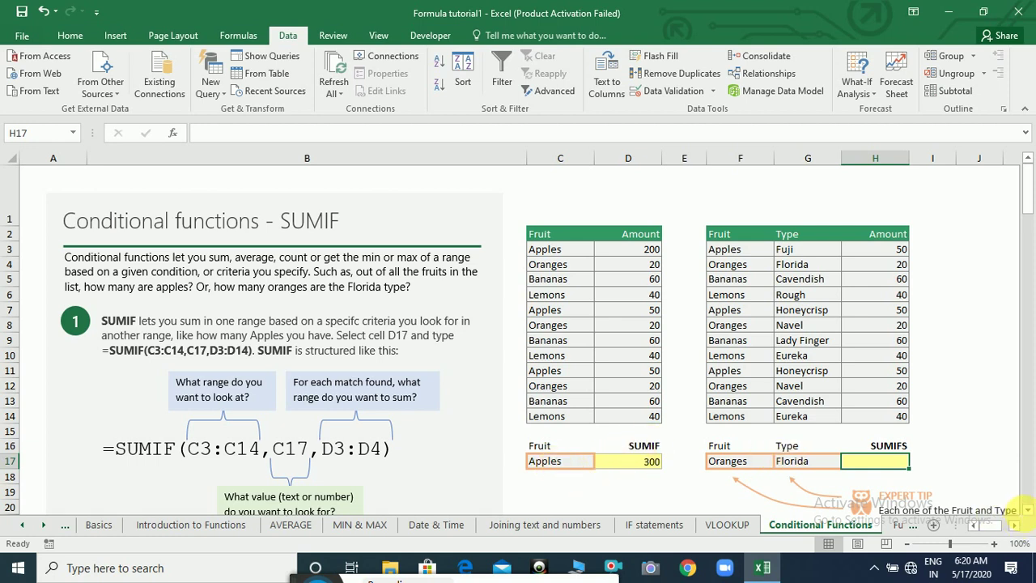
{"action": "left_click_drag", "start_coordinate": [1029, 515], "coordinate": [1029, 515]}
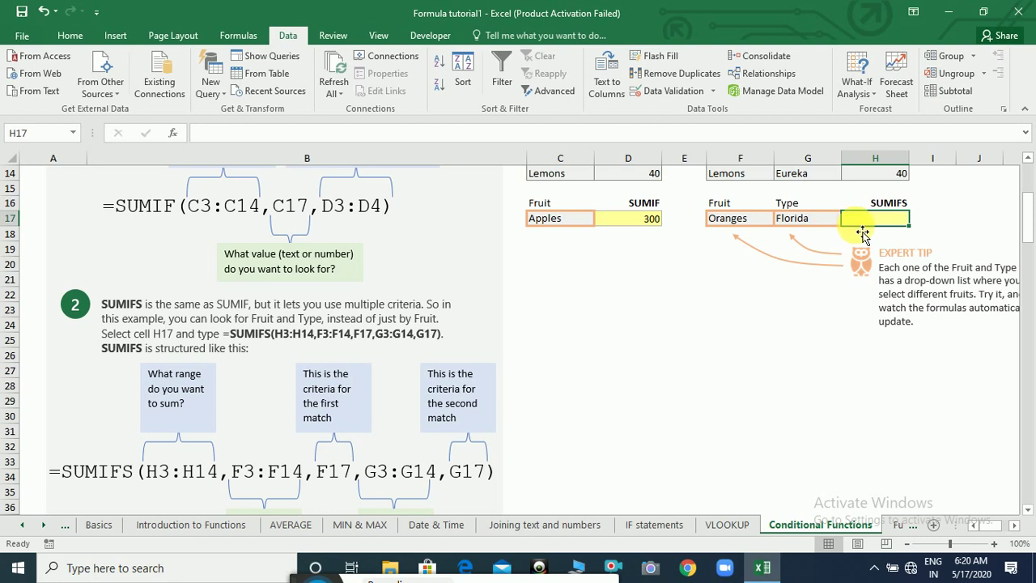
{"action": "type", "text": "=su"}
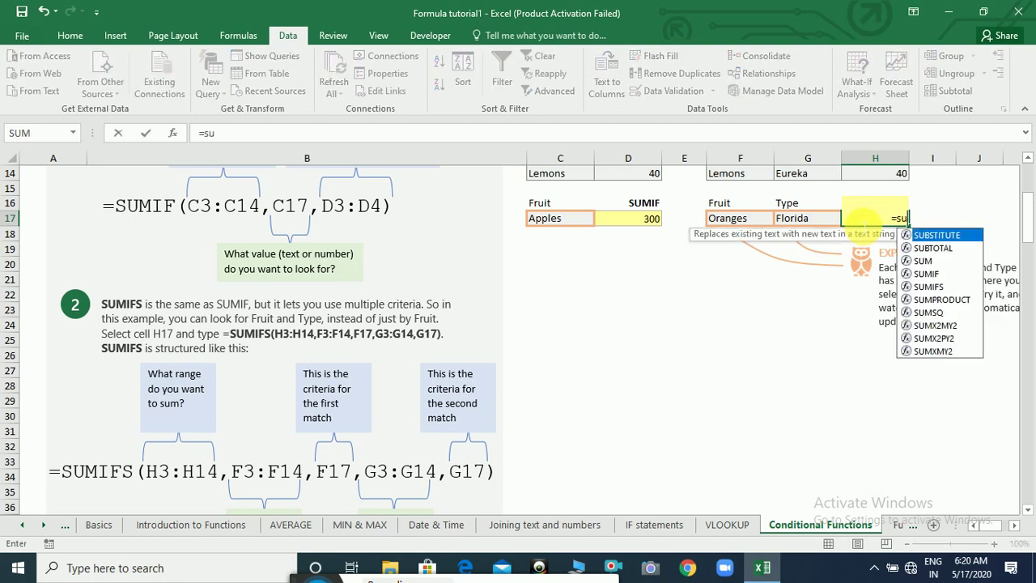
{"action": "type", "text": "mifs("}
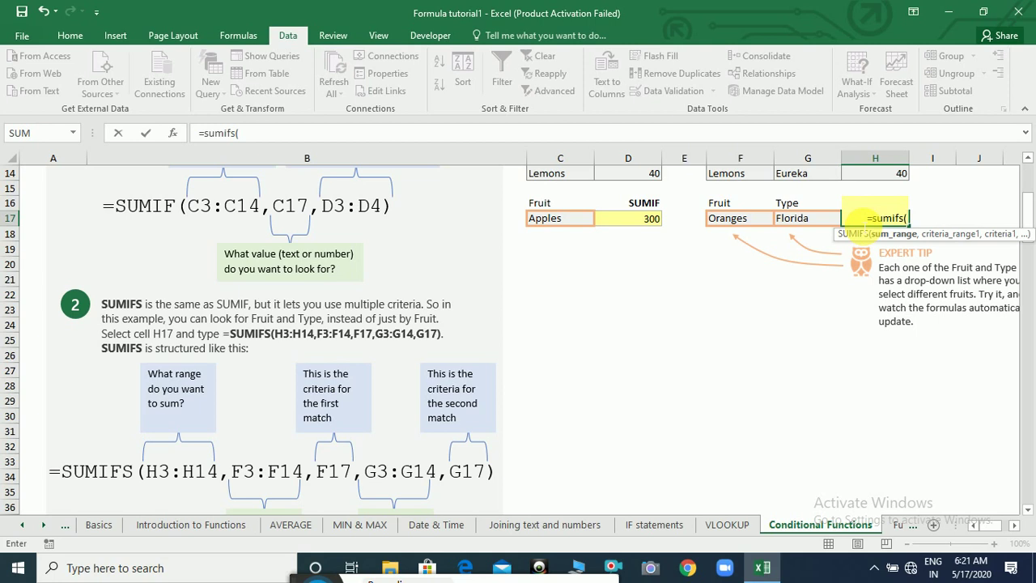
{"action": "type", "text": "h3:h14"}
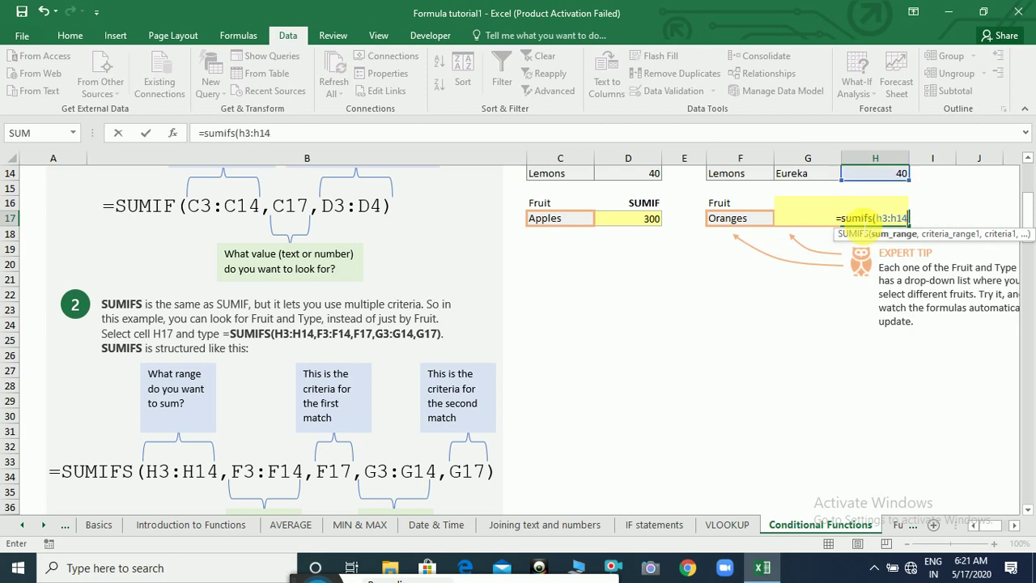
{"action": "type", "text": ","}
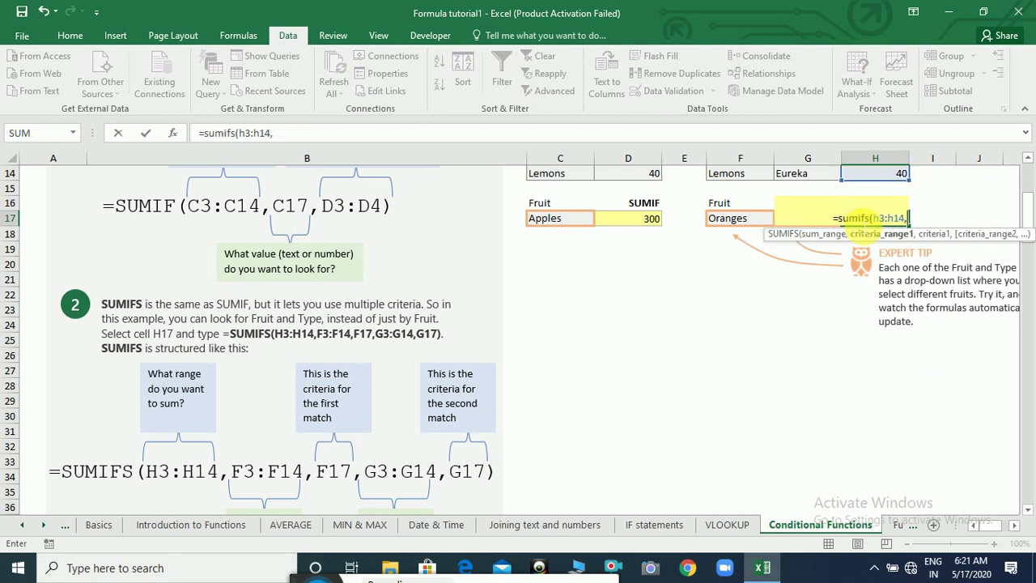
Add the first condition to the SUMIFS formula, with criteria range F3:F14 and criterion F17.
{"action": "left_click", "coordinate": [1028, 511]}
{"action": "left_click", "coordinate": [1029, 513]}
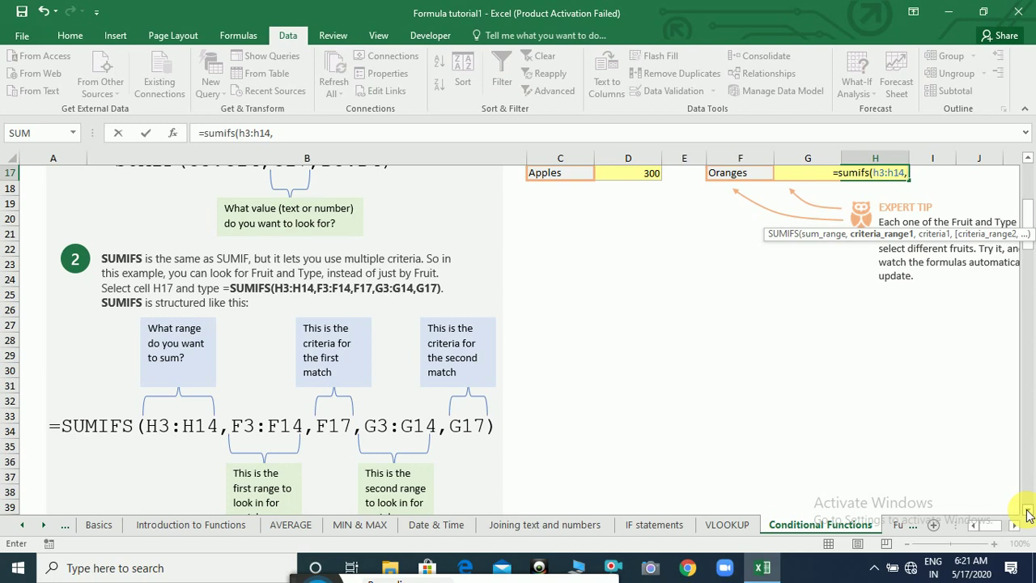
{"action": "type", "text": "f3"}
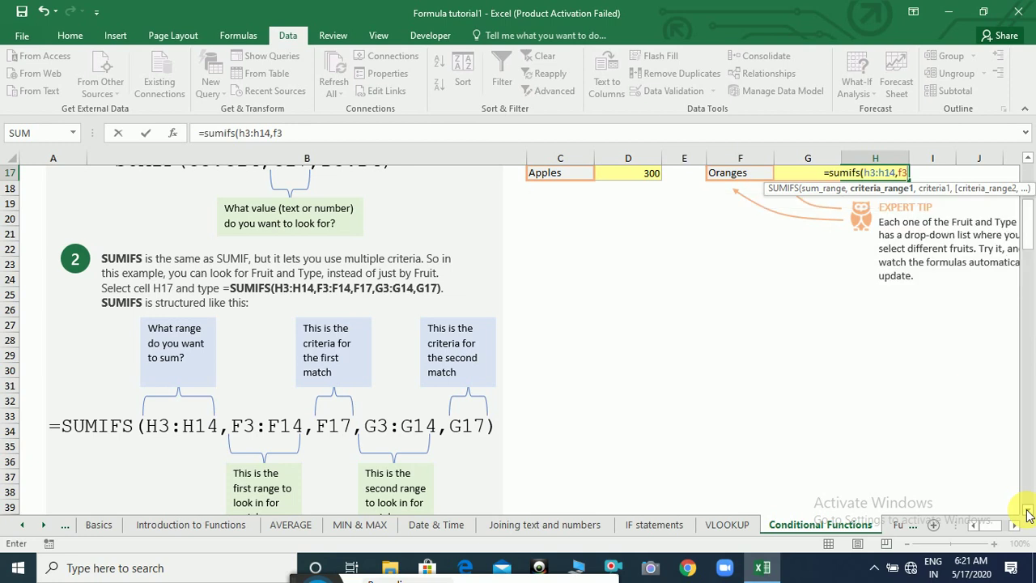
{"action": "type", "text": ":f14"}
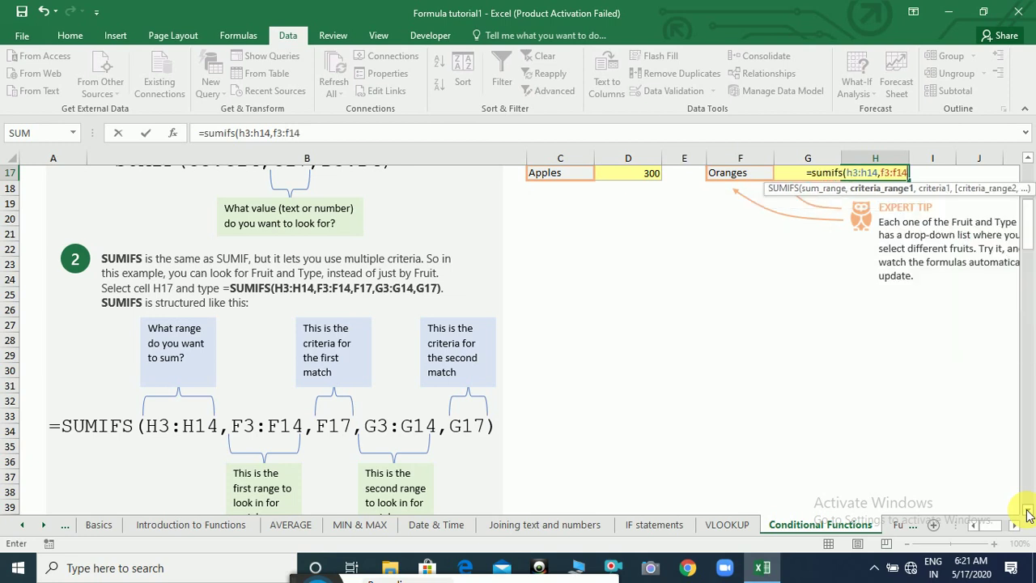
{"action": "type", "text": ",f17"}
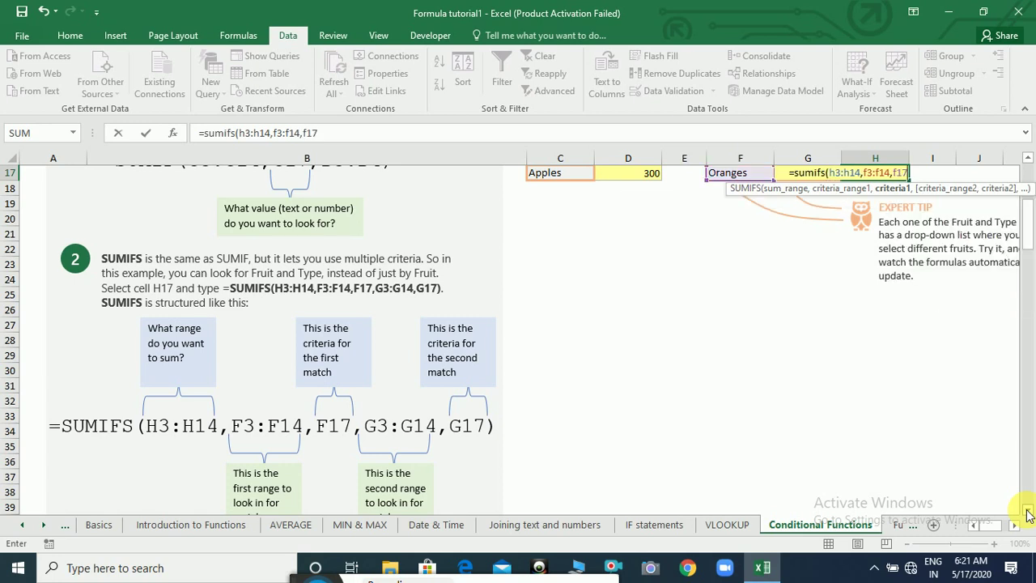
{"action": "type", "text": ","}
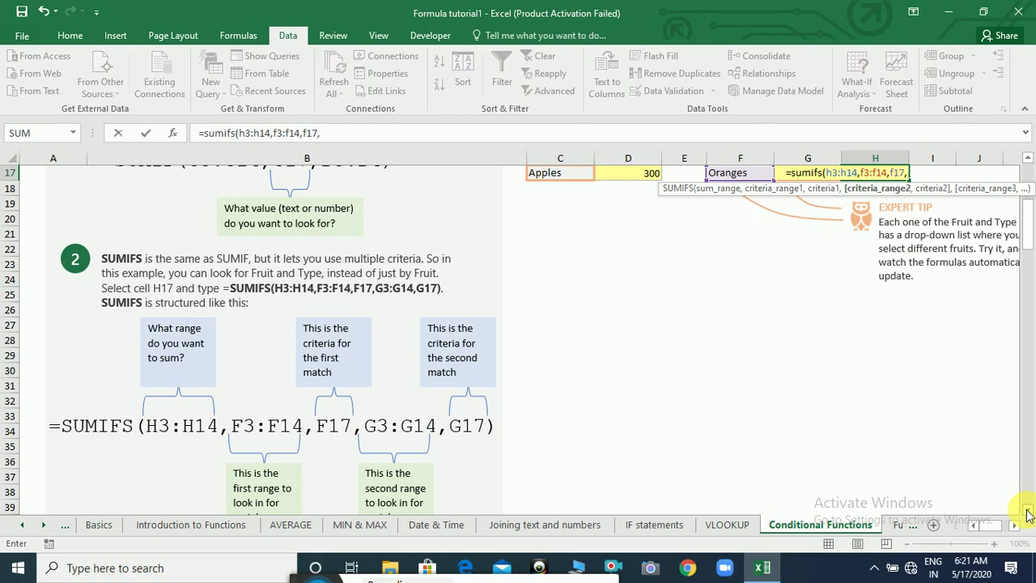
Complete the SUMIFS formula with criteria range G3:G14 and criterion G17, and select H17 to review it.
{"action": "type", "text": "g3:"}
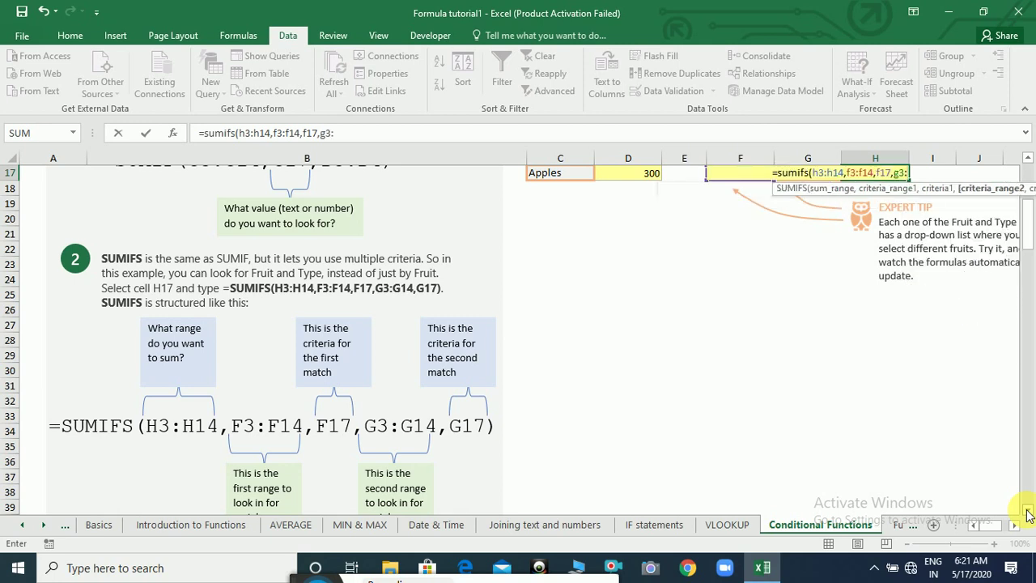
{"action": "type", "text": "g14,"}
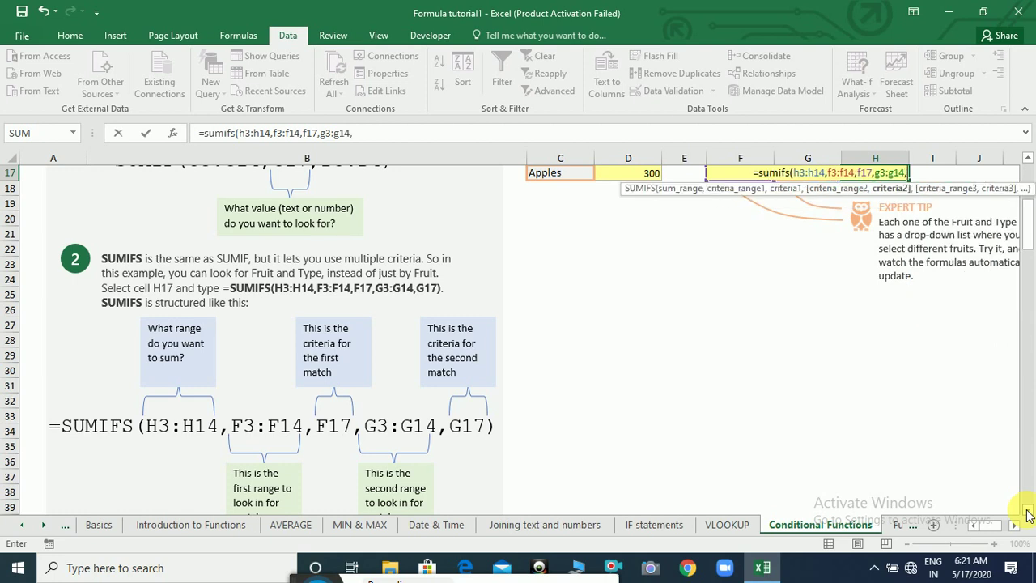
{"action": "type", "text": "g17)"}
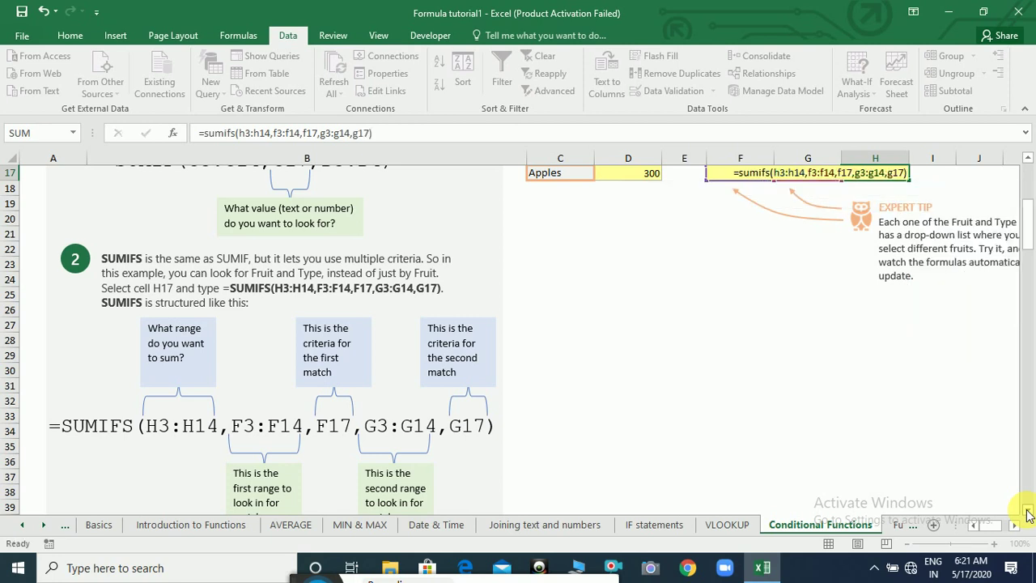
{"action": "key", "text": "Return"}
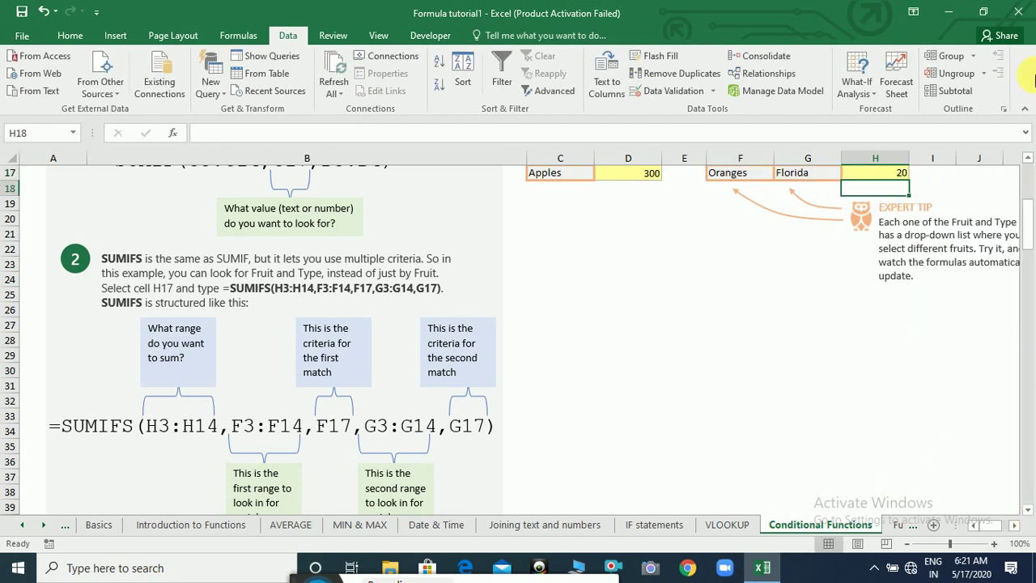
{"action": "scroll", "coordinate": [1032, 160], "scroll_direction": "up", "scroll_amount": 2}
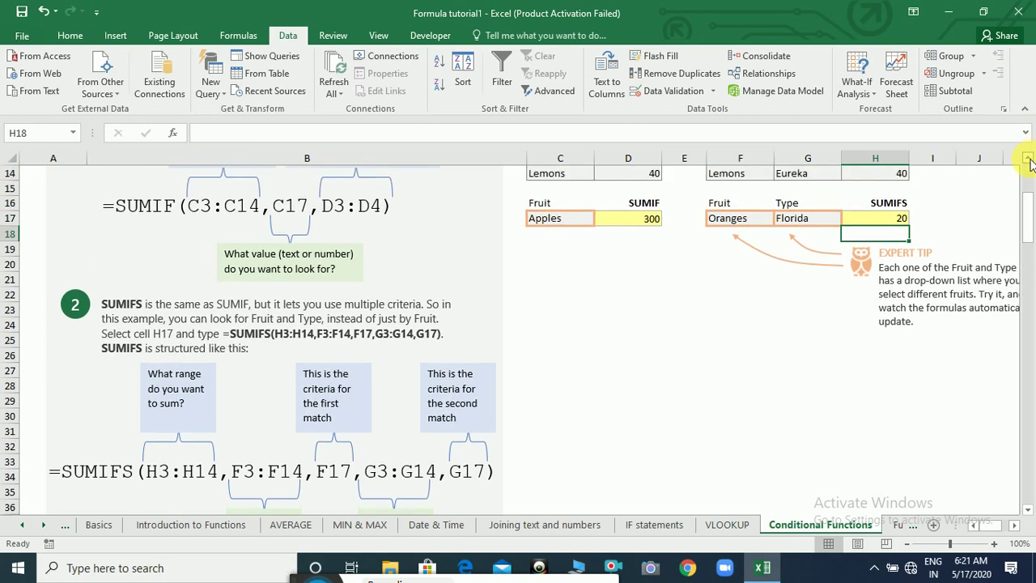
{"action": "scroll", "coordinate": [1031, 161], "scroll_direction": "up", "scroll_amount": 4}
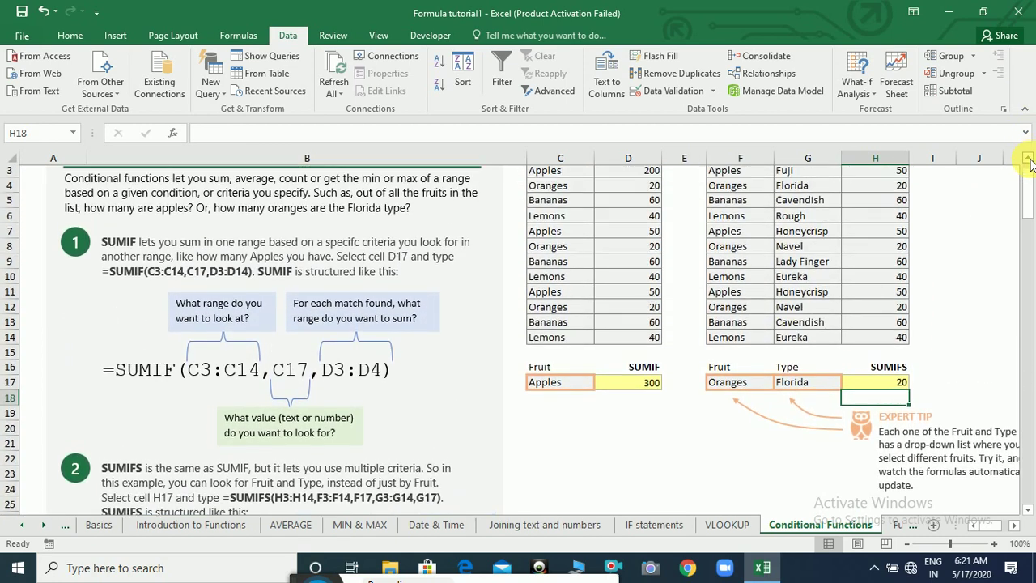
{"action": "left_click", "coordinate": [902, 463]}
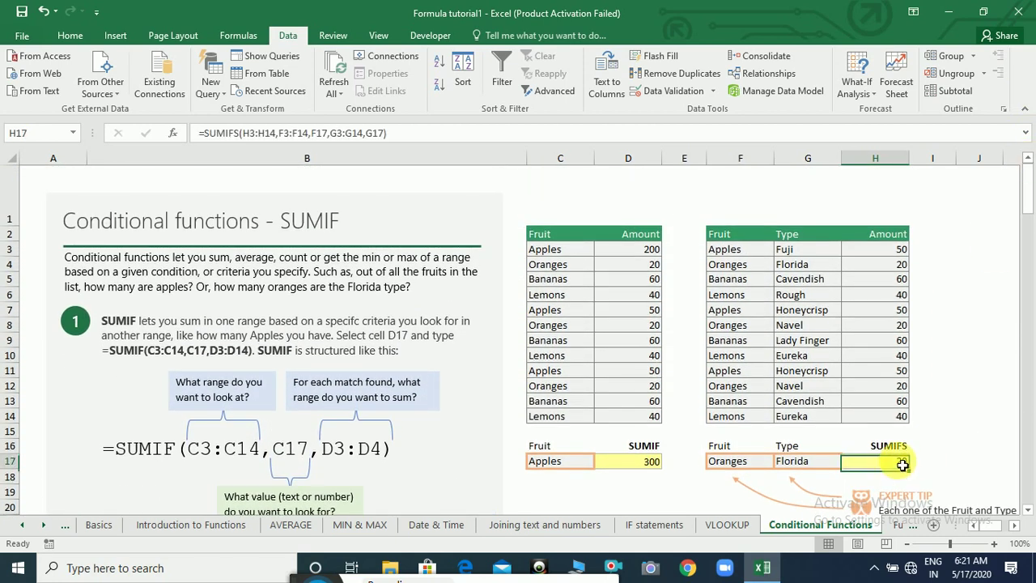
Review each argument of the SUMIFS formula in H17, from the sum range to the second criterion.
{"action": "double_click", "coordinate": [903, 464]}
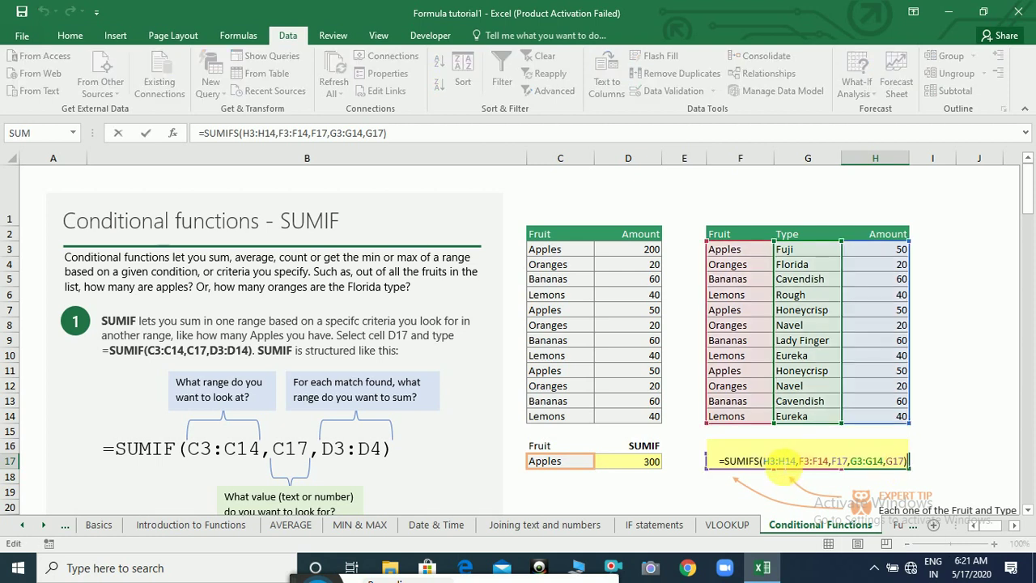
{"action": "left_click", "coordinate": [787, 463]}
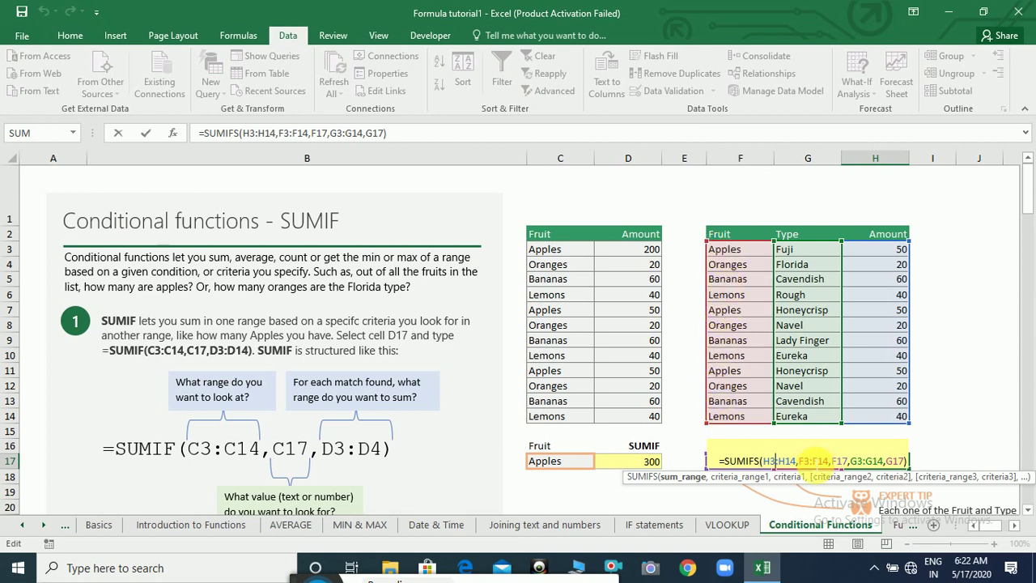
{"action": "left_click", "coordinate": [810, 461]}
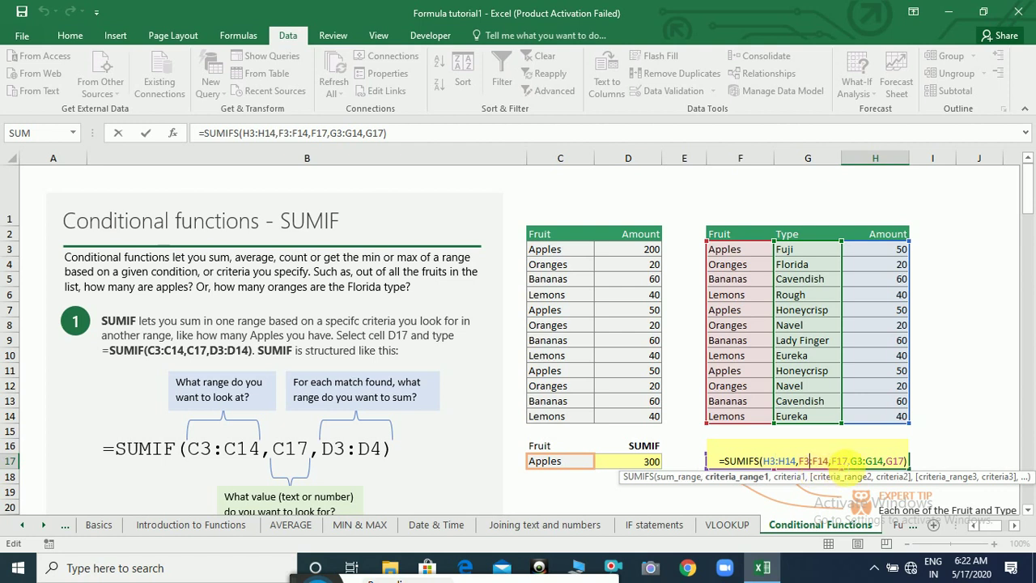
{"action": "left_click", "coordinate": [840, 460]}
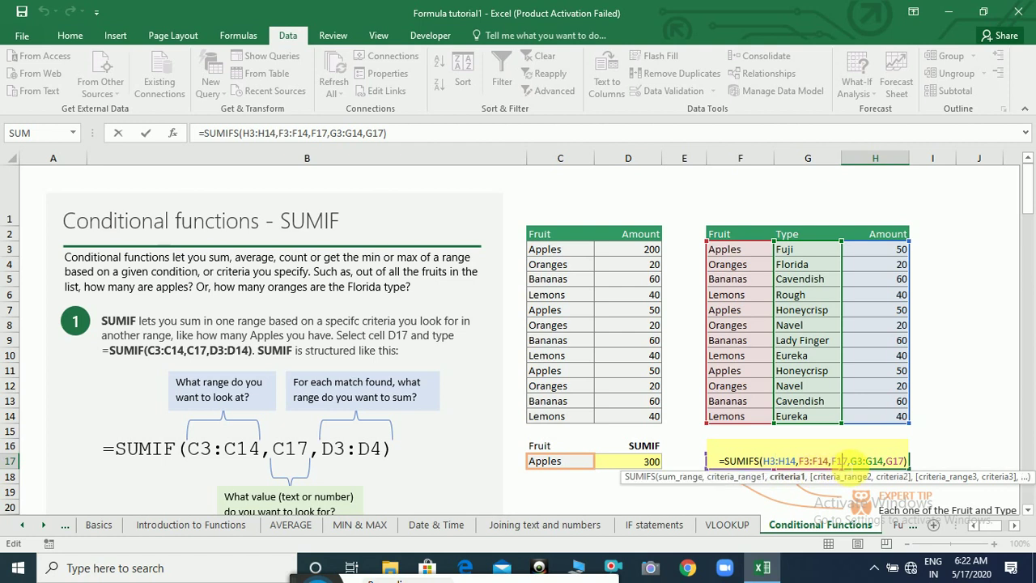
{"action": "left_click", "coordinate": [863, 461]}
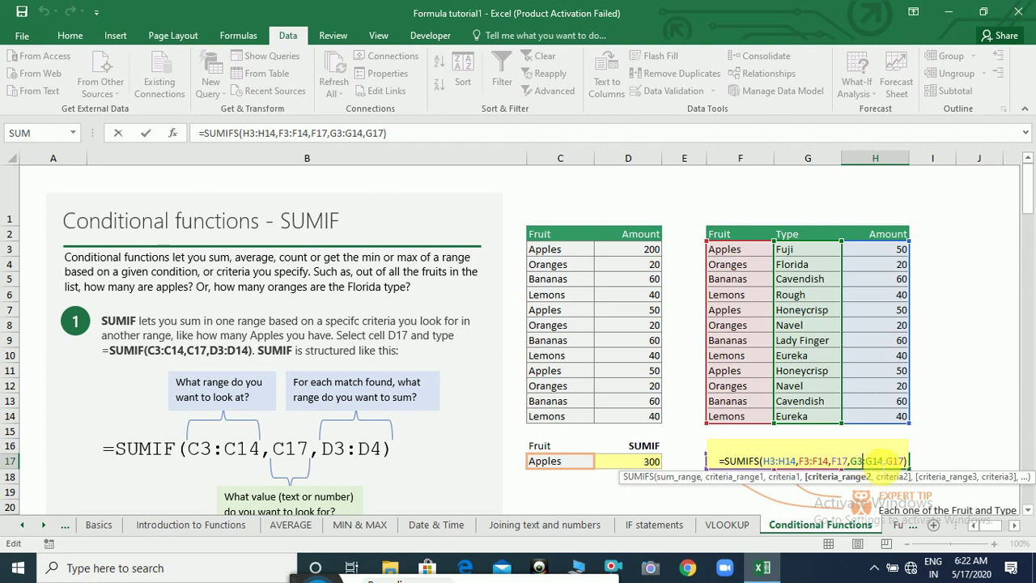
{"action": "left_click", "coordinate": [897, 461]}
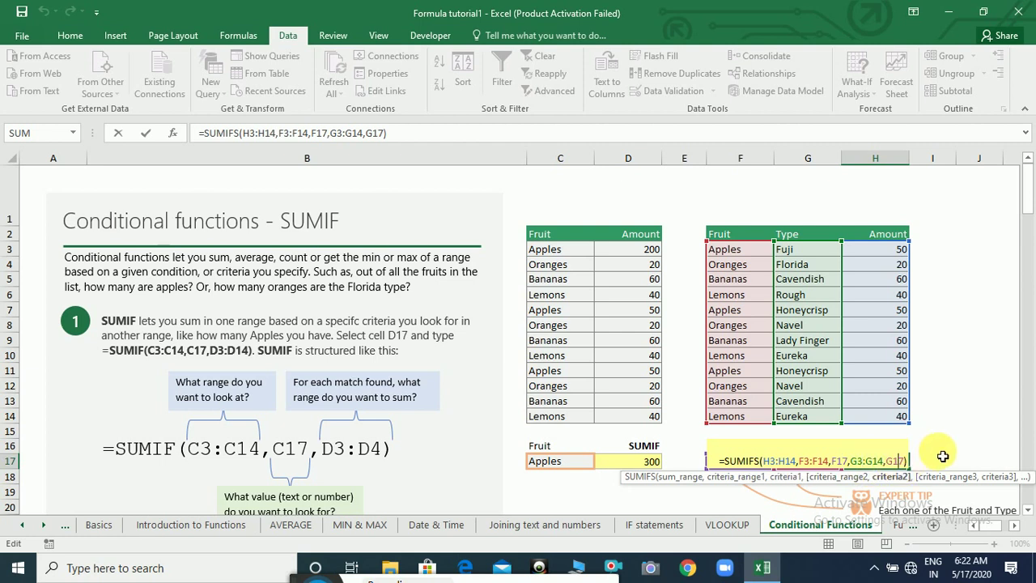
{"action": "key", "text": "Return"}
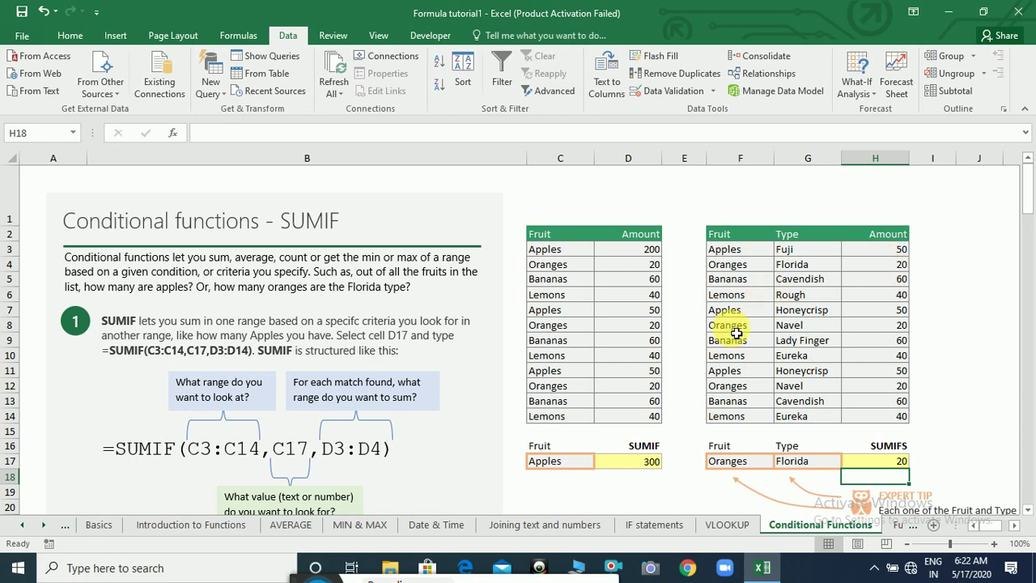
Set the first Navel oranges amount in H8 to 60 and choose Navel as the Type criterion in G17.
{"action": "left_click", "coordinate": [863, 331]}
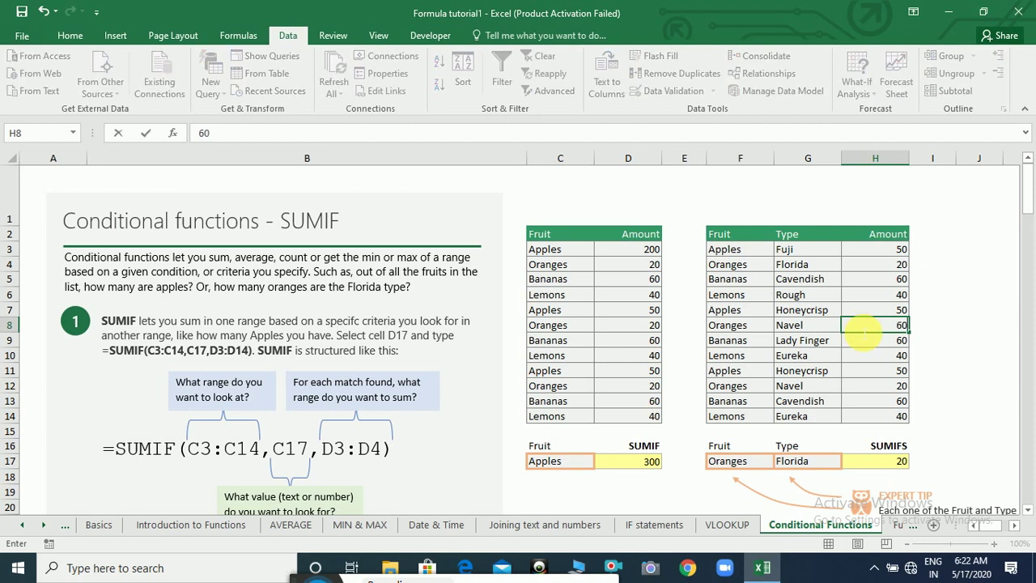
{"action": "type", "text": "60"}
{"action": "key", "text": "Return"}
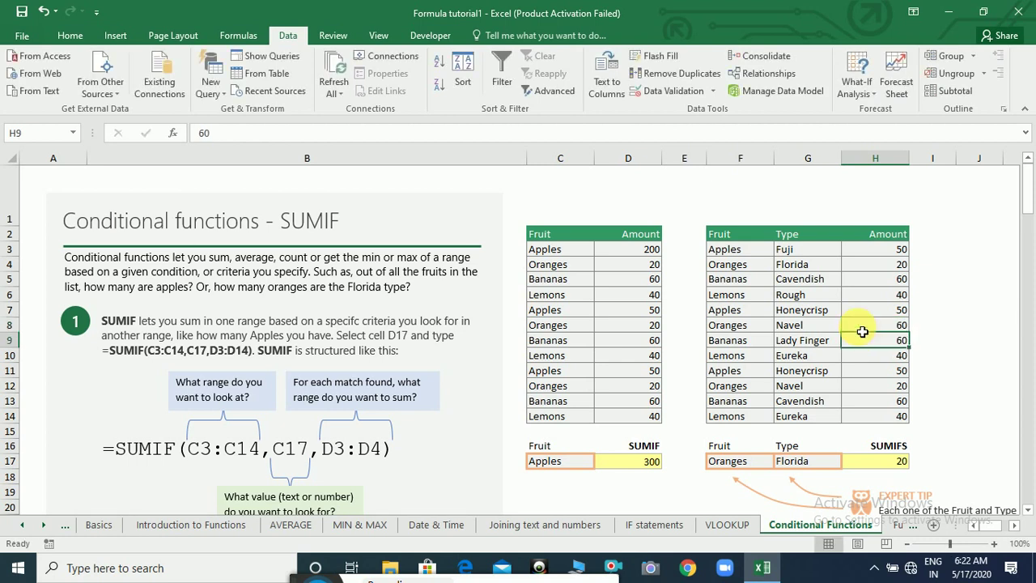
{"action": "left_click", "coordinate": [836, 462]}
{"action": "left_click", "coordinate": [849, 462]}
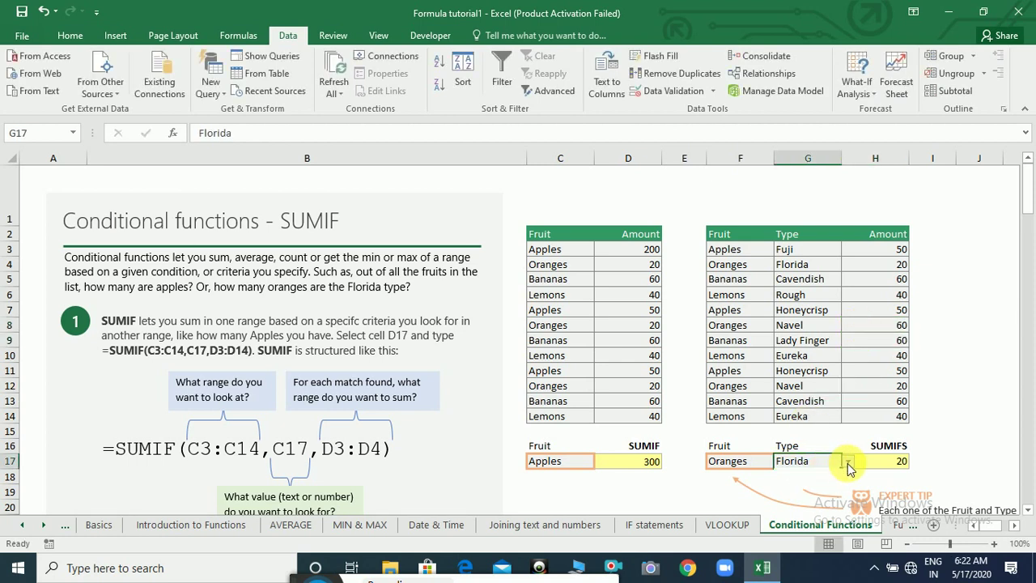
{"action": "key", "text": "Escape"}
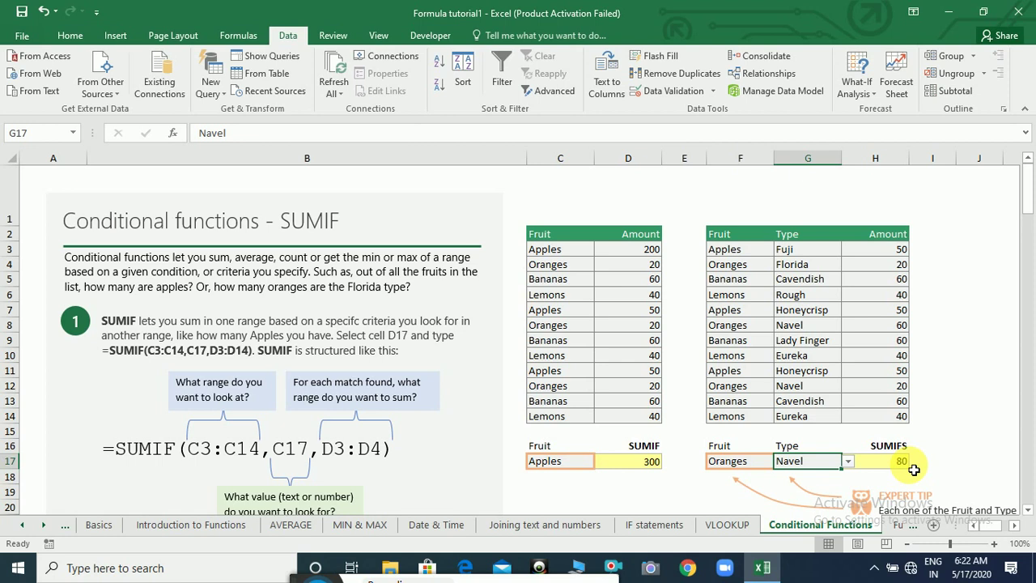
Look through the SUMIFS explanation and the COUNTIF section below it, down to the fruit tables and criteria in row 64.
{"action": "left_click", "coordinate": [1029, 516]}
{"action": "left_click", "coordinate": [1029, 515]}
{"action": "left_click", "coordinate": [1029, 516]}
{"action": "left_click", "coordinate": [1029, 516]}
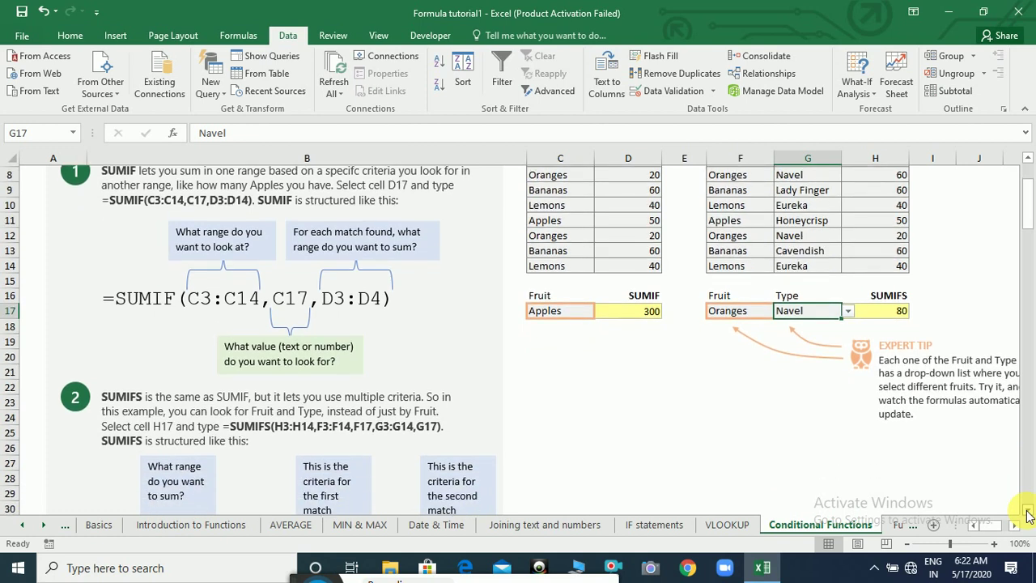
{"action": "left_click", "coordinate": [1029, 515]}
{"action": "left_click", "coordinate": [1029, 516]}
{"action": "left_click", "coordinate": [1029, 516]}
{"action": "left_click", "coordinate": [1028, 515]}
{"action": "left_click", "coordinate": [1029, 516]}
{"action": "left_click", "coordinate": [1029, 516]}
{"action": "left_click", "coordinate": [1029, 516]}
{"action": "left_click", "coordinate": [1029, 515]}
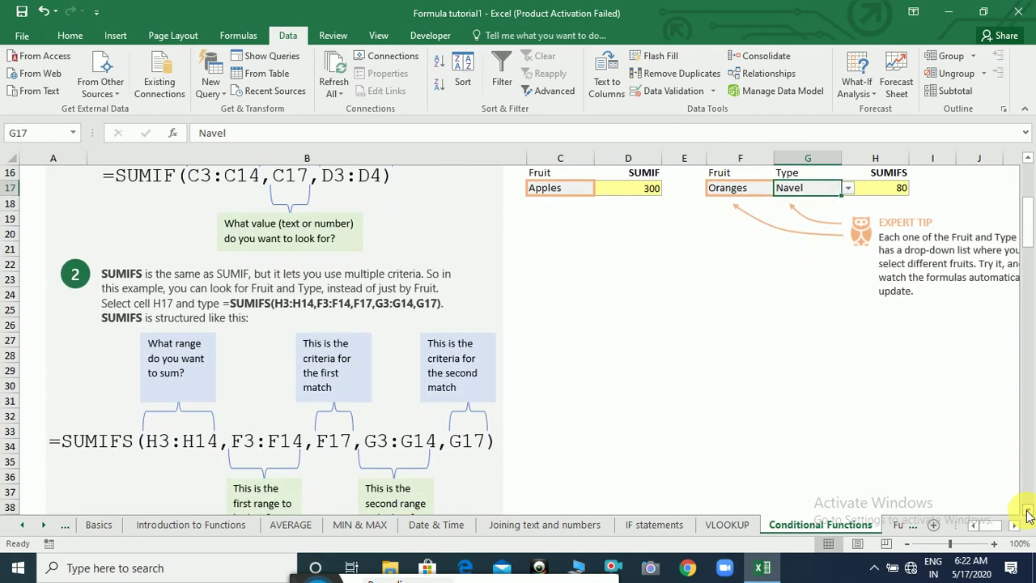
{"action": "left_click", "coordinate": [1029, 516]}
{"action": "left_click", "coordinate": [1029, 515]}
{"action": "left_click", "coordinate": [1029, 516]}
{"action": "left_click", "coordinate": [1029, 516]}
{"action": "left_click", "coordinate": [1029, 516]}
{"action": "left_click", "coordinate": [1029, 516]}
{"action": "left_click", "coordinate": [1029, 516]}
{"action": "left_click", "coordinate": [1029, 516]}
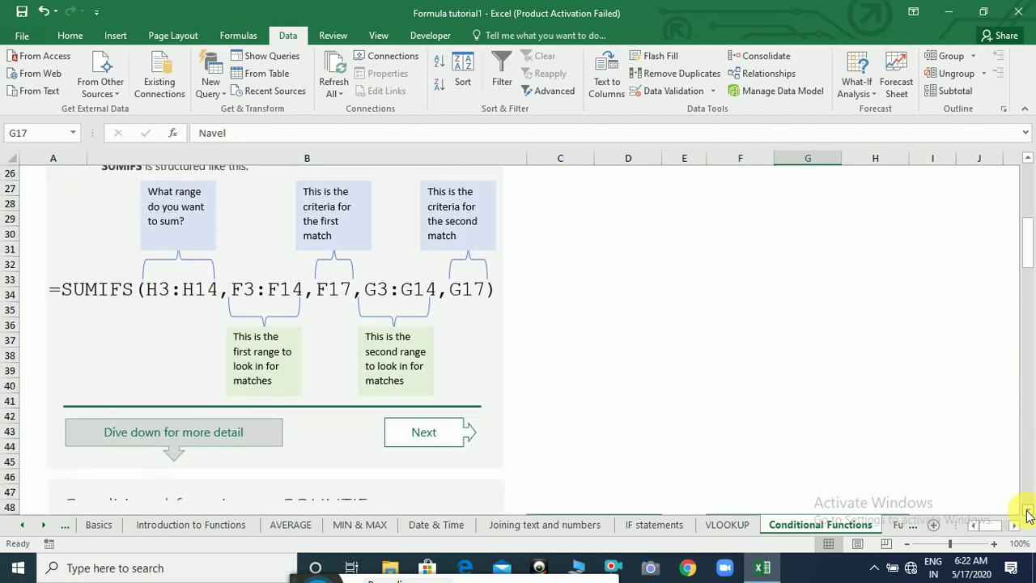
{"action": "left_click", "coordinate": [1029, 516]}
{"action": "left_click", "coordinate": [1029, 516]}
{"action": "left_click", "coordinate": [1029, 516]}
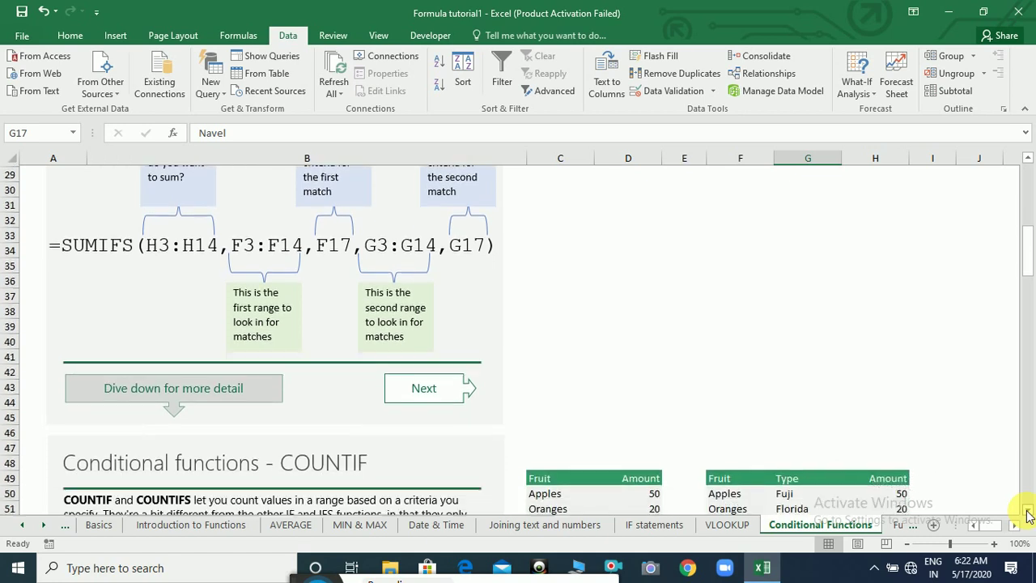
{"action": "left_click", "coordinate": [1029, 515]}
{"action": "left_click", "coordinate": [1029, 516]}
{"action": "left_click", "coordinate": [1029, 515]}
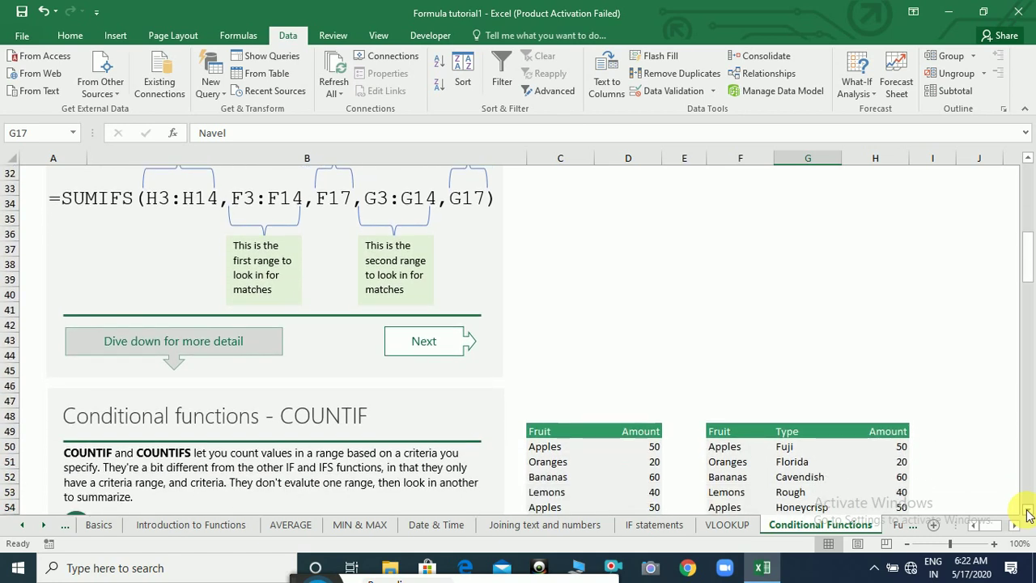
{"action": "key", "text": "Down"}
{"action": "key", "text": "Down"}
{"action": "key", "text": "Down"}
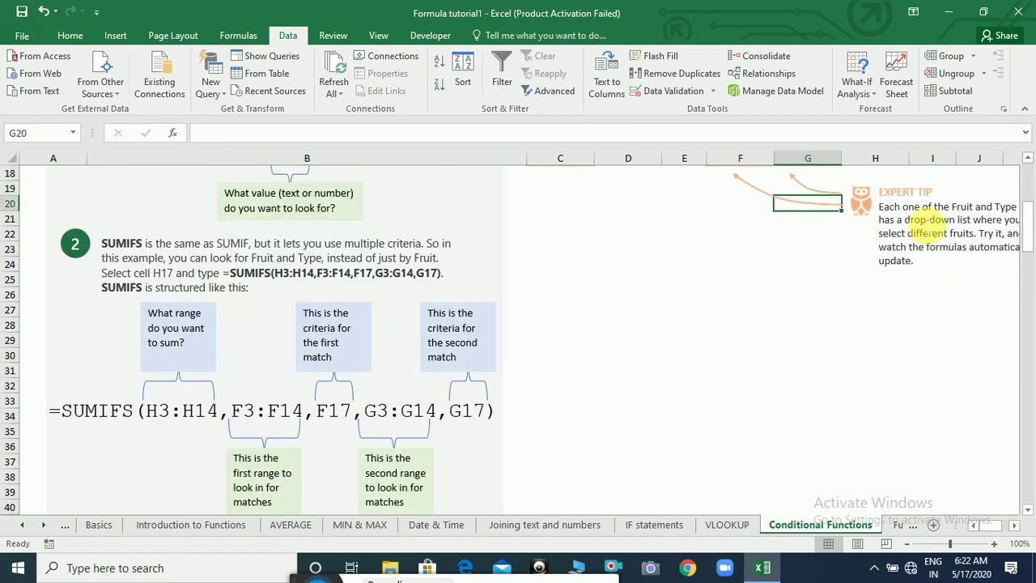
{"action": "left_click", "coordinate": [545, 357]}
{"action": "key", "text": "Down"}
{"action": "key", "text": "Down"}
{"action": "key", "text": "Down"}
{"action": "key", "text": "Down"}
{"action": "key", "text": "Down"}
{"action": "key", "text": "Down"}
{"action": "key", "text": "Down"}
{"action": "key", "text": "Down"}
{"action": "key", "text": "Down"}
{"action": "key", "text": "Down"}
{"action": "key", "text": "Down"}
{"action": "key", "text": "Down"}
{"action": "key", "text": "Down"}
{"action": "key", "text": "Down"}
{"action": "key", "text": "Down"}
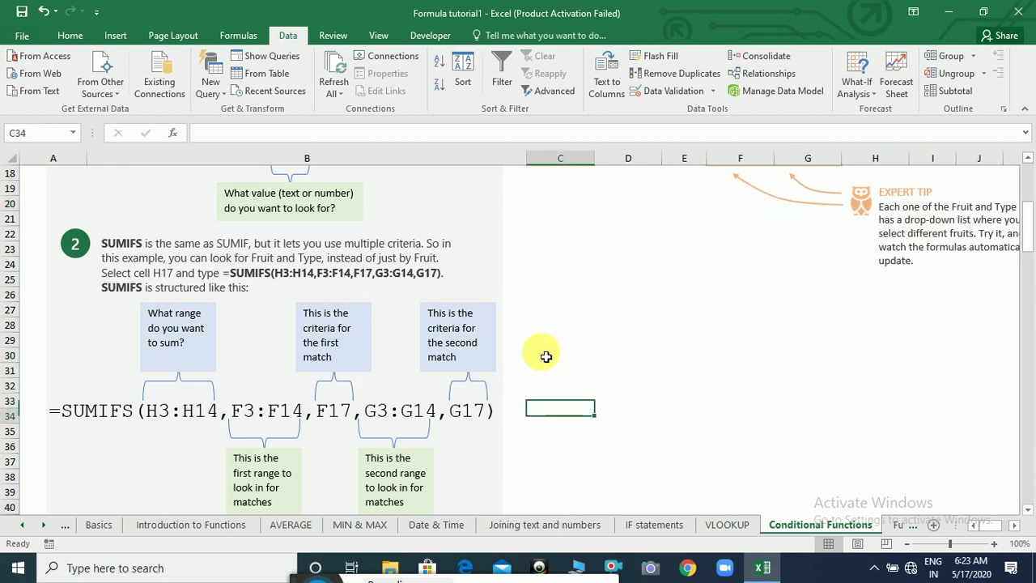
{"action": "key", "text": "Down"}
{"action": "key", "text": "Down"}
{"action": "key", "text": "Down"}
{"action": "key", "text": "Down"}
{"action": "key", "text": "Down"}
{"action": "key", "text": "Down"}
{"action": "key", "text": "Down"}
{"action": "key", "text": "Down"}
{"action": "key", "text": "Down"}
{"action": "key", "text": "Down"}
{"action": "key", "text": "Down"}
{"action": "key", "text": "Down"}
{"action": "key", "text": "Down"}
{"action": "key", "text": "Down"}
{"action": "key", "text": "Down"}
{"action": "key", "text": "Down"}
{"action": "key", "text": "Down"}
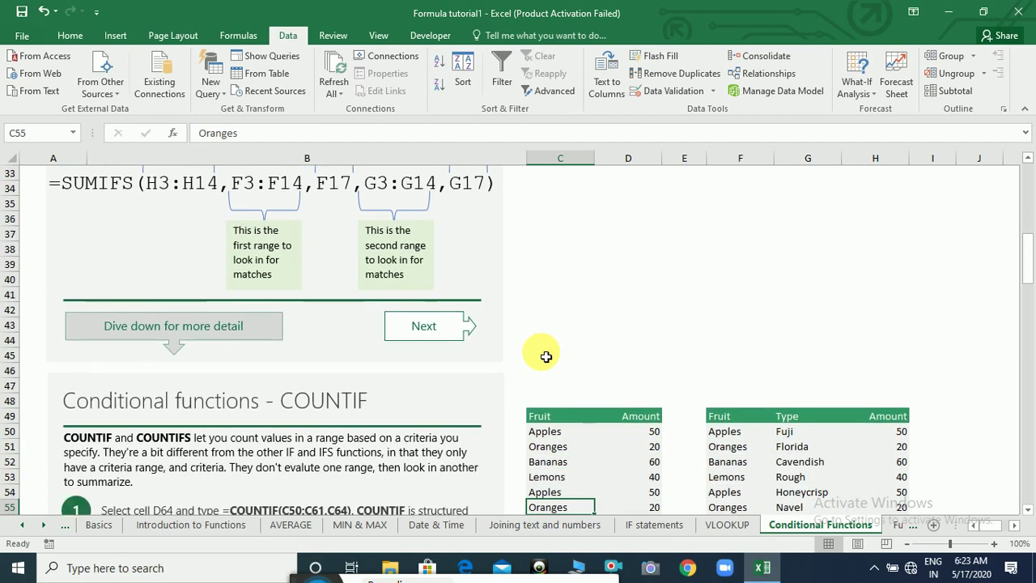
{"action": "key", "text": "Down"}
{"action": "key", "text": "Down"}
{"action": "key", "text": "Down"}
{"action": "key", "text": "Down"}
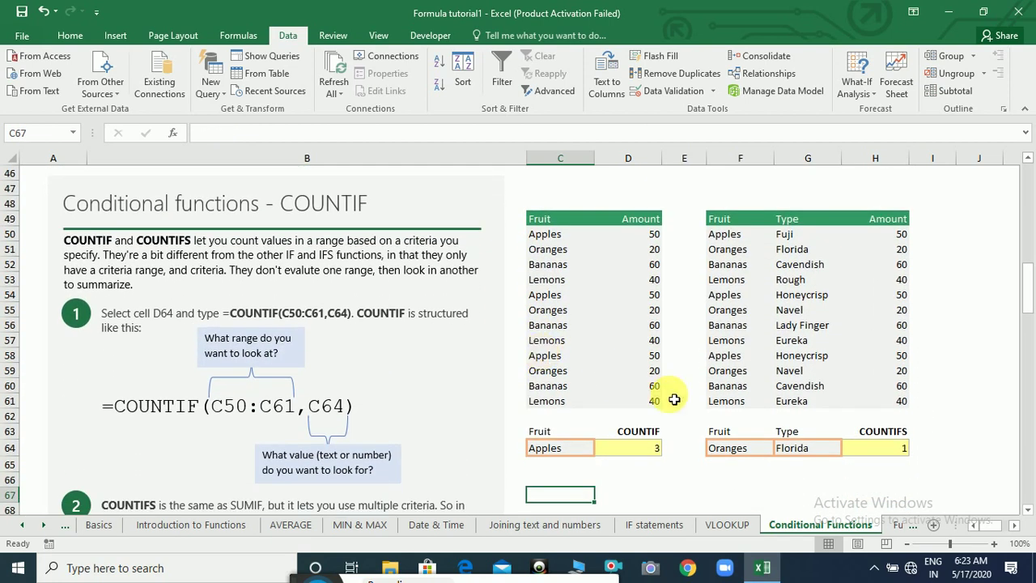
{"action": "key", "text": "Down"}
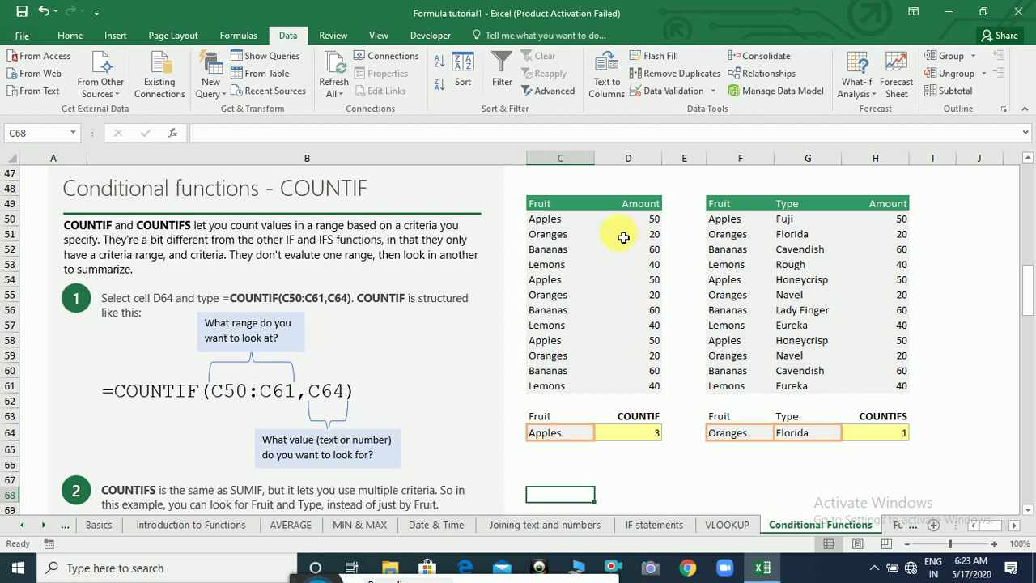
Choose Bananas as the Fruit criterion for COUNTIF in C64.
{"action": "left_click", "coordinate": [571, 438]}
{"action": "left_click", "coordinate": [600, 433]}
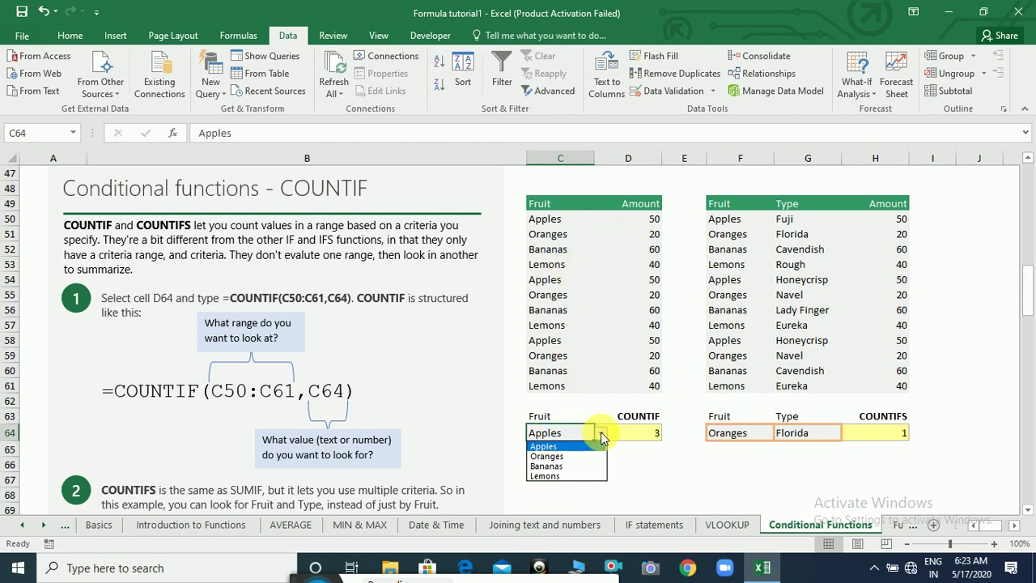
{"action": "left_click", "coordinate": [565, 466]}
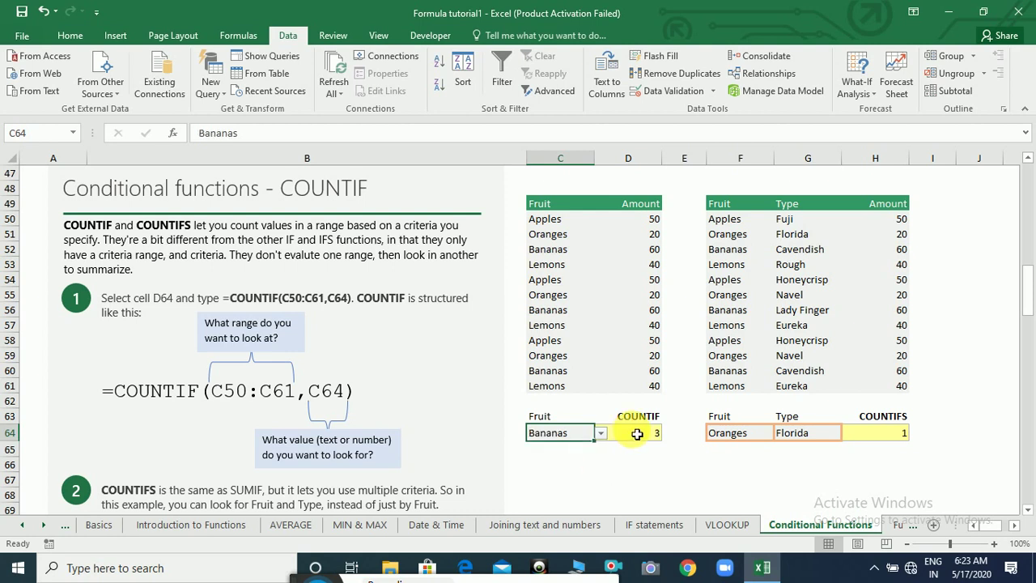
Replace the formula in D64 with a COUNTIF over range C50:C61 using C64 as the criterion.
{"action": "left_click", "coordinate": [637, 437]}
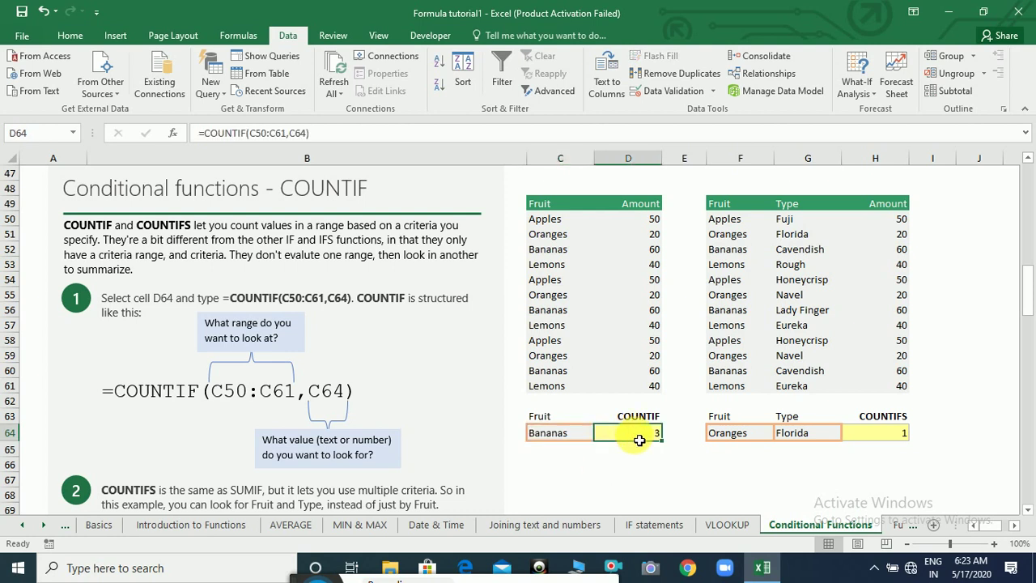
{"action": "type", "text": "=countif"}
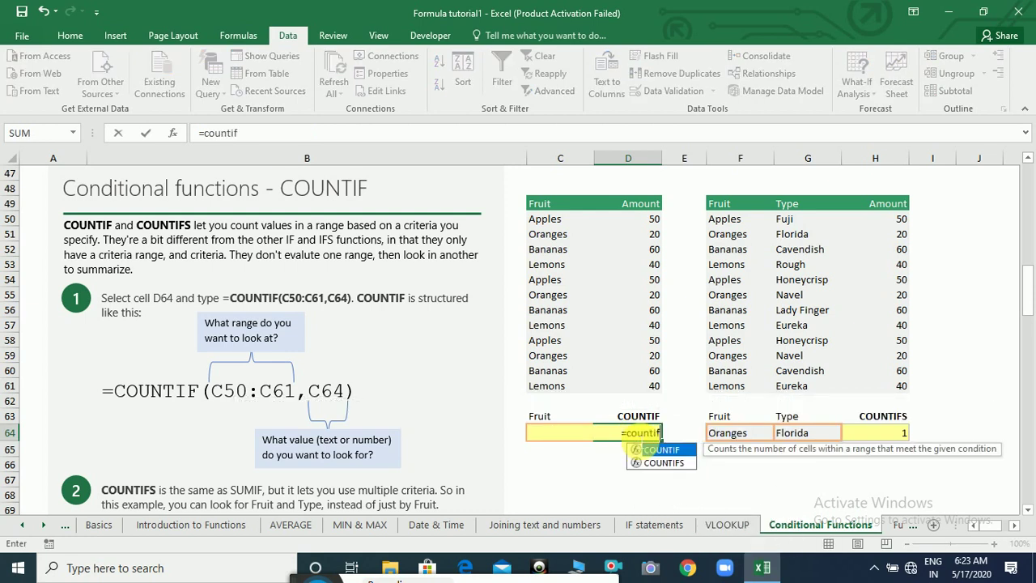
{"action": "type", "text": "("}
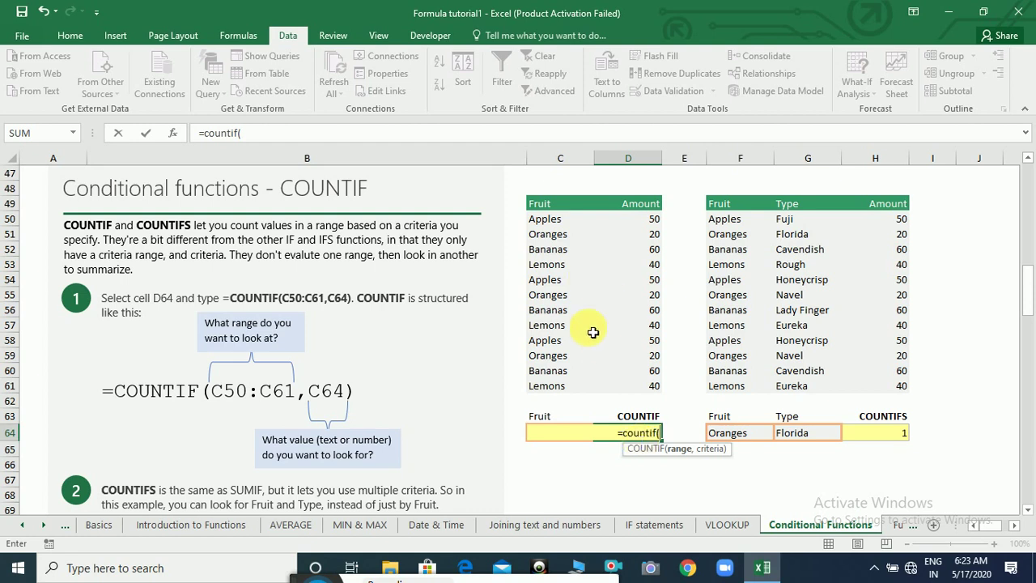
{"action": "left_click", "coordinate": [553, 224]}
{"action": "left_click_drag", "start_coordinate": [554, 227], "coordinate": [539, 391]}
{"action": "type", "text": ","}
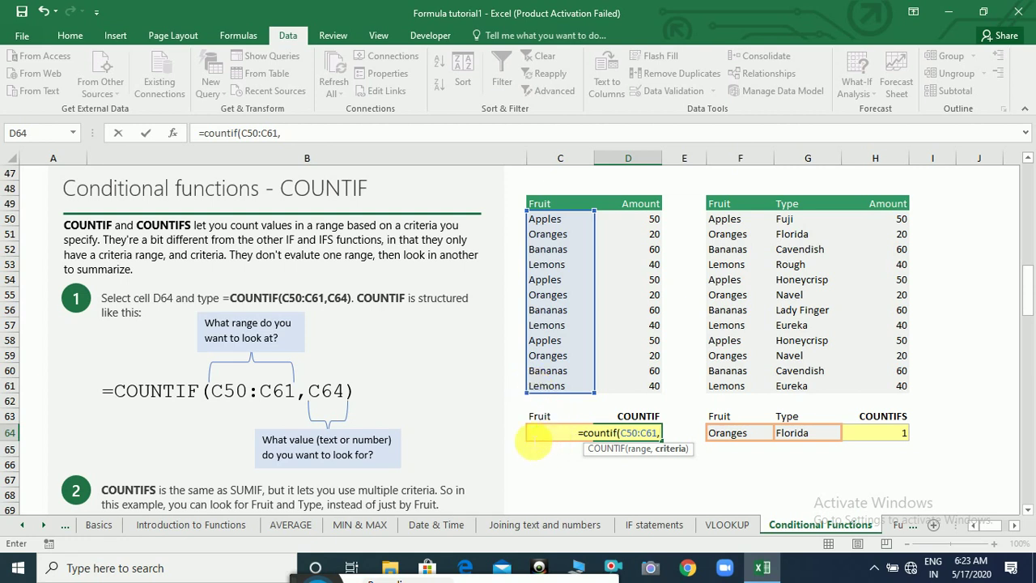
{"action": "type", "text": "c64"}
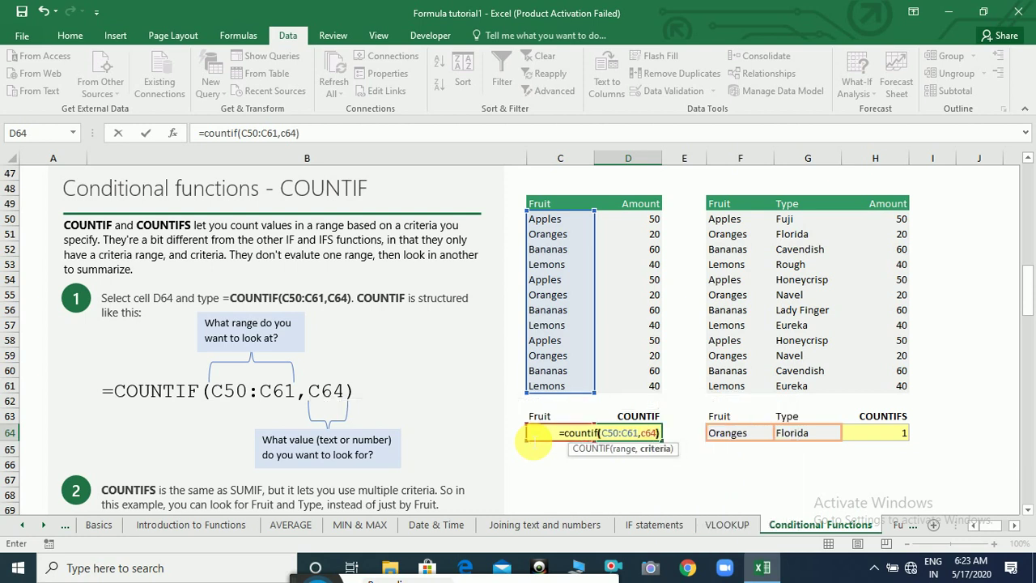
{"action": "key", "text": "Return"}
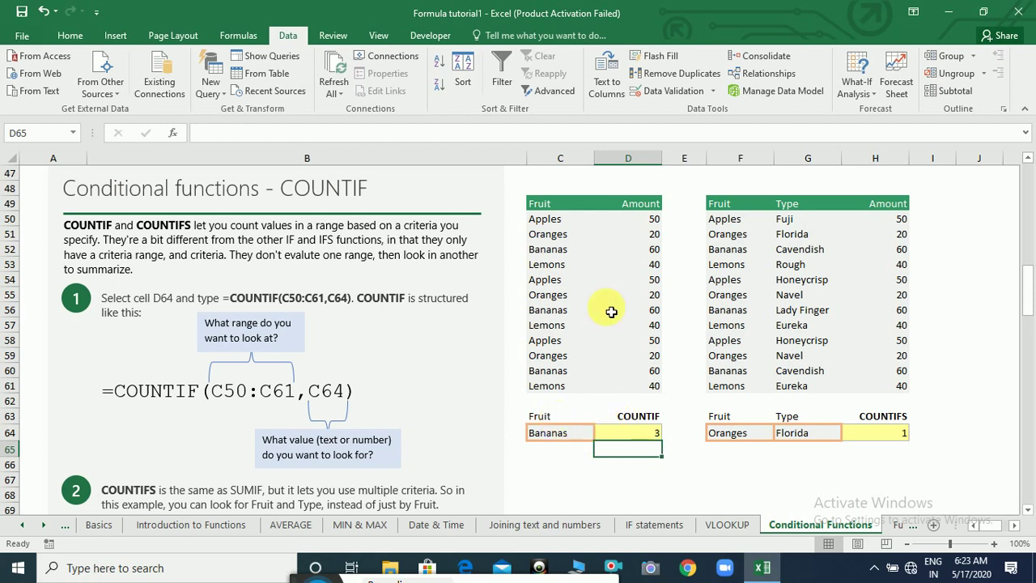
Check the COUNTIF result against the Bananas entries in C52, C56 and C60 of the fruit table.
{"action": "left_click", "coordinate": [624, 250]}
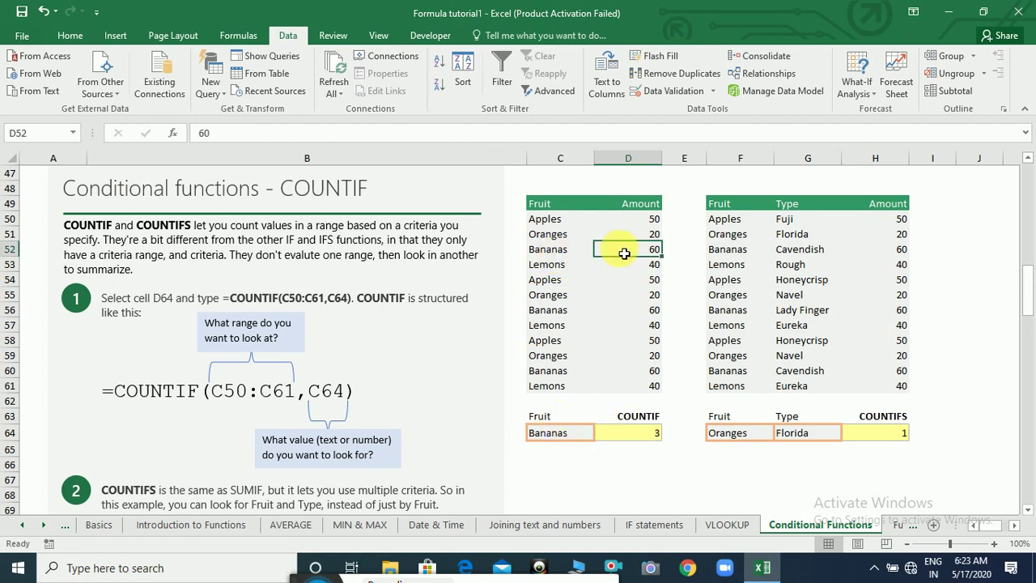
{"action": "left_click", "coordinate": [641, 296]}
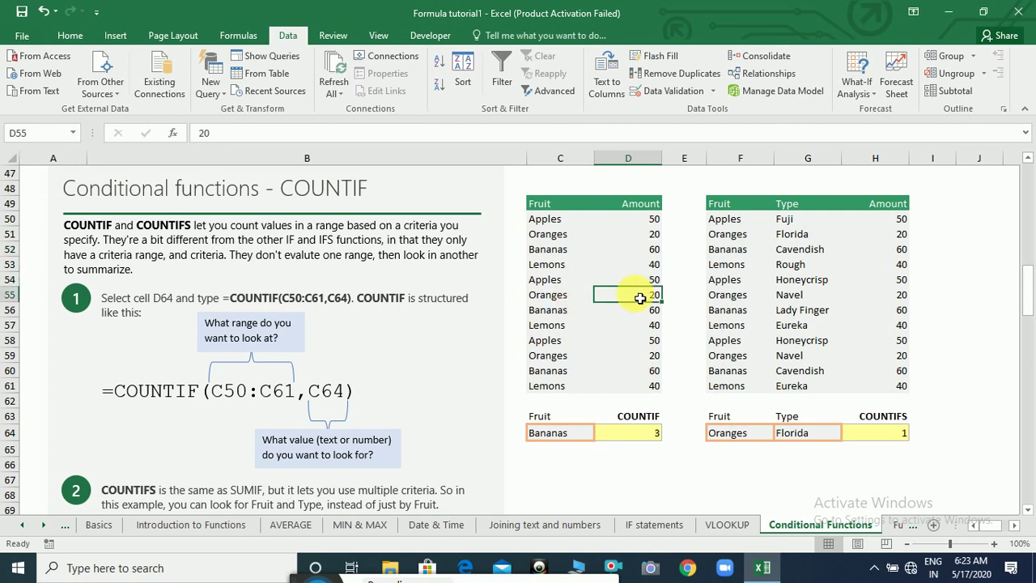
{"action": "left_click", "coordinate": [654, 357]}
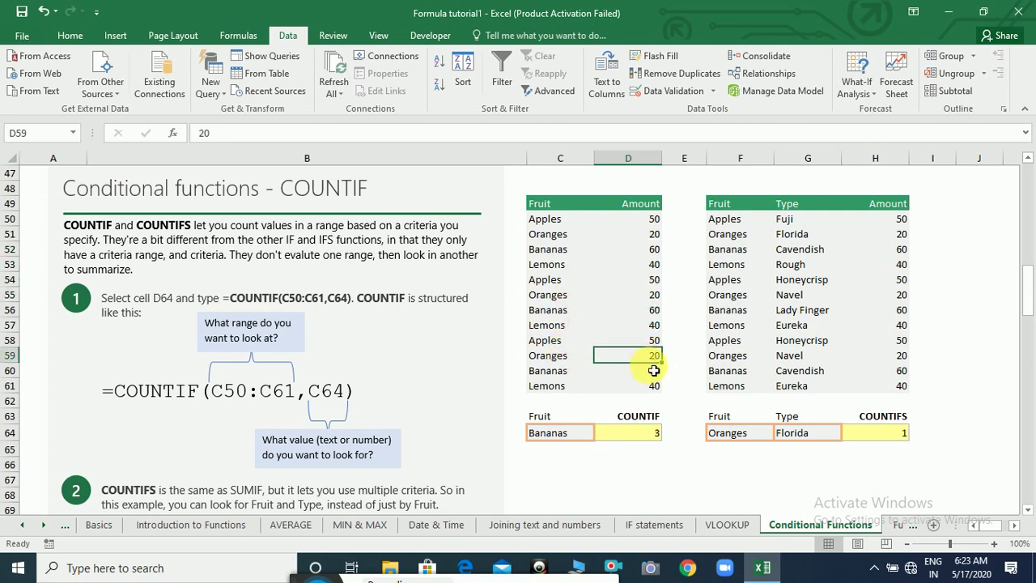
{"action": "left_click", "coordinate": [581, 250]}
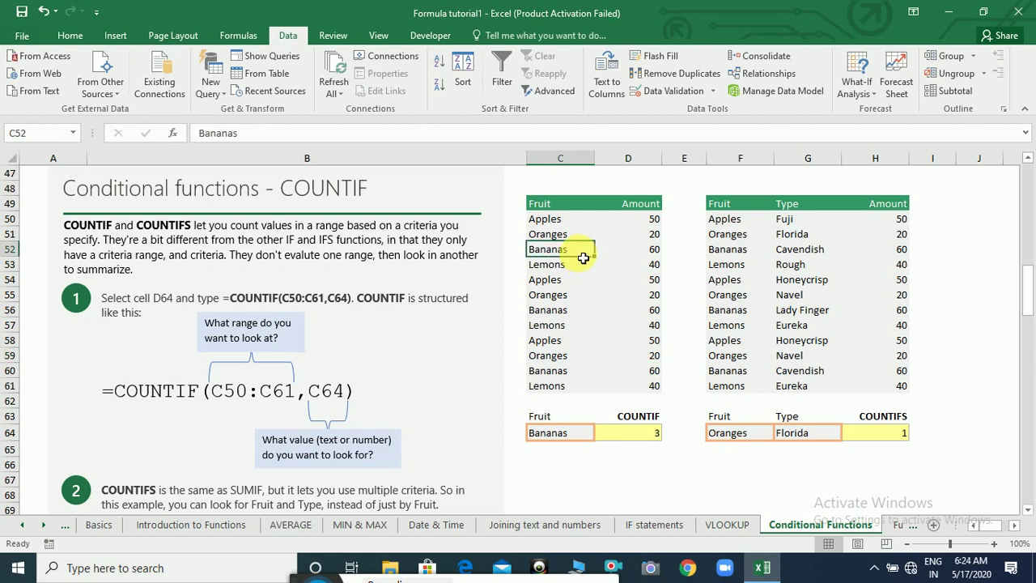
{"action": "left_click", "coordinate": [578, 314]}
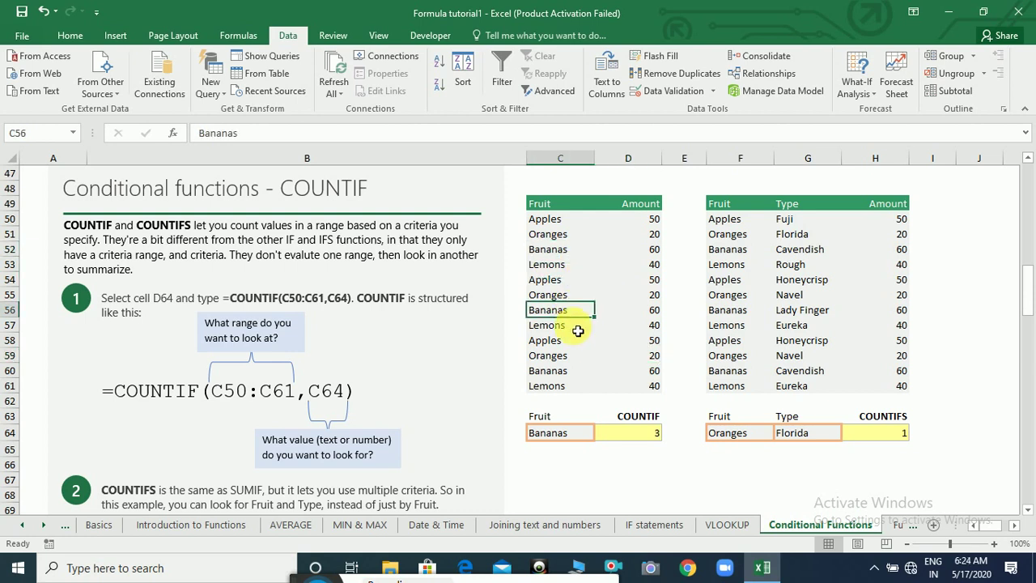
{"action": "left_click", "coordinate": [575, 373]}
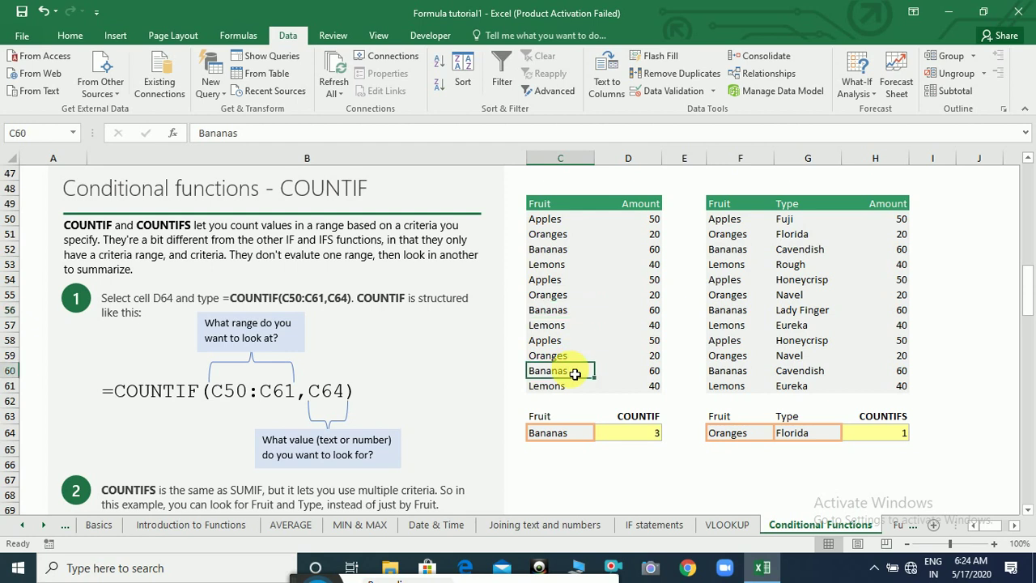
Test the COUNTIF with Lemons as the Fruit criterion in C64 and set the criterion back to Bananas.
{"action": "left_click", "coordinate": [591, 434]}
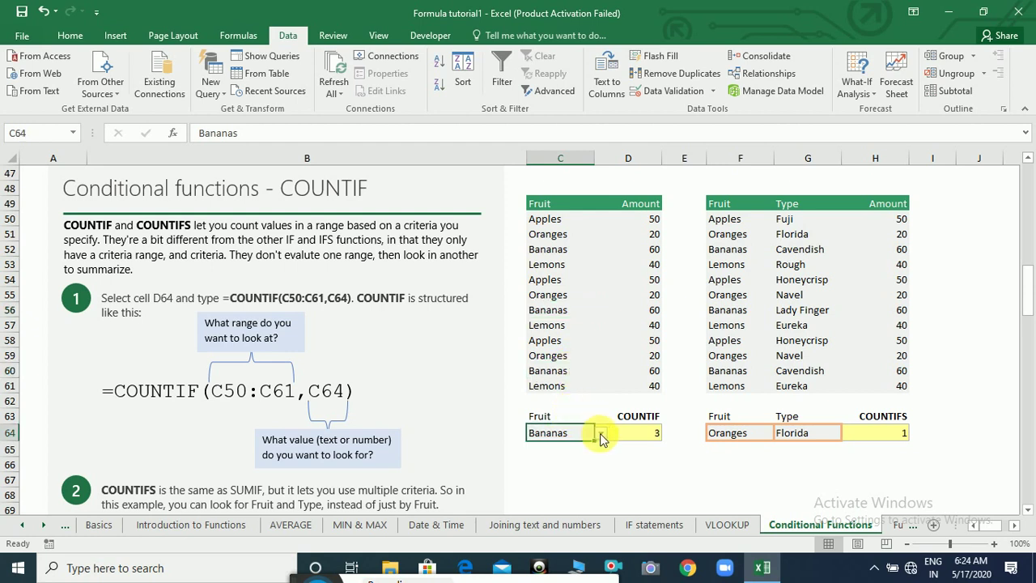
{"action": "left_click", "coordinate": [599, 433]}
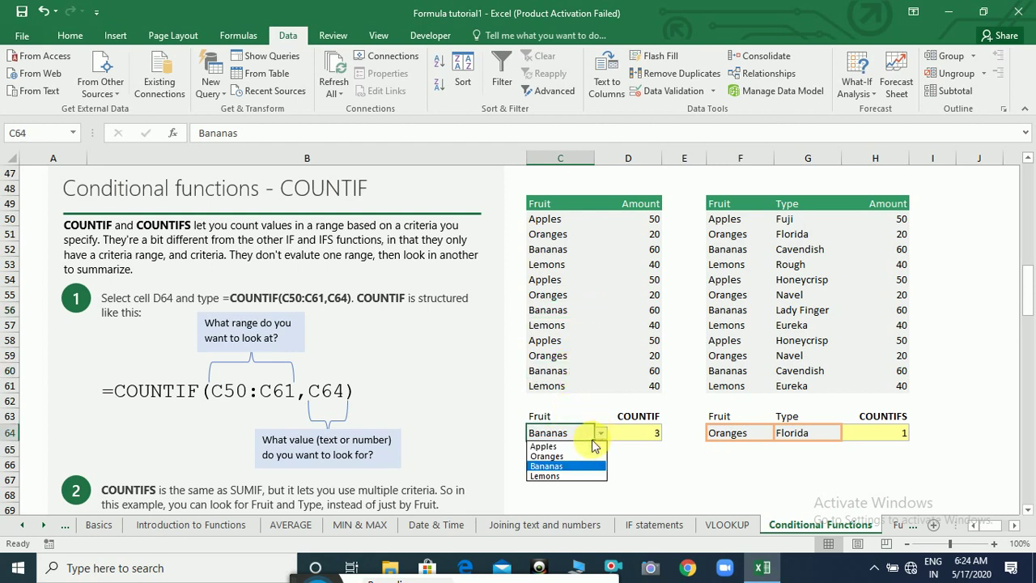
{"action": "left_click", "coordinate": [562, 476]}
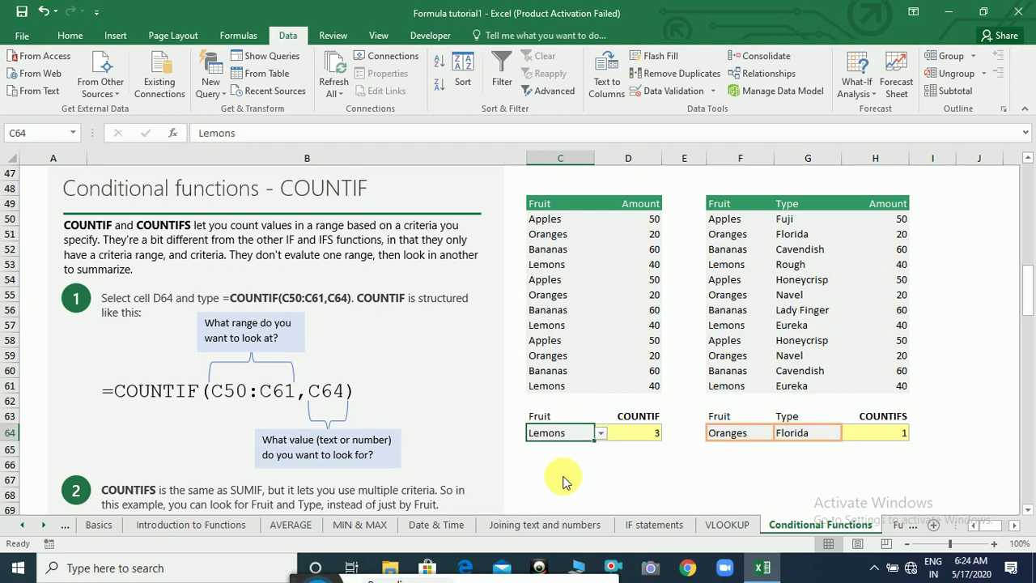
{"action": "left_click", "coordinate": [601, 434]}
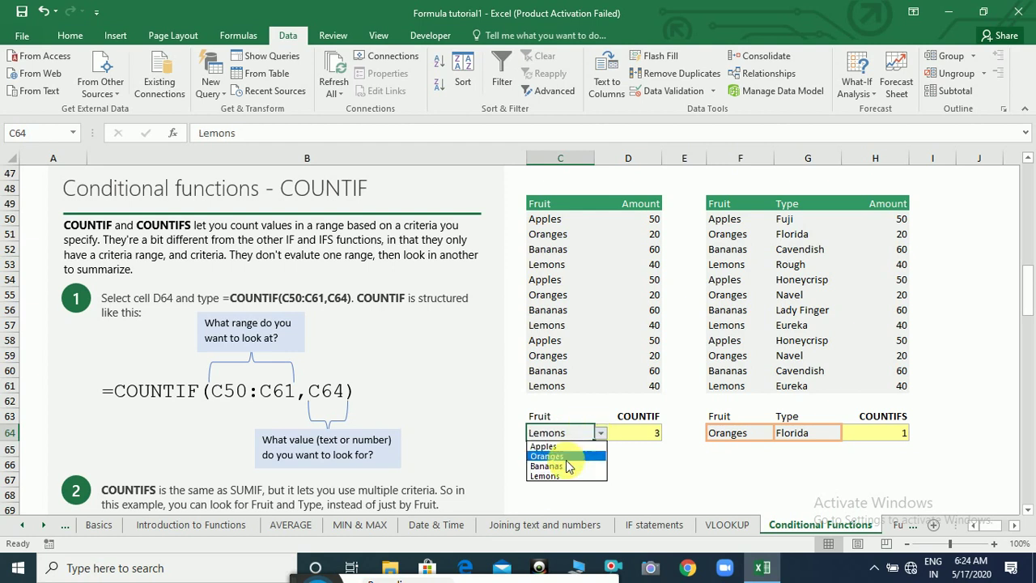
{"action": "left_click", "coordinate": [568, 467]}
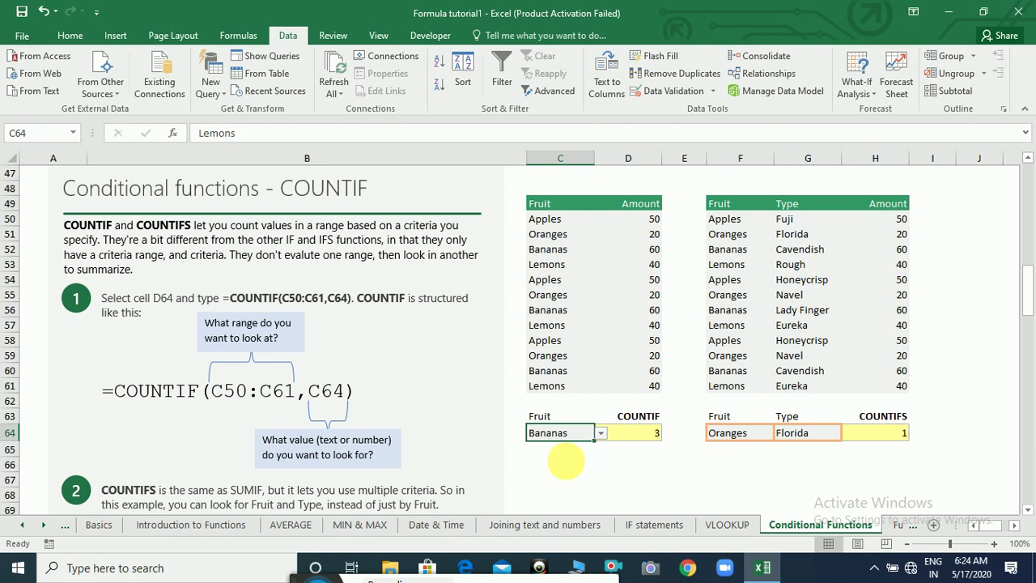
Replace the fruit name in C58 of the COUNTIF table with Bananas, correcting its spelling.
{"action": "left_click", "coordinate": [557, 343]}
{"action": "type", "text": "Bana"}
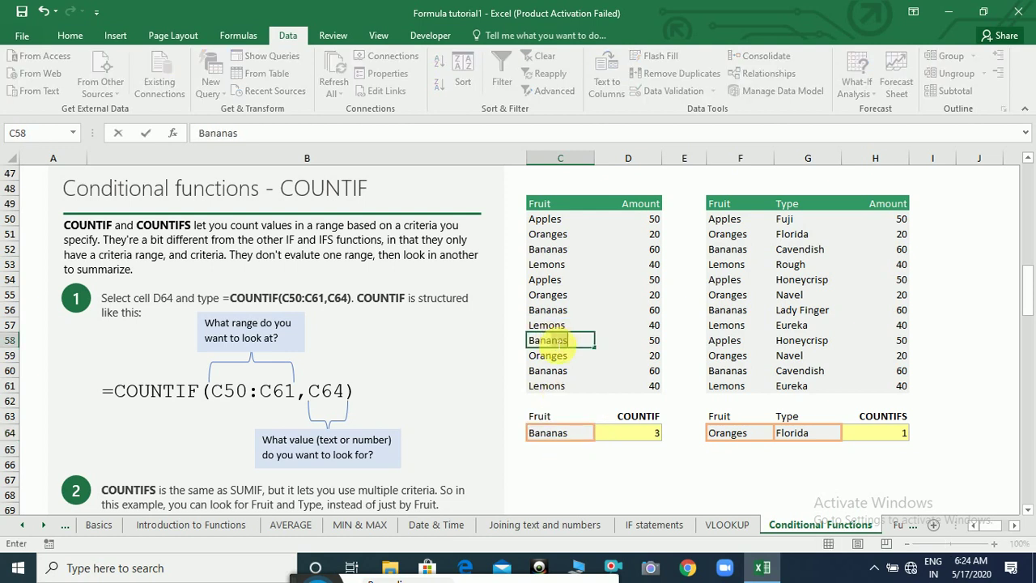
{"action": "type", "text": "ns"}
{"action": "key", "text": "Return"}
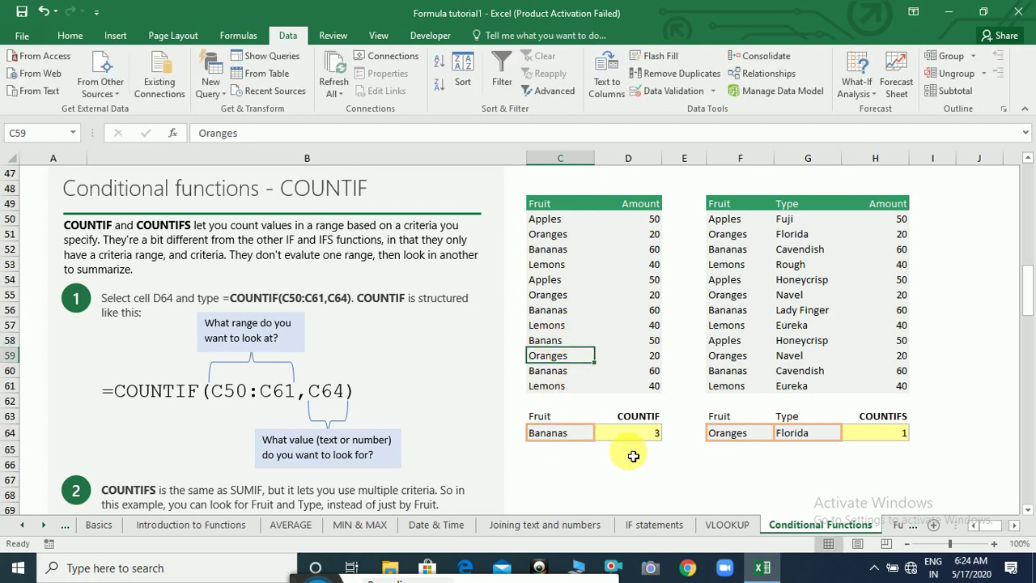
{"action": "left_click", "coordinate": [573, 345]}
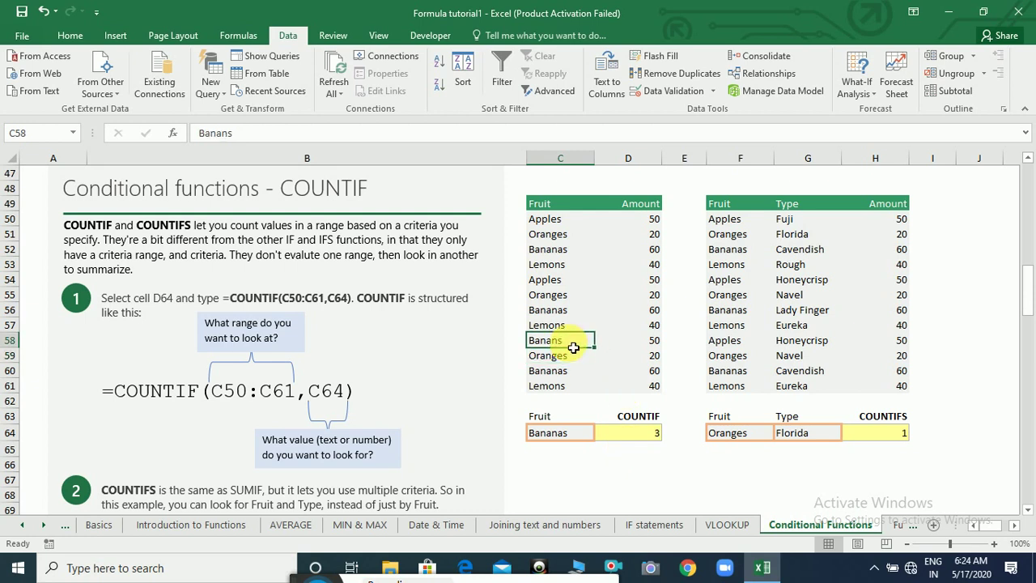
{"action": "double_click", "coordinate": [573, 345]}
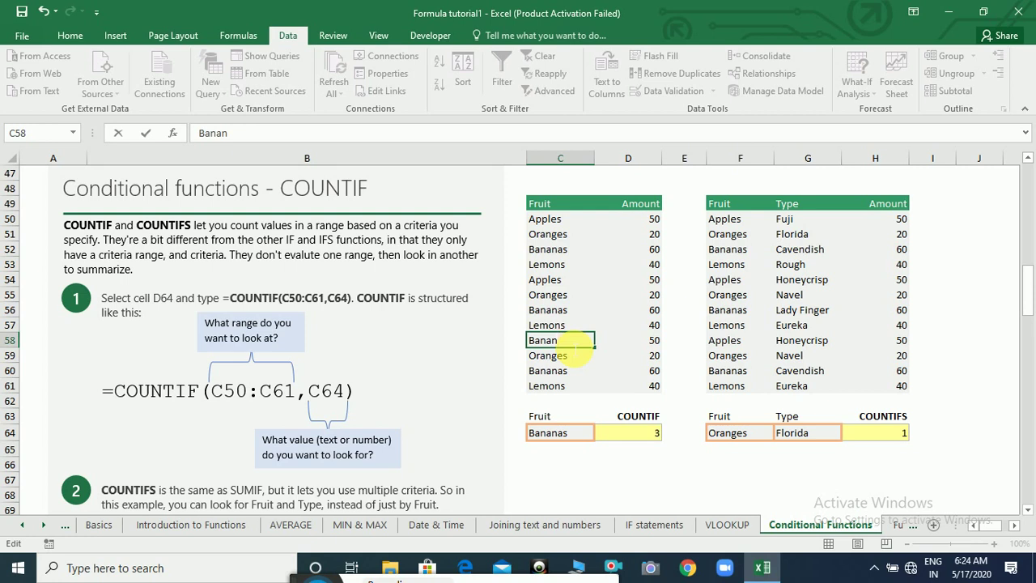
{"action": "type", "text": "as"}
{"action": "key", "text": "Return"}
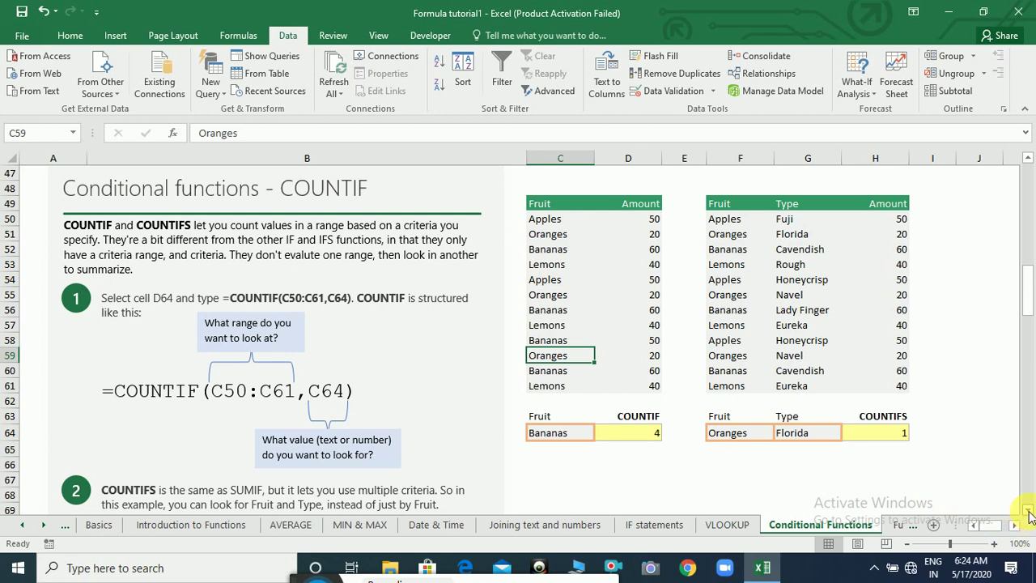
Examine each argument of the COUNTIFS formula in H64 against its ranges and criteria, leaving the formula unedited.
{"action": "scroll", "coordinate": [1029, 515], "scroll_direction": "down", "scroll_amount": 5}
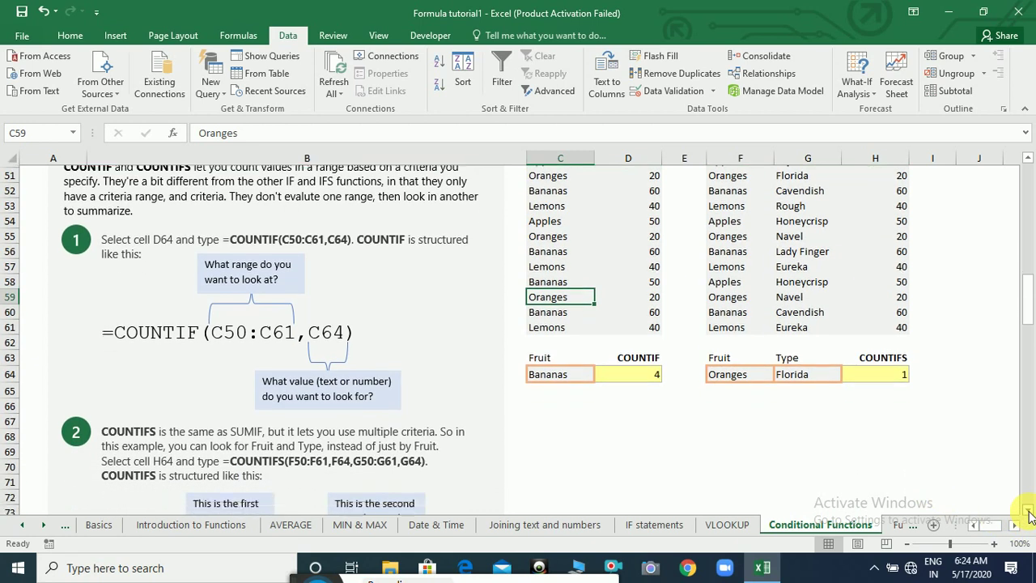
{"action": "scroll", "coordinate": [1030, 515], "scroll_direction": "down", "scroll_amount": 3}
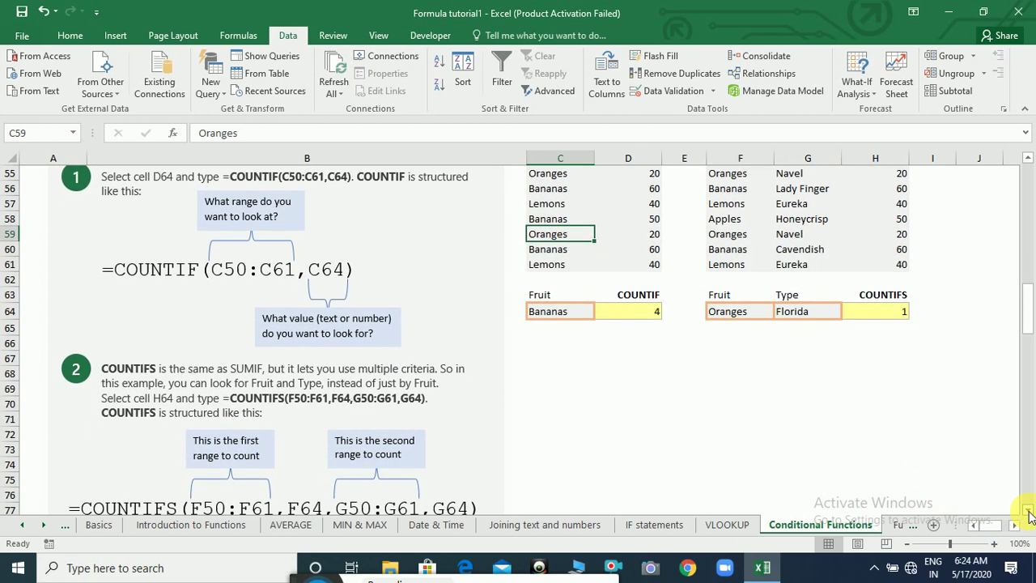
{"action": "left_click", "coordinate": [1029, 515]}
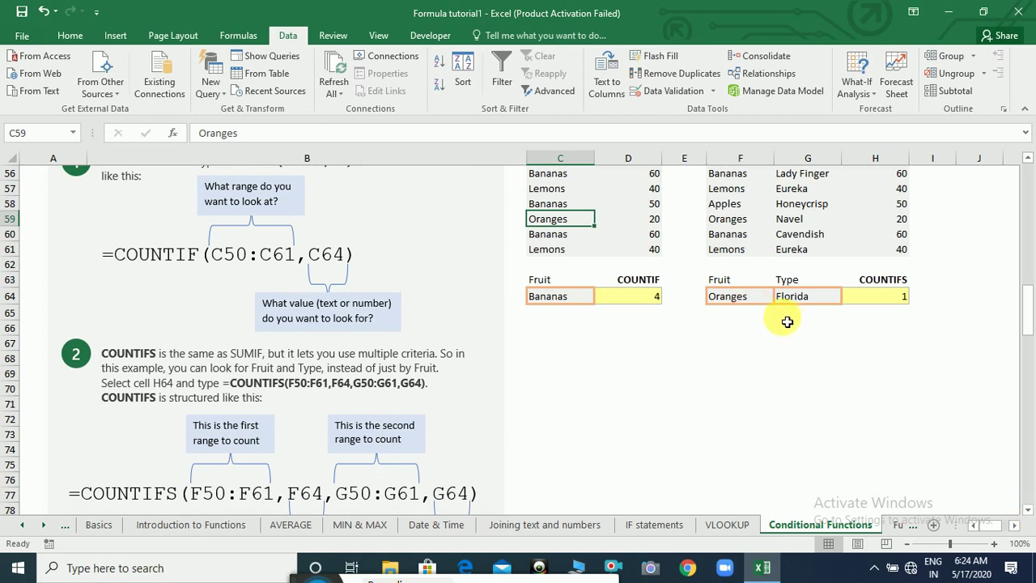
{"action": "left_click", "coordinate": [876, 301]}
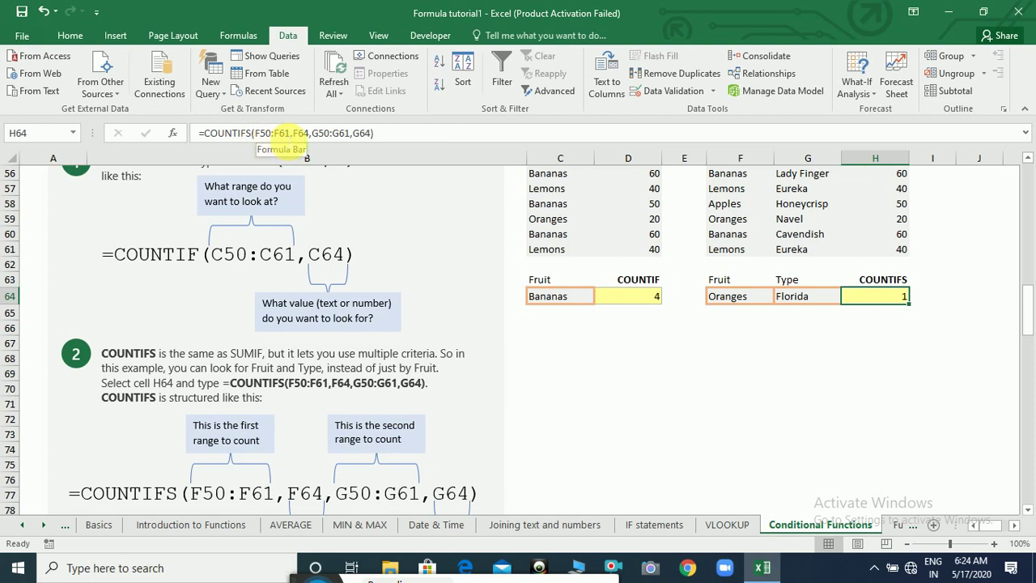
{"action": "left_click", "coordinate": [277, 133]}
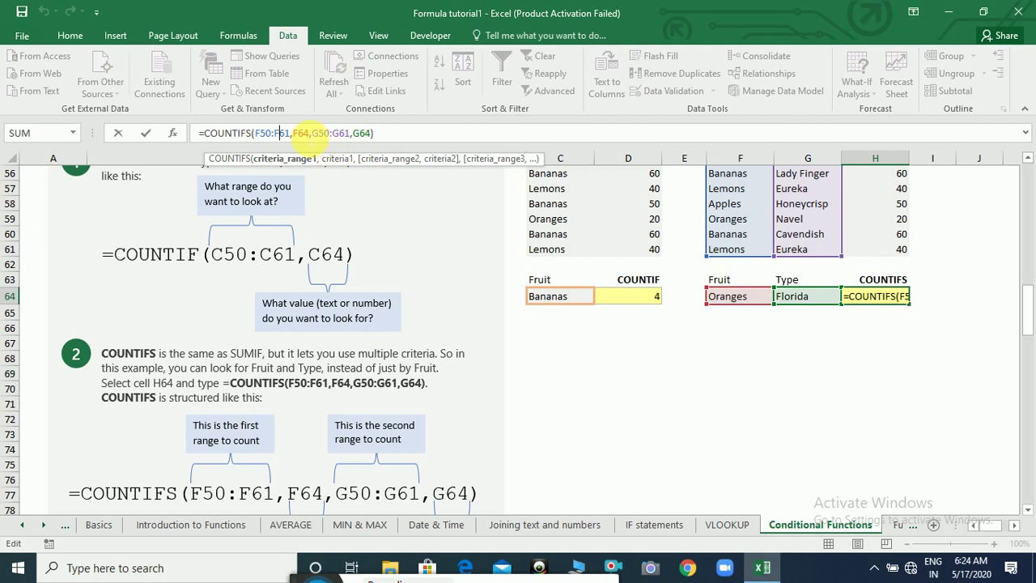
{"action": "left_click", "coordinate": [310, 138]}
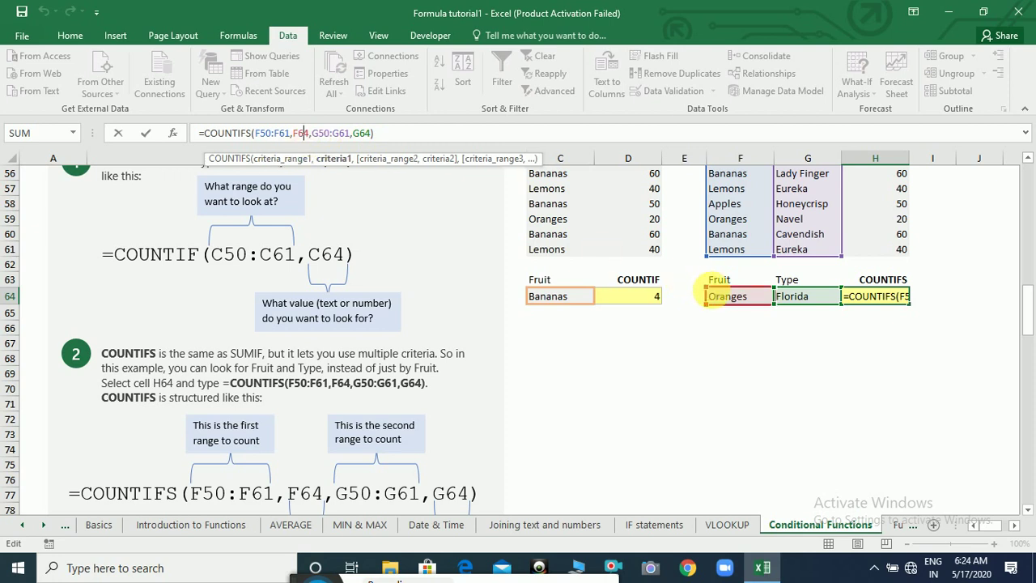
{"action": "left_click", "coordinate": [334, 136]}
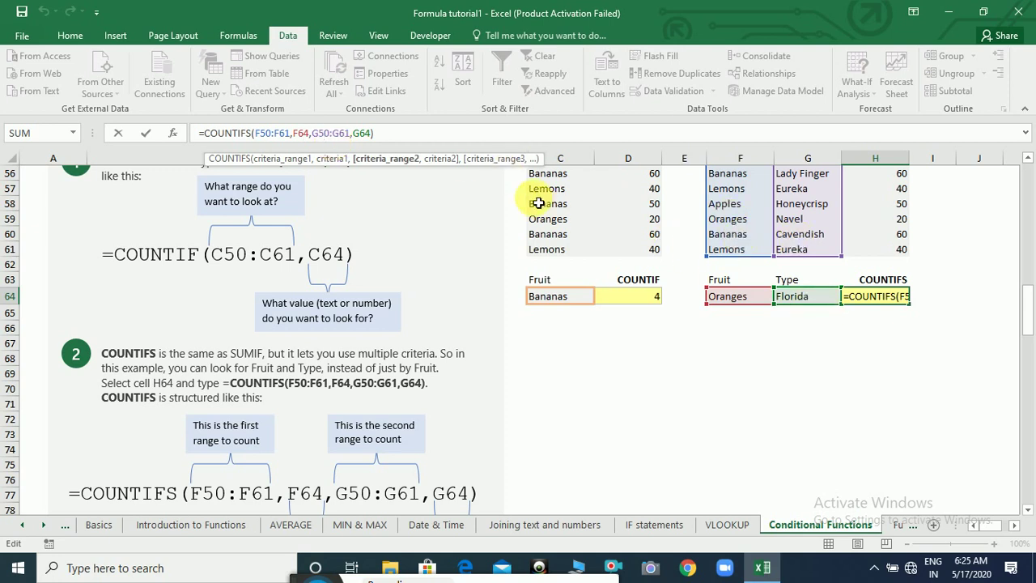
{"action": "left_click", "coordinate": [366, 133]}
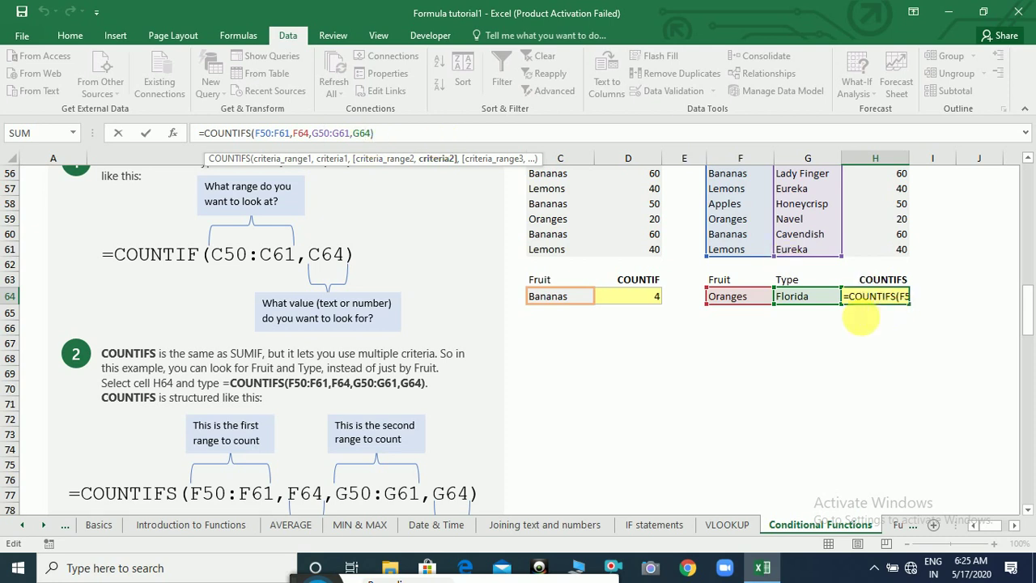
{"action": "left_click", "coordinate": [808, 365]}
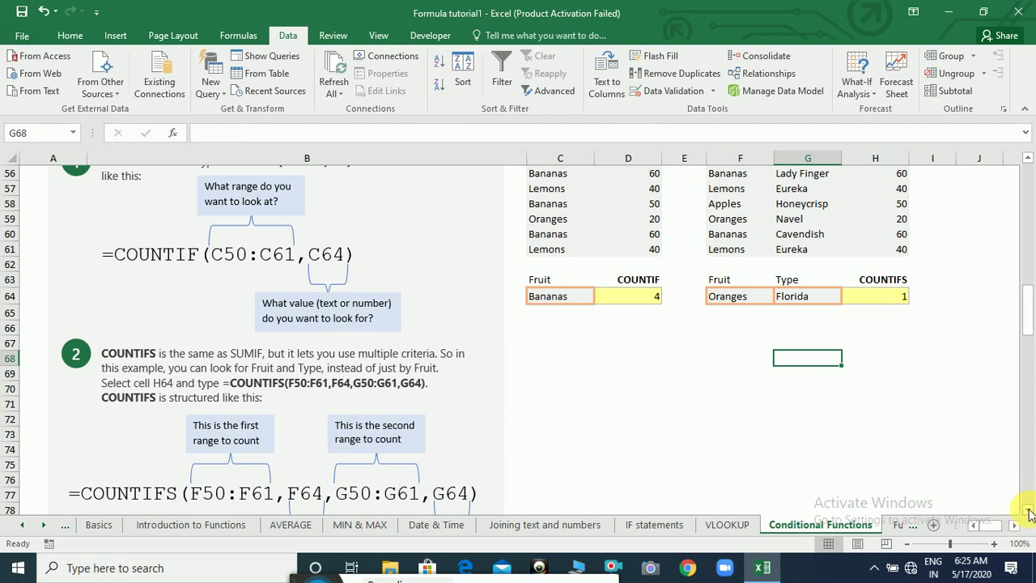
Look through the COUNTIFS structure, More conditional functions, SUMIF with a value argument and web information sections down the sheet.
{"action": "scroll", "coordinate": [1029, 513], "scroll_direction": "down", "scroll_amount": 4}
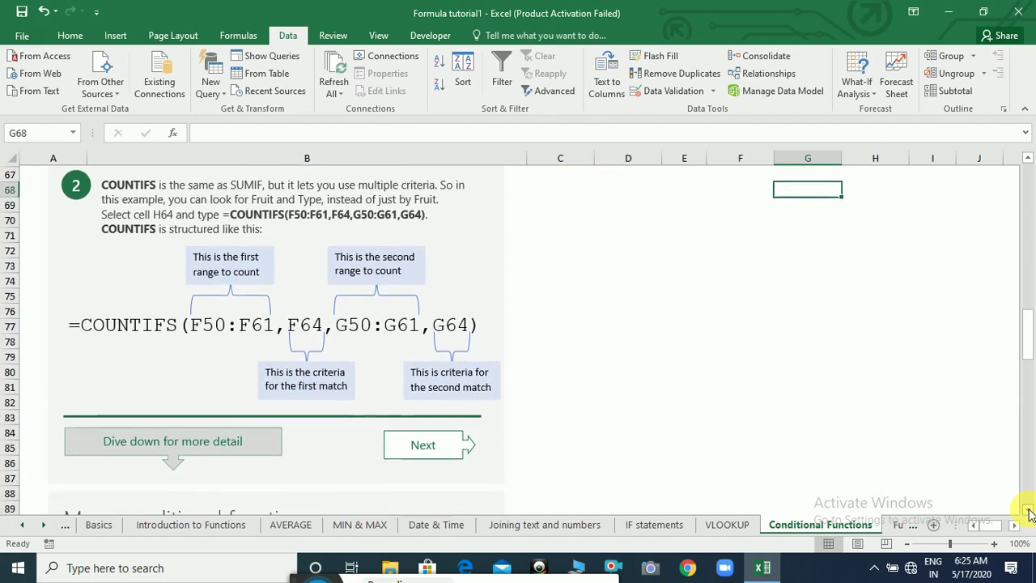
{"action": "scroll", "coordinate": [1029, 513], "scroll_direction": "down", "scroll_amount": 4}
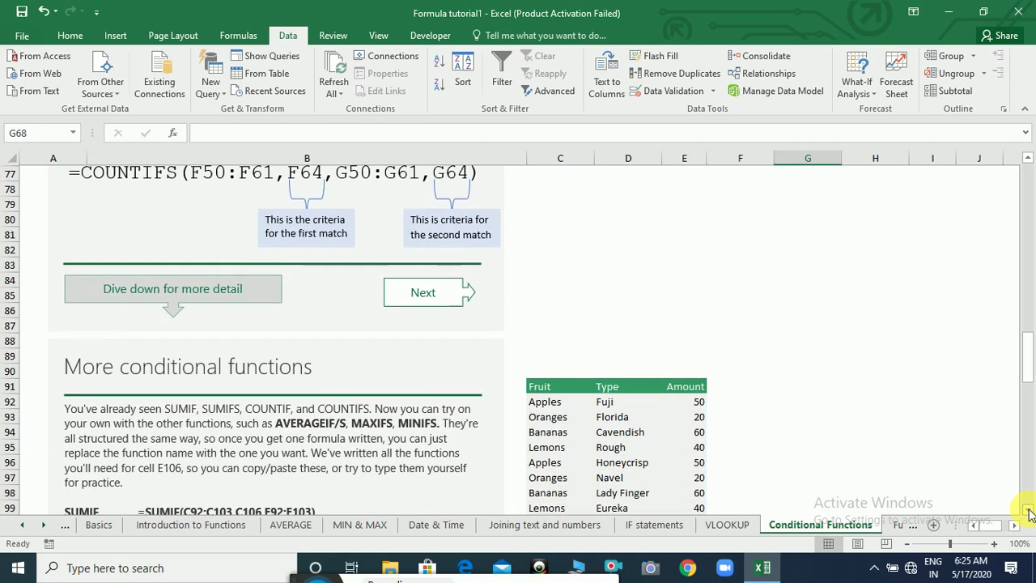
{"action": "scroll", "coordinate": [1029, 513], "scroll_direction": "down", "scroll_amount": 4}
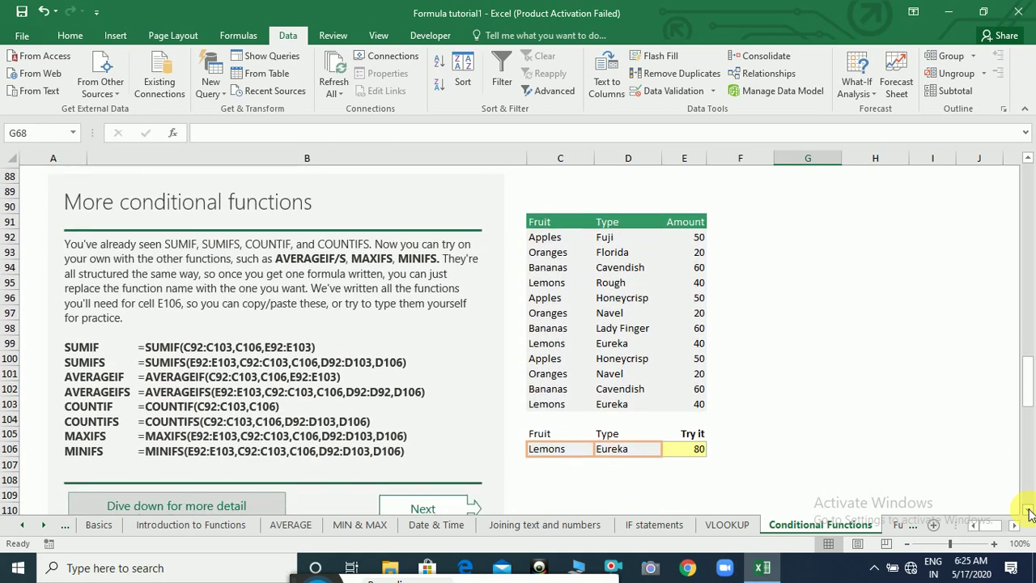
{"action": "scroll", "coordinate": [1029, 513], "scroll_direction": "down", "scroll_amount": 2}
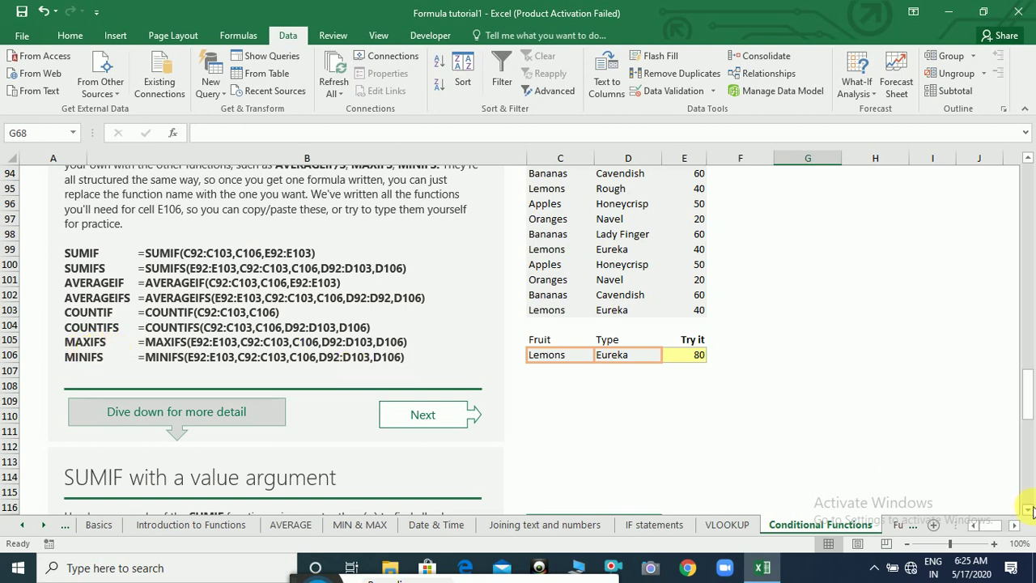
{"action": "scroll", "coordinate": [1026, 512], "scroll_direction": "down", "scroll_amount": 3}
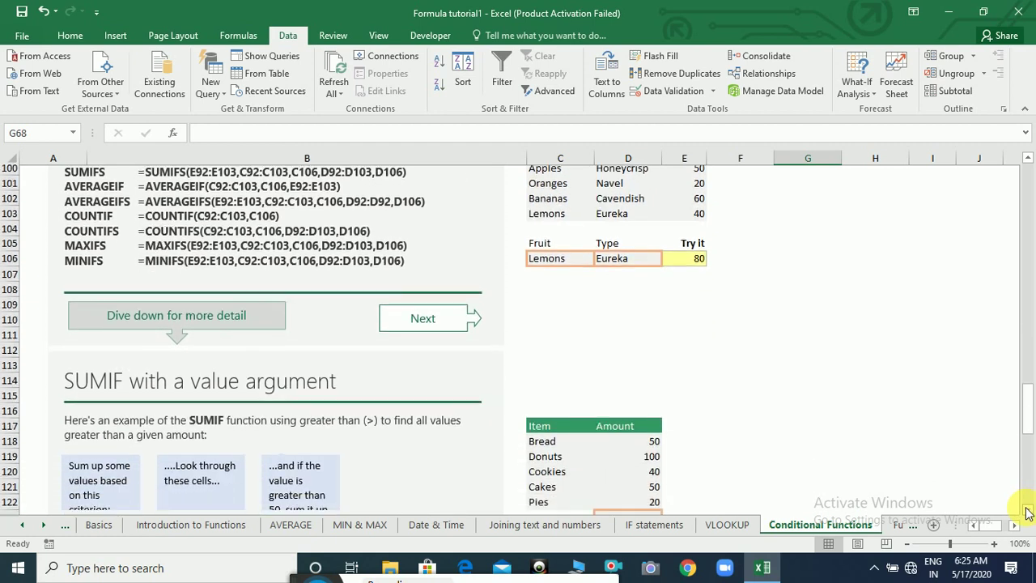
{"action": "scroll", "coordinate": [1026, 512], "scroll_direction": "down", "scroll_amount": 1}
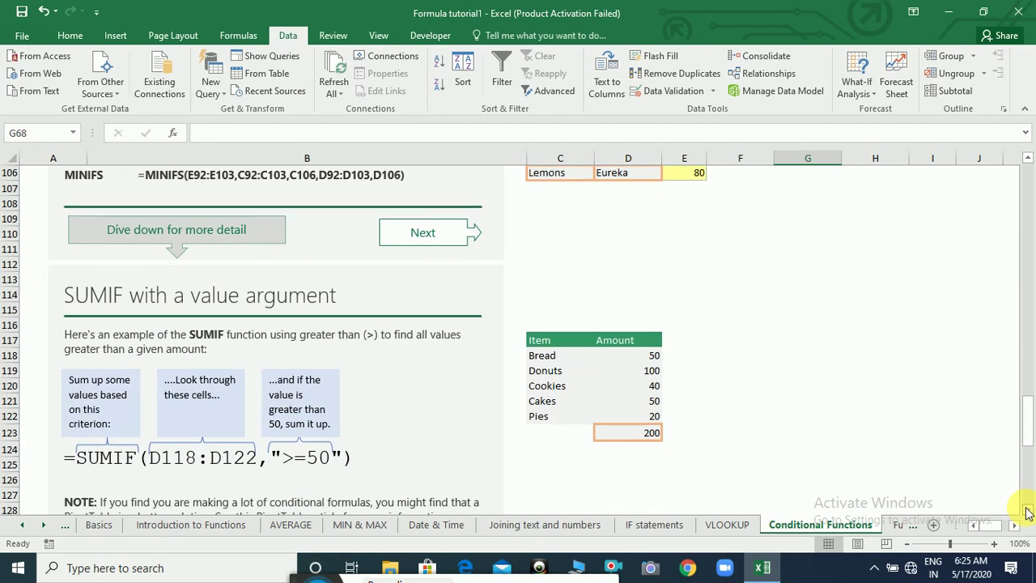
{"action": "scroll", "coordinate": [1026, 512], "scroll_direction": "down", "scroll_amount": 2}
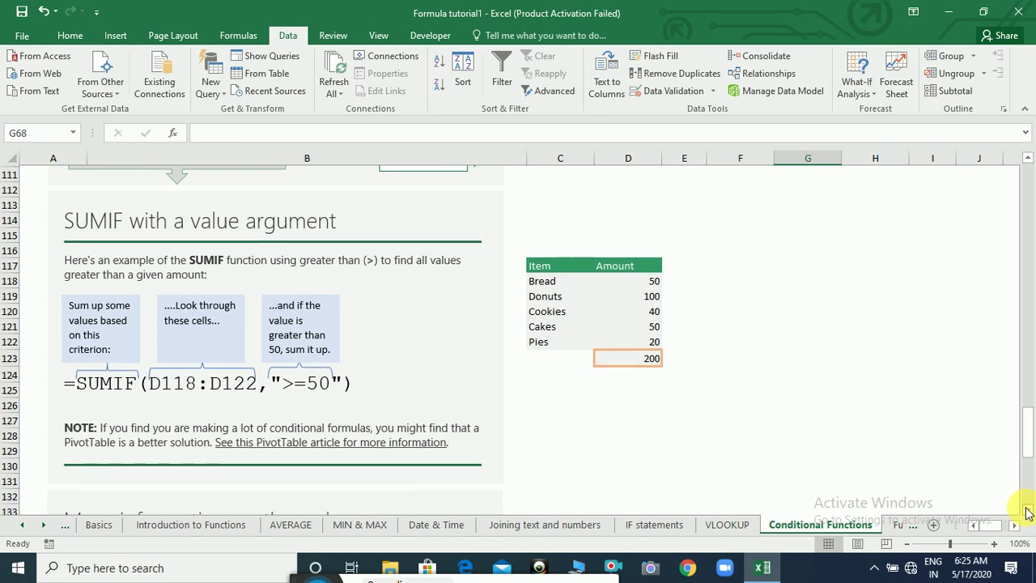
{"action": "scroll", "coordinate": [1027, 512], "scroll_direction": "down", "scroll_amount": 3}
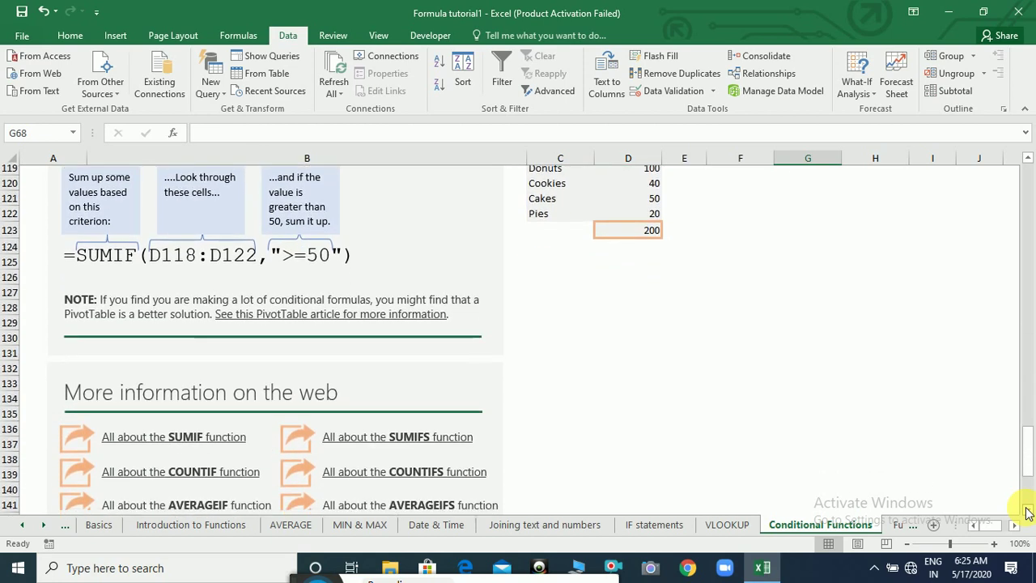
{"action": "scroll", "coordinate": [1027, 512], "scroll_direction": "down", "scroll_amount": 3}
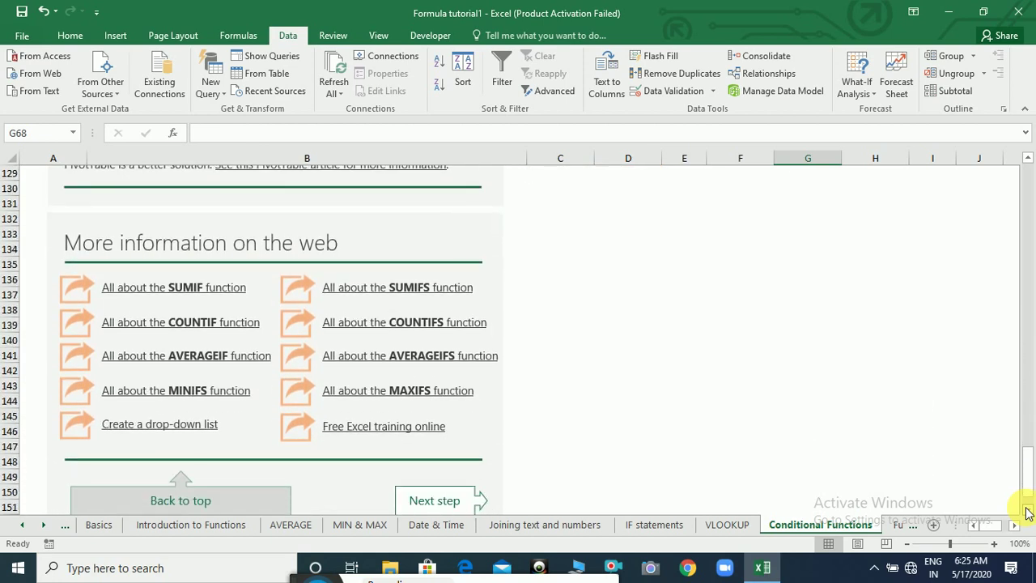
{"action": "scroll", "coordinate": [1027, 512], "scroll_direction": "down", "scroll_amount": 1}
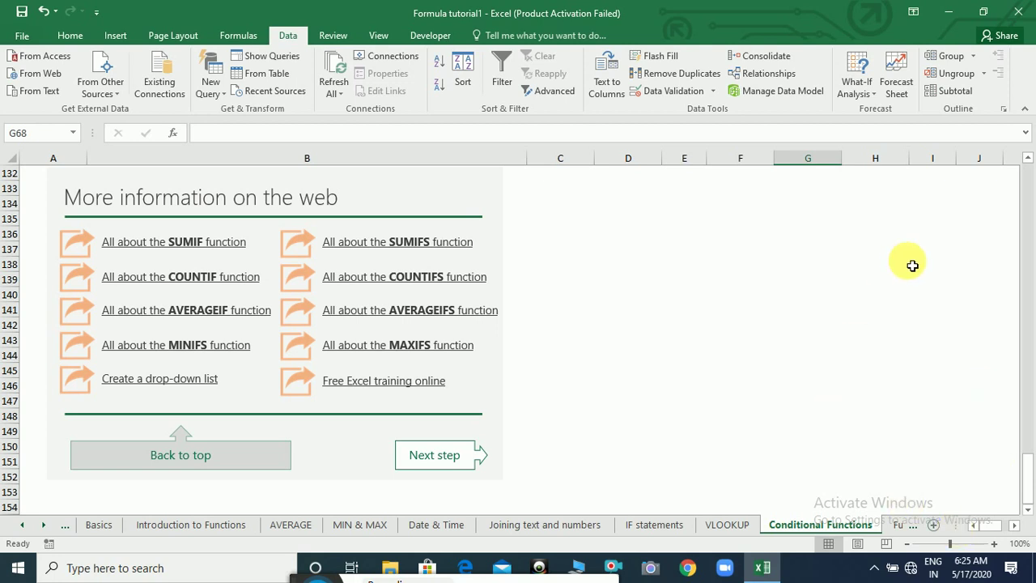
{"action": "scroll", "coordinate": [1029, 163], "scroll_direction": "up", "scroll_amount": 3}
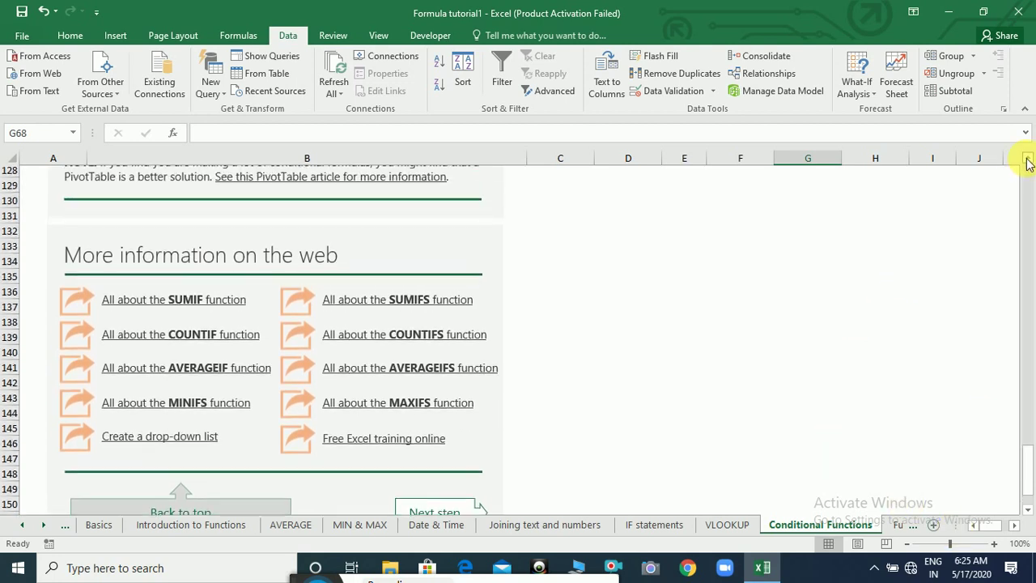
{"action": "scroll", "coordinate": [1028, 163], "scroll_direction": "up", "scroll_amount": 3}
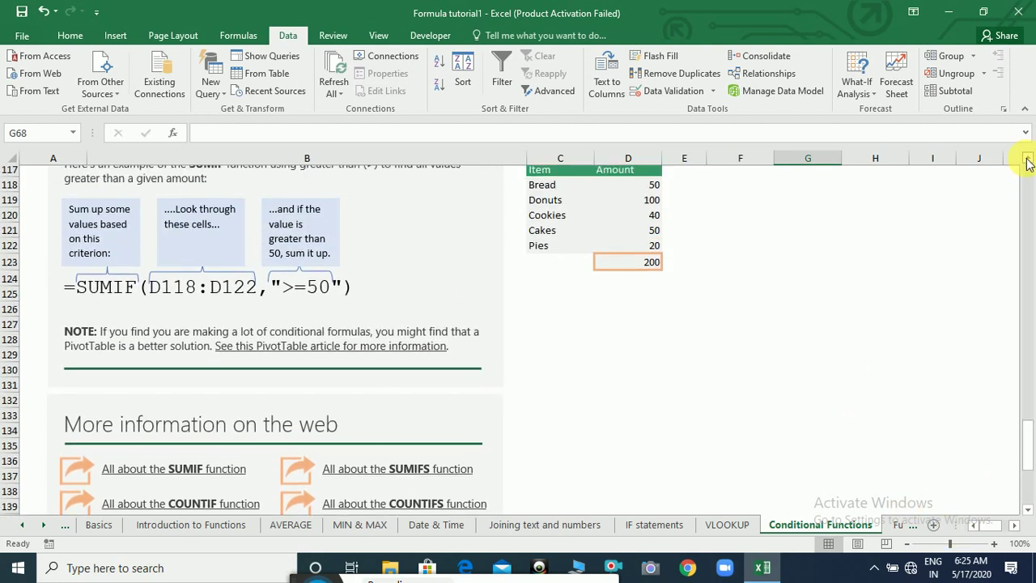
{"action": "scroll", "coordinate": [1028, 163], "scroll_direction": "up", "scroll_amount": 3}
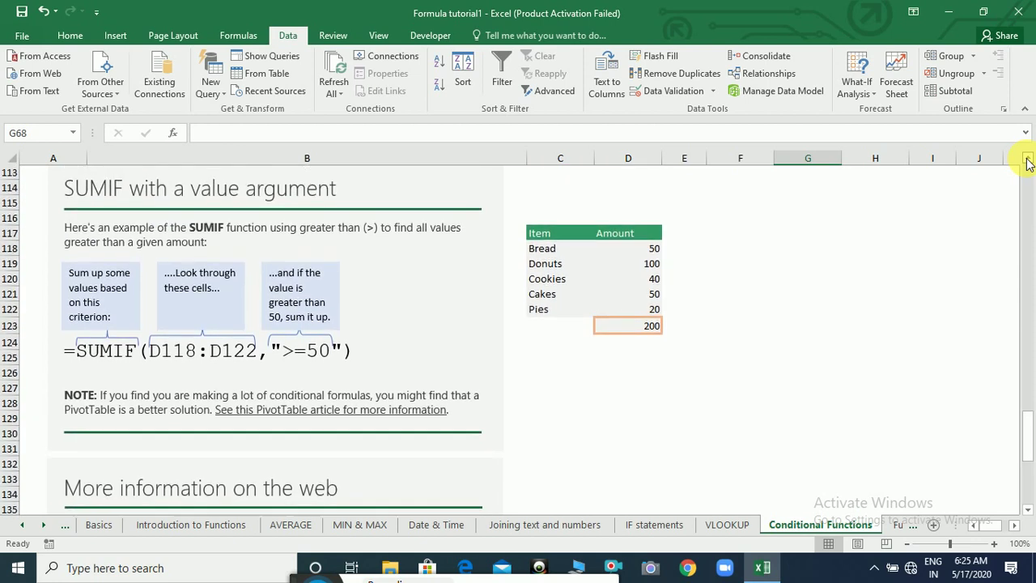
Open the Function Wizard sheet, read its VLOOKUP instructions for D10 and bring up the formula commands.
{"action": "left_click", "coordinate": [896, 526]}
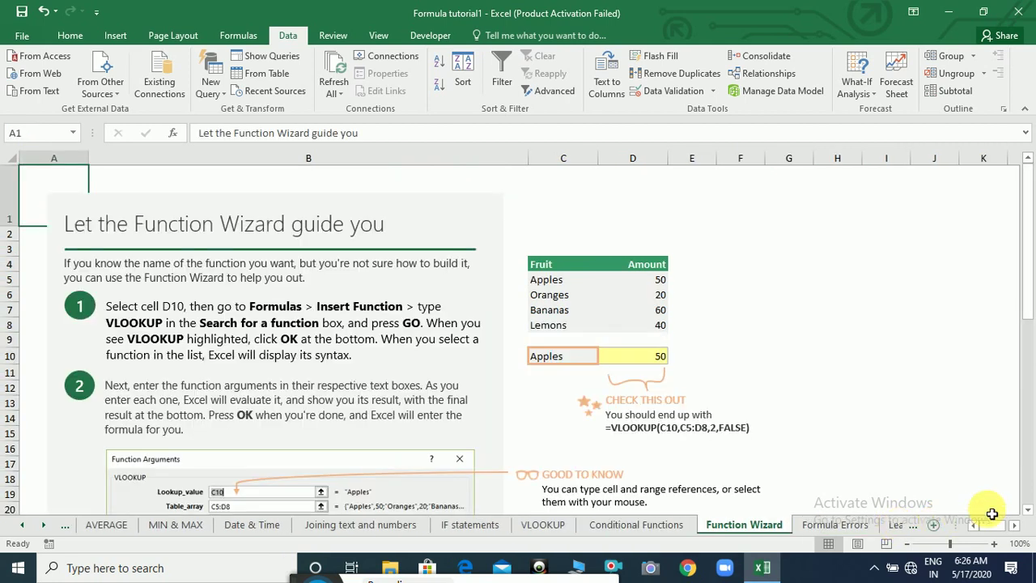
{"action": "left_click", "coordinate": [1026, 512]}
{"action": "scroll", "coordinate": [1026, 514], "scroll_direction": "down", "scroll_amount": 1}
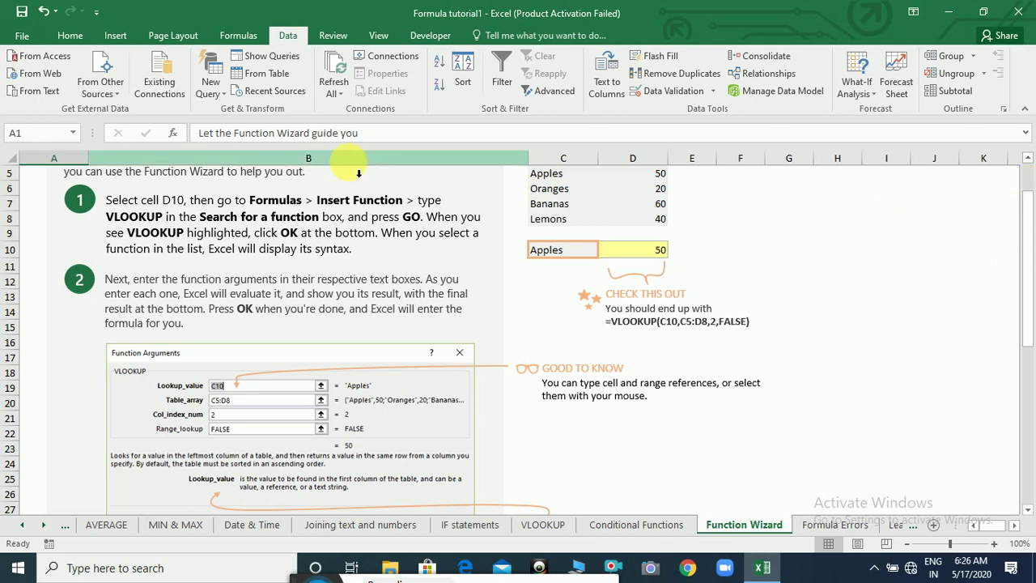
{"action": "left_click", "coordinate": [244, 37]}
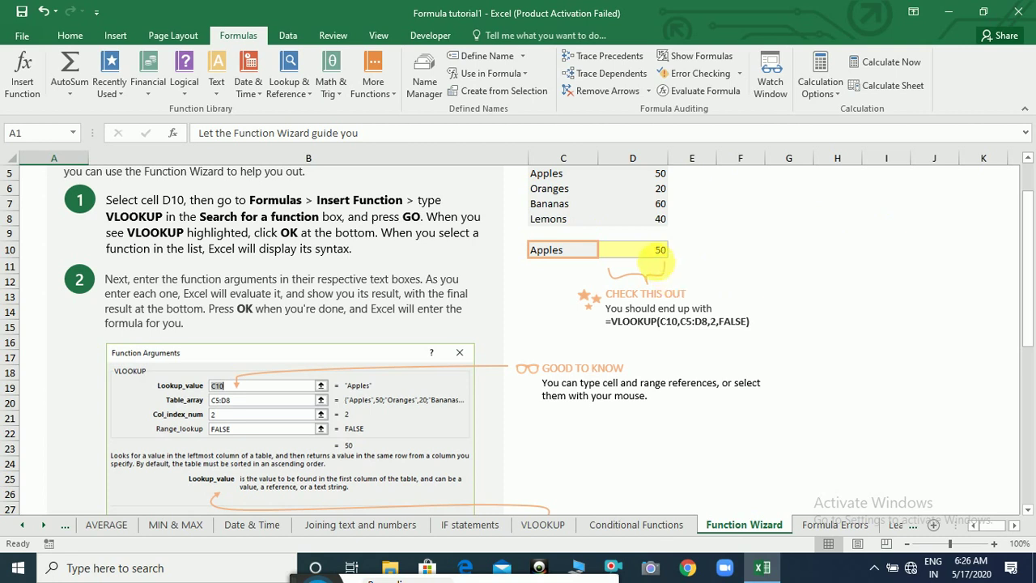
Review the arguments of the existing VLOOKUP formula in D10 in the Function Arguments dialog, leaving them unedited.
{"action": "left_click", "coordinate": [660, 257]}
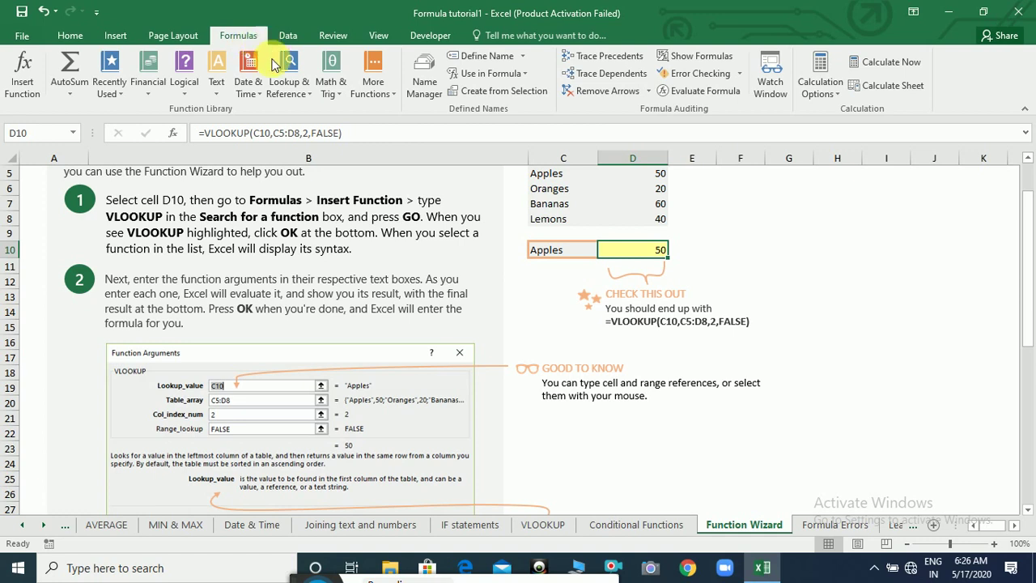
{"action": "left_click", "coordinate": [13, 86]}
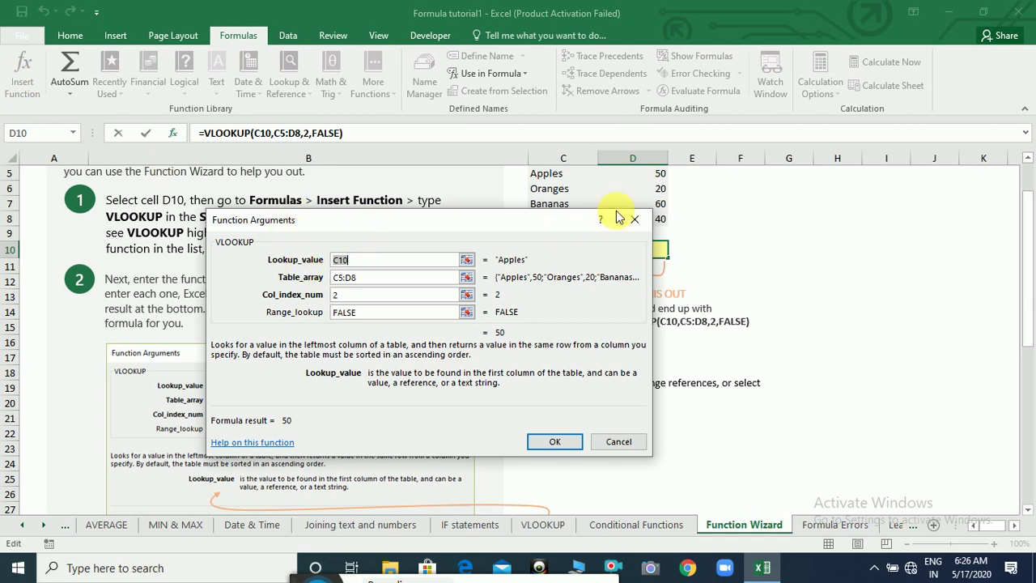
{"action": "left_click", "coordinate": [620, 441]}
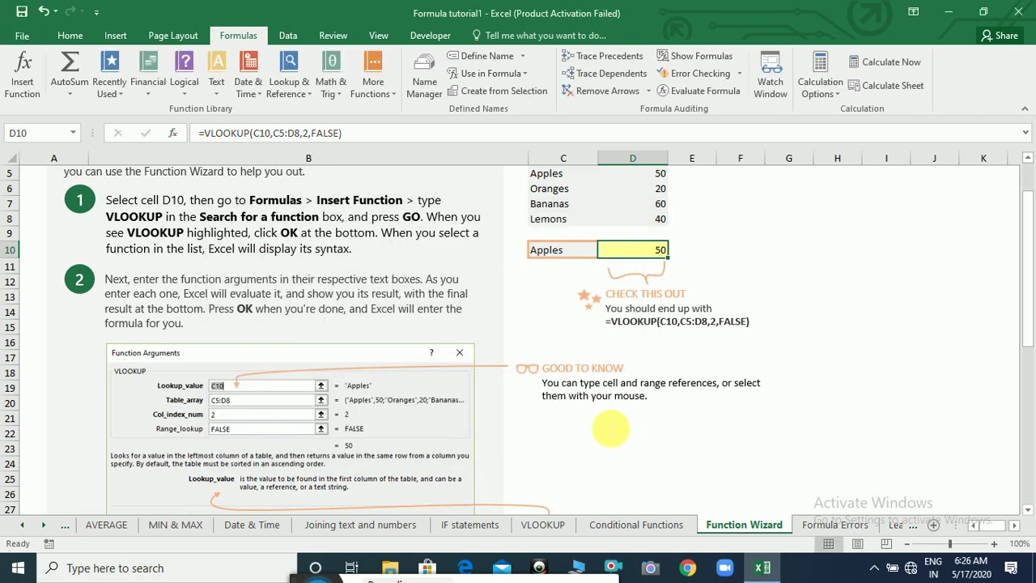
Clear the existing VLOOKUP formula from D10 and keep that cell selected.
{"action": "left_click", "coordinate": [660, 252]}
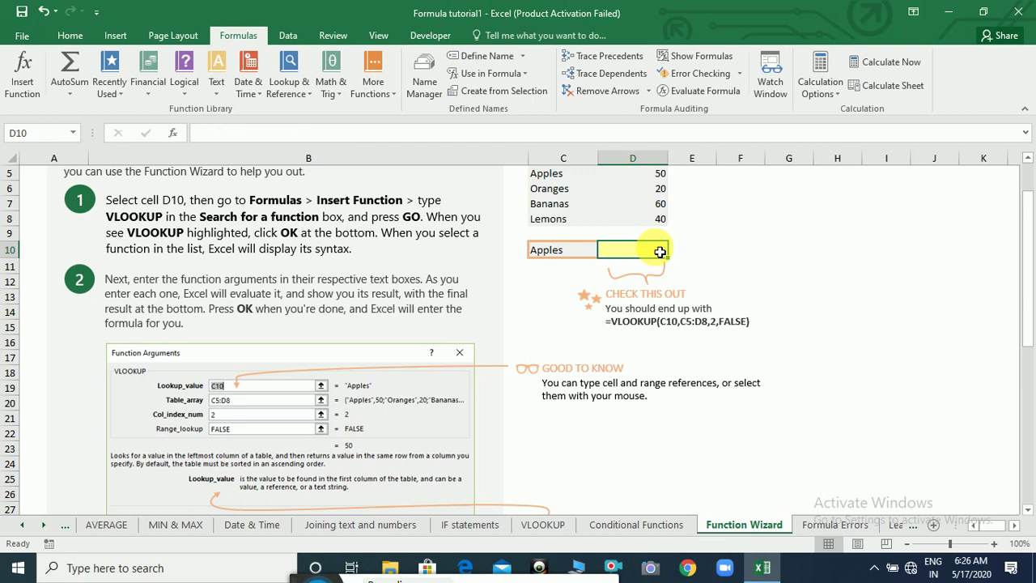
{"action": "left_click", "coordinate": [743, 311]}
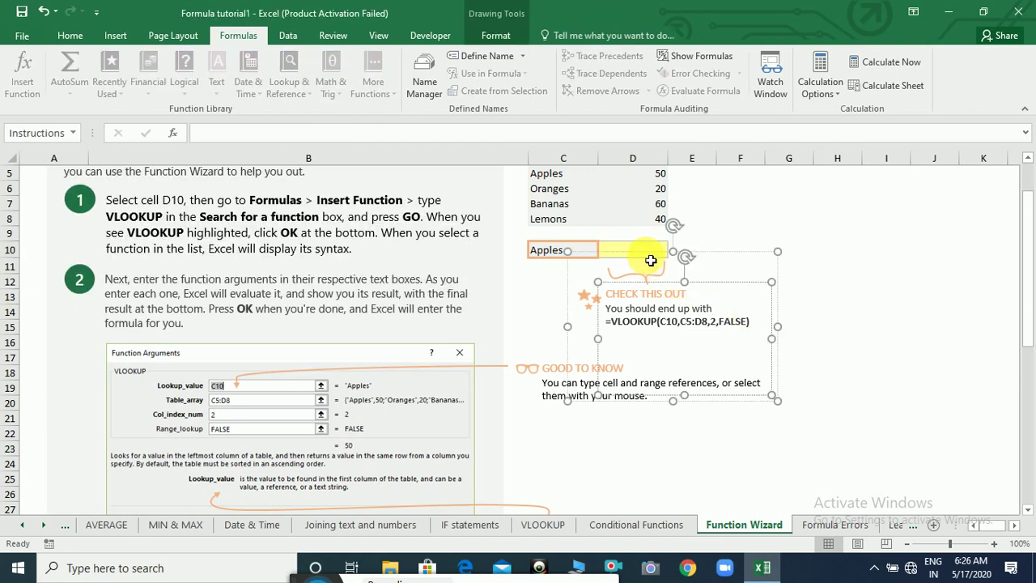
{"action": "left_click", "coordinate": [903, 212]}
{"action": "left_click", "coordinate": [647, 253]}
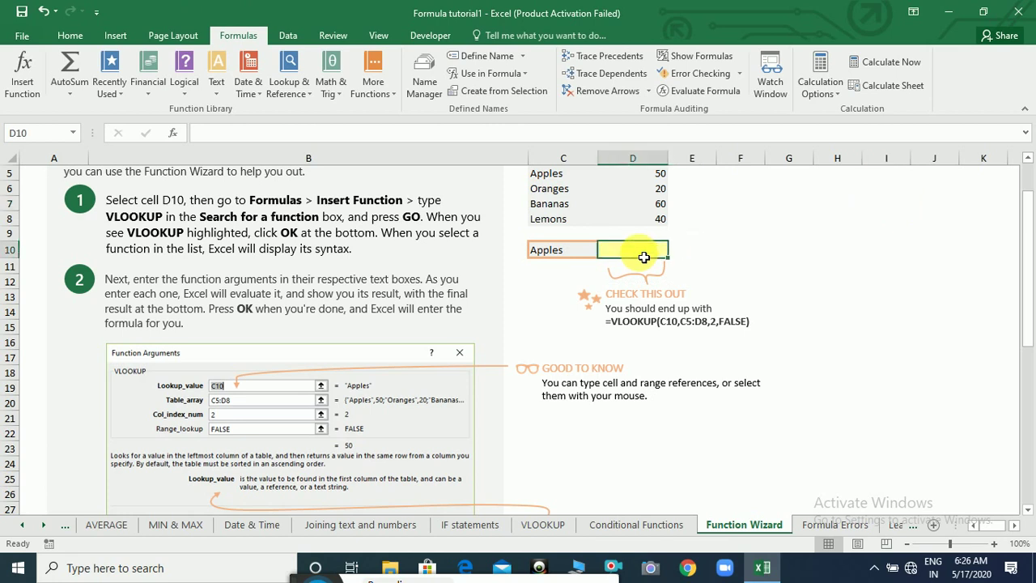
Search the Insert Function wizard for vlookup and insert the VLOOKUP function into D10.
{"action": "left_click", "coordinate": [22, 96]}
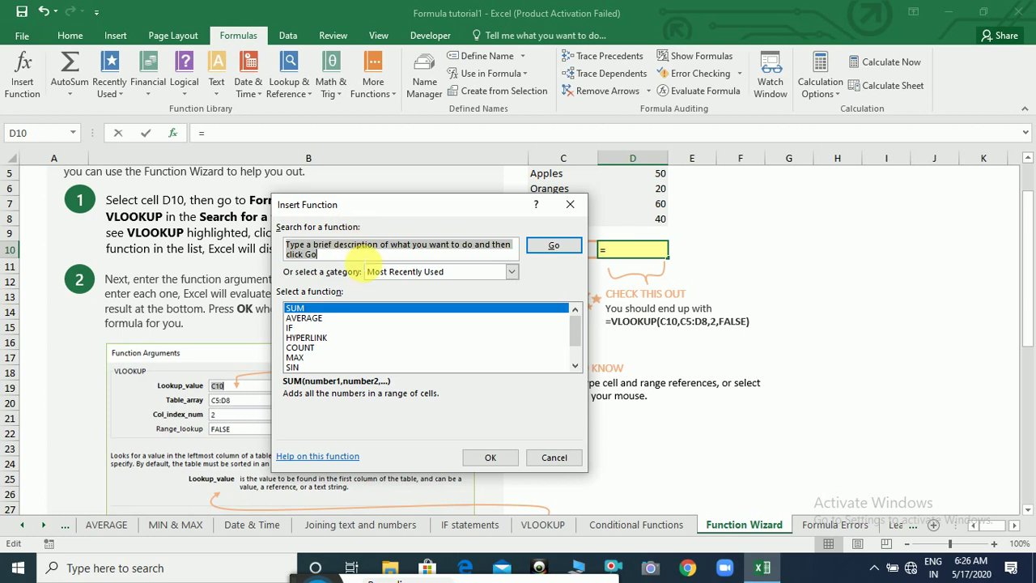
{"action": "type", "text": "vlookup"}
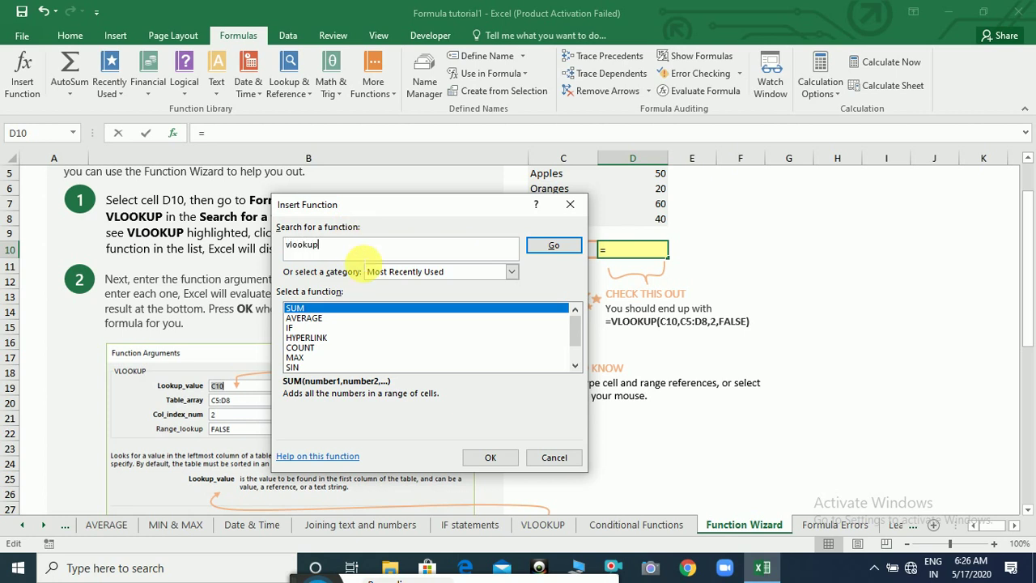
{"action": "left_click", "coordinate": [296, 340]}
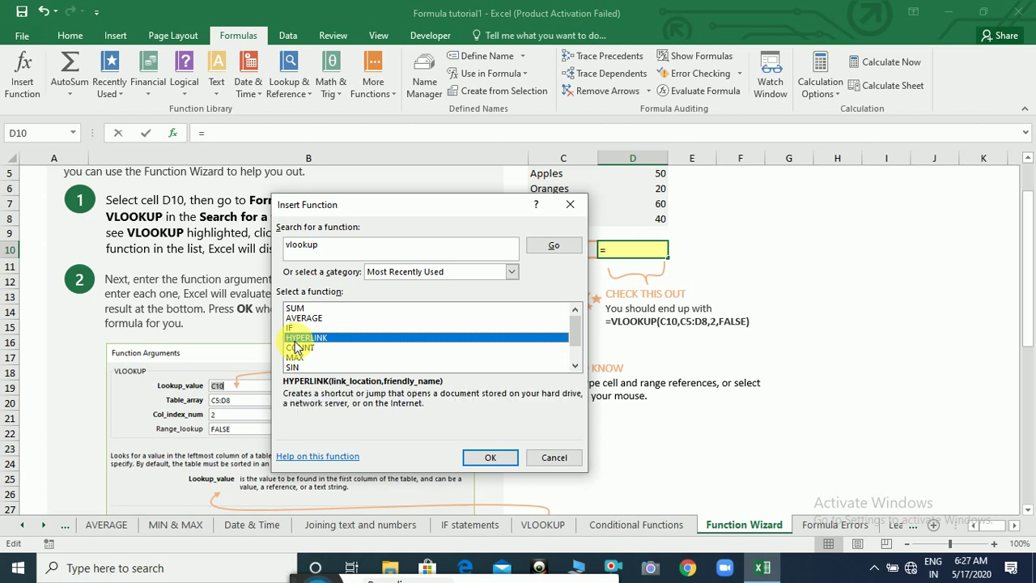
{"action": "left_click", "coordinate": [455, 272]}
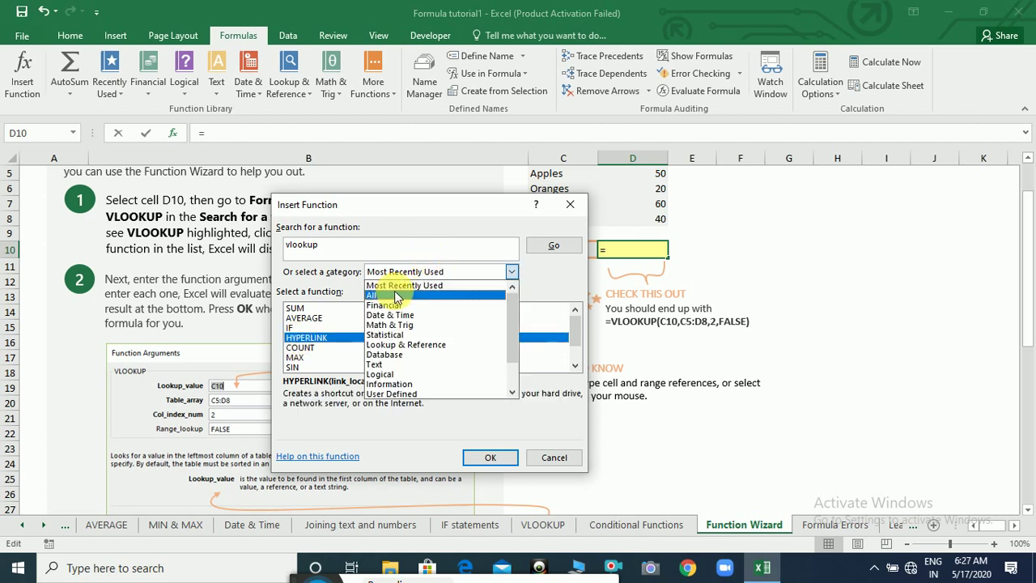
{"action": "left_click", "coordinate": [391, 293]}
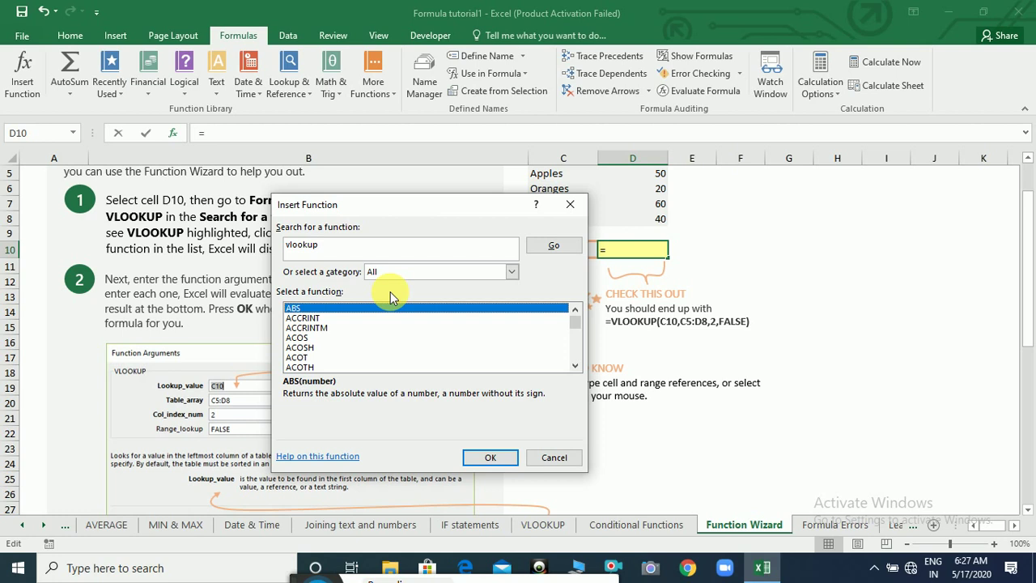
{"action": "left_click", "coordinate": [564, 252]}
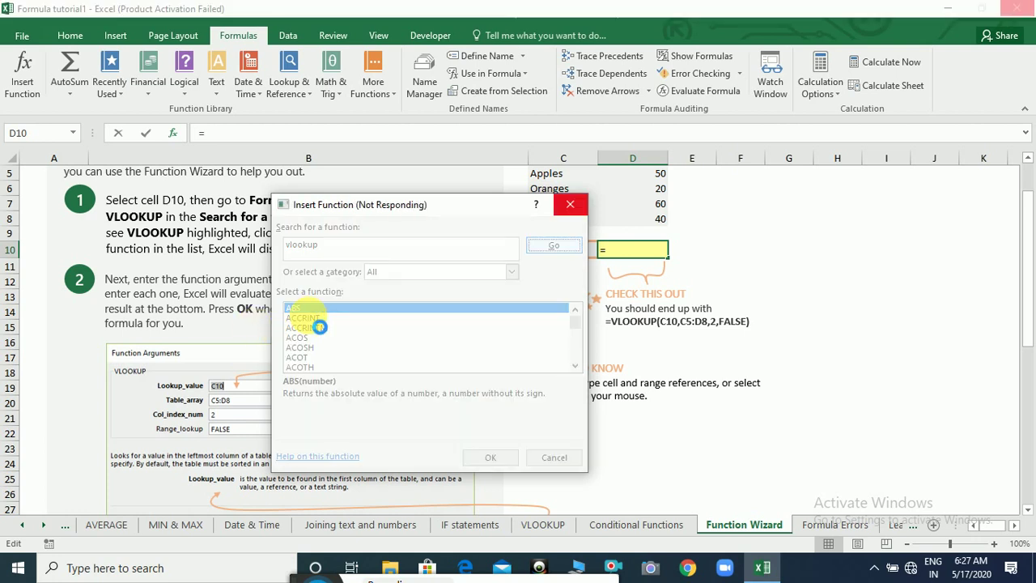
{"action": "left_click", "coordinate": [309, 318]}
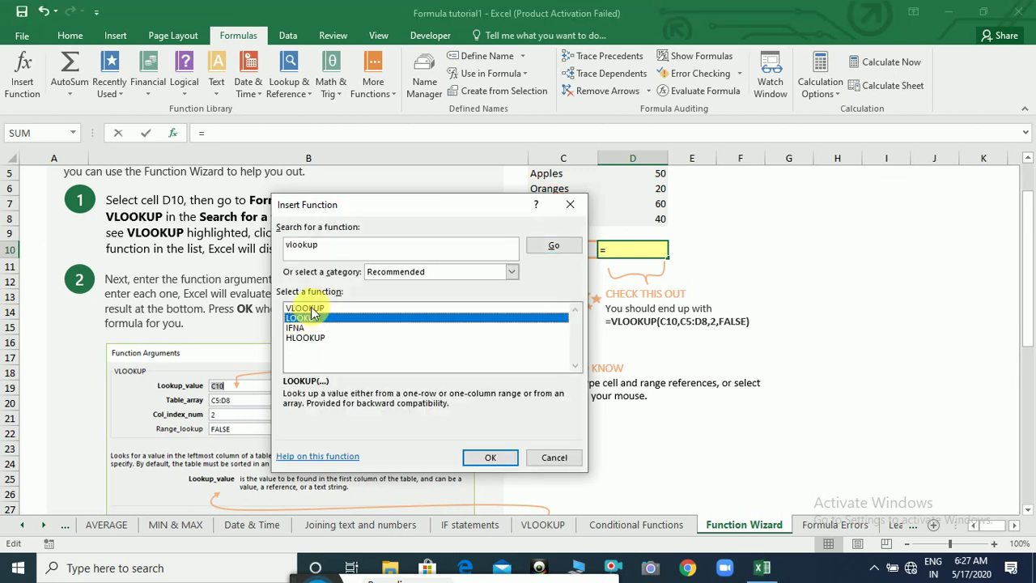
{"action": "left_click", "coordinate": [310, 308]}
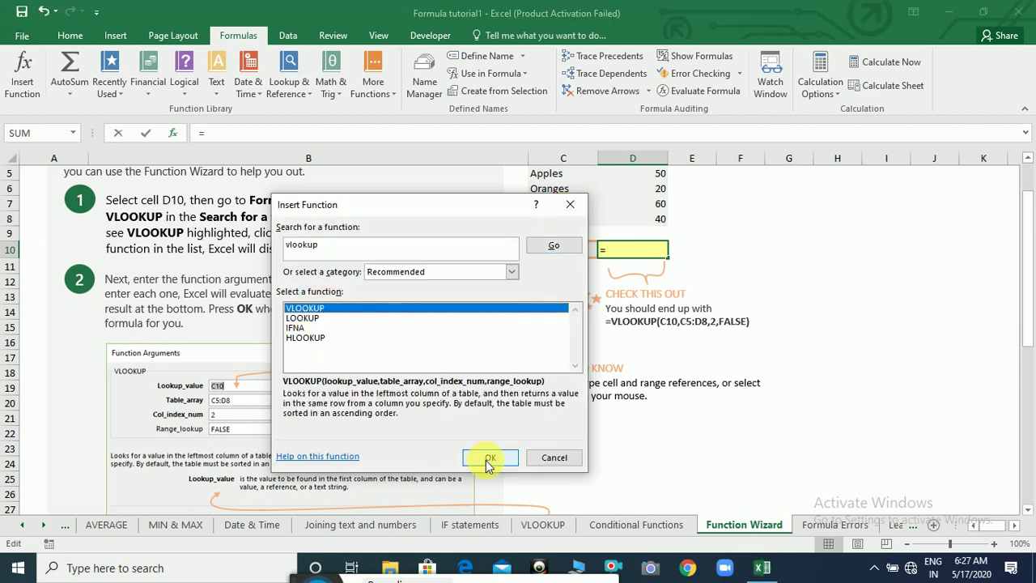
{"action": "left_click", "coordinate": [489, 459]}
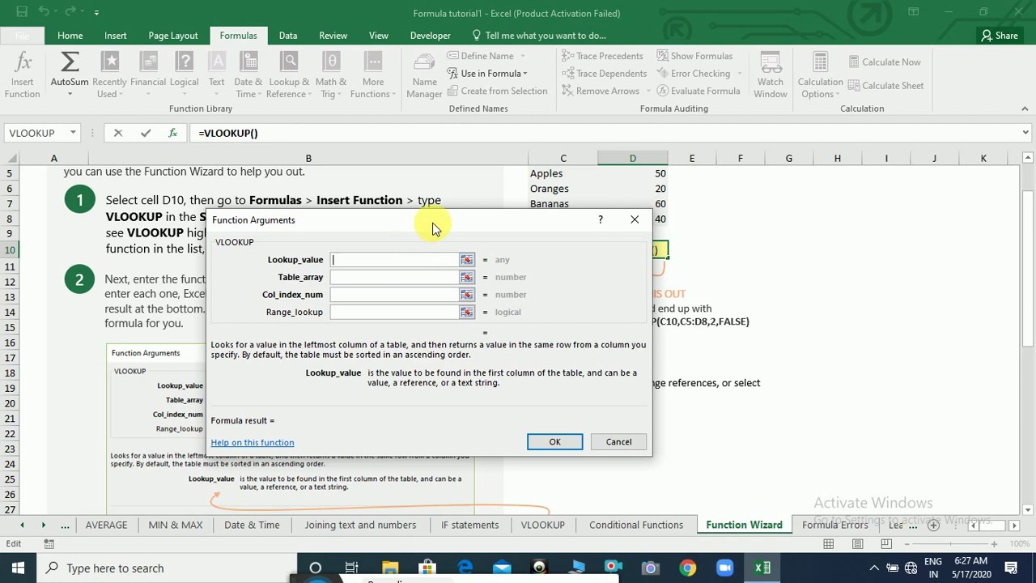
Set the VLOOKUP's Lookup_value to C10 and its Table_array to the fruit table range C5:D8.
{"action": "left_click_drag", "start_coordinate": [430, 225], "coordinate": [288, 193]}
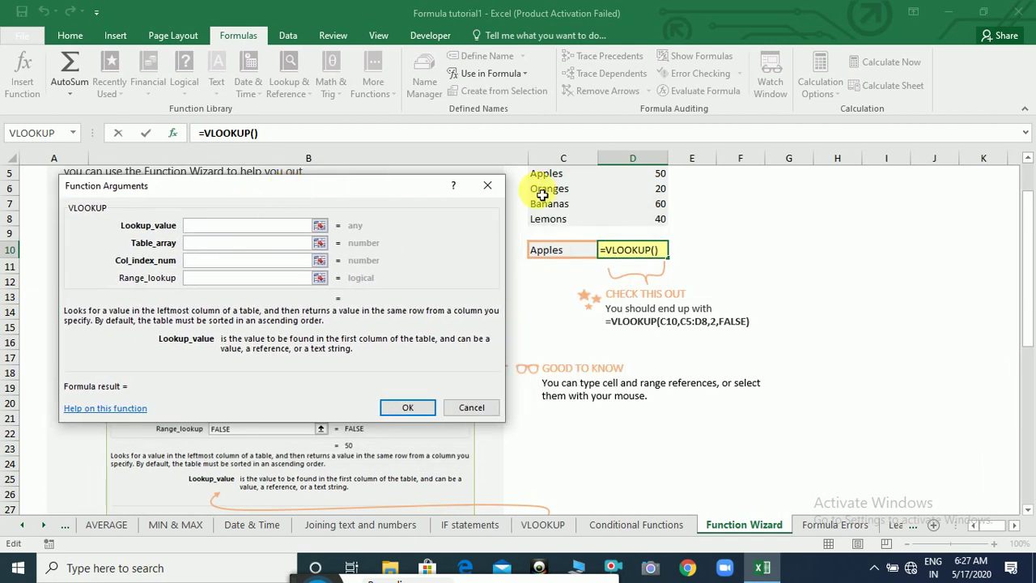
{"action": "left_click", "coordinate": [561, 252]}
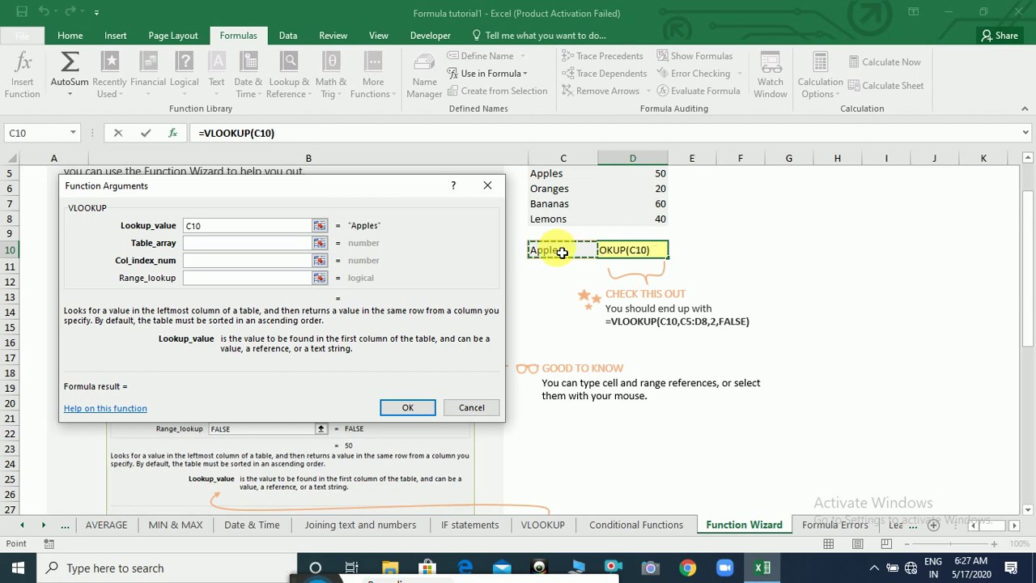
{"action": "left_click", "coordinate": [278, 242]}
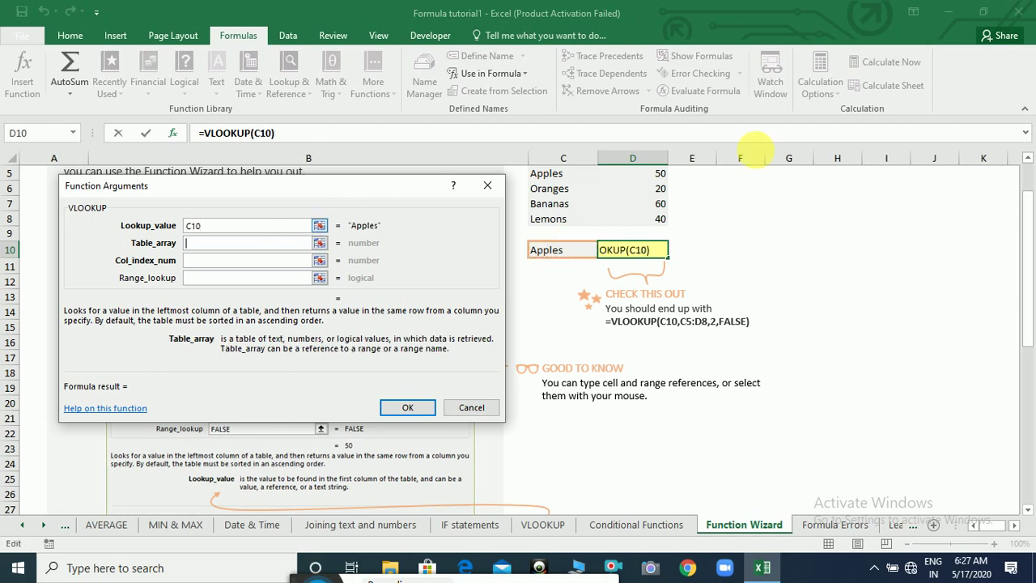
{"action": "left_click", "coordinate": [1028, 165]}
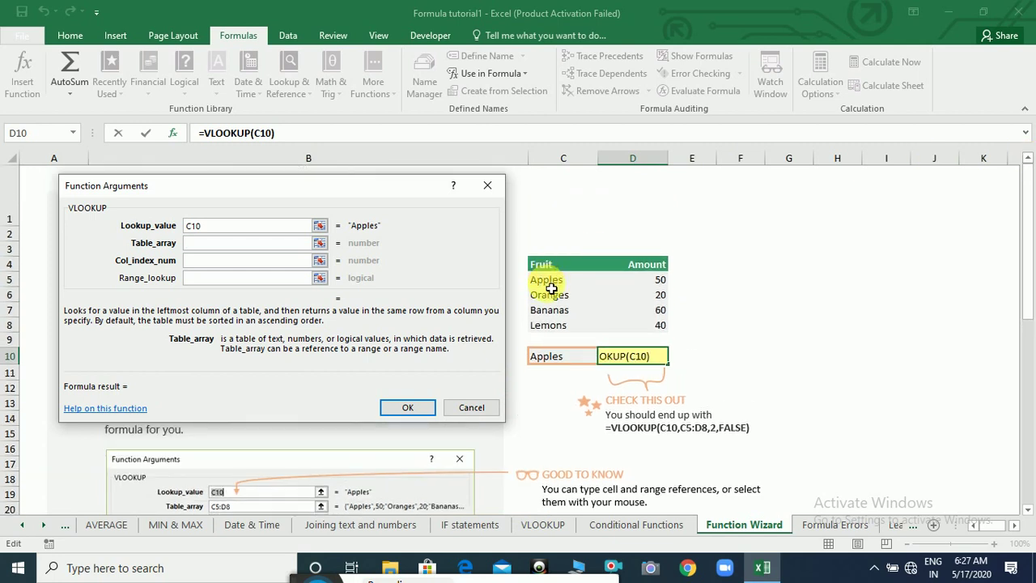
{"action": "left_click_drag", "start_coordinate": [550, 289], "coordinate": [622, 324]}
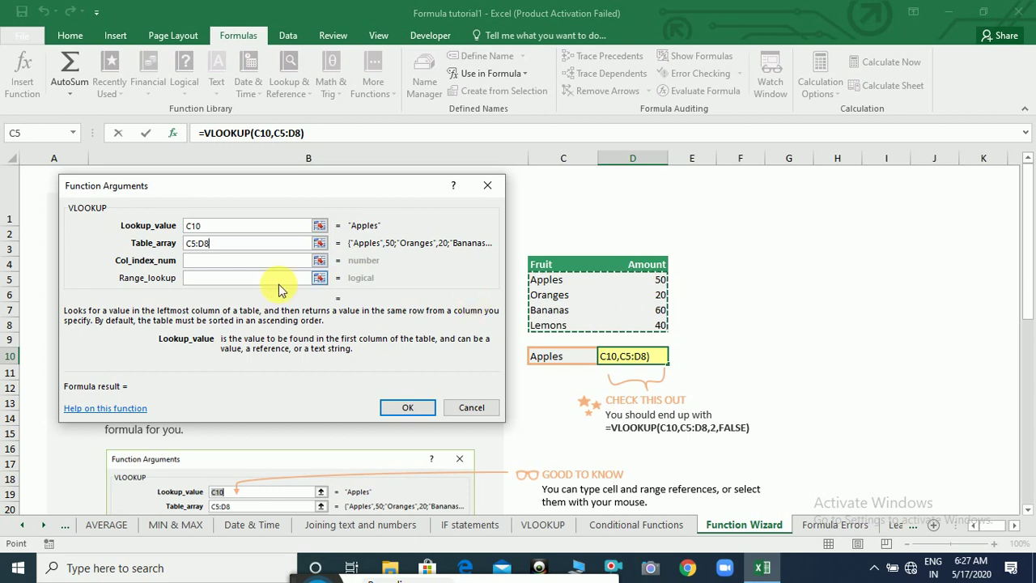
Set Col_index_num to 2 and Range_lookup to 0, completing the VLOOKUP formula in D10.
{"action": "key", "text": "Tab"}
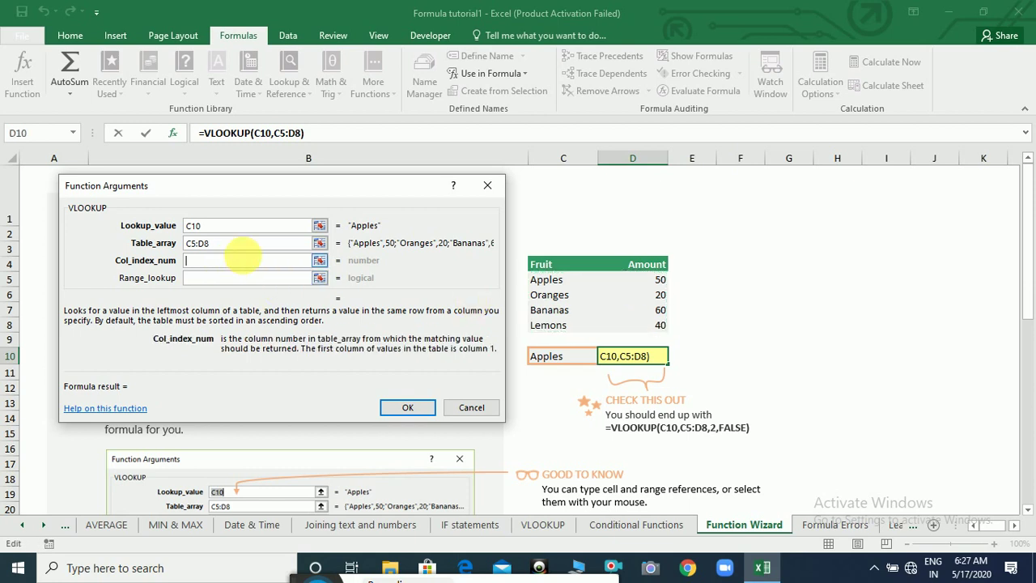
{"action": "left_click", "coordinate": [664, 287]}
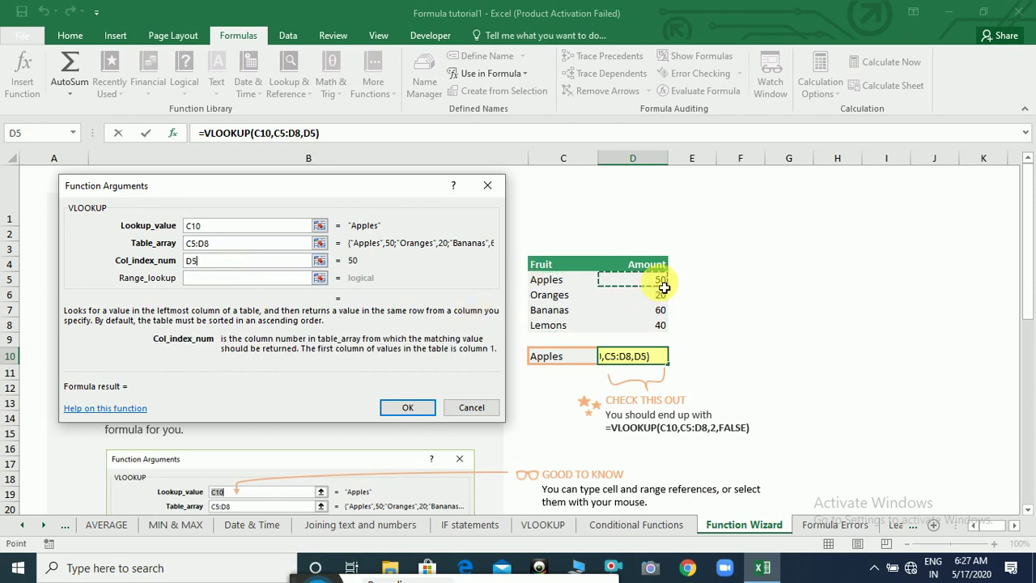
{"action": "key", "text": "BackSpace"}
{"action": "key", "text": "BackSpace"}
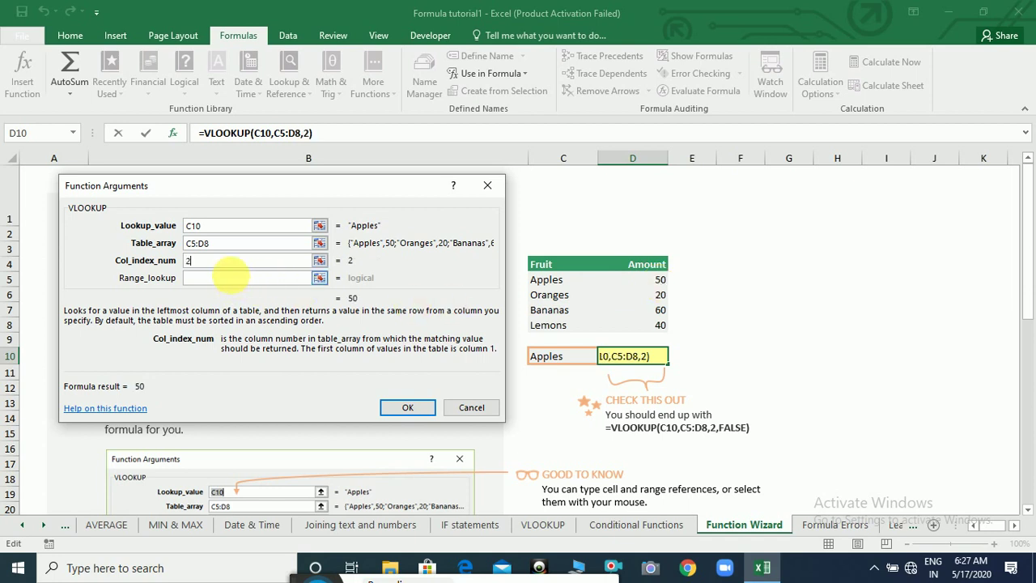
{"action": "left_click", "coordinate": [230, 277]}
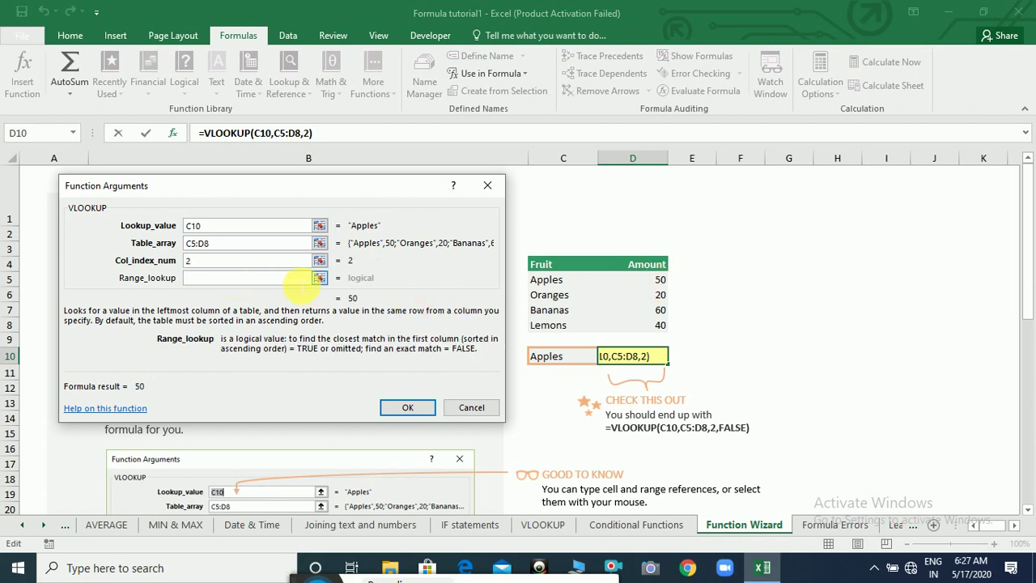
{"action": "type", "text": "0"}
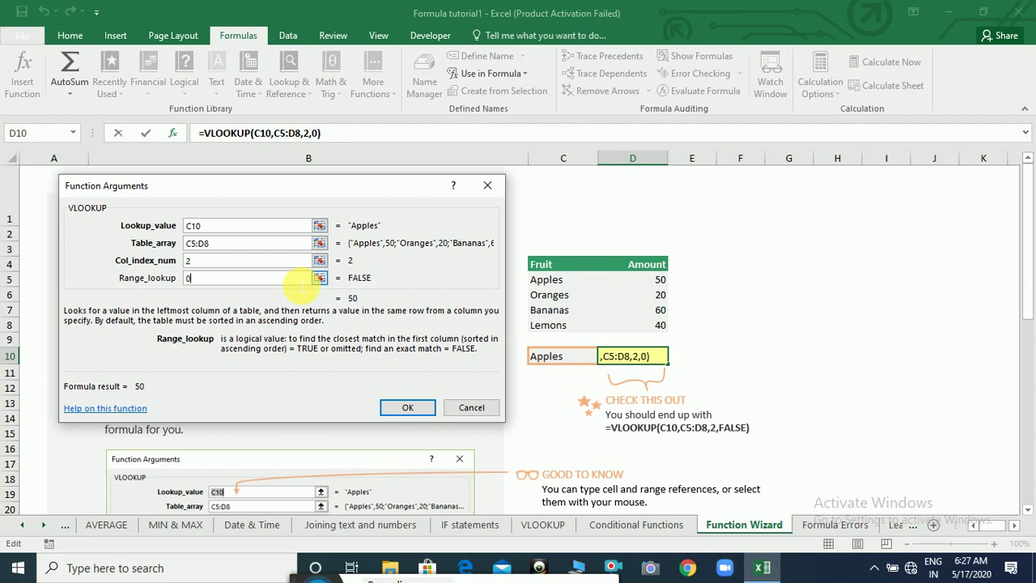
{"action": "left_click", "coordinate": [407, 409]}
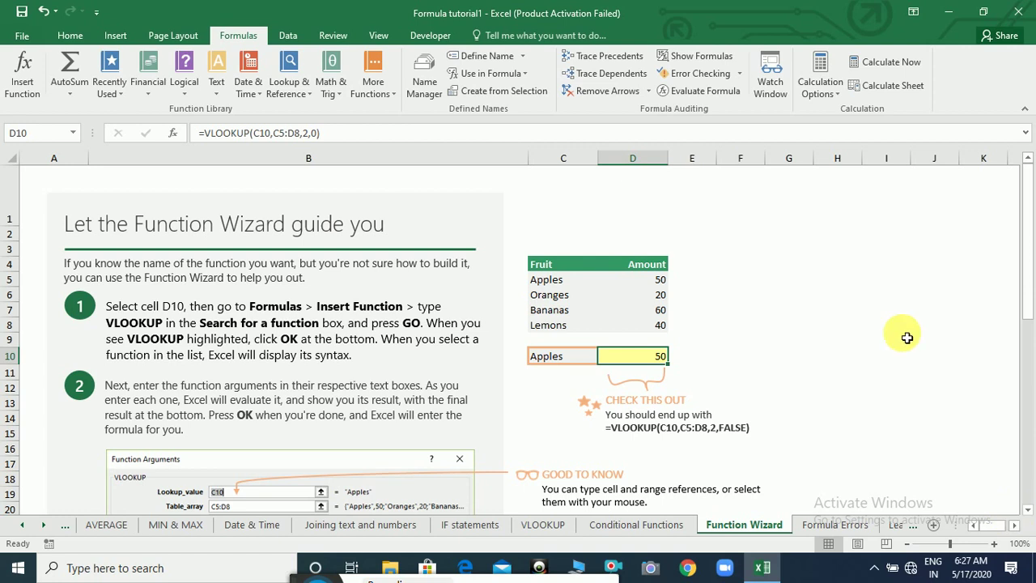
Enter the sample numbers 12, 45, 56 and 78 in cells G4 to G7.
{"action": "left_click", "coordinate": [796, 263]}
{"action": "type", "text": "12"}
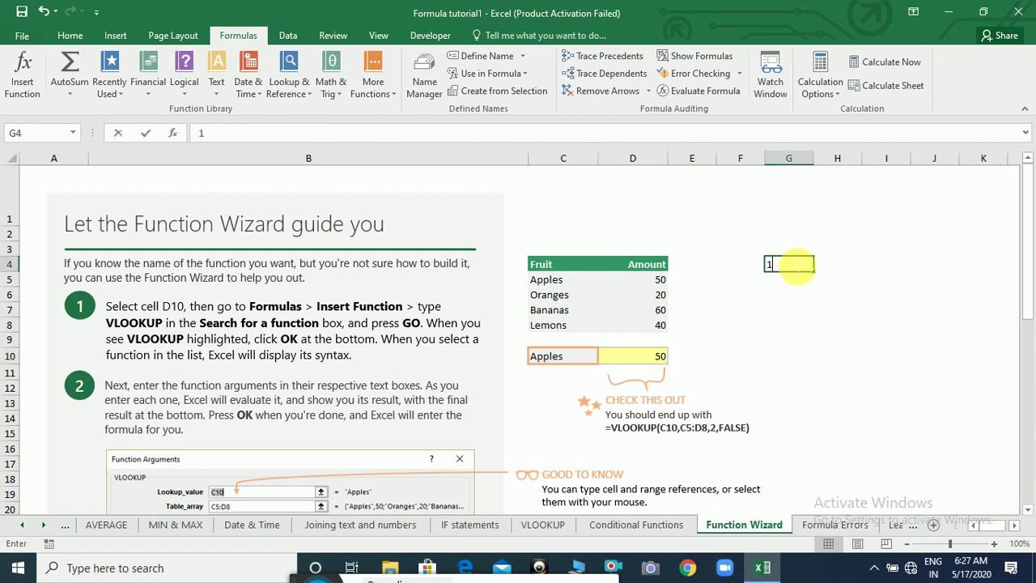
{"action": "key", "text": "Return"}
{"action": "type", "text": "45"}
{"action": "key", "text": "Return"}
{"action": "type", "text": "56"}
{"action": "key", "text": "Return"}
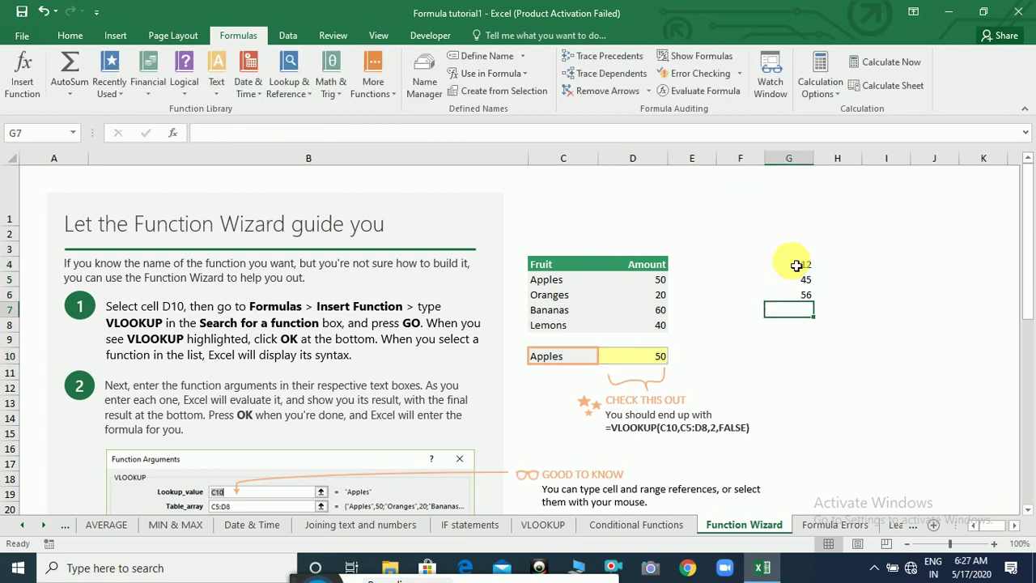
{"action": "type", "text": "78"}
{"action": "key", "text": "Return"}
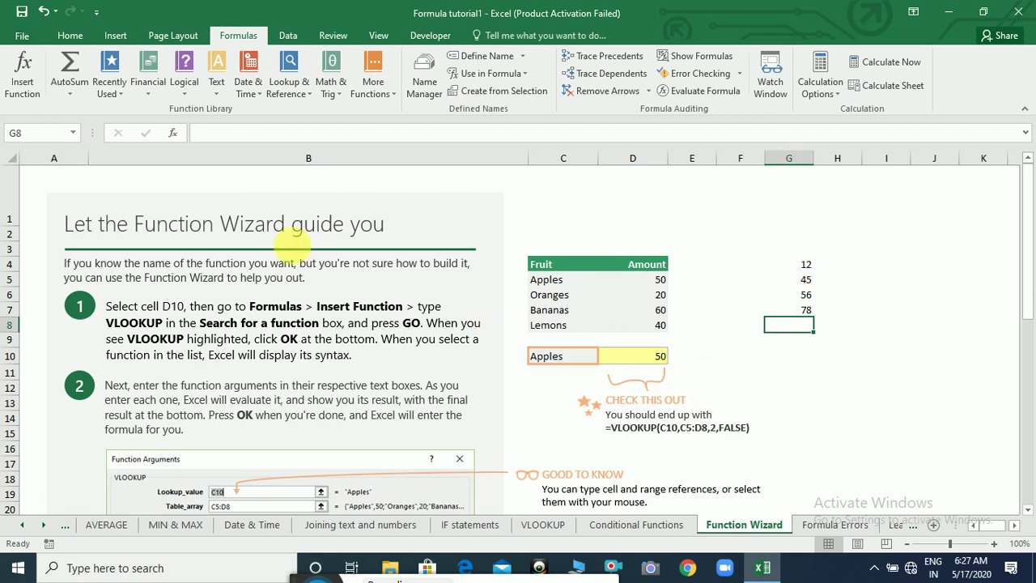
Insert a SUM function in G8 with Number1 set to G4:G7 and Number2 set to D5:D8.
{"action": "left_click", "coordinate": [23, 81]}
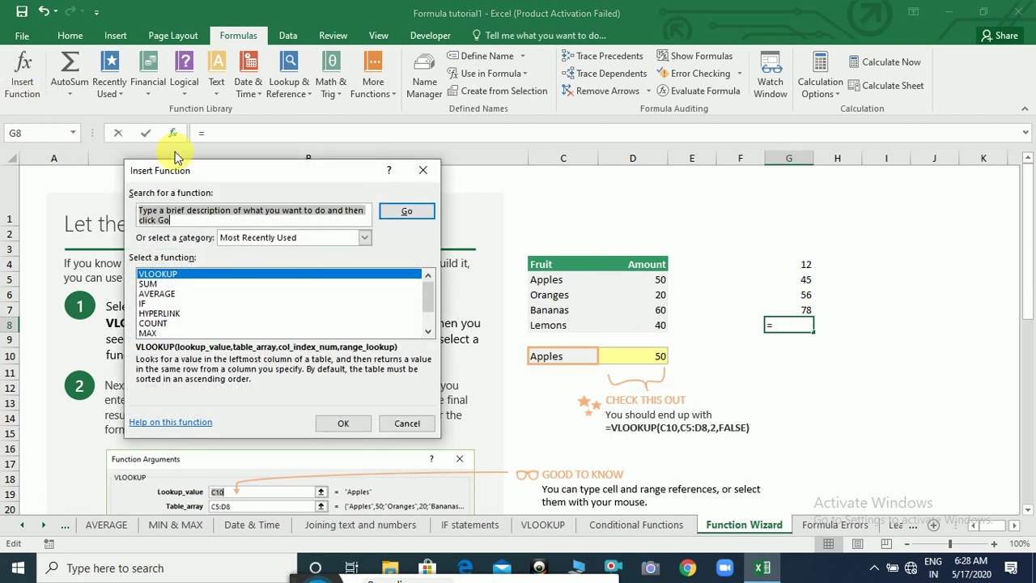
{"action": "left_click", "coordinate": [148, 283]}
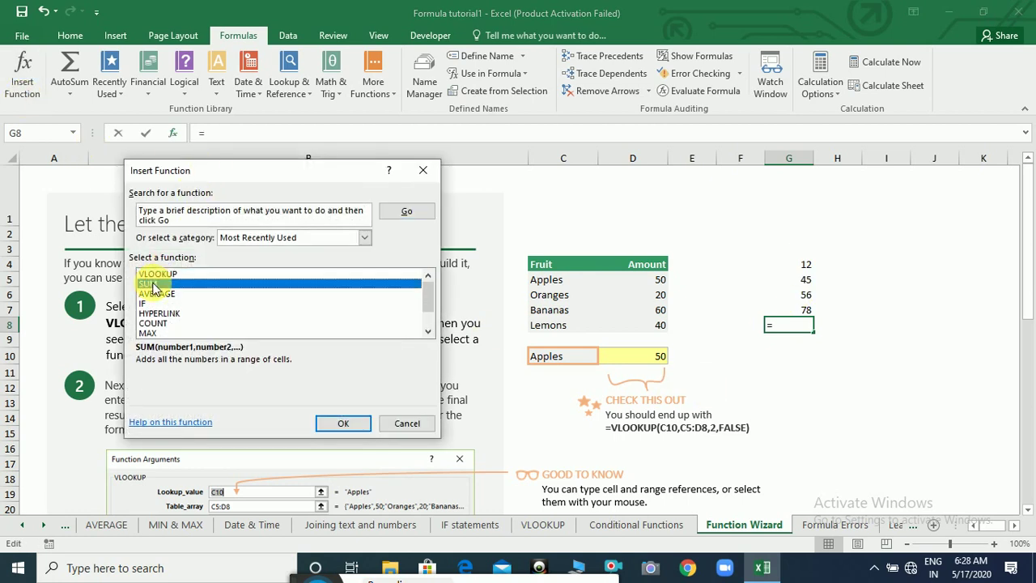
{"action": "left_click", "coordinate": [349, 418]}
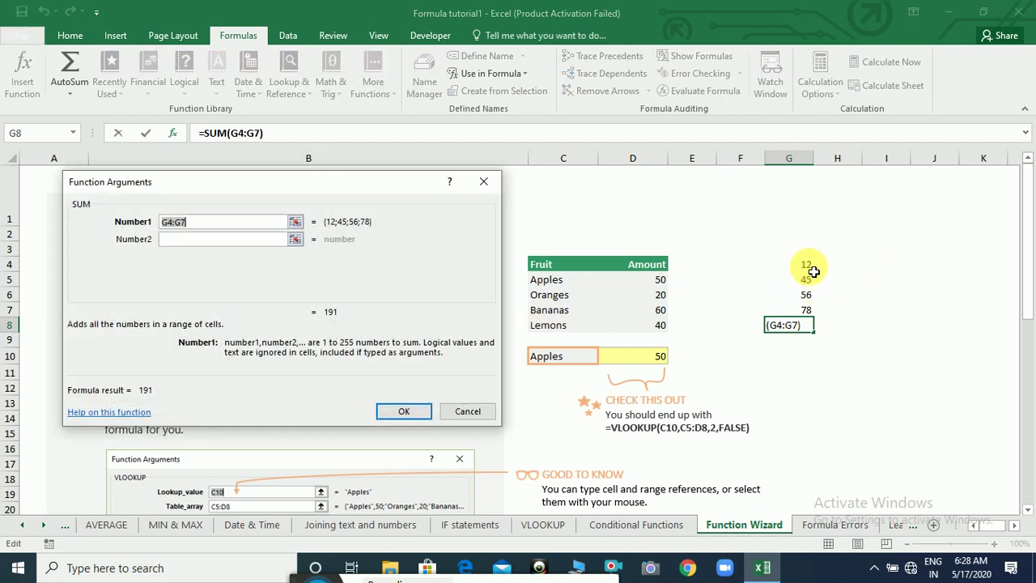
{"action": "left_click_drag", "start_coordinate": [807, 265], "coordinate": [812, 309]}
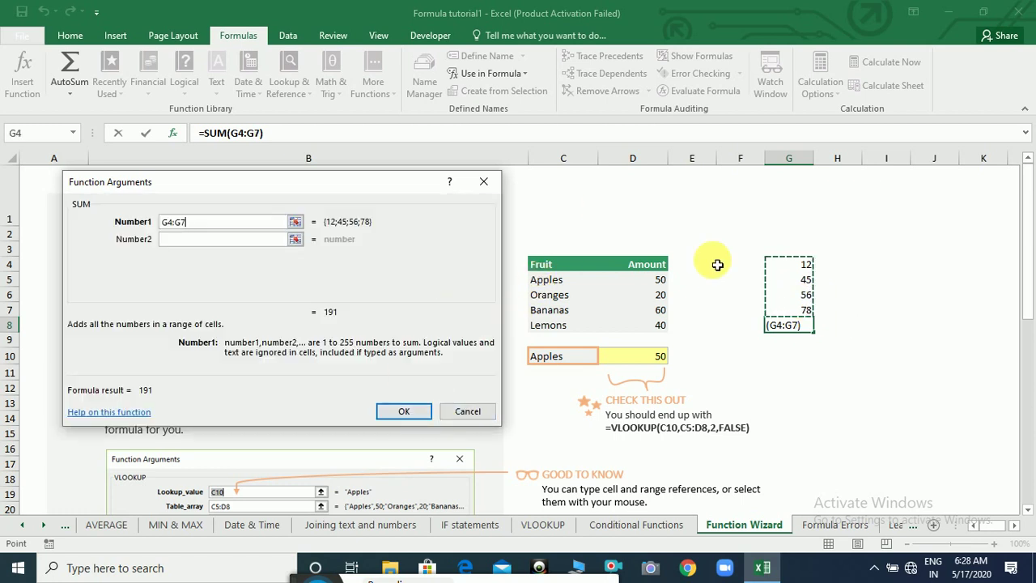
{"action": "left_click", "coordinate": [184, 240]}
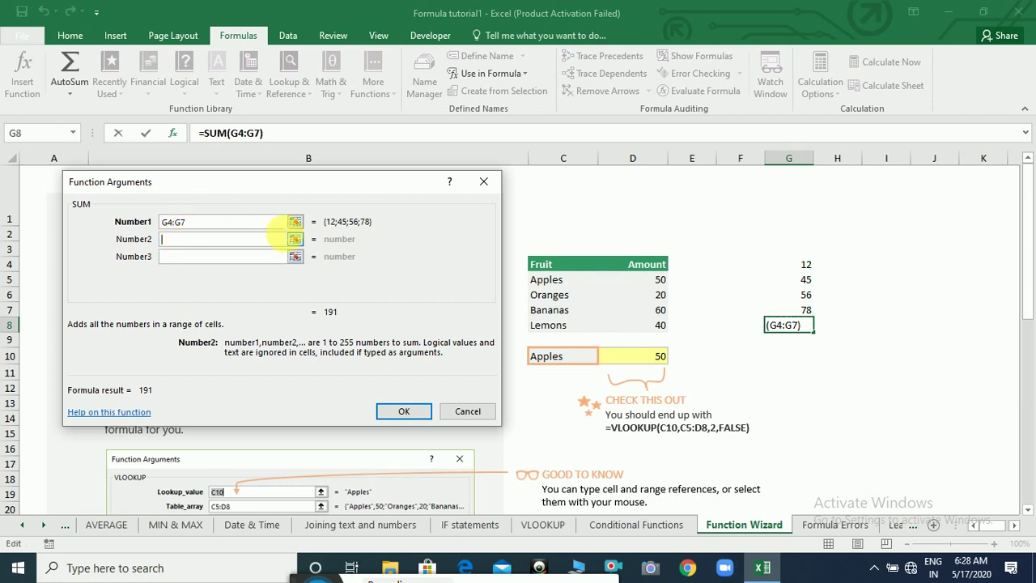
{"action": "left_click_drag", "start_coordinate": [659, 282], "coordinate": [660, 325]}
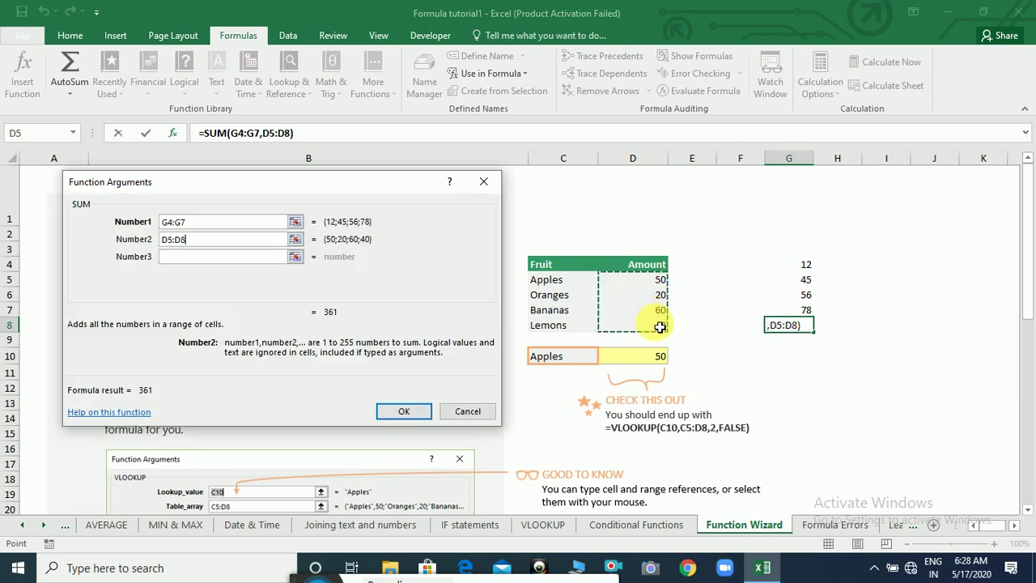
{"action": "left_click", "coordinate": [402, 411]}
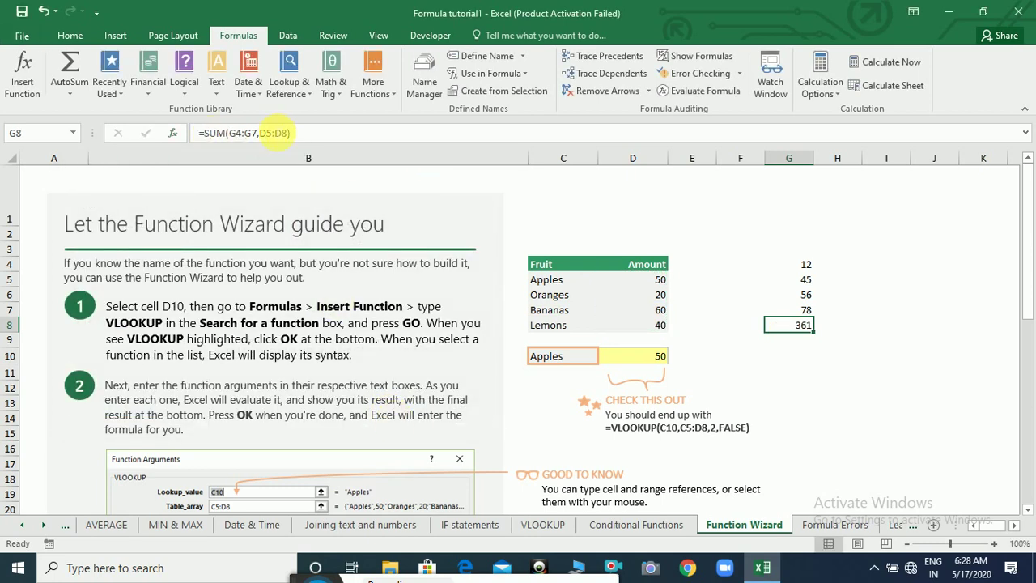
{"action": "left_click", "coordinate": [259, 133]}
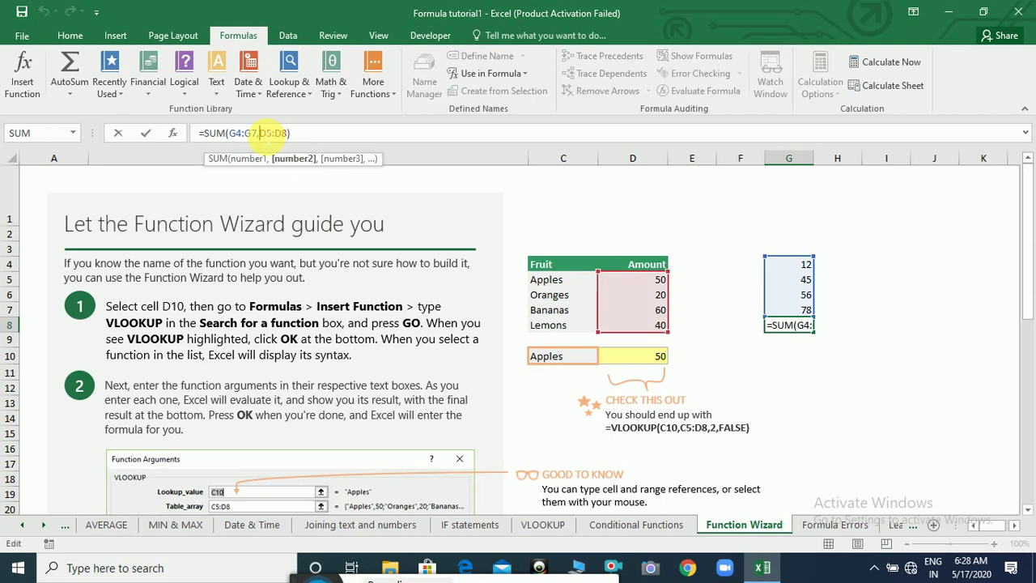
{"action": "left_click", "coordinate": [849, 310]}
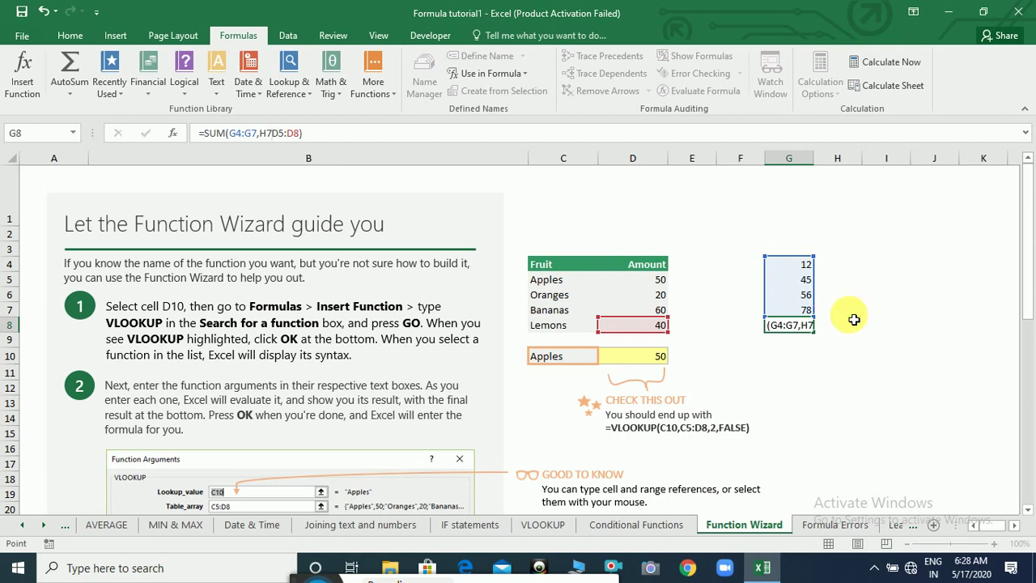
{"action": "key", "text": "Escape"}
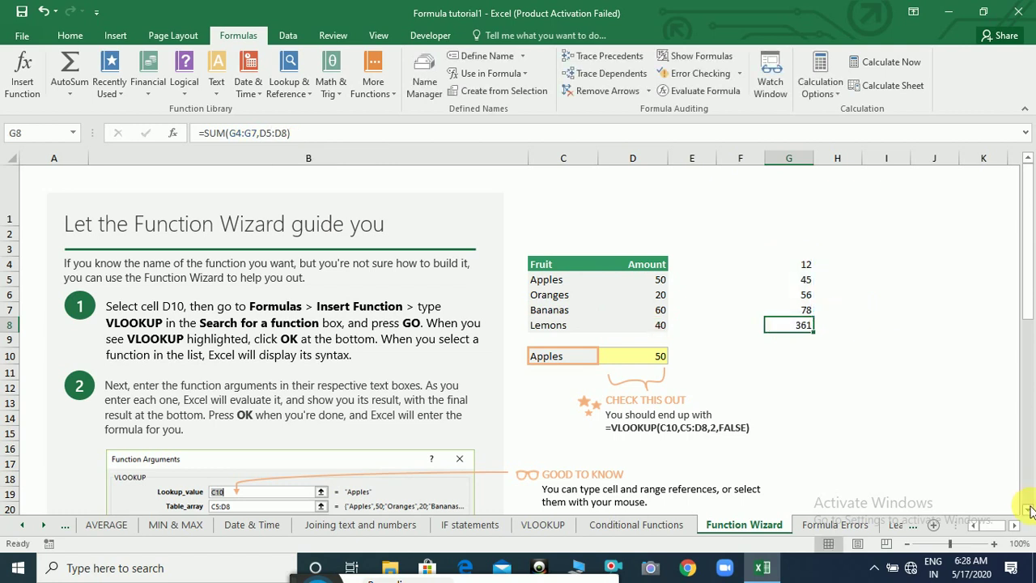
Look over the rest of the Function Wizard sheet and switch to the Formula Errors sheet.
{"action": "scroll", "coordinate": [1029, 510], "scroll_direction": "down", "scroll_amount": 4}
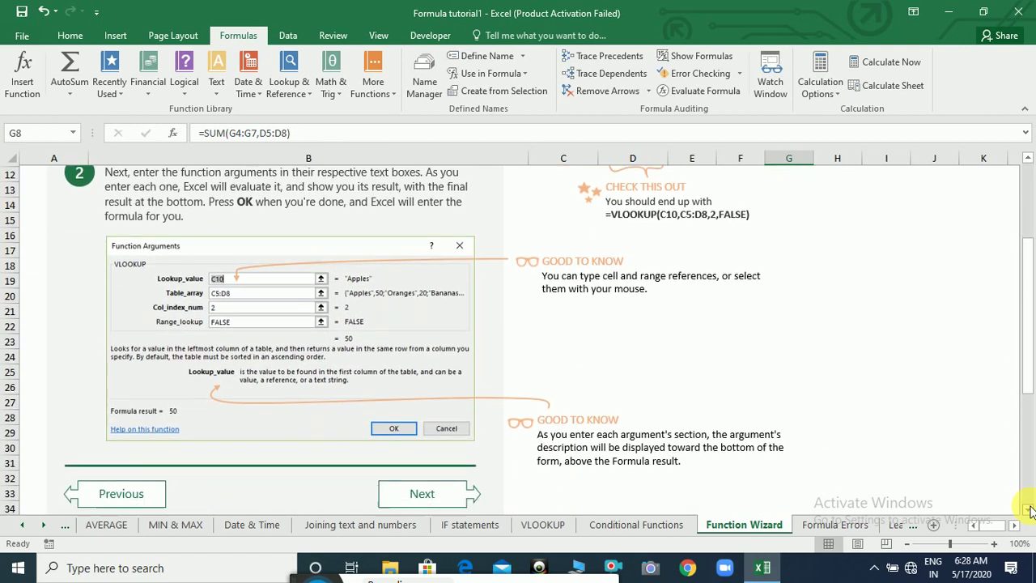
{"action": "scroll", "coordinate": [1030, 510], "scroll_direction": "down", "scroll_amount": 1}
{"action": "scroll", "coordinate": [1030, 510], "scroll_direction": "down", "scroll_amount": 3}
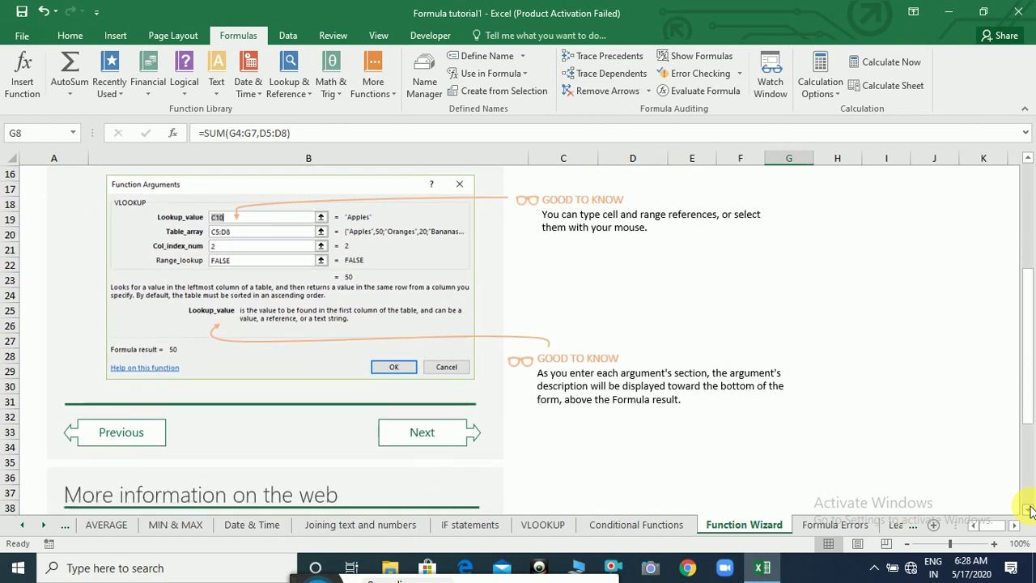
{"action": "scroll", "coordinate": [1030, 510], "scroll_direction": "down", "scroll_amount": 3}
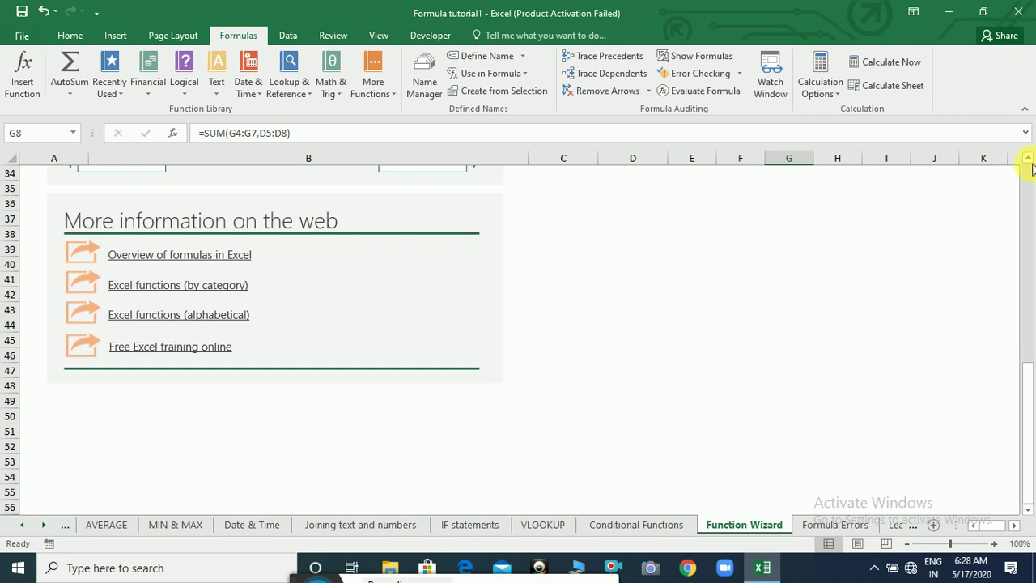
{"action": "scroll", "coordinate": [1030, 160], "scroll_direction": "up", "scroll_amount": 5}
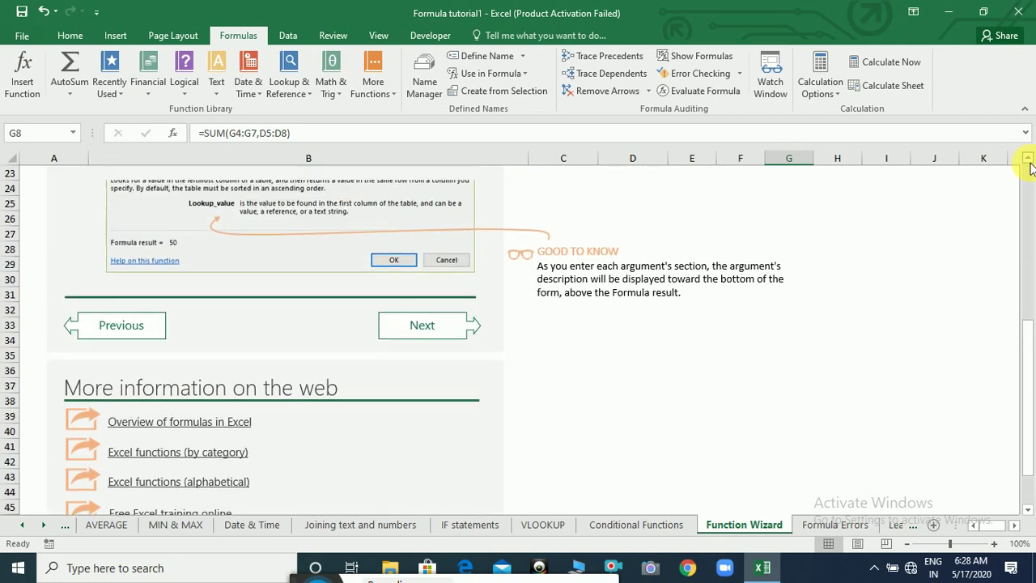
{"action": "scroll", "coordinate": [1030, 160], "scroll_direction": "up", "scroll_amount": 5}
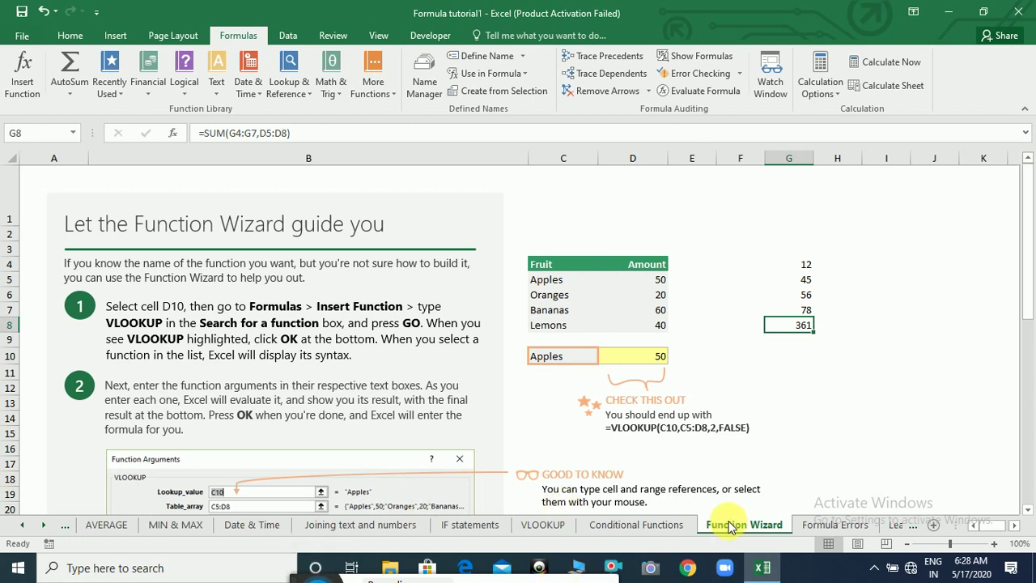
{"action": "left_click", "coordinate": [829, 524]}
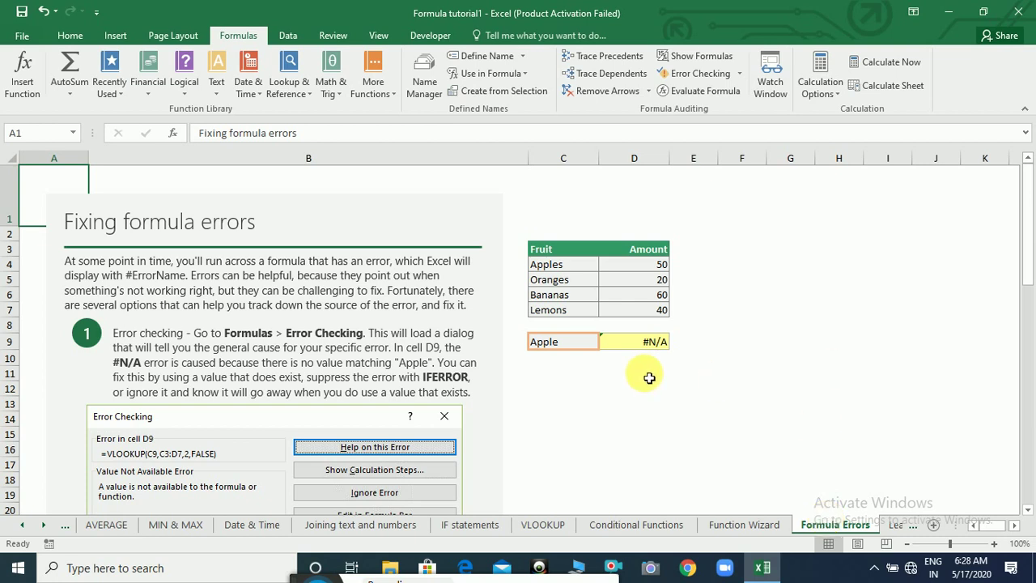
Run Error Checking on the VLOOKUP formula in D9 and reposition its dialog.
{"action": "left_click", "coordinate": [662, 345]}
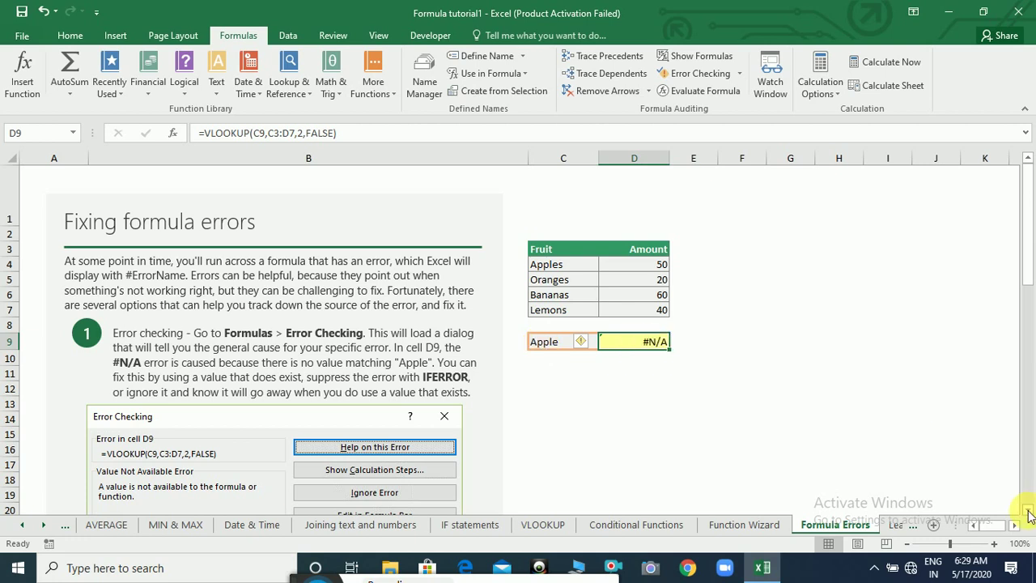
{"action": "scroll", "coordinate": [1030, 516], "scroll_direction": "down", "scroll_amount": 5}
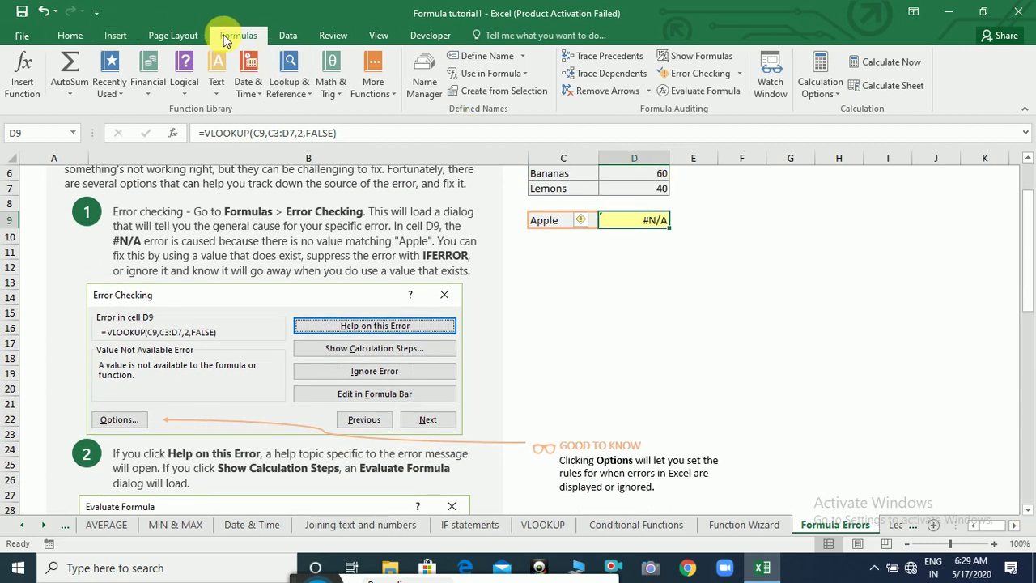
{"action": "left_click", "coordinate": [660, 267]}
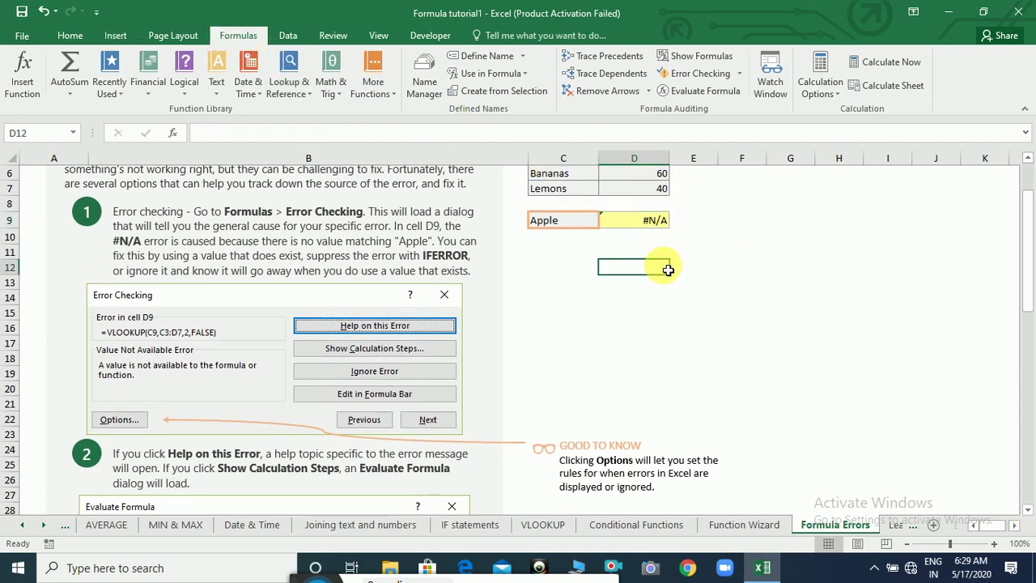
{"action": "left_click", "coordinate": [656, 227]}
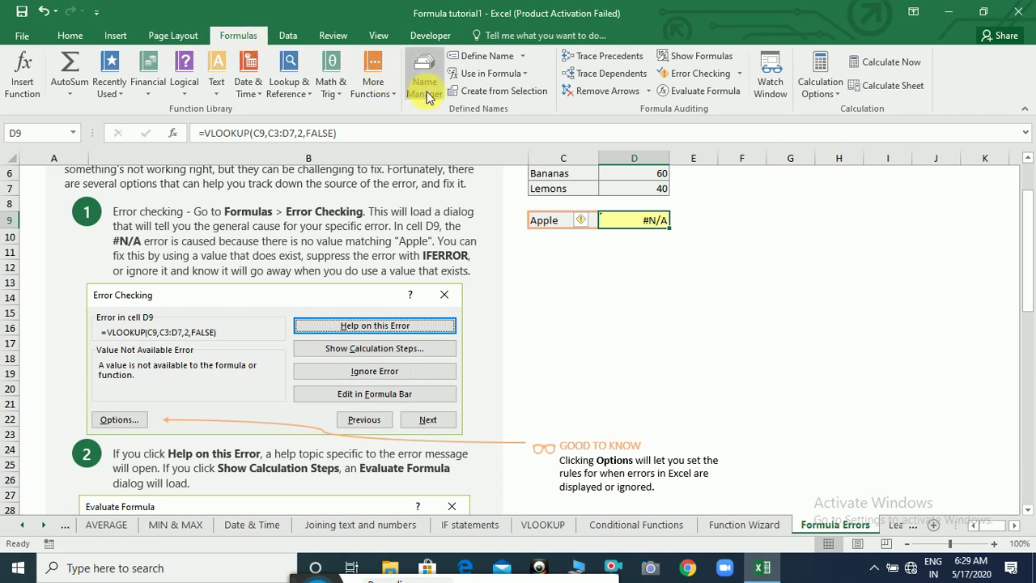
{"action": "left_click", "coordinate": [701, 75]}
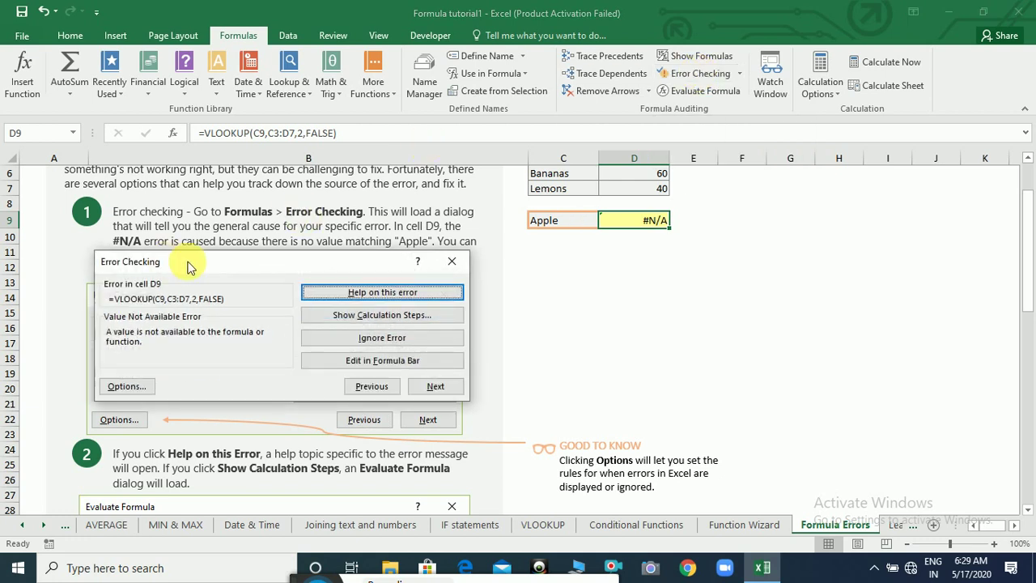
{"action": "left_click_drag", "start_coordinate": [205, 265], "coordinate": [181, 195]}
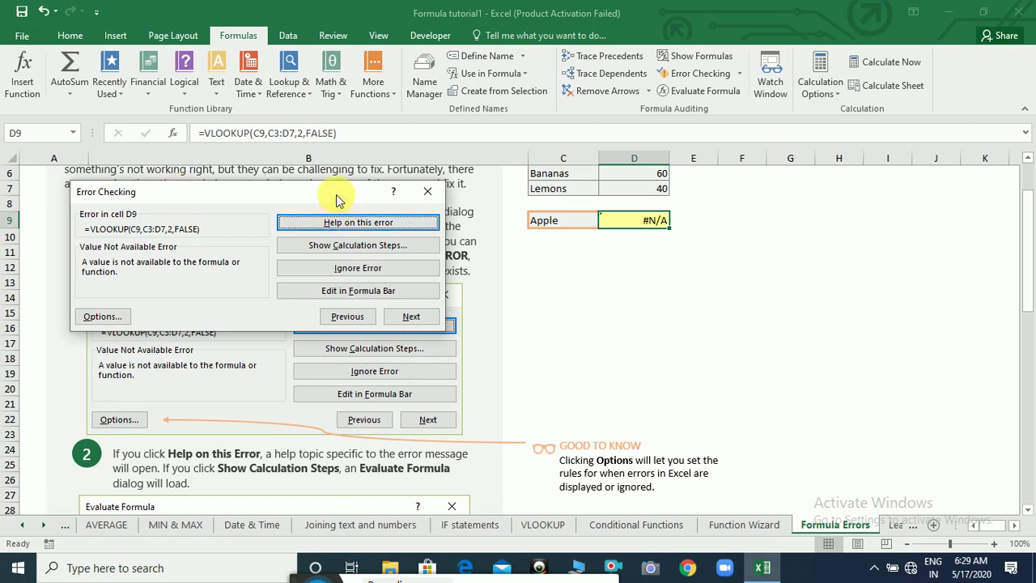
{"action": "mouse_move", "coordinate": [336, 192]}
{"action": "left_mouse_down"}
{"action": "mouse_move", "coordinate": [791, 232]}
{"action": "mouse_move", "coordinate": [829, 177]}
{"action": "mouse_move", "coordinate": [827, 160]}
{"action": "mouse_move", "coordinate": [742, 211]}
{"action": "mouse_move", "coordinate": [457, 312]}
{"action": "mouse_move", "coordinate": [377, 308]}
{"action": "mouse_move", "coordinate": [370, 290]}
{"action": "mouse_move", "coordinate": [368, 303]}
{"action": "mouse_move", "coordinate": [340, 183]}
{"action": "left_mouse_up"}
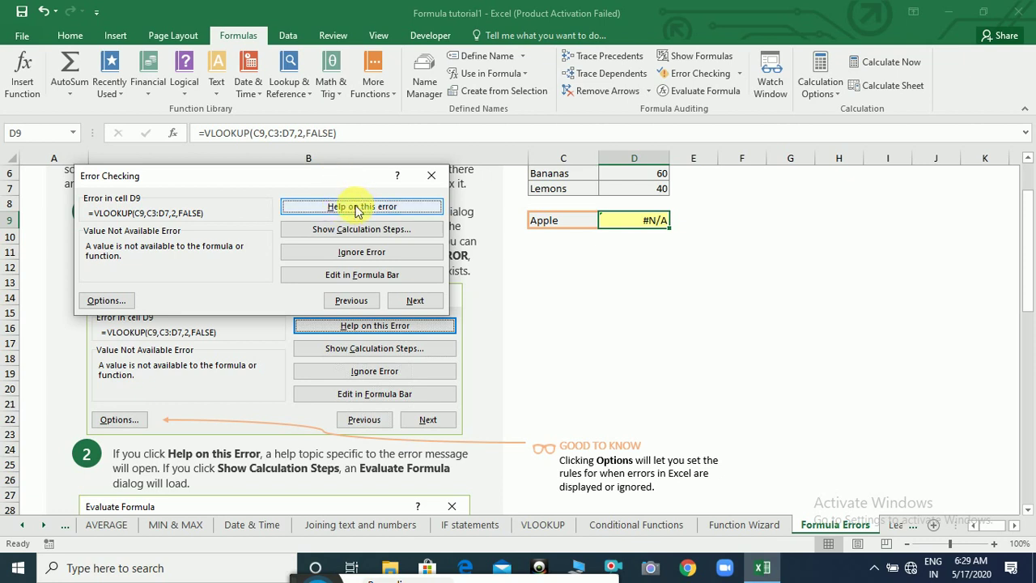
View the help on the D9 error, and step to the next error on the sheet and back.
{"action": "left_click", "coordinate": [356, 207]}
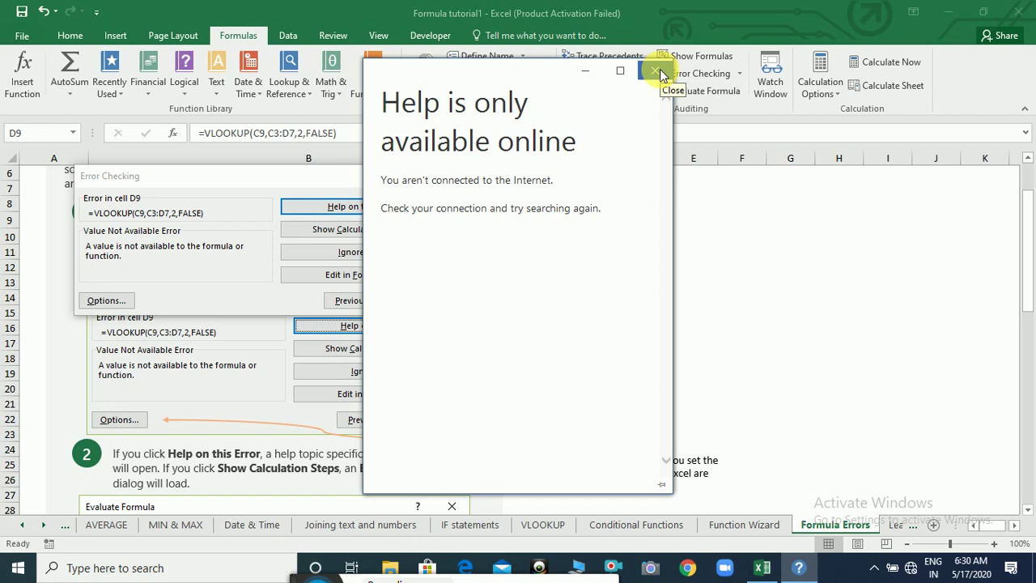
{"action": "left_click", "coordinate": [660, 70]}
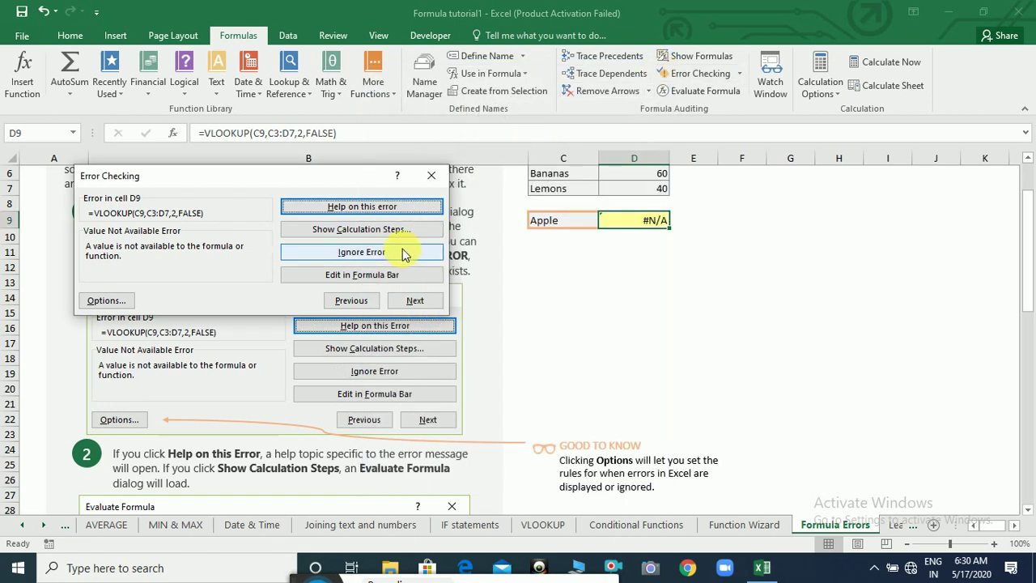
{"action": "left_click", "coordinate": [409, 301]}
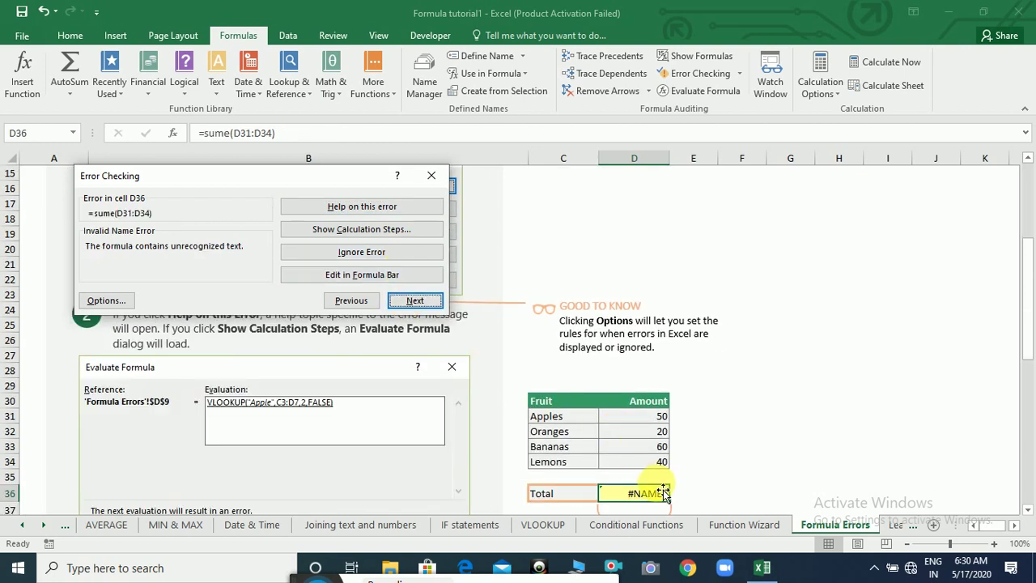
{"action": "left_click", "coordinate": [369, 303]}
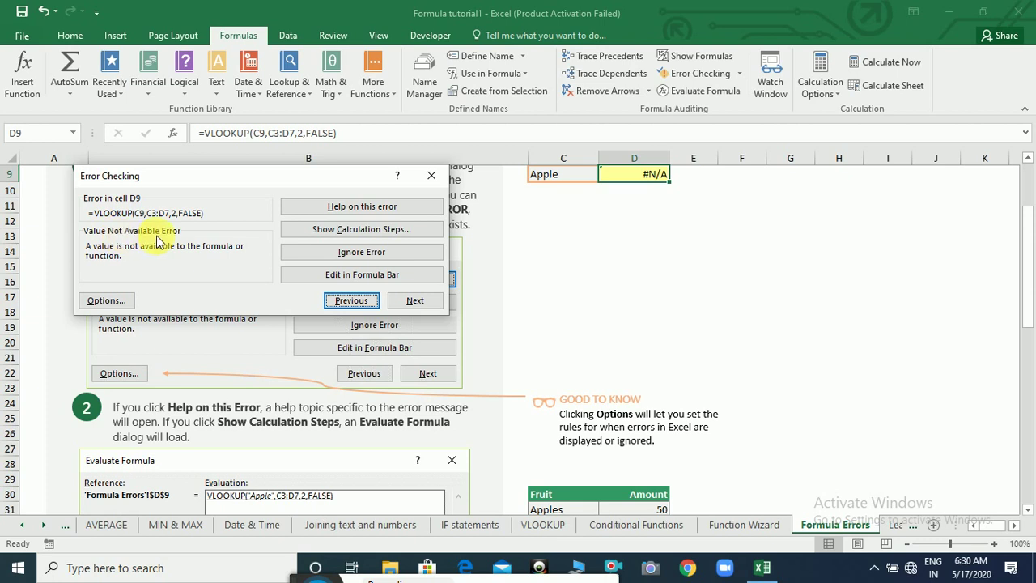
Examine the error checking options, try Reset Ignored Errors, and resume the check on D9 after cancelling the options.
{"action": "left_click", "coordinate": [97, 303]}
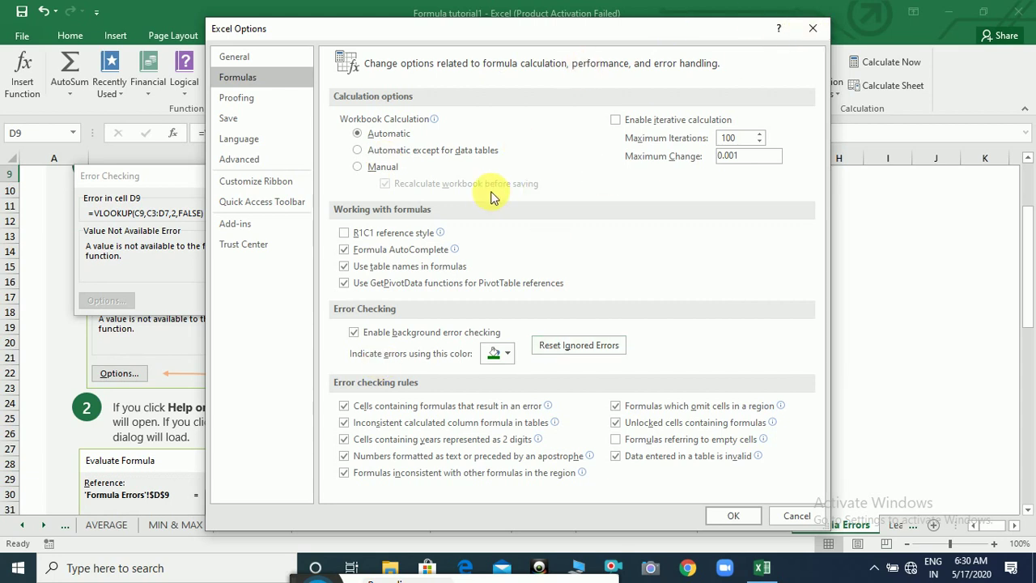
{"action": "left_click", "coordinate": [572, 350]}
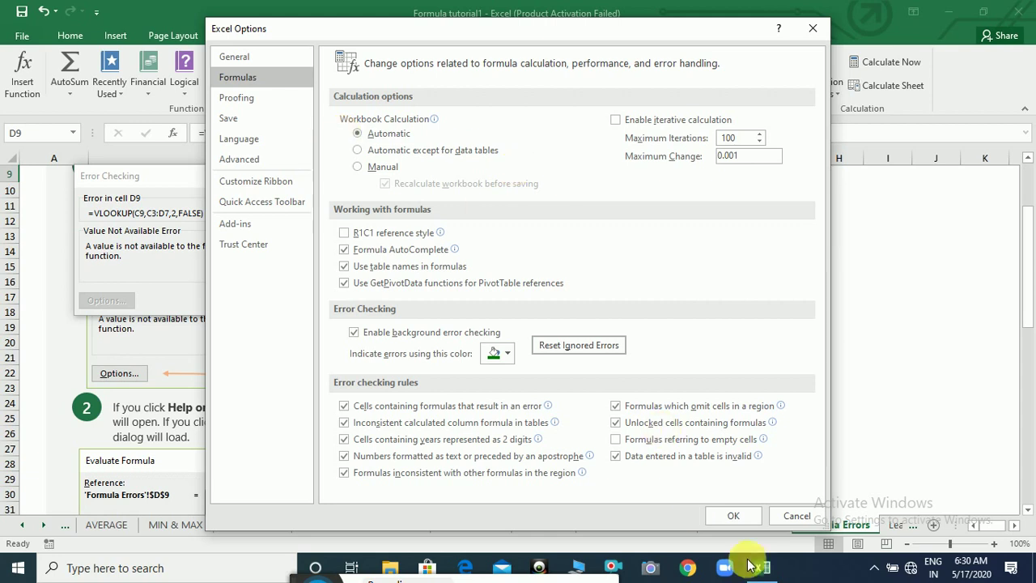
{"action": "left_click", "coordinate": [791, 517]}
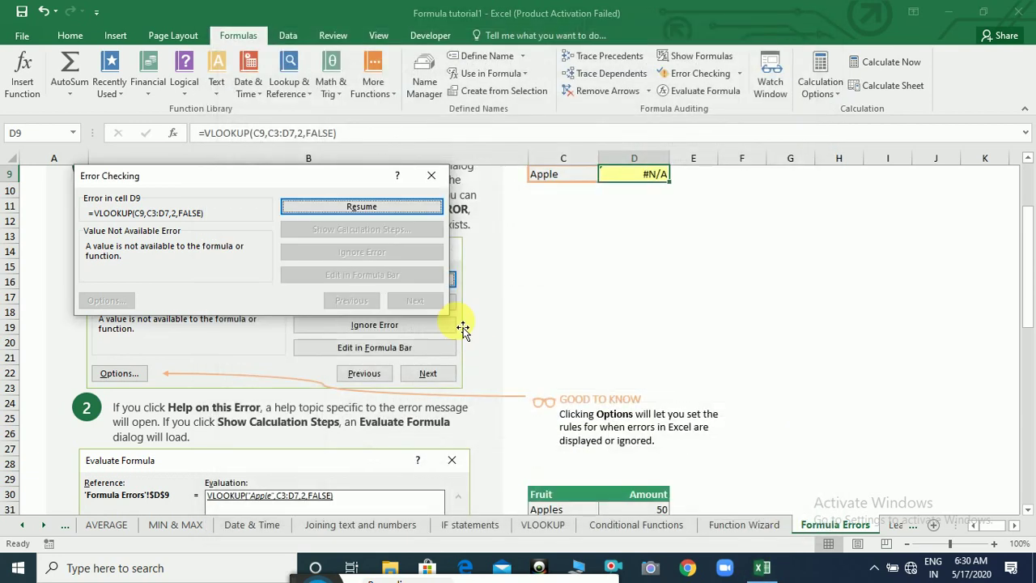
{"action": "left_click", "coordinate": [324, 207]}
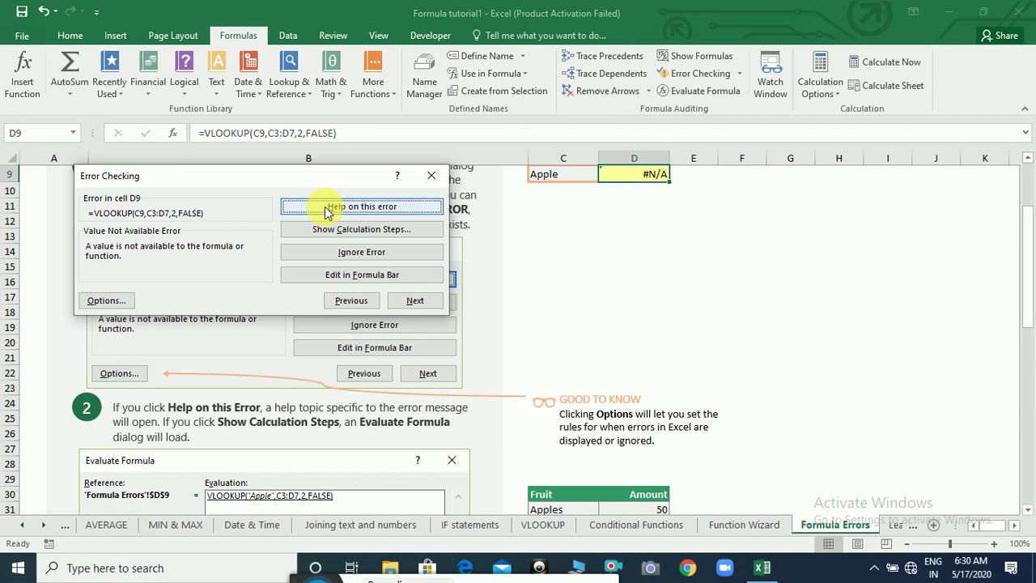
Ignore the D9 error and correct the misspelled function in the D36 total formula to =sum(D31:D34).
{"action": "left_click", "coordinate": [344, 254]}
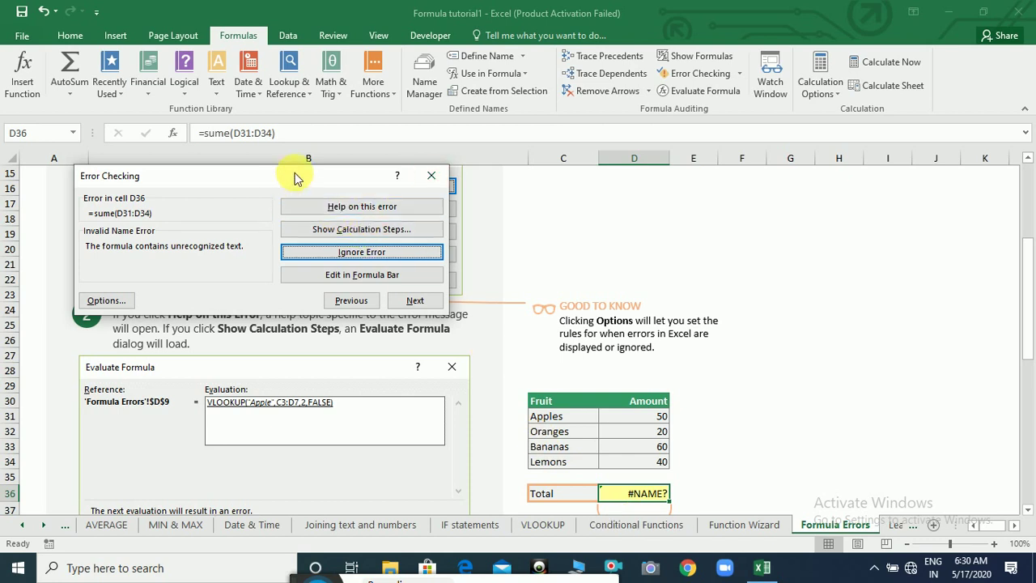
{"action": "left_click_drag", "start_coordinate": [296, 178], "coordinate": [744, 176]}
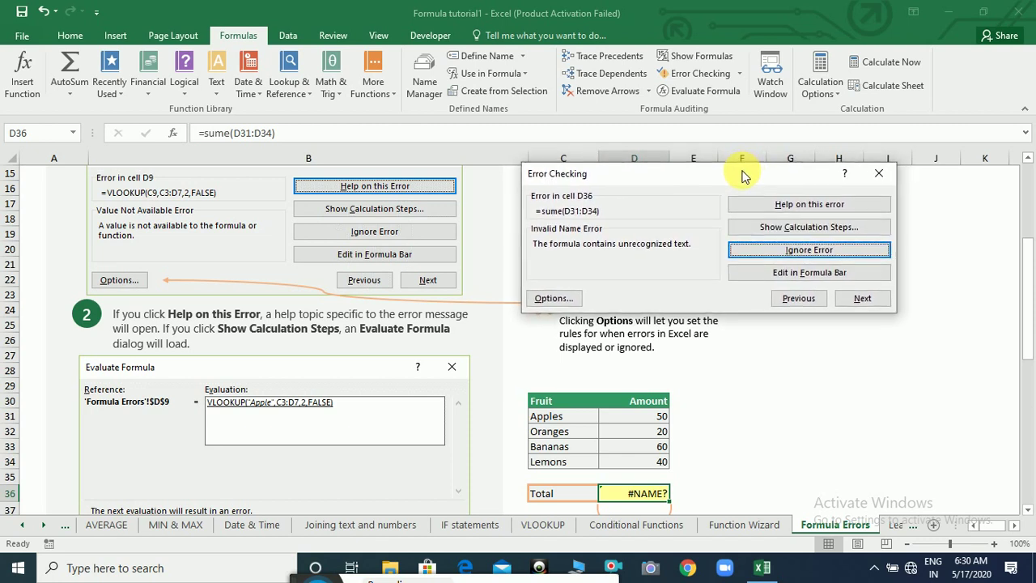
{"action": "left_click", "coordinate": [805, 274]}
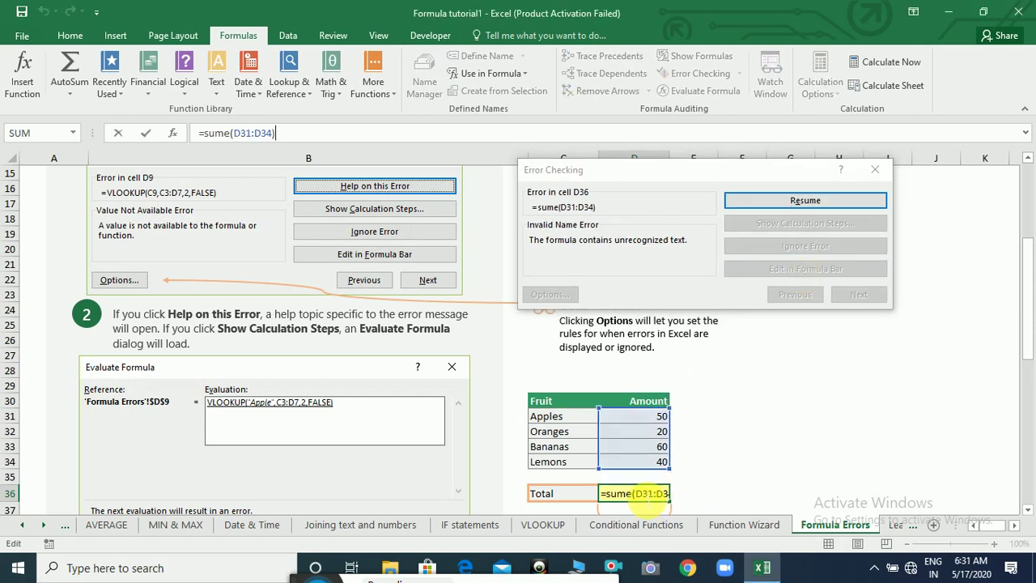
{"action": "left_click", "coordinate": [638, 500]}
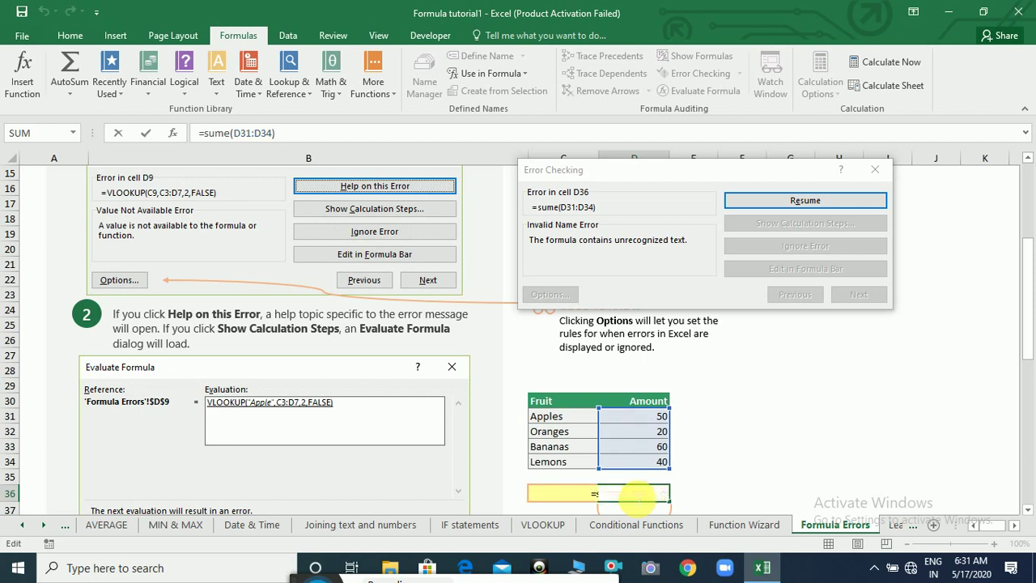
{"action": "key", "text": "BackSpace"}
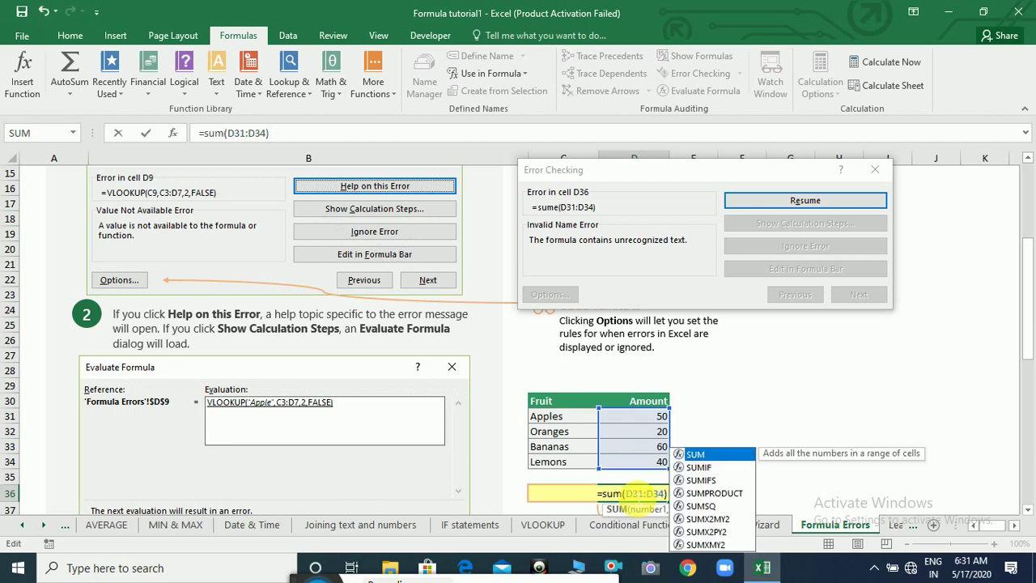
{"action": "key", "text": "Return"}
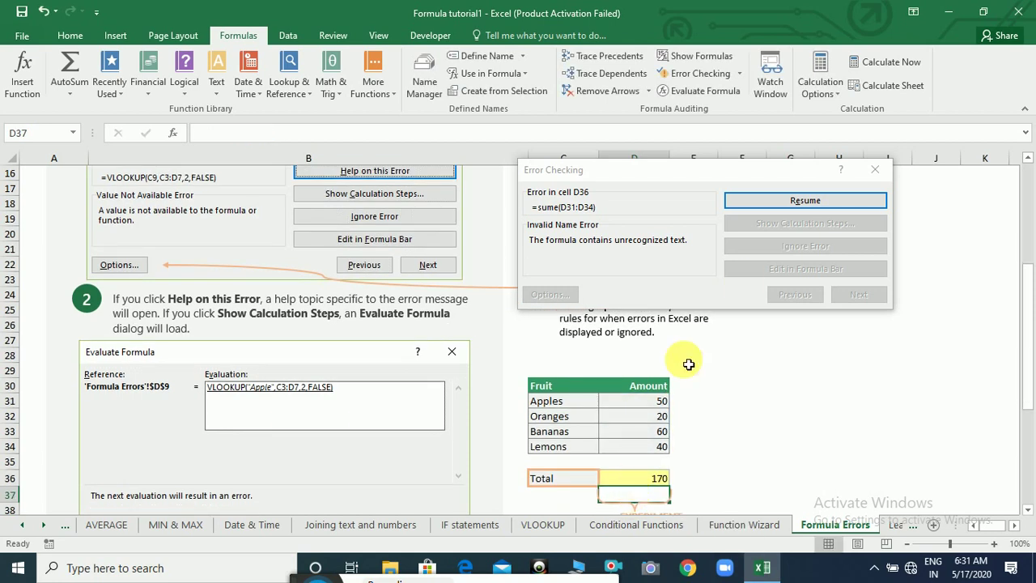
Resume the error check after the D36 edit and finish it for the whole sheet.
{"action": "left_click", "coordinate": [842, 202]}
{"action": "left_click", "coordinate": [842, 202]}
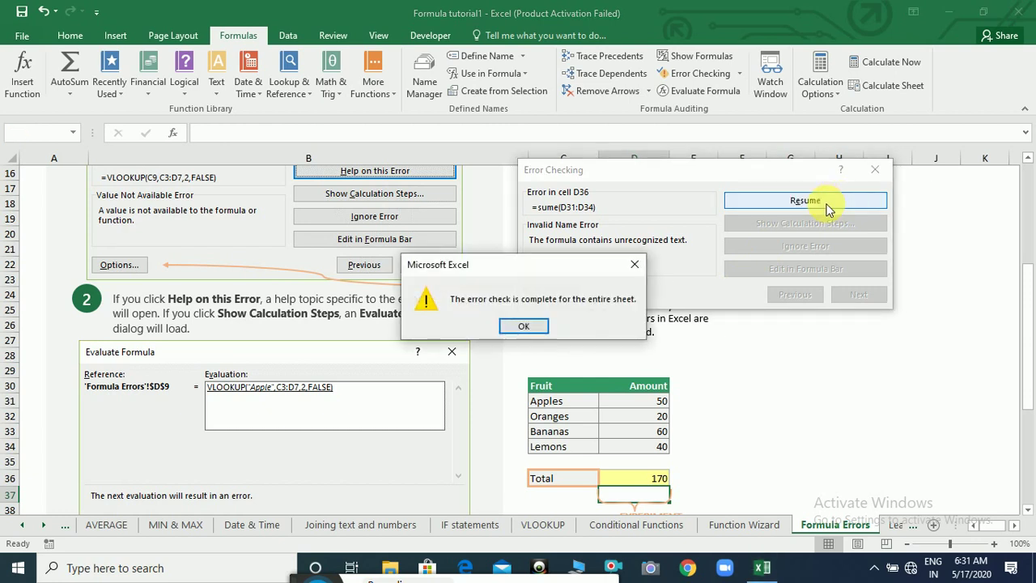
{"action": "left_click", "coordinate": [525, 324]}
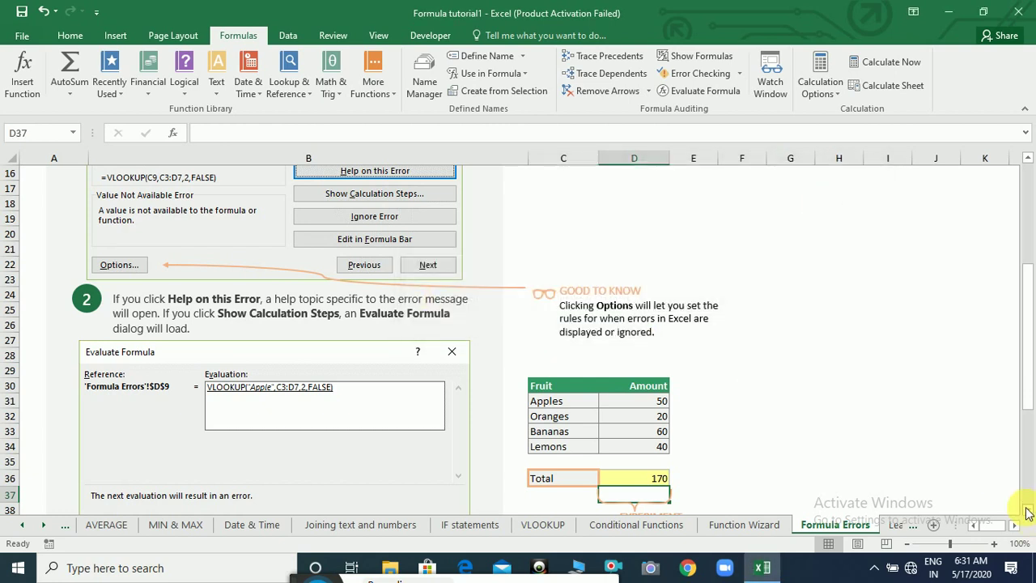
Look over the rest of the Formula Errors sheet and switch to the Learn more sheet.
{"action": "scroll", "coordinate": [1028, 511], "scroll_direction": "down", "scroll_amount": 2}
{"action": "scroll", "coordinate": [1028, 512], "scroll_direction": "down", "scroll_amount": 2}
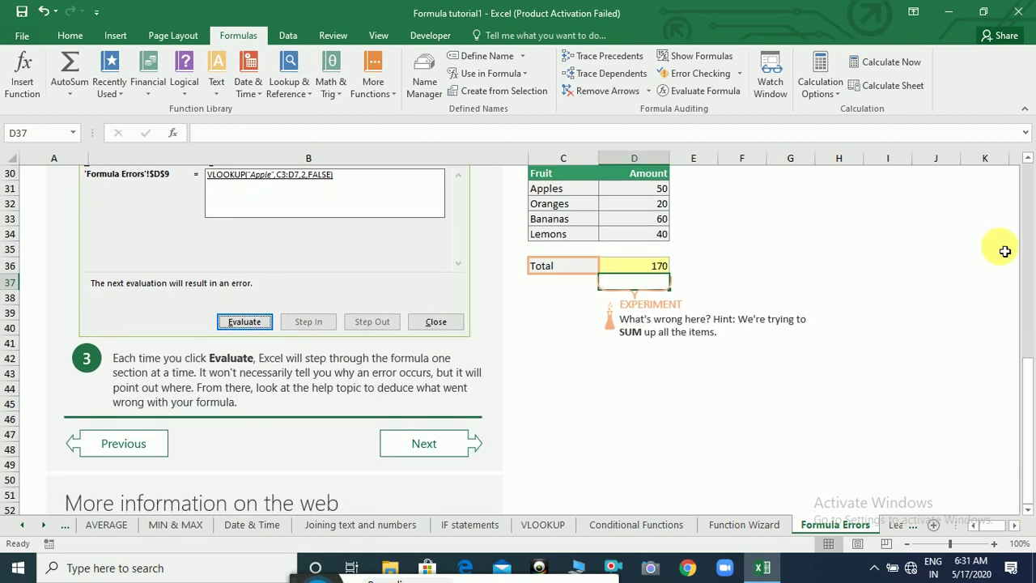
{"action": "left_click", "coordinate": [1029, 208]}
{"action": "left_click", "coordinate": [1028, 208]}
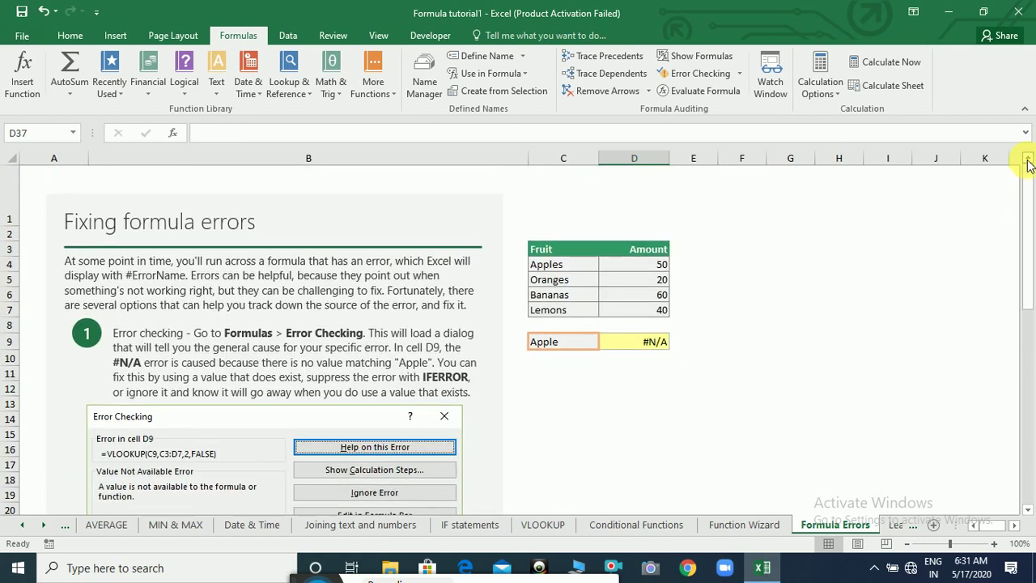
{"action": "left_click", "coordinate": [896, 526]}
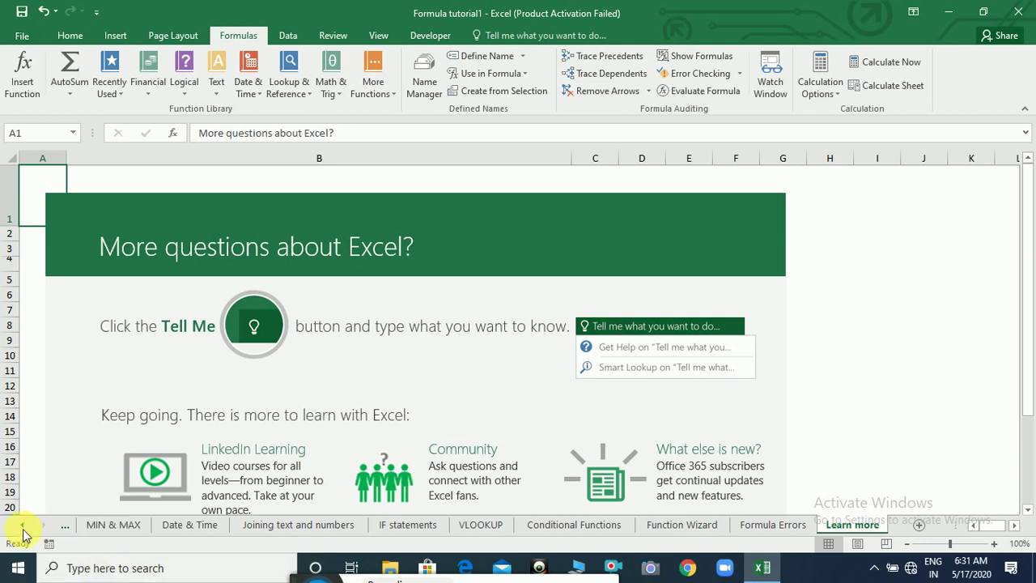
Return to the MIN & MAX sheet and minimize the workbook window.
{"action": "left_click", "coordinate": [195, 528]}
{"action": "left_click", "coordinate": [134, 526]}
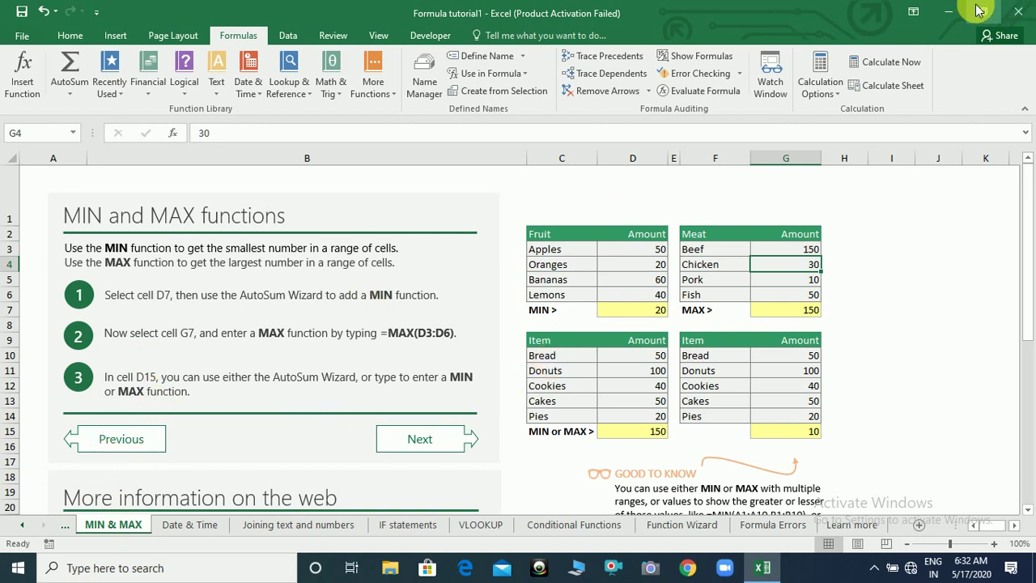
{"action": "left_click", "coordinate": [949, 12]}
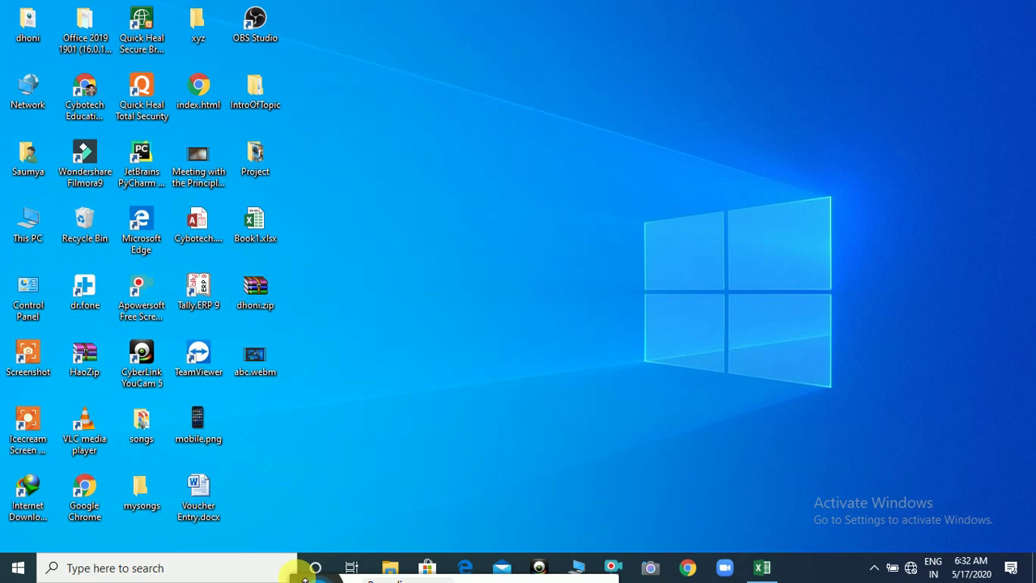
{"action": "left_click_drag", "start_coordinate": [305, 580], "coordinate": [337, 416]}
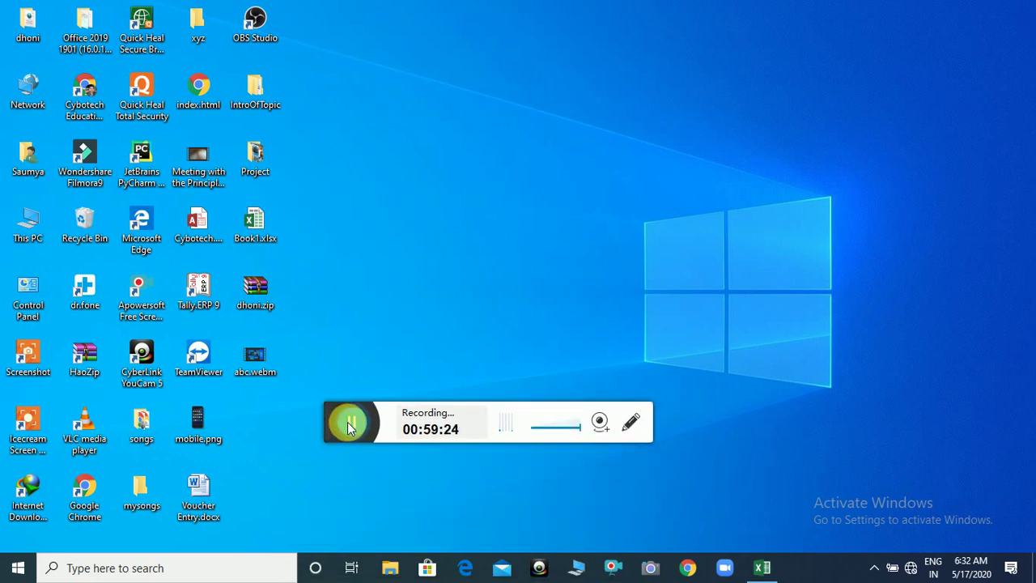